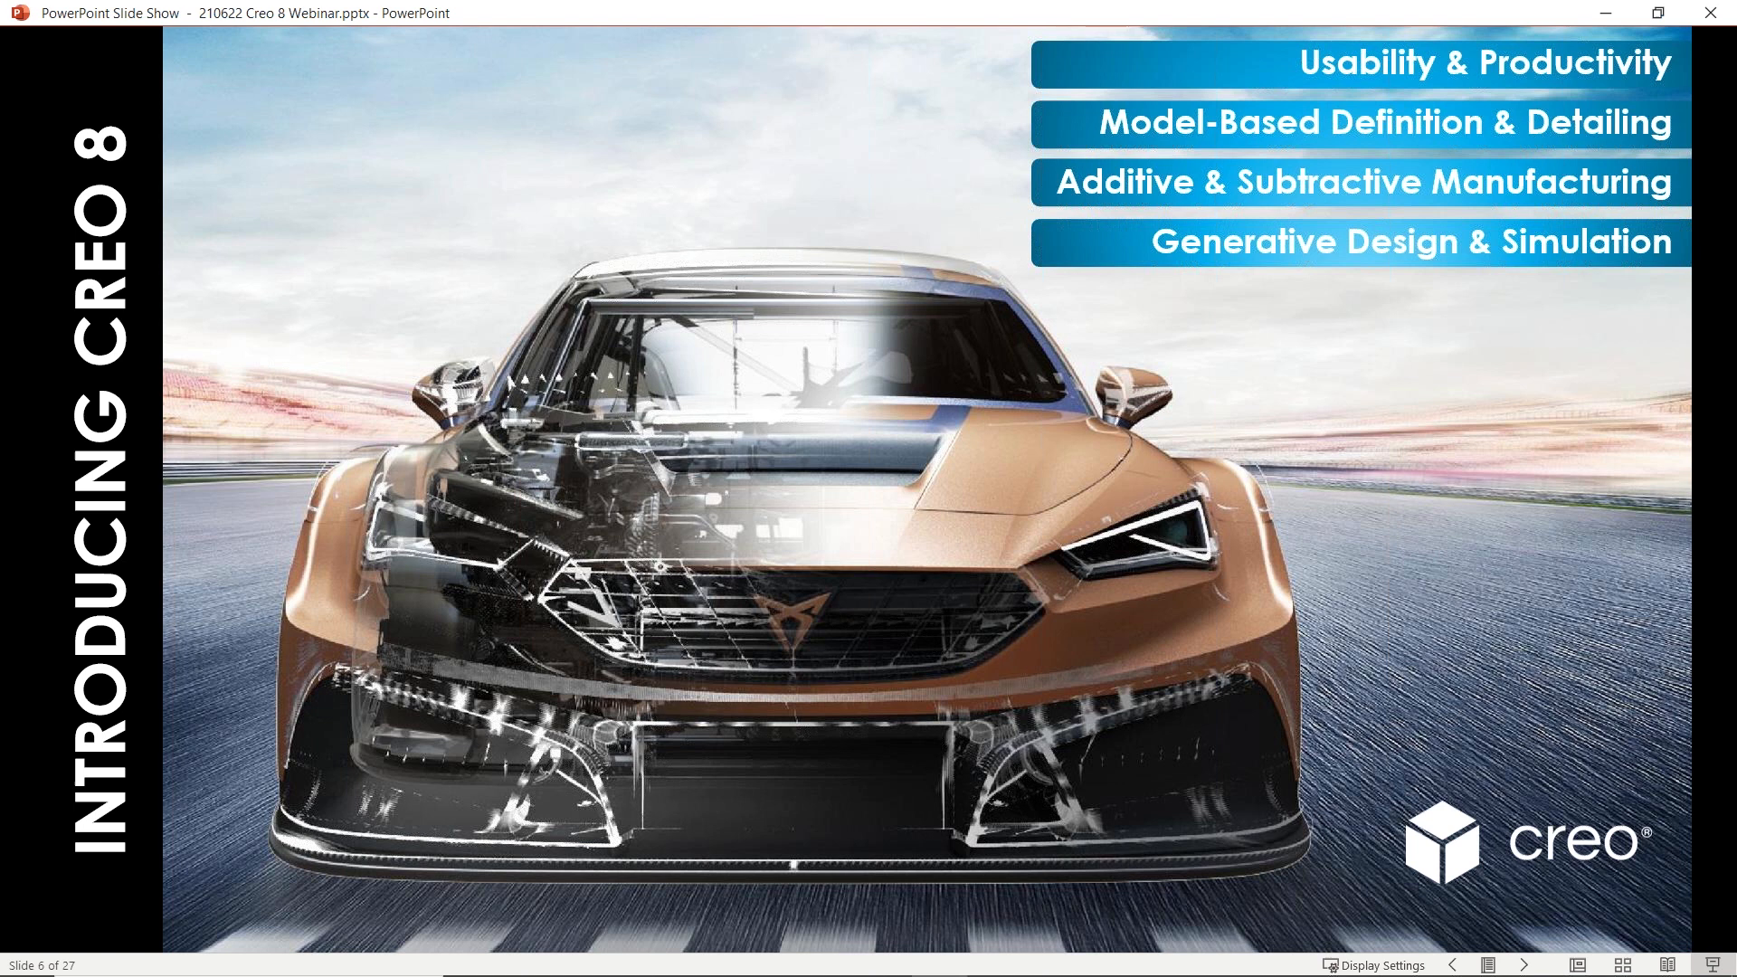
pyautogui.press('Right')
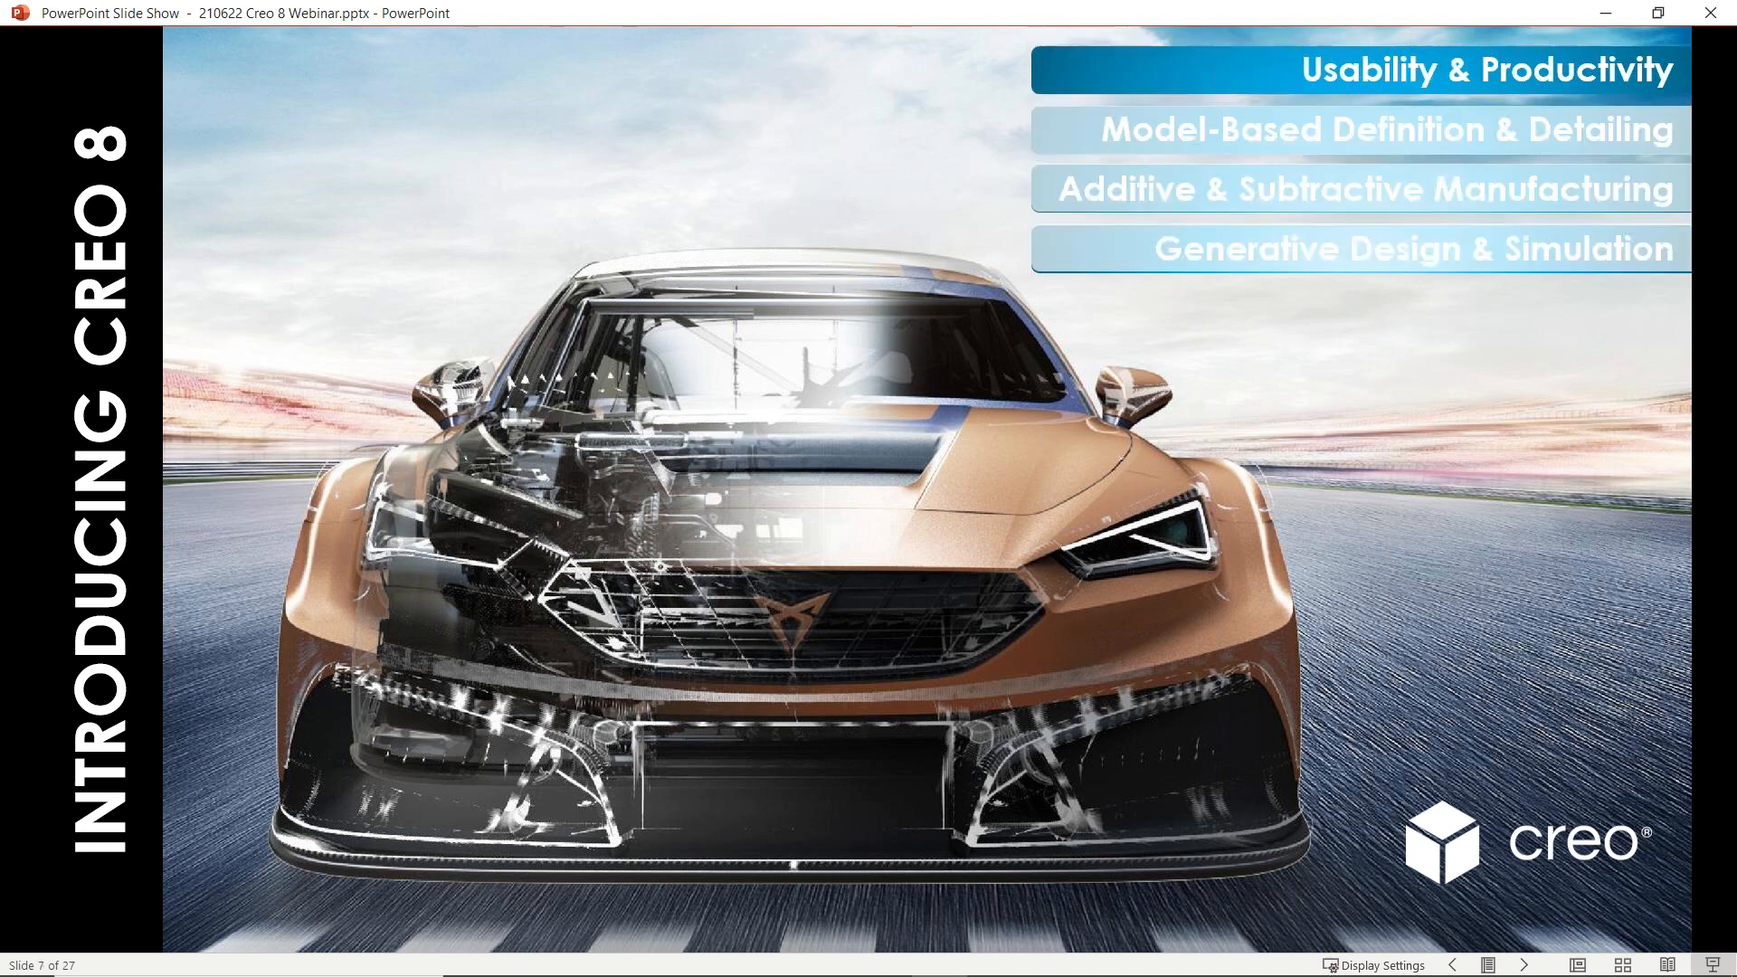
pyautogui.press('Right')
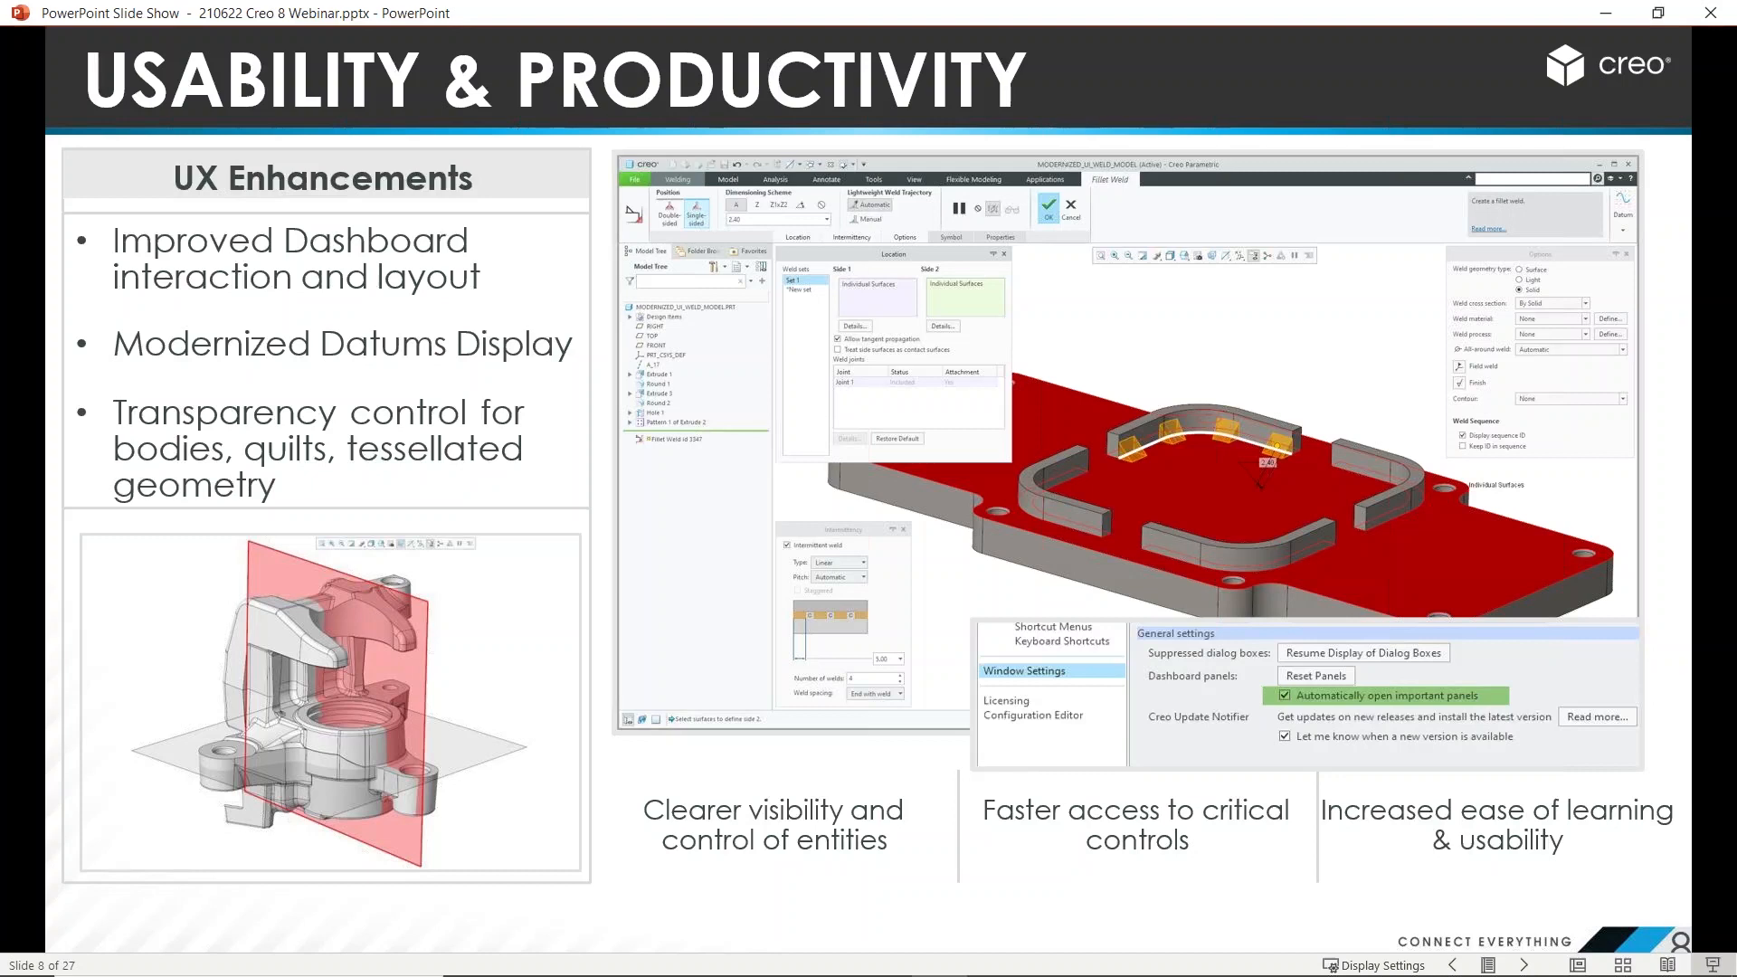
# Create a new solid part using the default template
pyautogui.click(1620, 14)
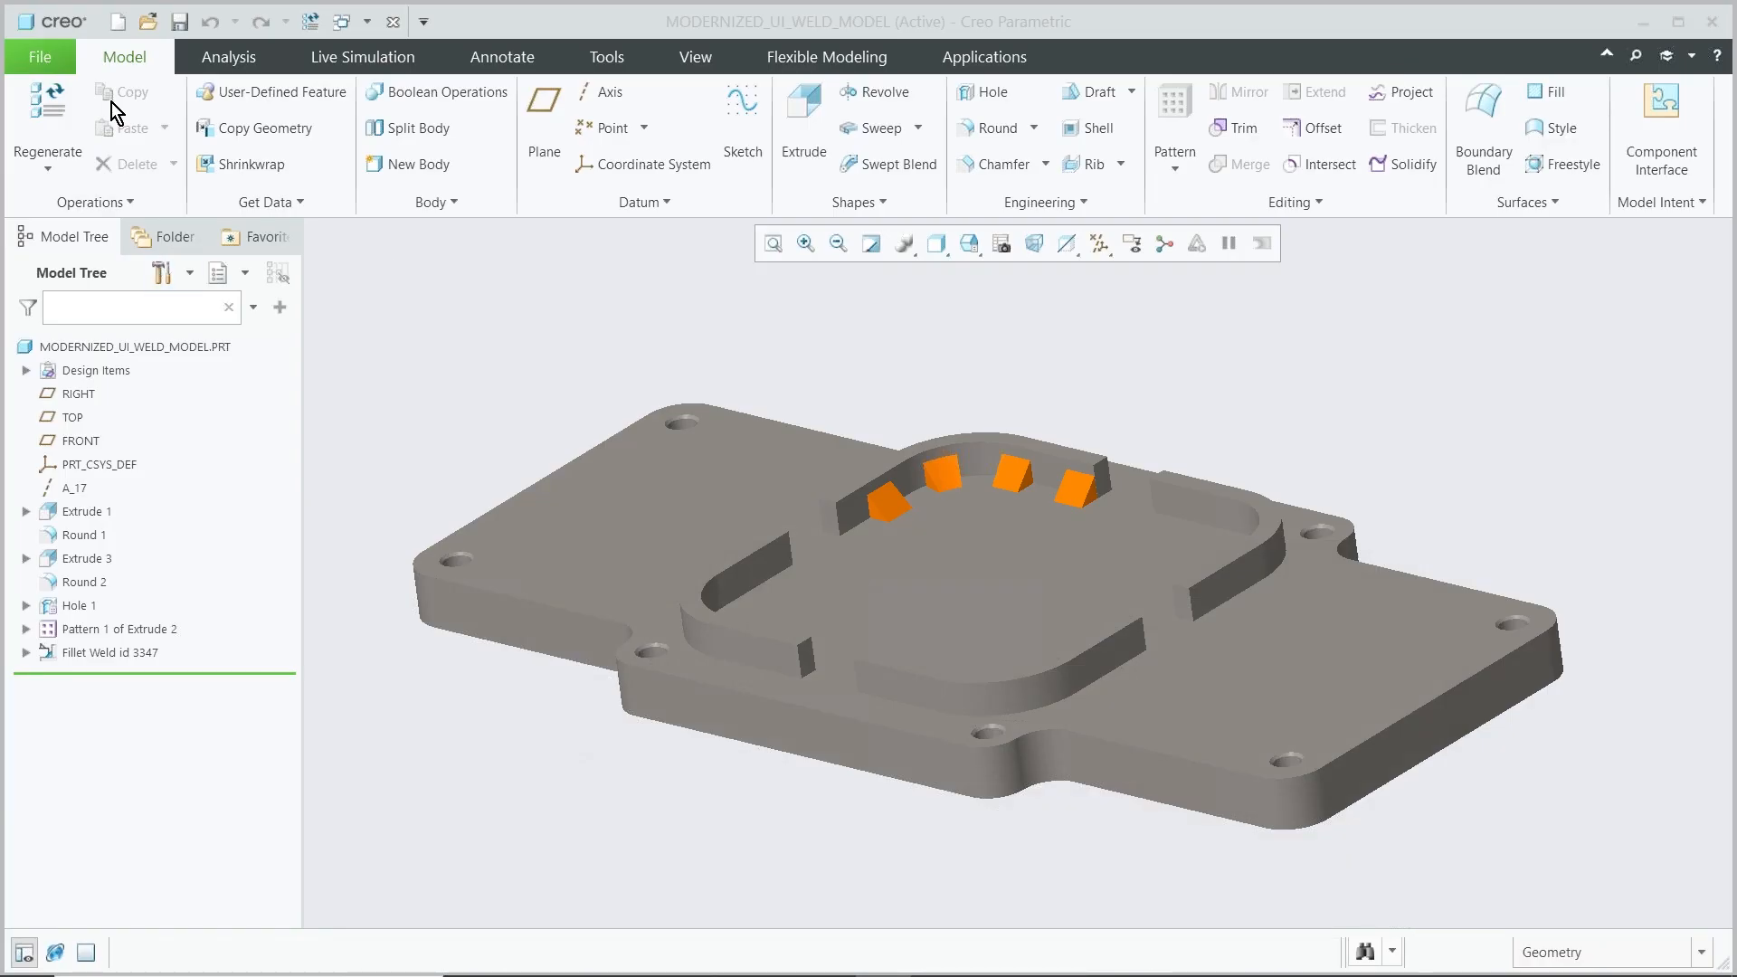
pyautogui.click(118, 23)
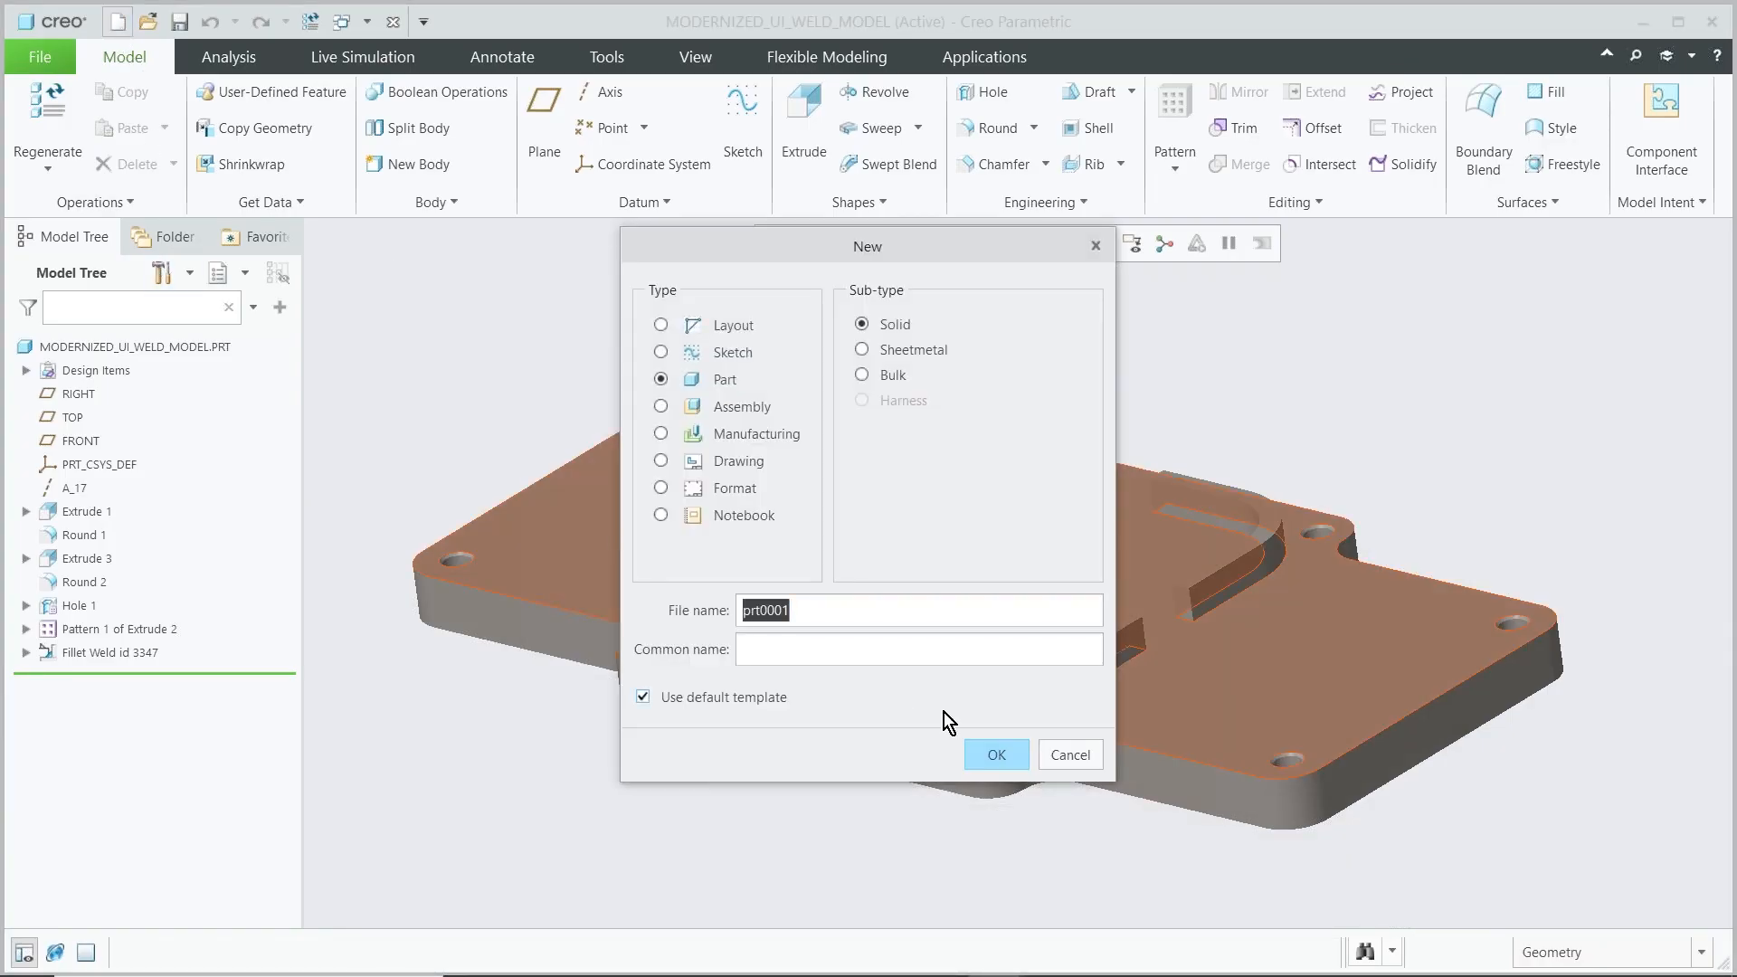
pyautogui.click(992, 753)
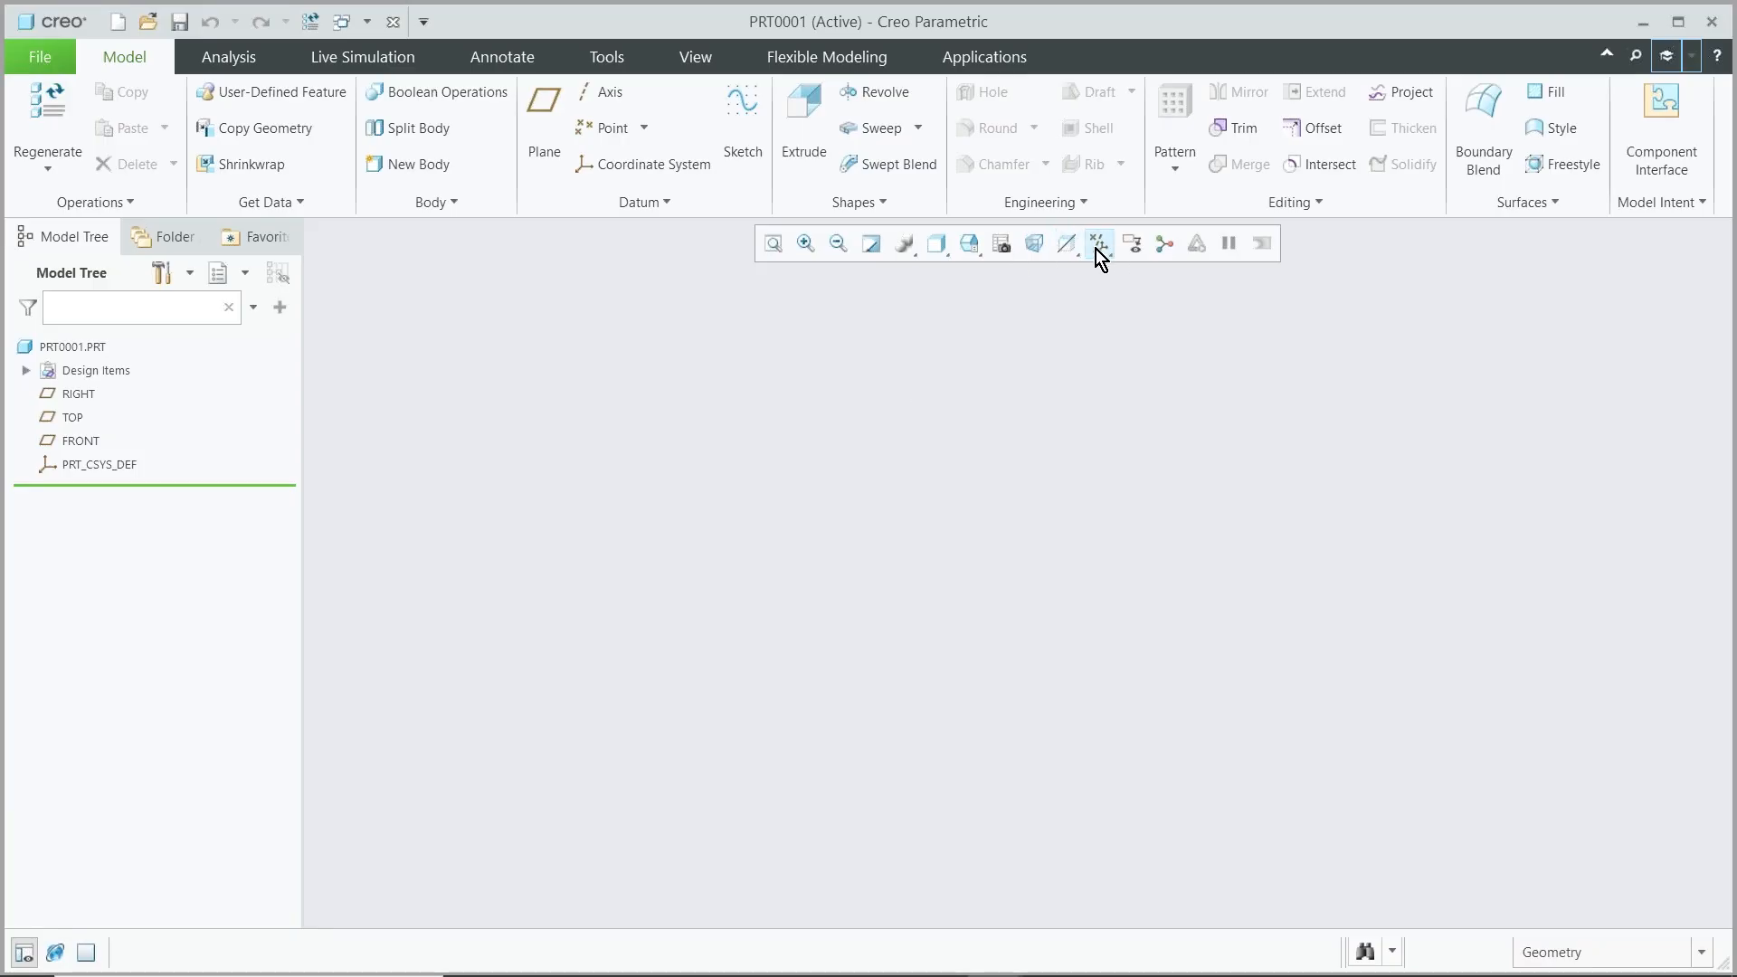
# Turn on the display of datum planes in the new part
pyautogui.click(1097, 244)
pyautogui.click(1057, 380)
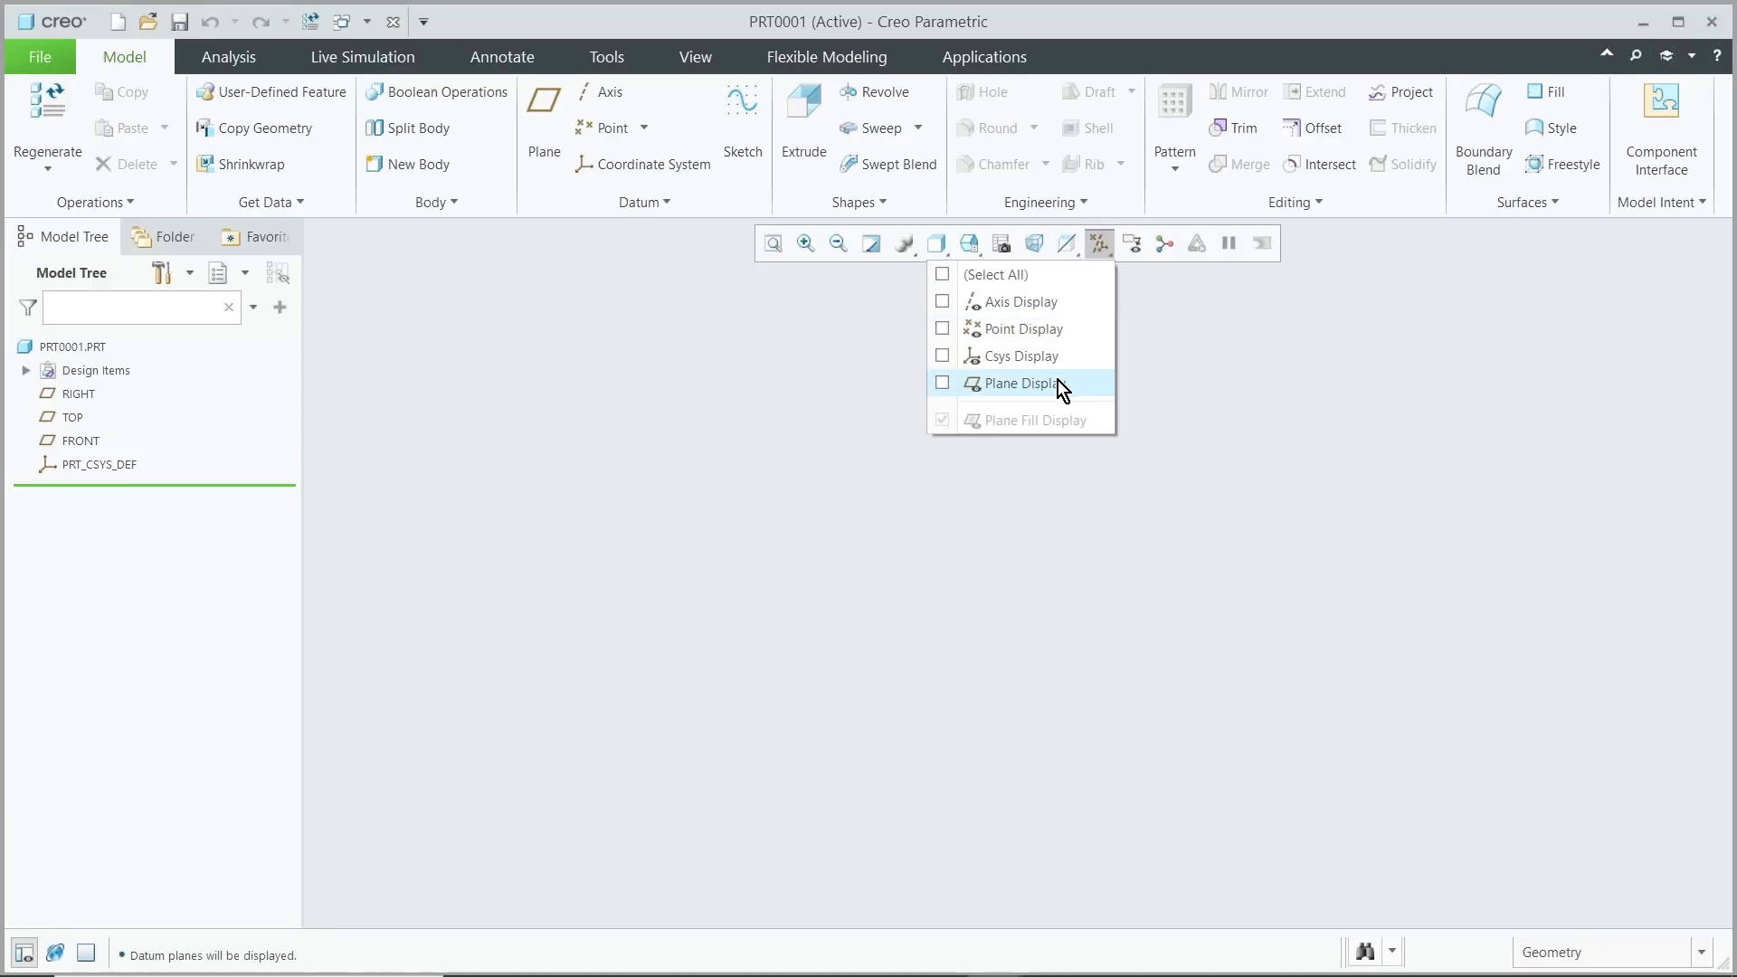
pyautogui.click(1100, 242)
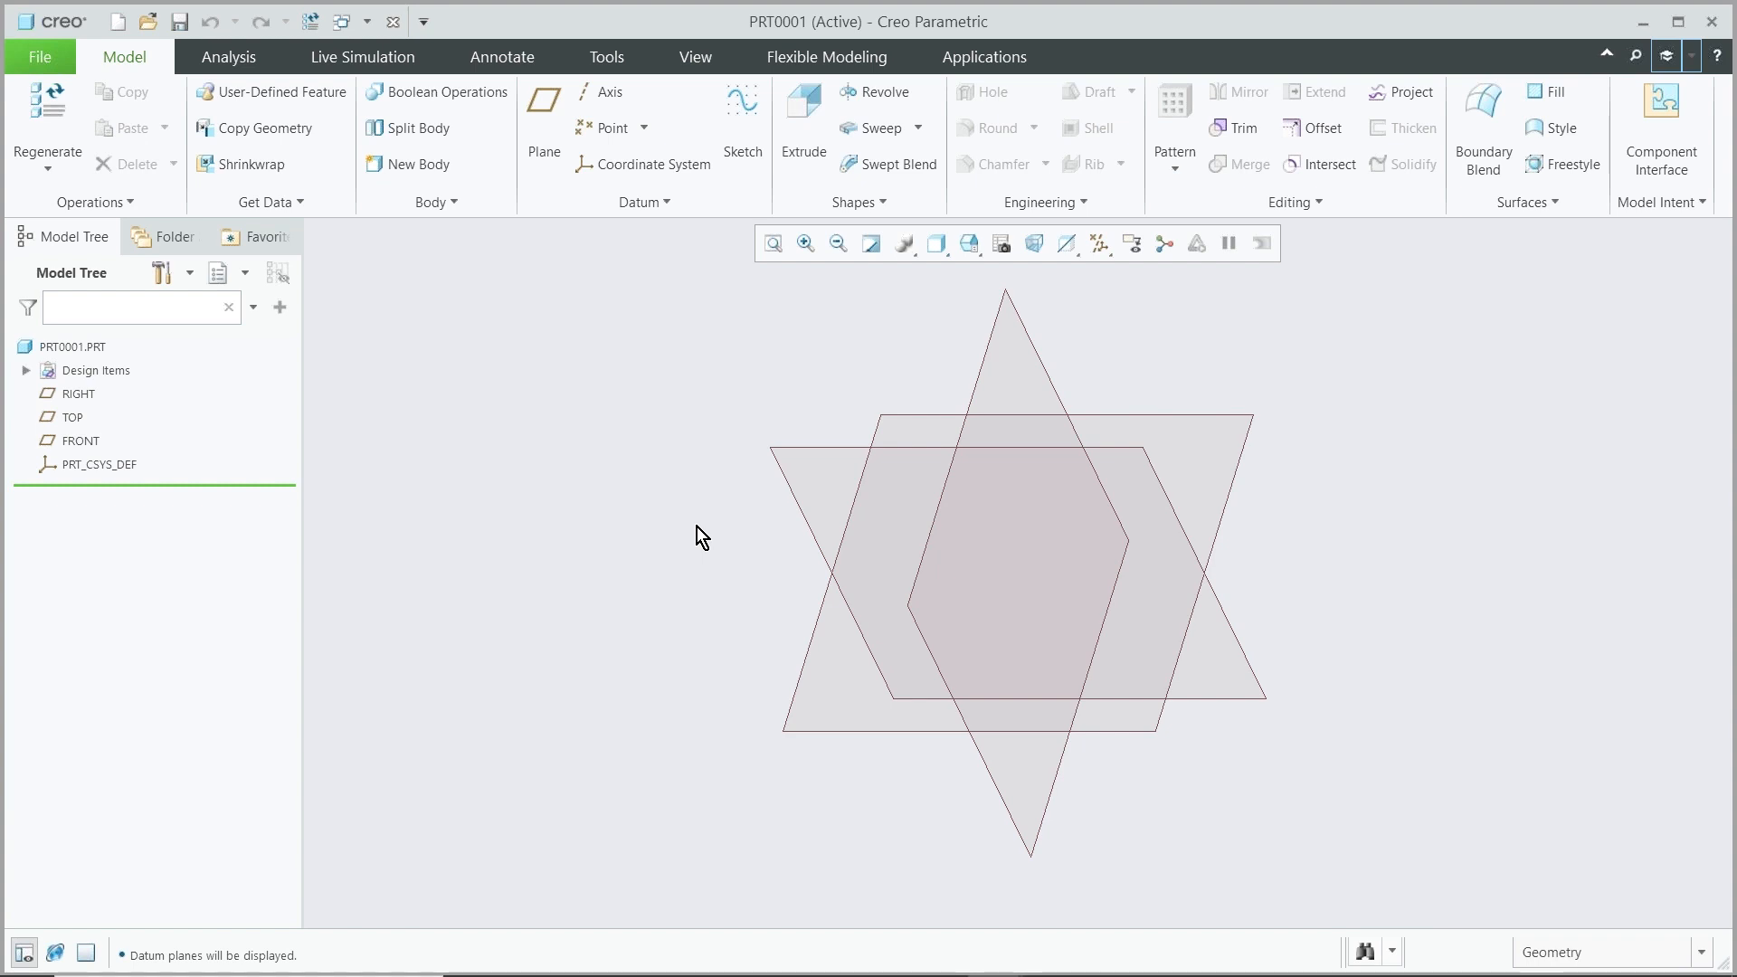
# In the system appearance options, set the datum plane positive side colour to green
pyautogui.click(39, 57)
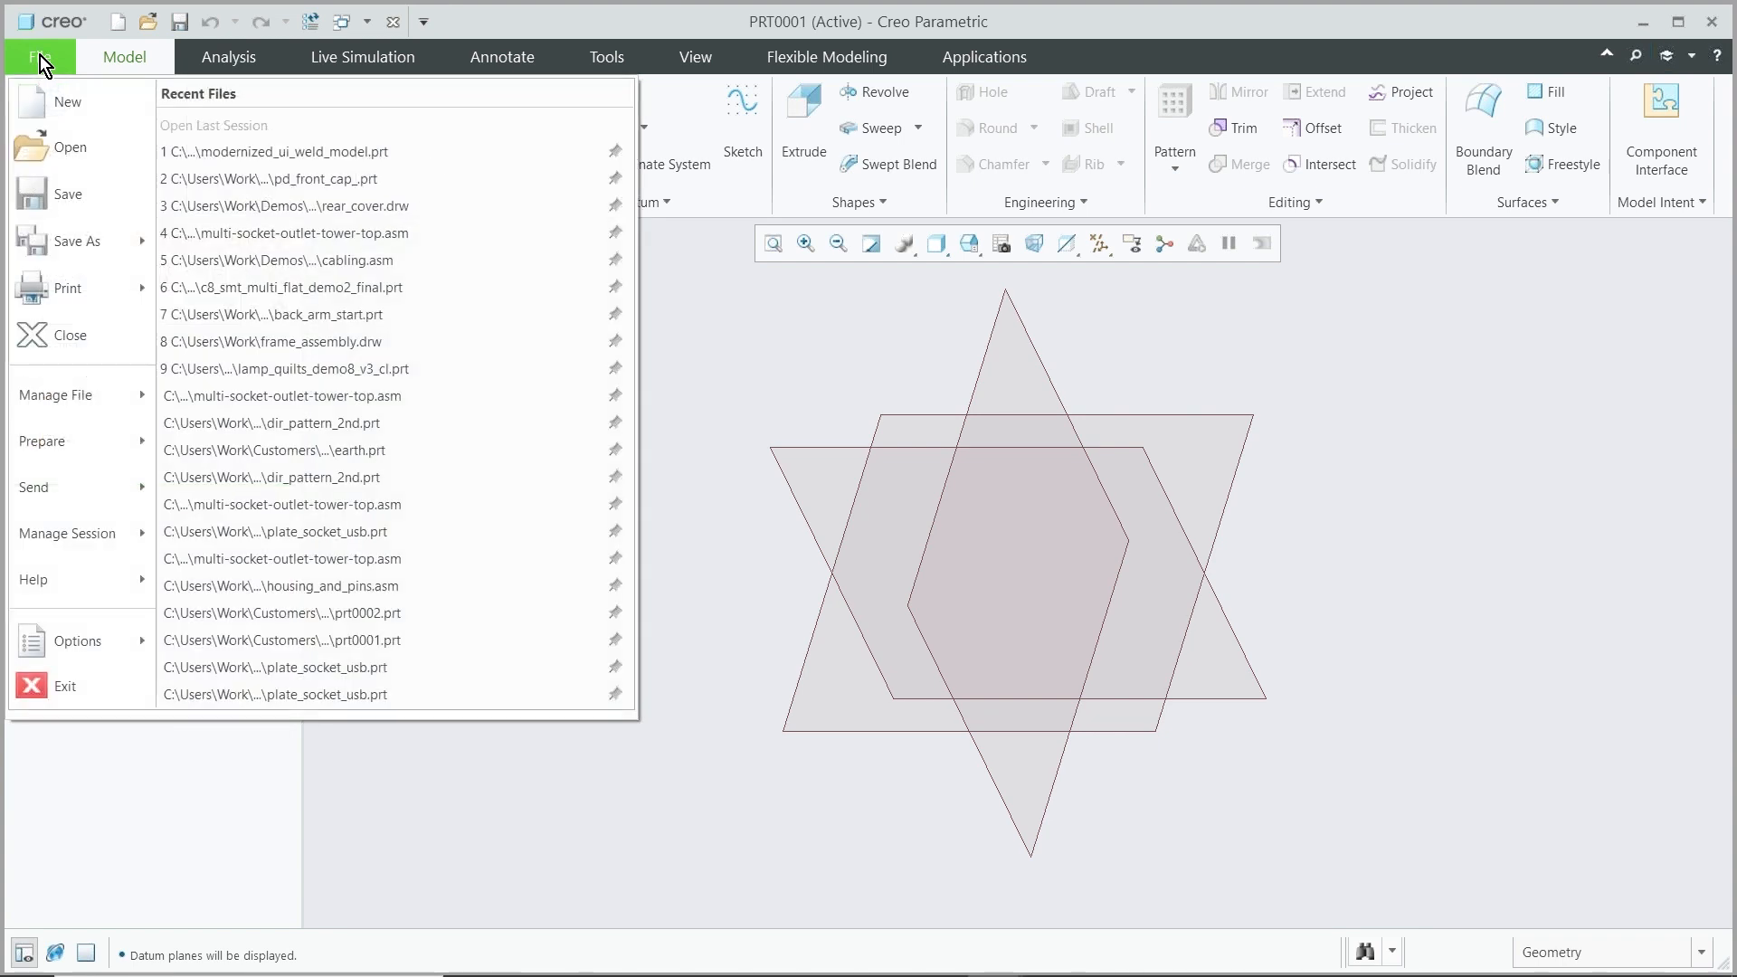
pyautogui.moveTo(79, 633)
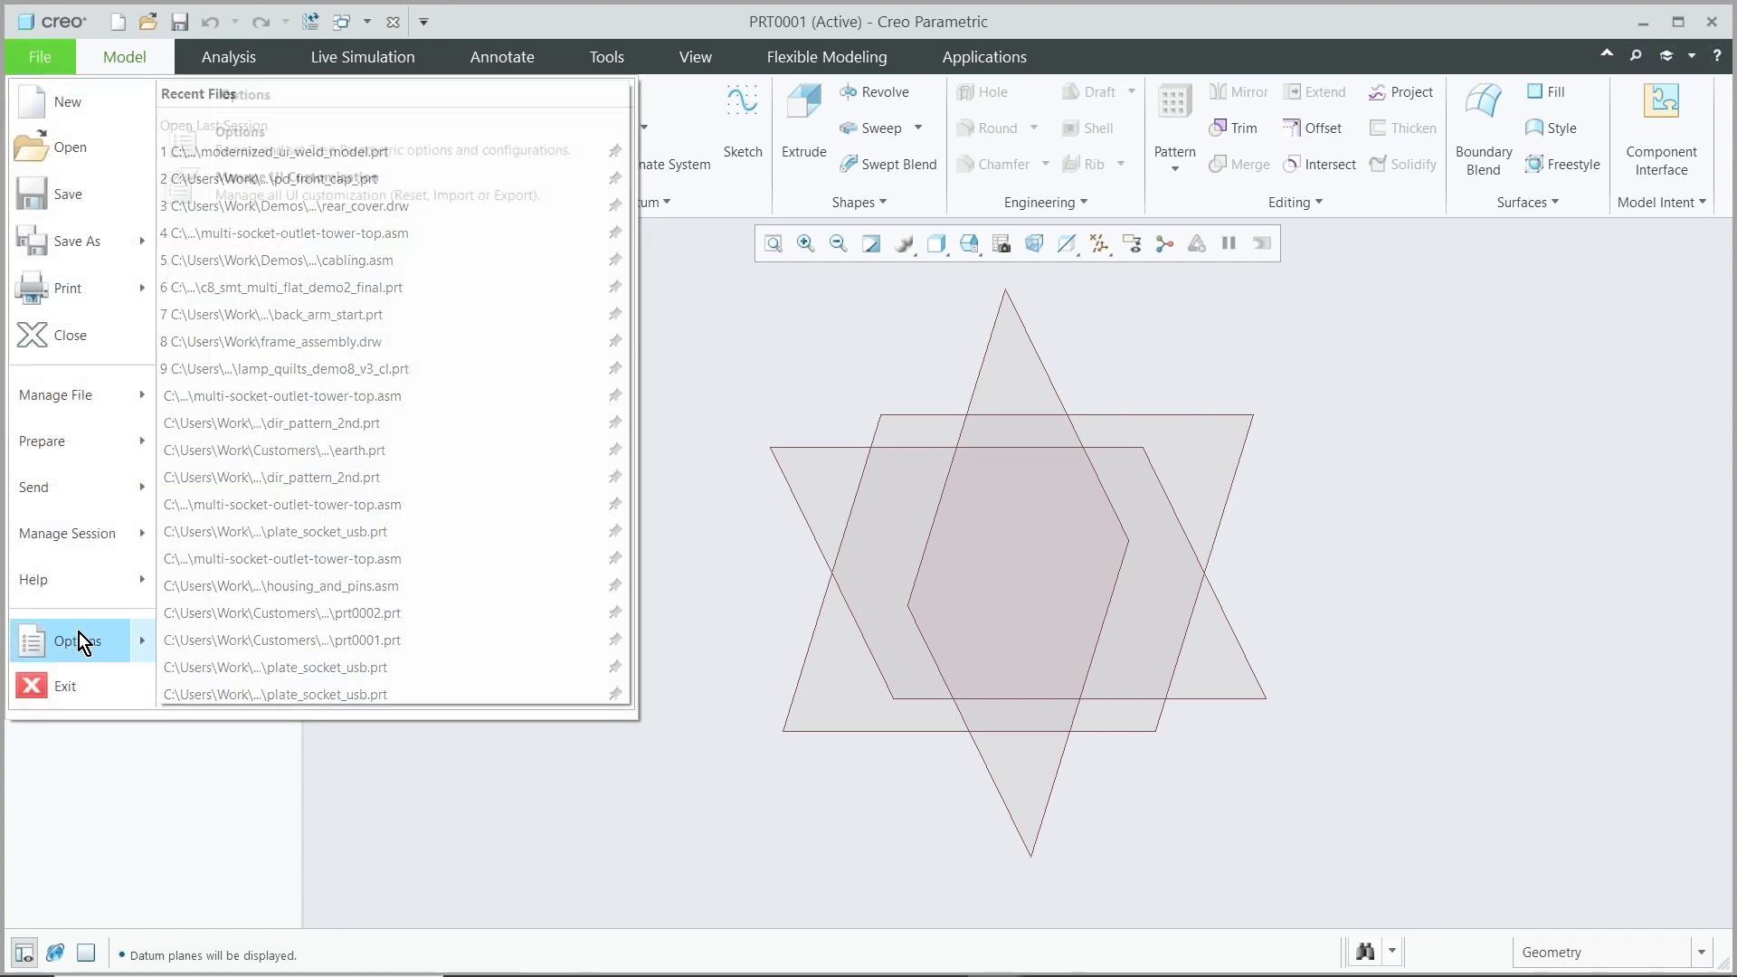
pyautogui.click(305, 150)
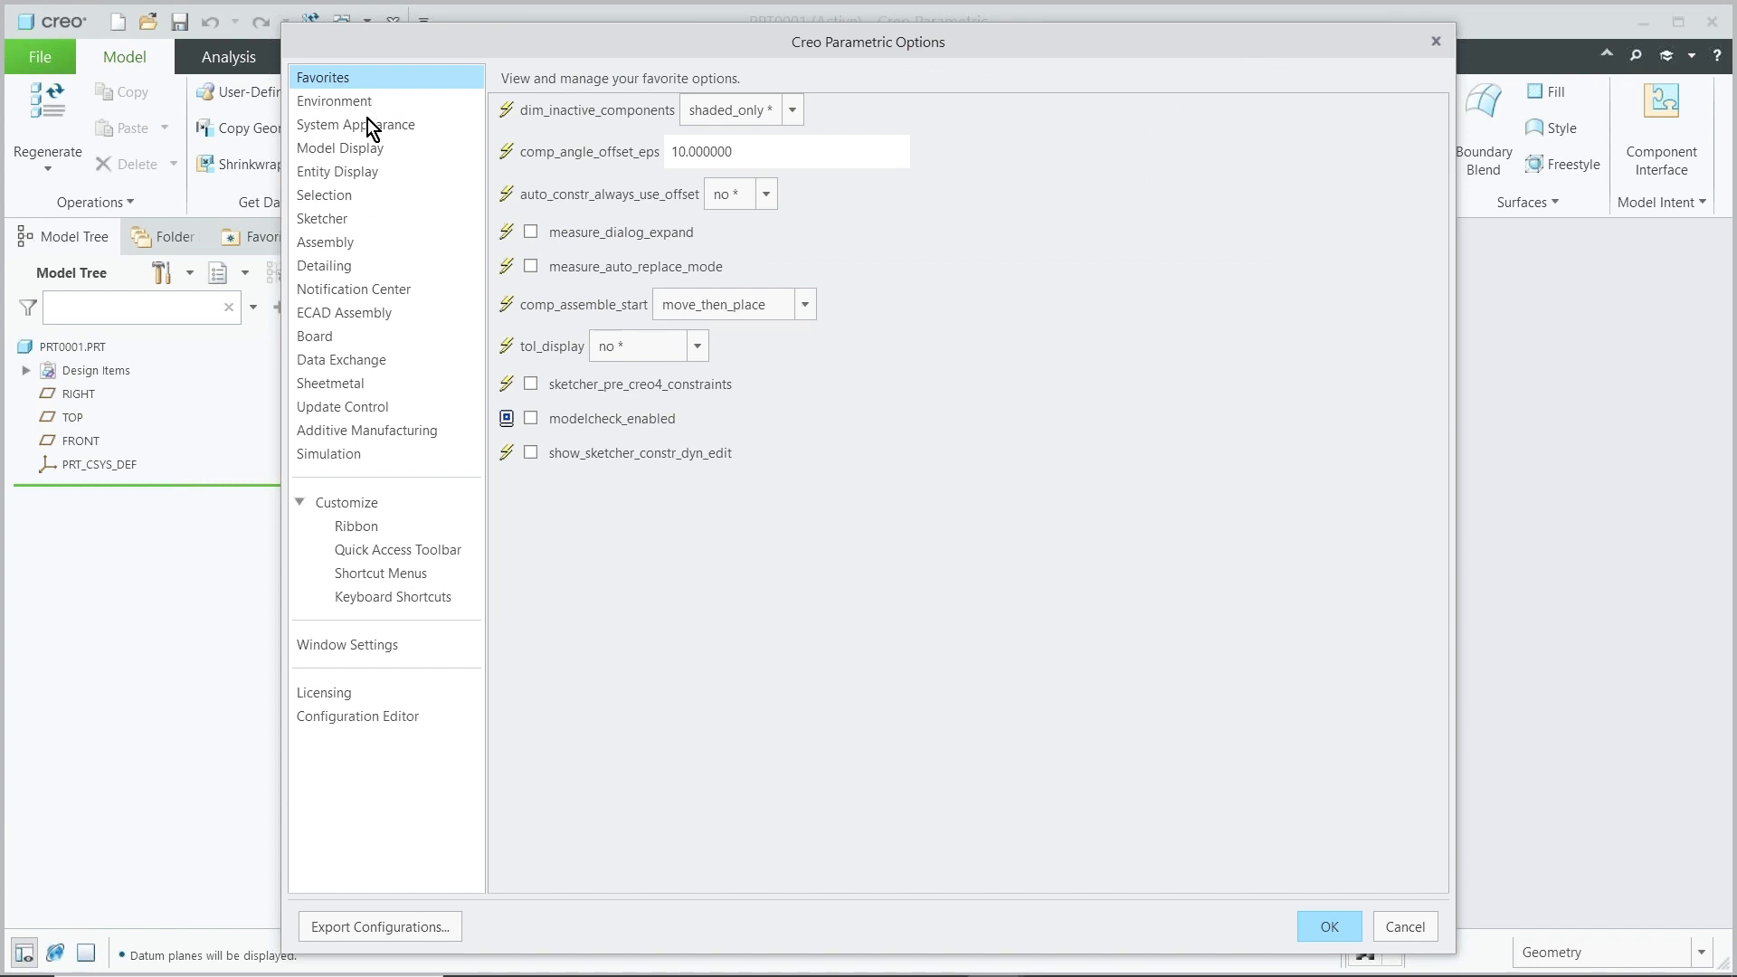
pyautogui.click(368, 124)
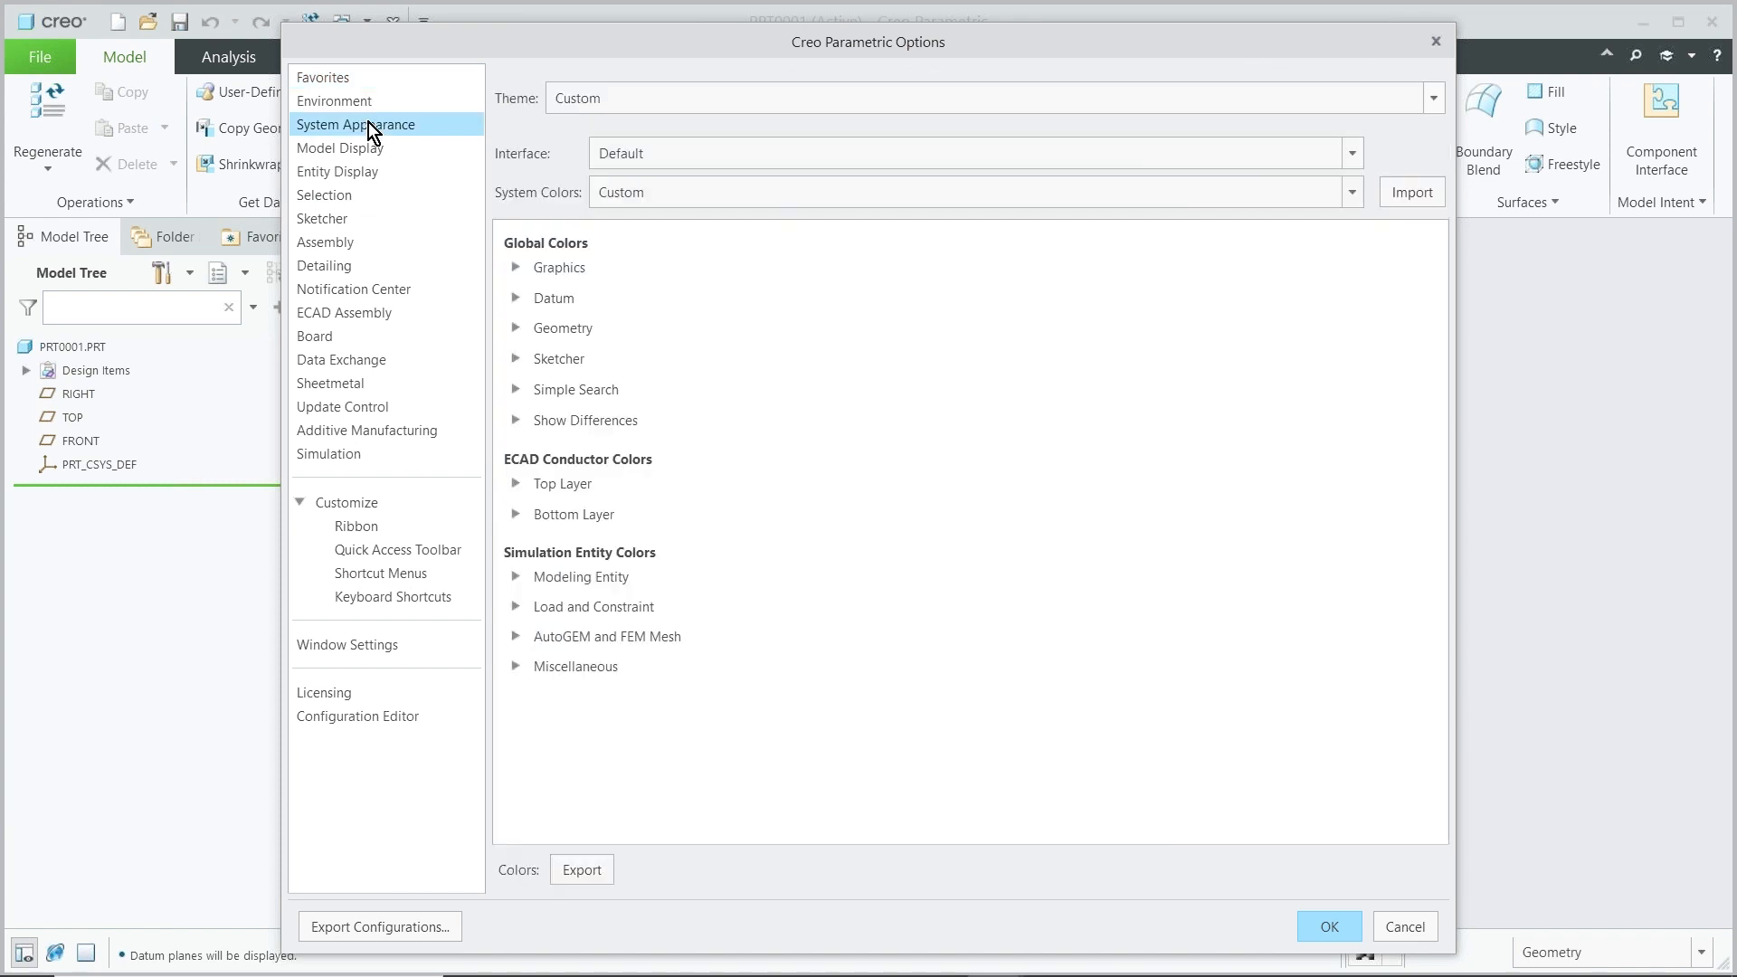
pyautogui.click(516, 298)
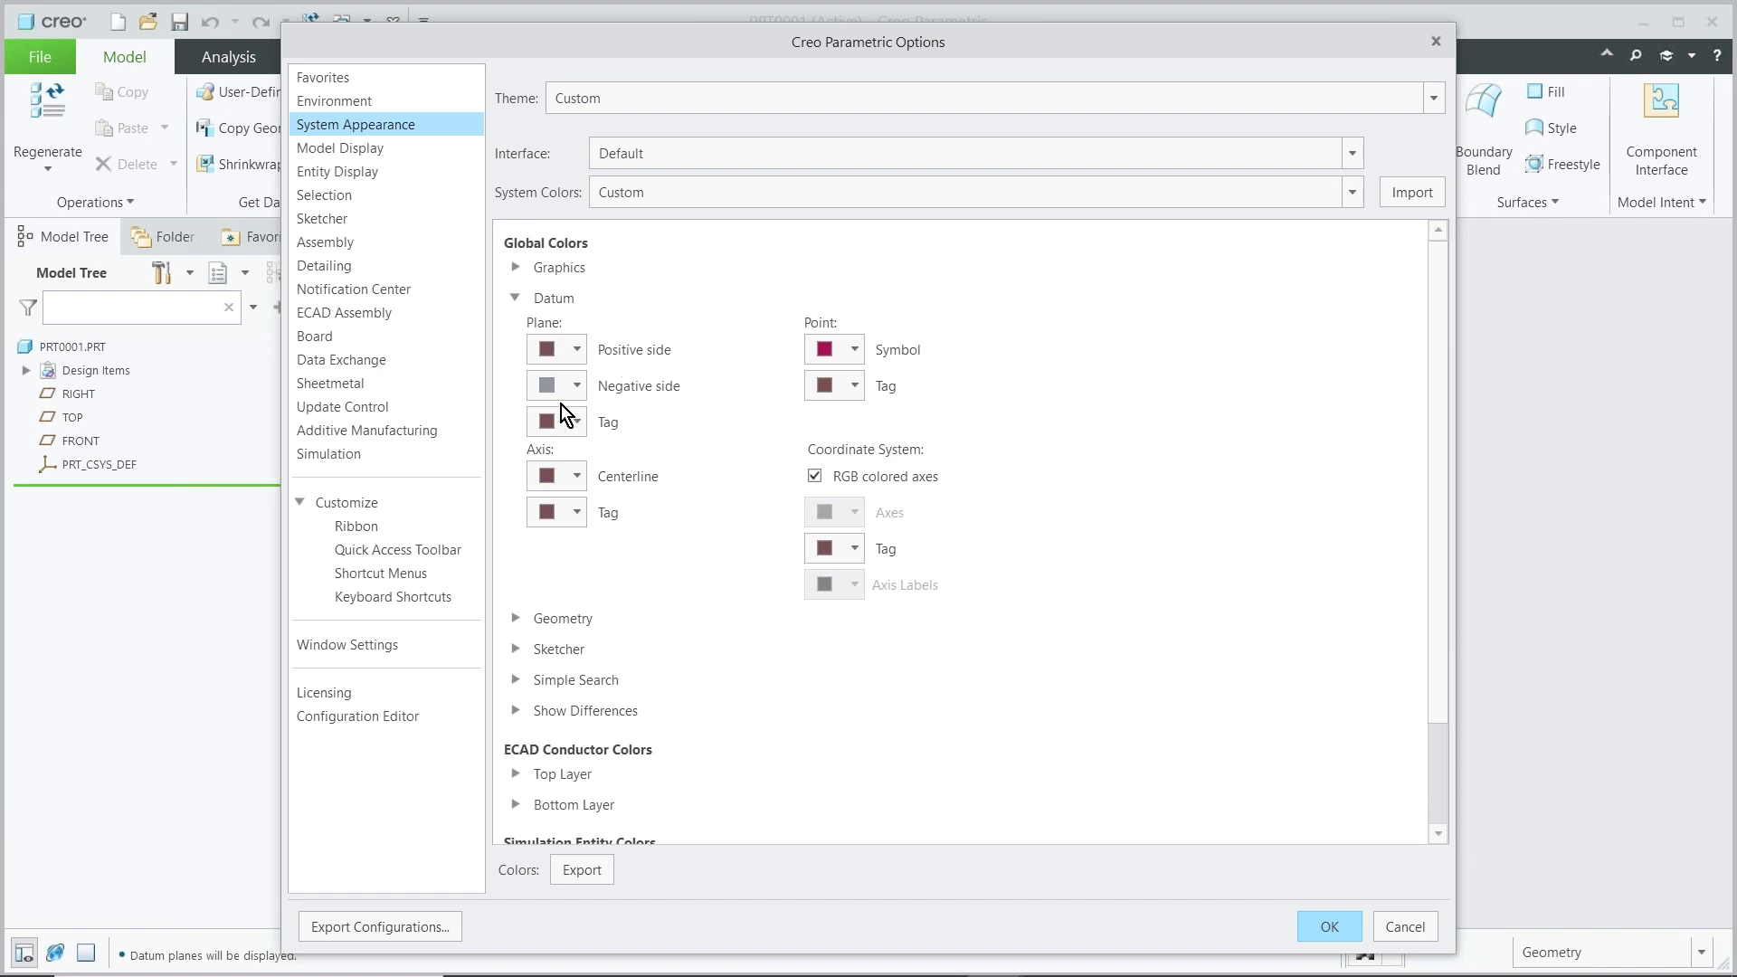
pyautogui.click(577, 349)
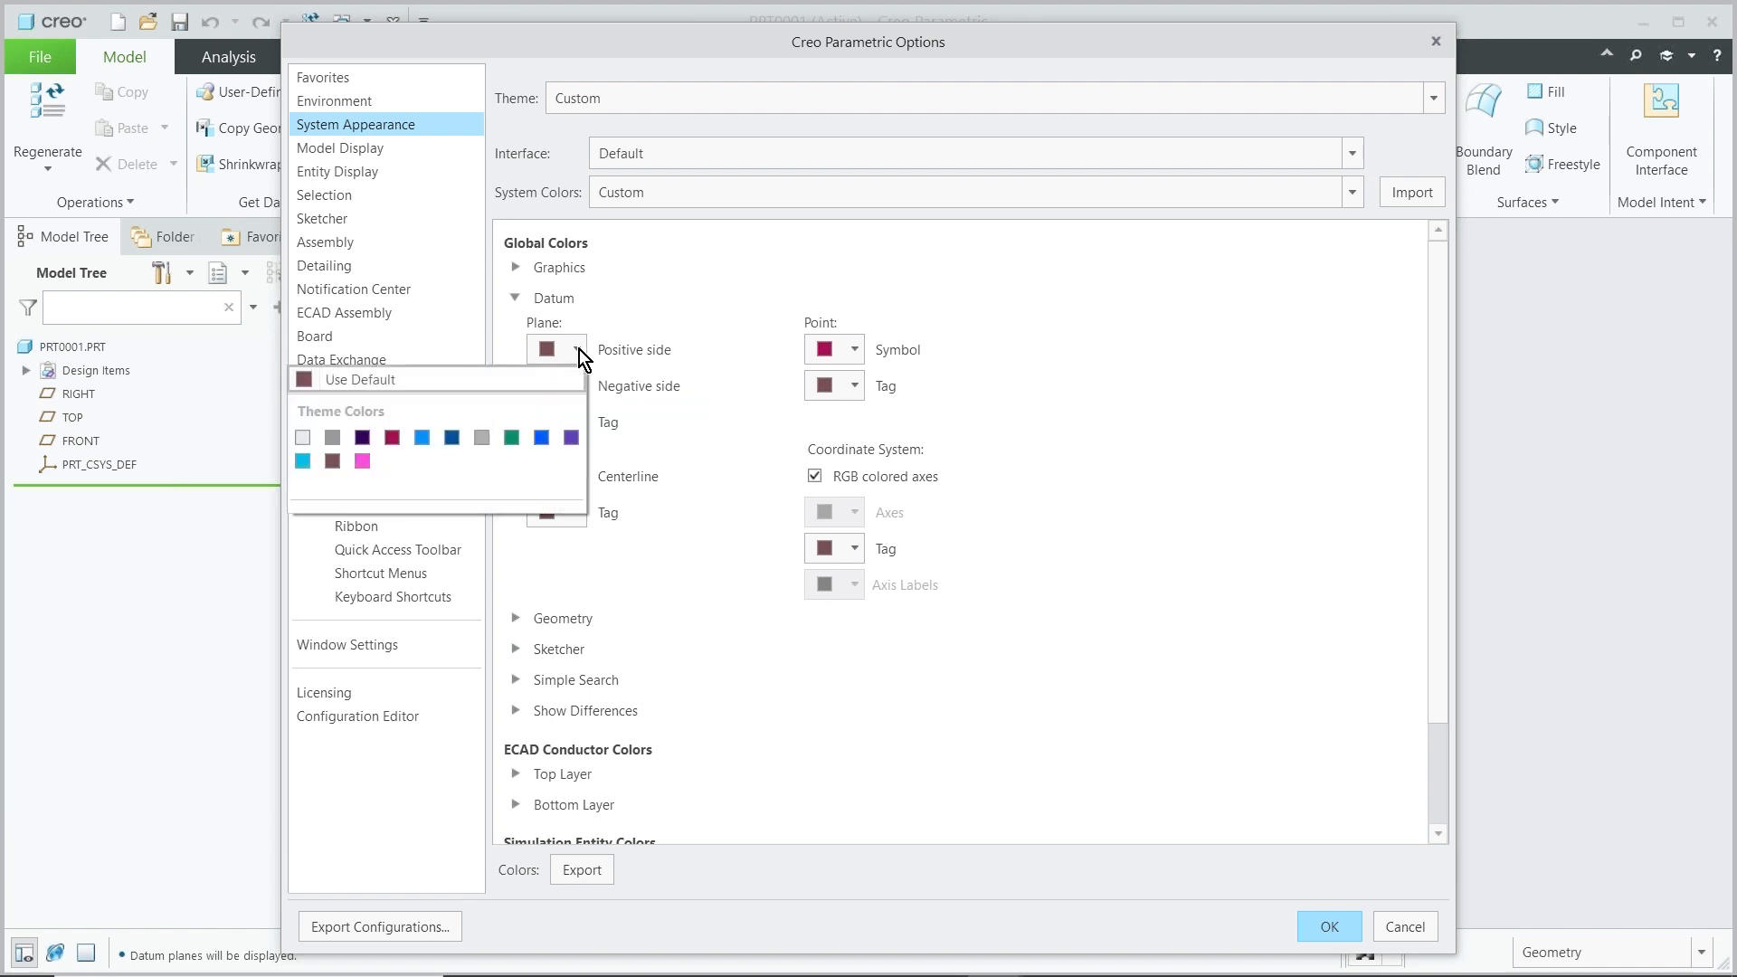
pyautogui.click(512, 437)
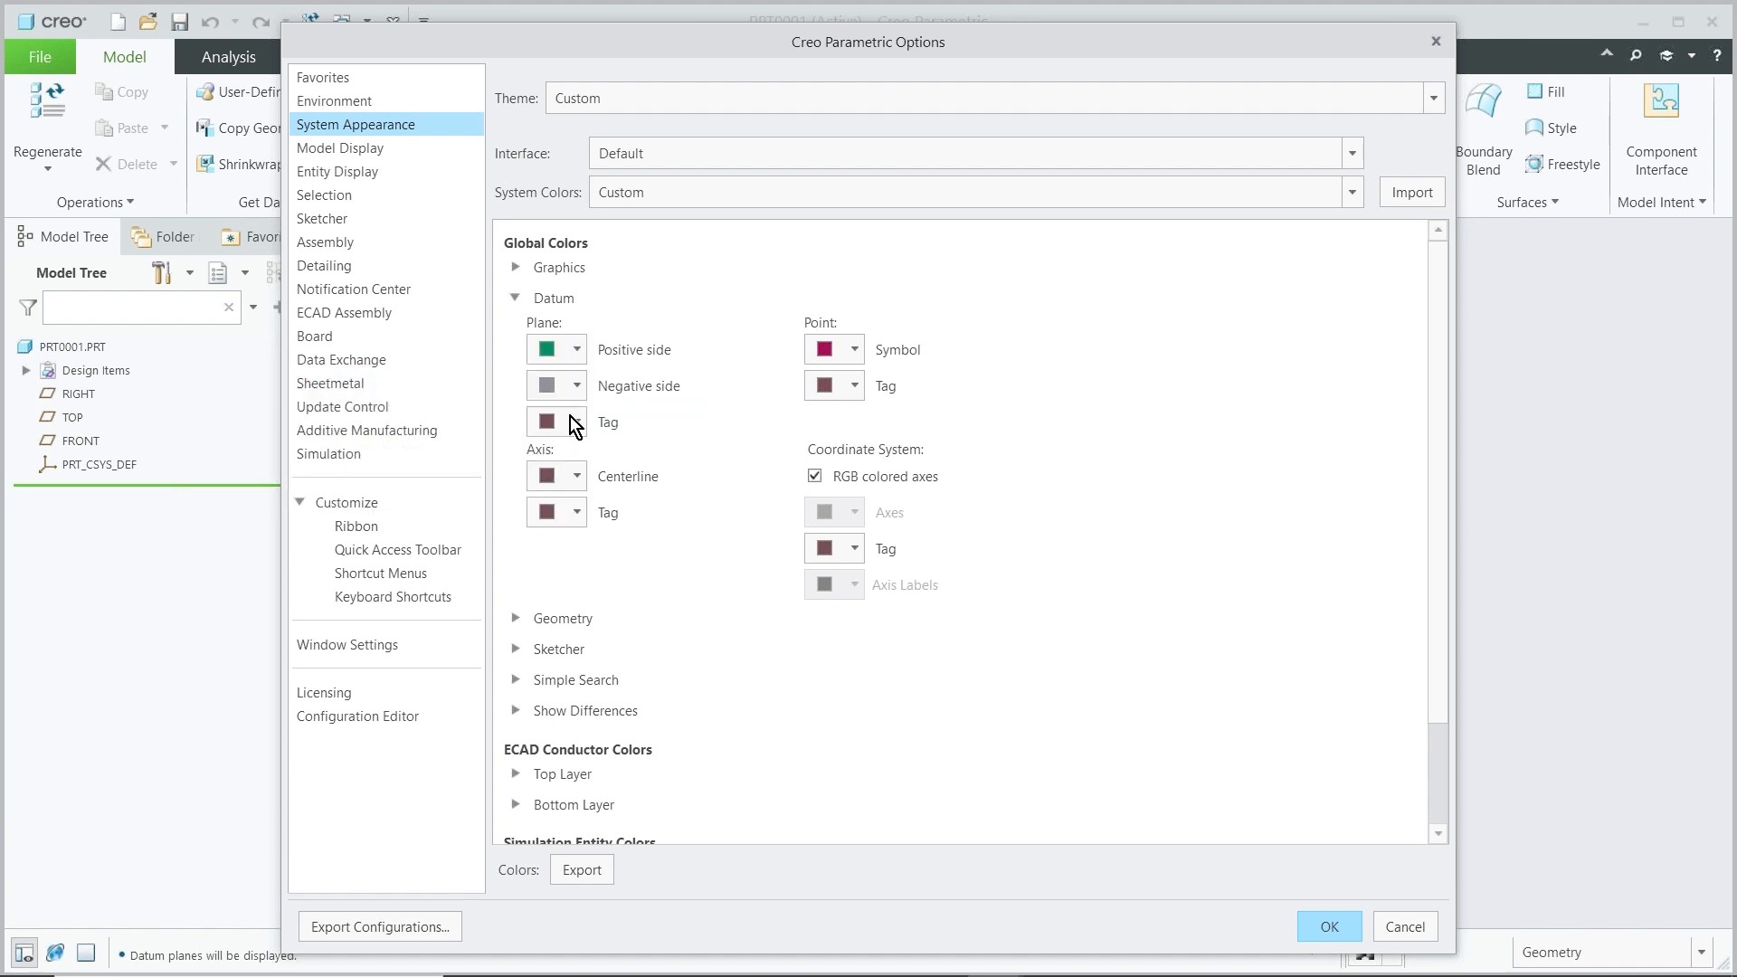
# Set the datum plane negative side colour to pink and apply the options
pyautogui.click(578, 387)
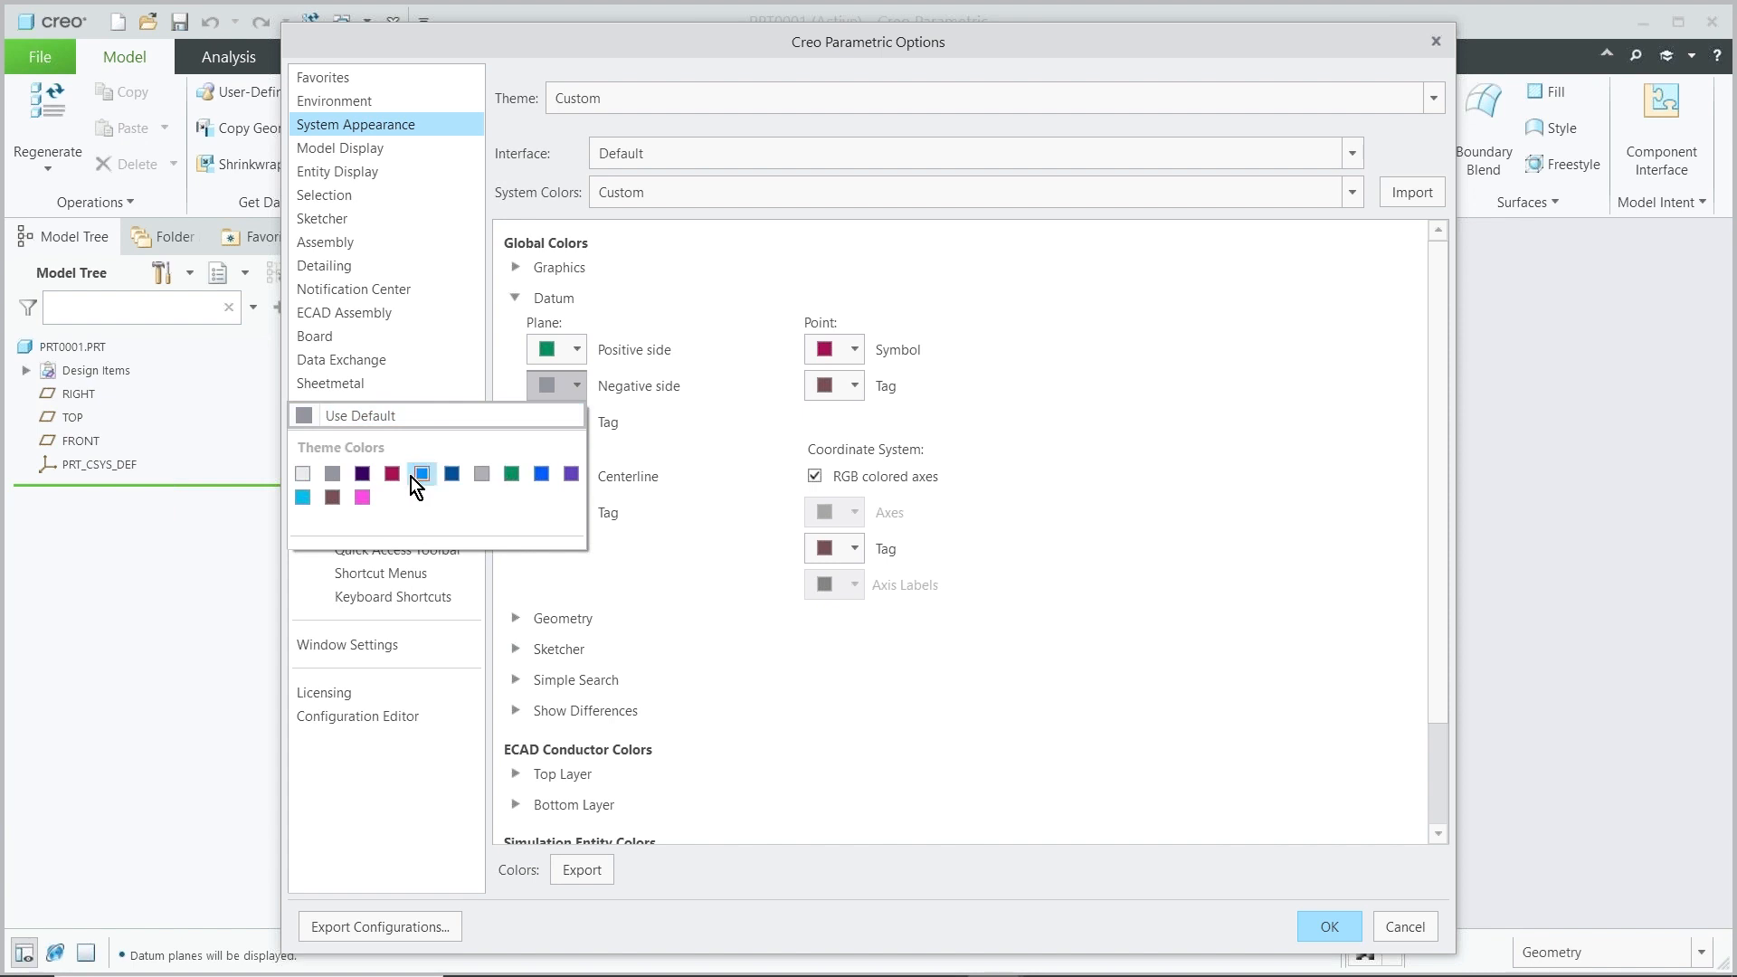
pyautogui.click(363, 496)
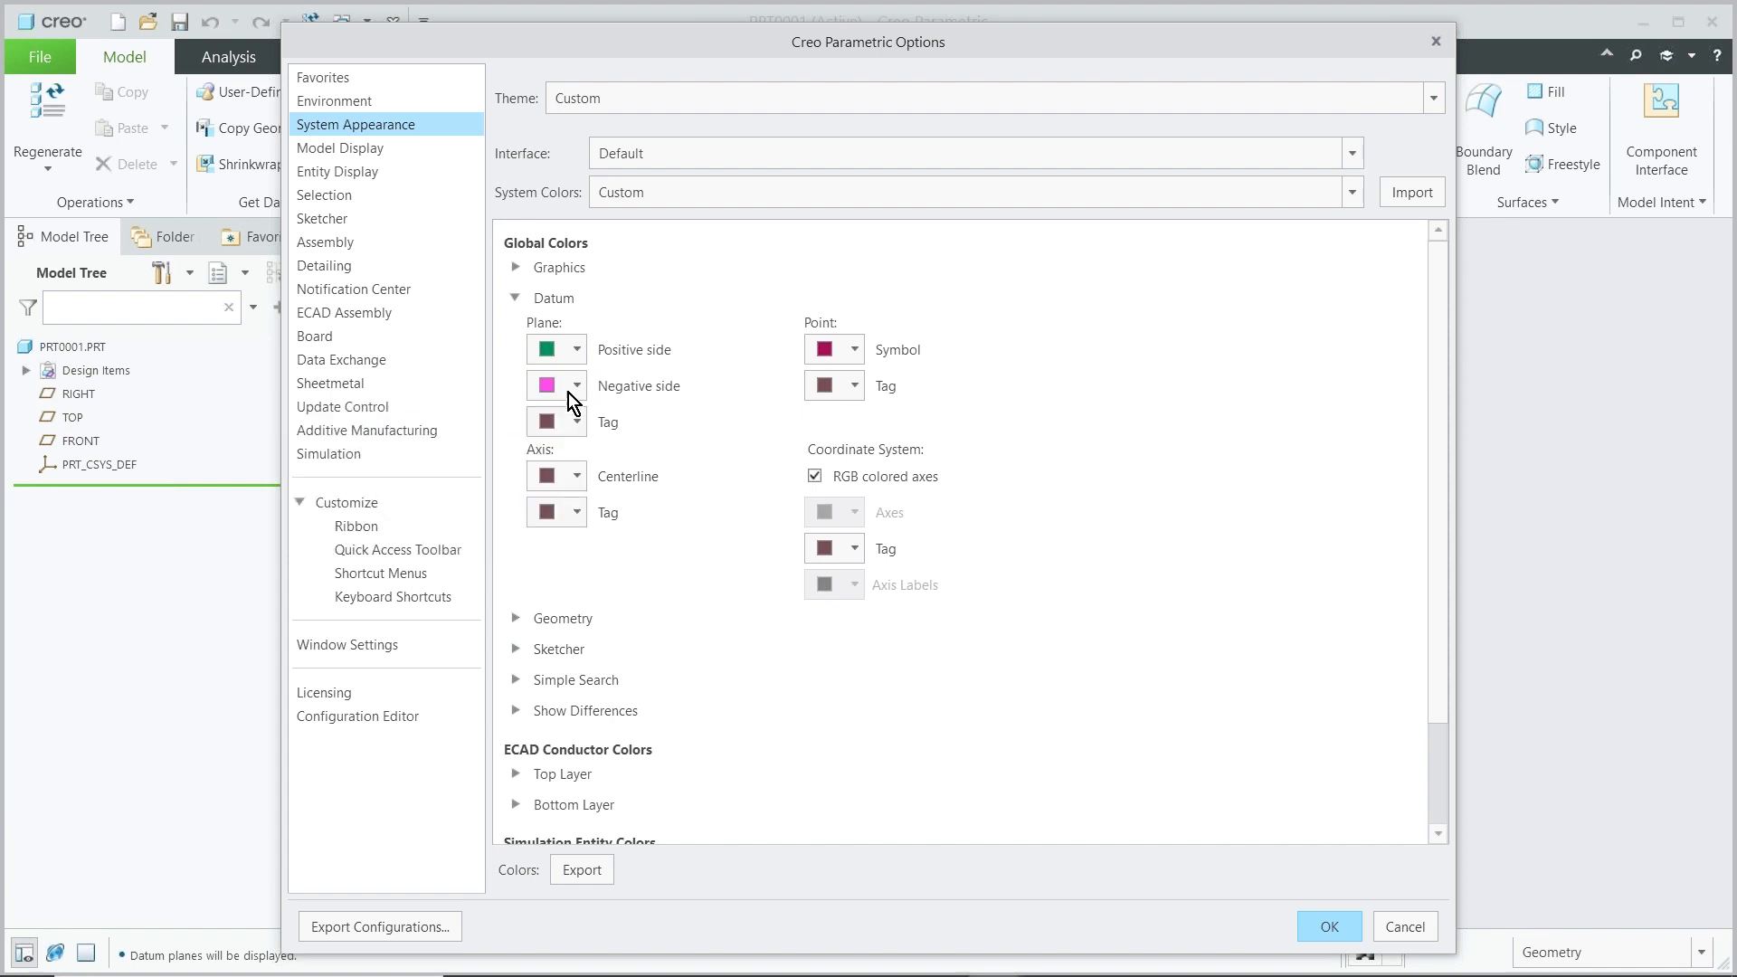
pyautogui.click(1329, 925)
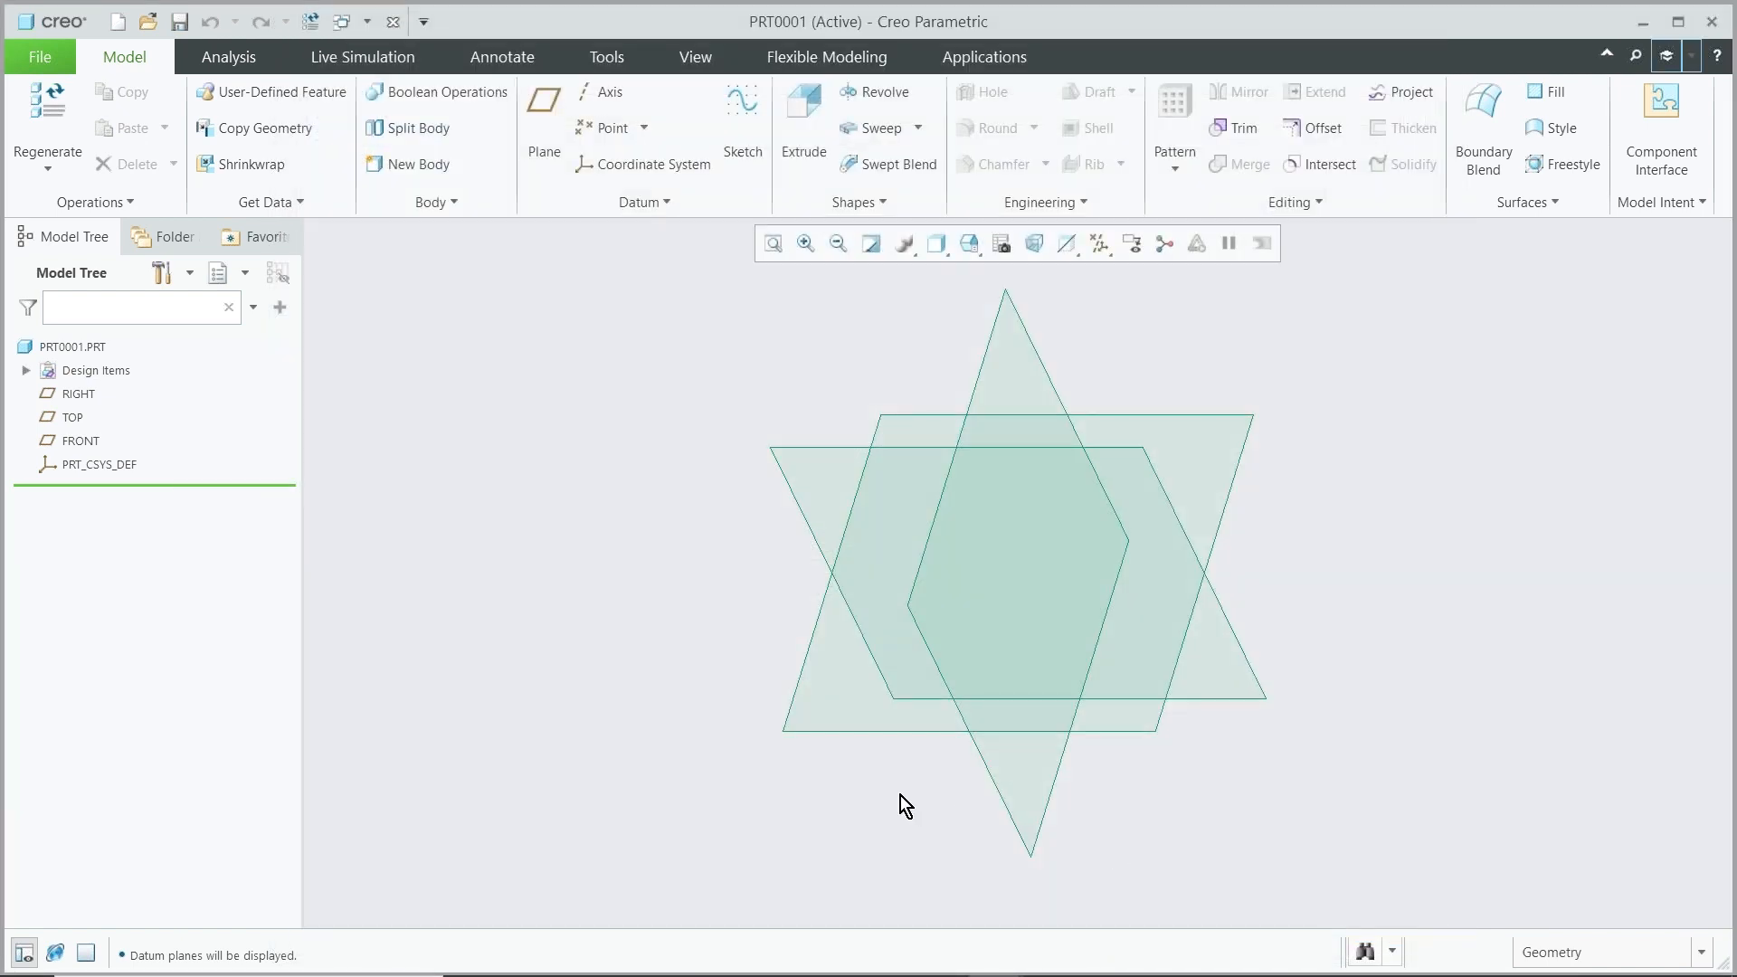
# Show the coordinate system display, then hide it again
pyautogui.moveTo(877, 629); pyautogui.dragTo(887, 684, button='middle')
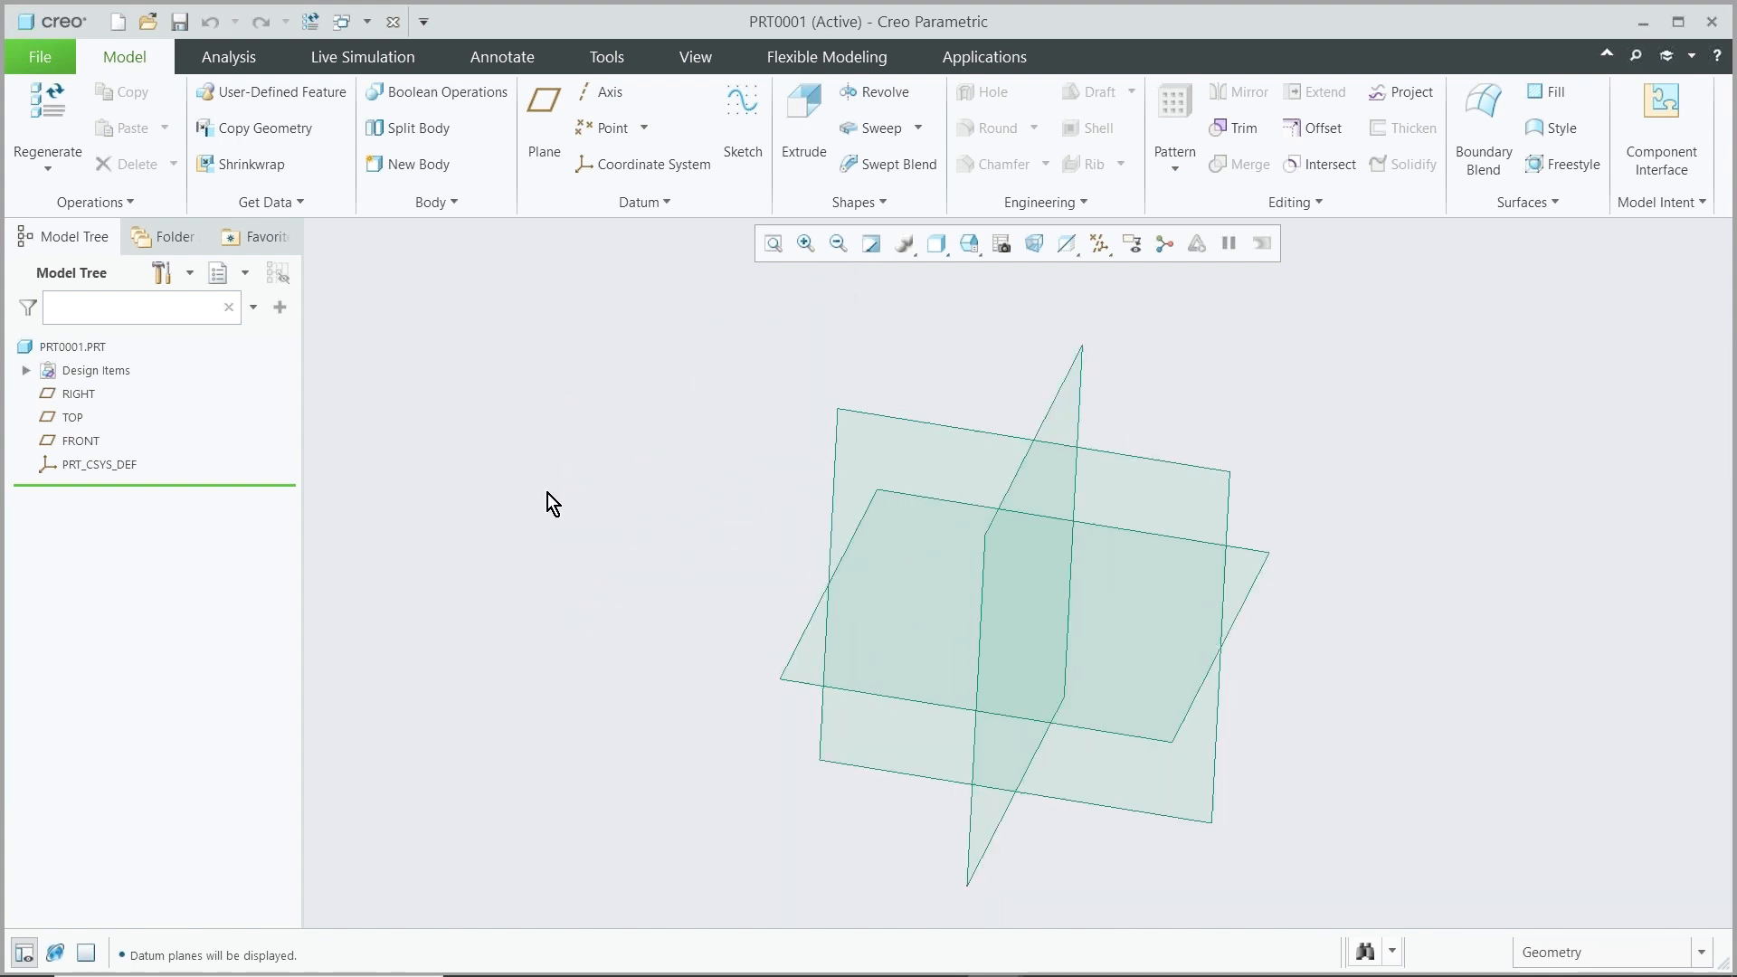
pyautogui.click(1090, 254)
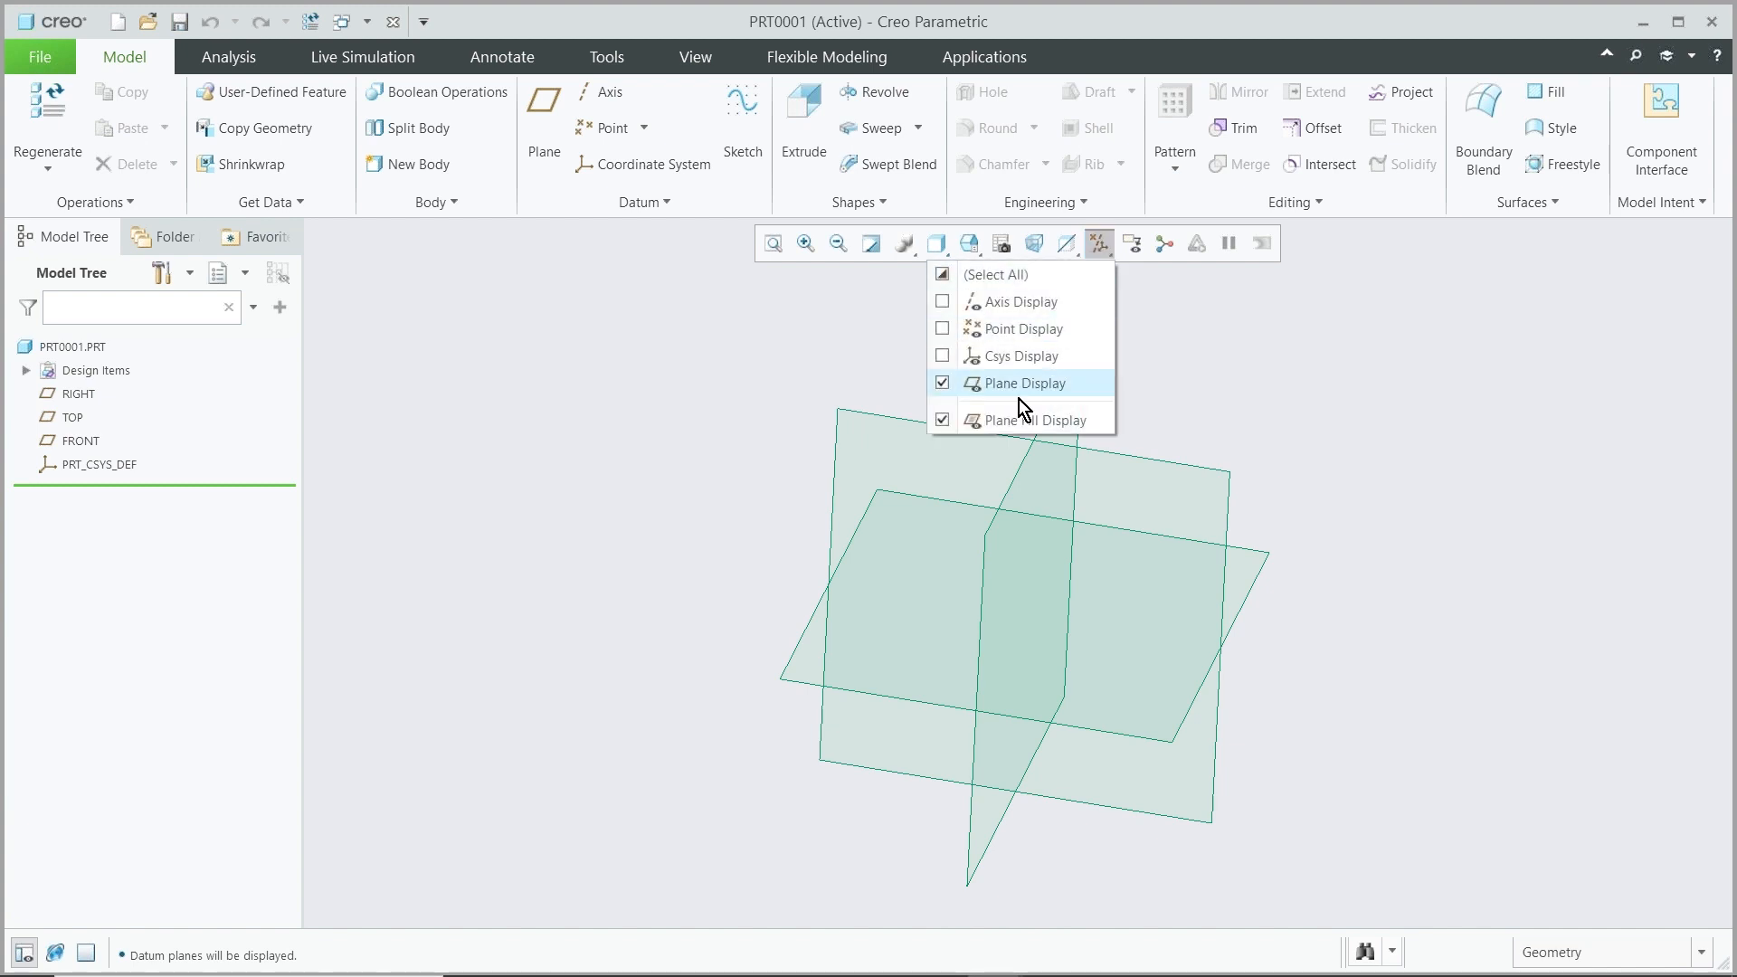
pyautogui.click(942, 358)
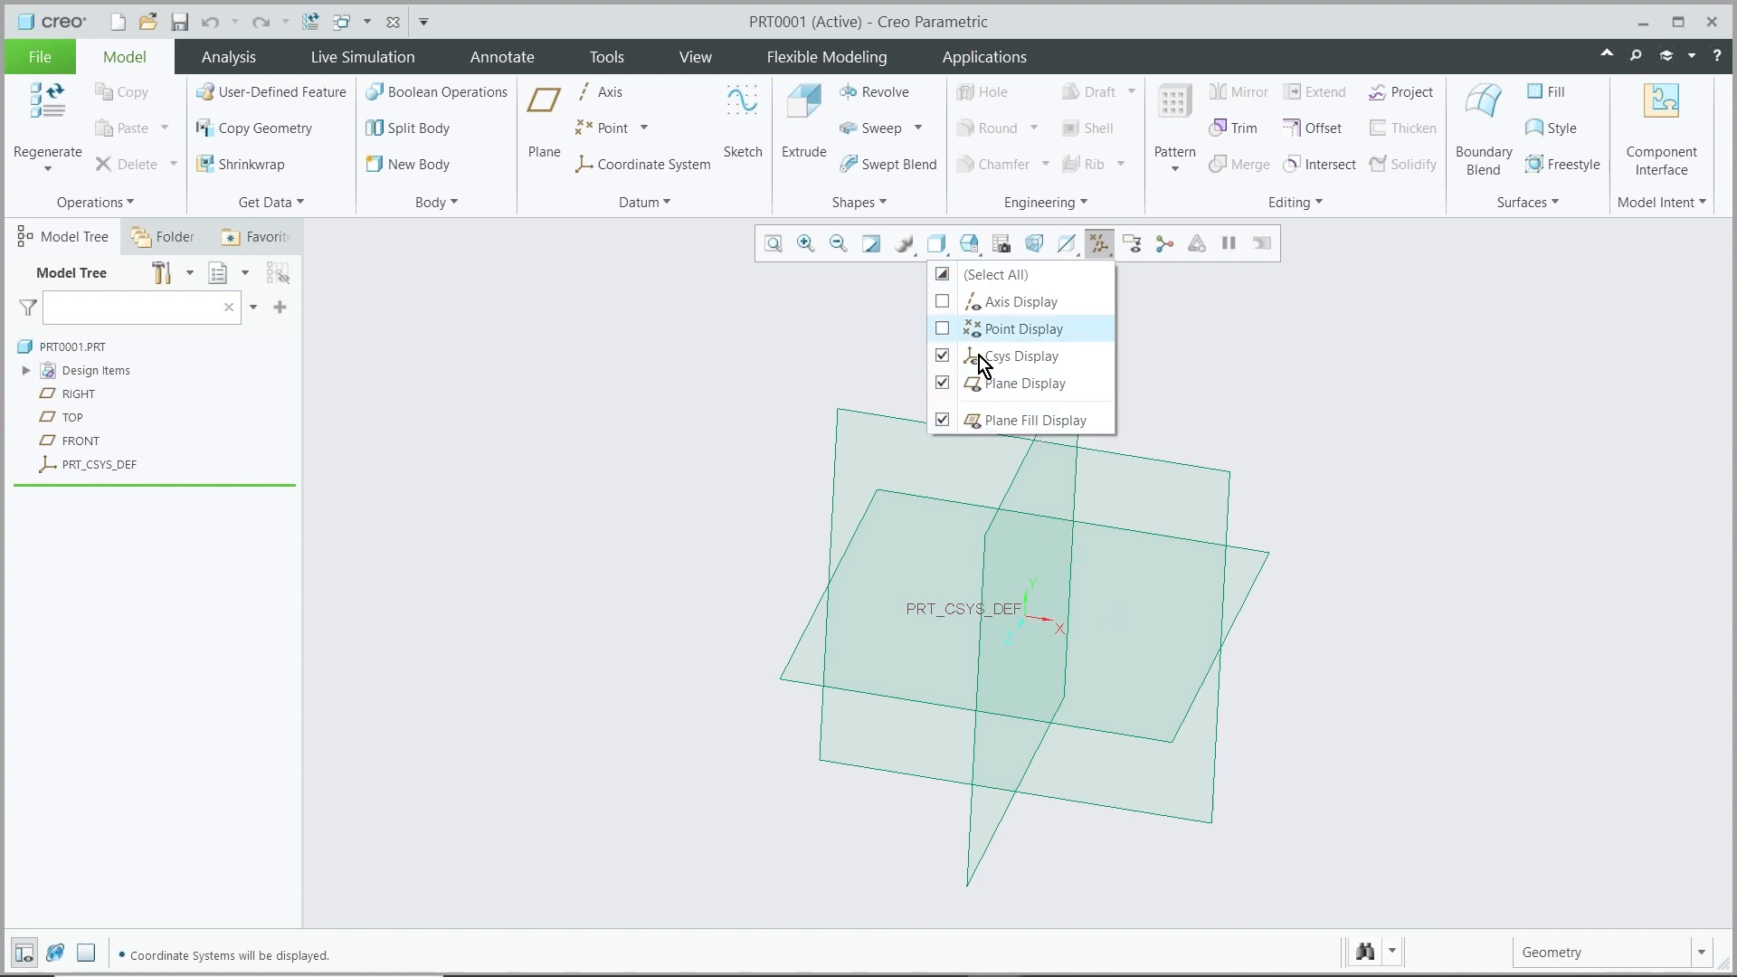
pyautogui.click(943, 357)
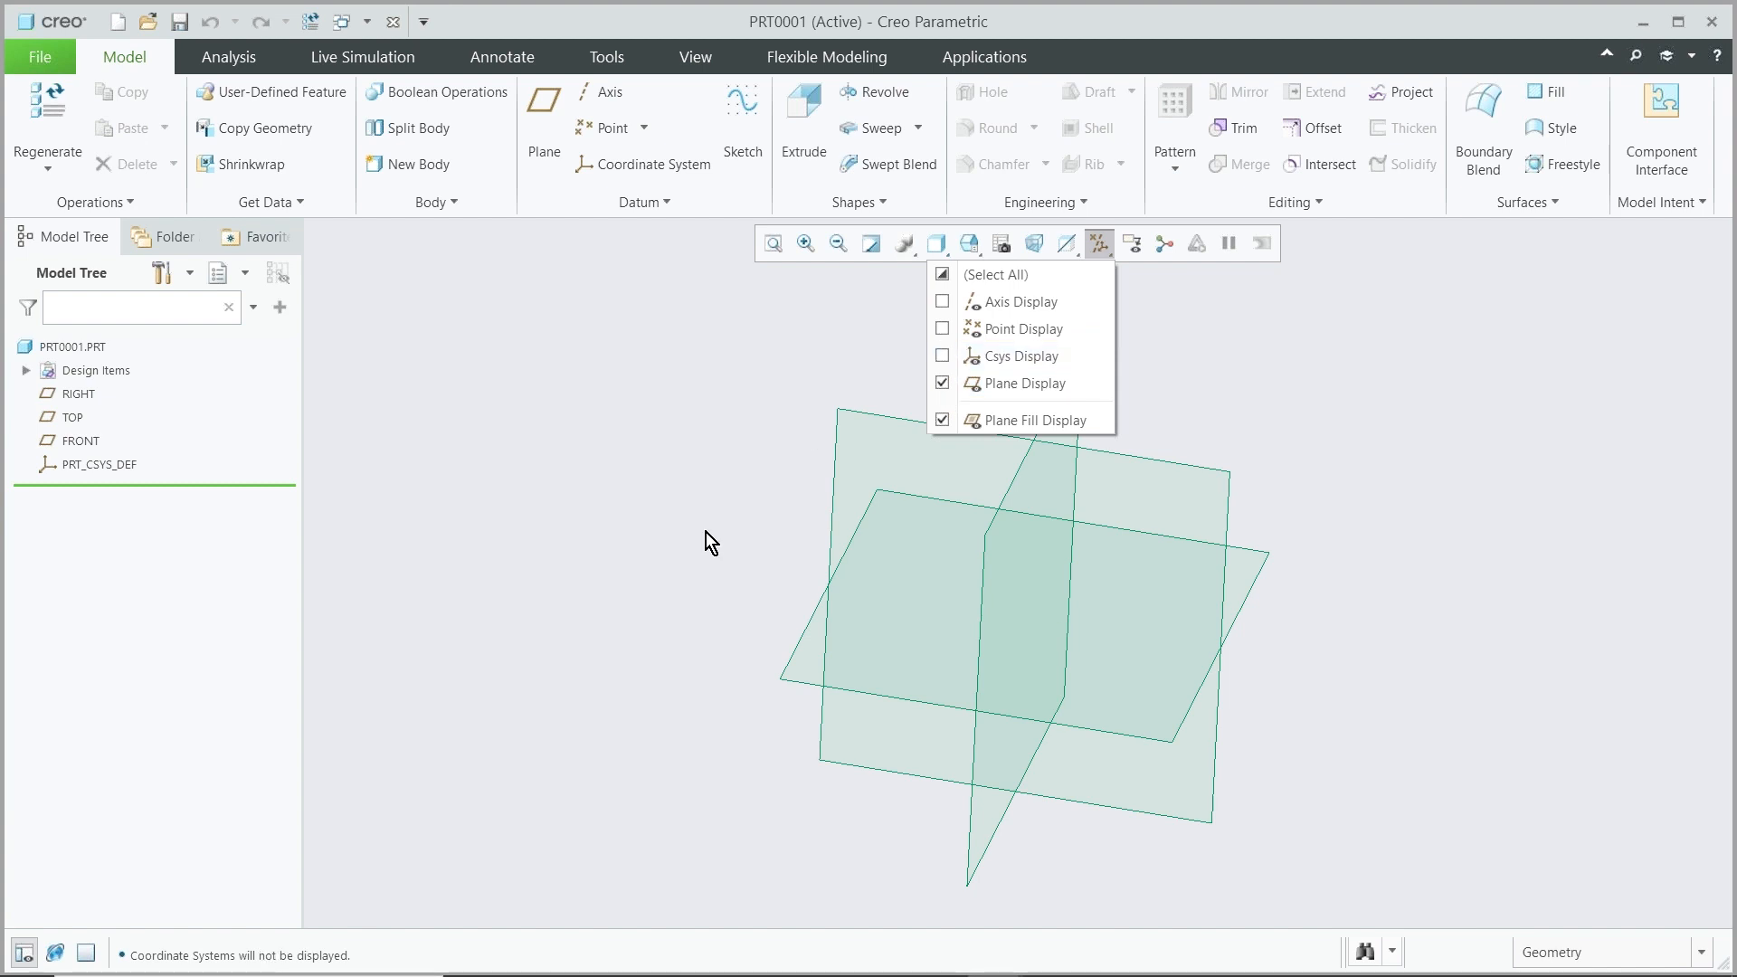
pyautogui.click(1095, 243)
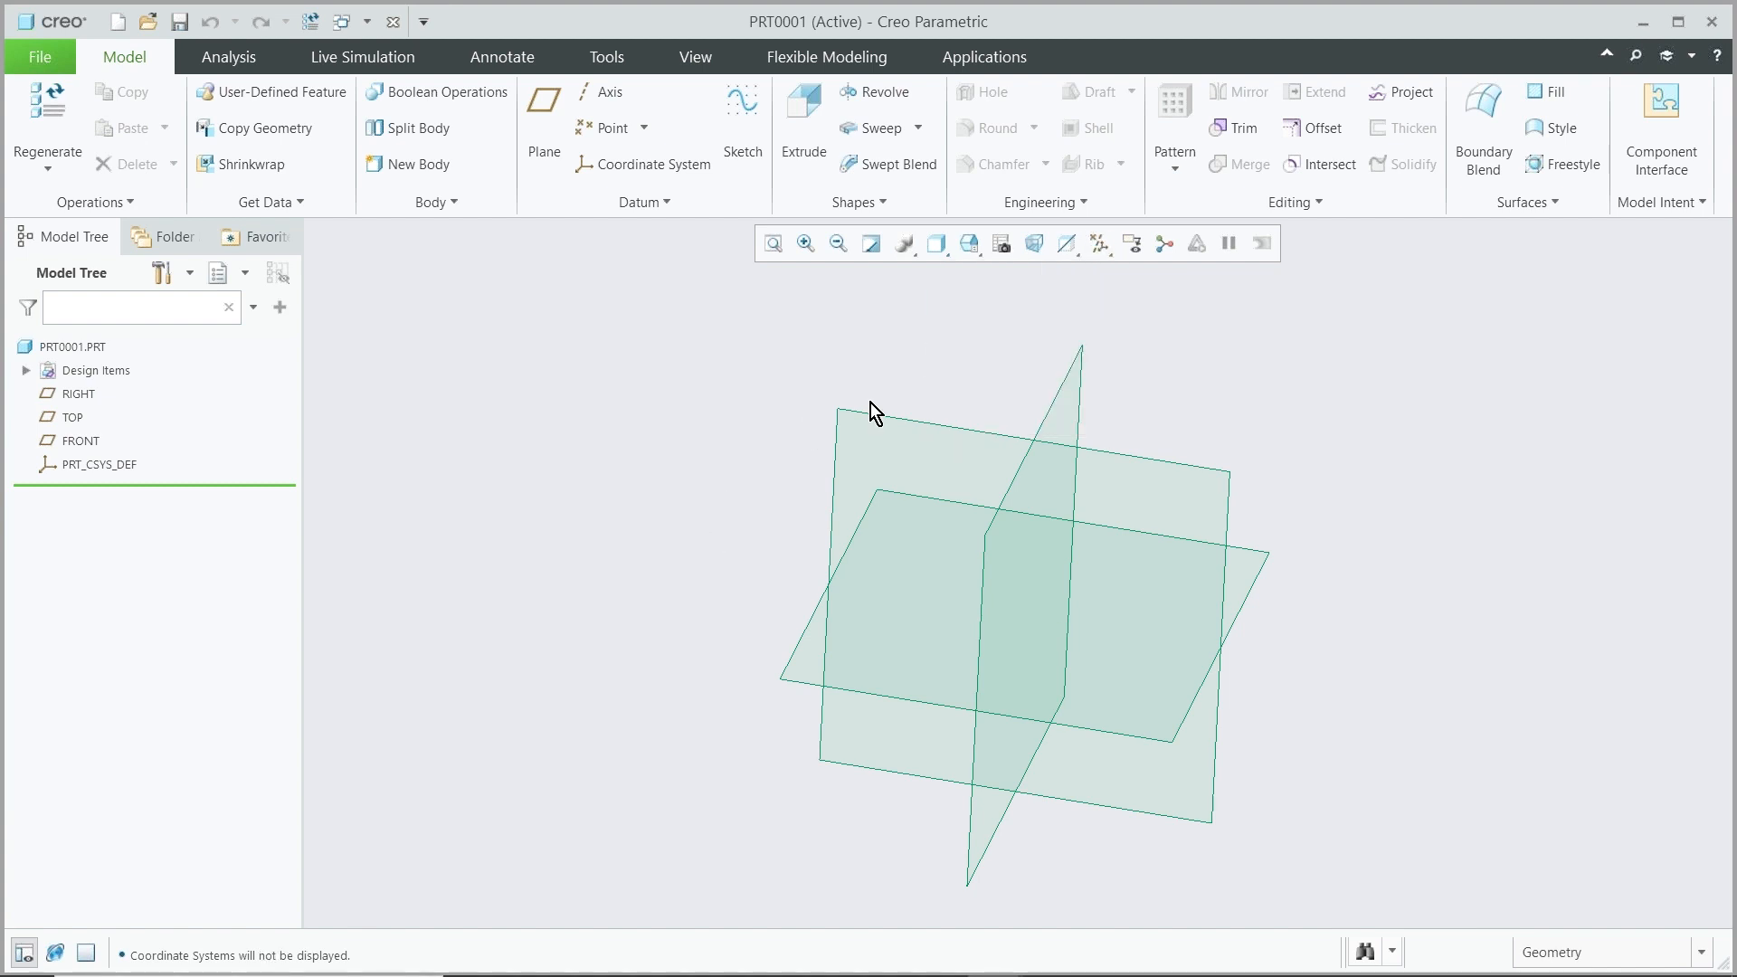
# Switch to the MODERNIZED_UI_WELD_MODEL window
pyautogui.moveTo(798, 448); pyautogui.dragTo(799, 439, button='middle')
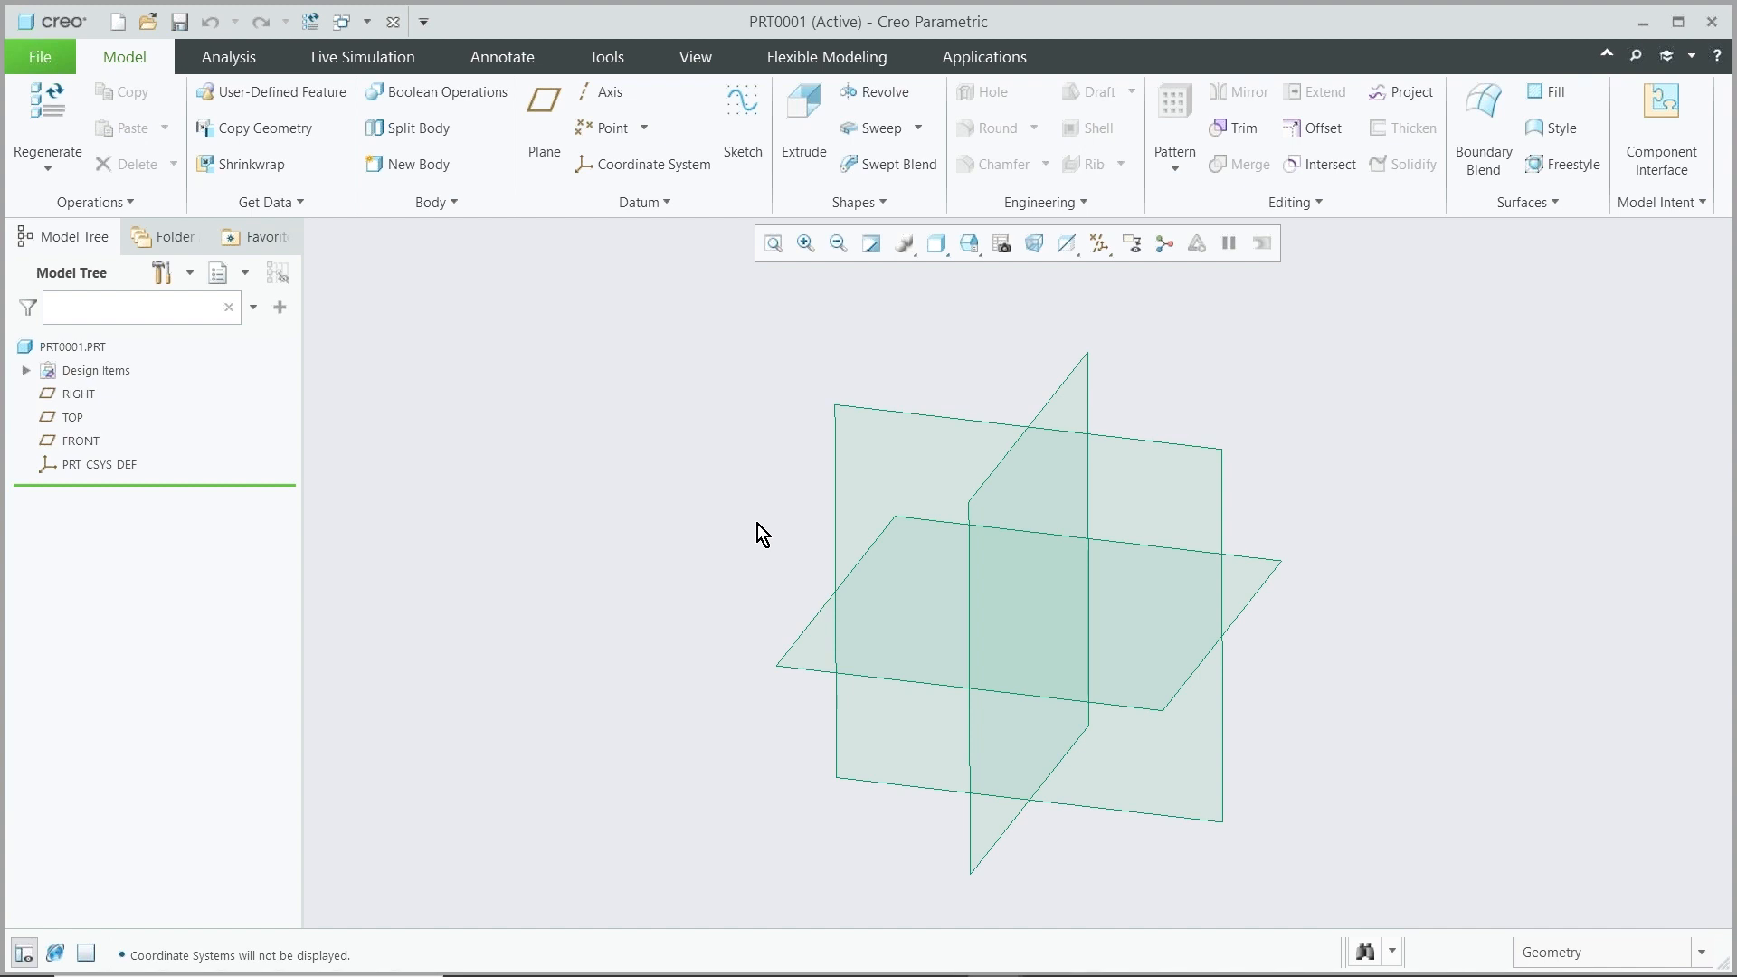
pyautogui.moveTo(942, 555)
pyautogui.mouseDown(button='middle')
pyautogui.moveTo(882, 537)
pyautogui.moveTo(714, 558)
pyautogui.moveTo(932, 541)
pyautogui.moveTo(942, 567)
pyautogui.mouseUp(button='middle')
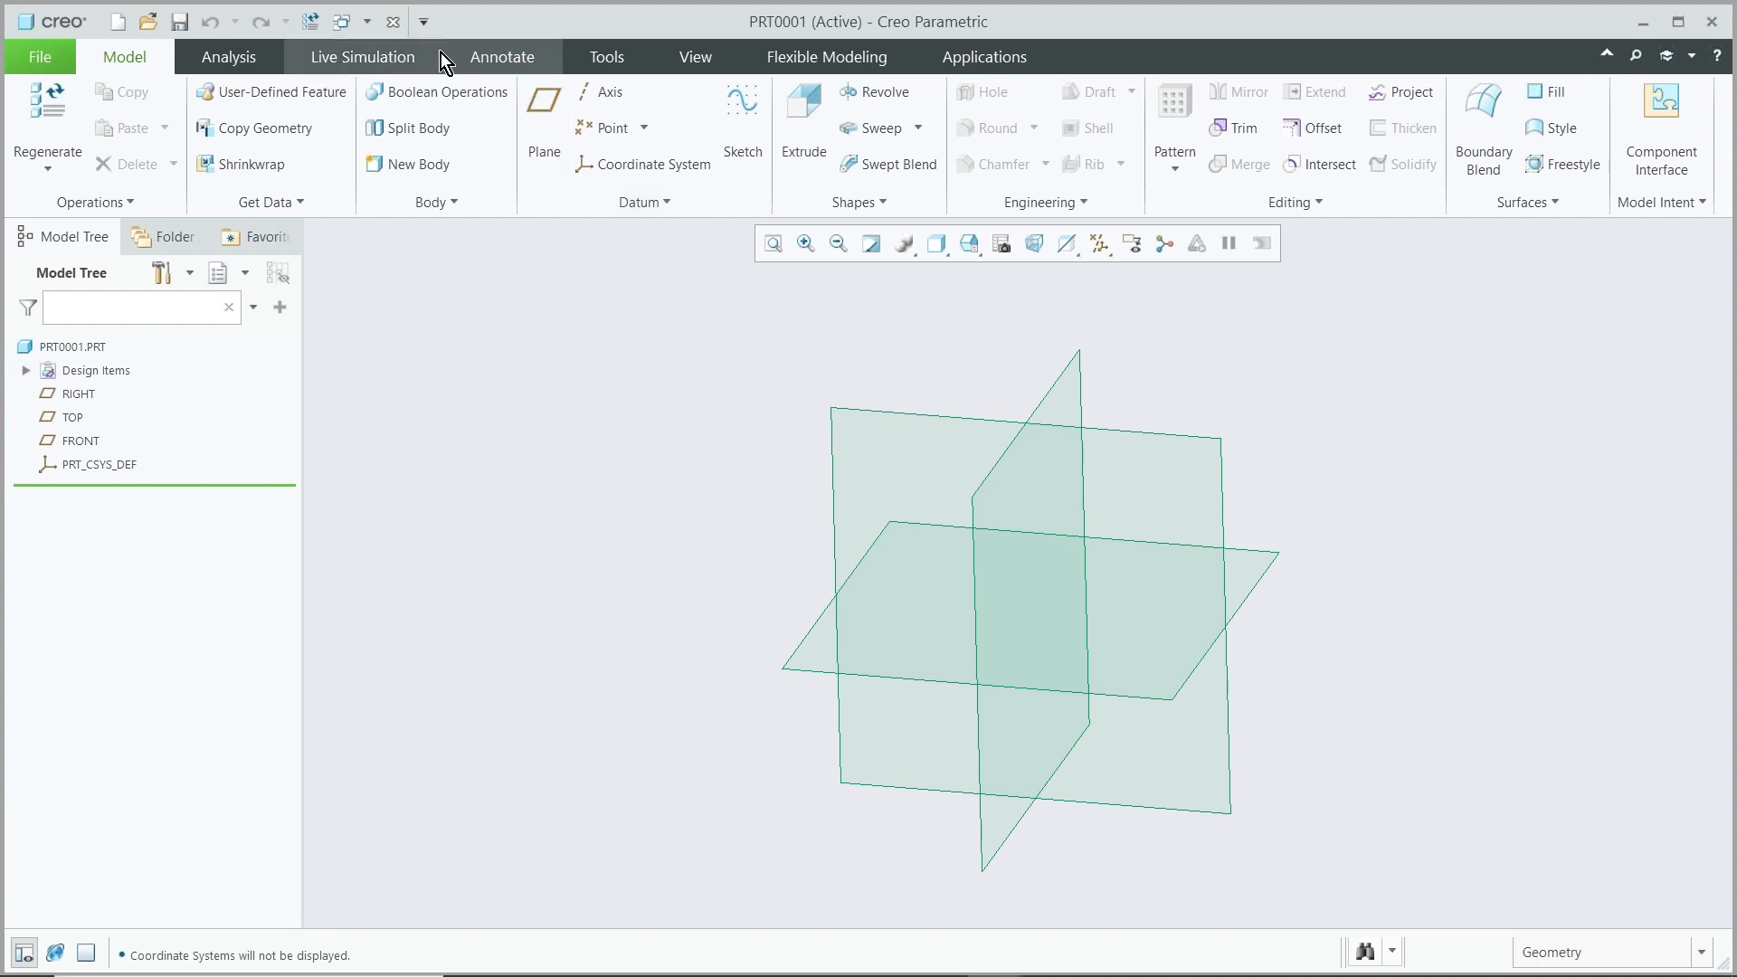
pyautogui.click(393, 21)
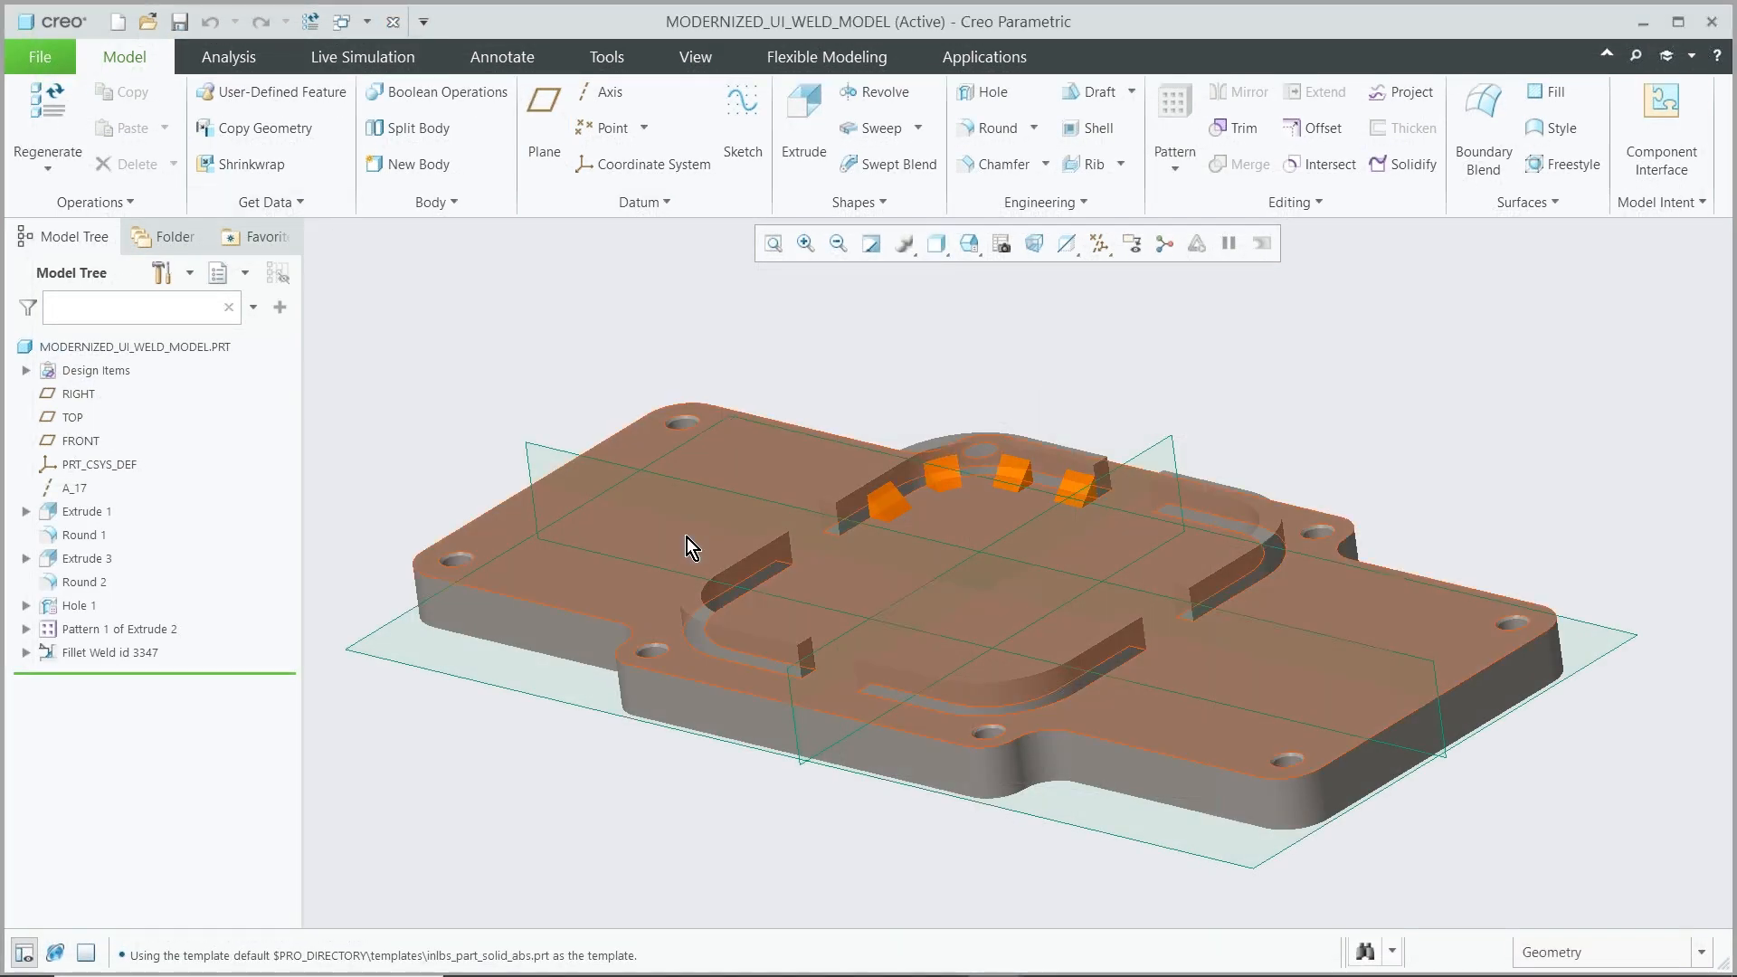
# Turn off the datum plane display in the weld model
pyautogui.click(1100, 249)
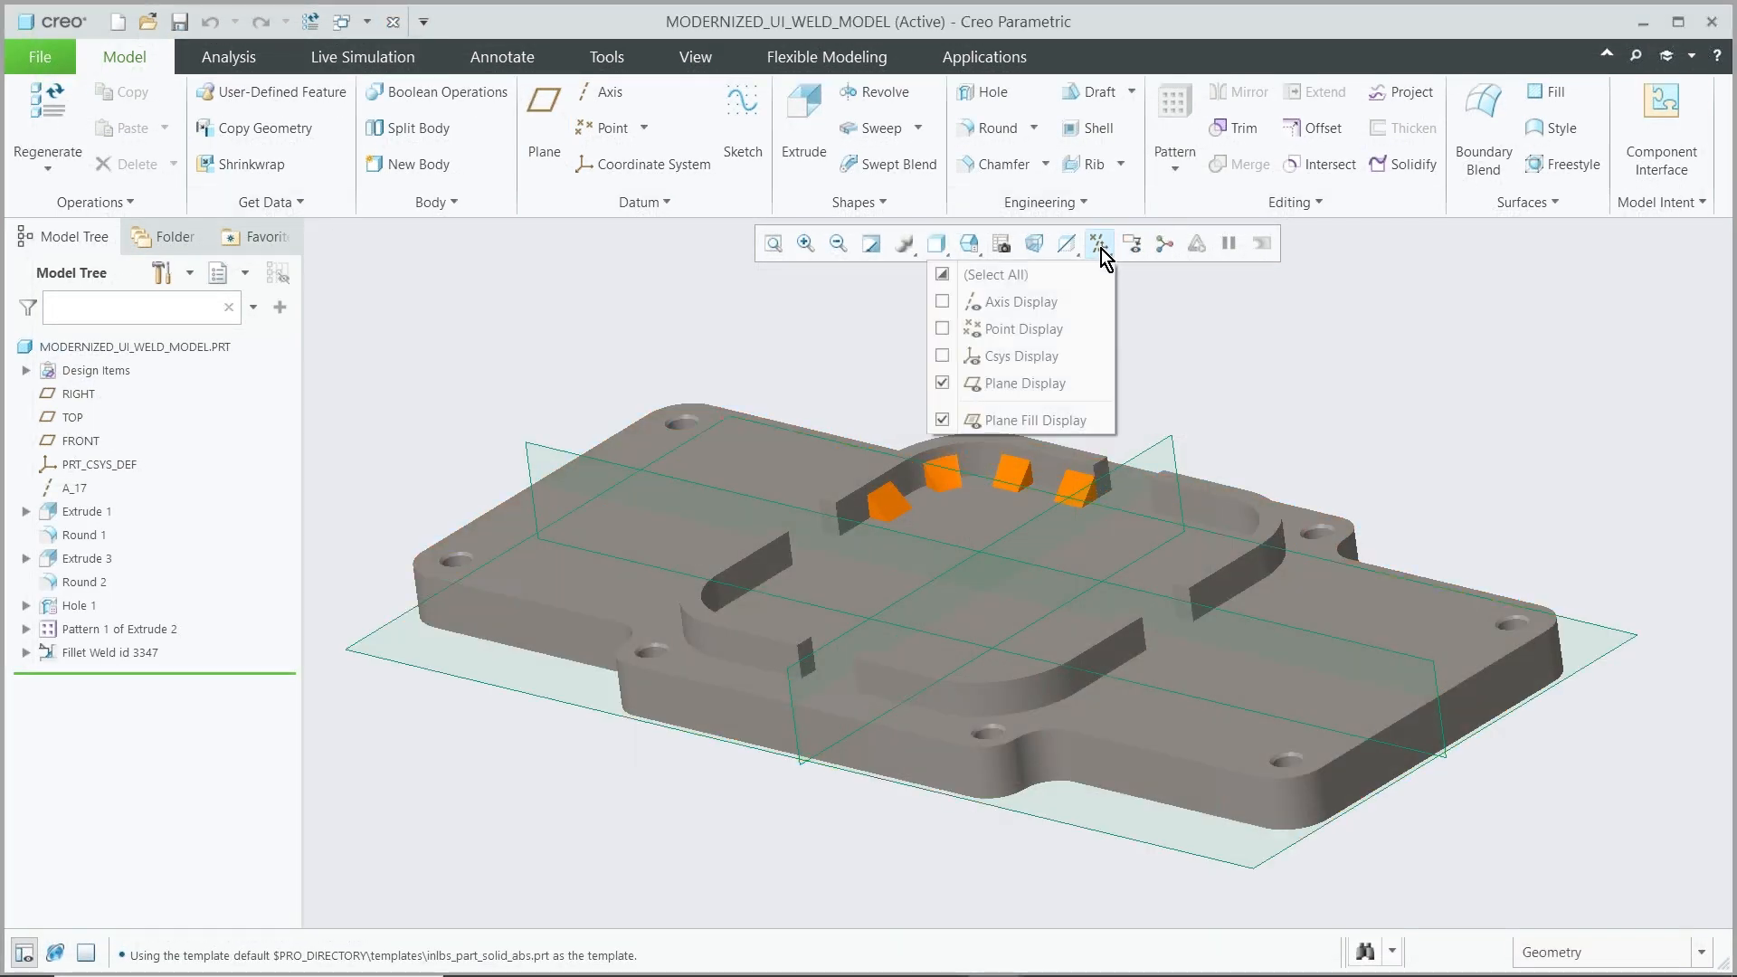
pyautogui.click(945, 382)
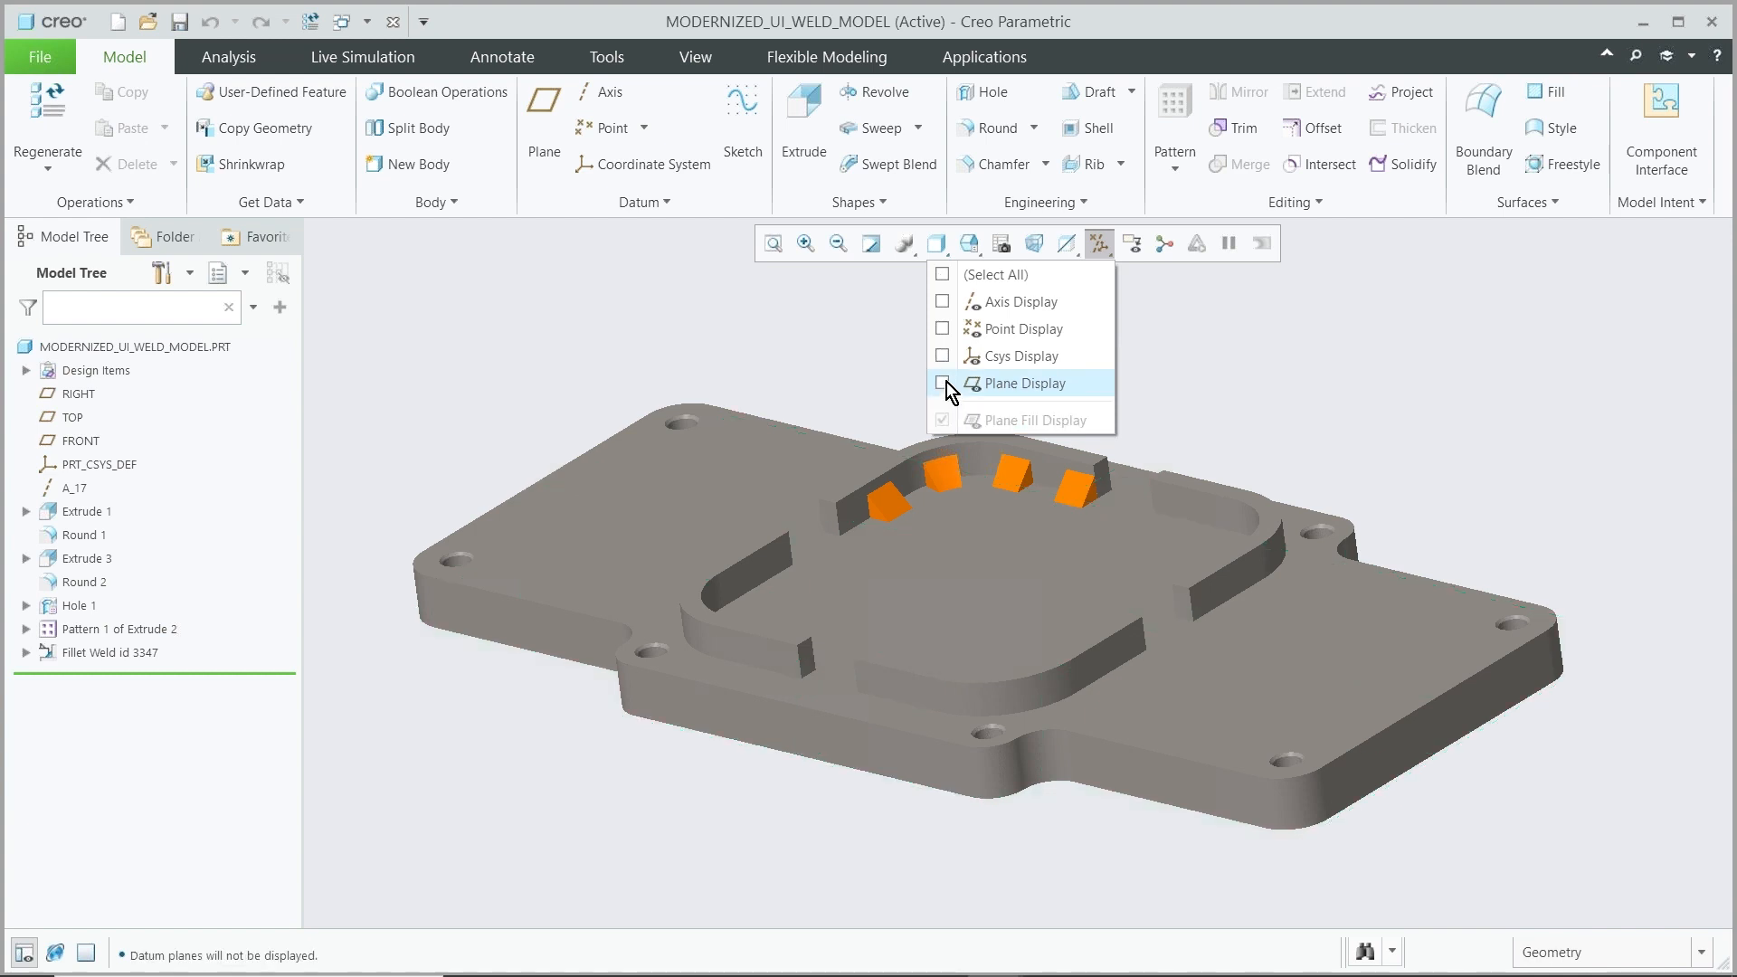
pyautogui.click(1102, 246)
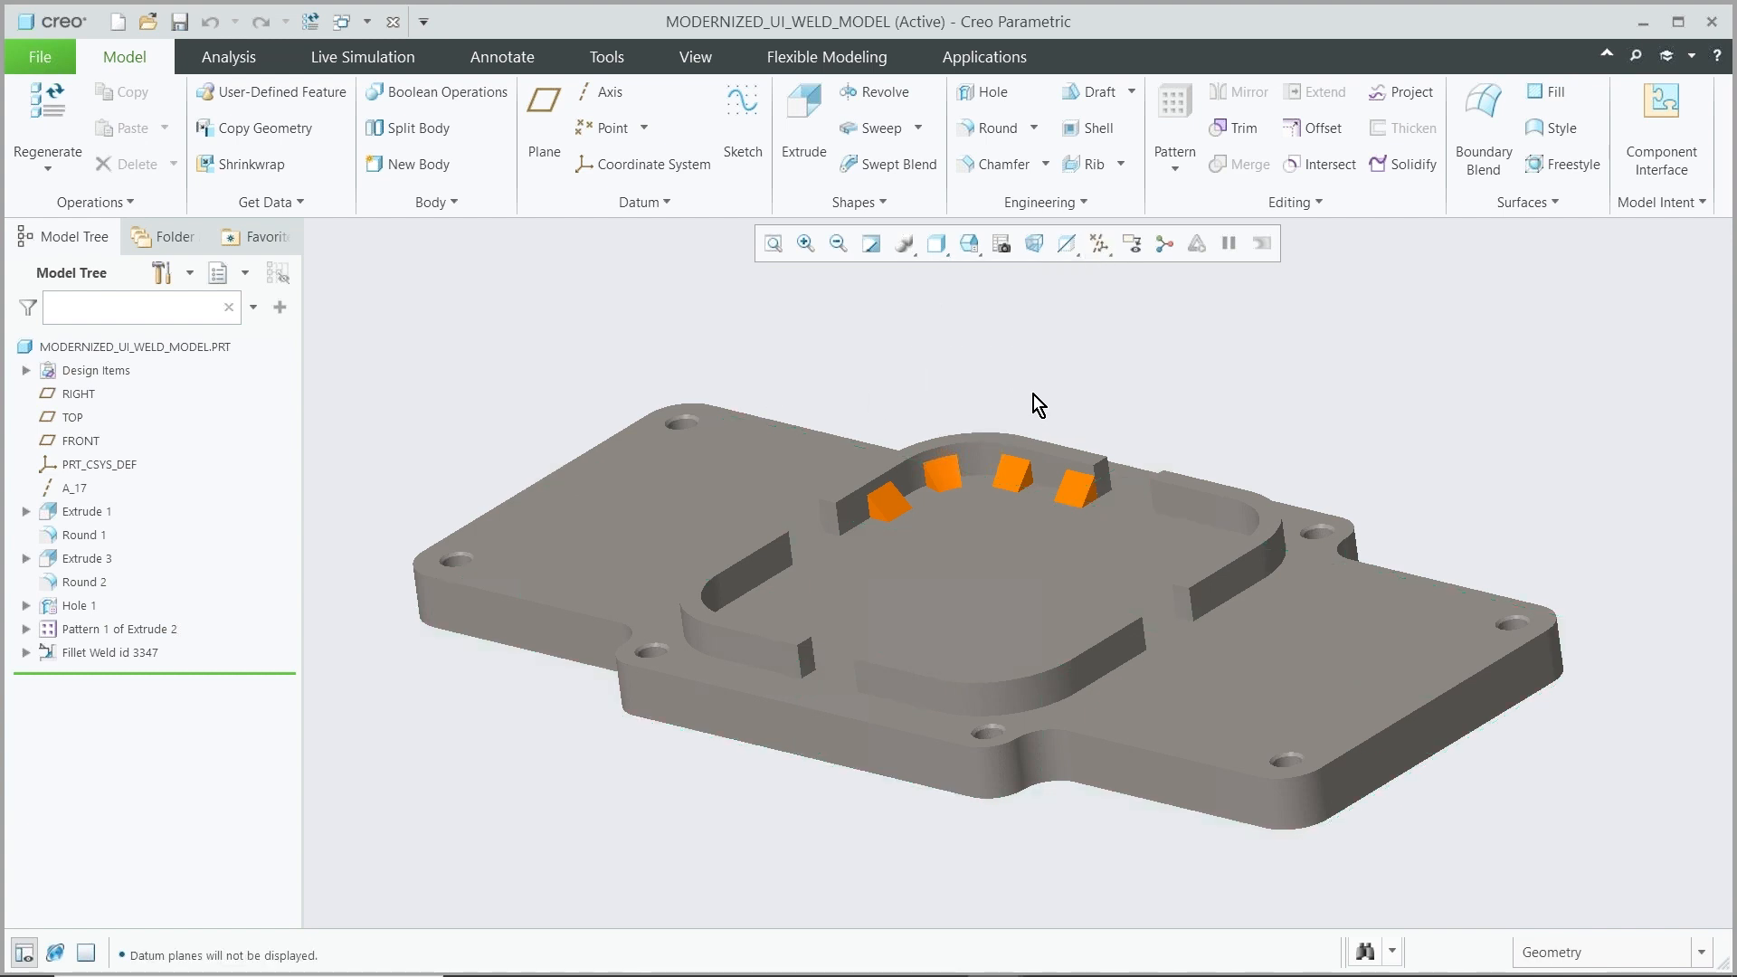
# Edit the definition of the Fillet Weld id 3347 feature
pyautogui.scroll(-2, 1033, 395)
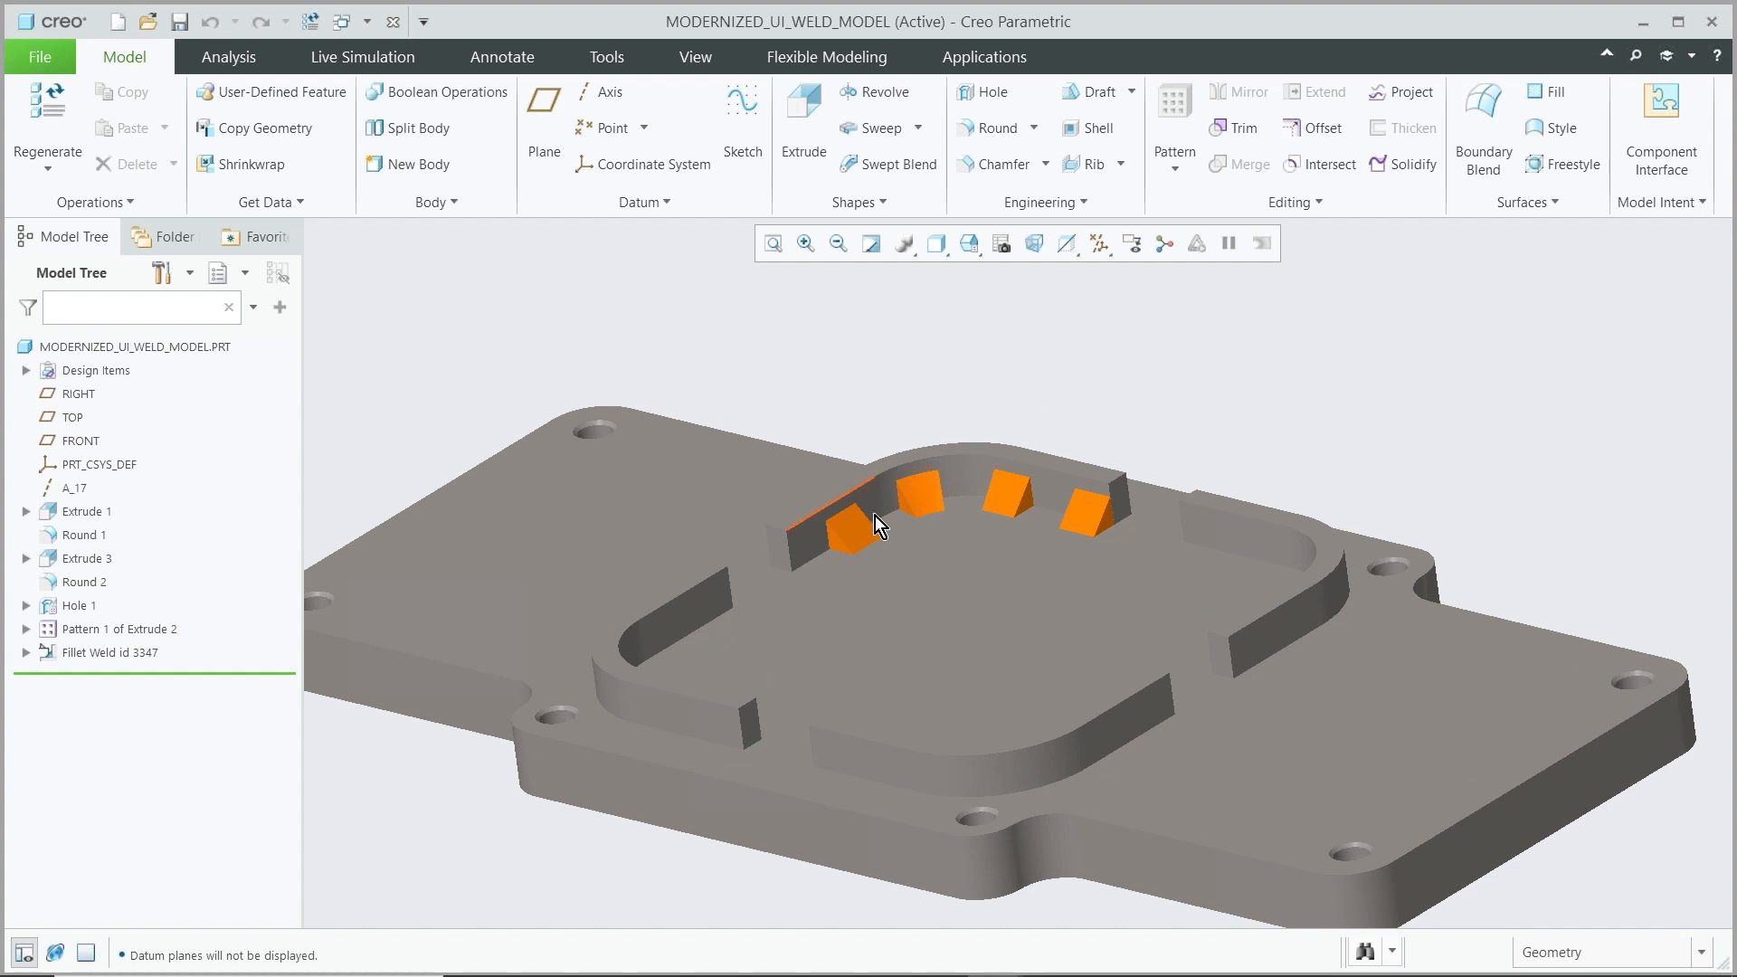
pyautogui.click(80, 655)
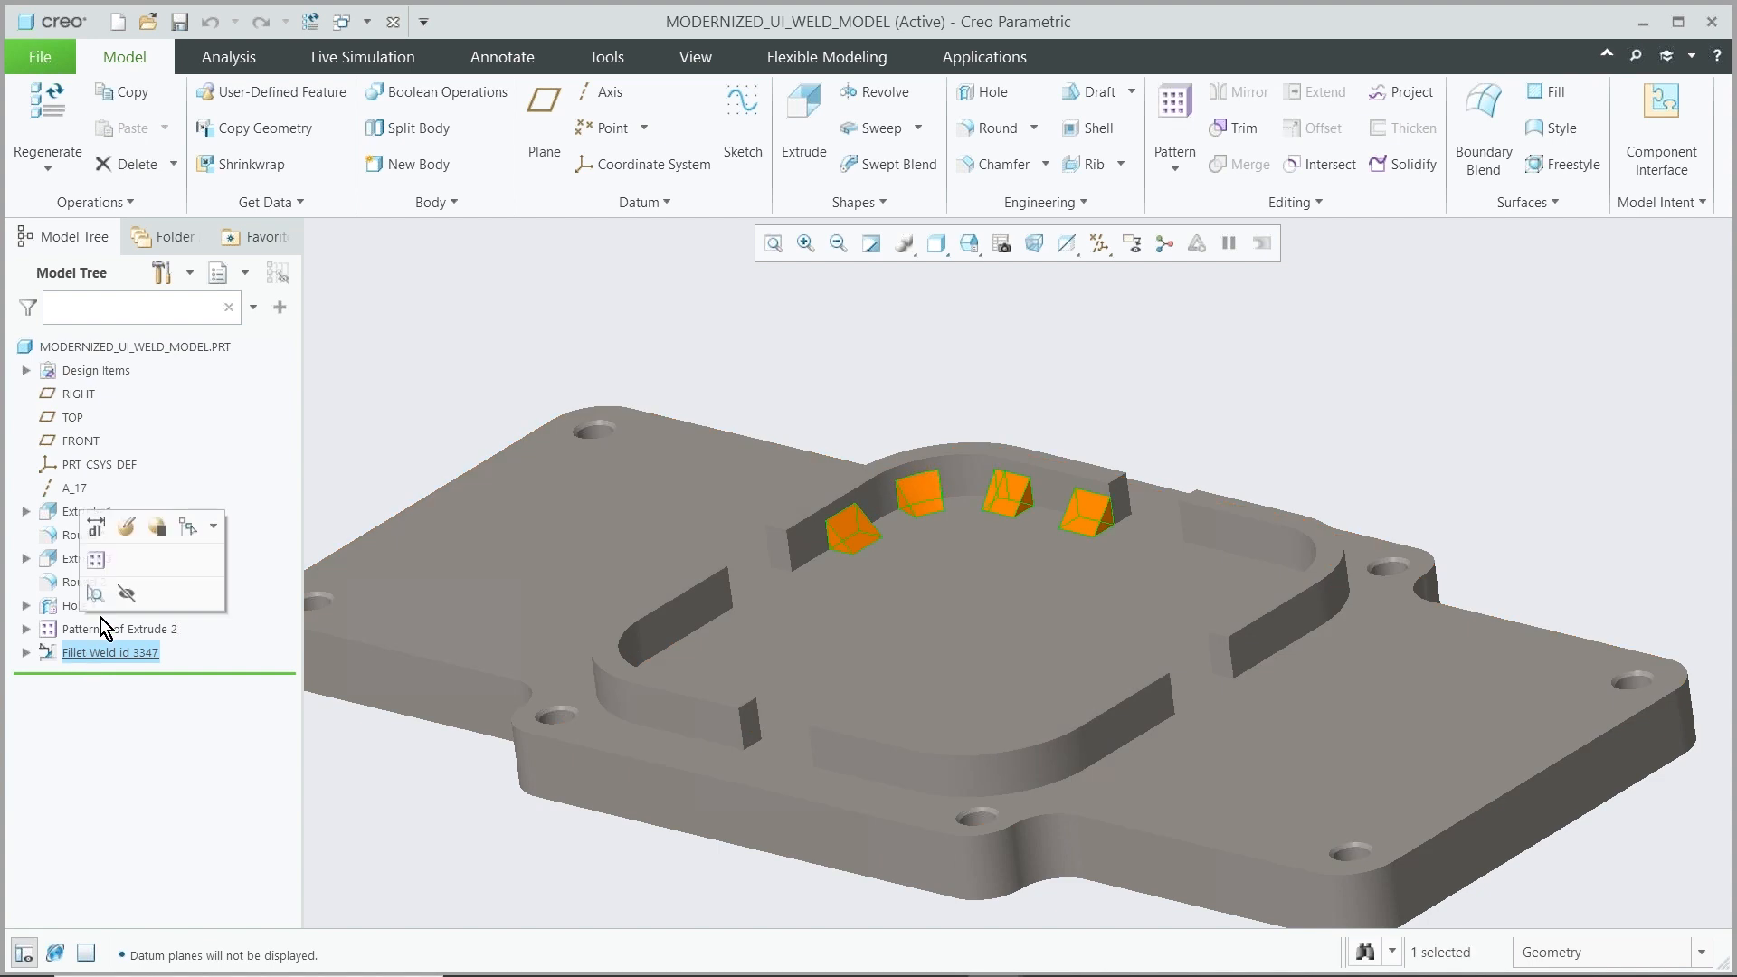
pyautogui.click(129, 529)
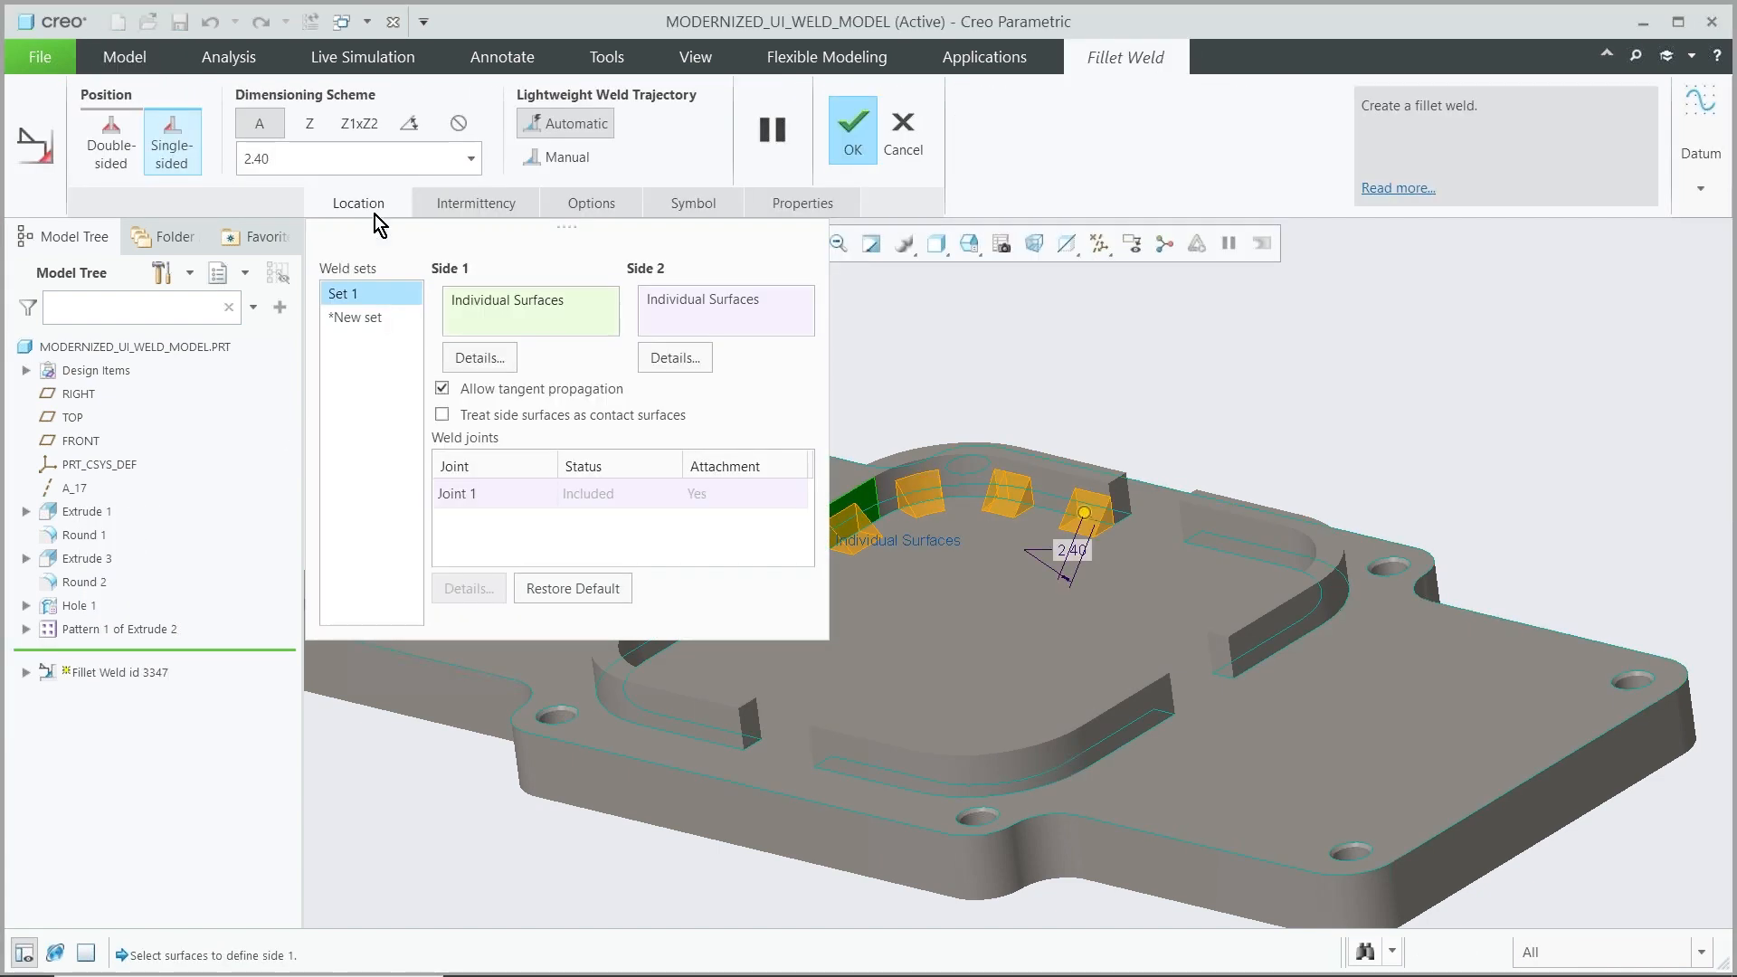
# Detach the fillet weld's Intermittency and Options panels as floating windows
pyautogui.click(379, 205)
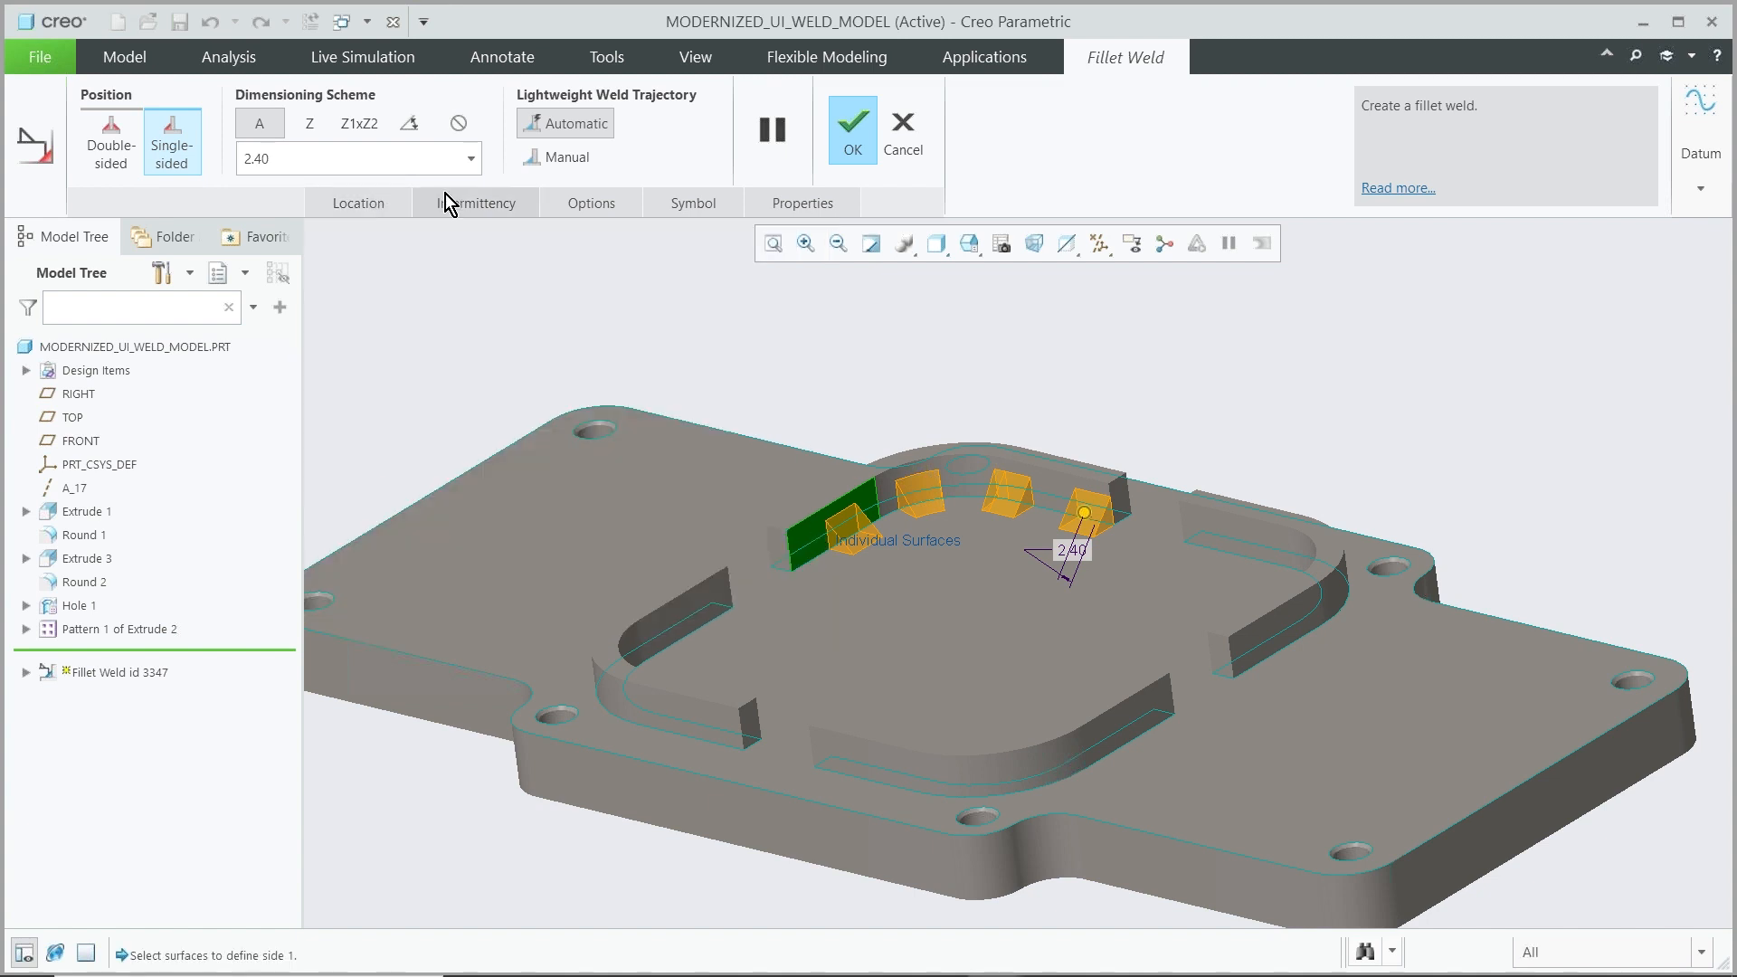
pyautogui.click(447, 201)
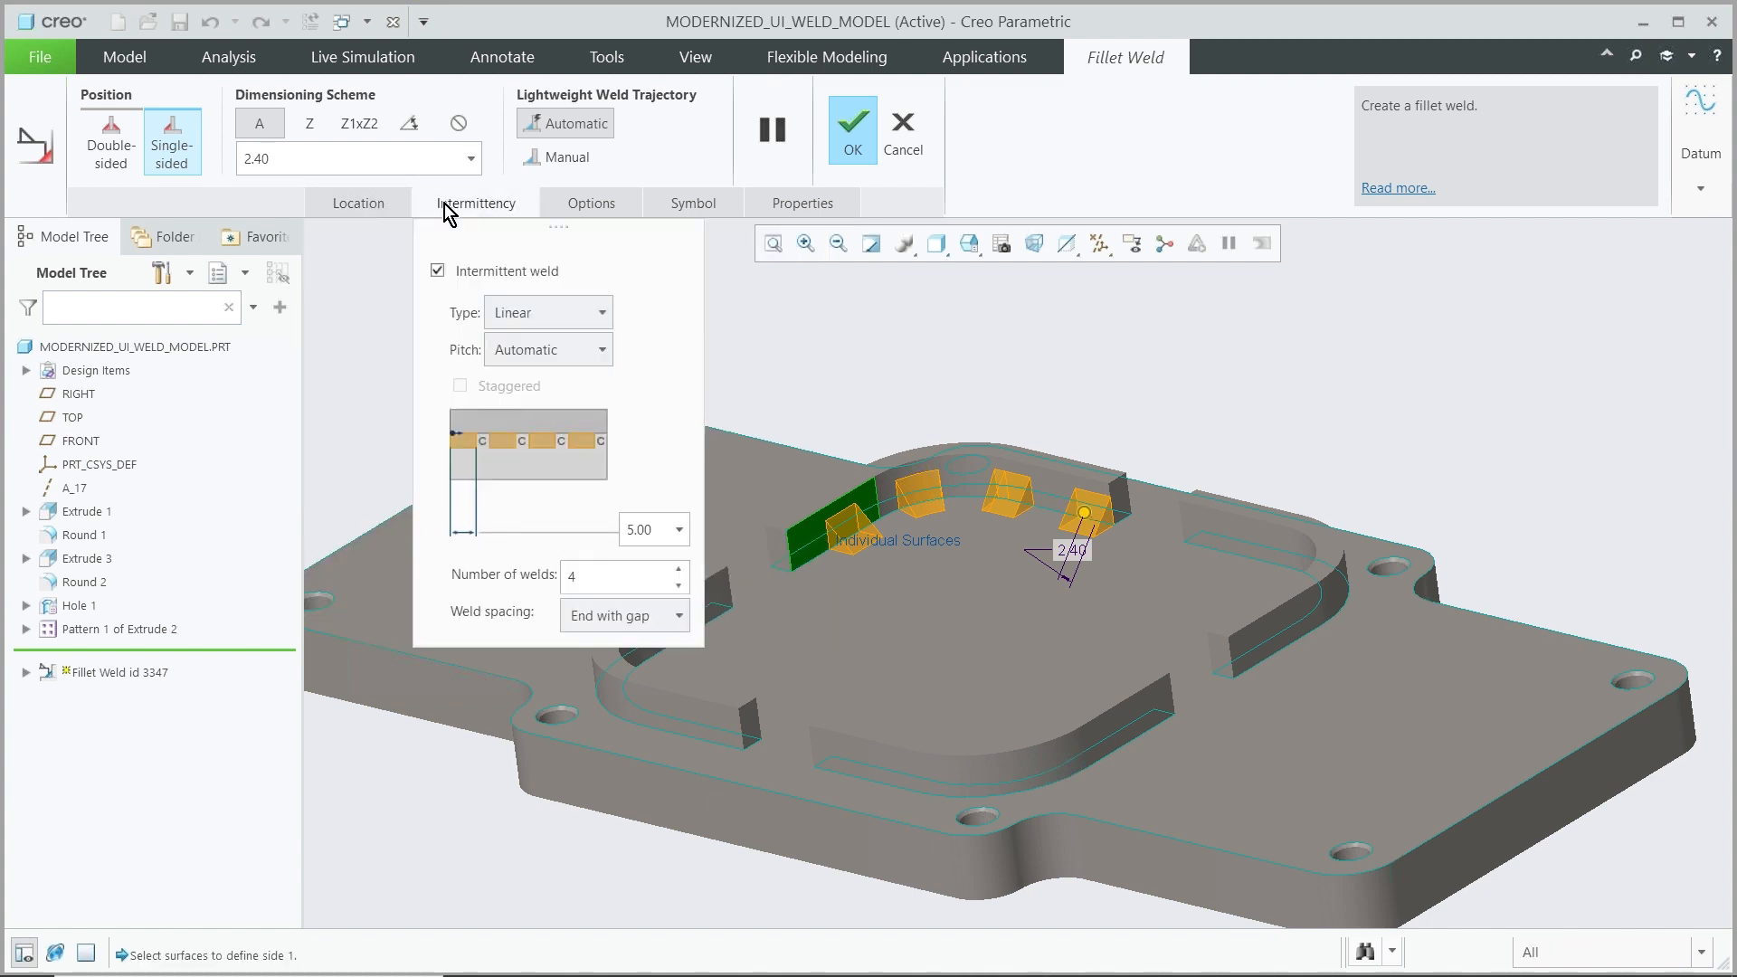
pyautogui.moveTo(425, 227); pyautogui.dragTo(1456, 528)
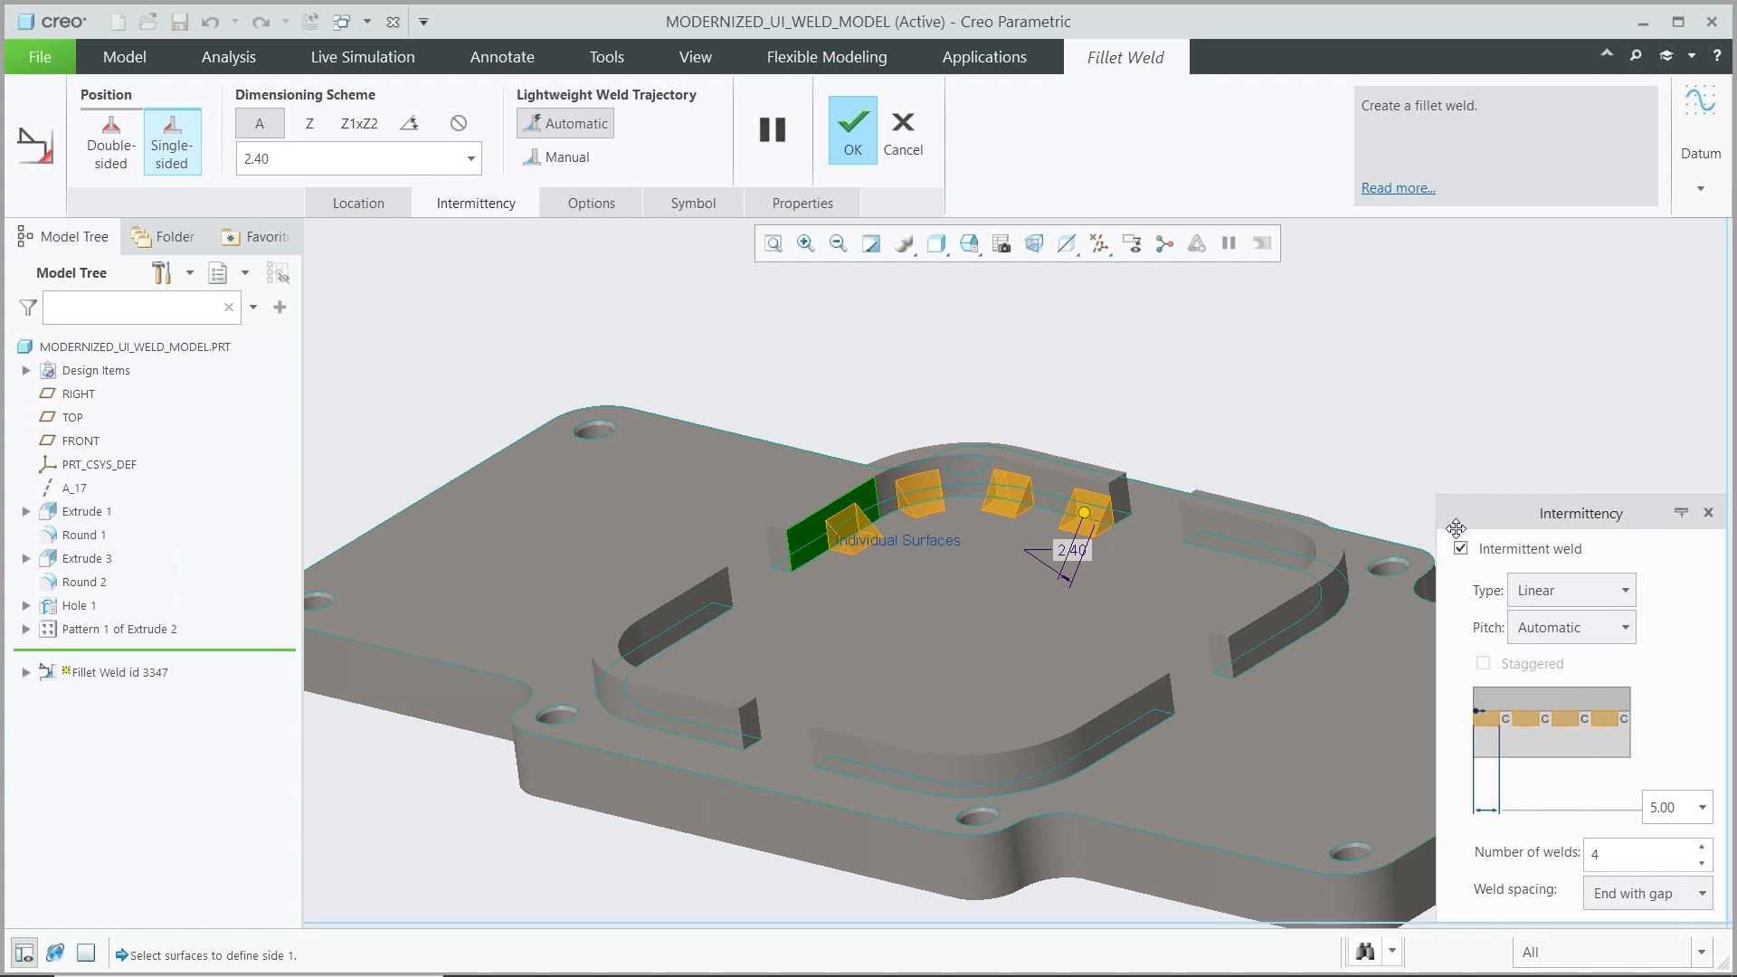
pyautogui.click(593, 207)
pyautogui.moveTo(640, 239); pyautogui.dragTo(400, 473)
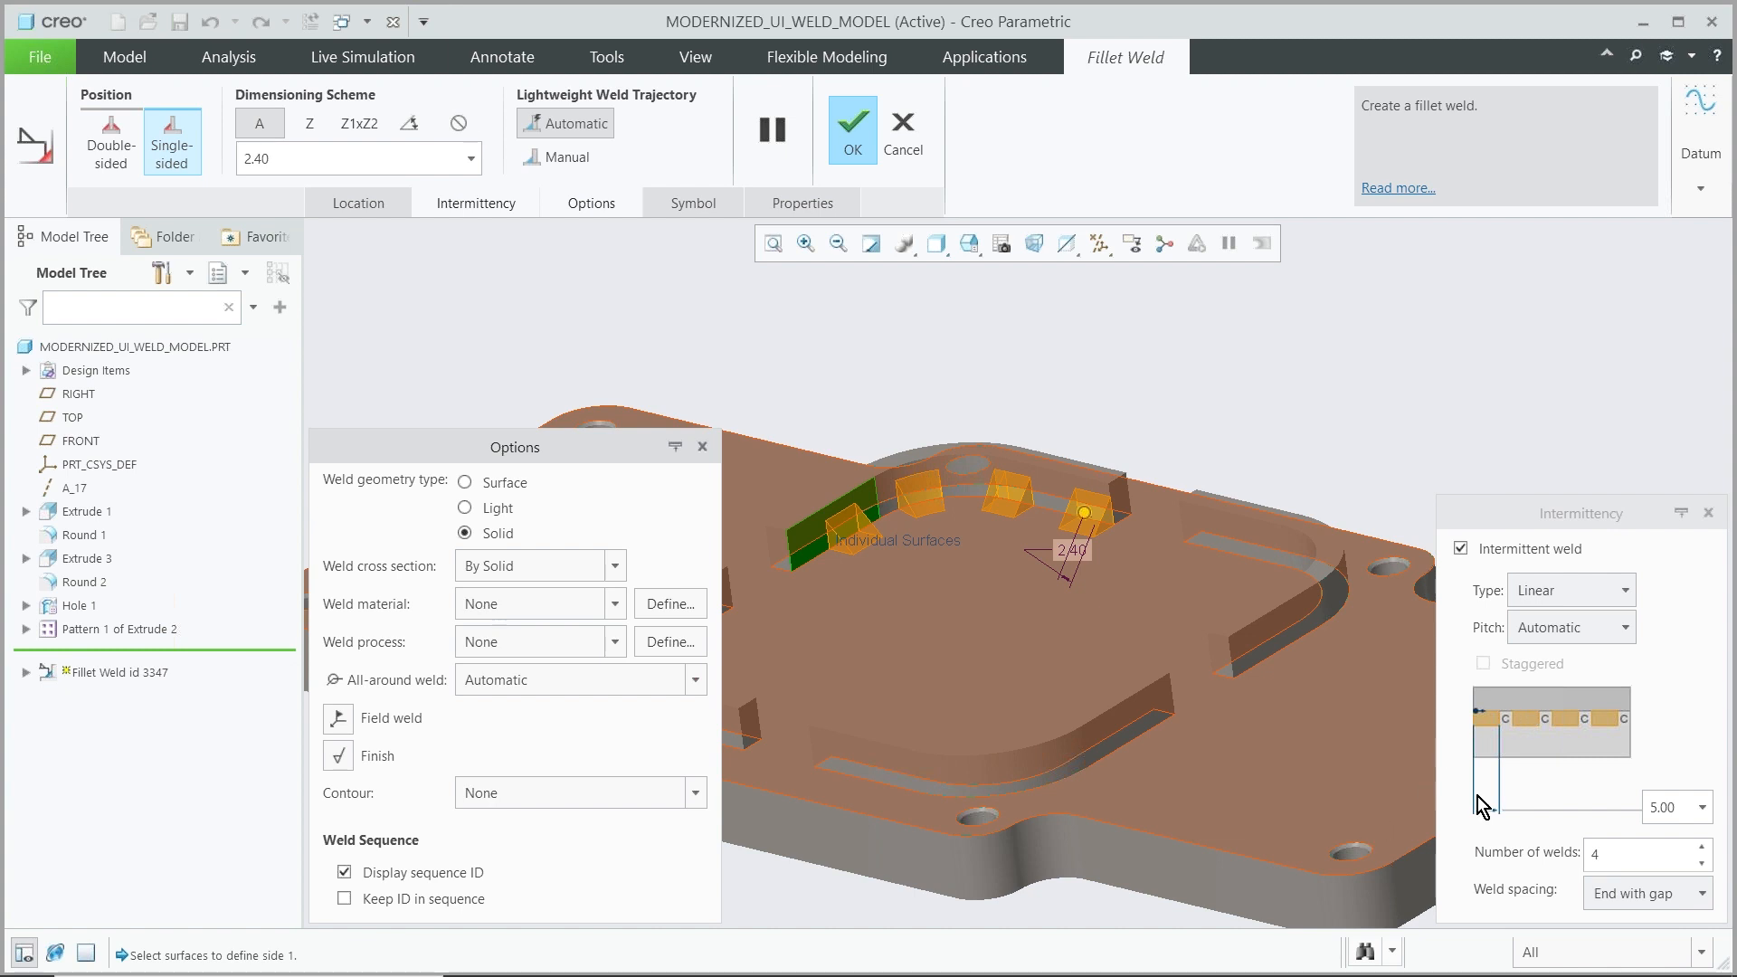
# Set the intermittent weld count to 5 with End with weld spacing and apply the fillet weld feature
pyautogui.doubleClick(1610, 854)
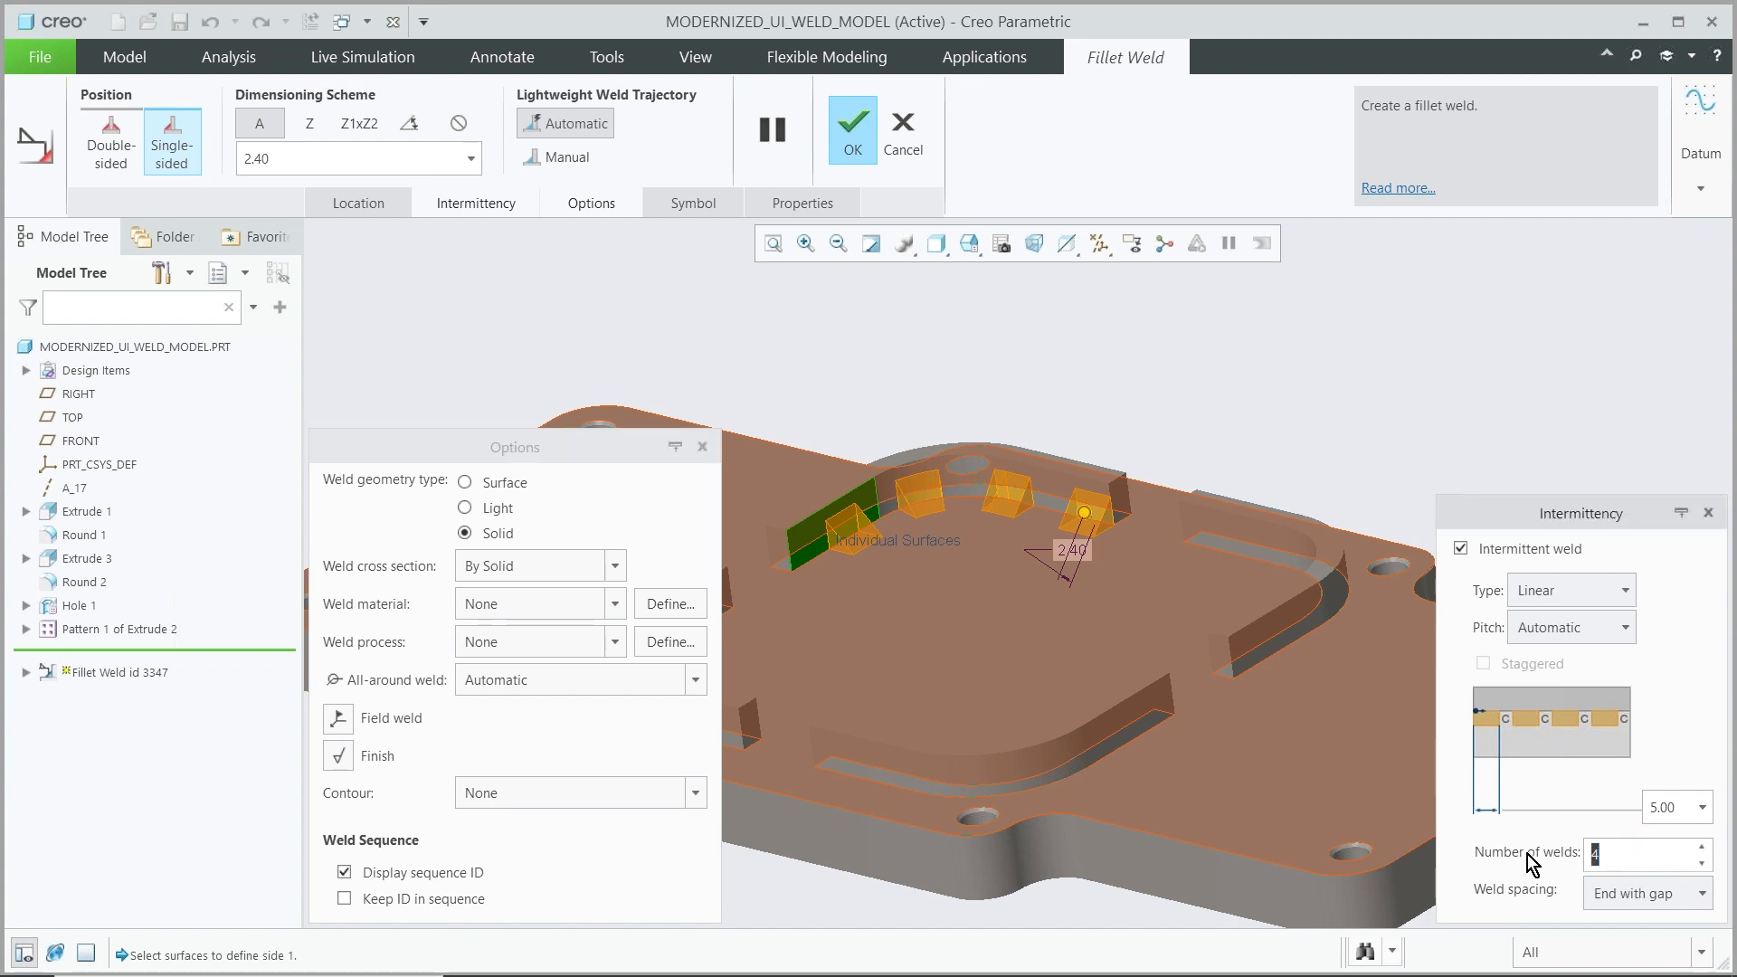
pyautogui.write('5')
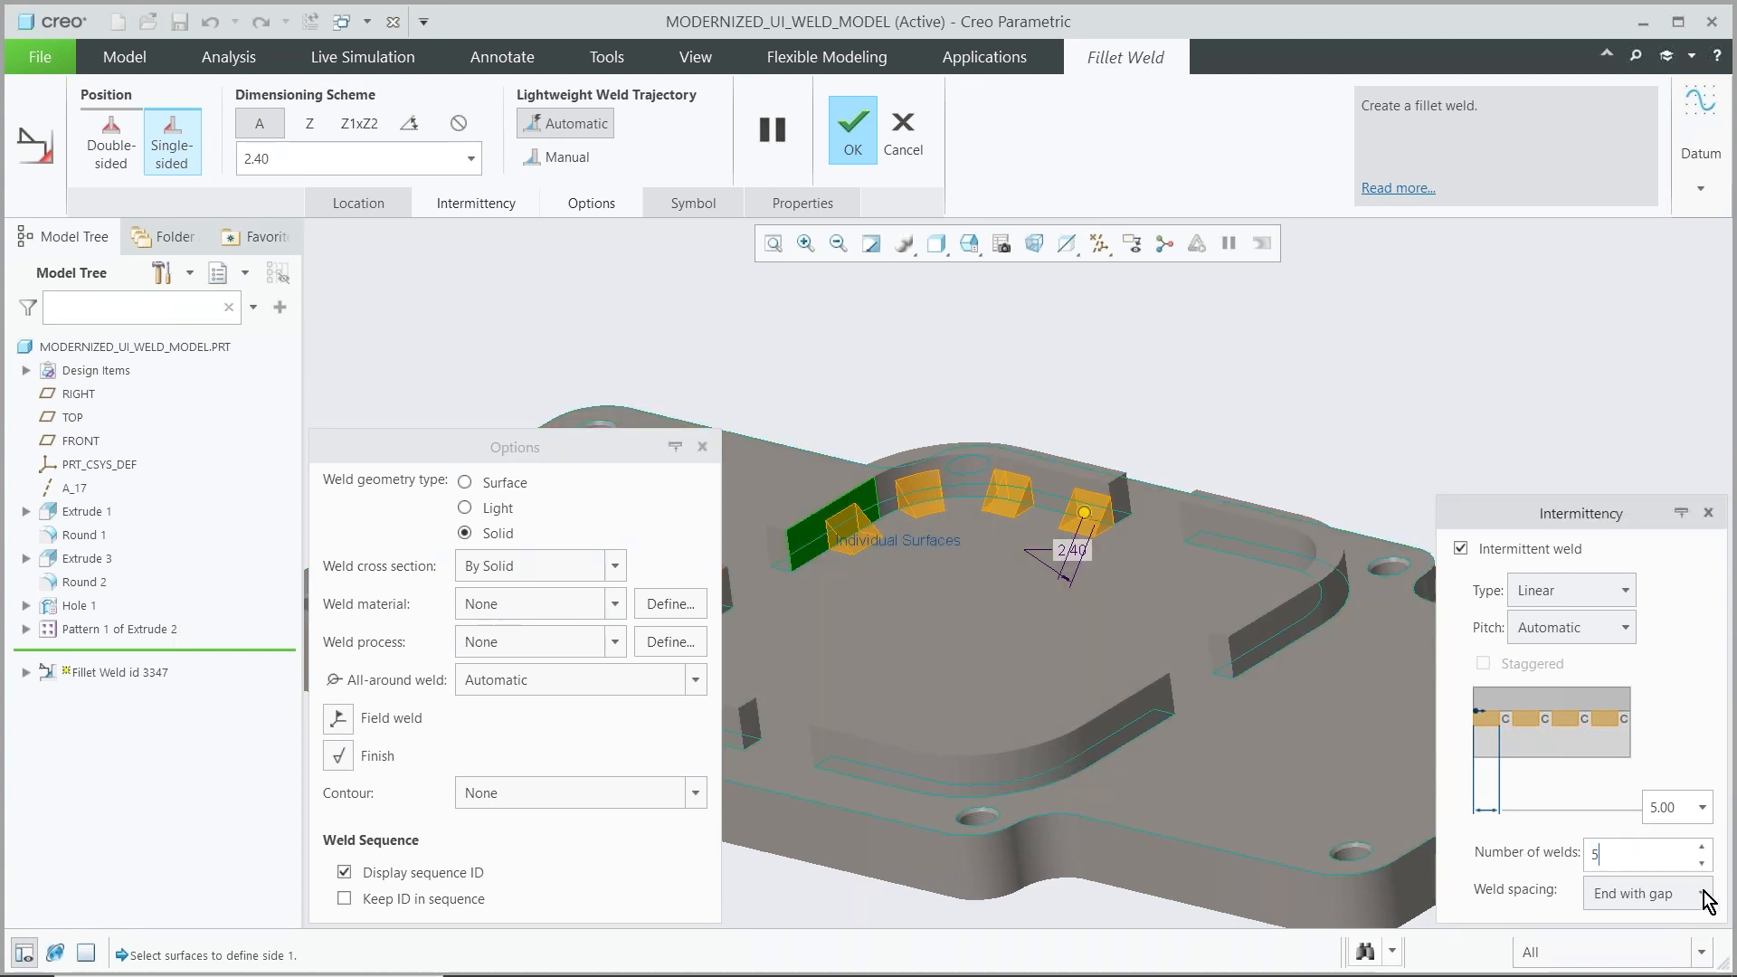
pyautogui.click(1703, 895)
pyautogui.click(1674, 923)
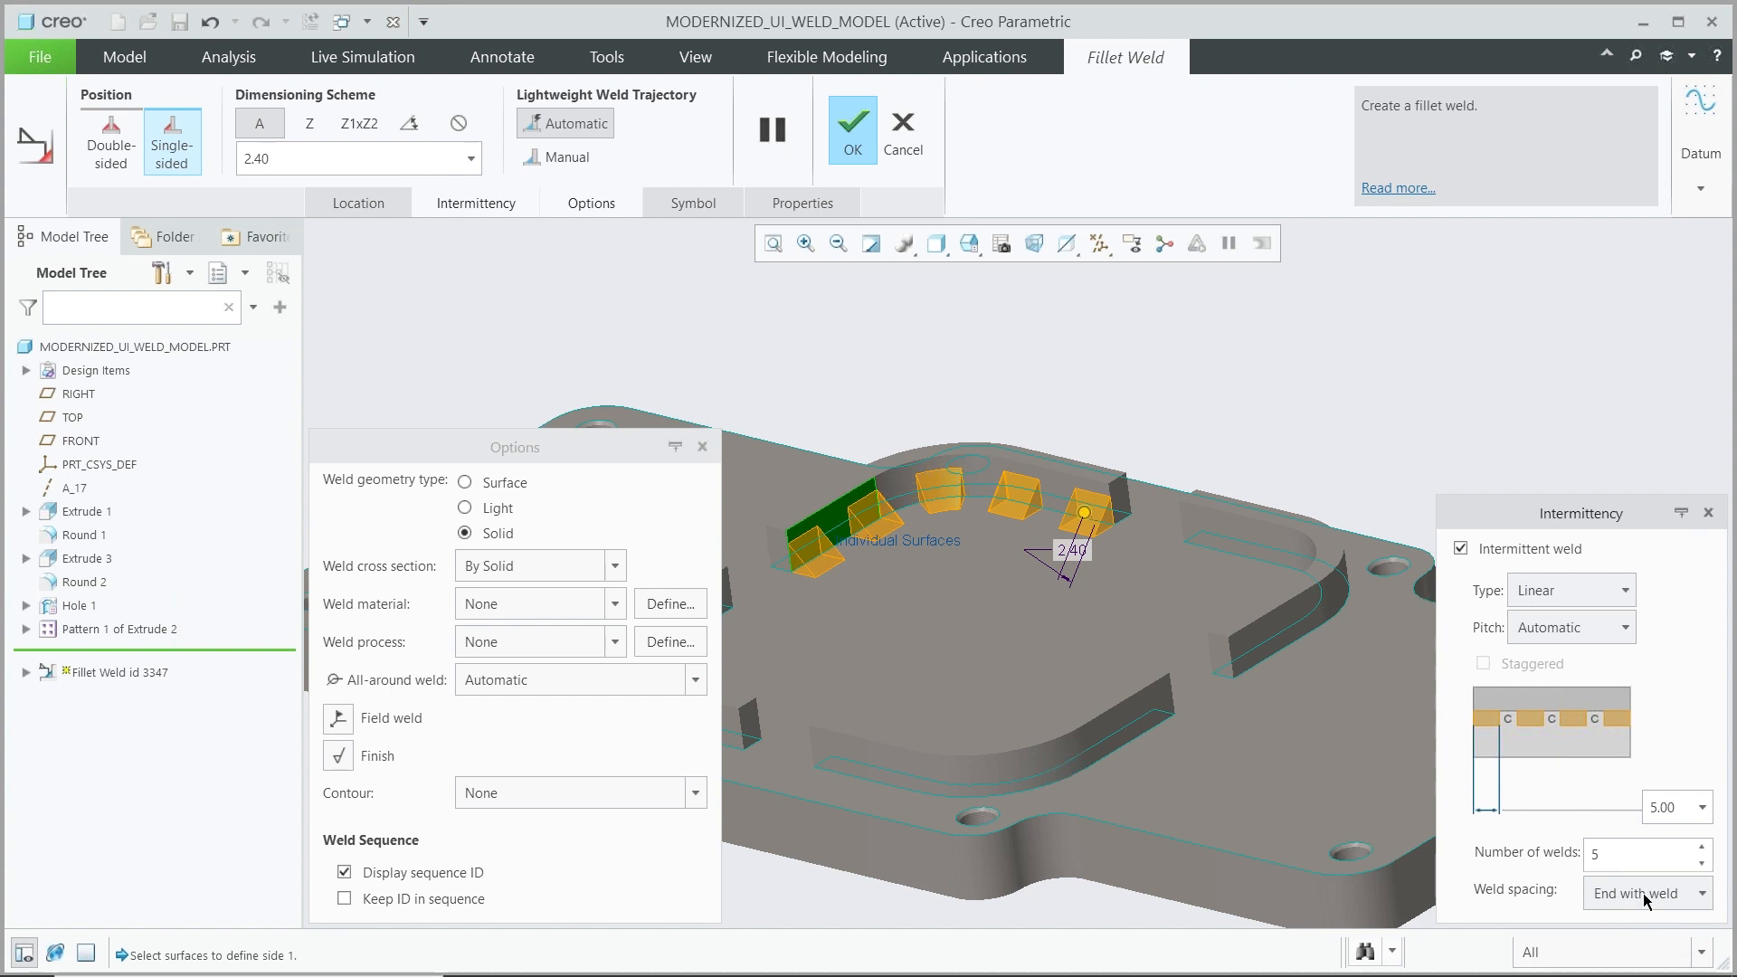
pyautogui.click(853, 131)
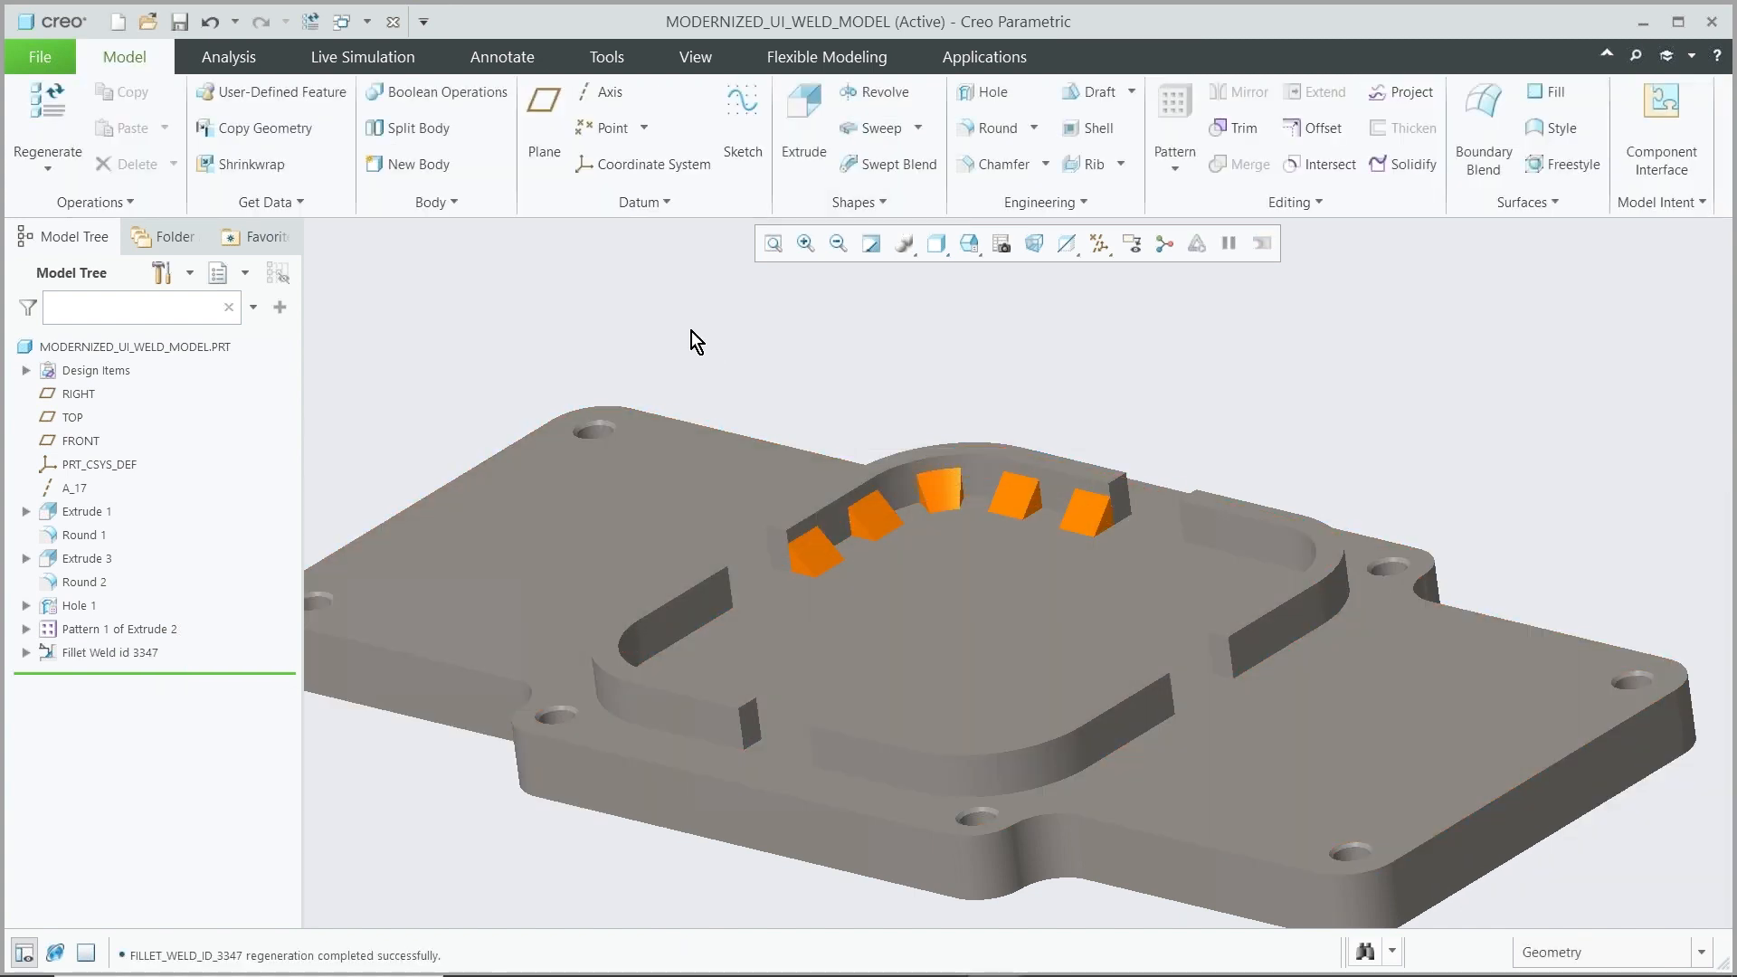
# Reopen the Fillet Weld id 3347 definition, dock the floating Options and Intermittency panels back into the dashboard, and apply it
pyautogui.click(95, 657)
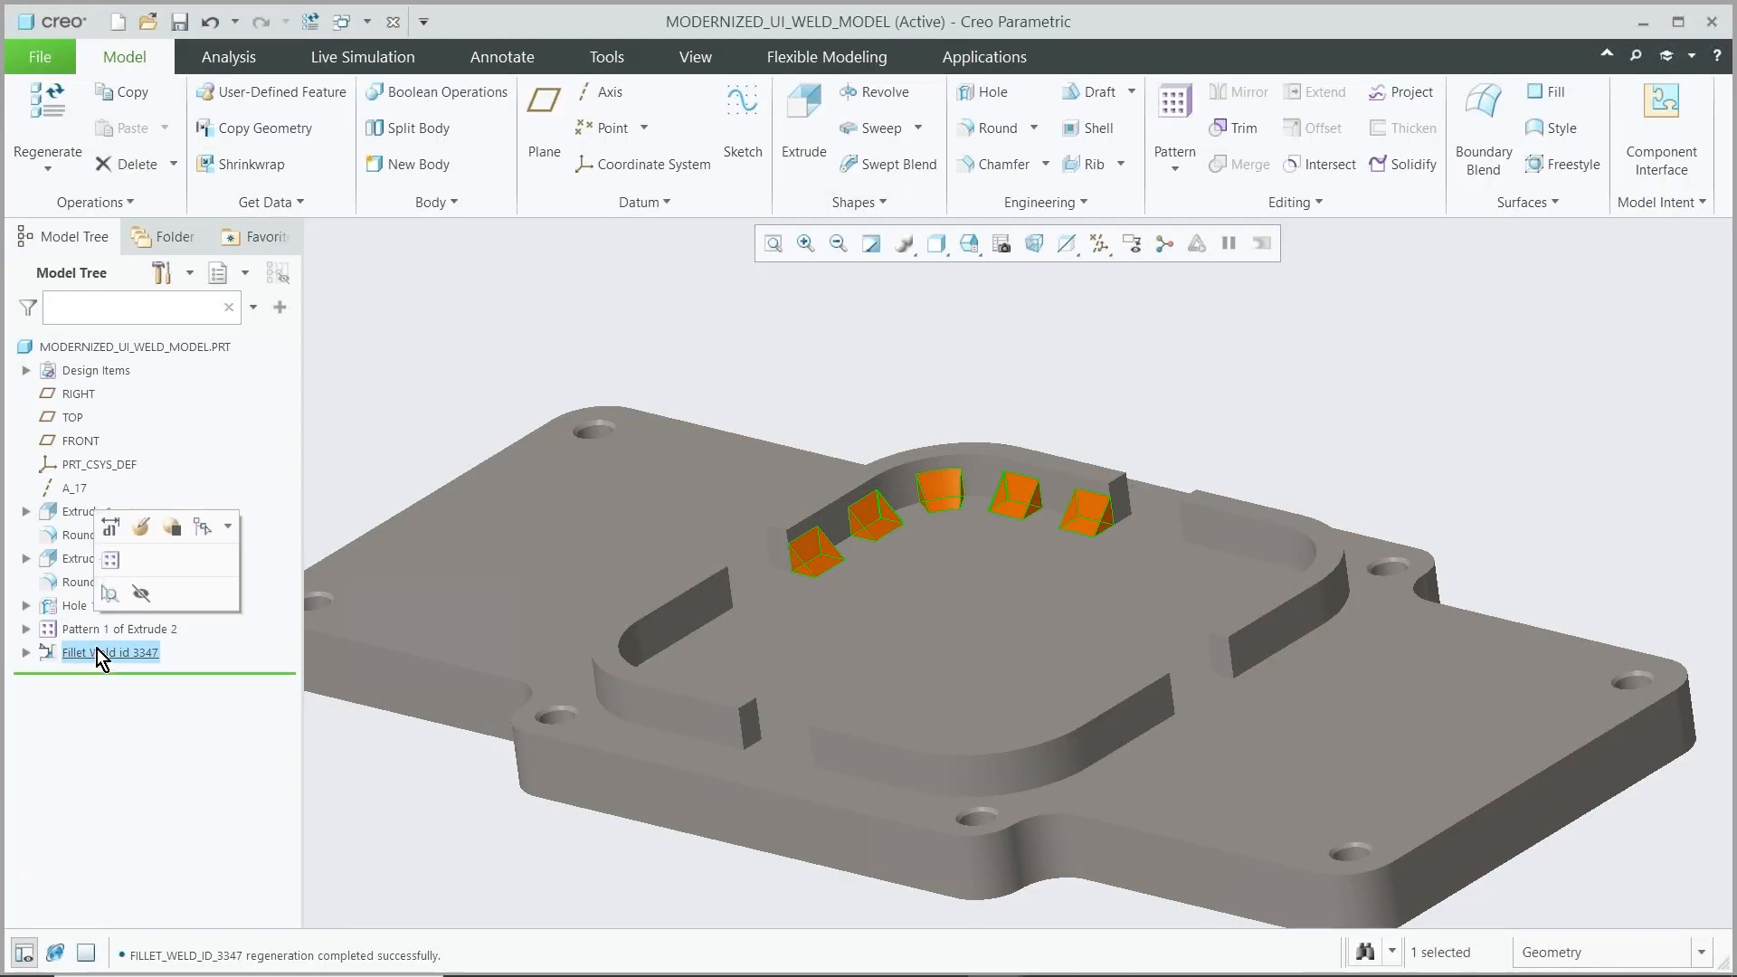
pyautogui.click(140, 528)
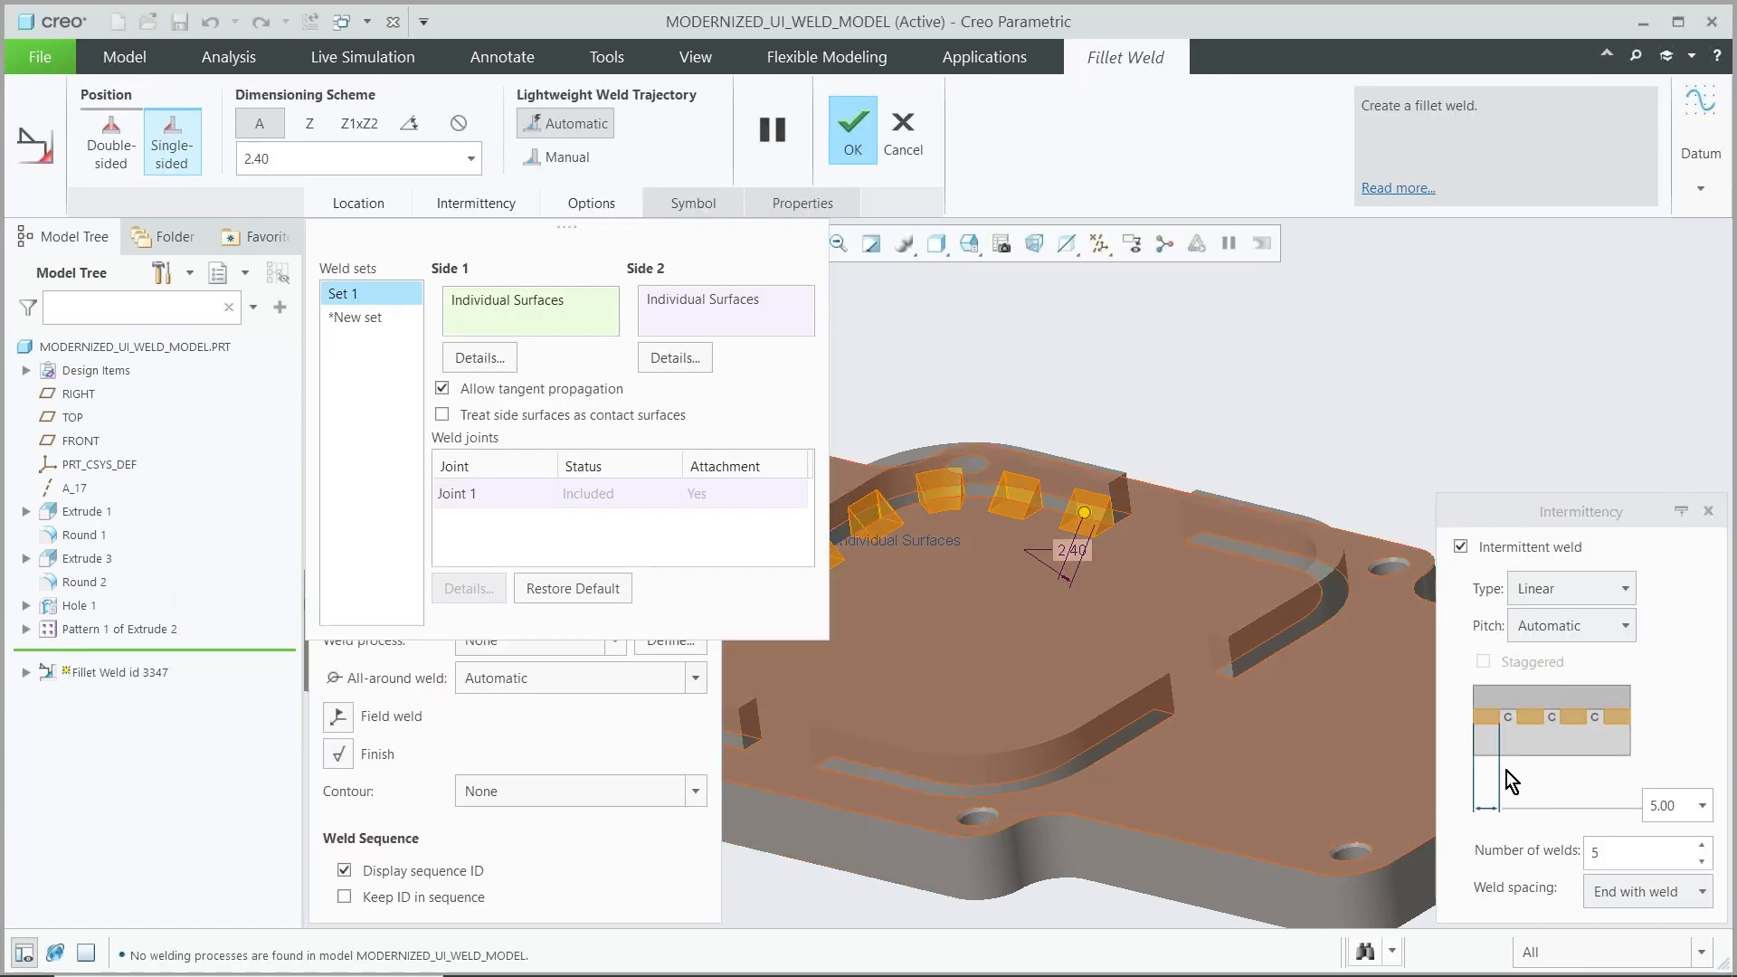
pyautogui.click(362, 209)
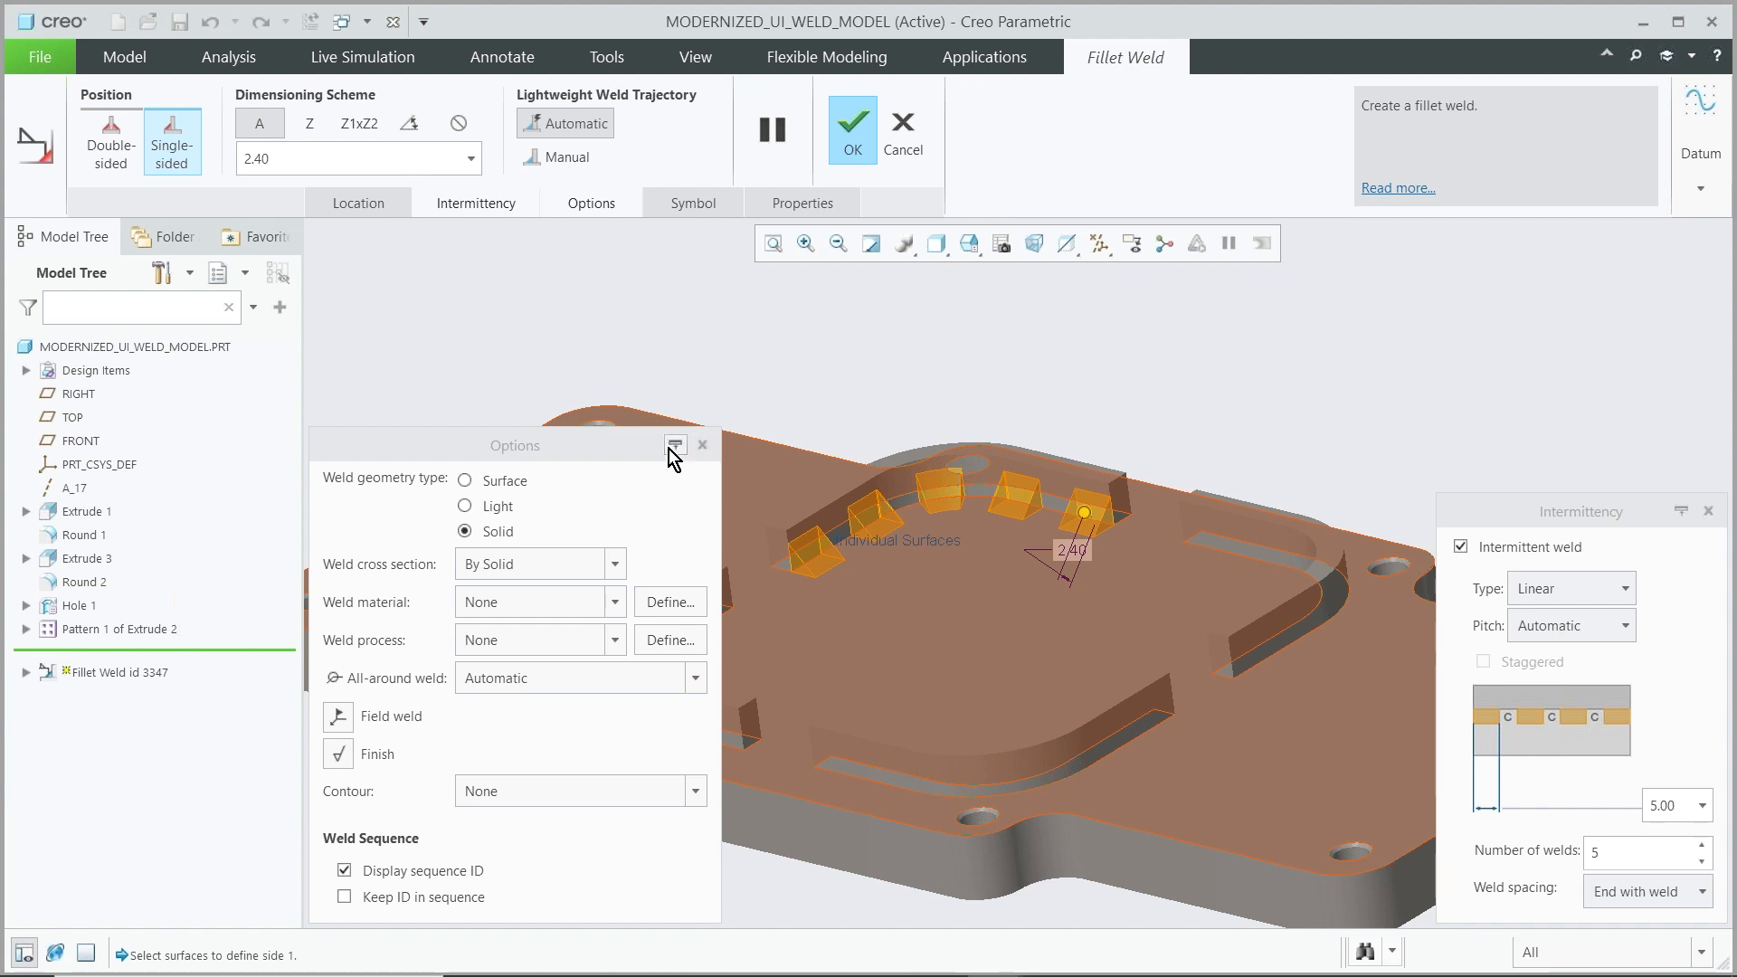
pyautogui.click(674, 447)
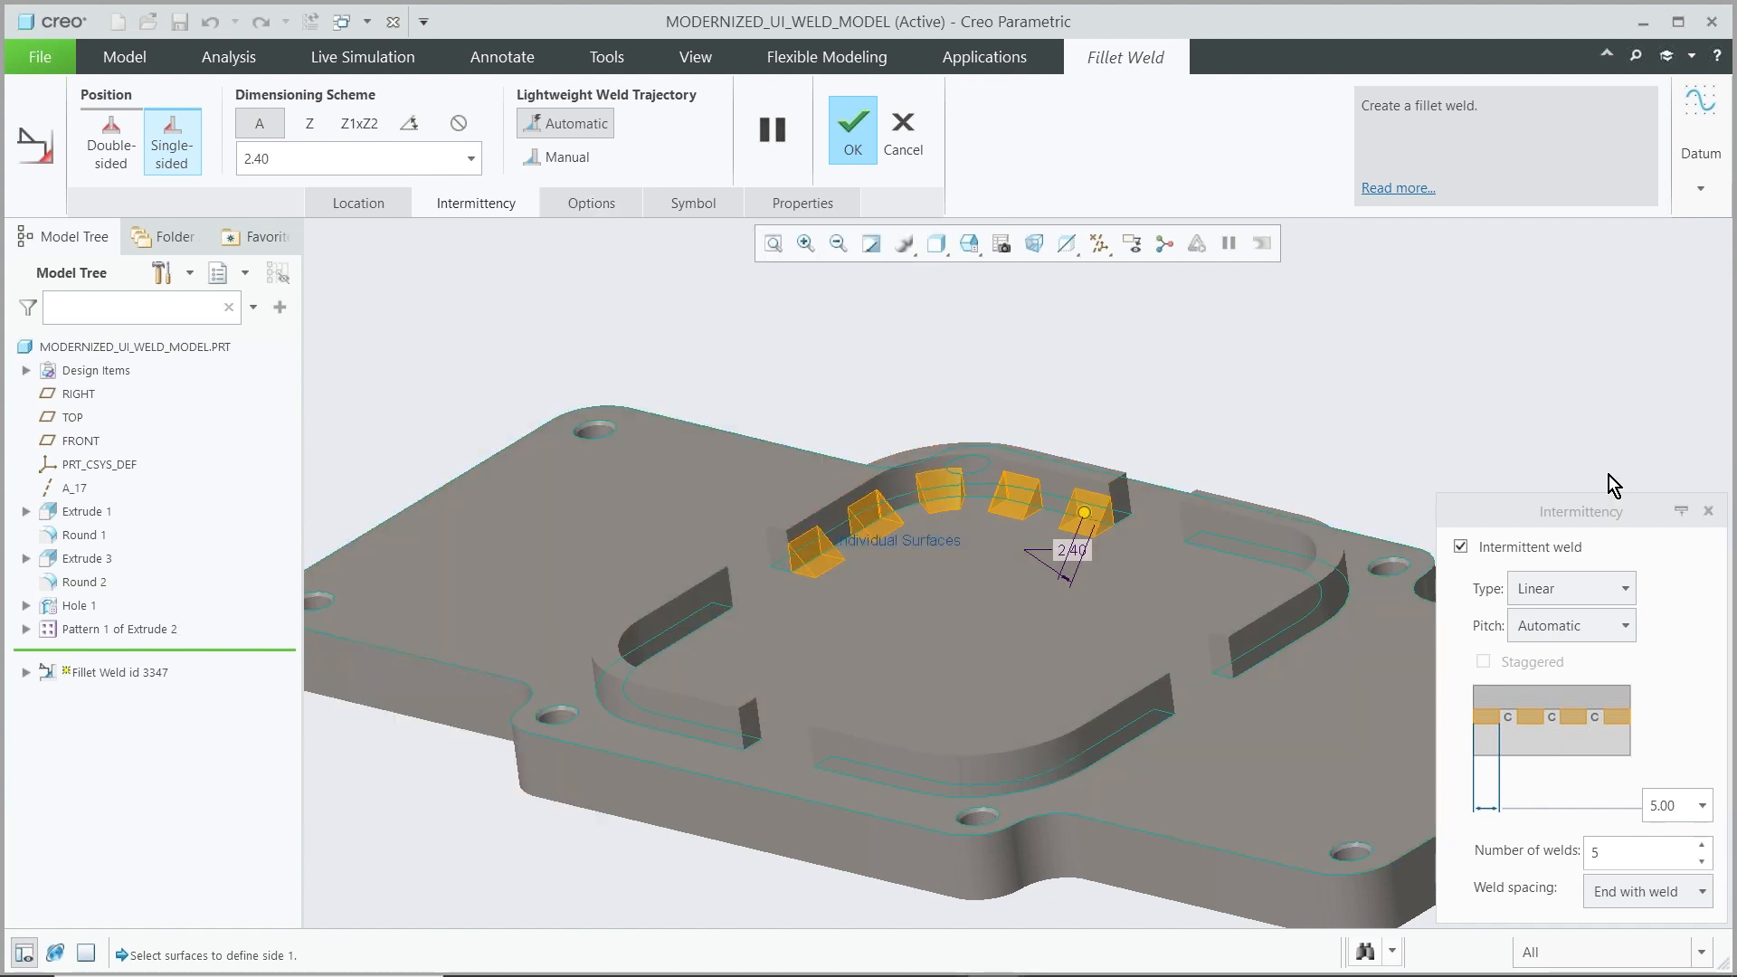
pyautogui.click(1682, 510)
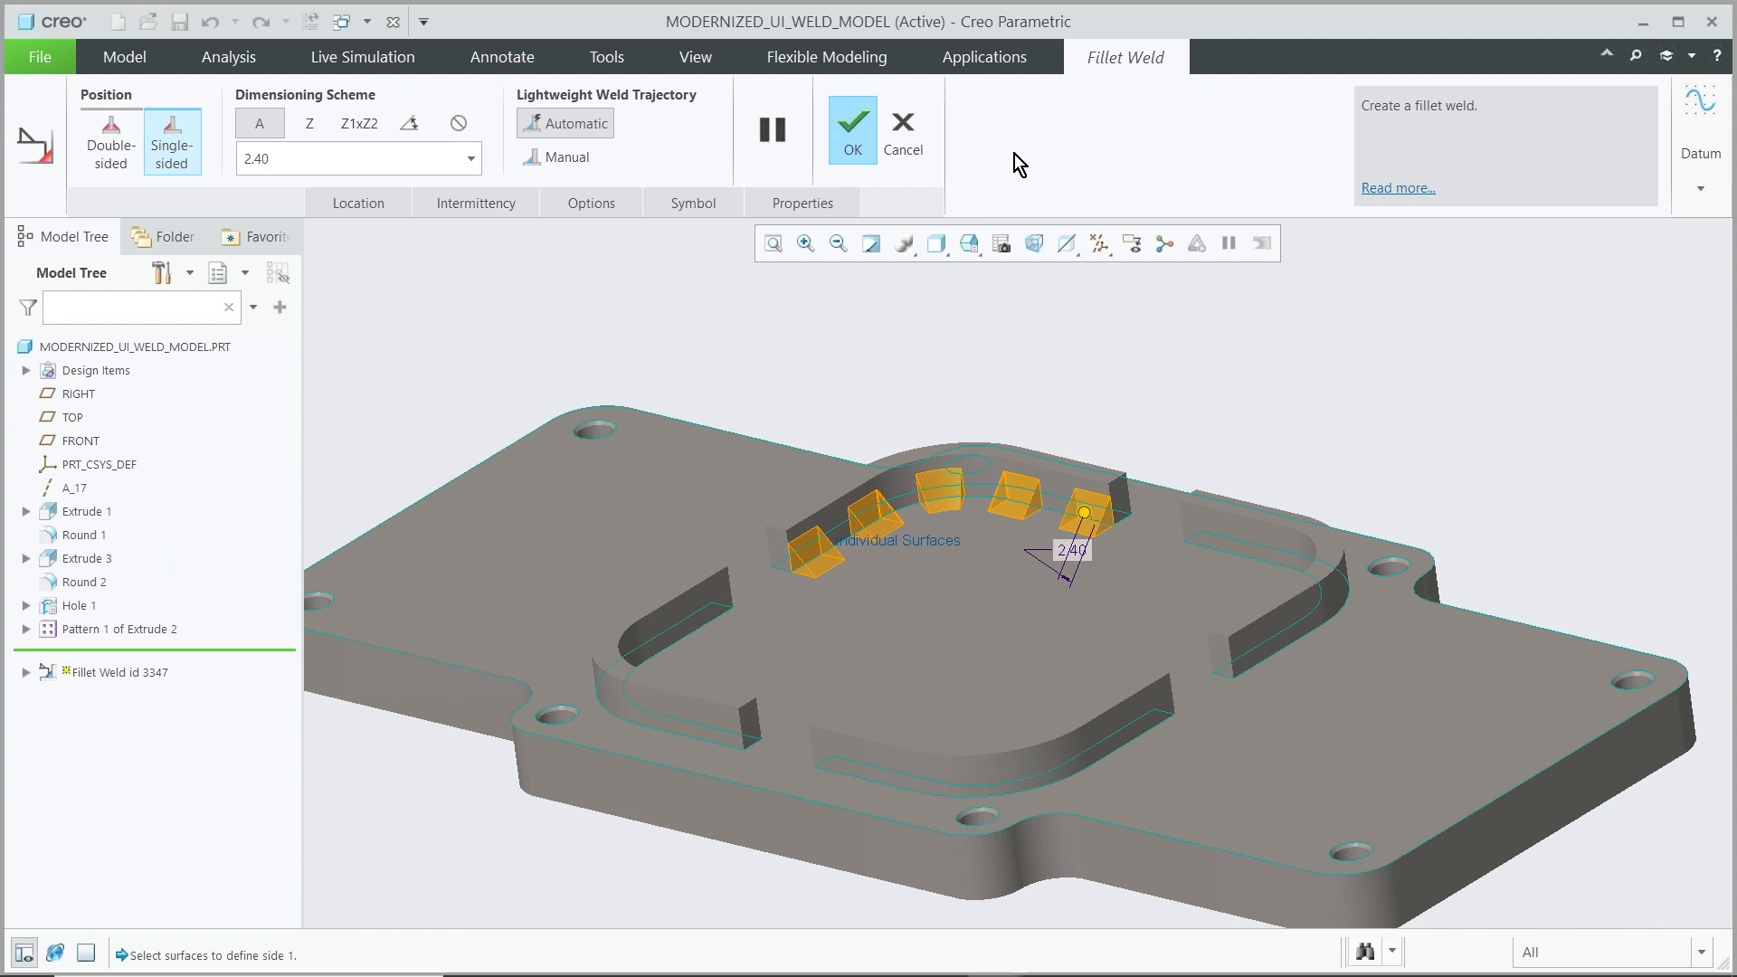
pyautogui.click(849, 130)
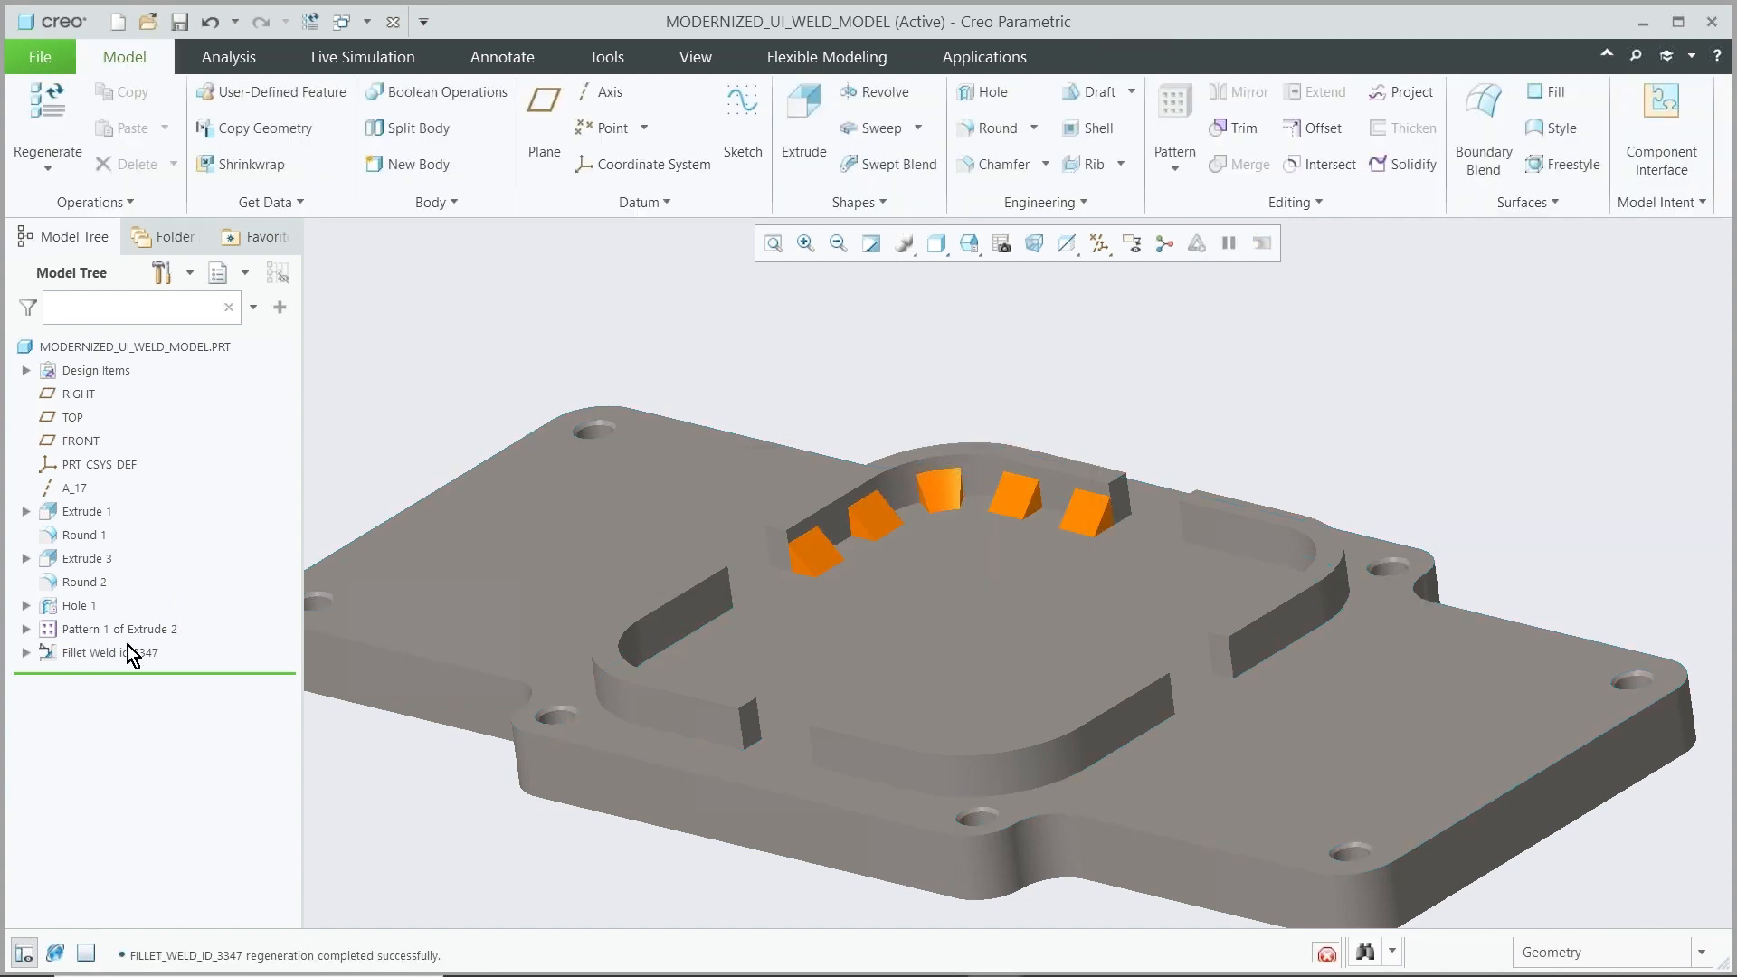
# Reopen the fillet weld definition and examine the docked Location and Options panels before applying it
pyautogui.click(123, 655)
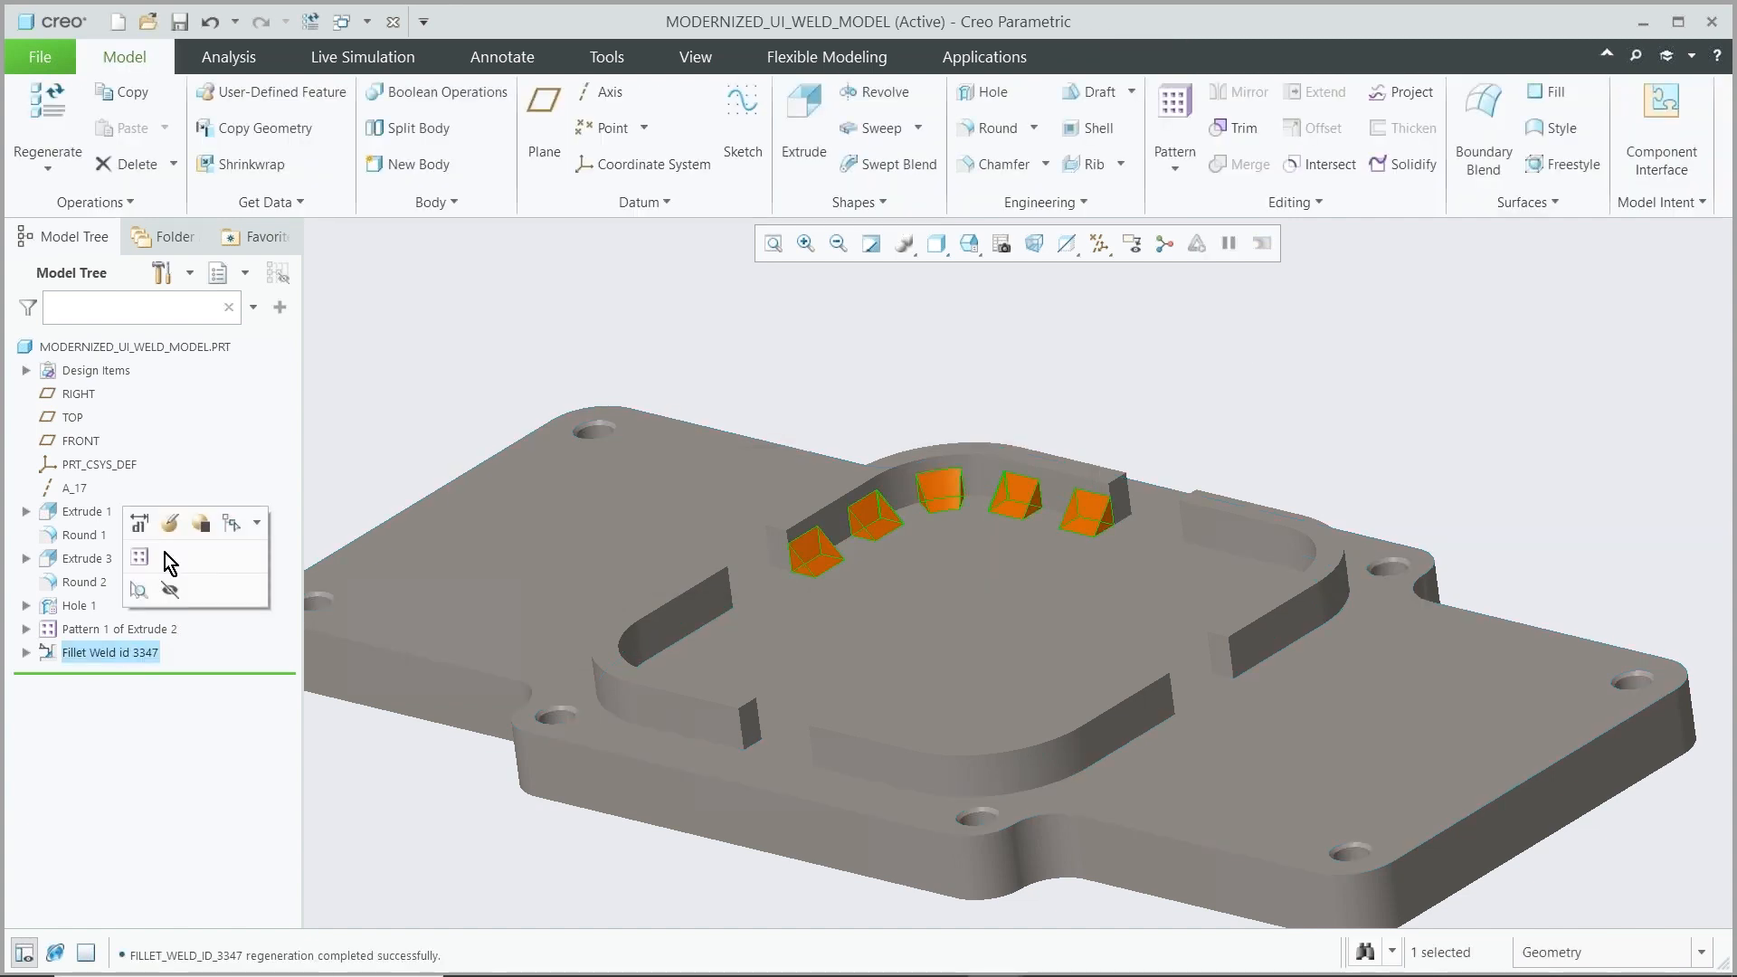
pyautogui.click(168, 530)
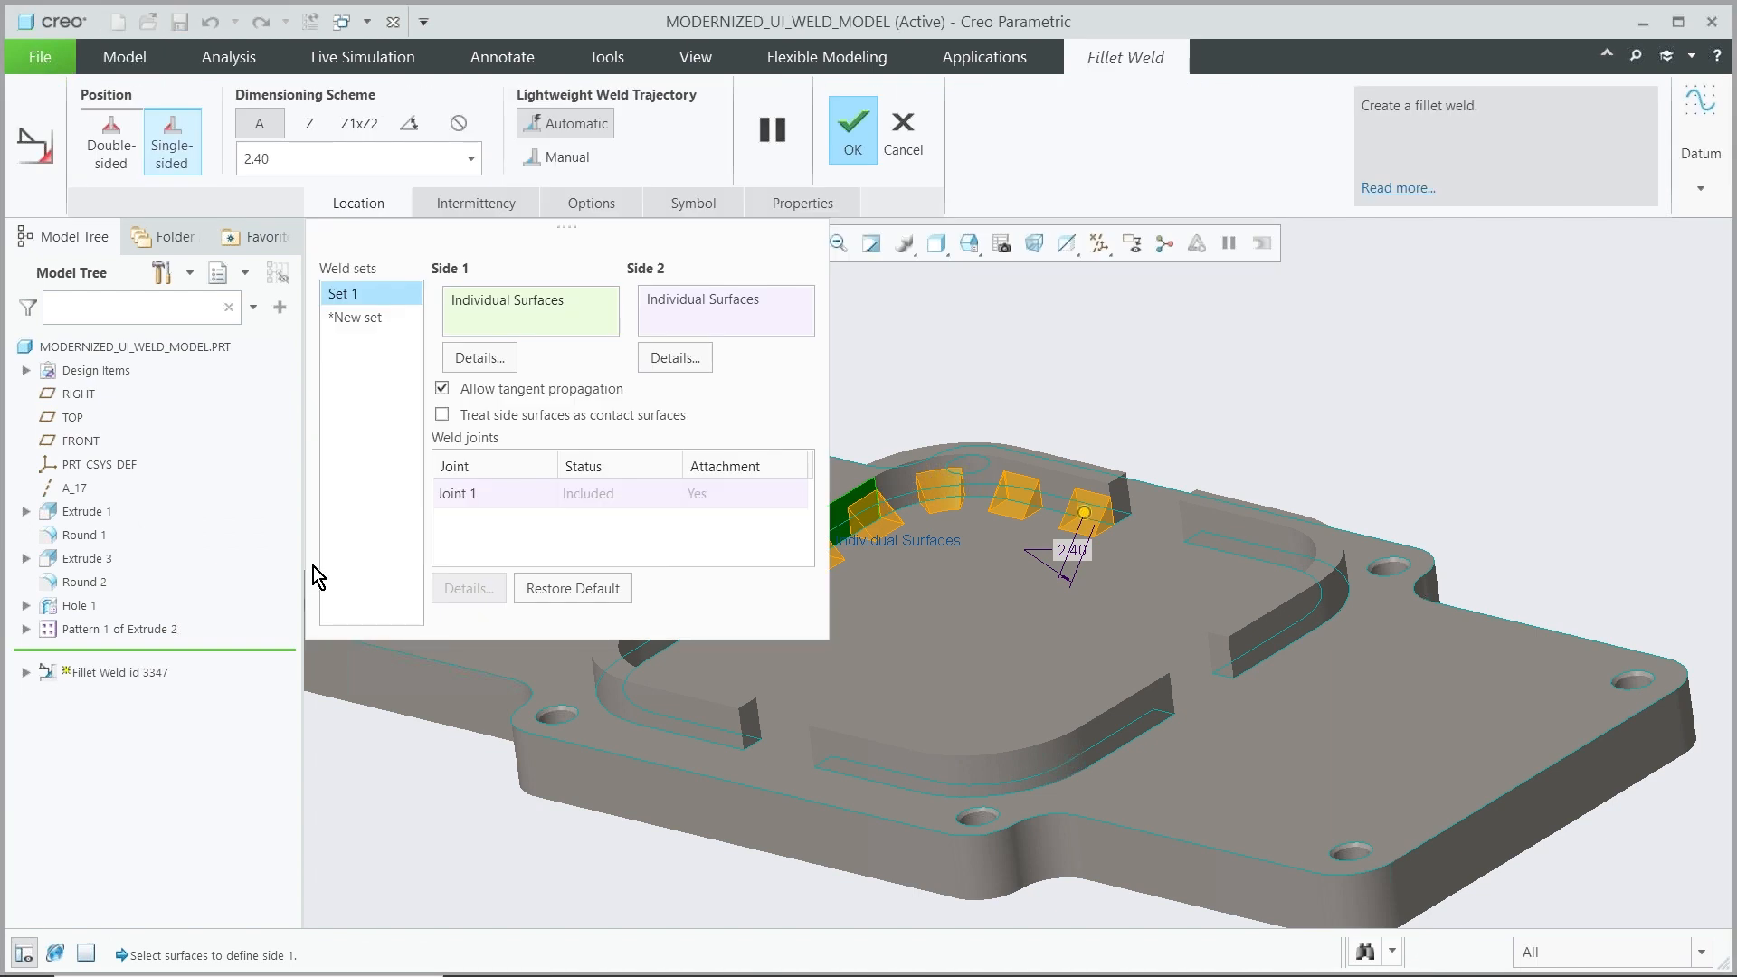
pyautogui.click(371, 200)
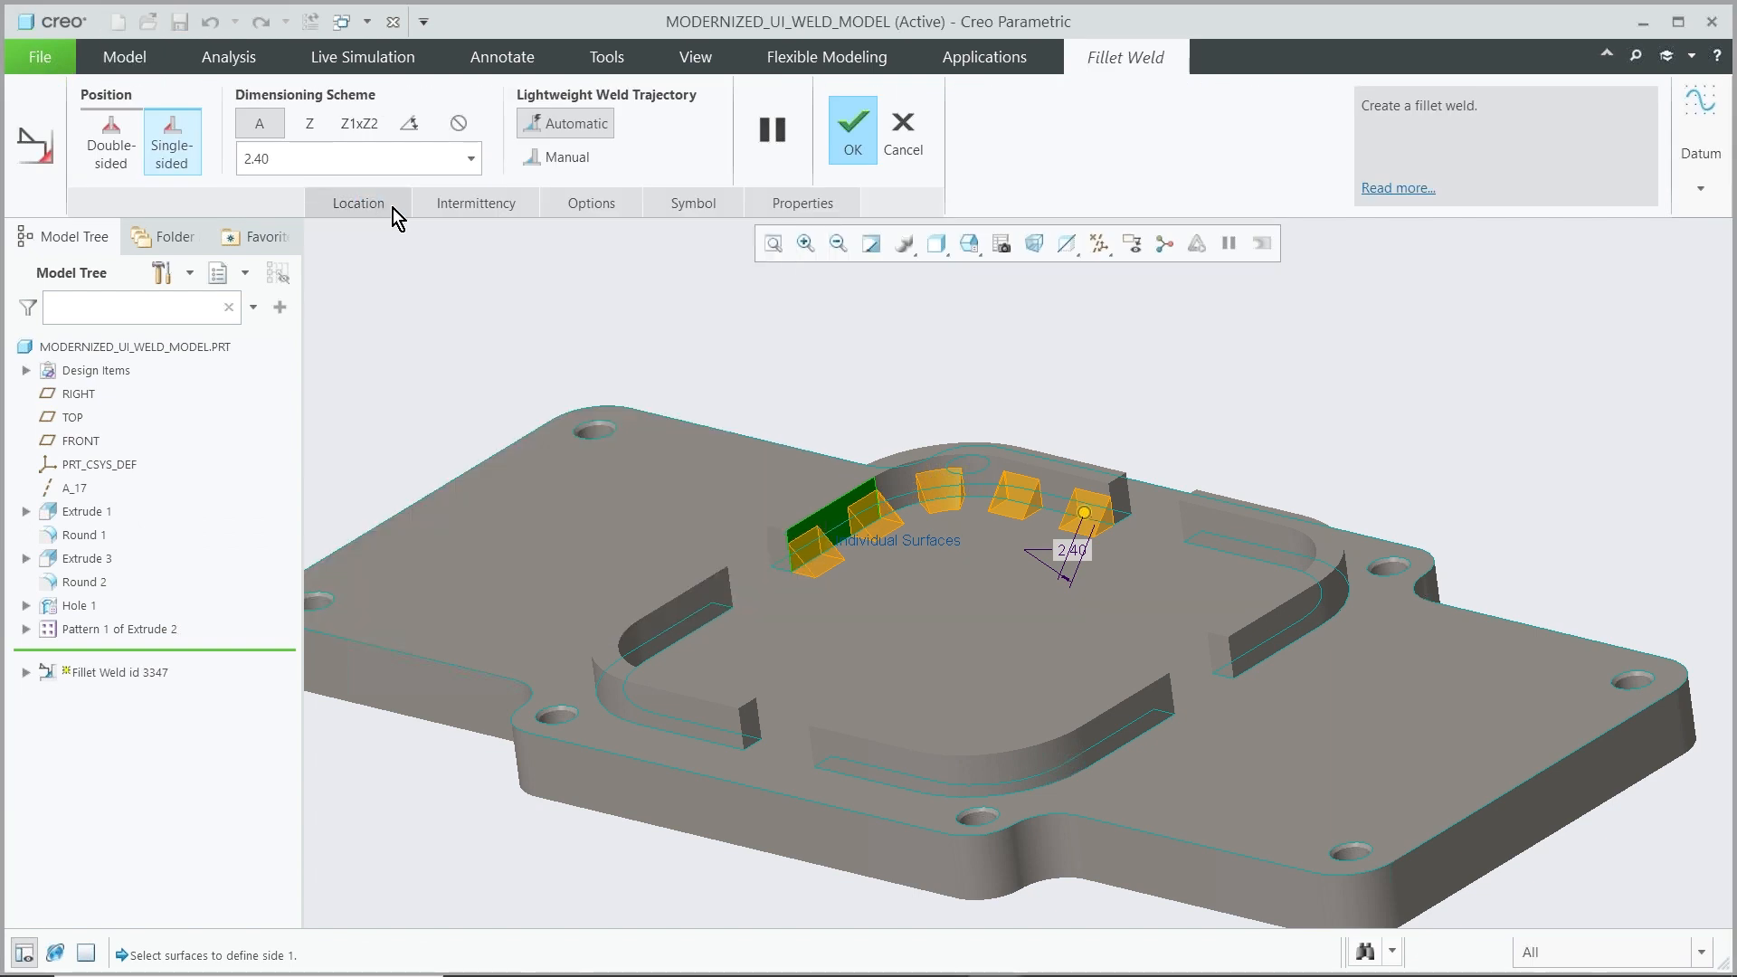
pyautogui.click(570, 203)
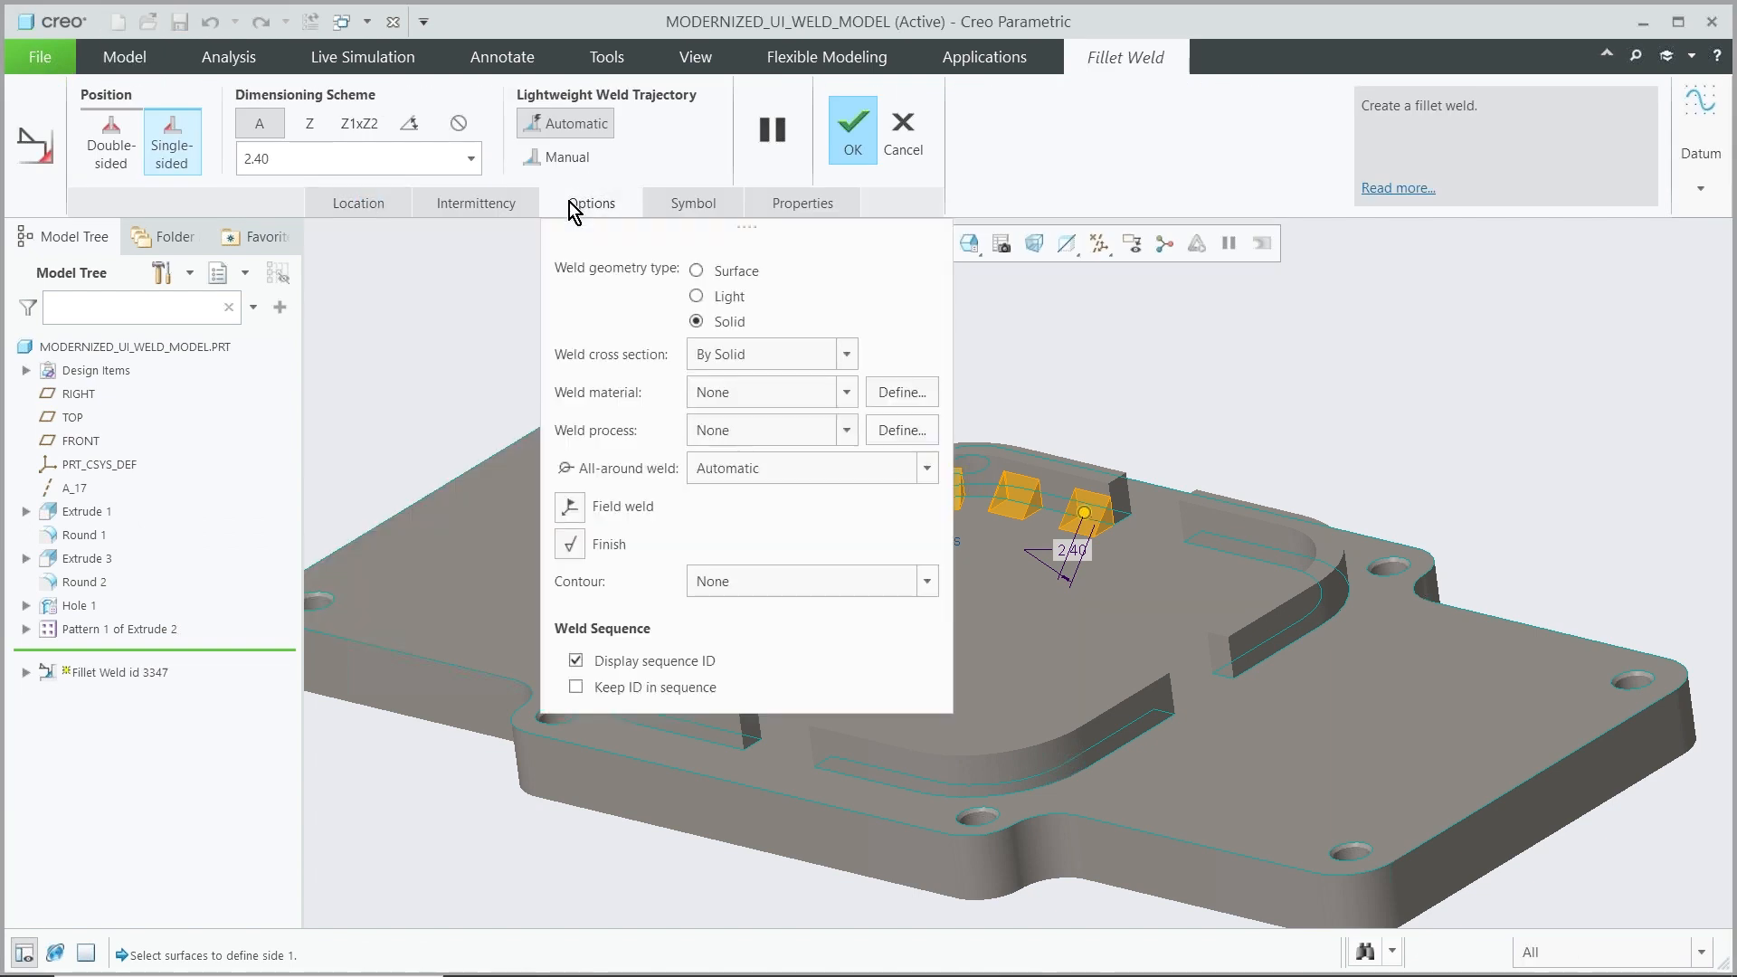
pyautogui.click(570, 203)
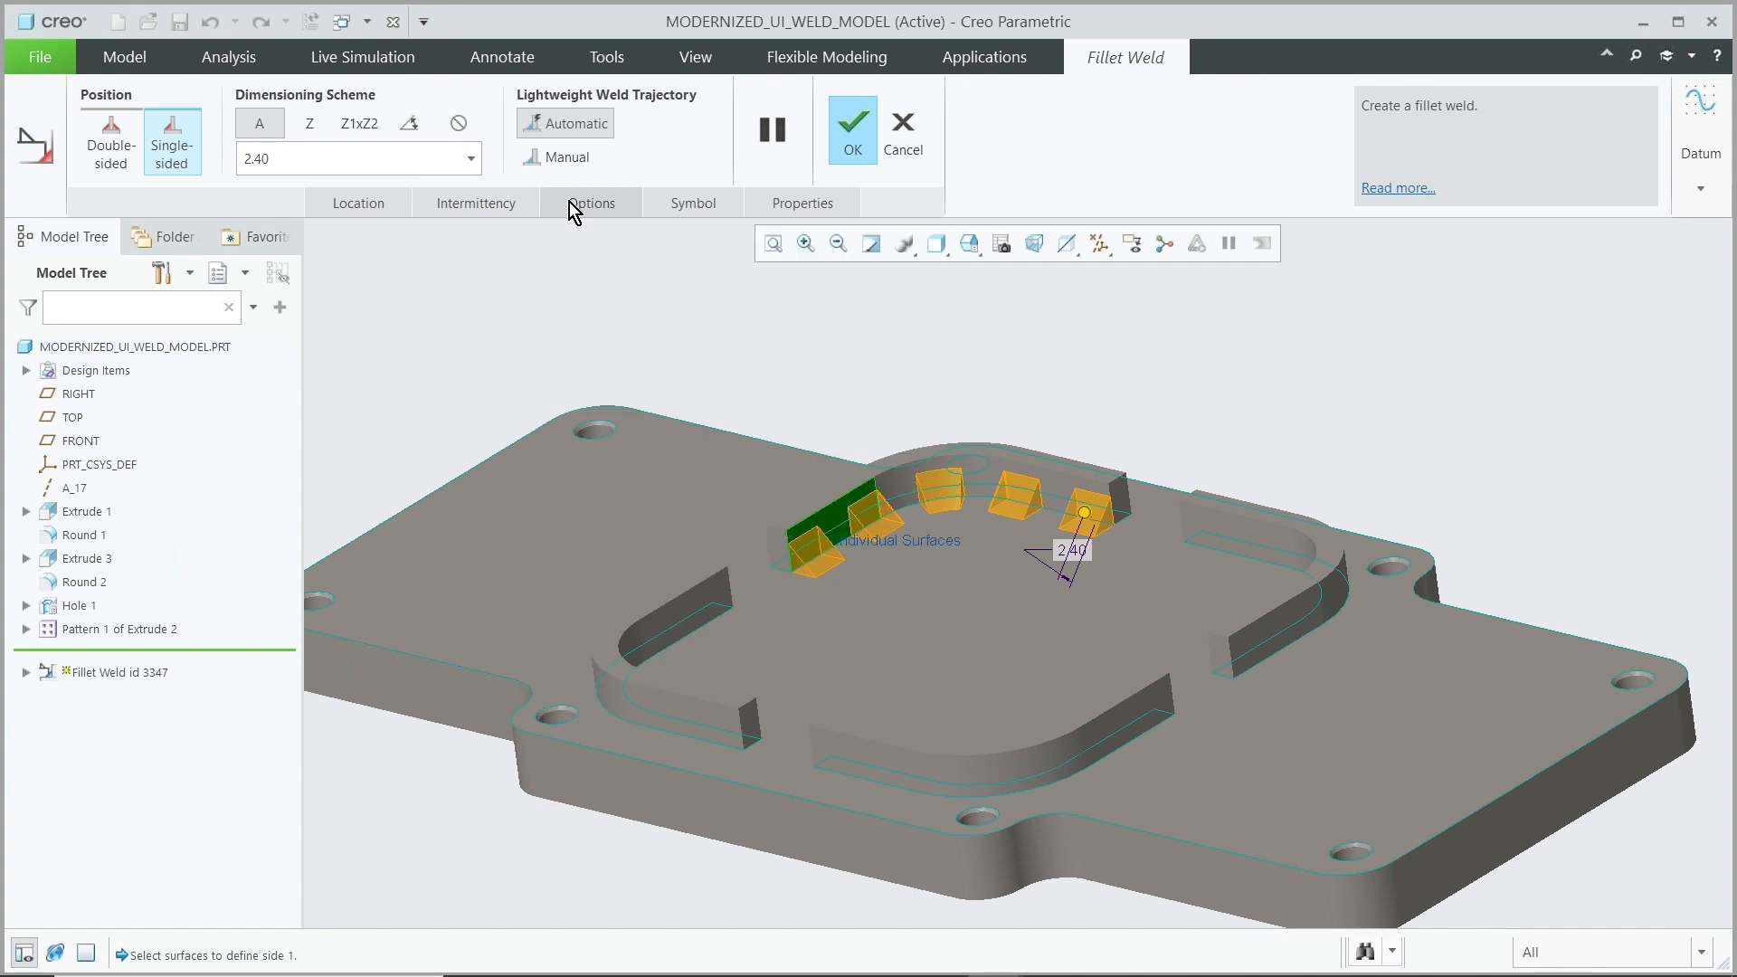
pyautogui.click(850, 134)
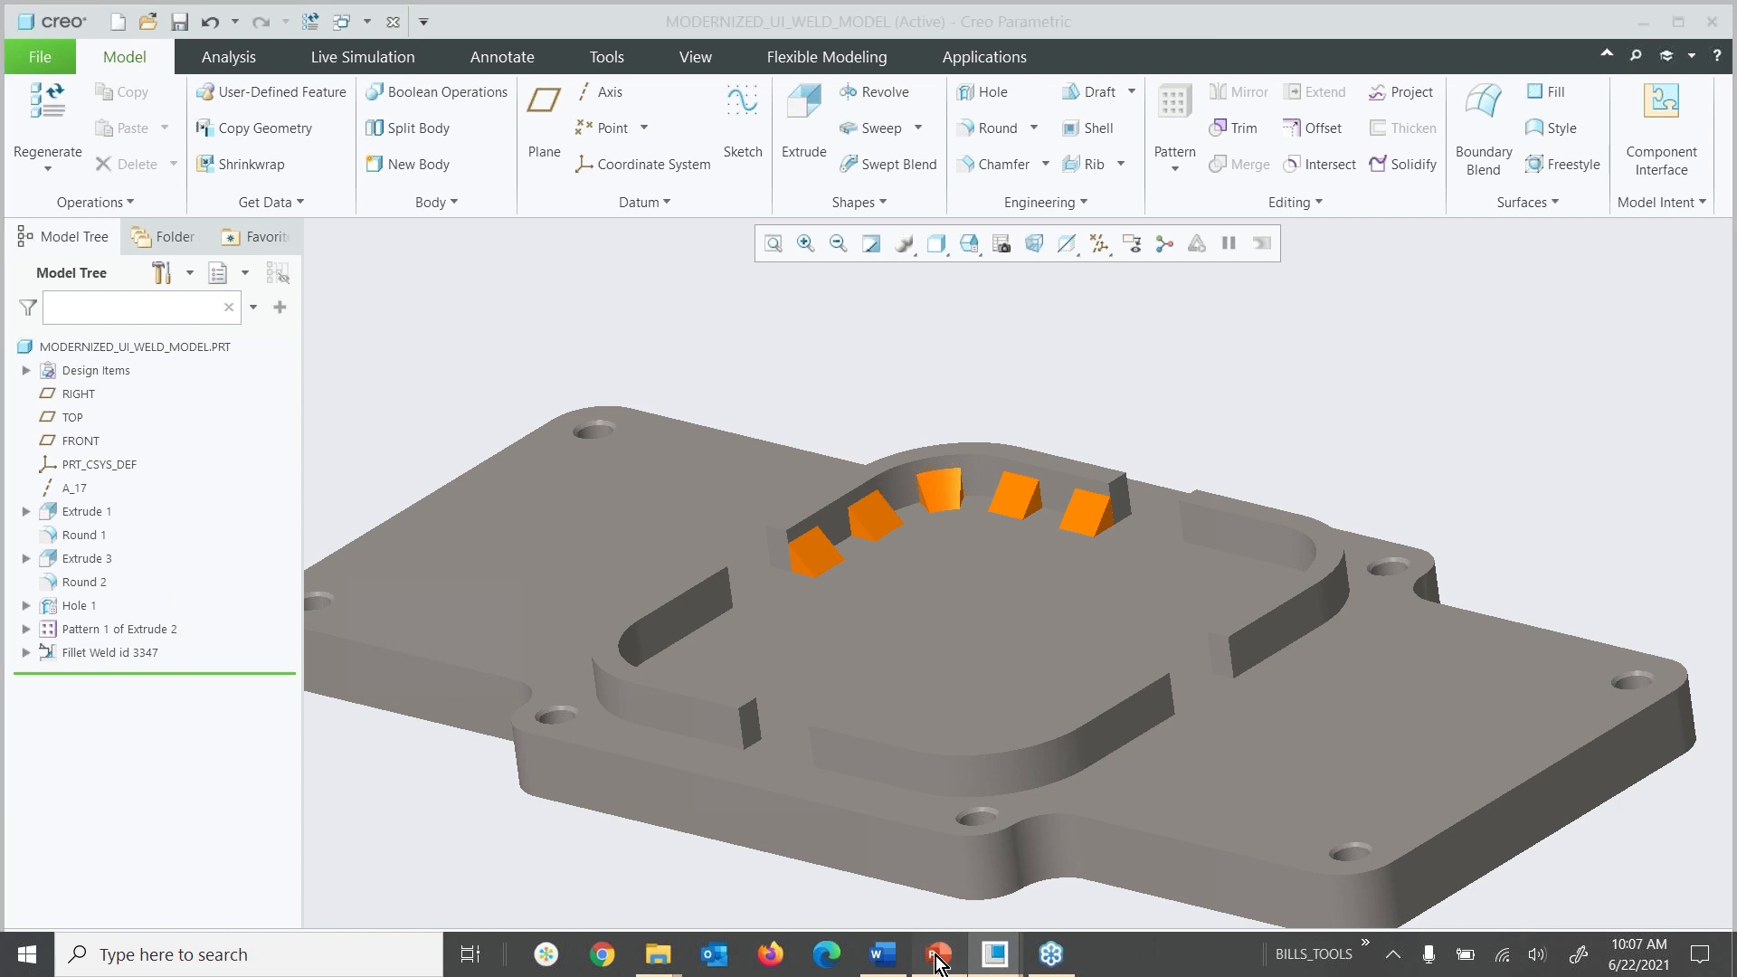
# Switch to the PowerPoint slide show and advance to the next slide
pyautogui.click(938, 954)
pyautogui.press('Right')
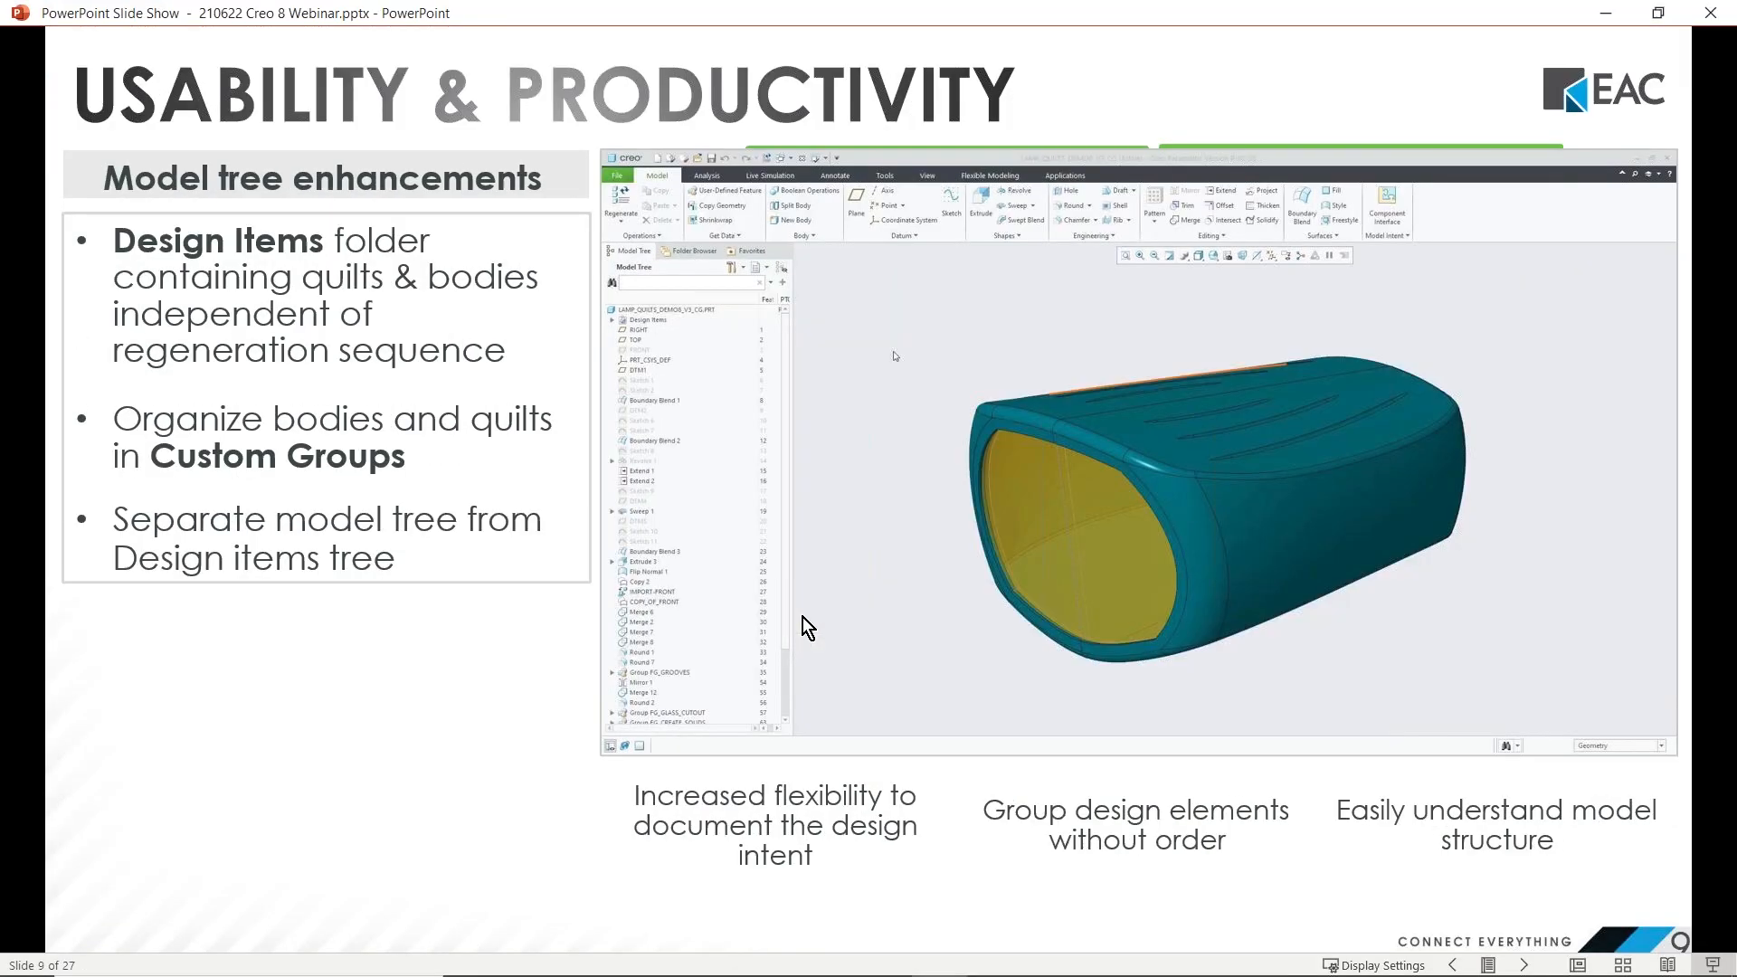
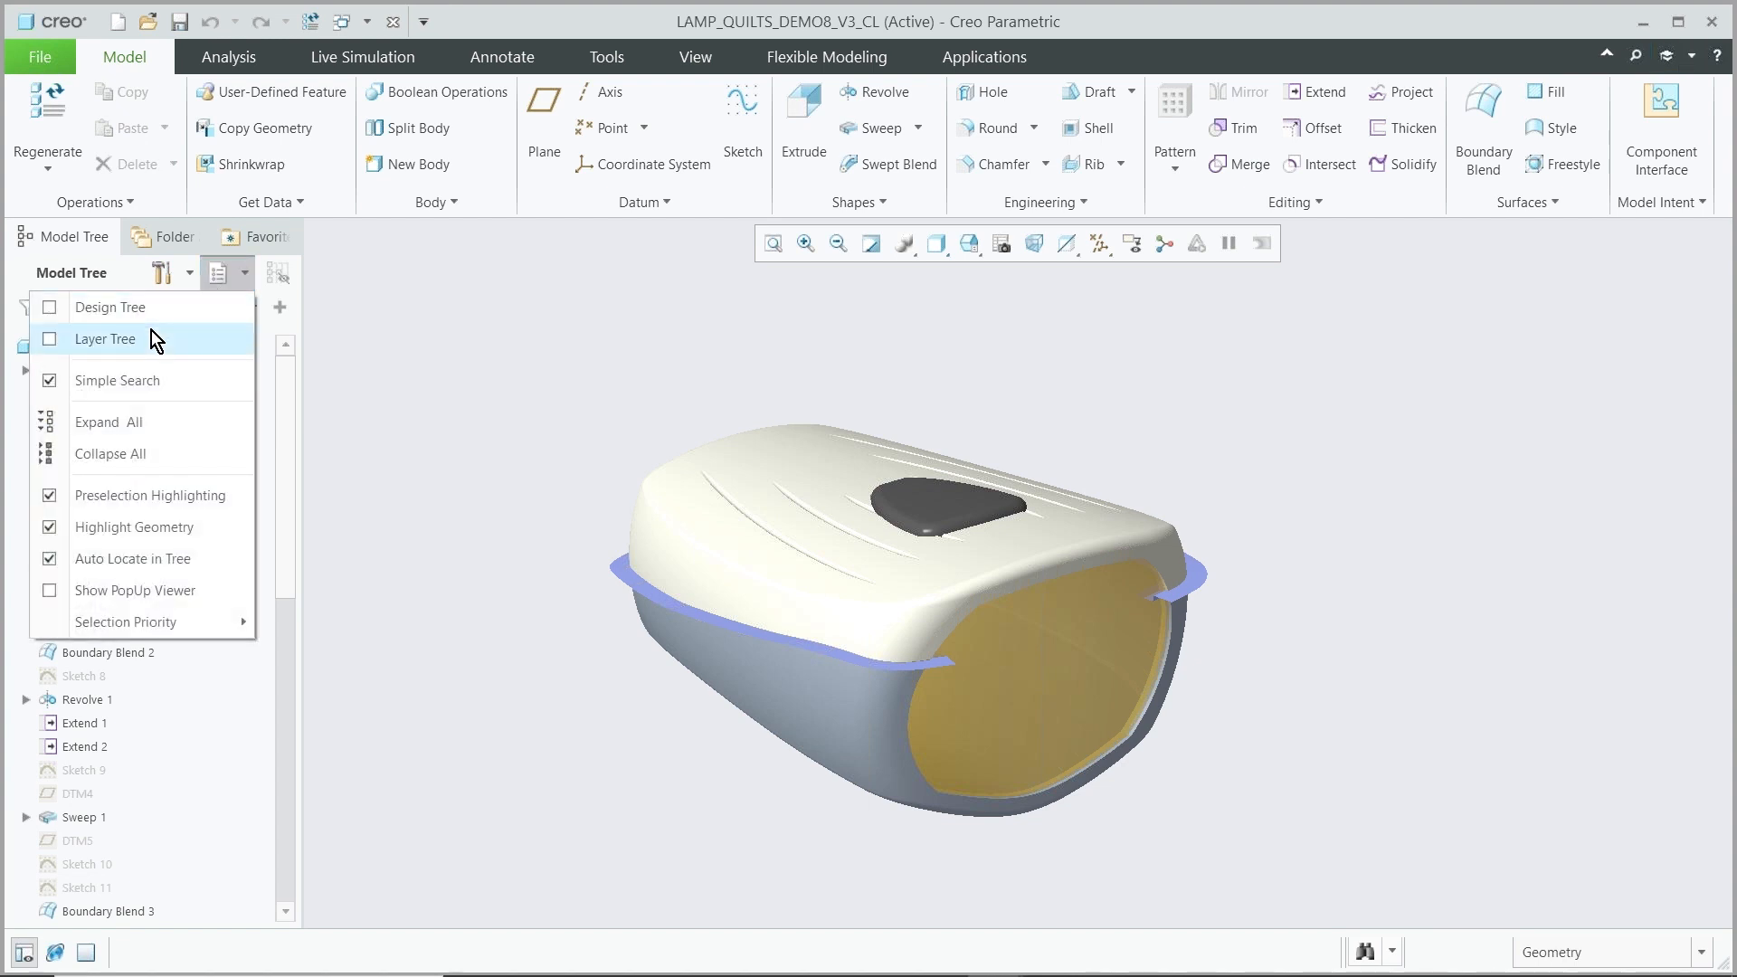
# Show the Layer Tree and the Design Tree panes alongside the Model Tree and resize the Layer Tree pane
pyautogui.click(150, 338)
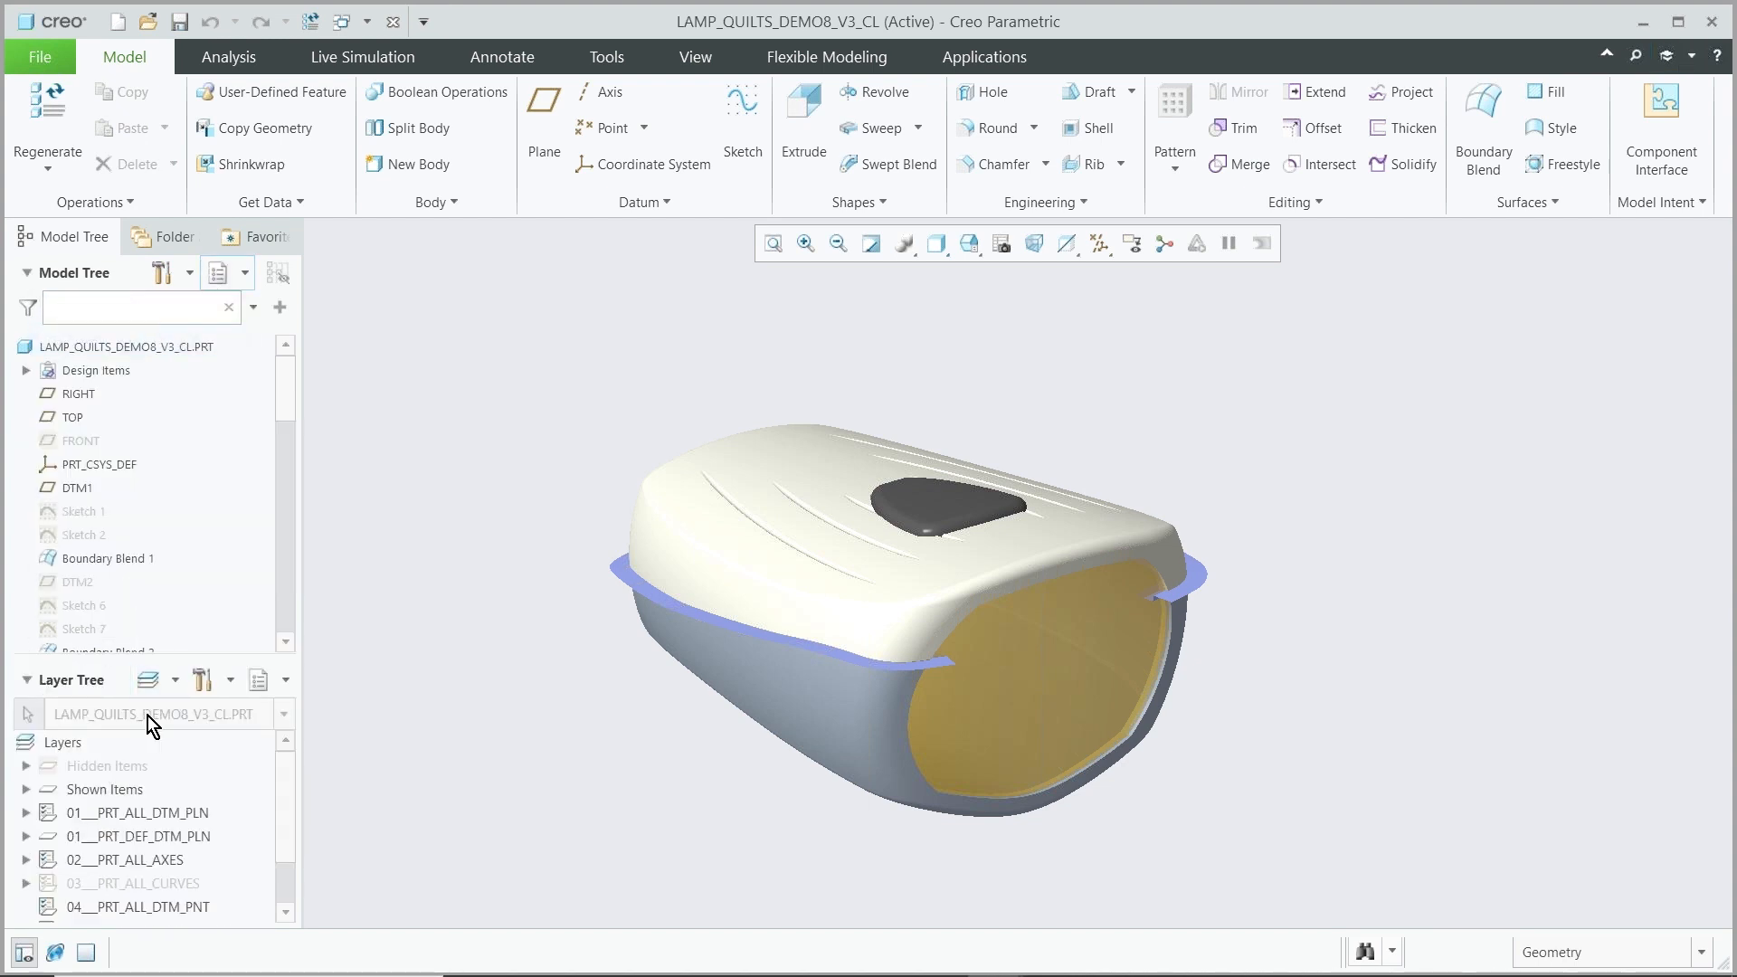
pyautogui.moveTo(117, 681)
pyautogui.mouseDown()
pyautogui.moveTo(365, 615)
pyautogui.moveTo(532, 432)
pyautogui.moveTo(552, 378)
pyautogui.moveTo(422, 409)
pyautogui.moveTo(135, 674)
pyautogui.moveTo(130, 659)
pyautogui.mouseUp()
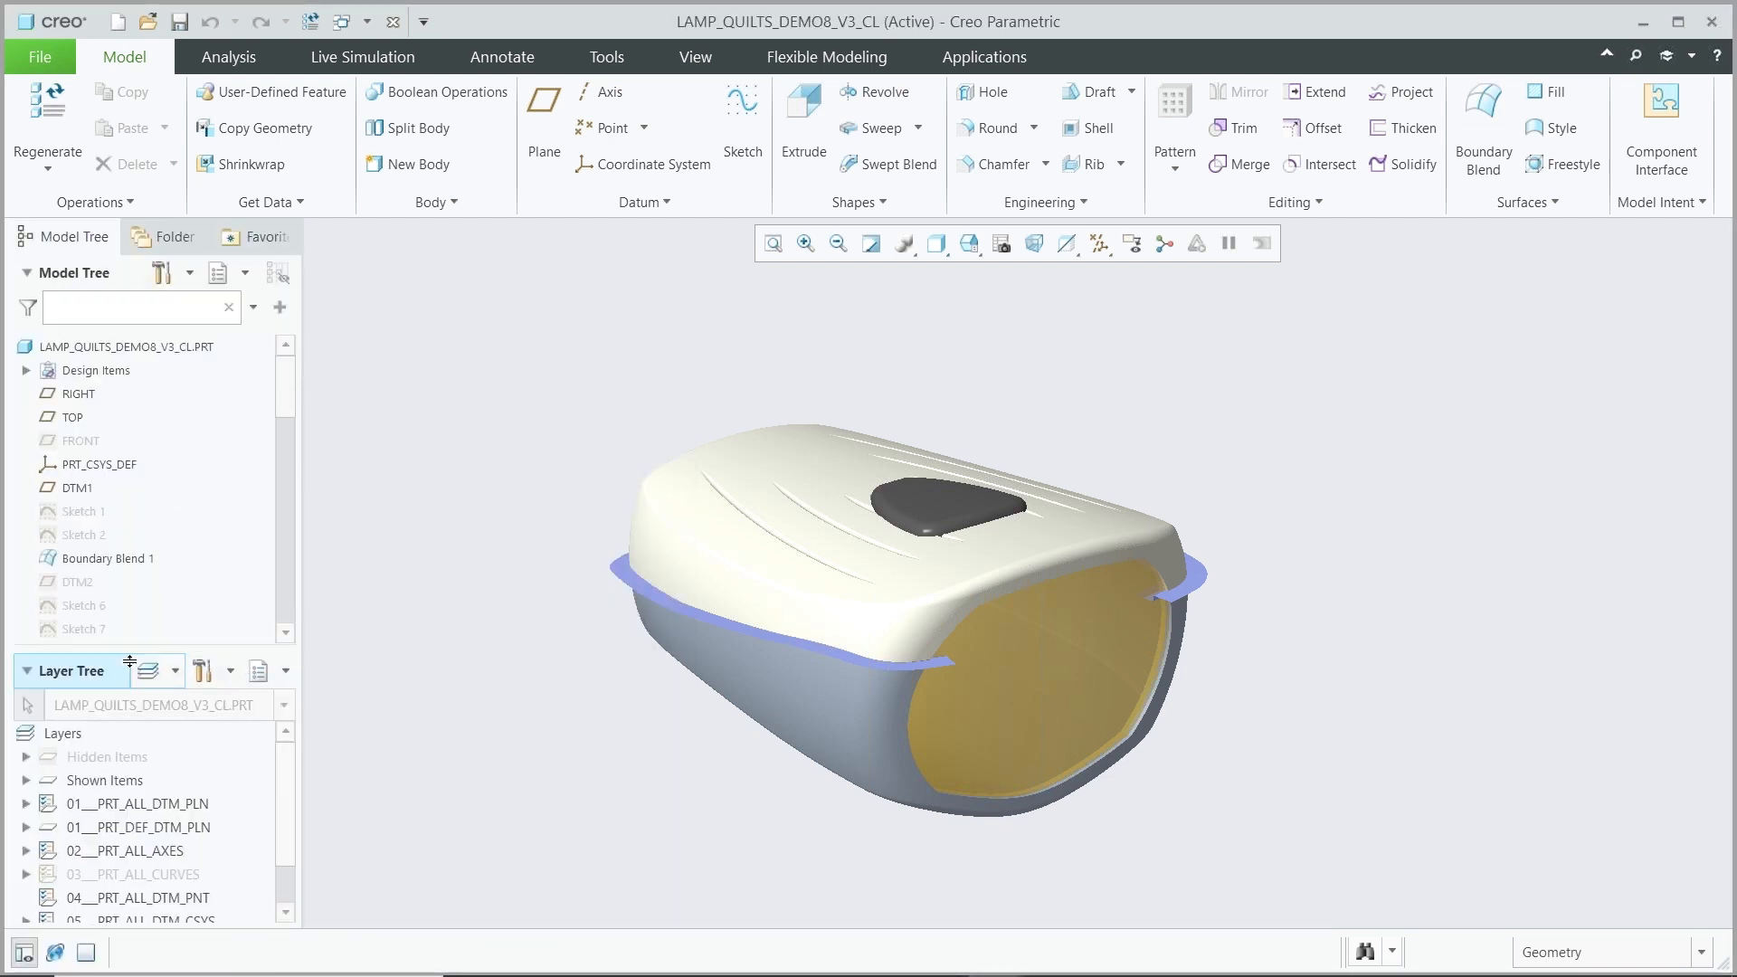
pyautogui.click(245, 274)
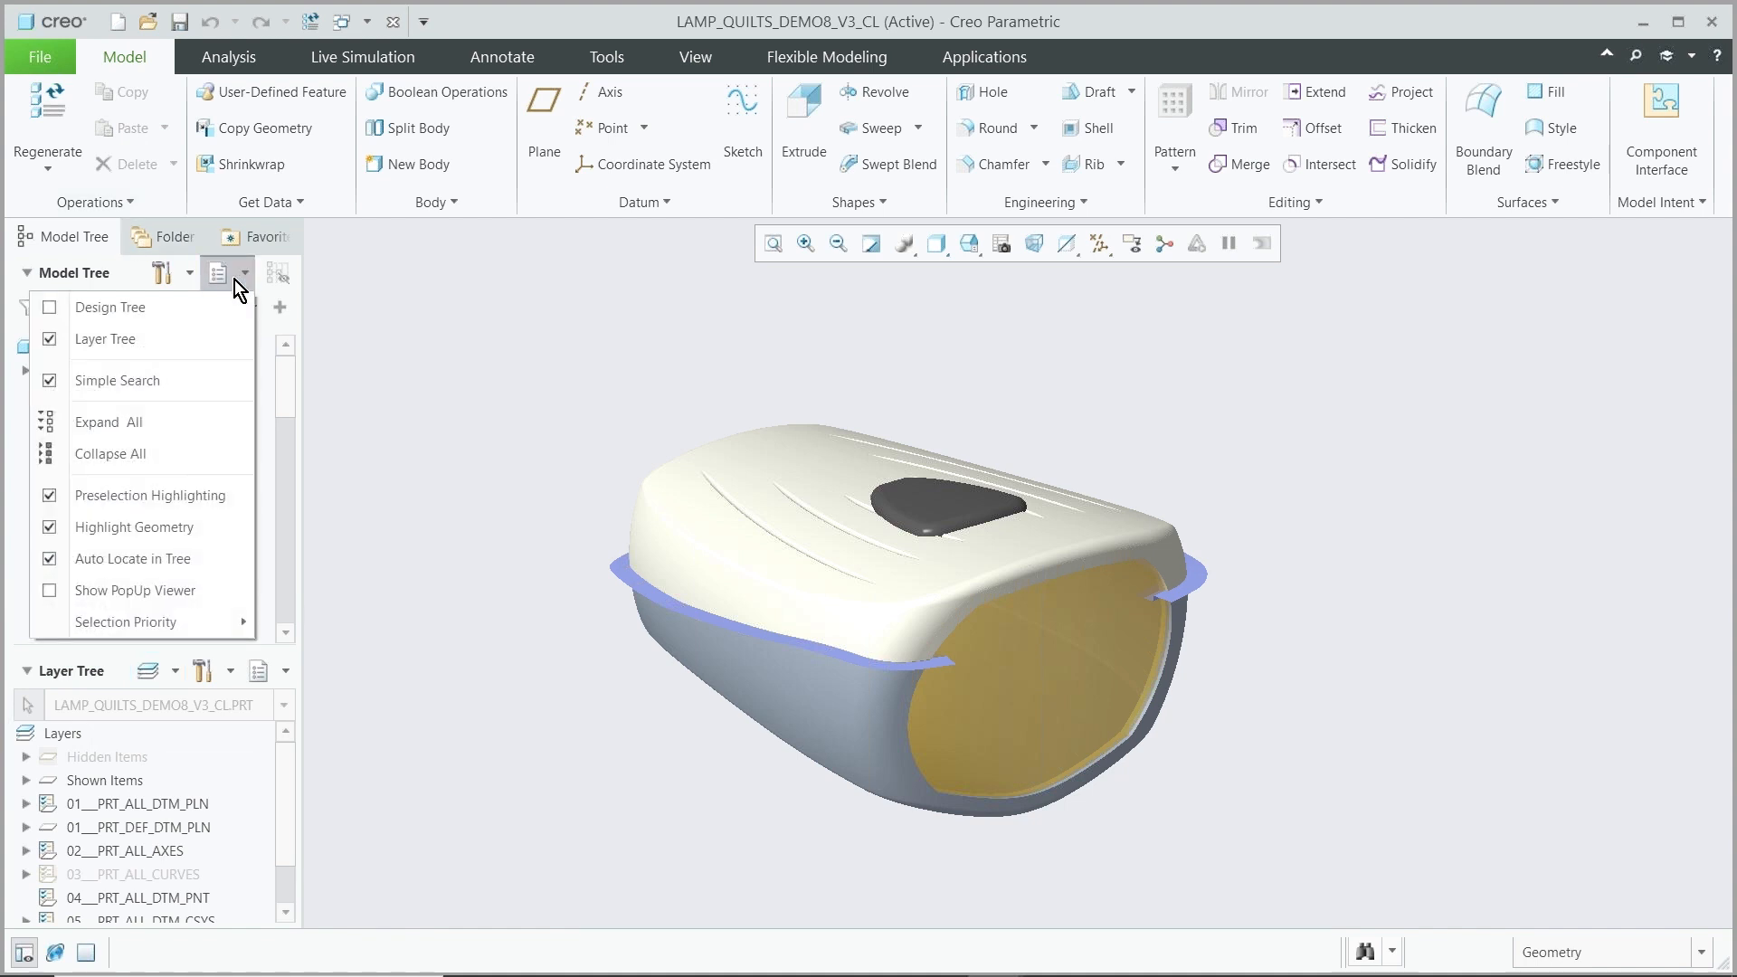
pyautogui.click(123, 307)
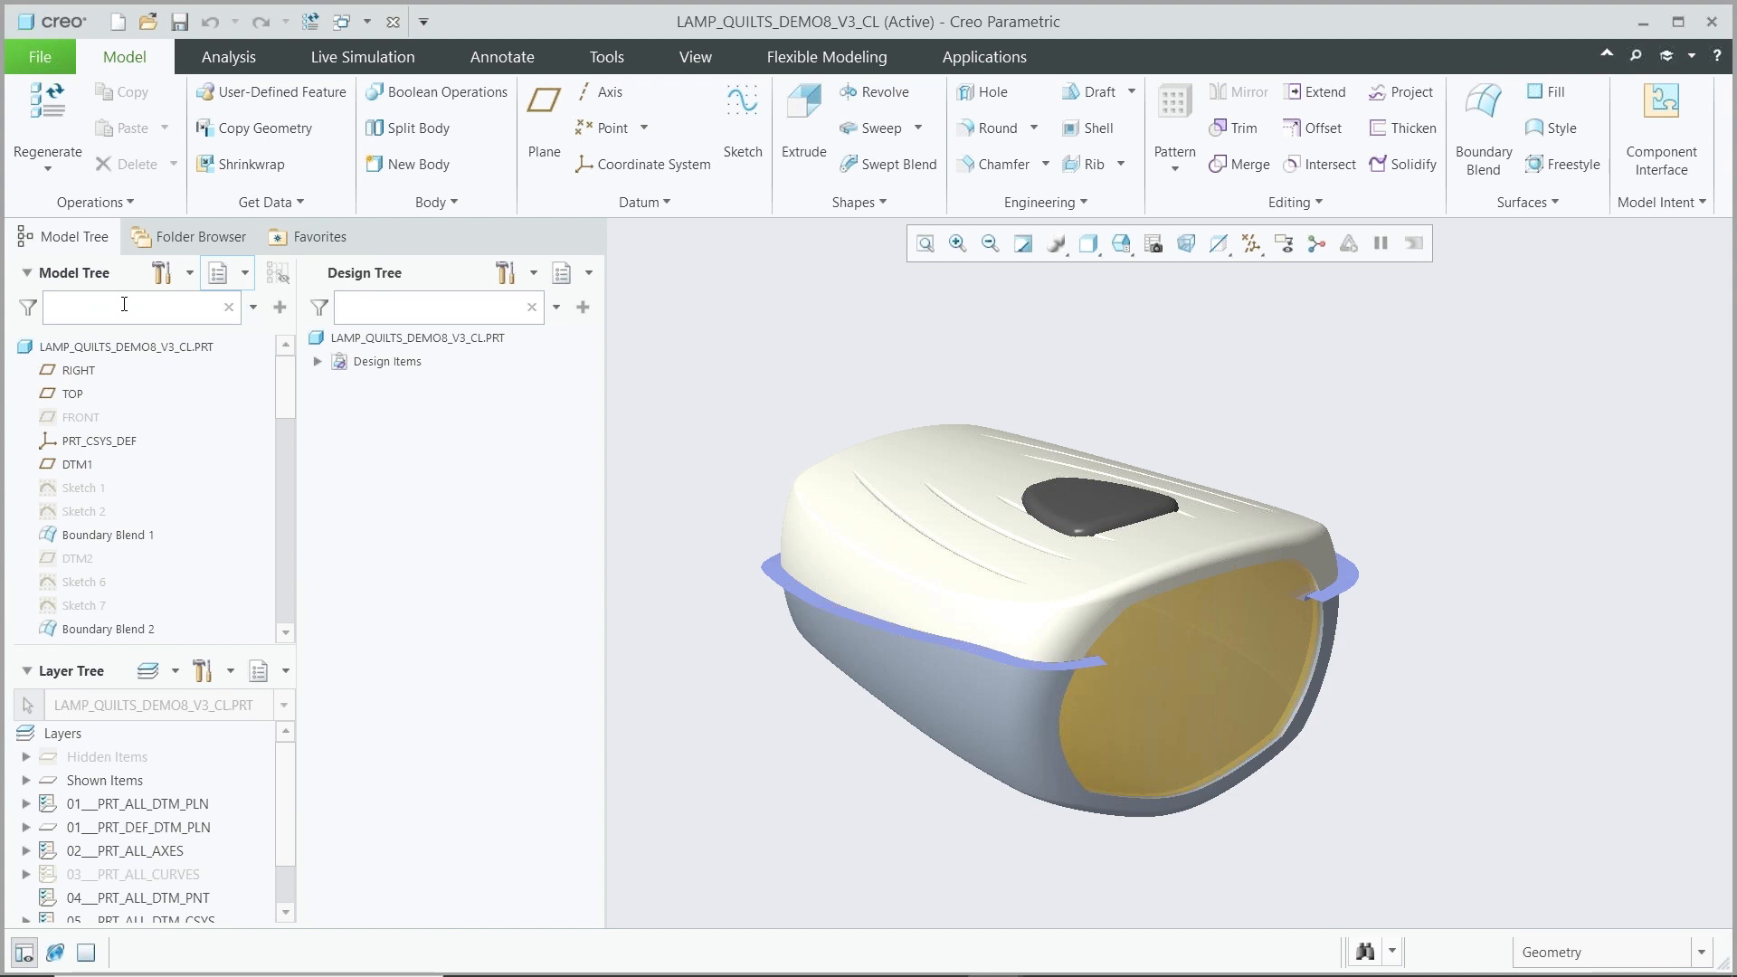
# Expand the Design Items, Quilts, Bodies, LAMP, _HOUSING and DRV_SRFS_HOUSING folders to examine the Design Tree structure
pyautogui.click(318, 361)
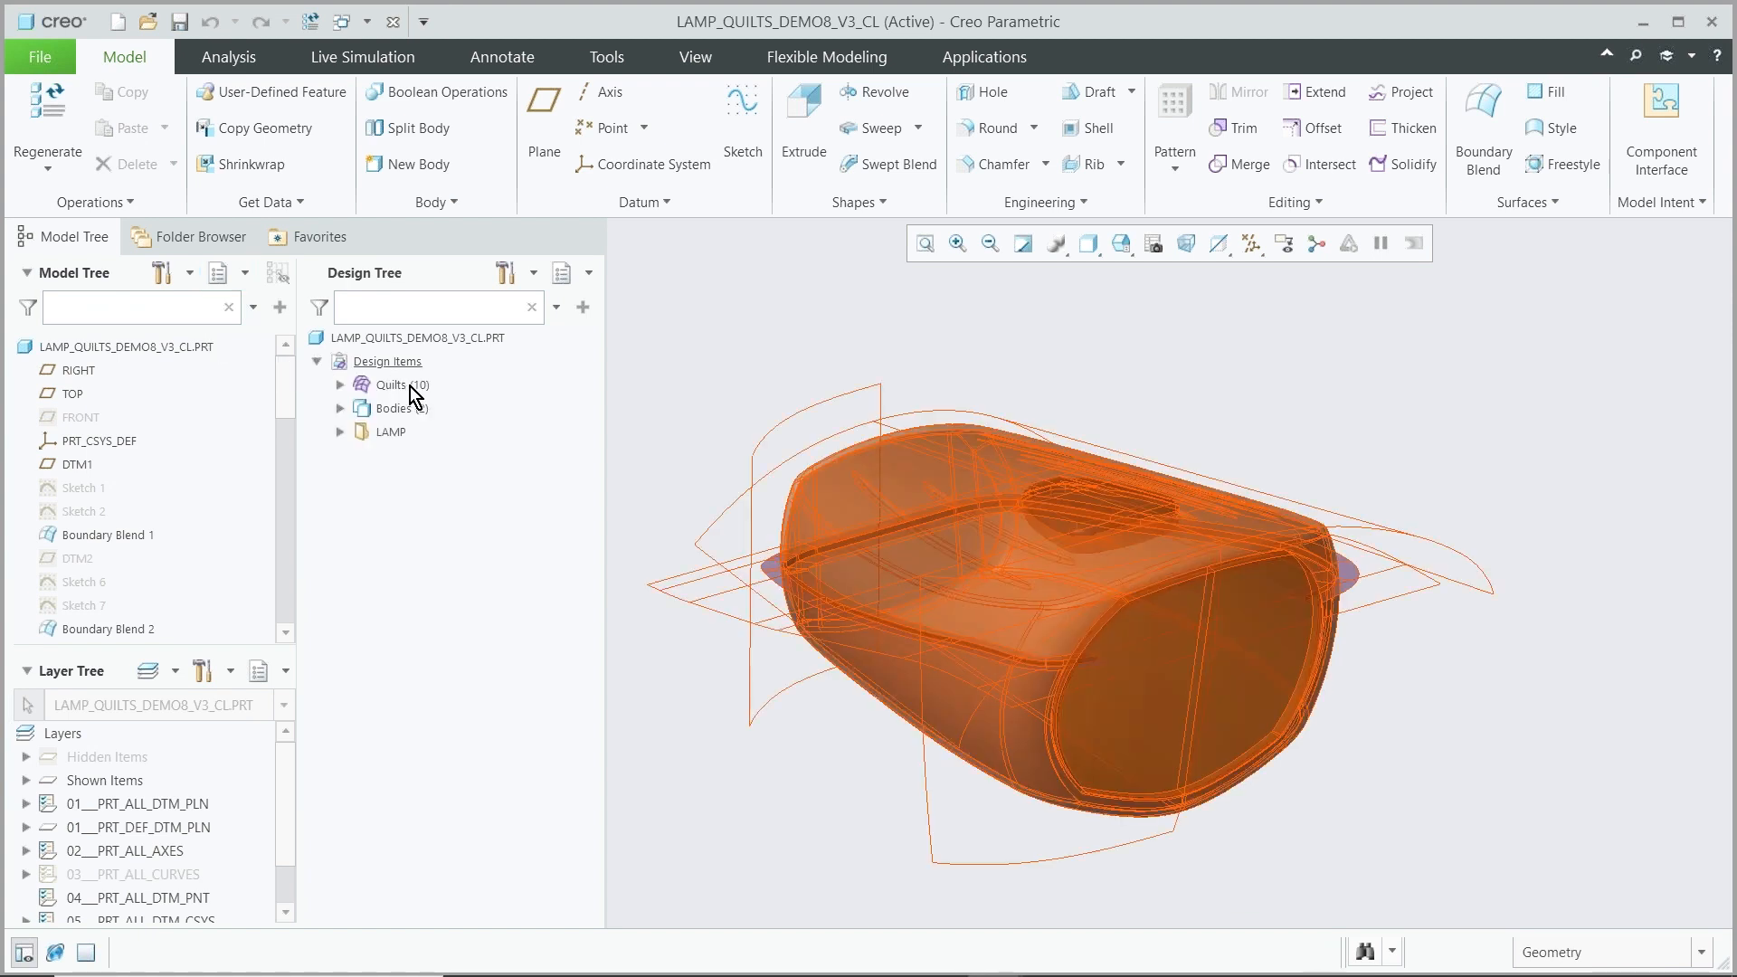
pyautogui.click(340, 408)
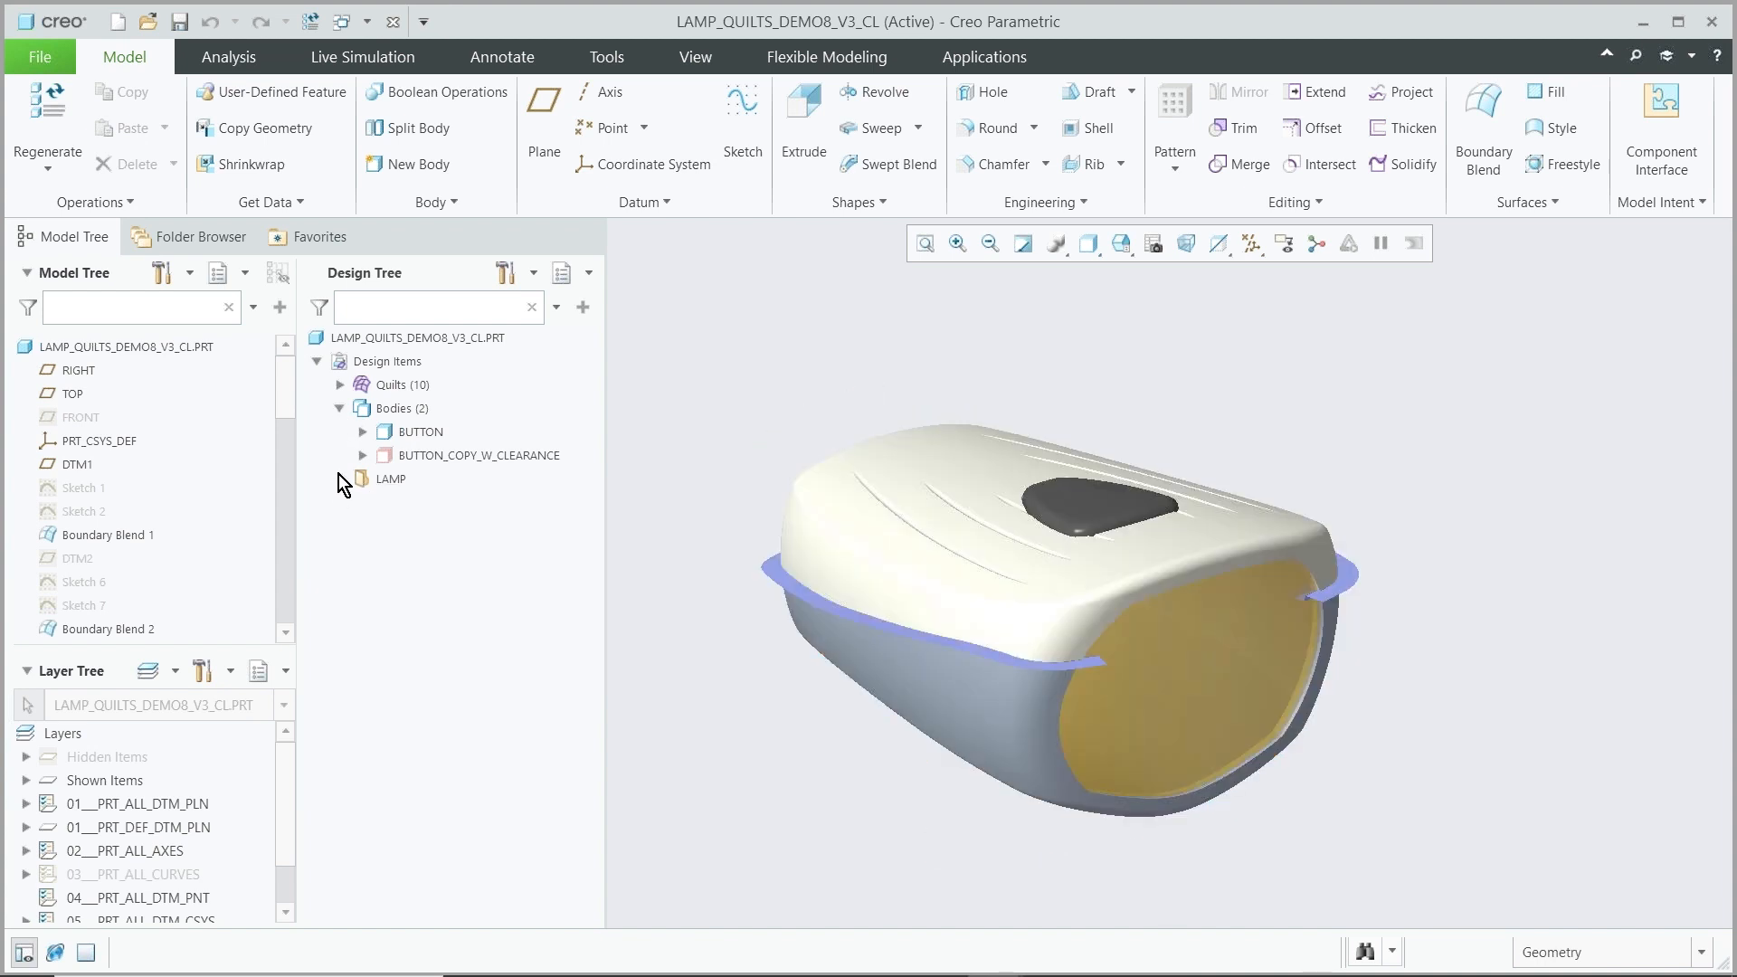
pyautogui.click(341, 479)
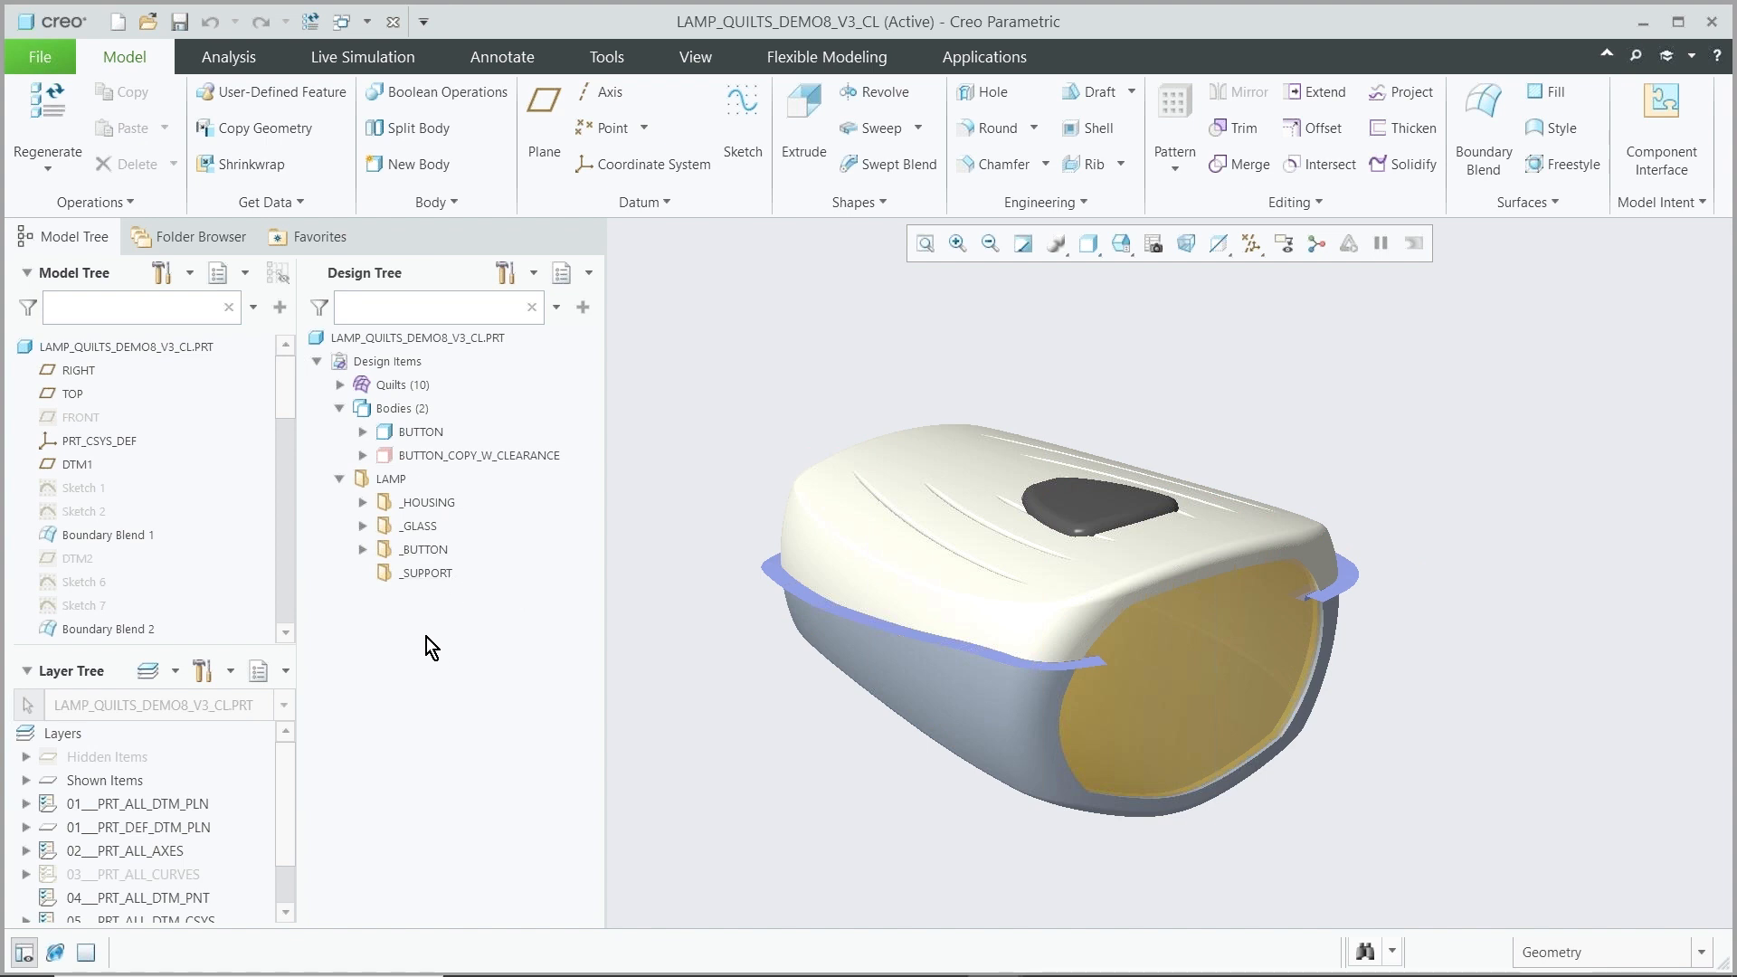
pyautogui.scroll(-6, 152, 488)
pyautogui.scroll(6, 149, 504)
pyautogui.click(339, 388)
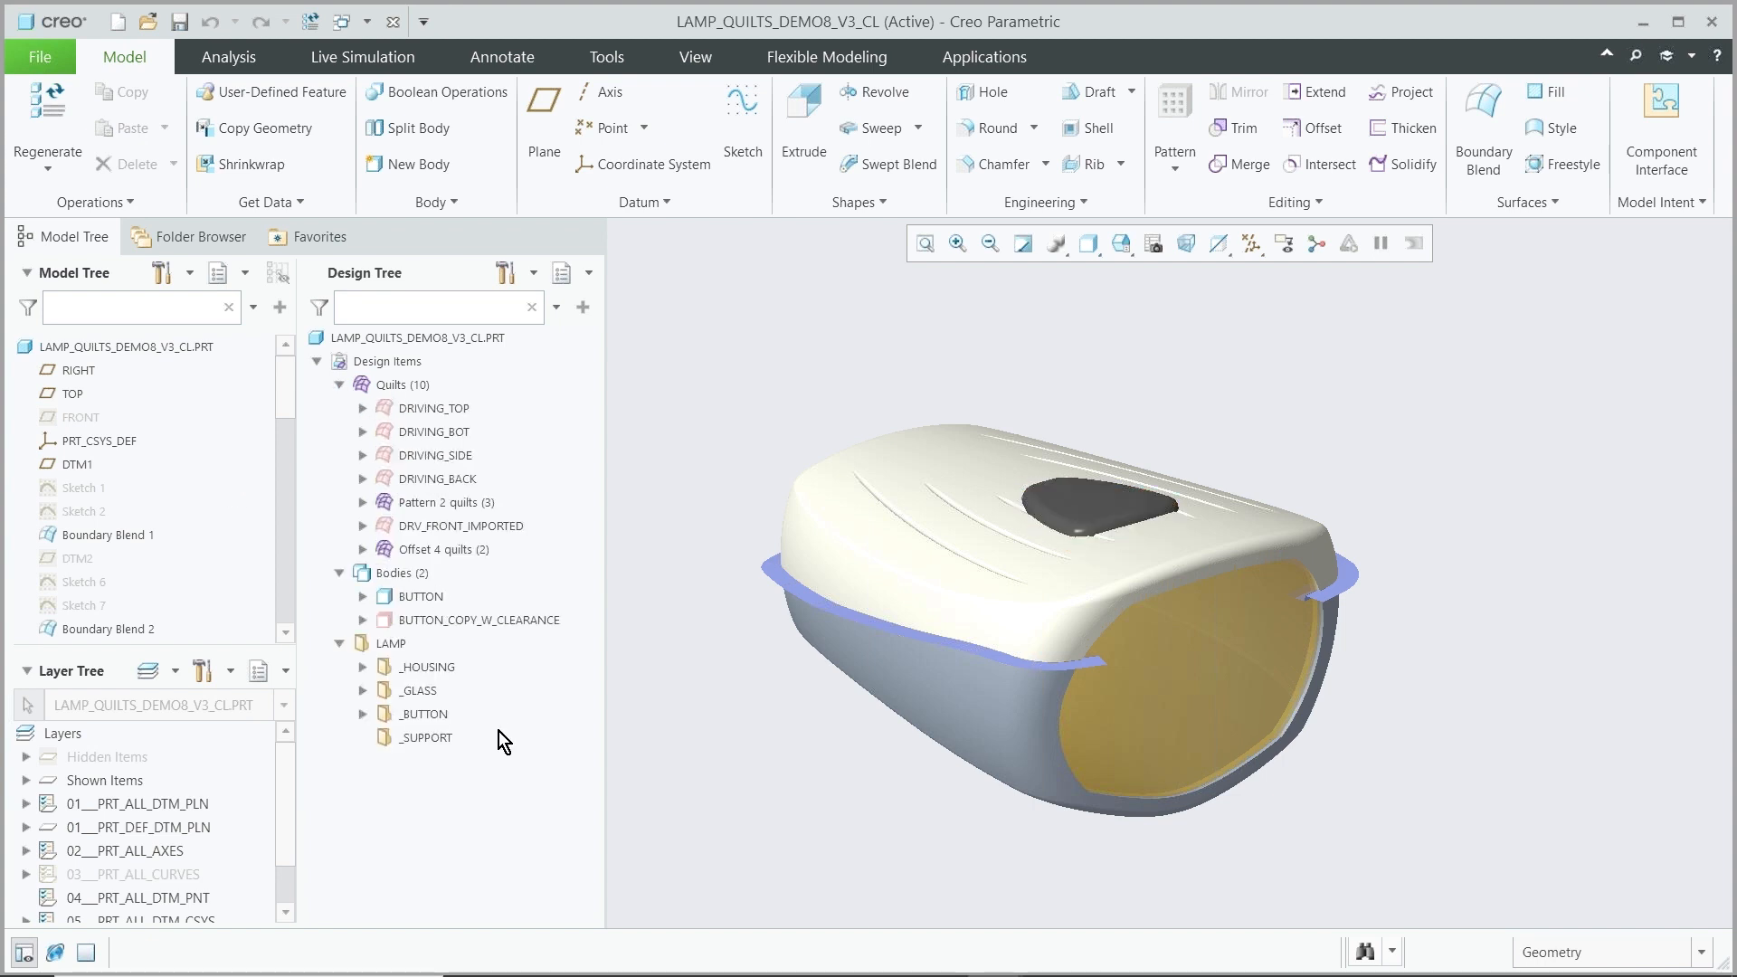
pyautogui.click(363, 667)
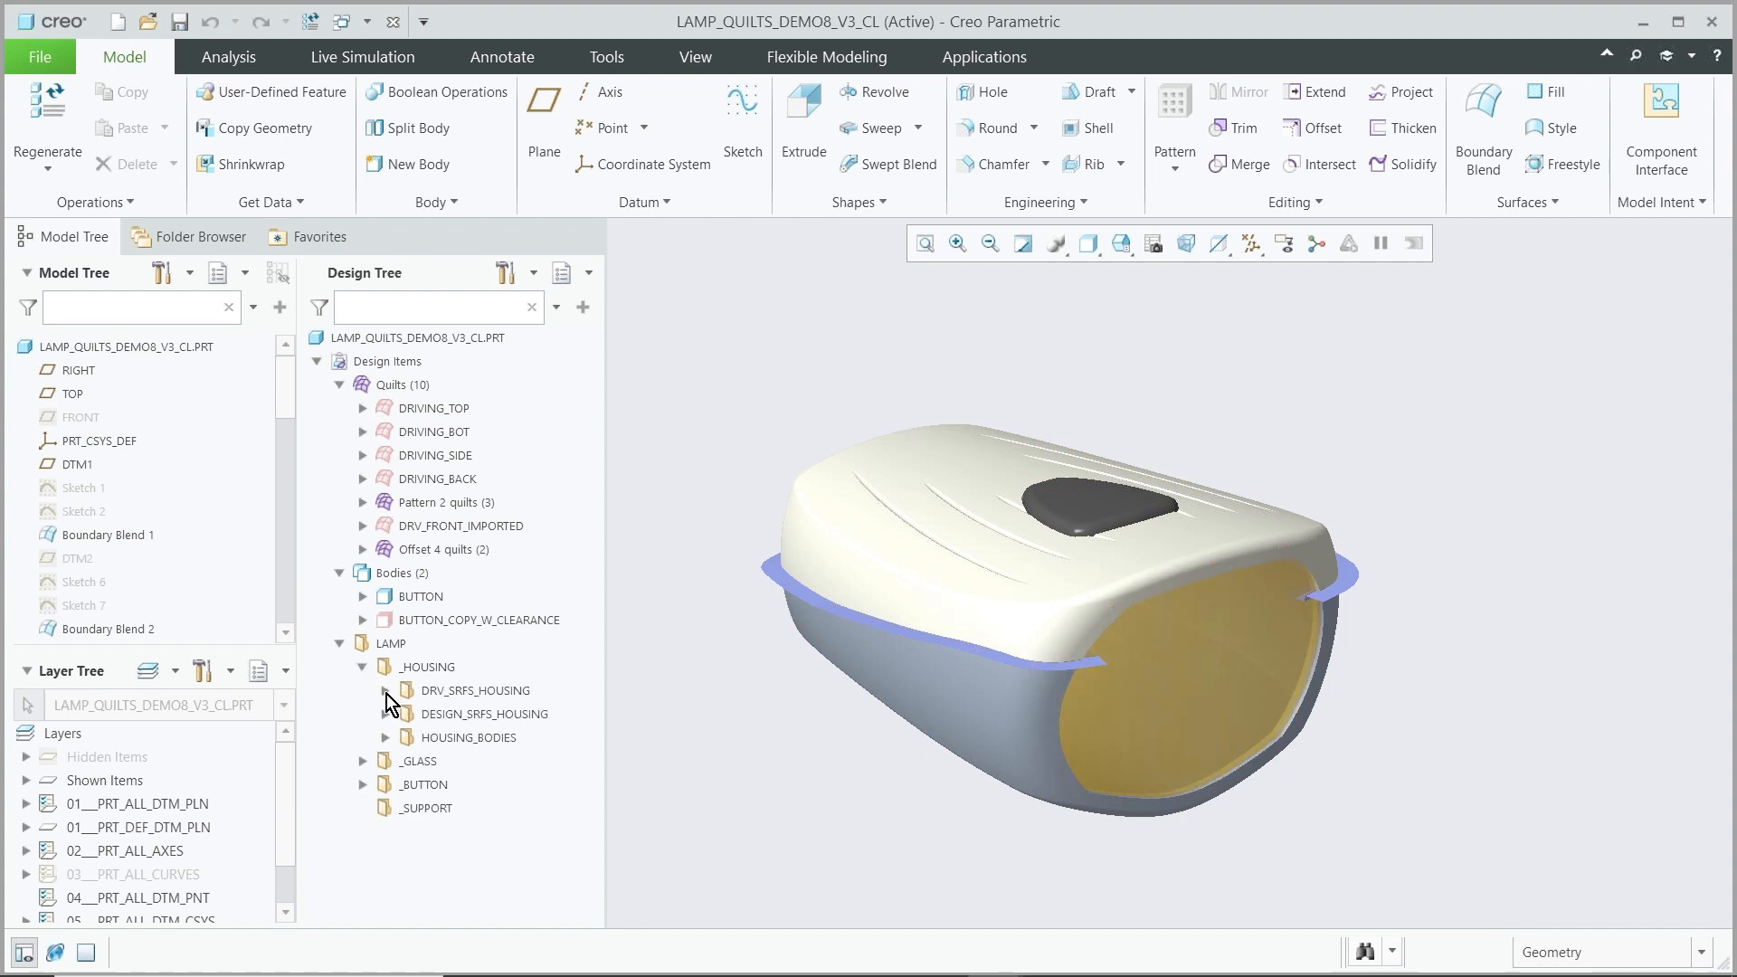
pyautogui.click(386, 691)
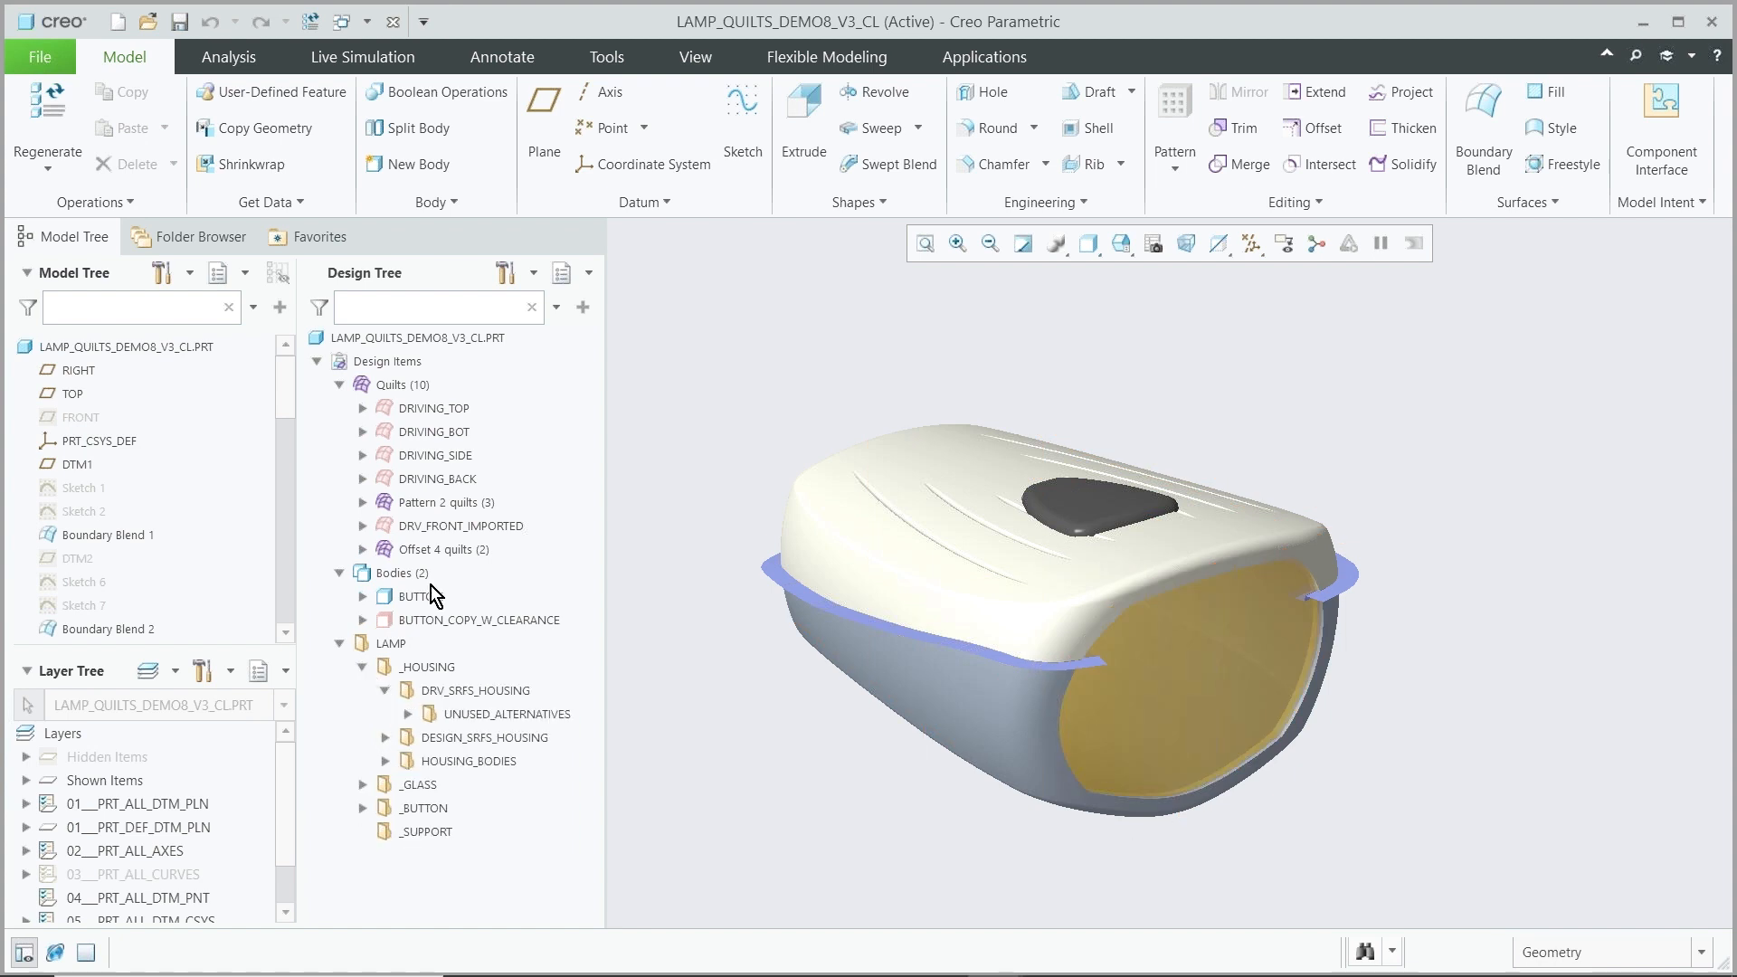
# Show the snapshots of the DRIVING_TOP and DRIVING_BOT quilts
pyautogui.click(418, 408)
pyautogui.rightClick(417, 408)
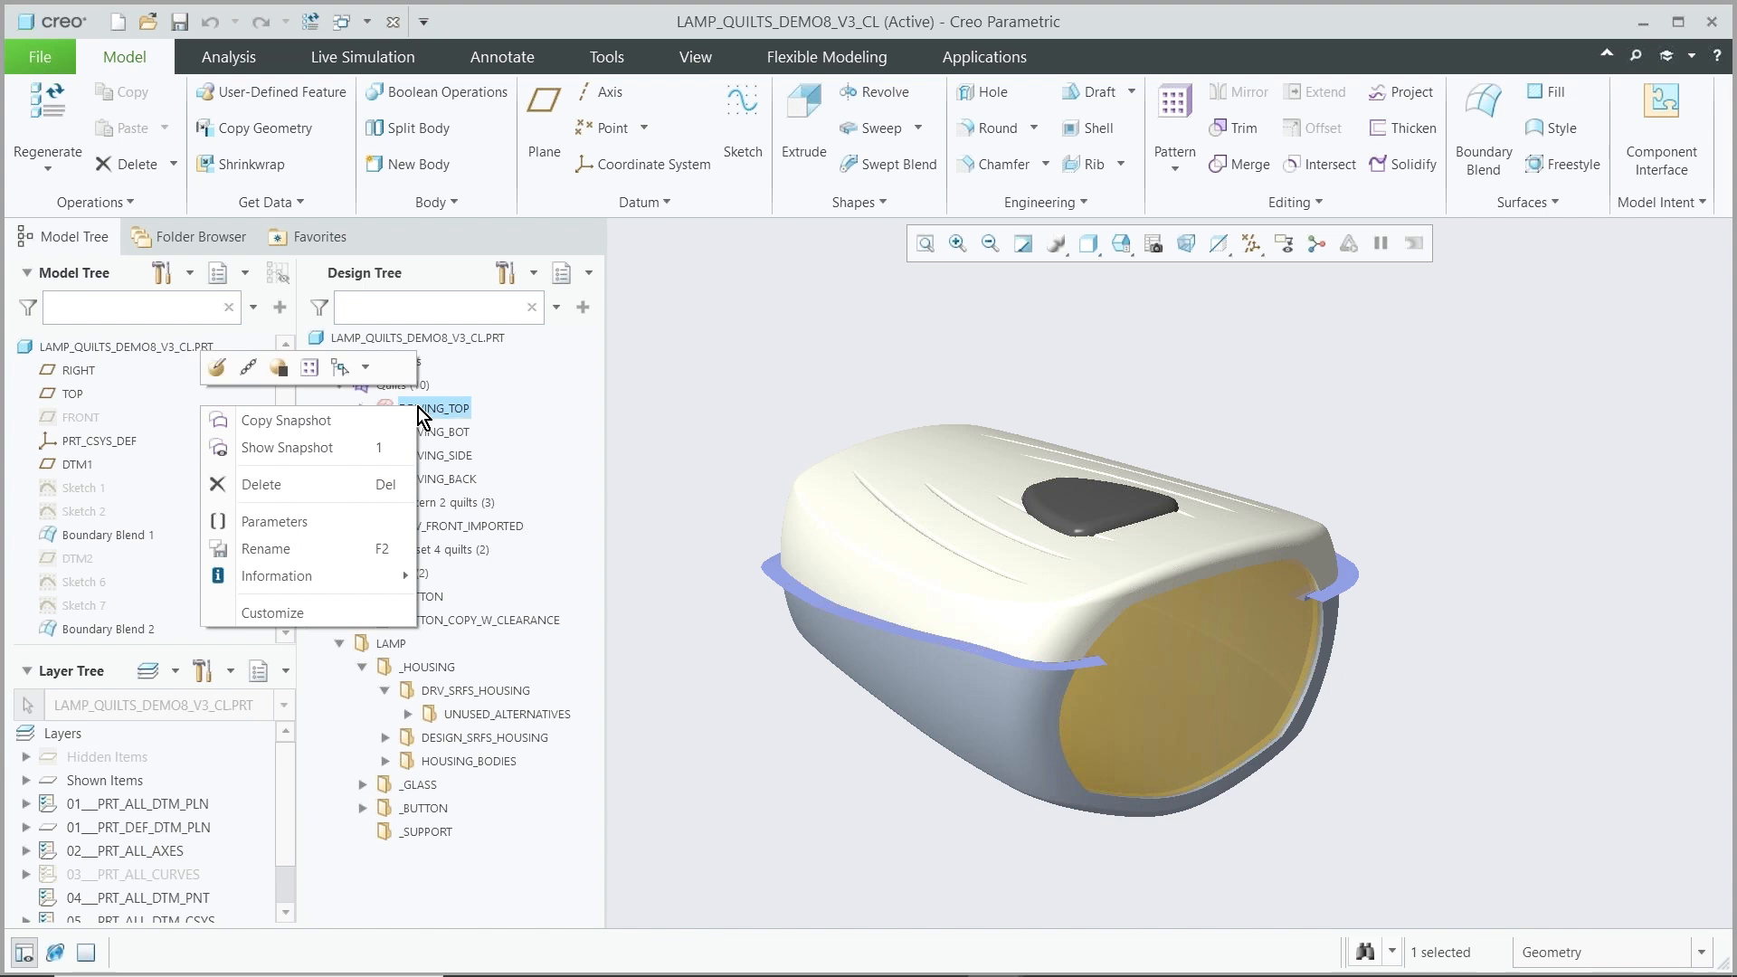
pyautogui.click(323, 452)
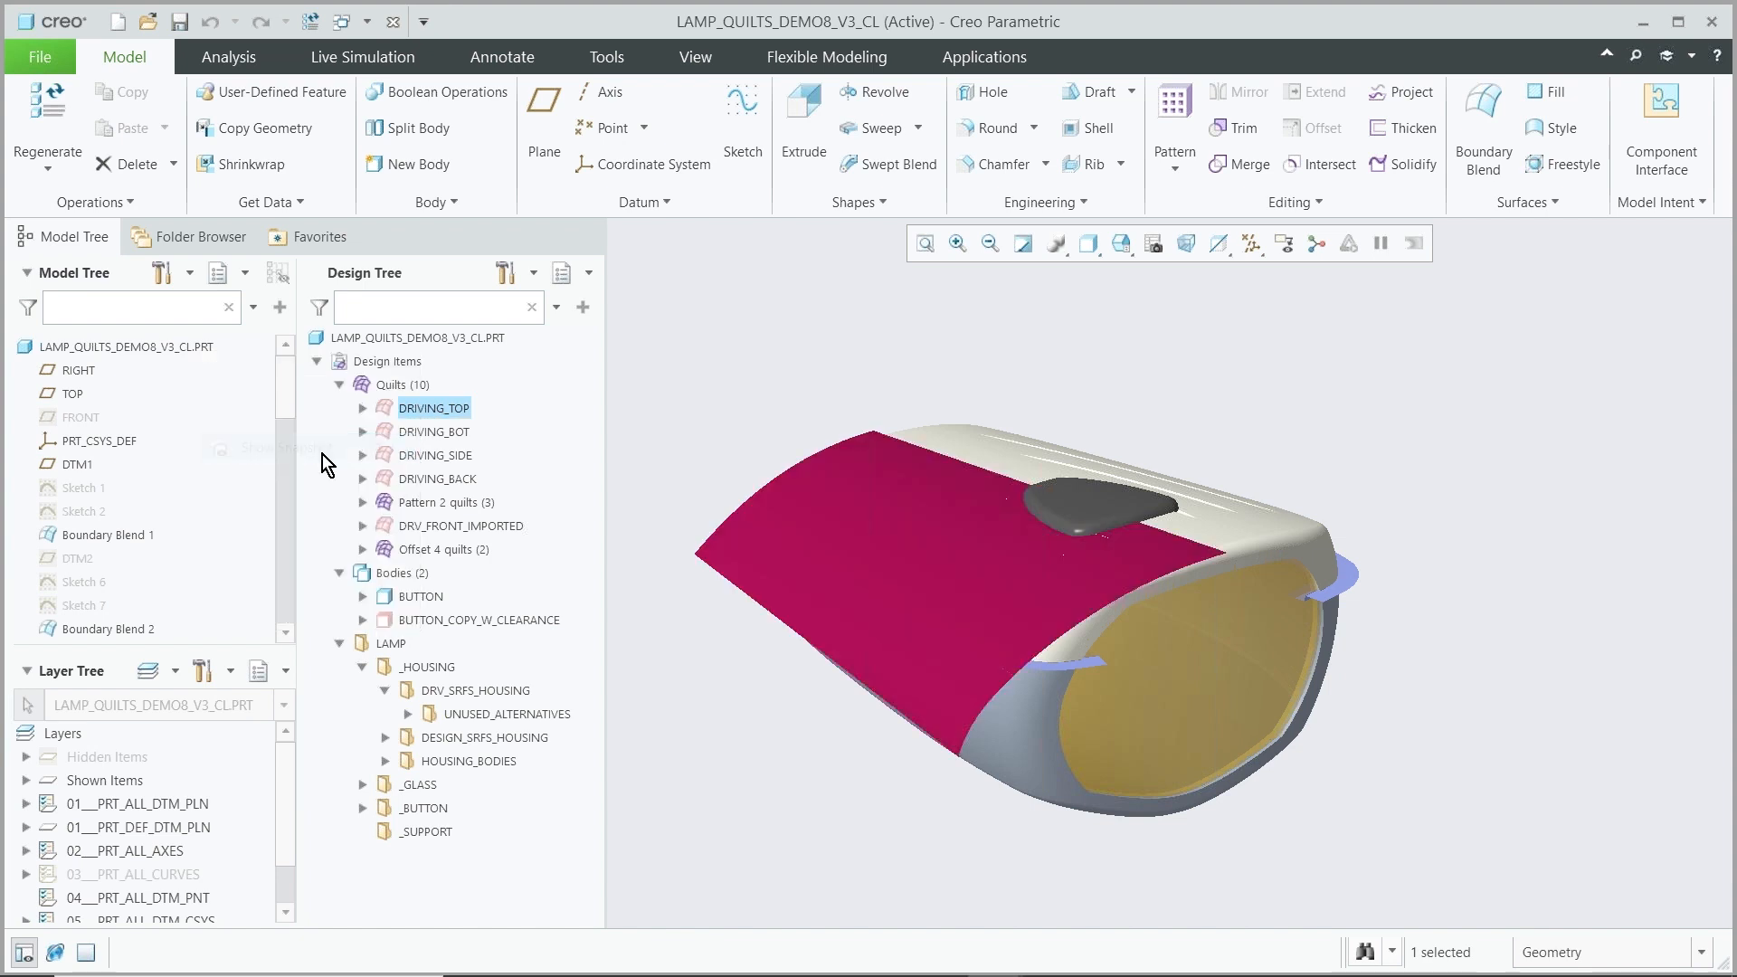
pyautogui.click(425, 433)
pyautogui.rightClick(423, 436)
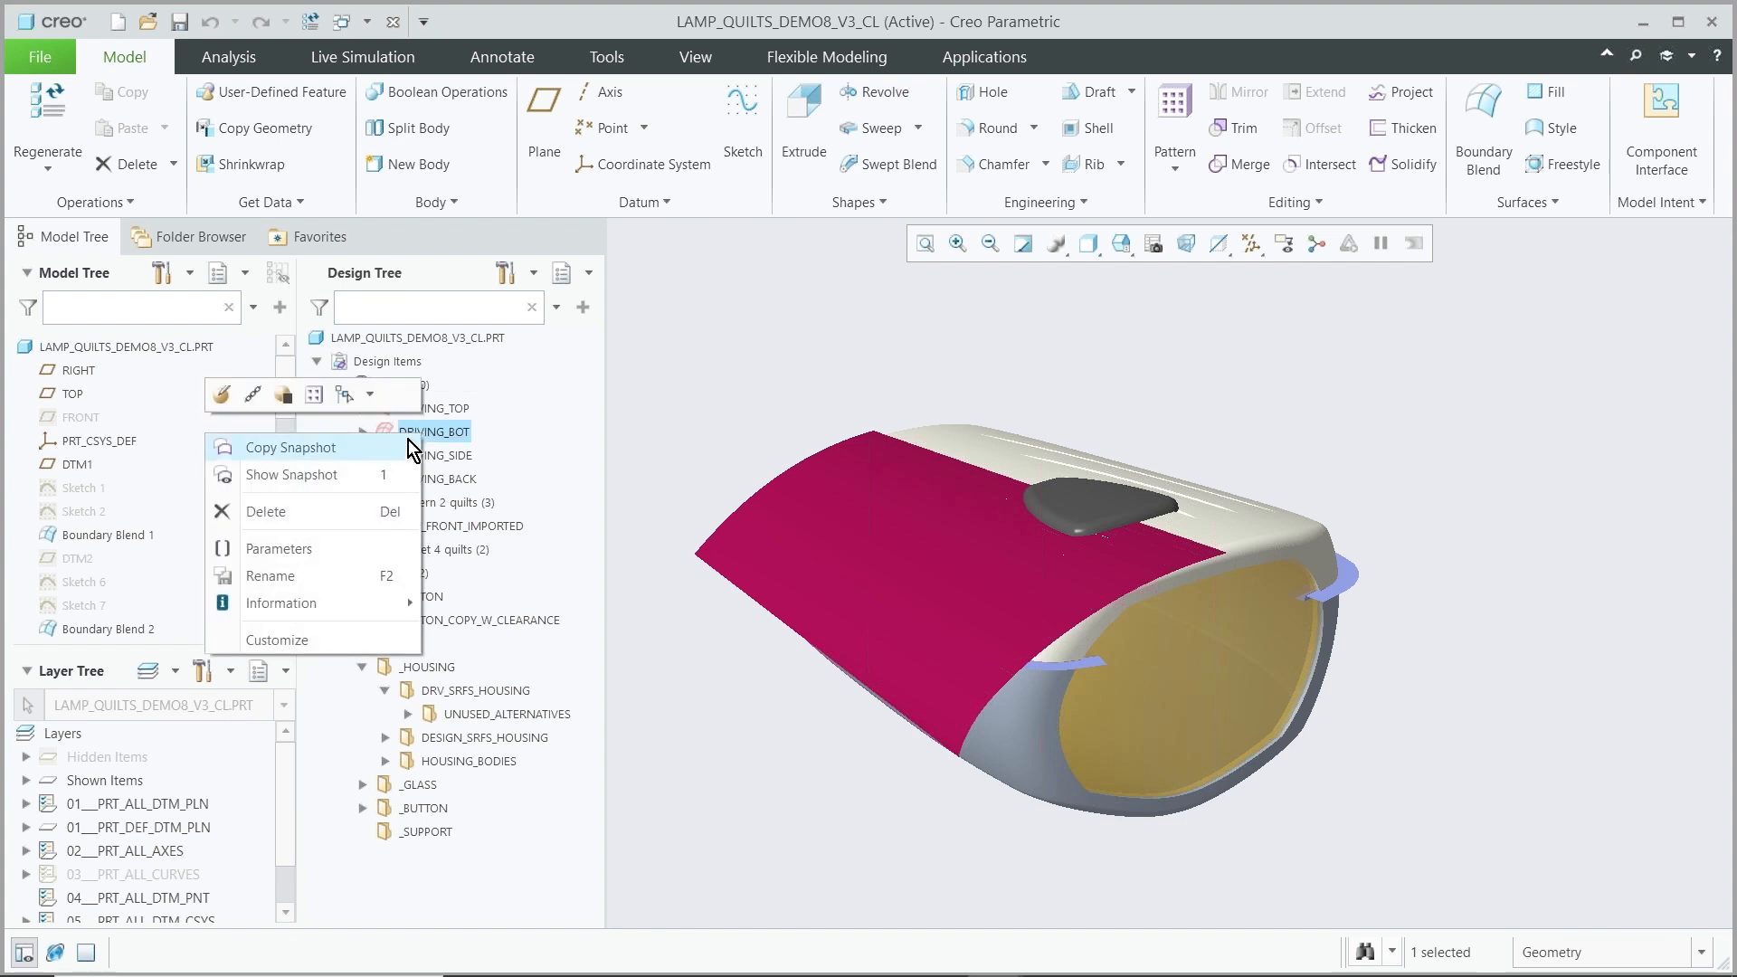
pyautogui.click(334, 476)
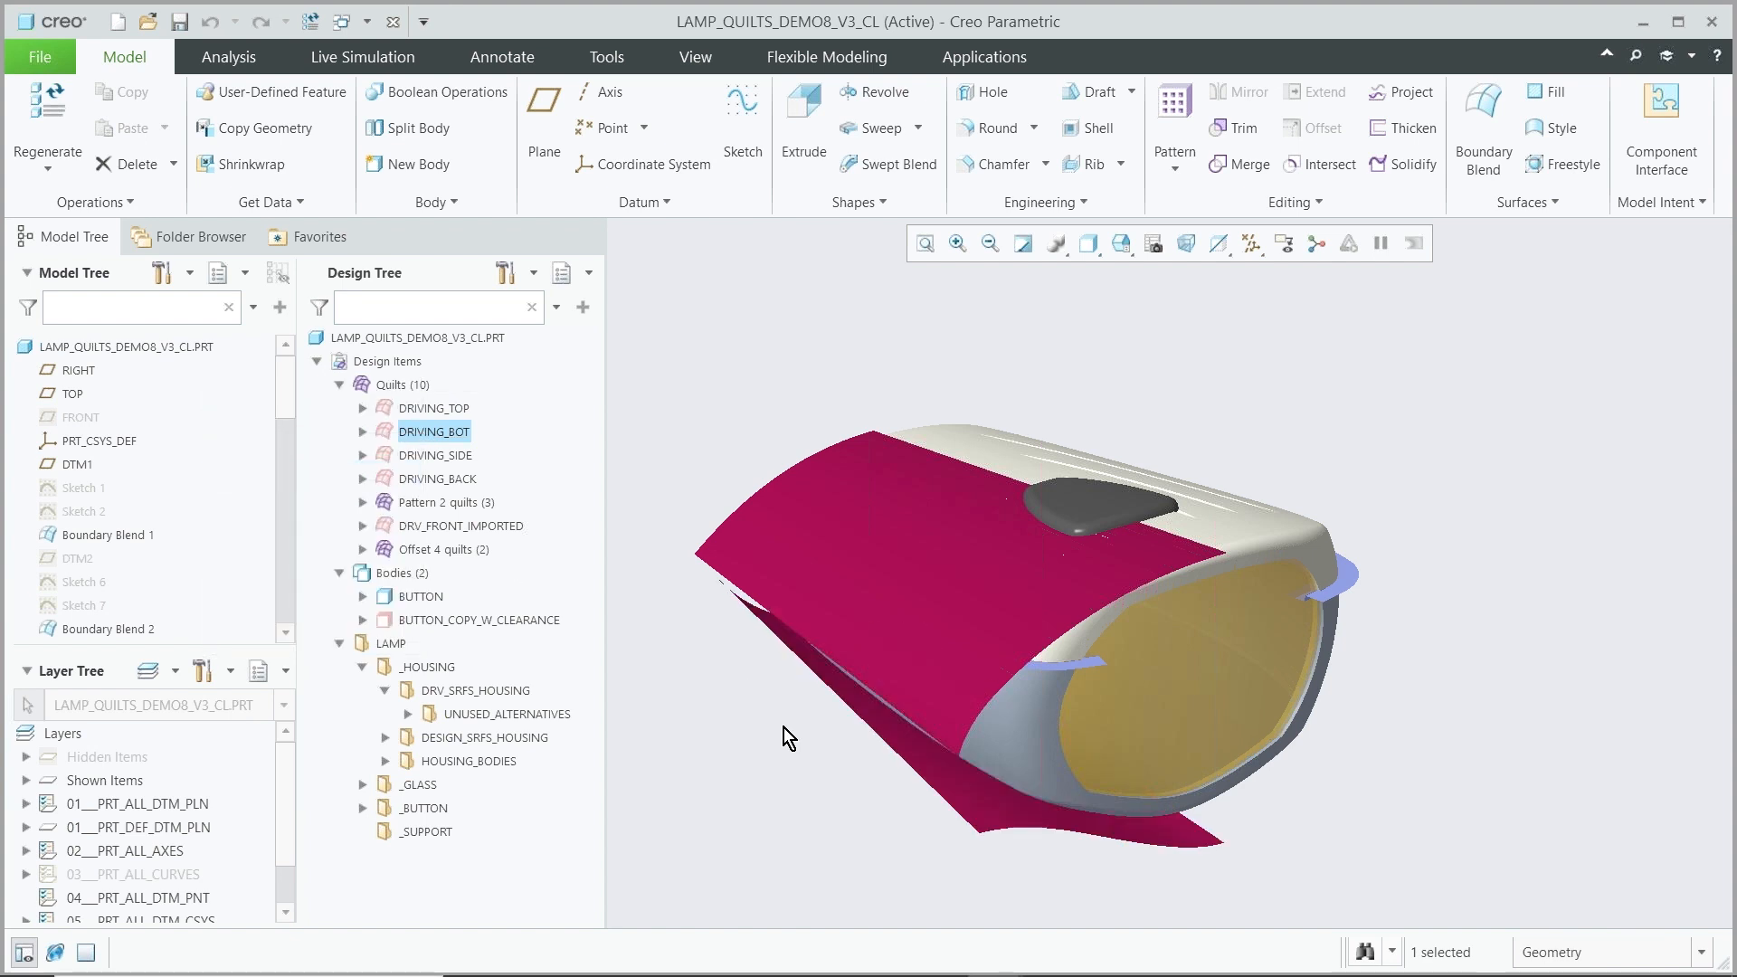
# Highlight the DRIVING_SIDE quilt in the model and clear the selection
pyautogui.scroll(1, 784, 728)
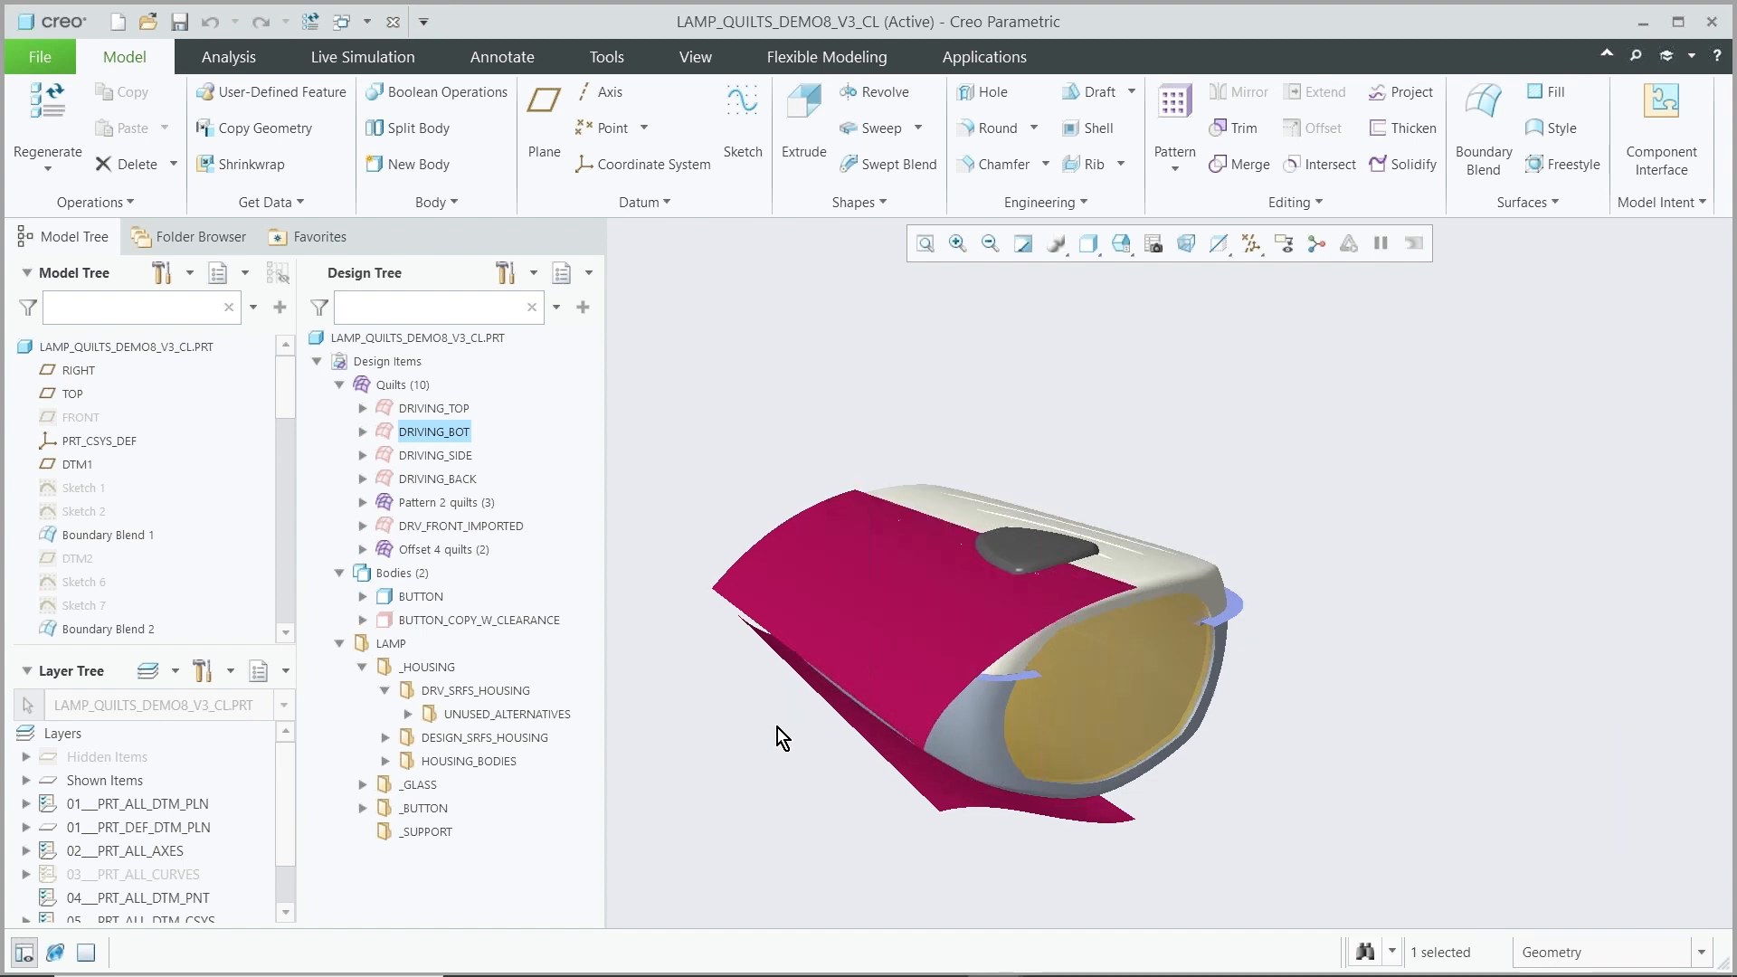
pyautogui.click(447, 461)
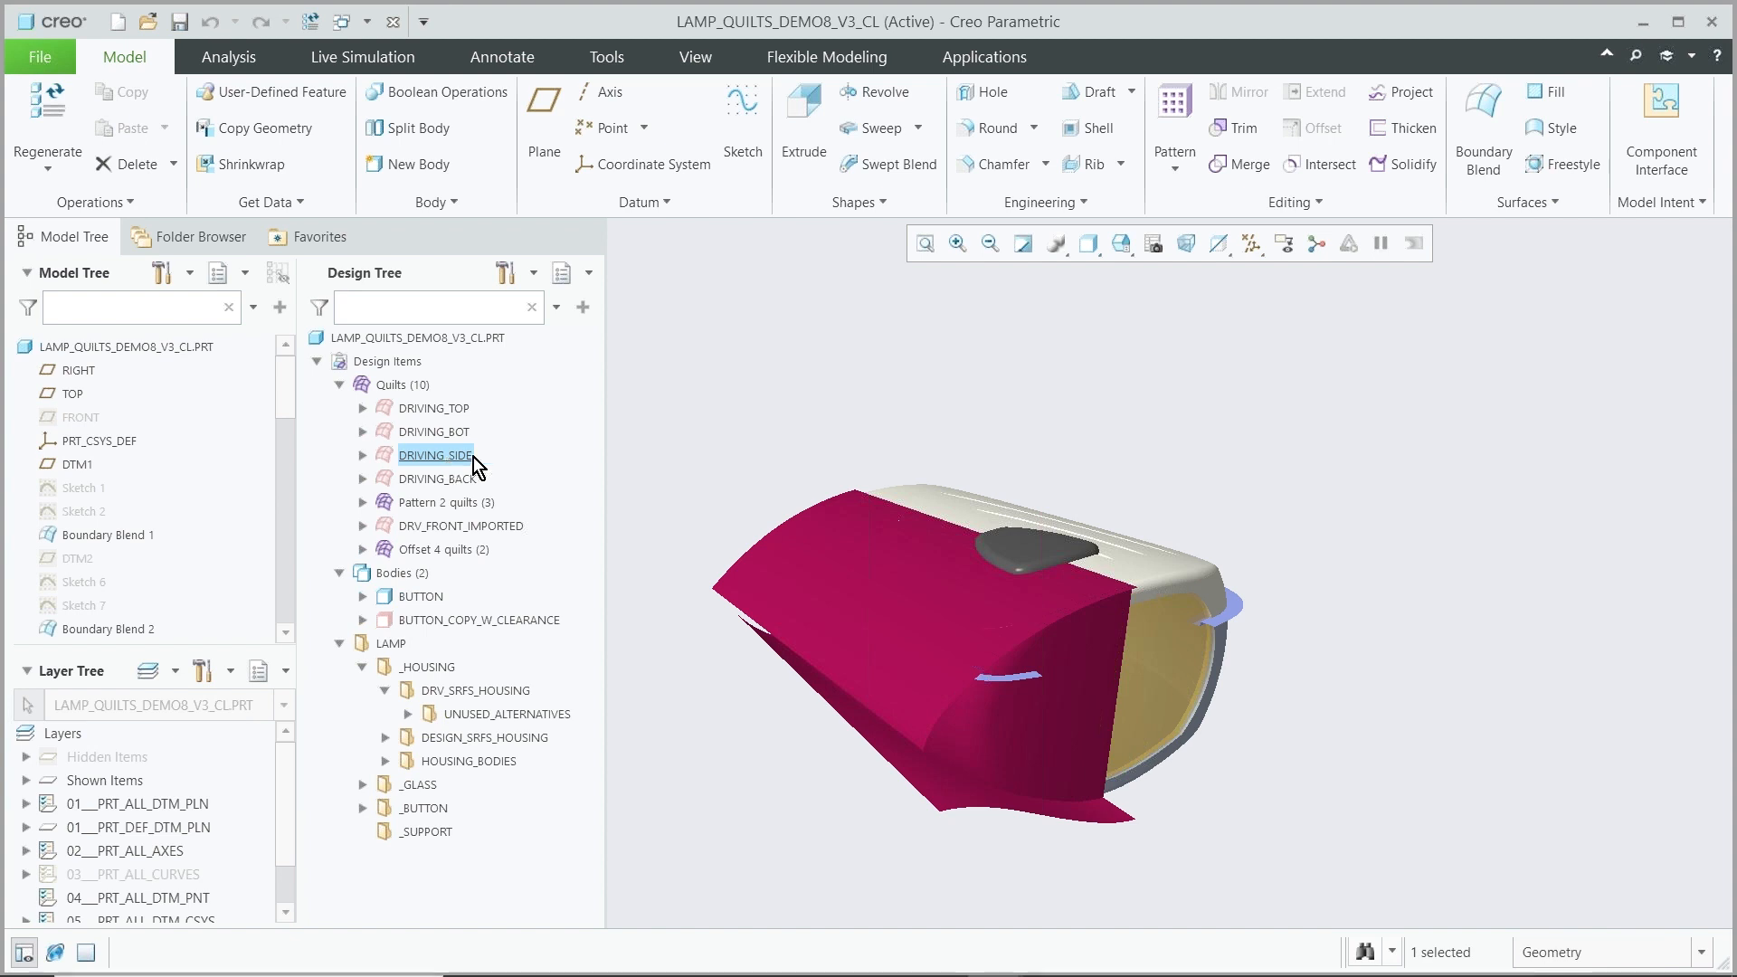
pyautogui.click(732, 451)
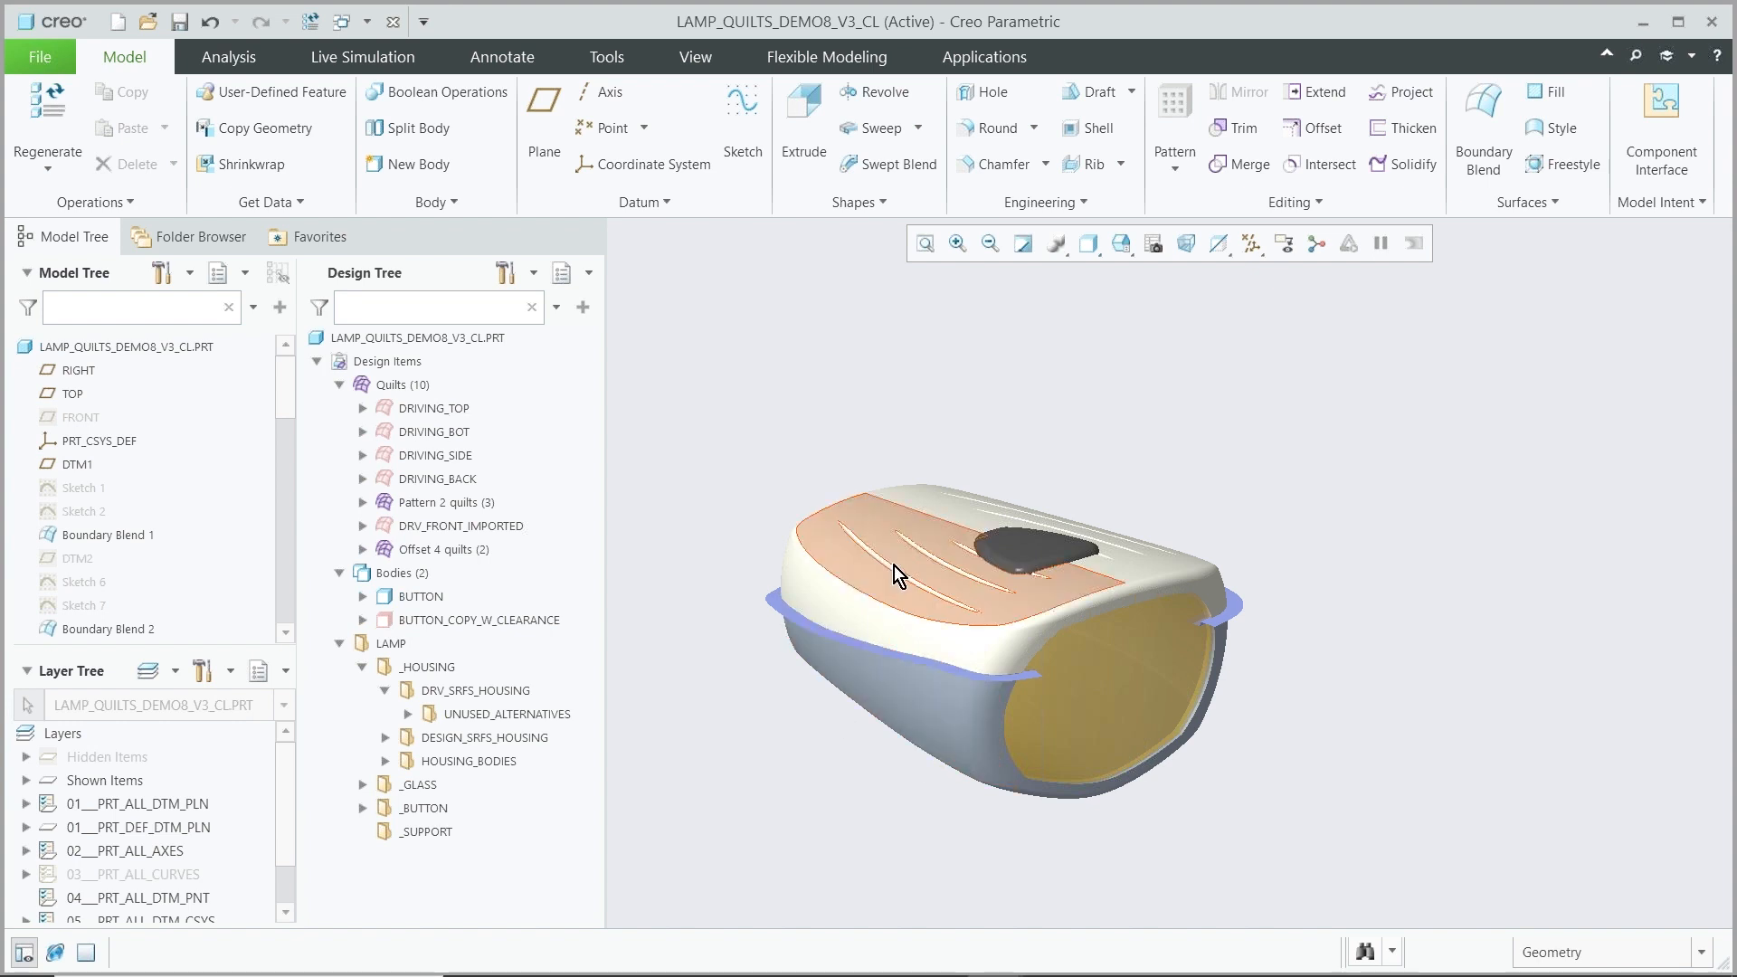
# Move the DRIVING_TOP, DRIVING_BOT, DRIVING_SIDE, DRIVING_BACK and DRV_FRONT_IMPORTED quilts into the DRV_SRFS_HOUSING folder
pyautogui.click(421, 407)
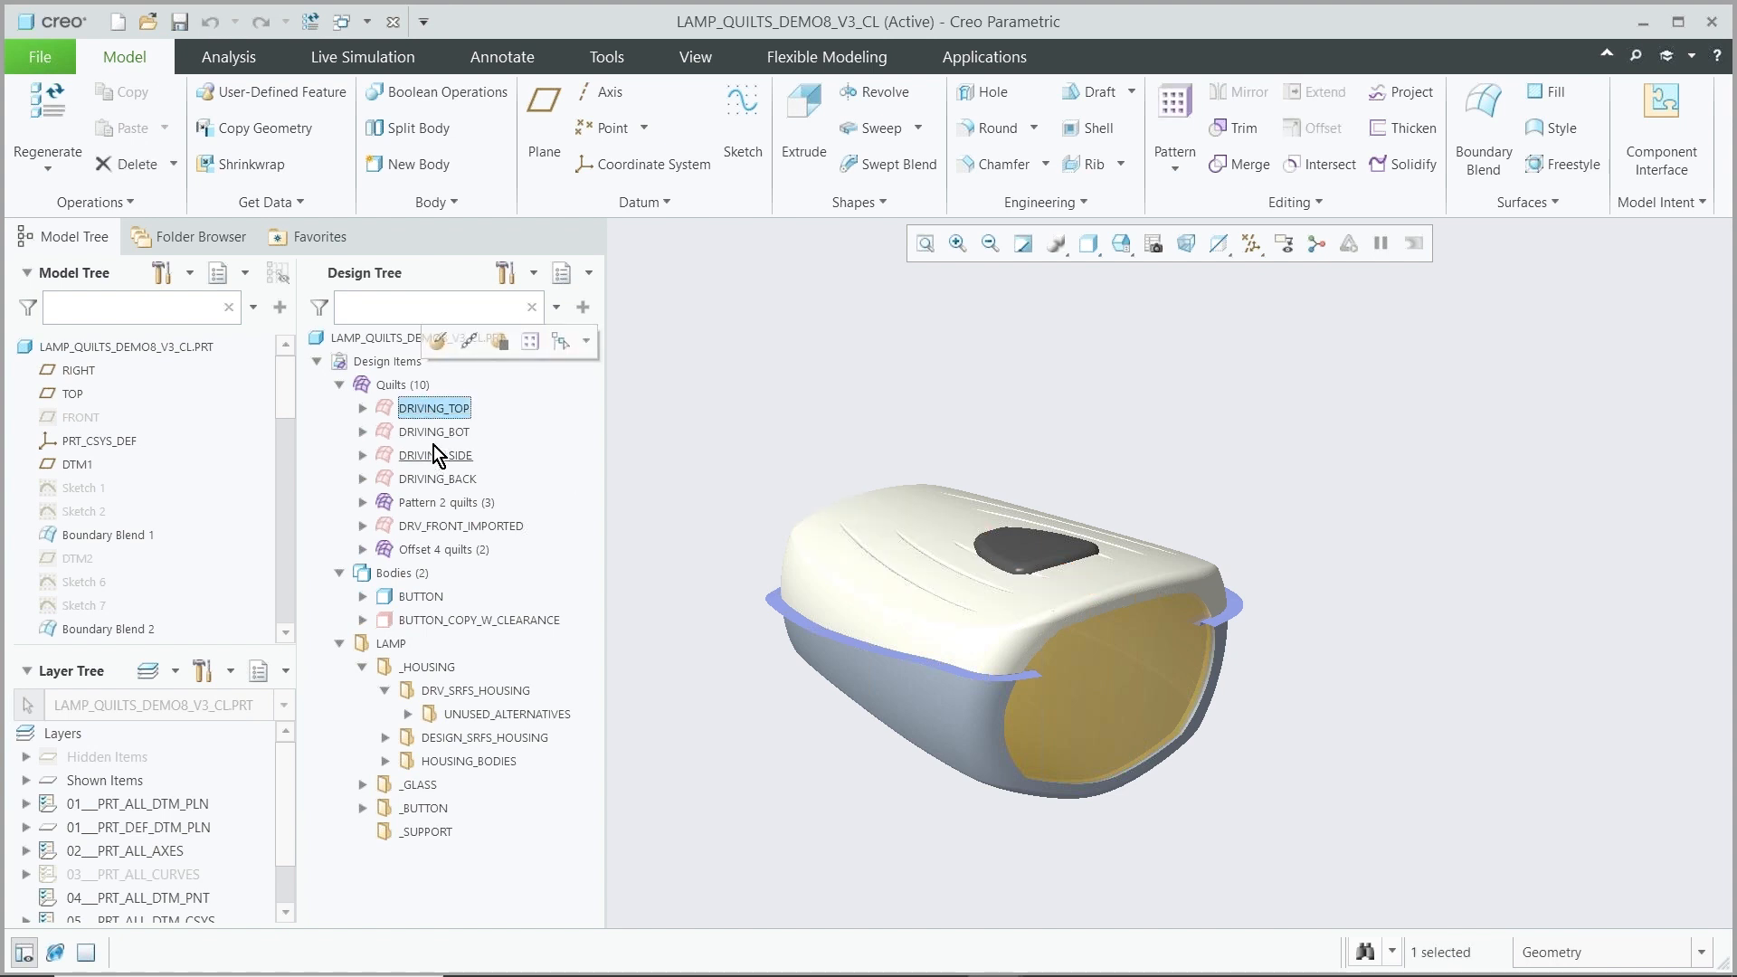
pyautogui.keyDown('ctrl'); pyautogui.click(432, 440); pyautogui.keyUp('ctrl')
pyautogui.keyDown('ctrl'); pyautogui.click(432, 463); pyautogui.keyUp('ctrl')
pyautogui.keyDown('ctrl'); pyautogui.click(434, 480); pyautogui.keyUp('ctrl')
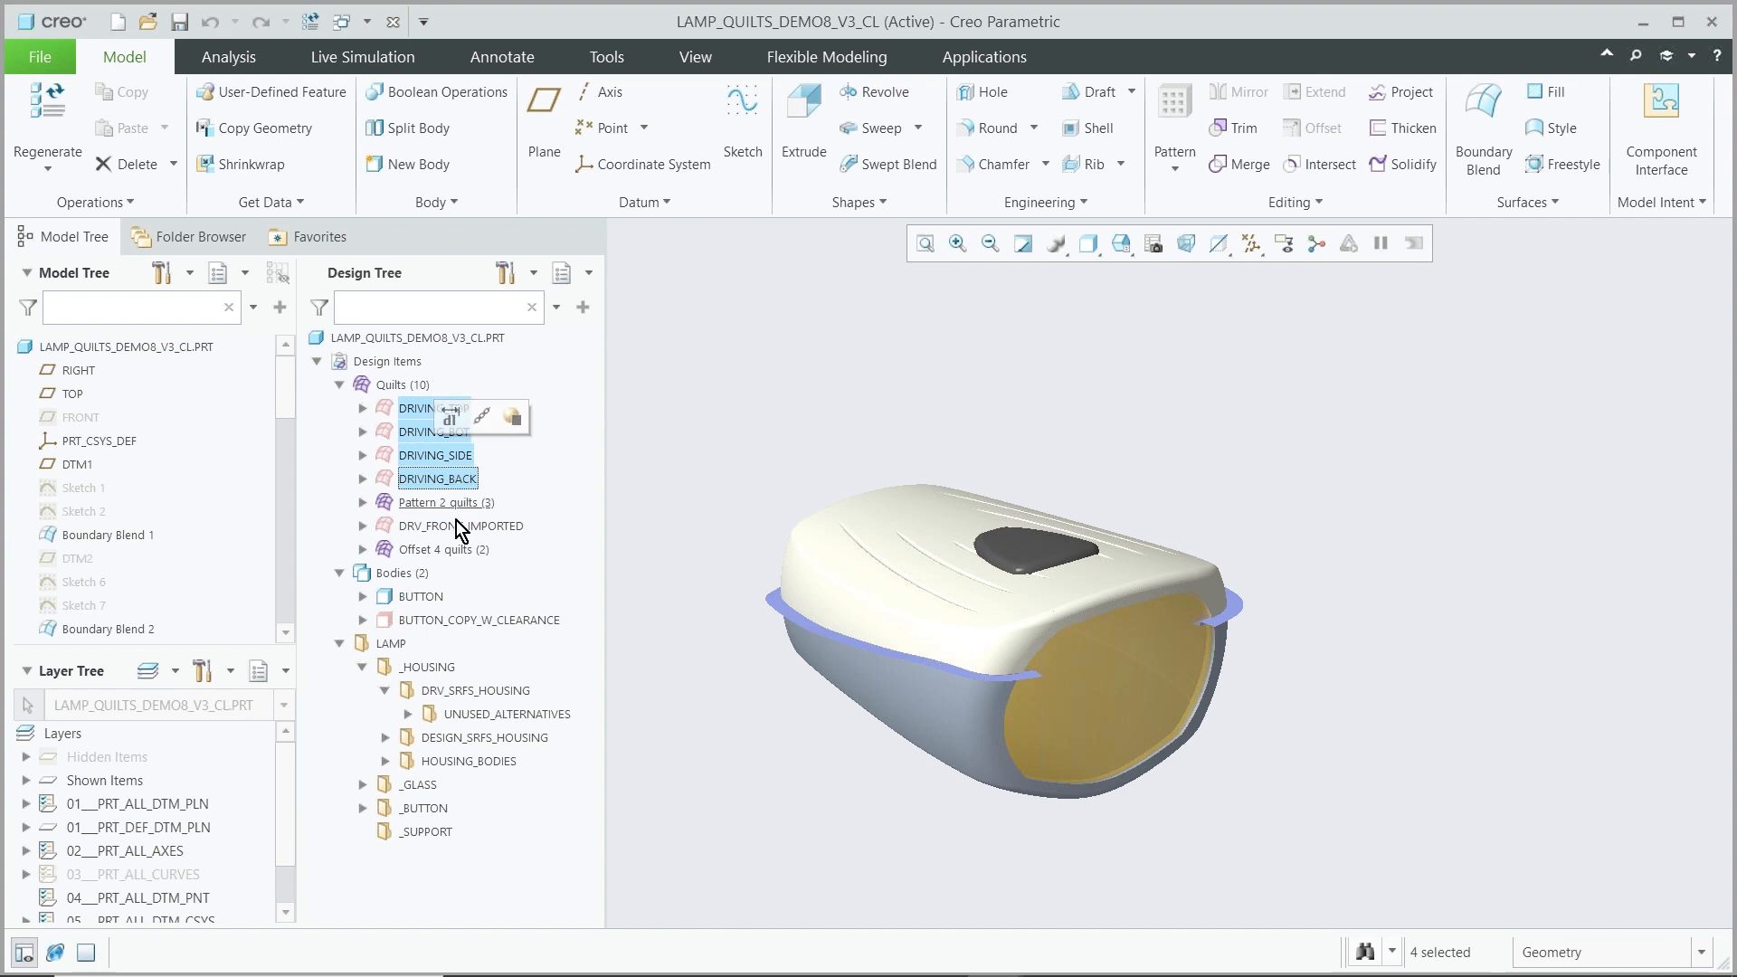
pyautogui.keyDown('ctrl'); pyautogui.click(452, 527); pyautogui.keyUp('ctrl')
pyautogui.moveTo(432, 452); pyautogui.dragTo(465, 689)
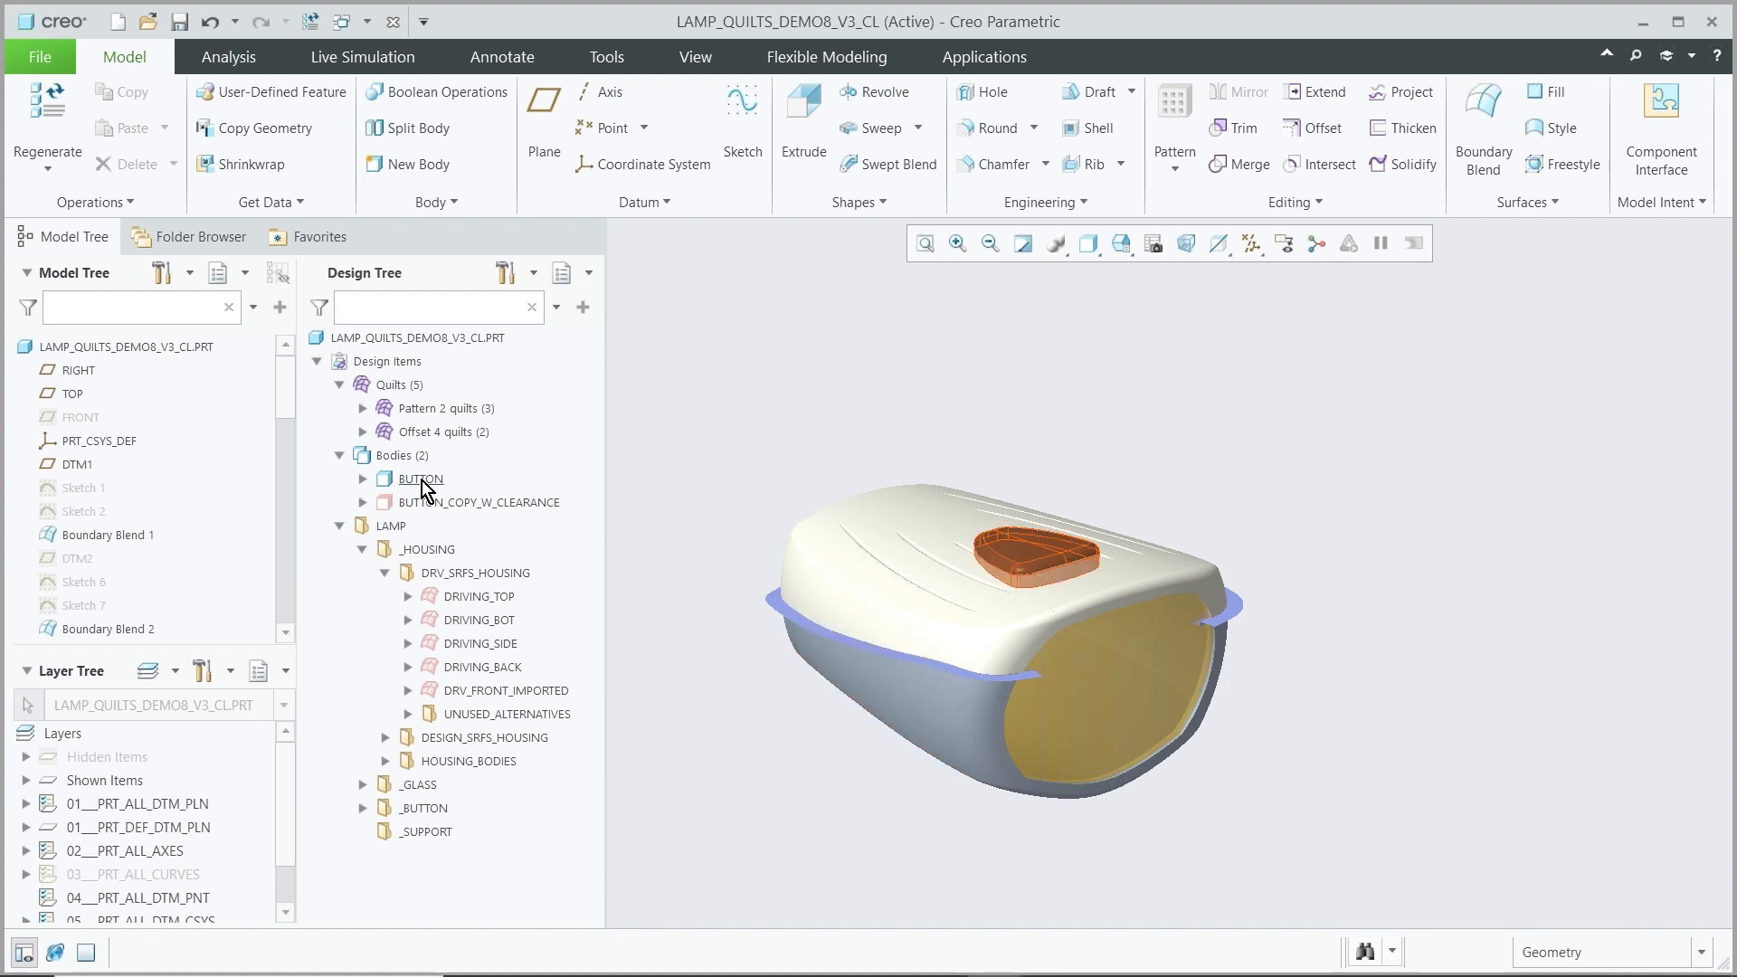
# Move the BUTTON and BUTTON_COPY_W_CLEARANCE bodies into the _BUTTON folder
pyautogui.click(362, 808)
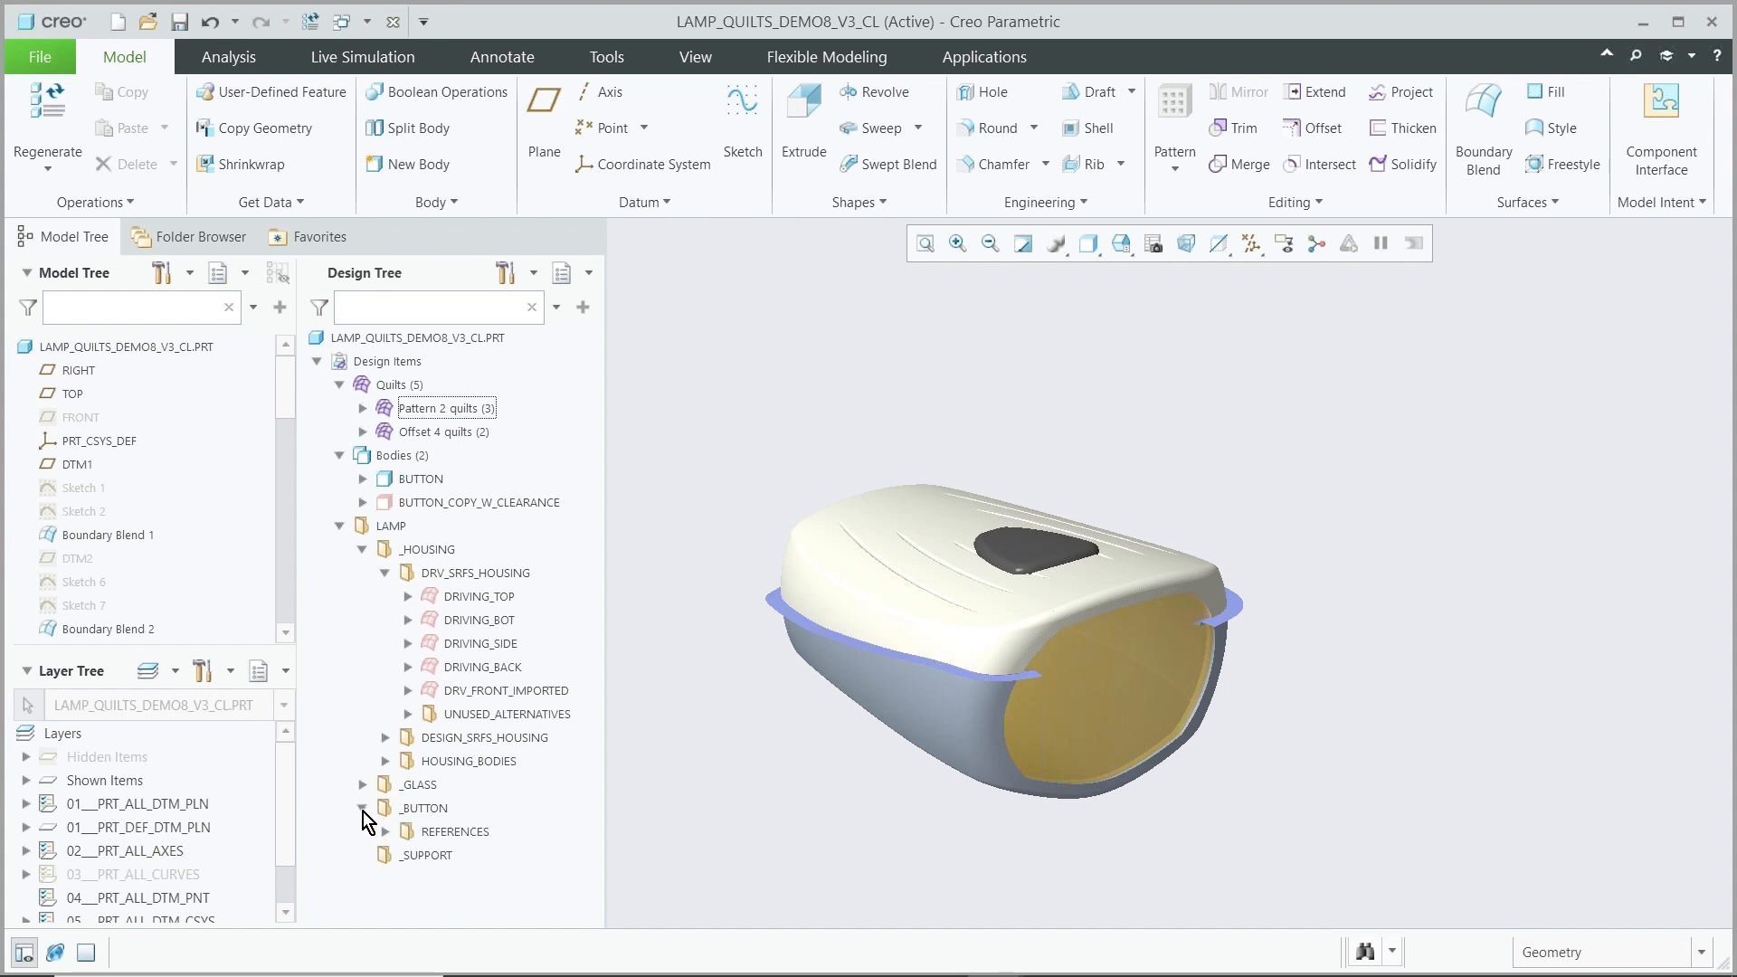
pyautogui.click(436, 502)
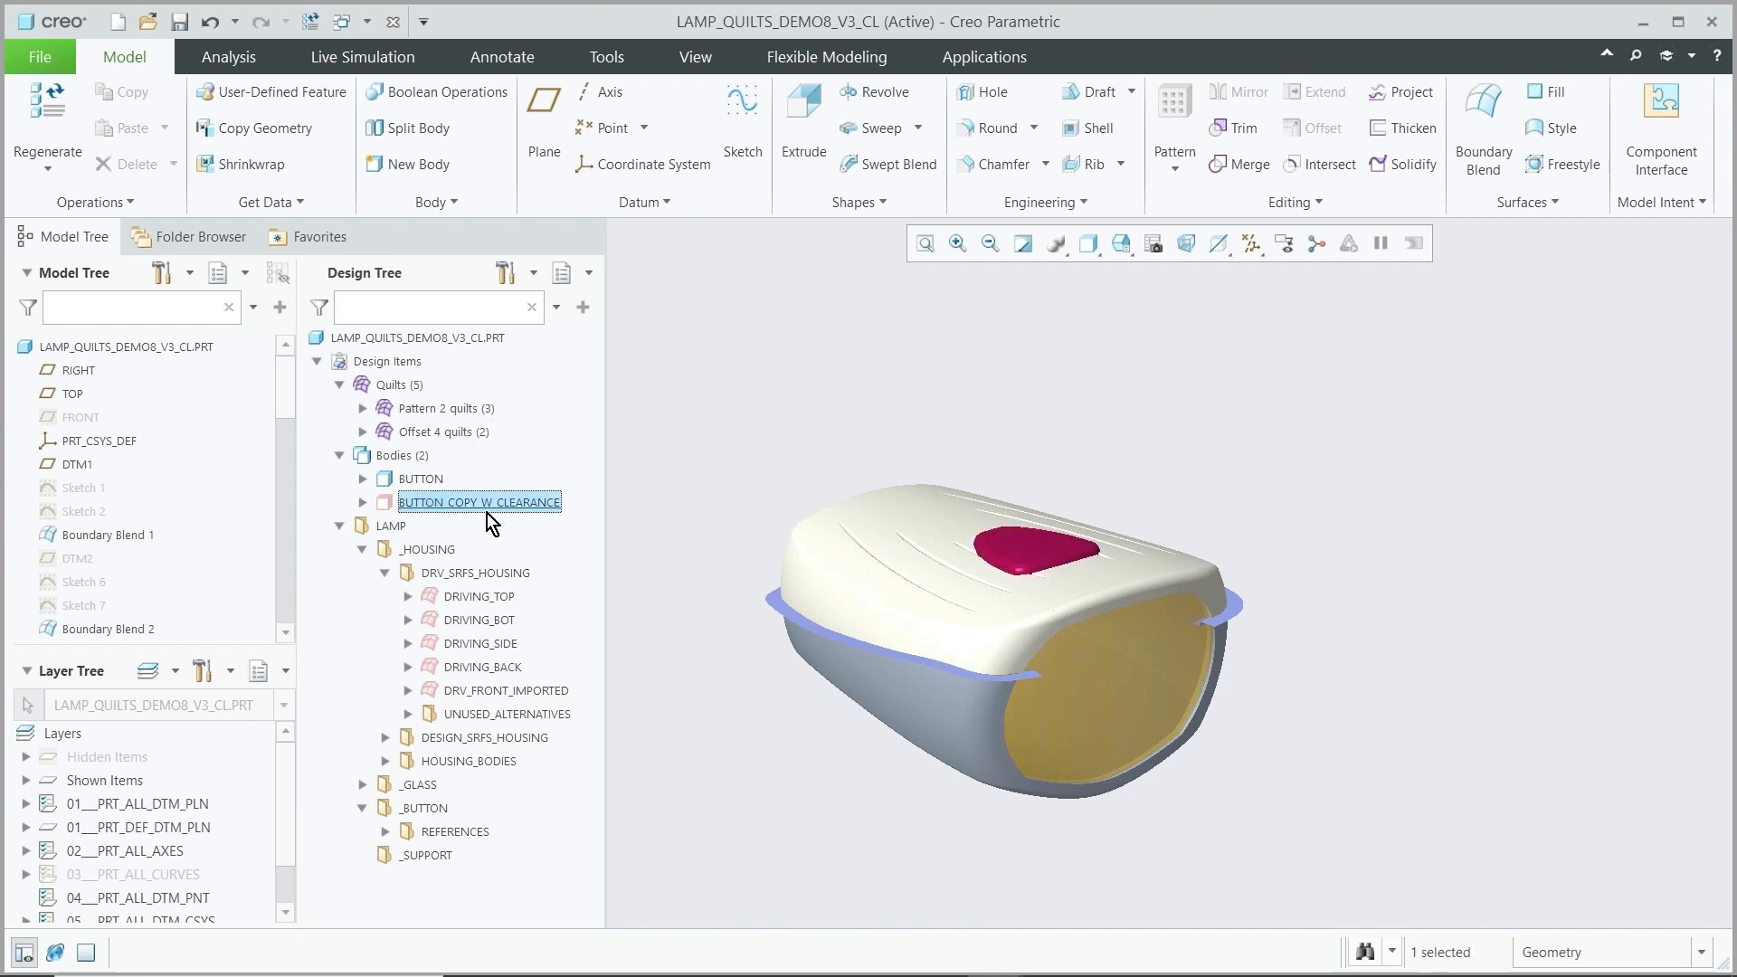
pyautogui.click(706, 460)
pyautogui.click(434, 481)
pyautogui.keyDown('ctrl'); pyautogui.click(436, 502); pyautogui.keyUp('ctrl')
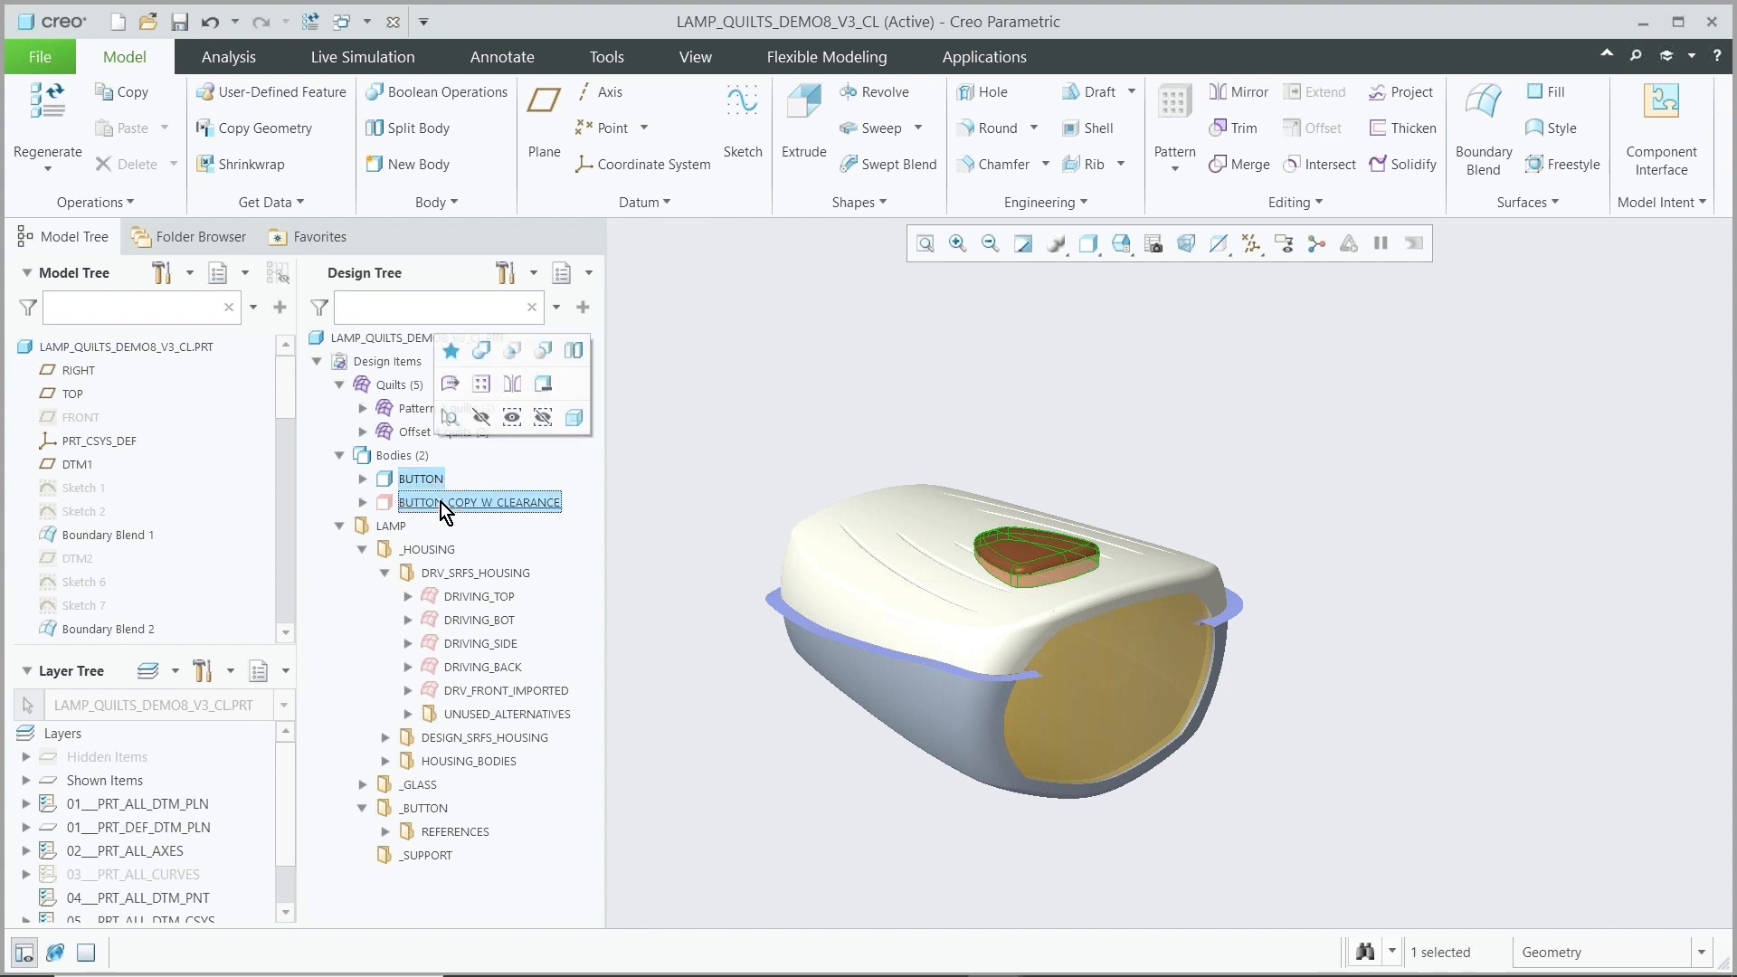
pyautogui.moveTo(432, 479); pyautogui.dragTo(426, 813)
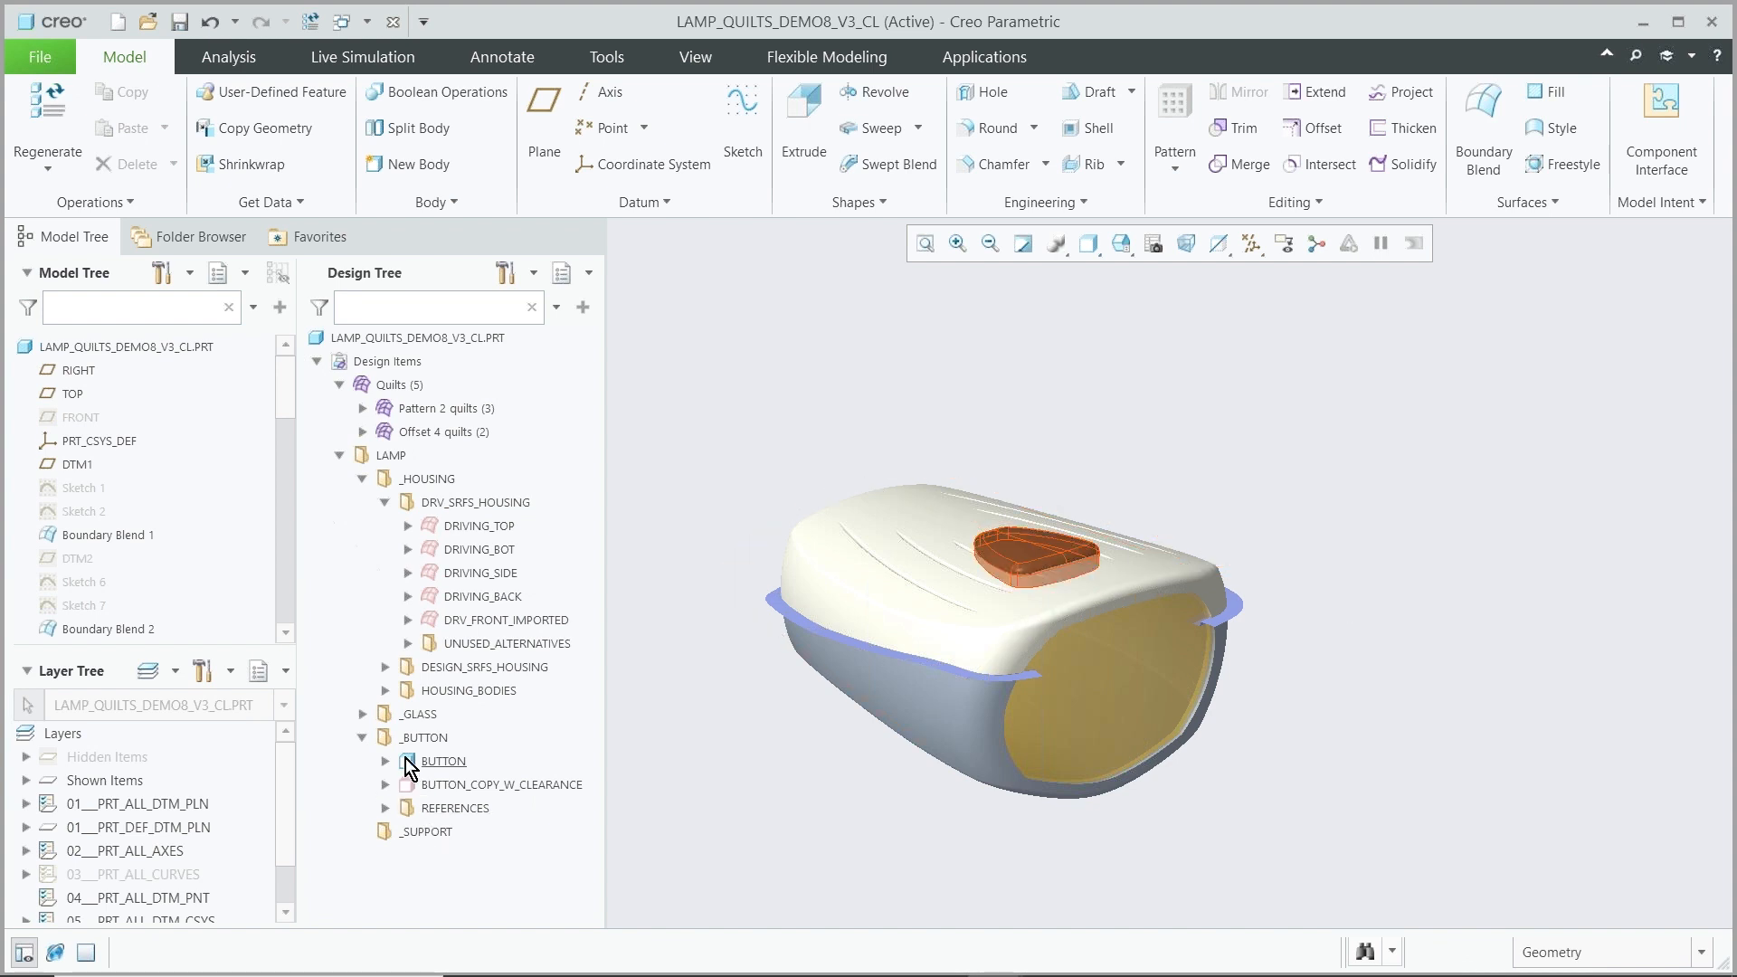
# Collapse the _BUTTON folder and inspect the individual quilts of Pattern 2 quilts
pyautogui.click(363, 738)
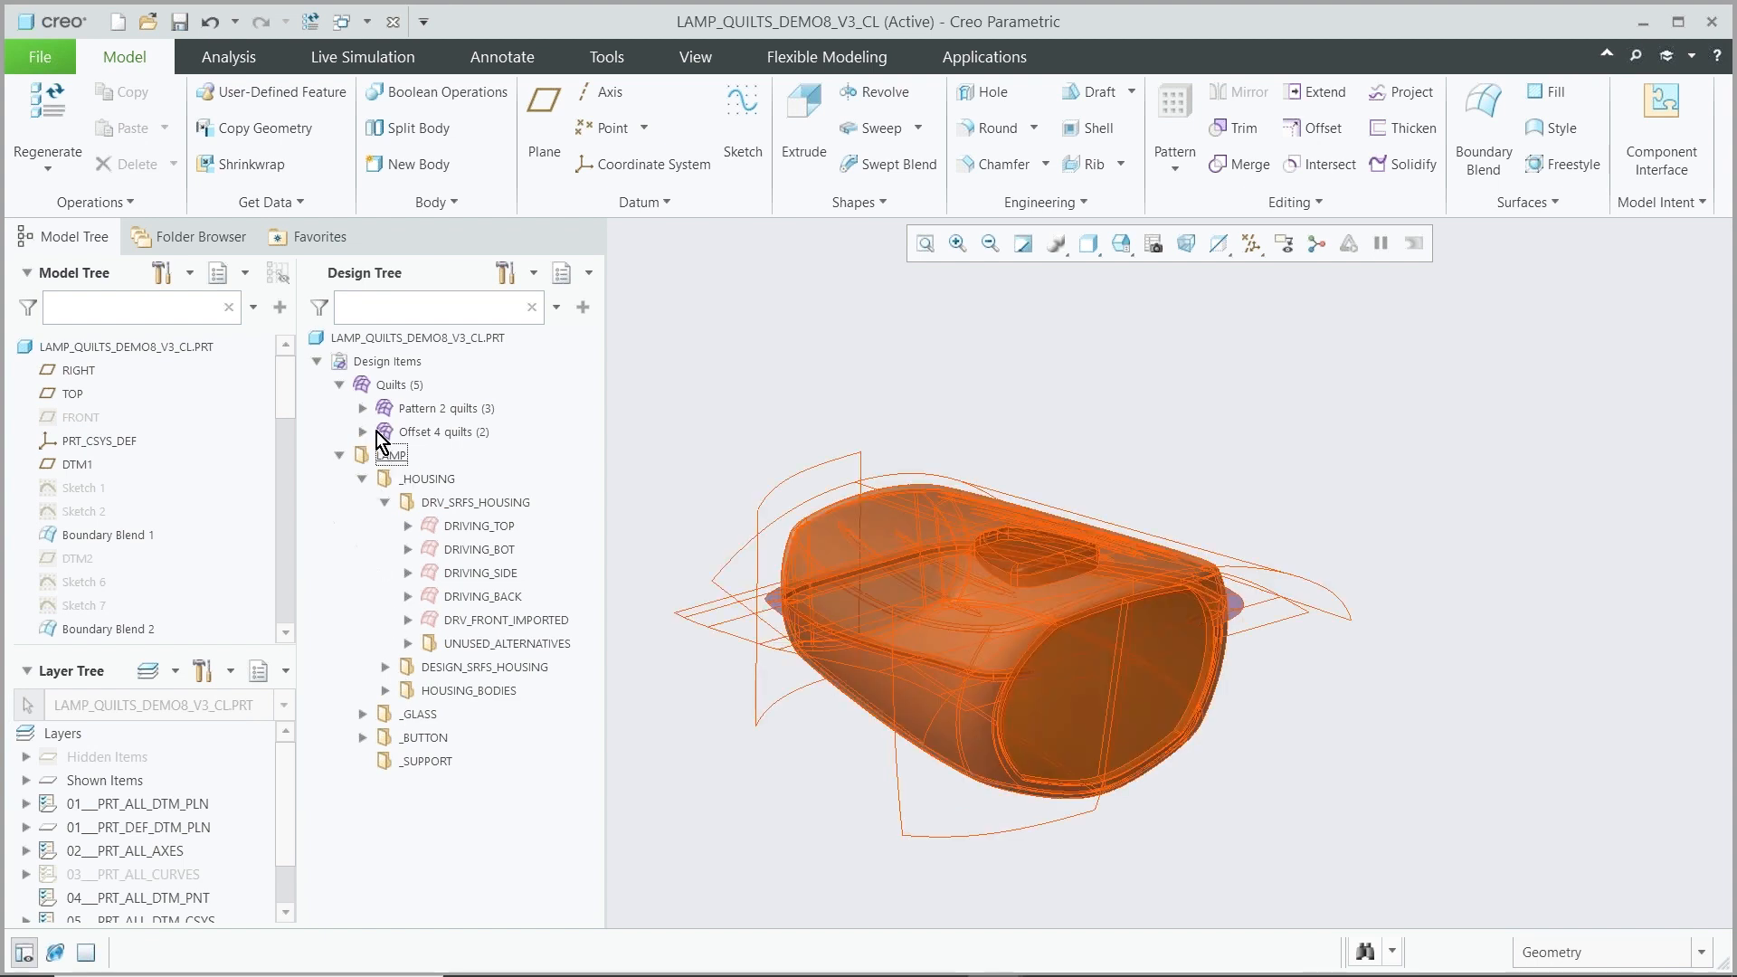
pyautogui.click(363, 408)
pyautogui.click(436, 433)
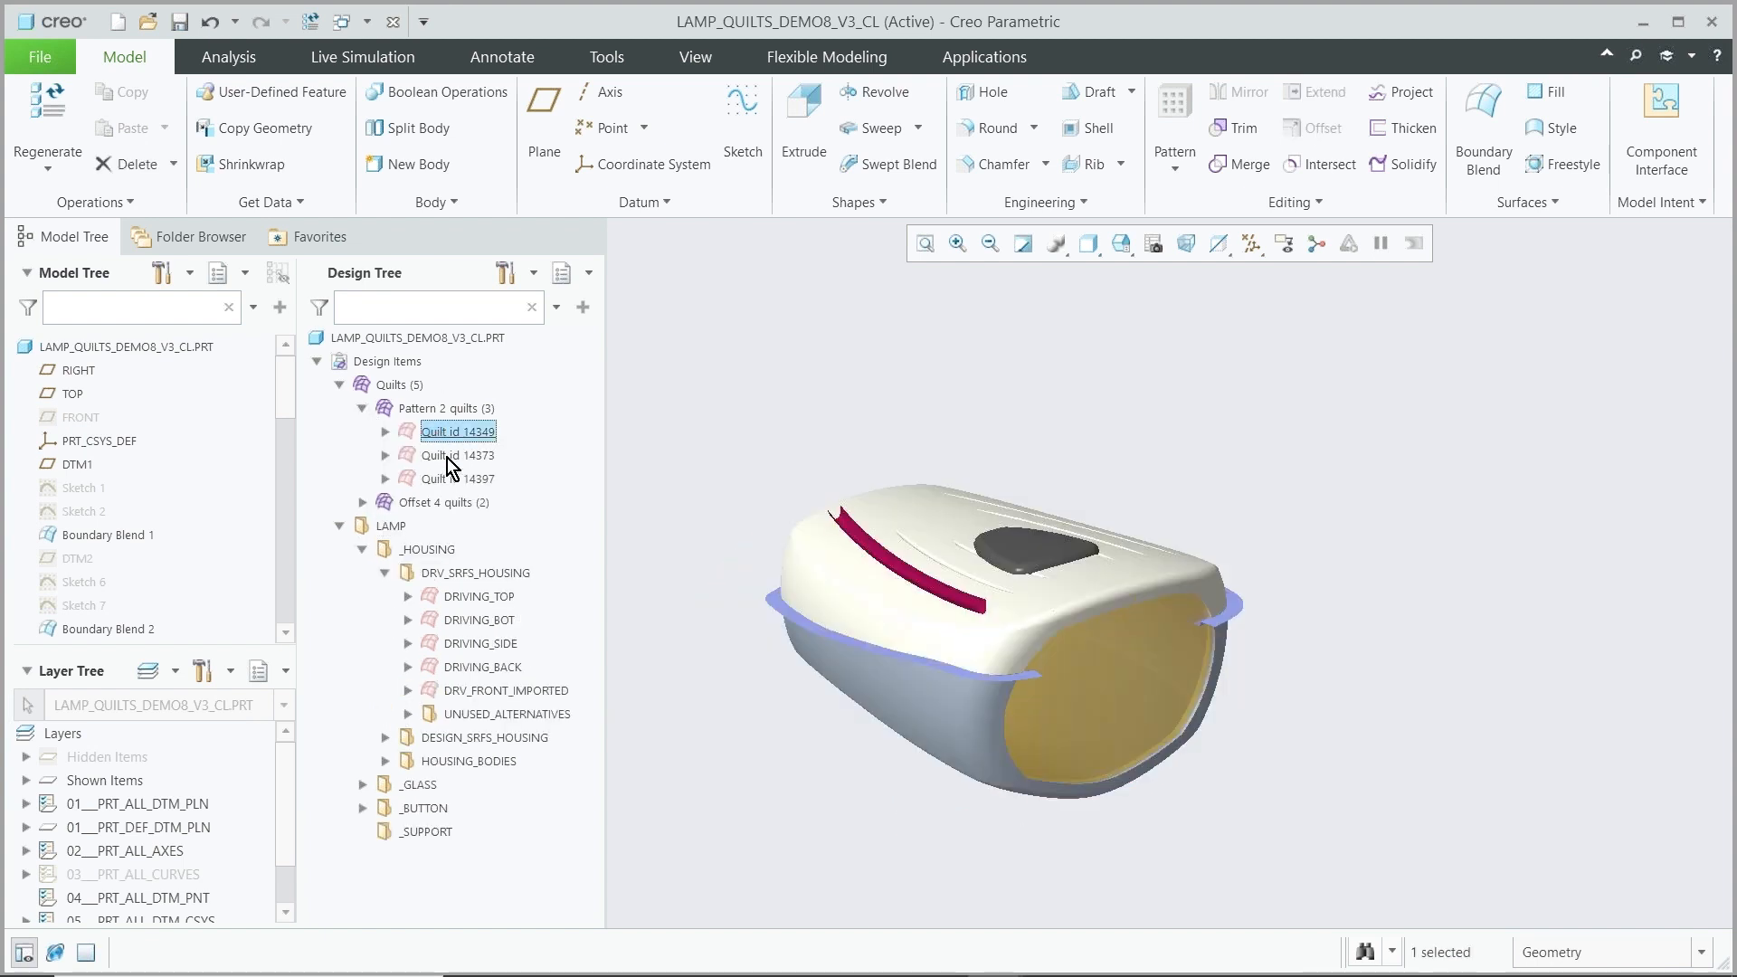
pyautogui.click(448, 478)
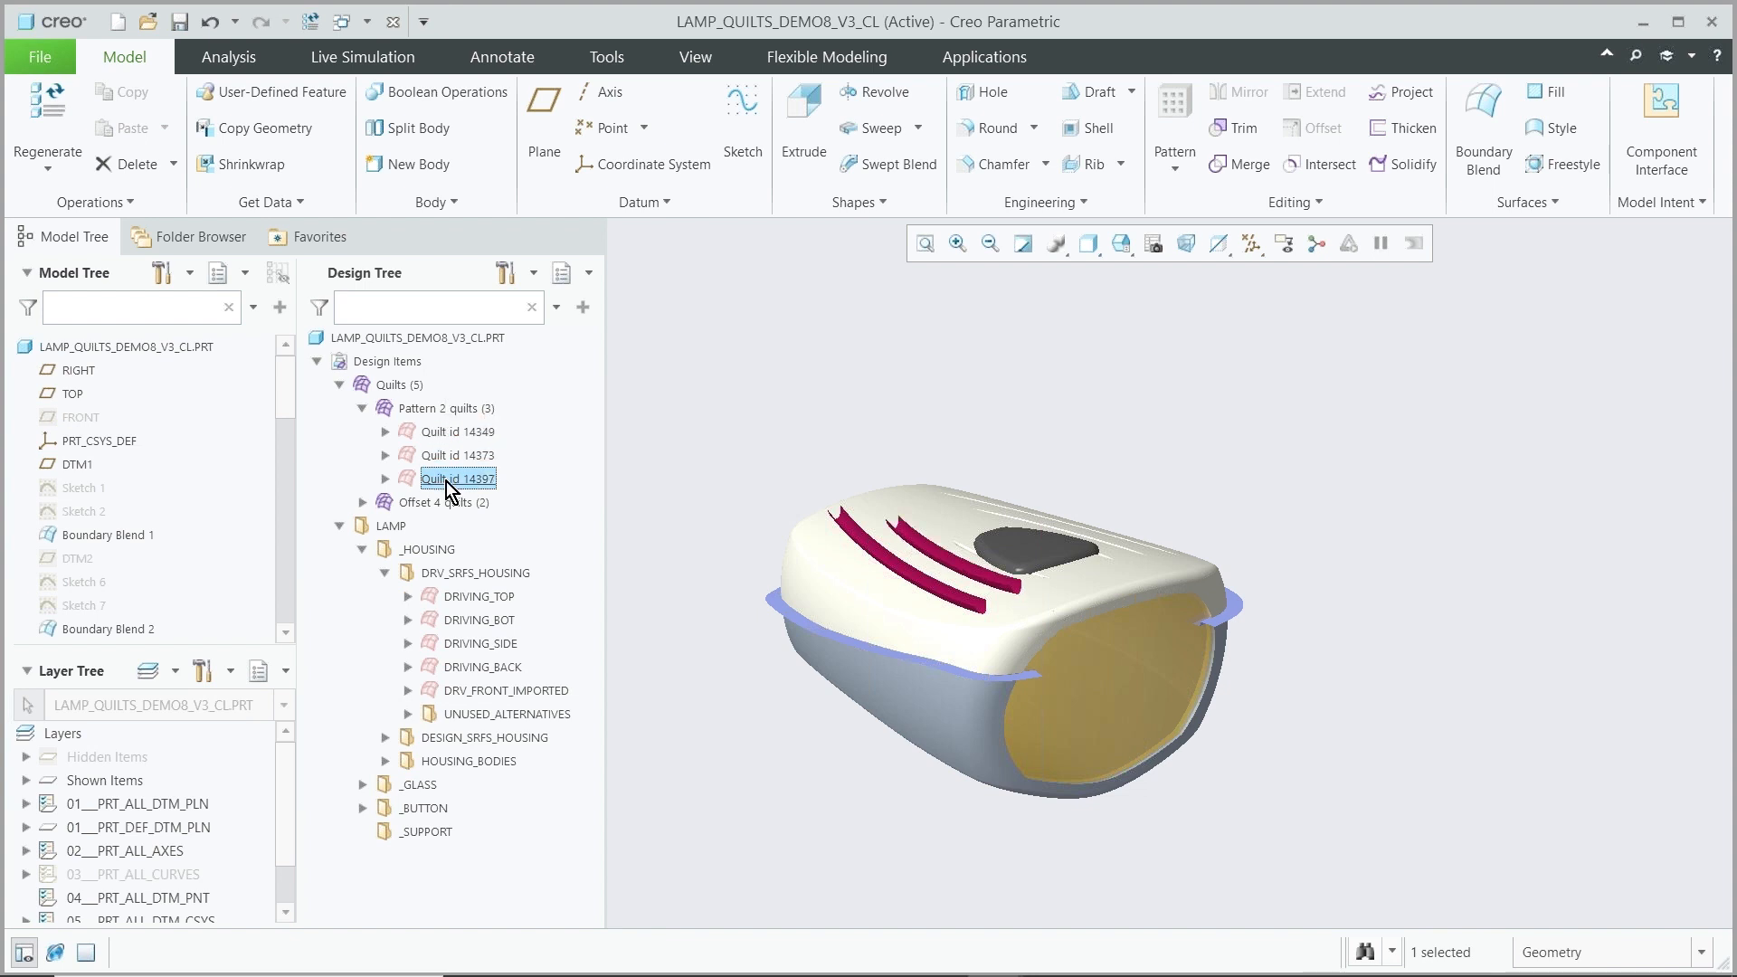
pyautogui.click(716, 426)
# Create a custom group under _HOUSING, rename it GROOVES, and move Pattern 2 quilts into it
pyautogui.click(439, 550)
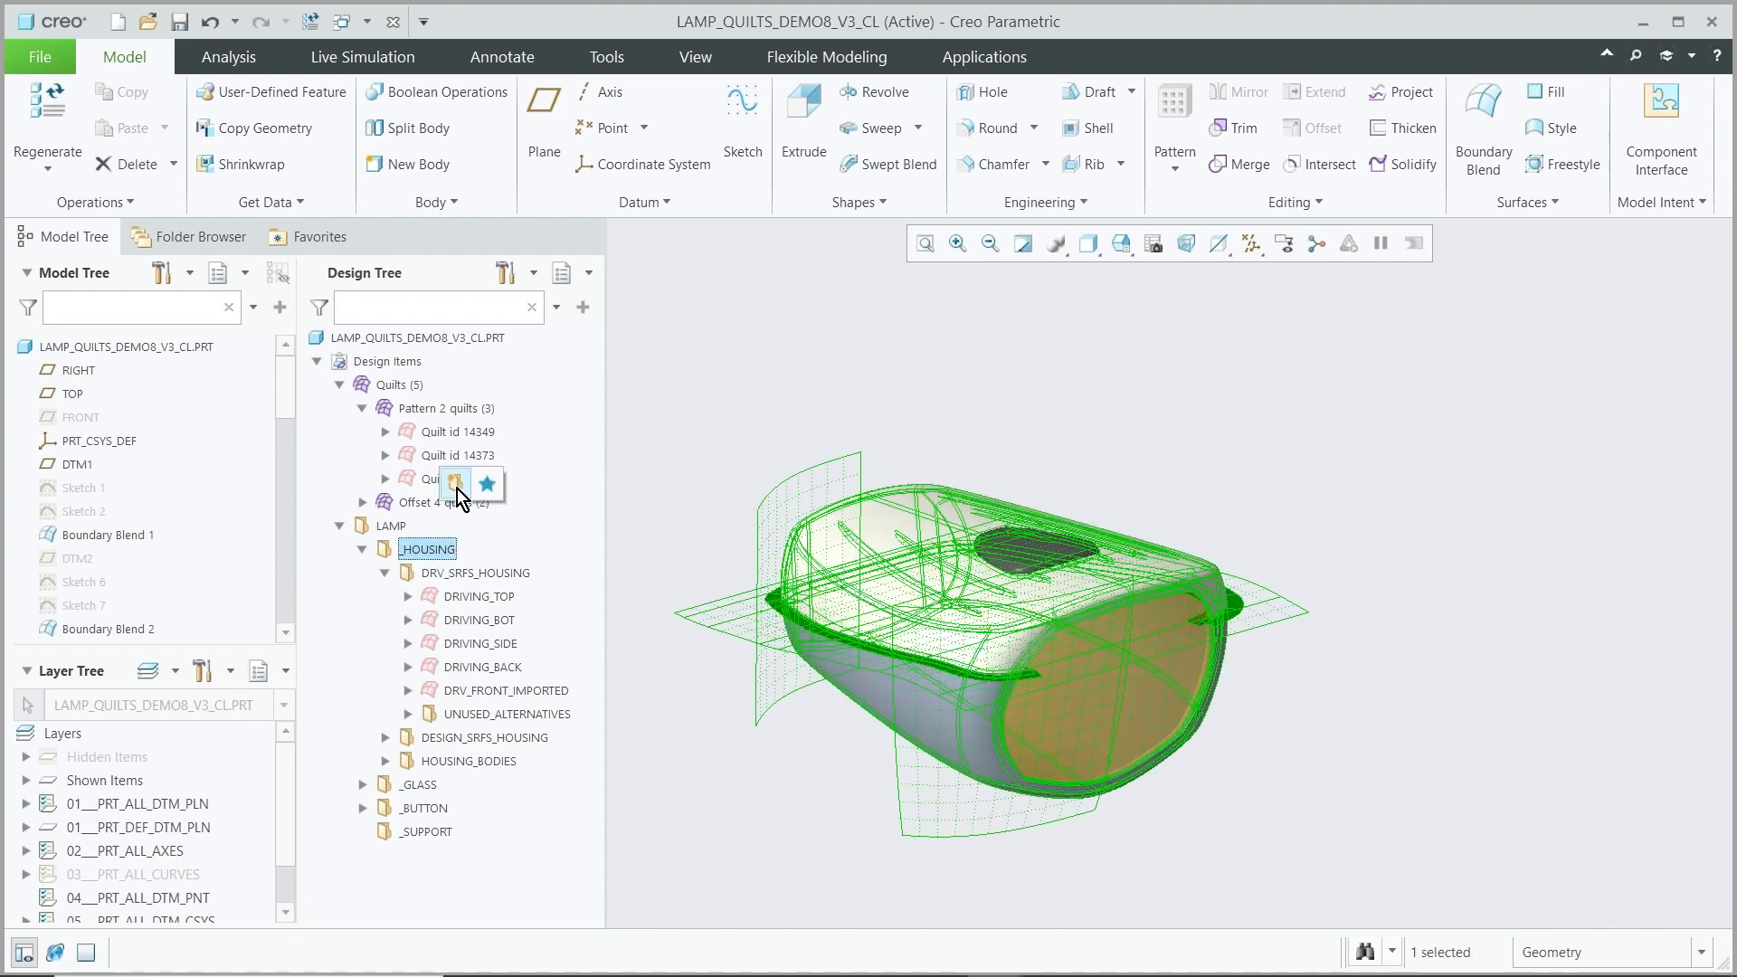
pyautogui.click(456, 485)
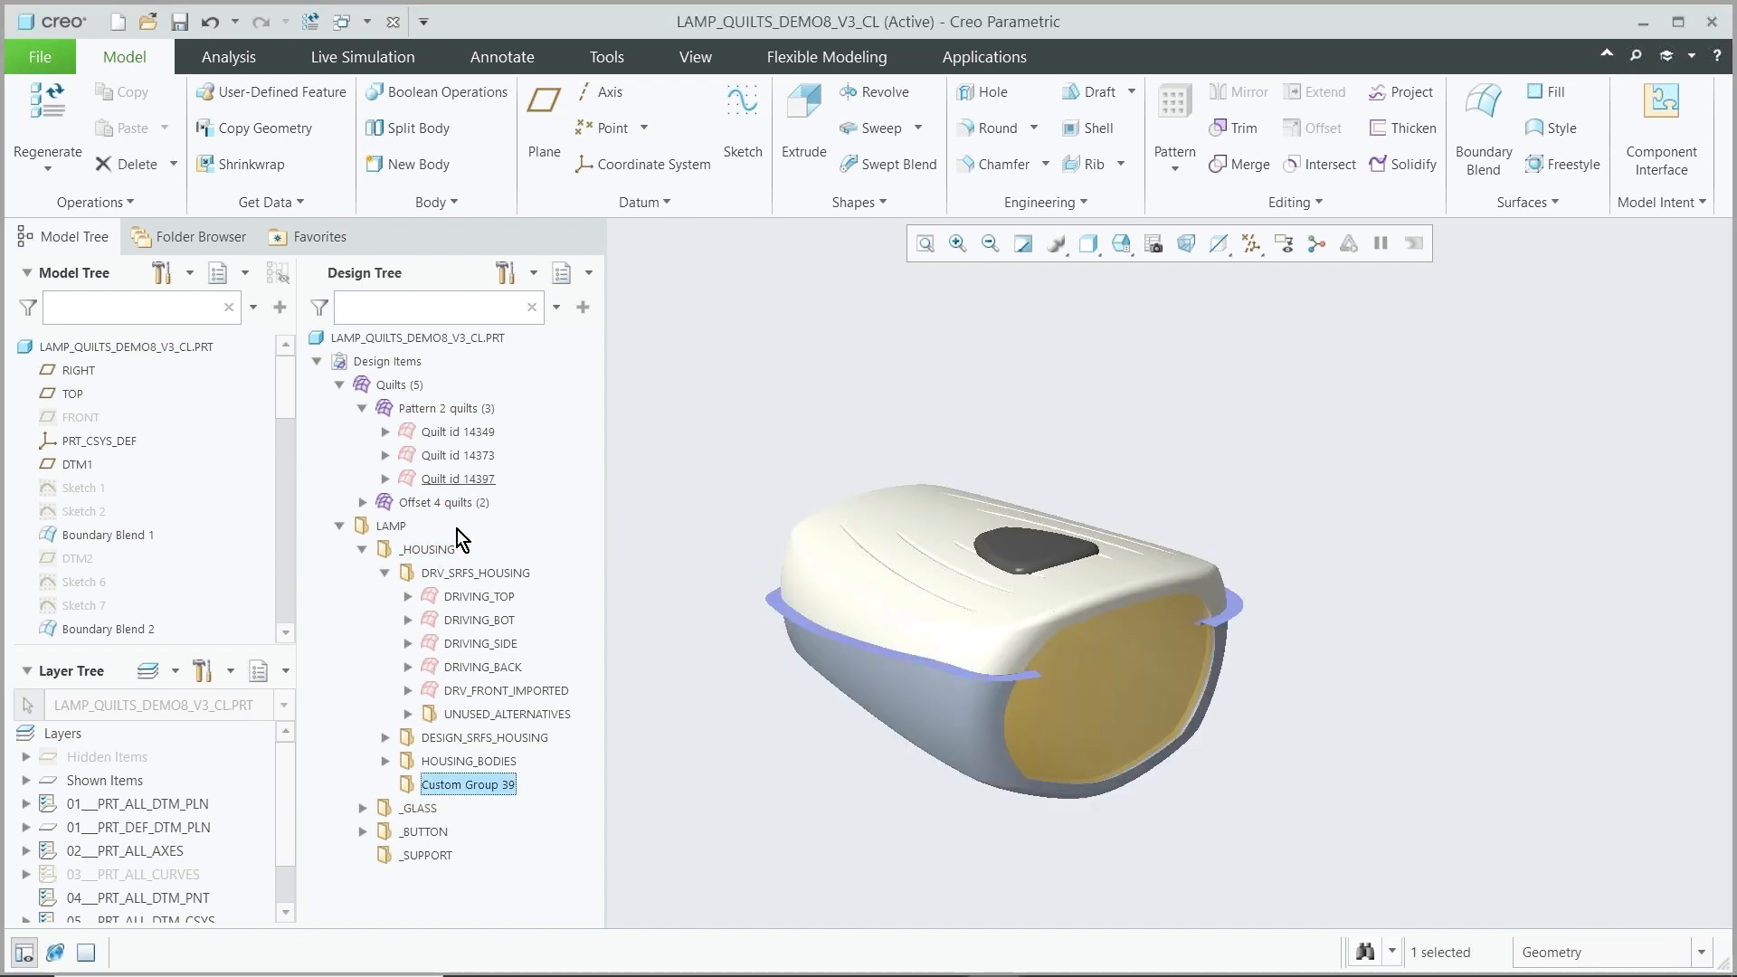
pyautogui.rightClick(449, 786)
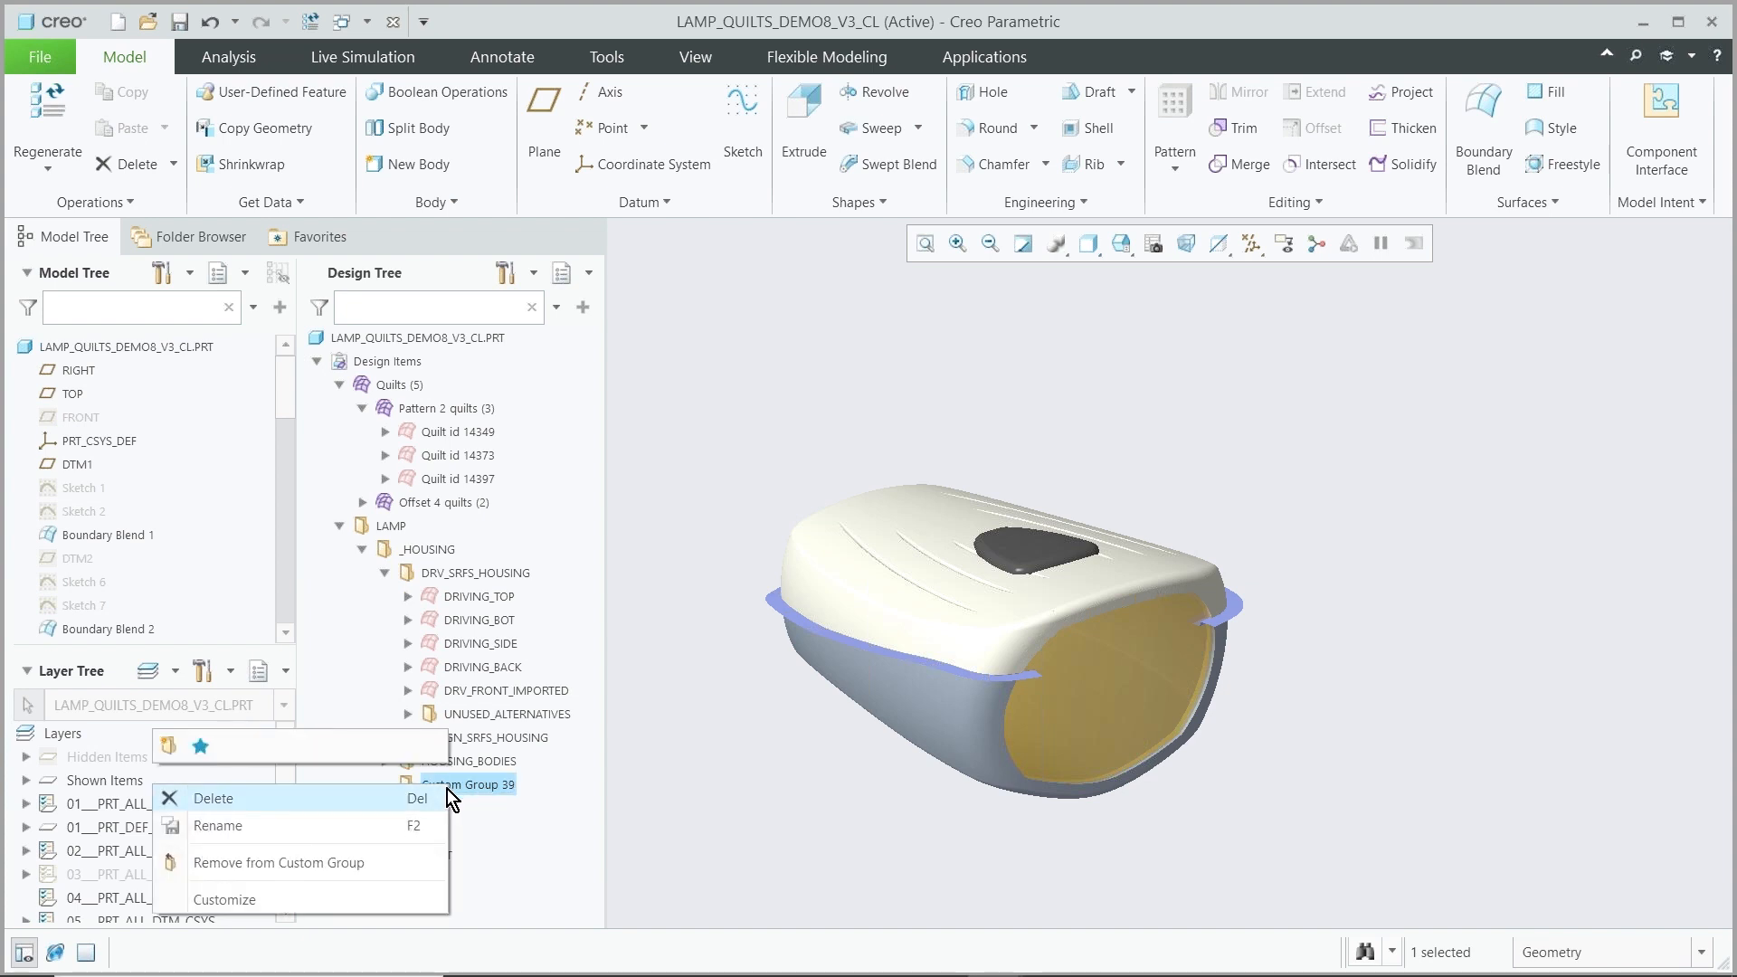
pyautogui.click(377, 826)
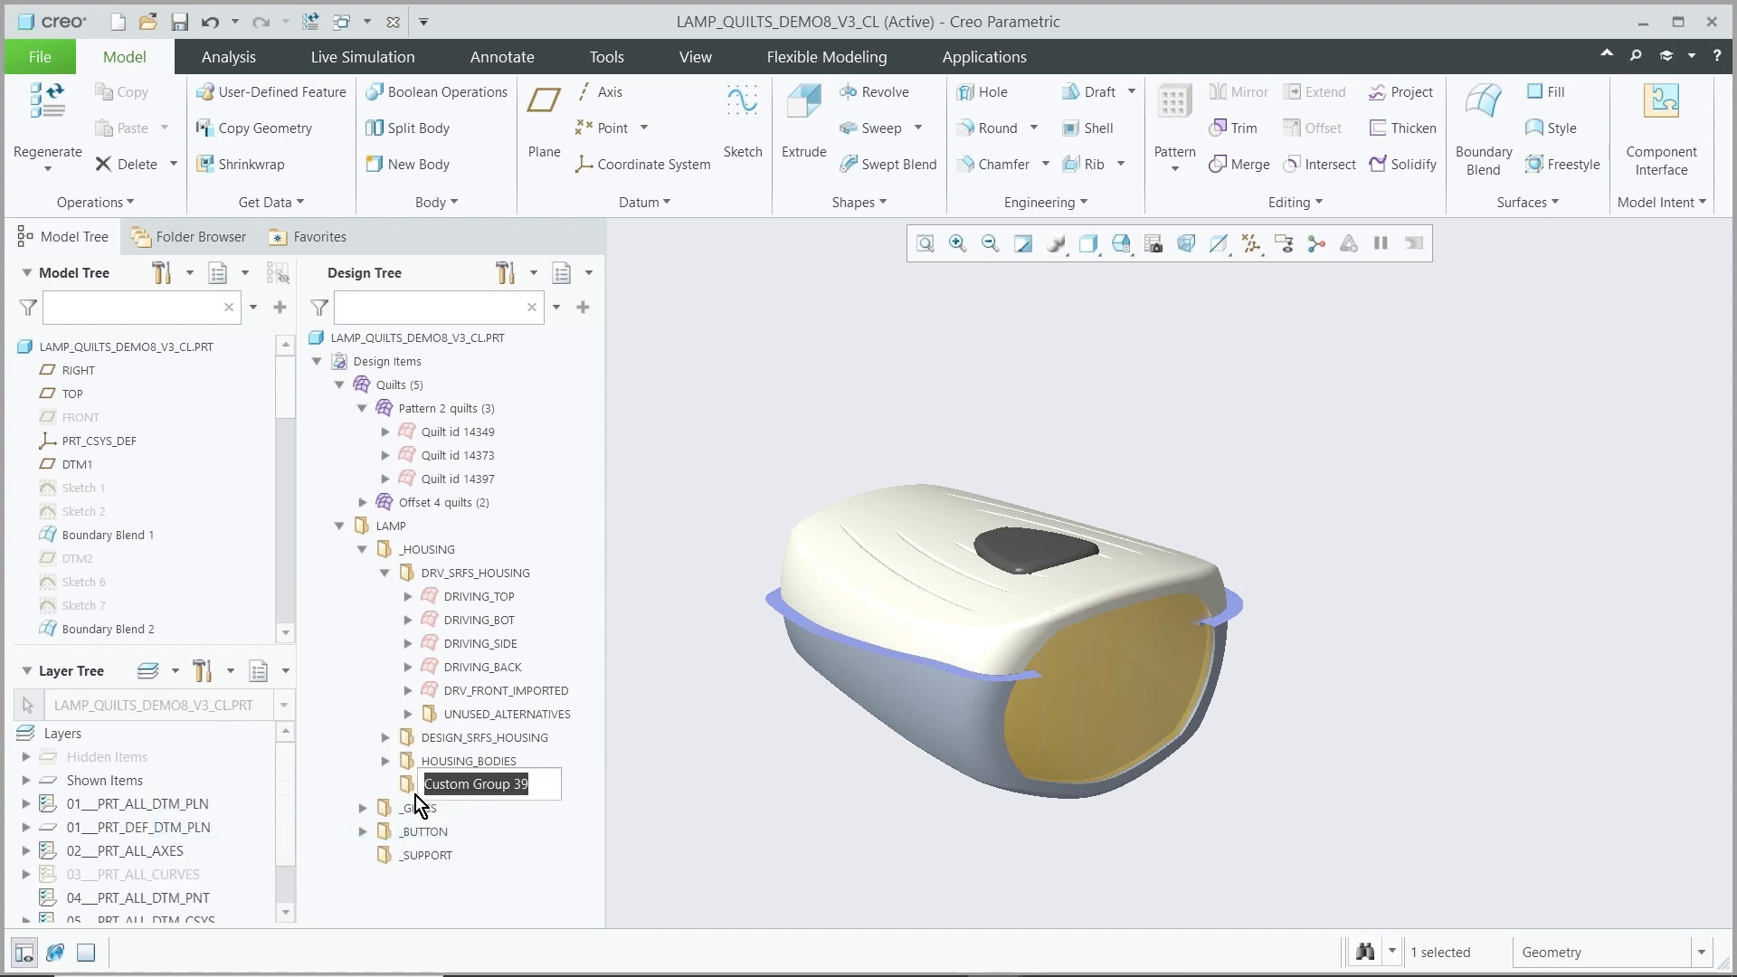
pyautogui.write('gro')
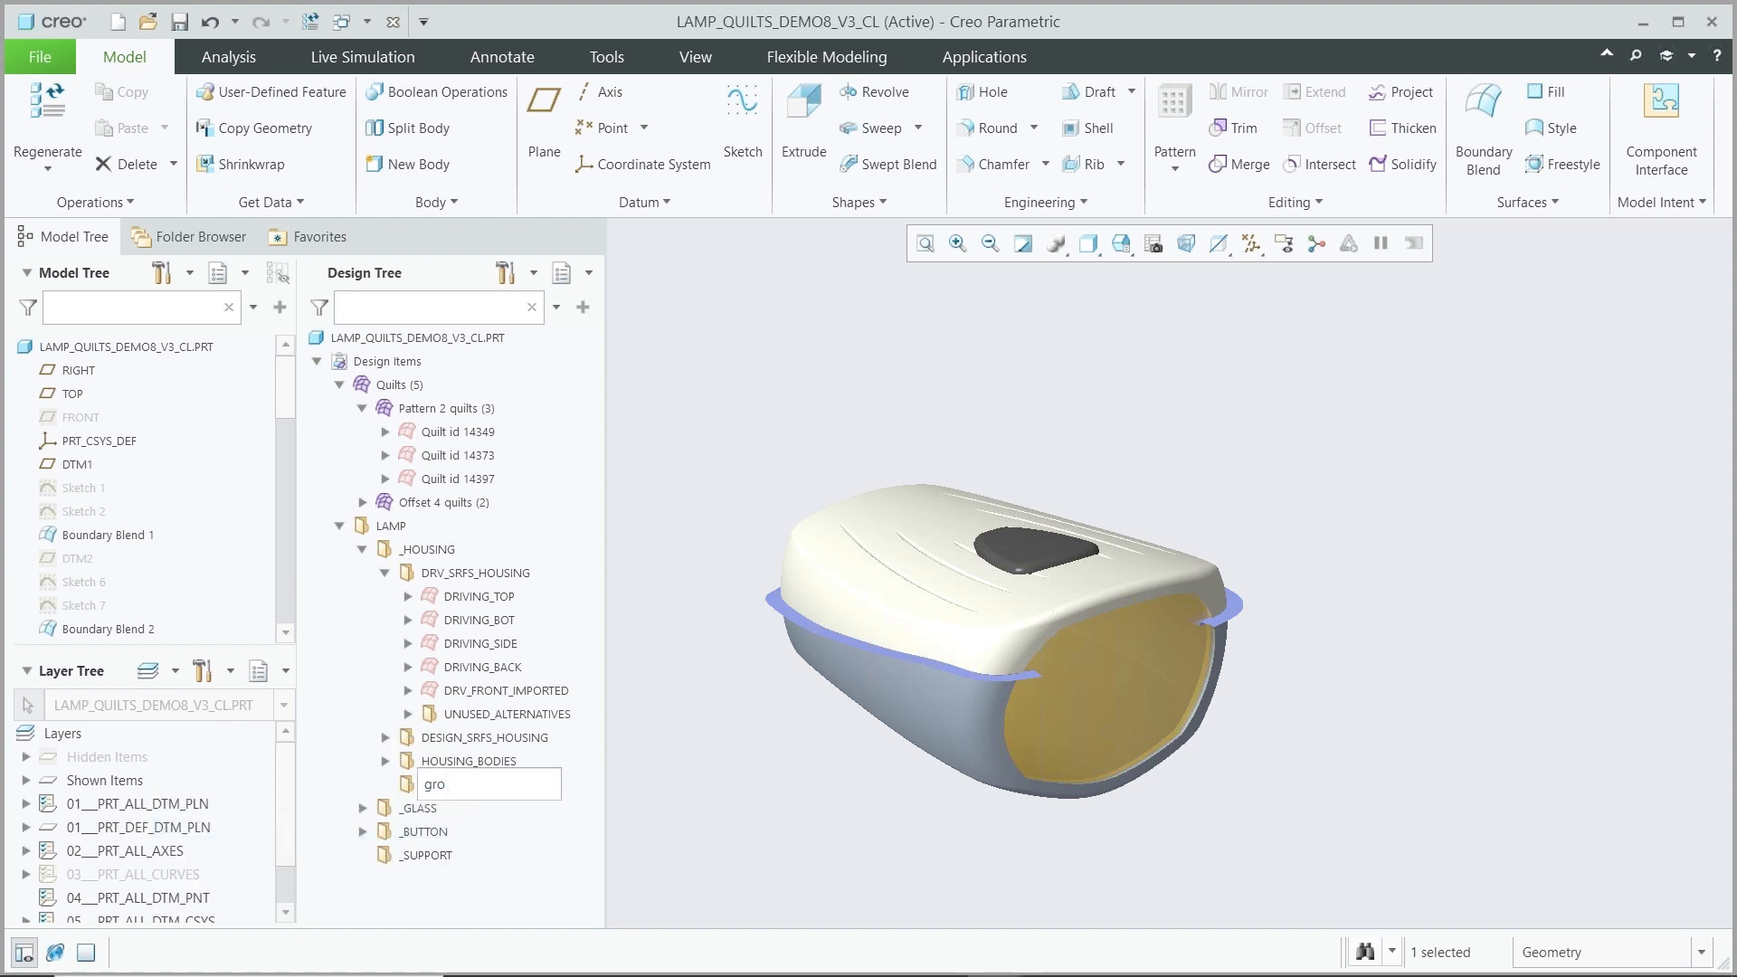
pyautogui.write('oves')
pyautogui.press('Return')
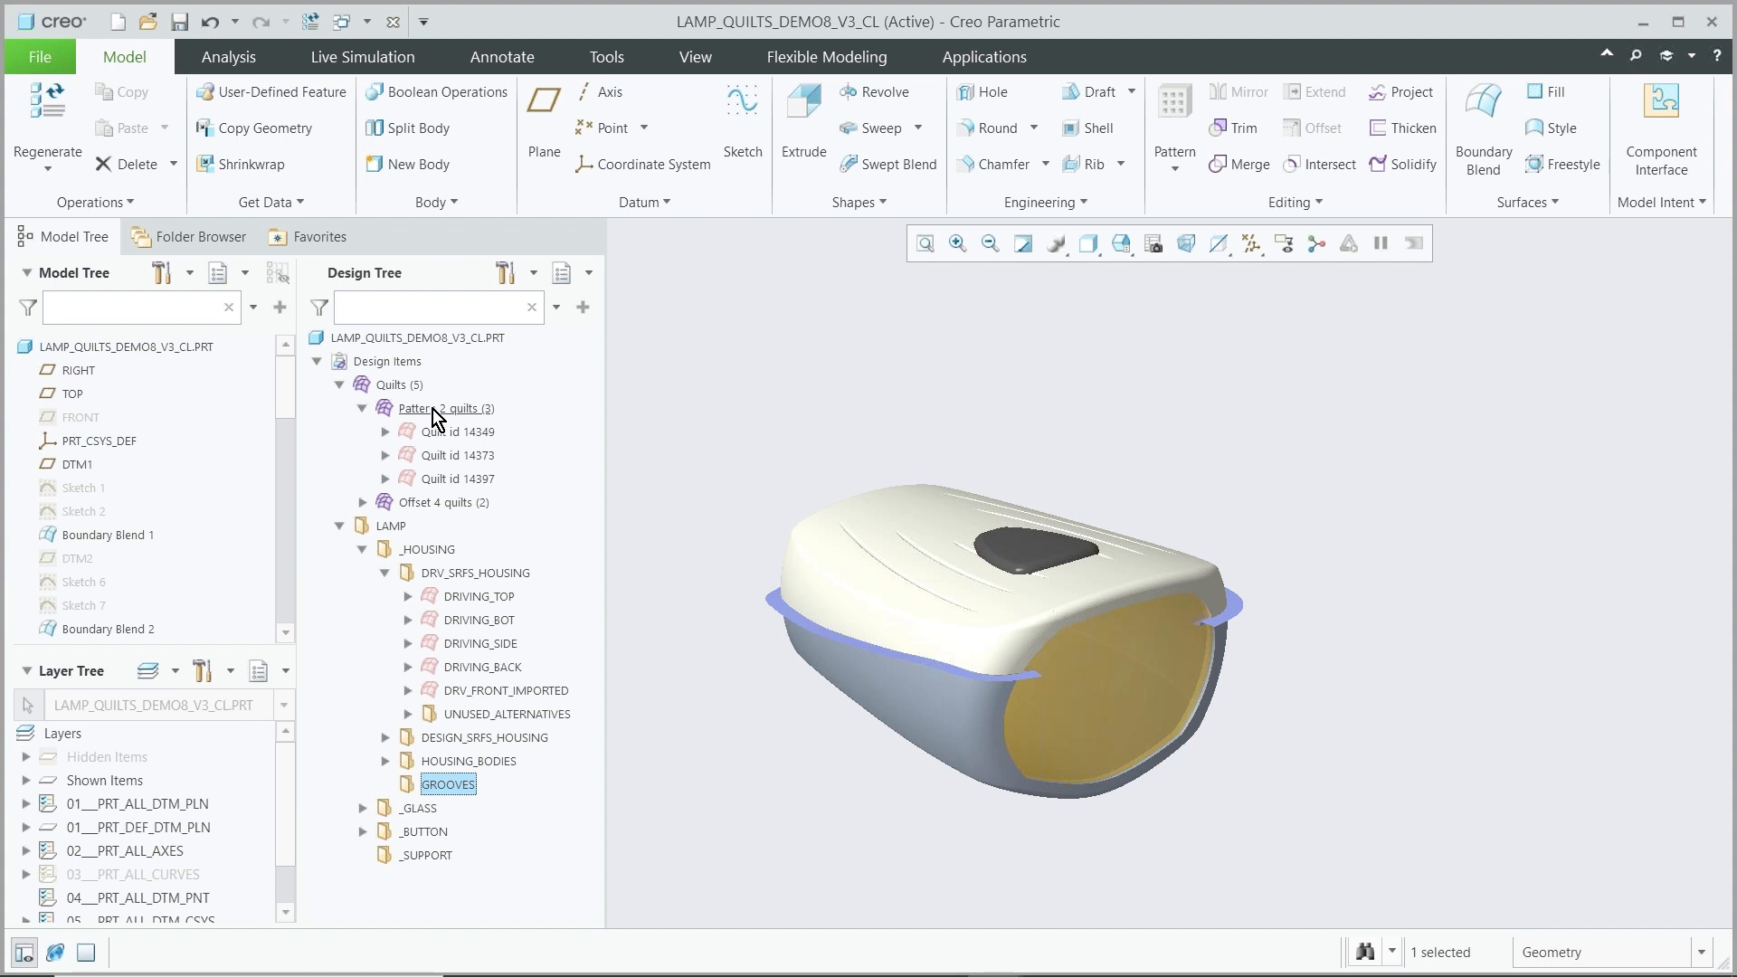
pyautogui.moveTo(432, 414); pyautogui.dragTo(431, 791)
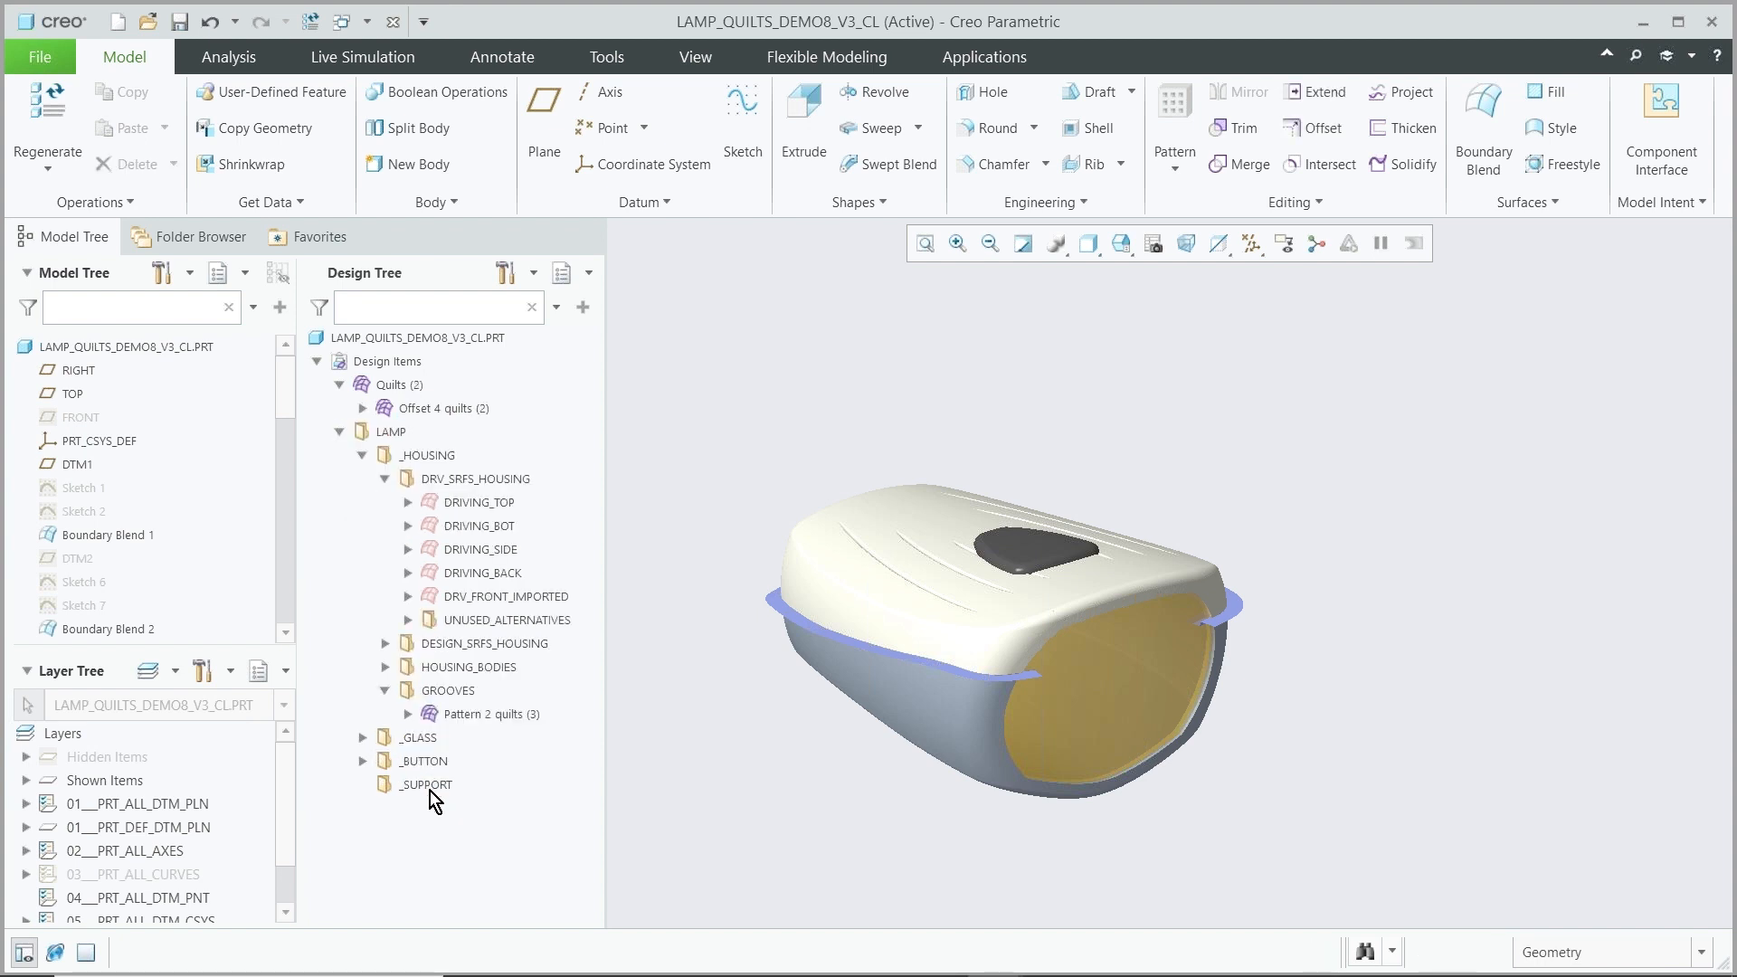
pyautogui.click(408, 714)
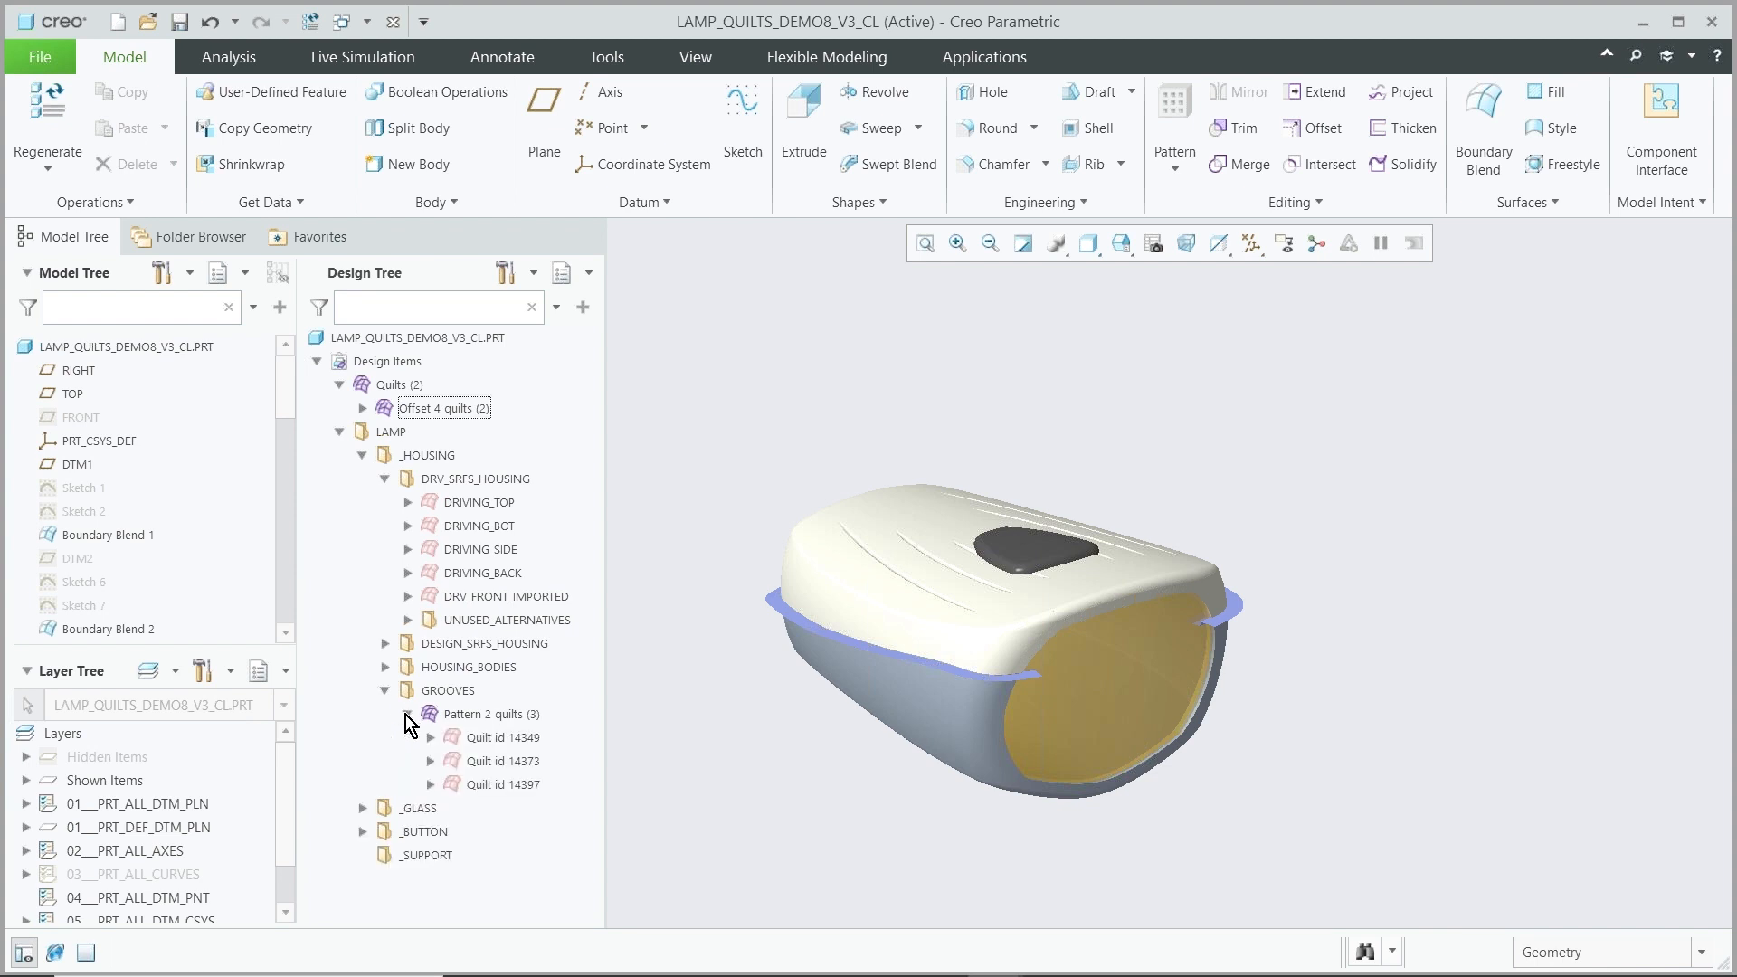
# Move the GROOVES group into the DRV_SRFS_HOUSING folder
pyautogui.click(407, 714)
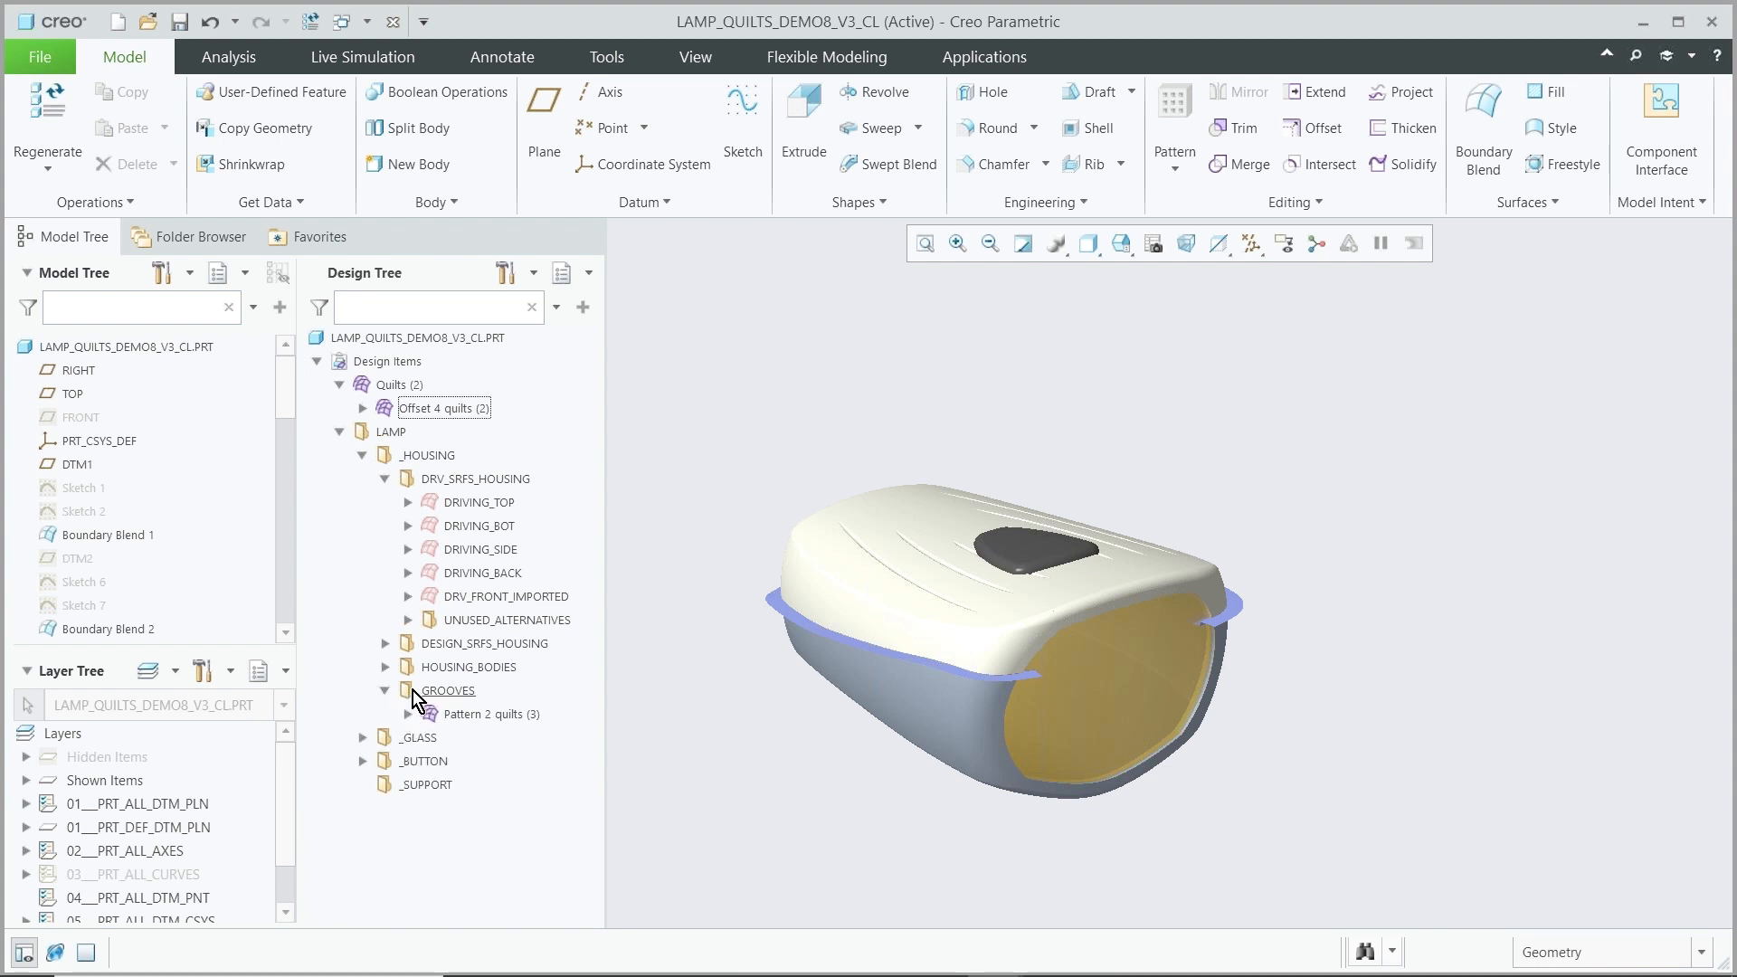
pyautogui.moveTo(411, 691); pyautogui.dragTo(498, 487)
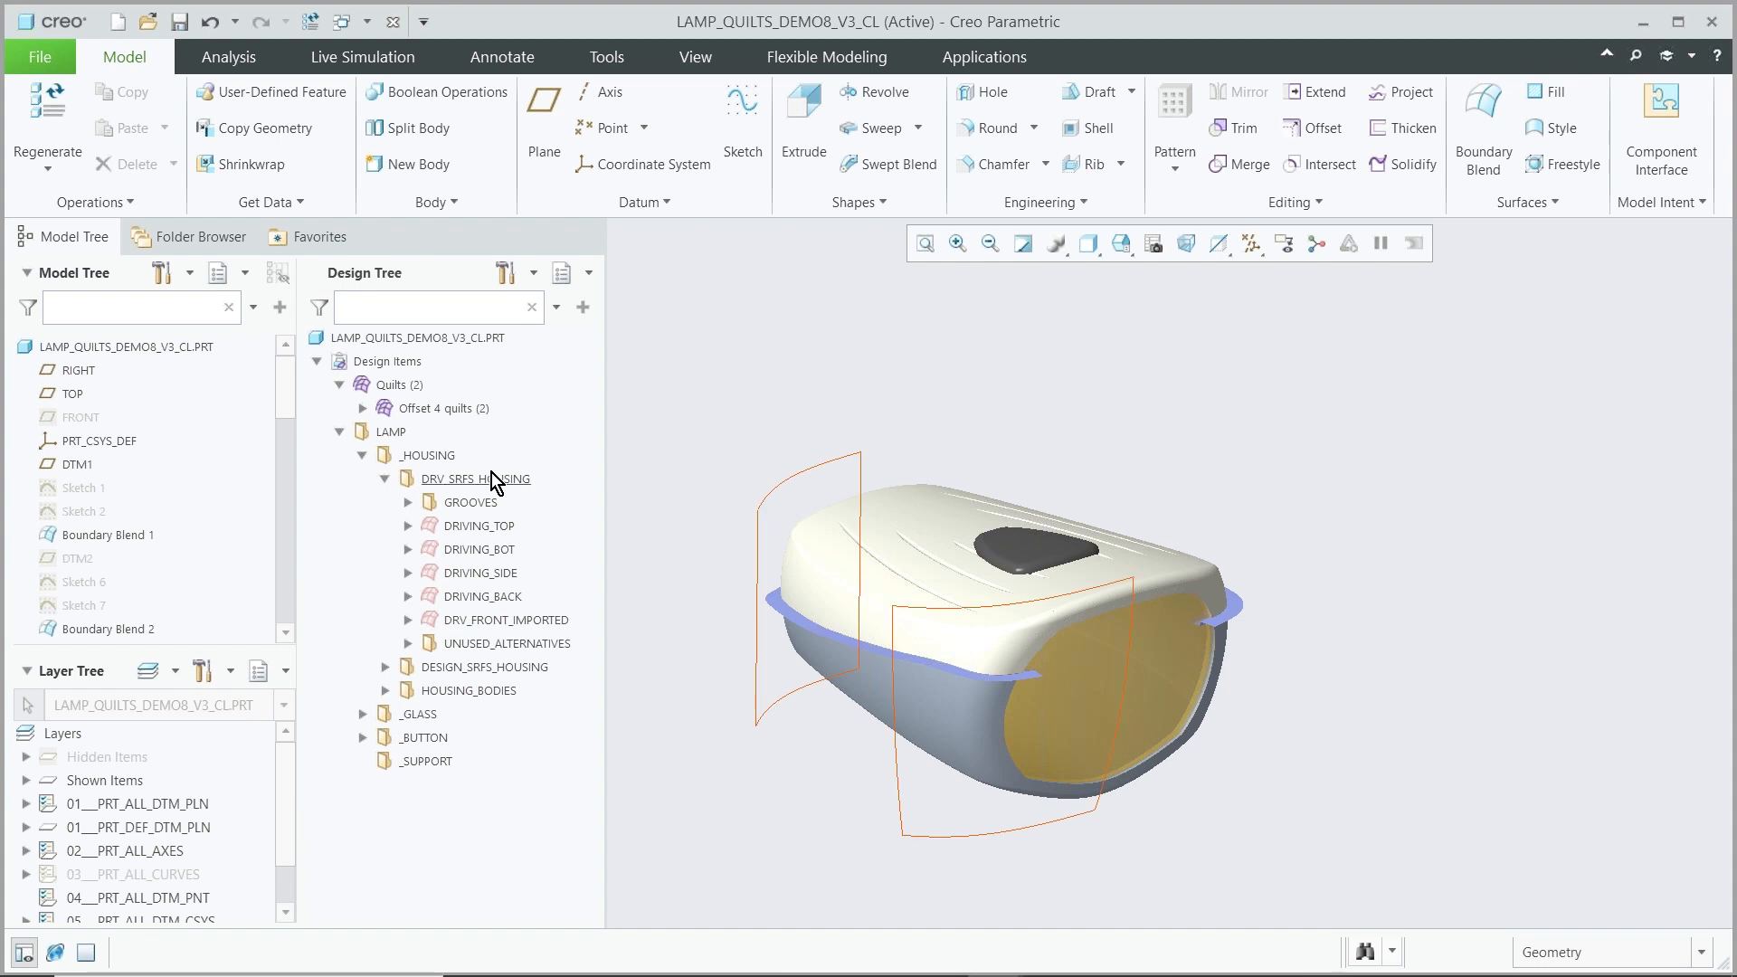
pyautogui.click(408, 503)
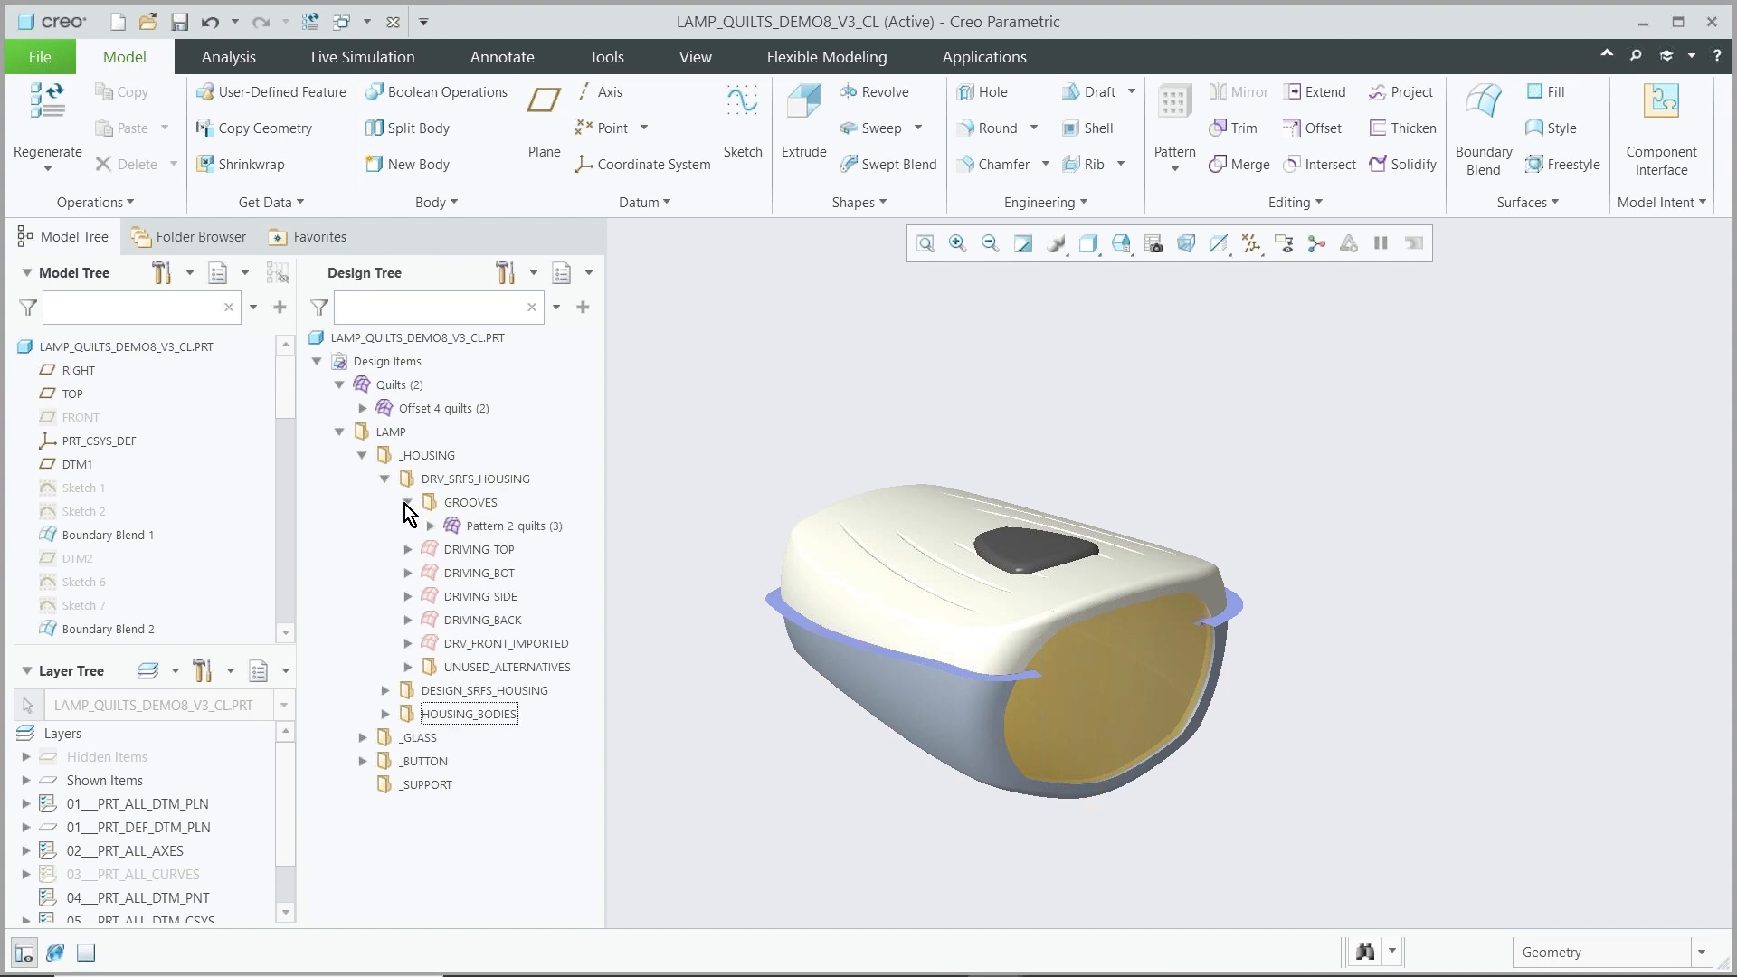
pyautogui.click(408, 503)
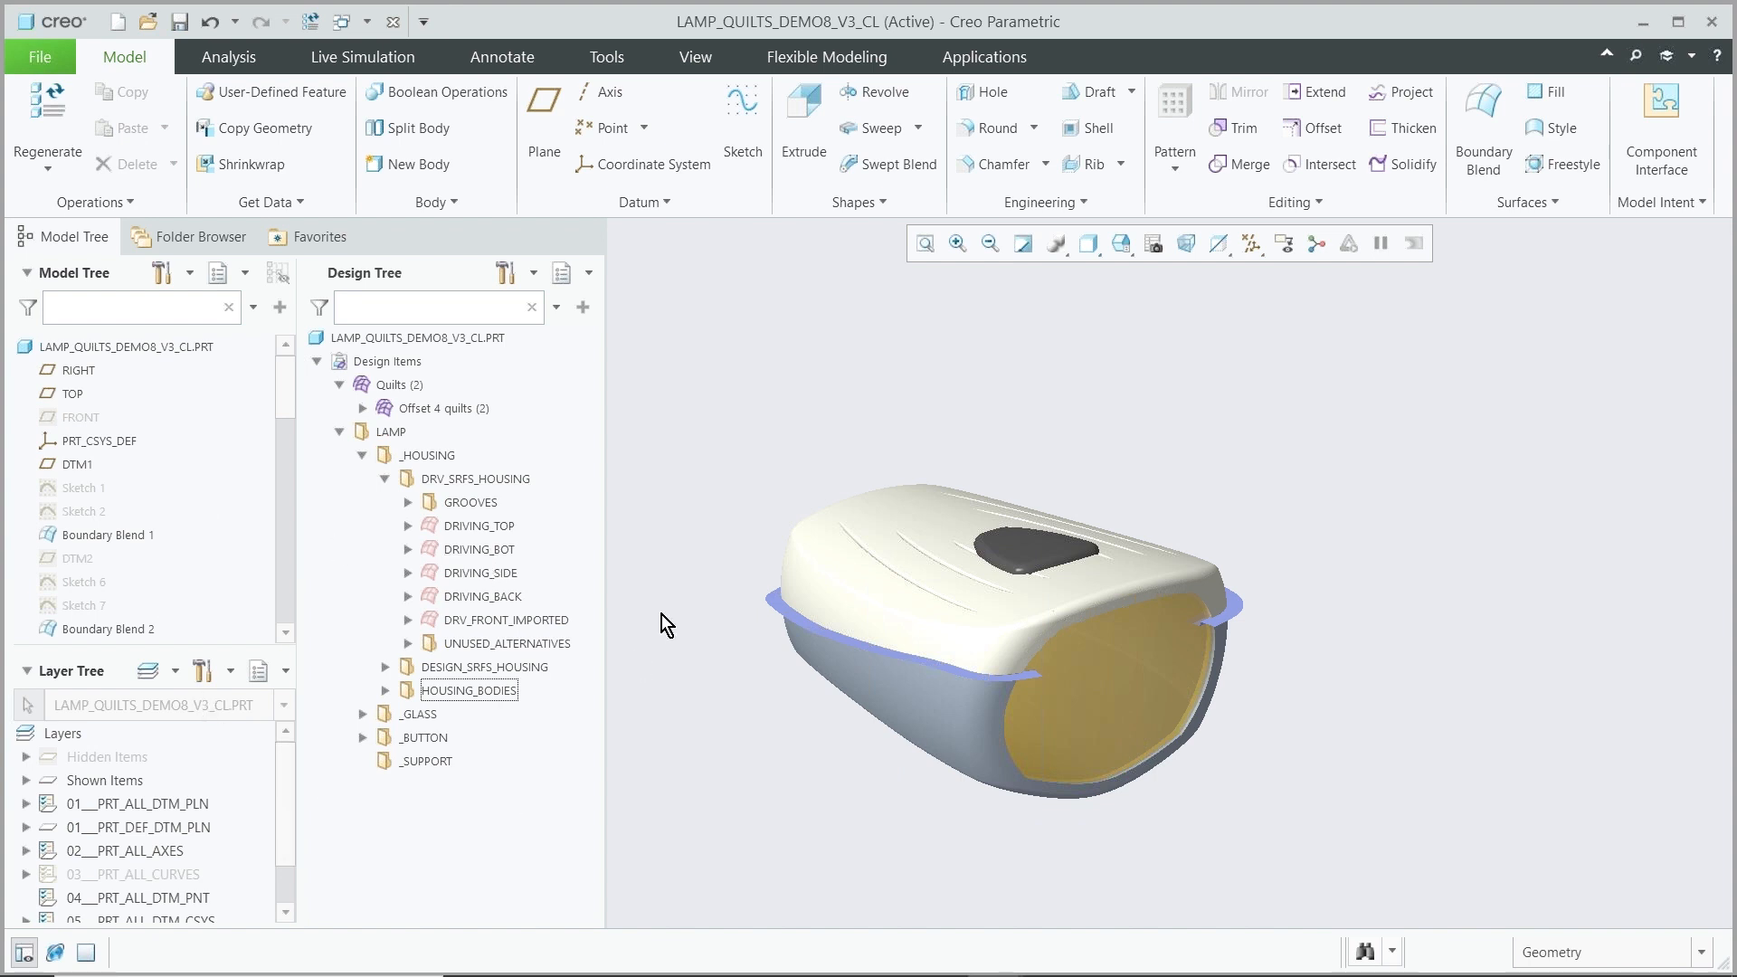
# Move the Offset 4 quilts group, containing GLASS_BASE and OFFSET_SIDE_SURFS, into the DRV_SRFS_GLASS folder under _GLASS
pyautogui.click(363, 410)
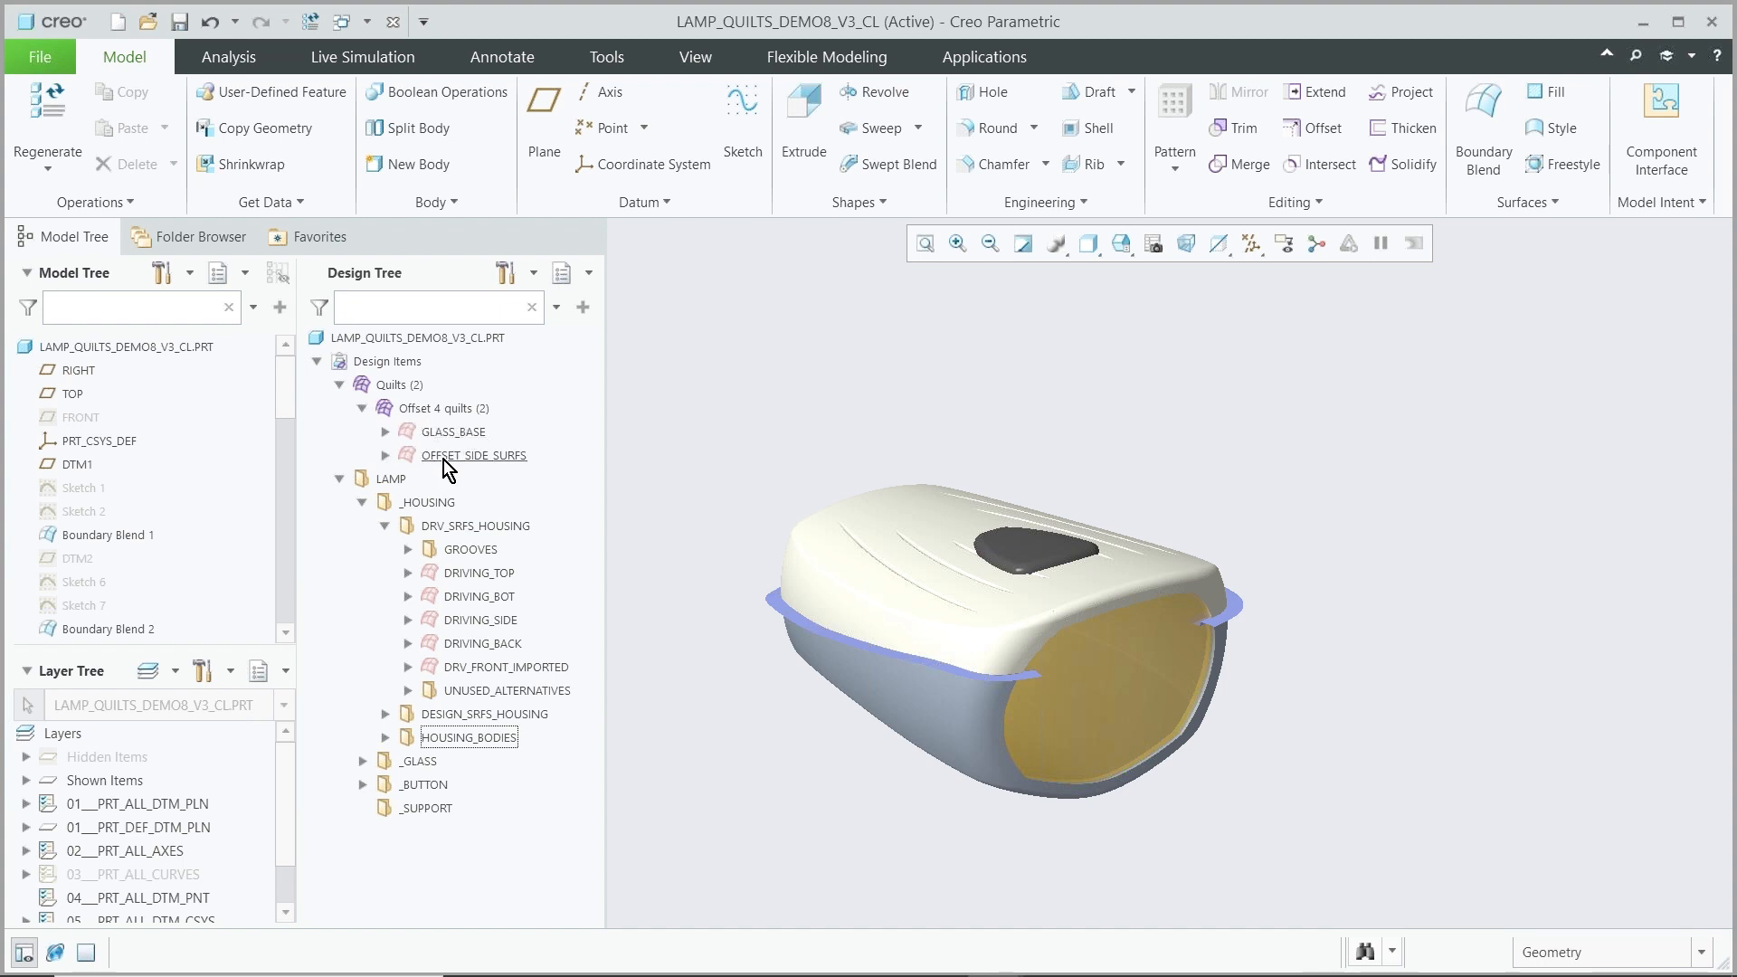
pyautogui.click(441, 435)
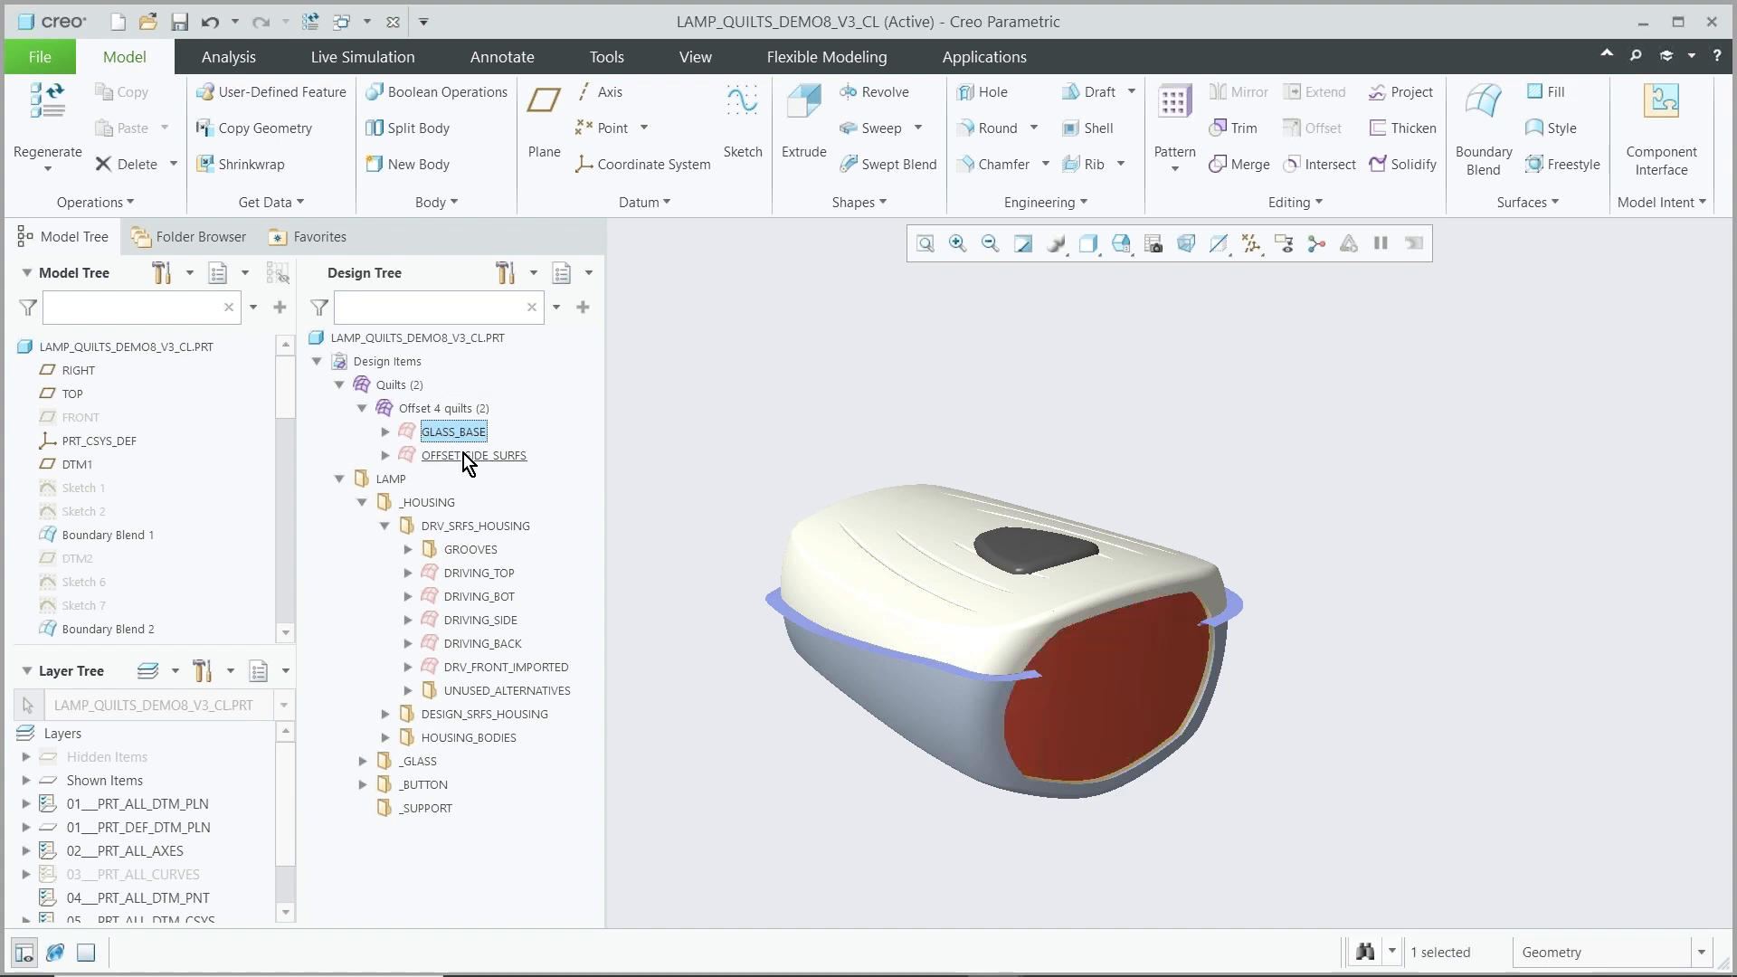
pyautogui.click(465, 454)
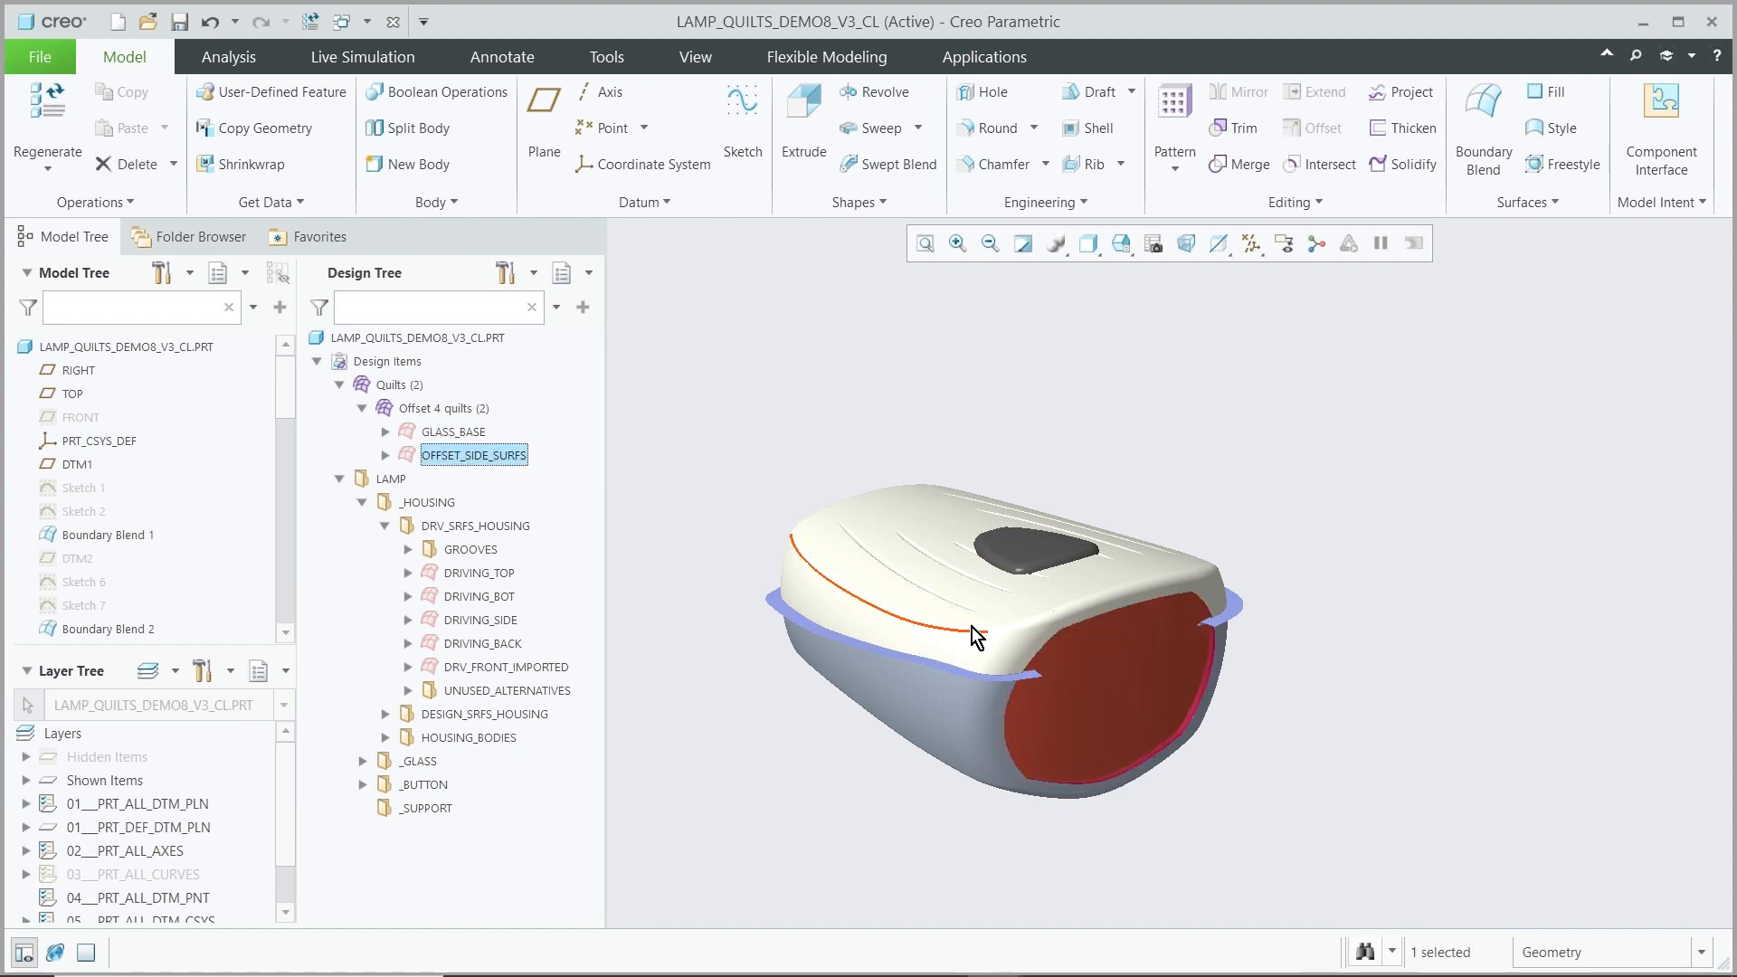
pyautogui.click(632, 425)
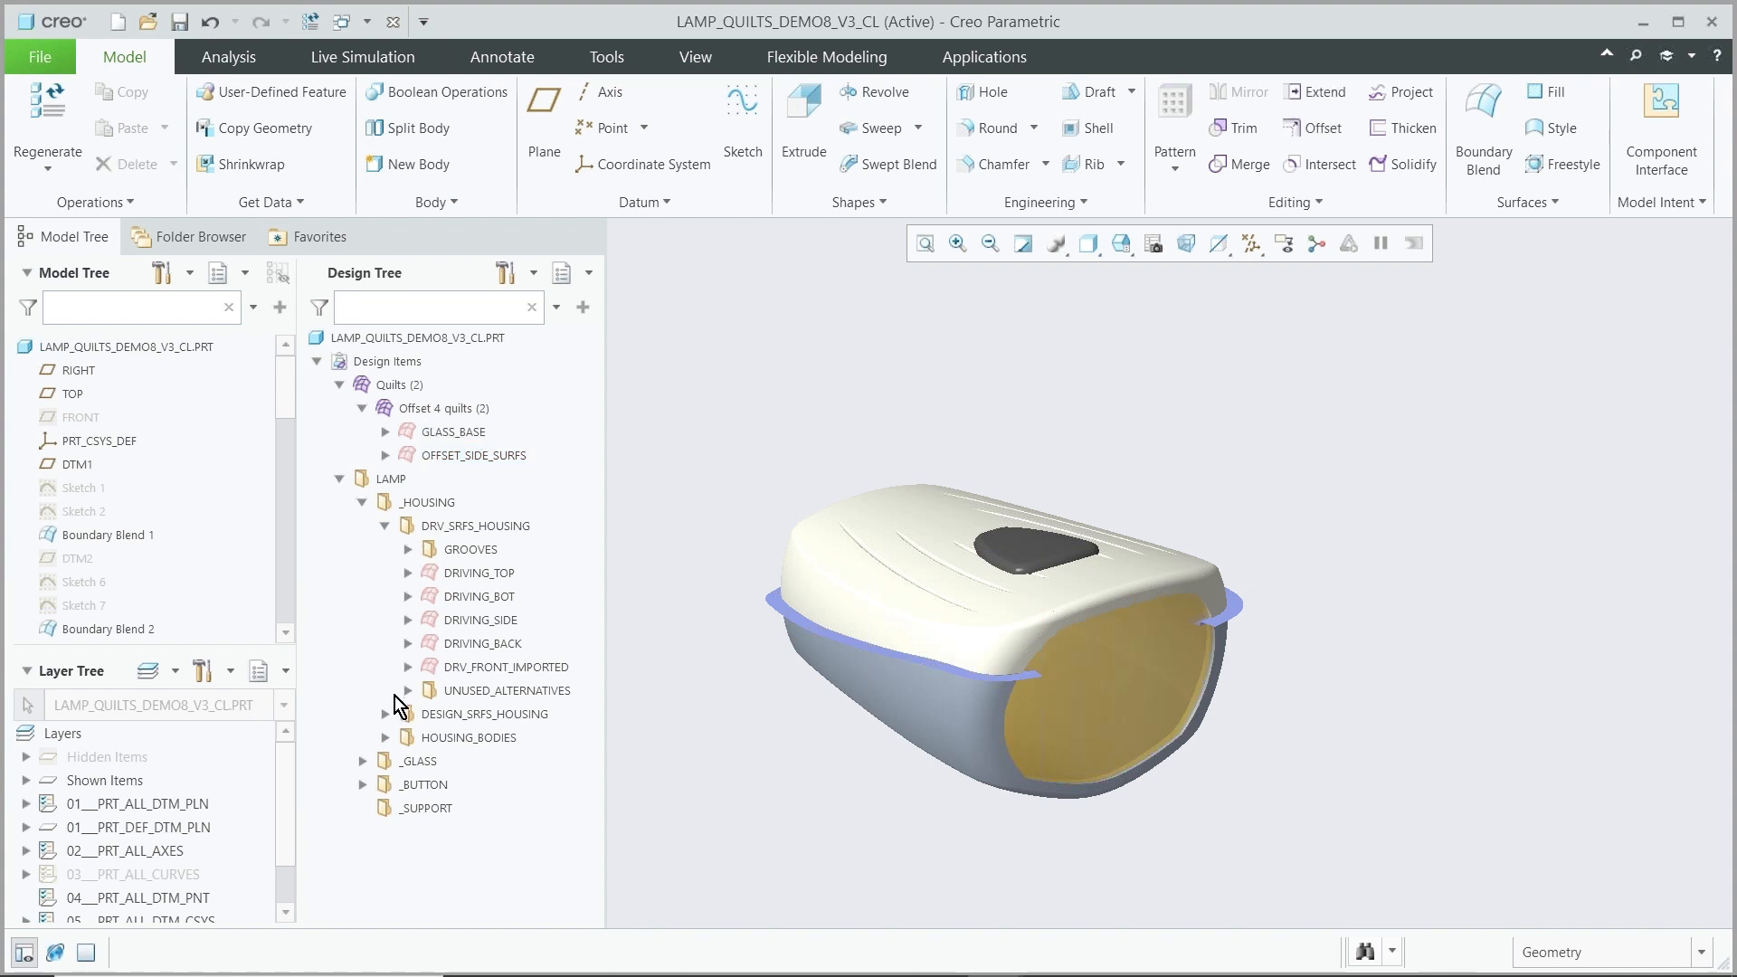
pyautogui.click(362, 761)
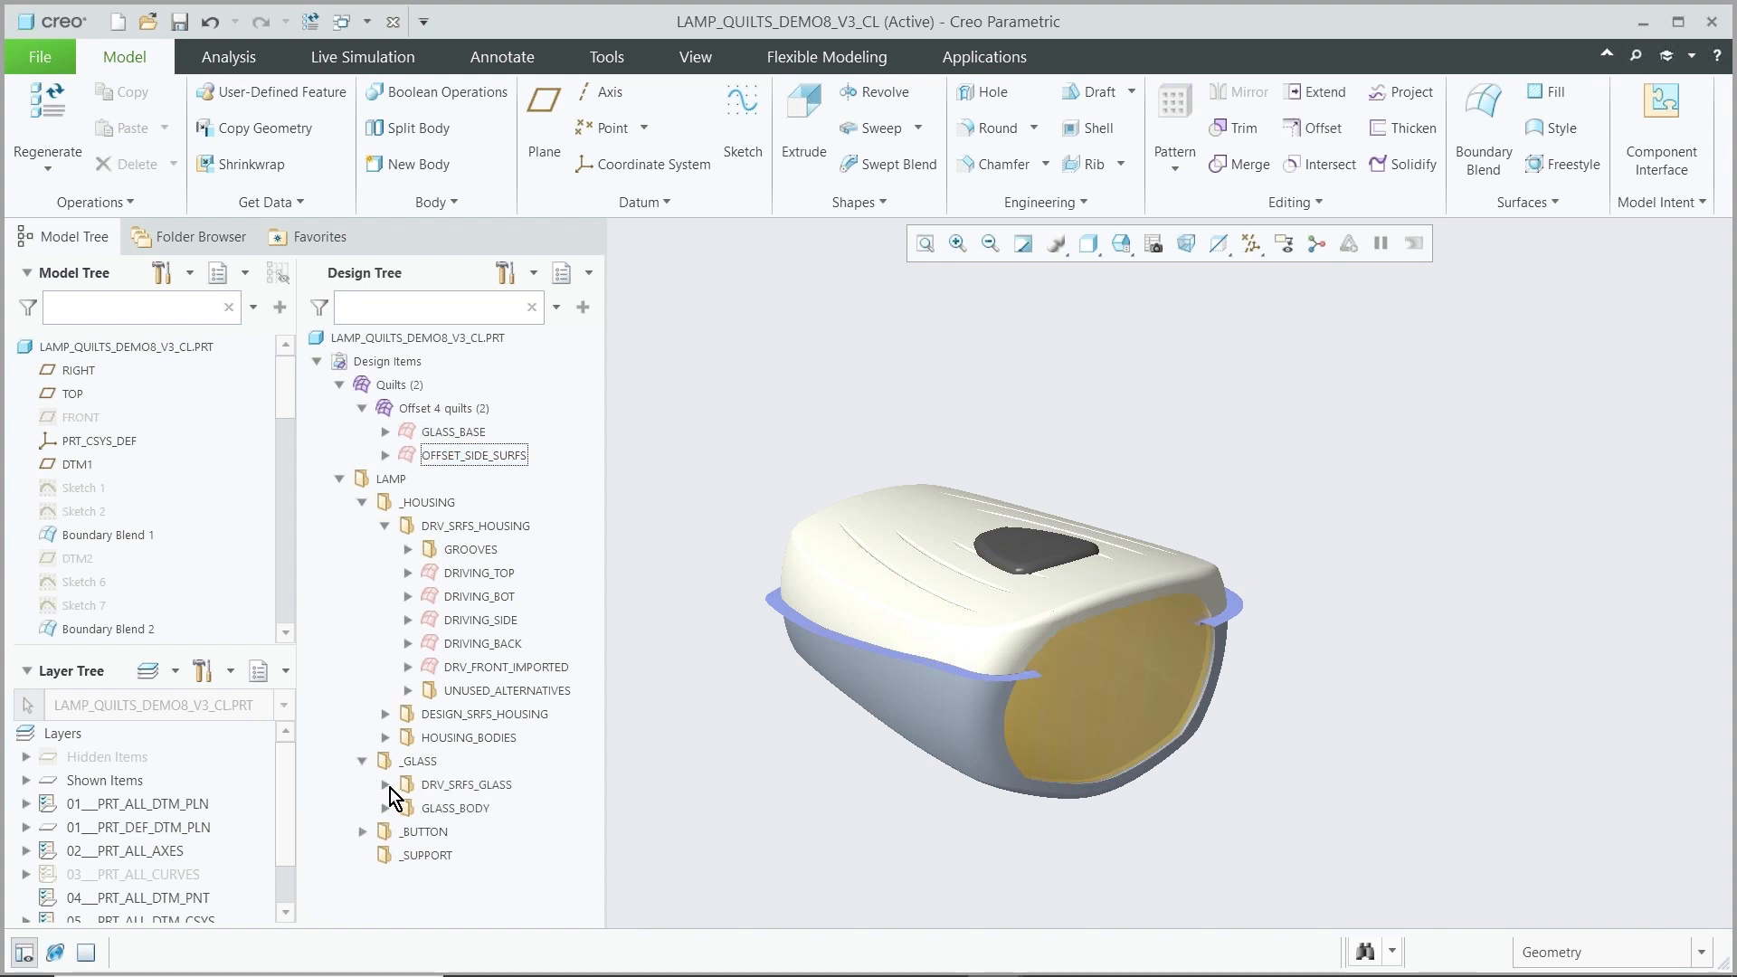
pyautogui.click(387, 786)
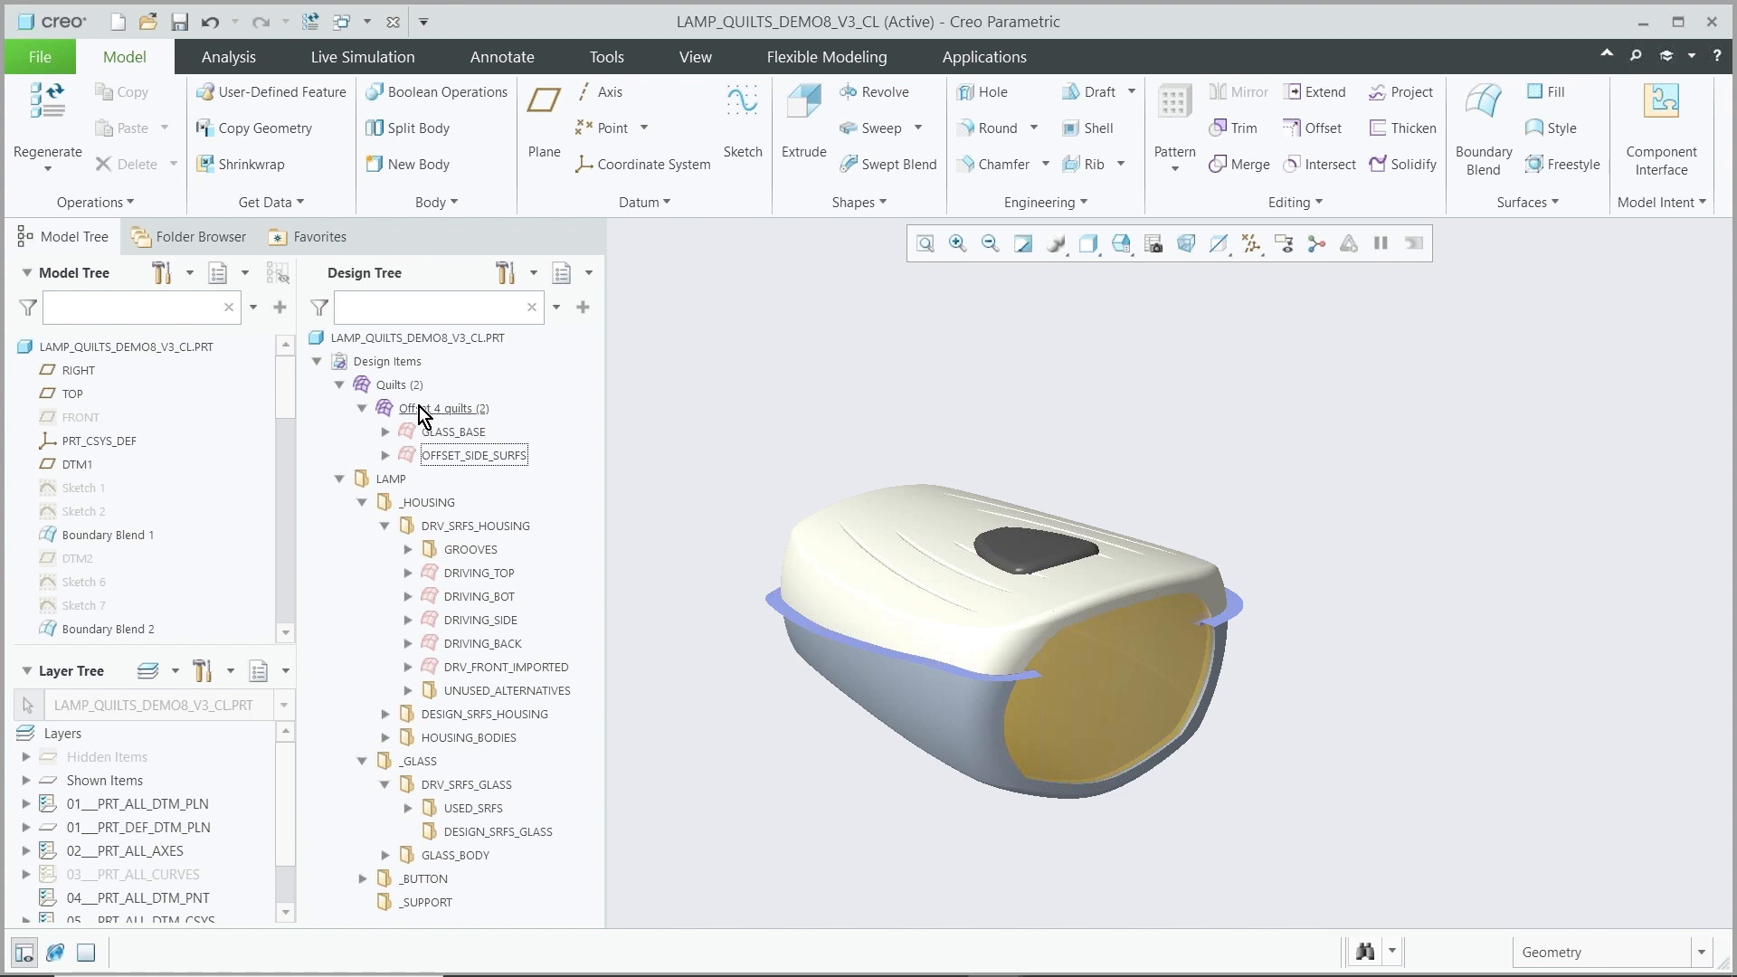
pyautogui.moveTo(432, 412); pyautogui.dragTo(493, 796)
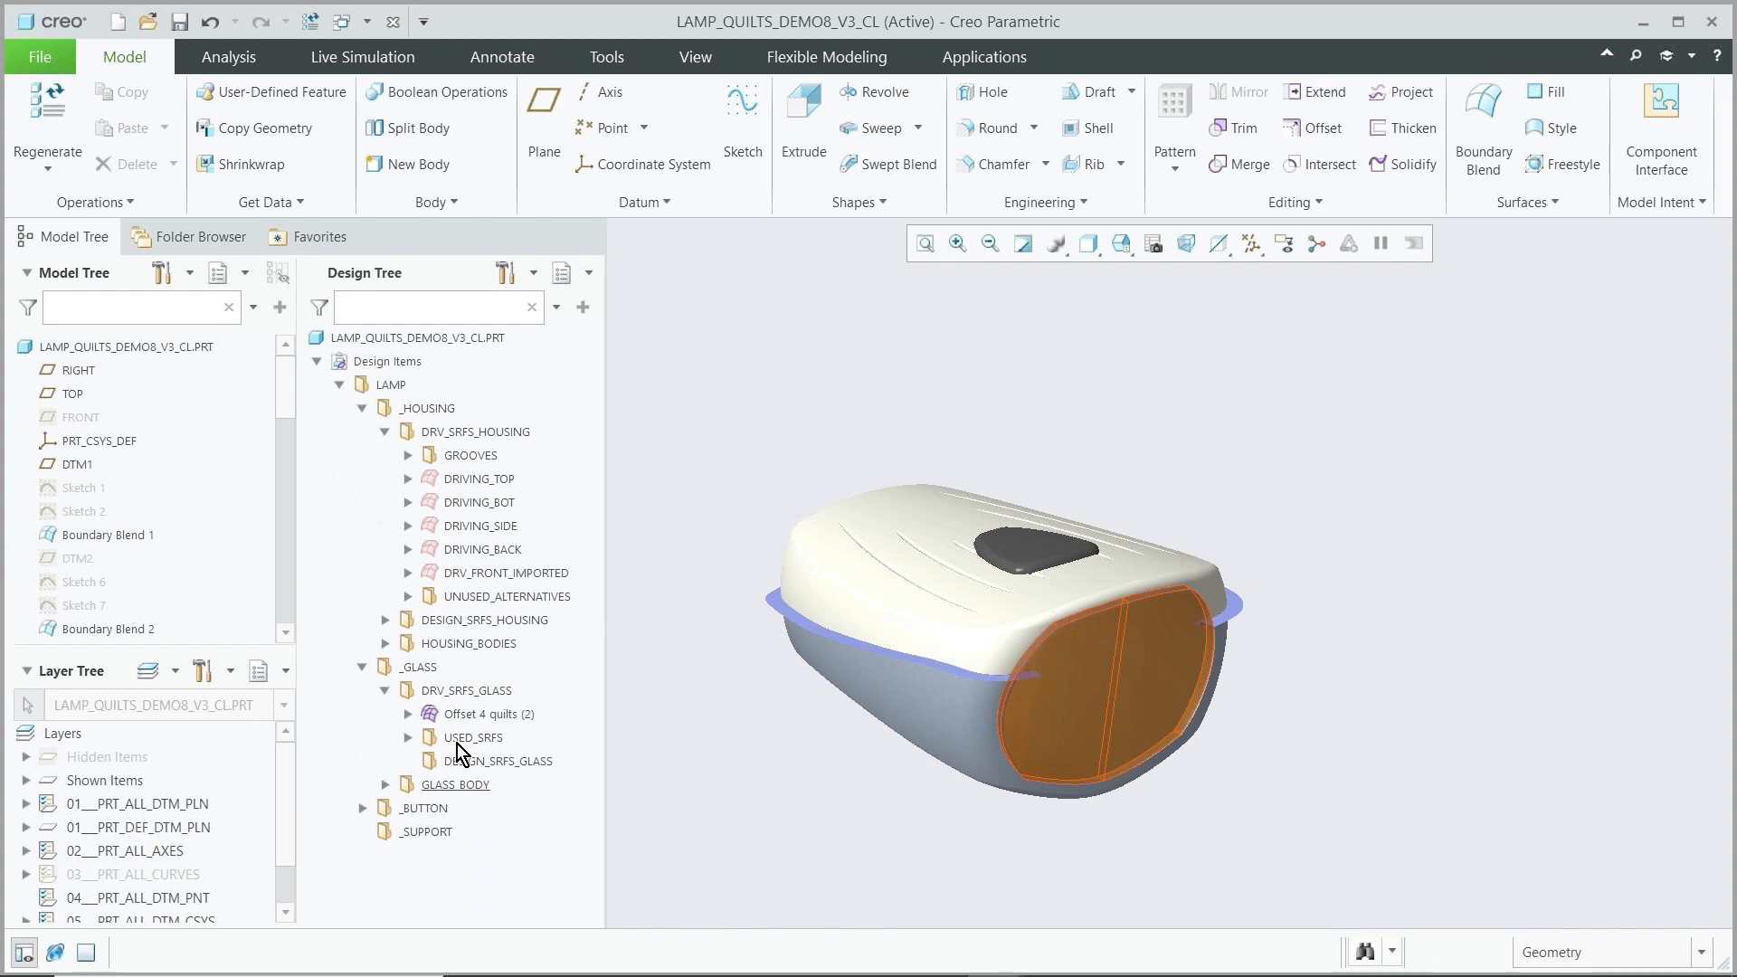
pyautogui.click(362, 666)
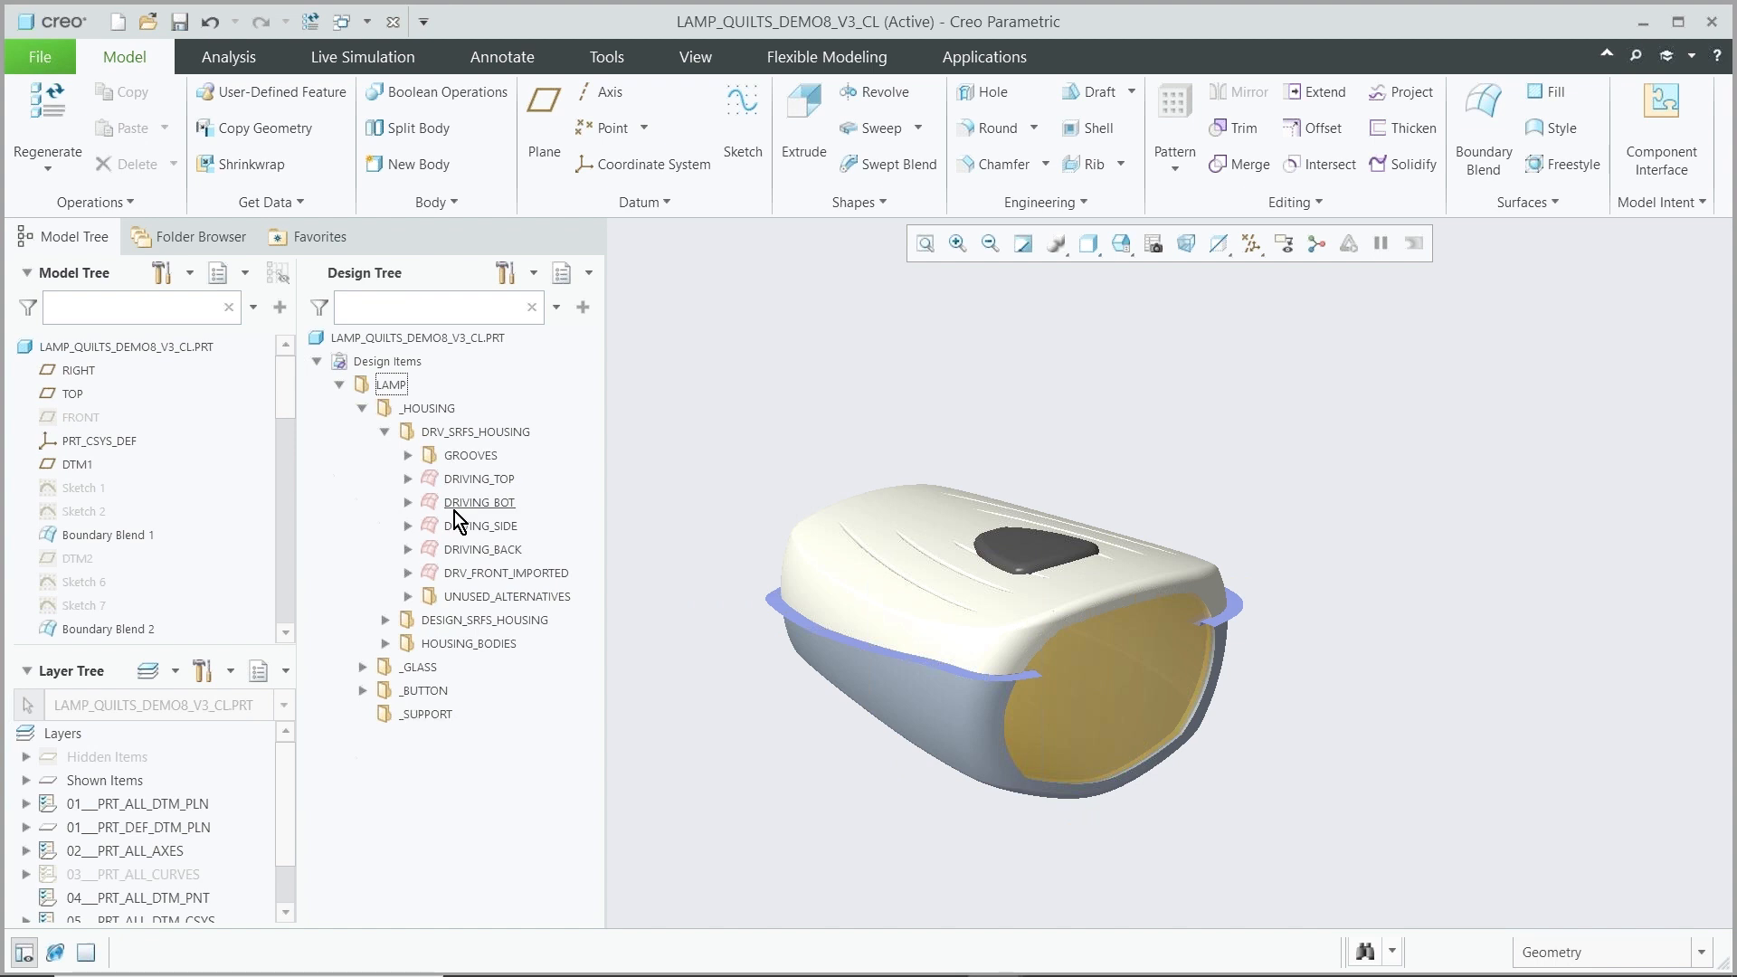
# Expand the DRIVING_SIDE quilt and step through its features from Revolve 1 to Merge 12 to view the quilt's history
pyautogui.click(408, 526)
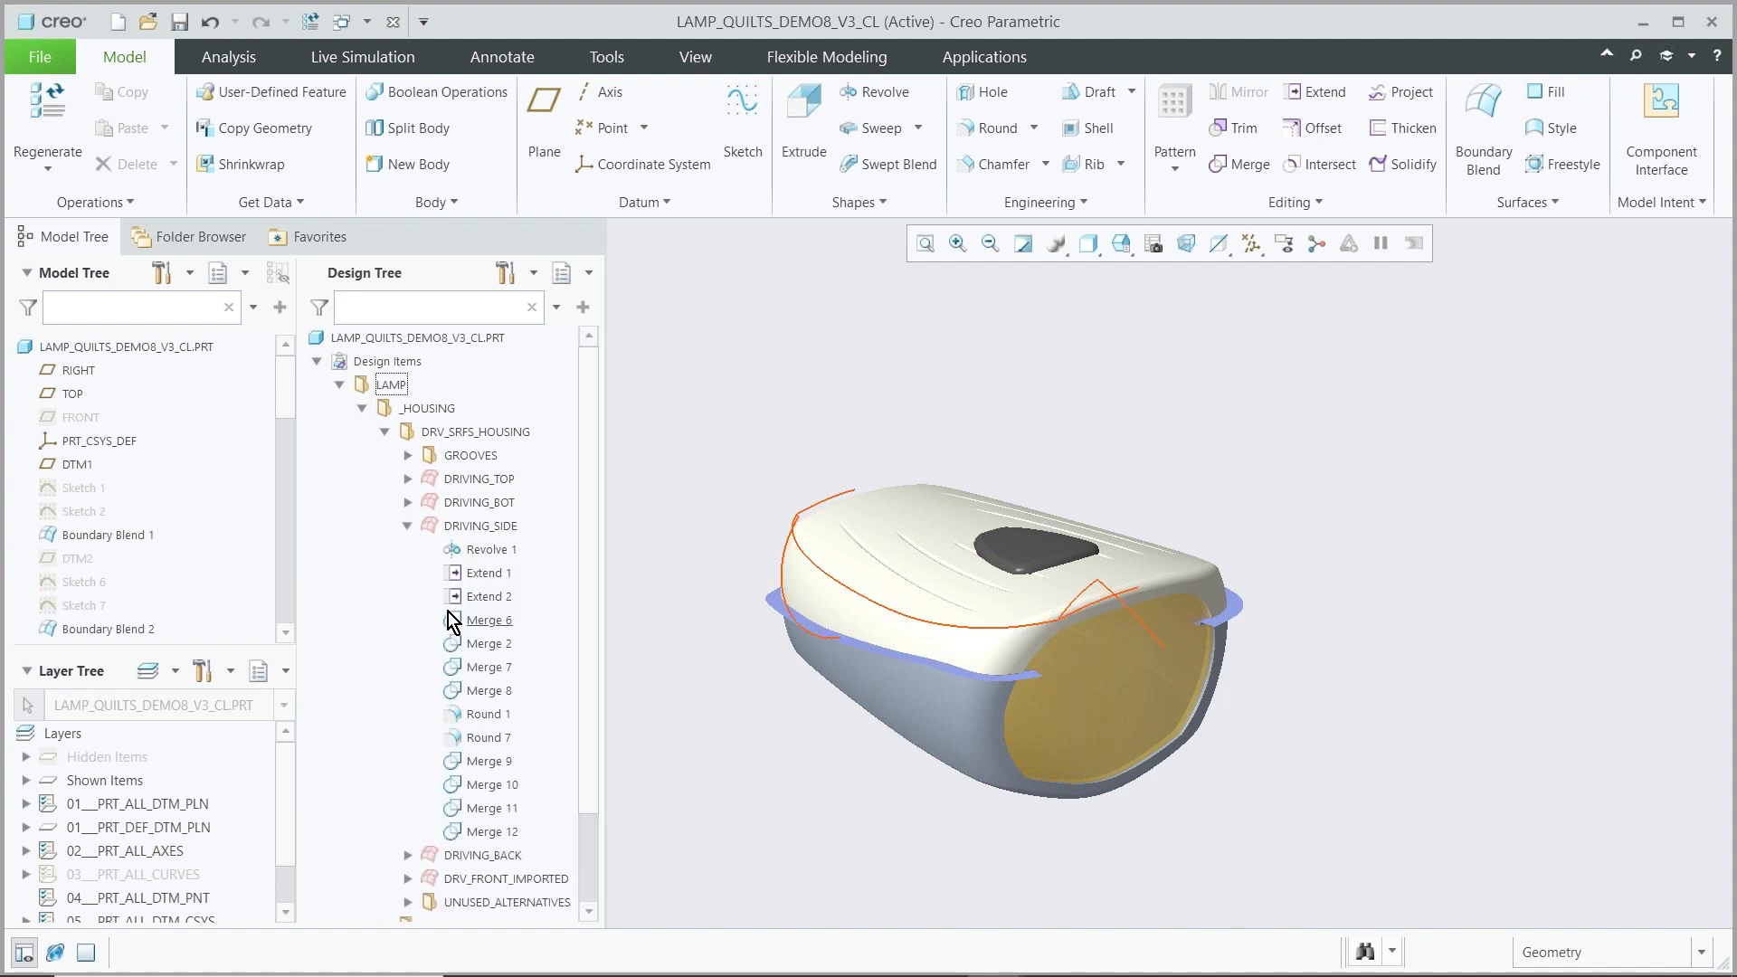
pyautogui.click(490, 551)
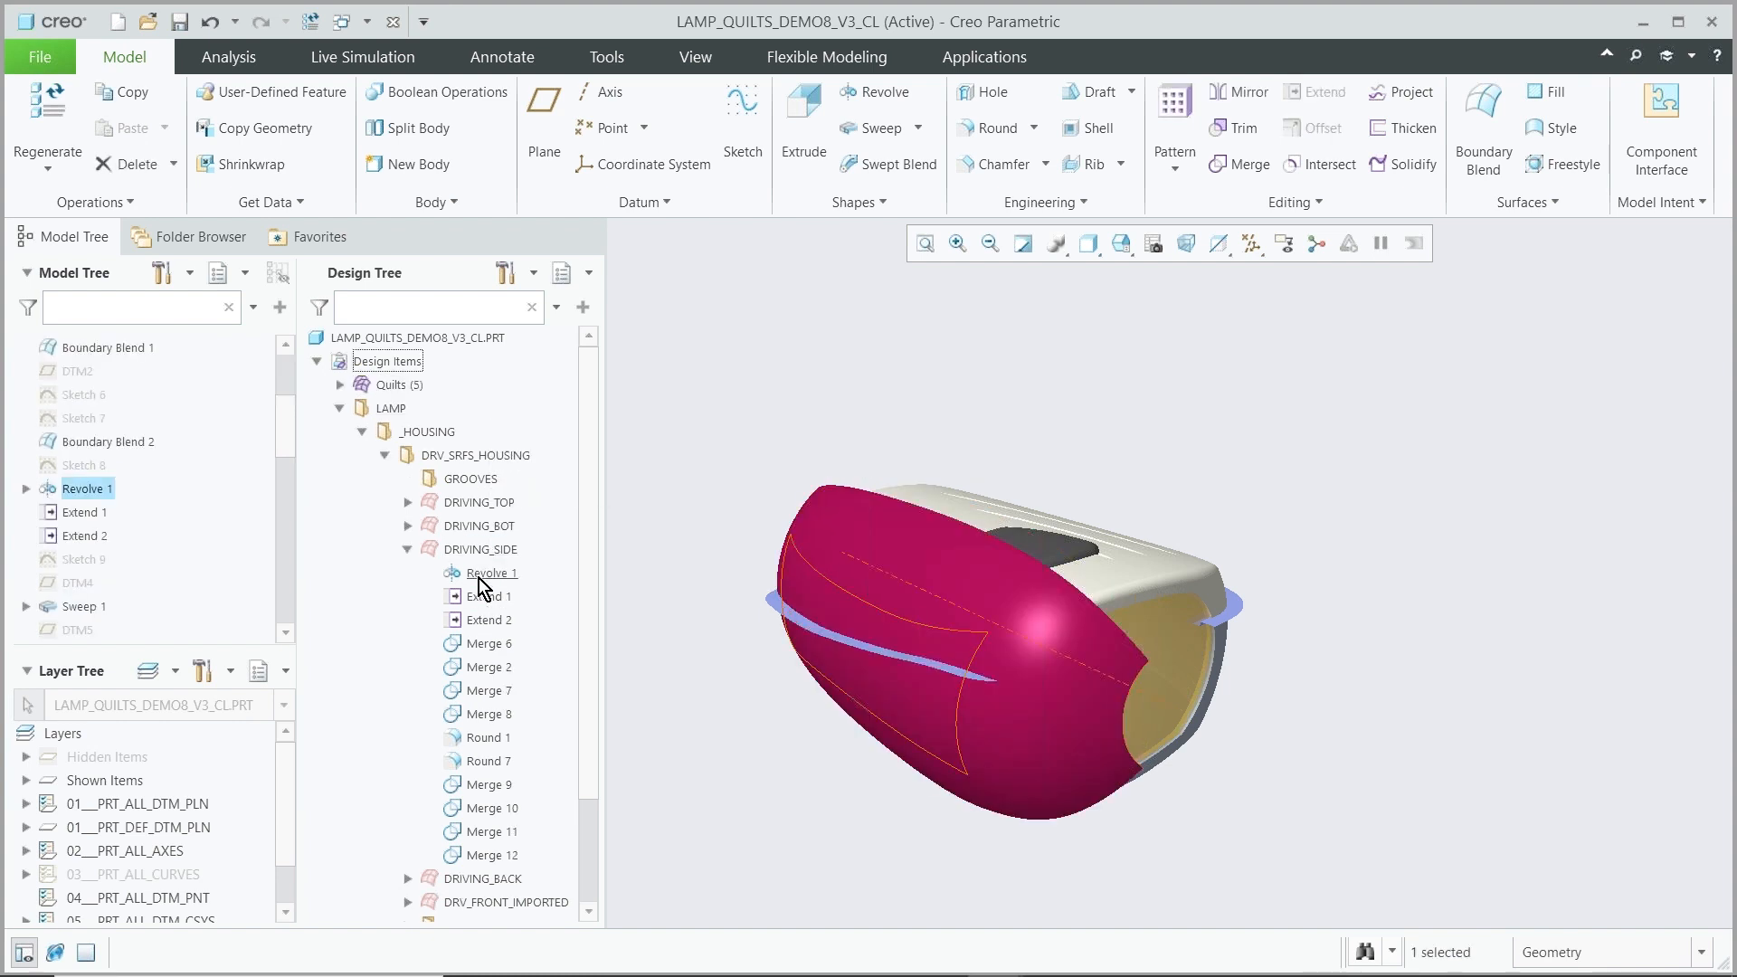
pyautogui.click(474, 600)
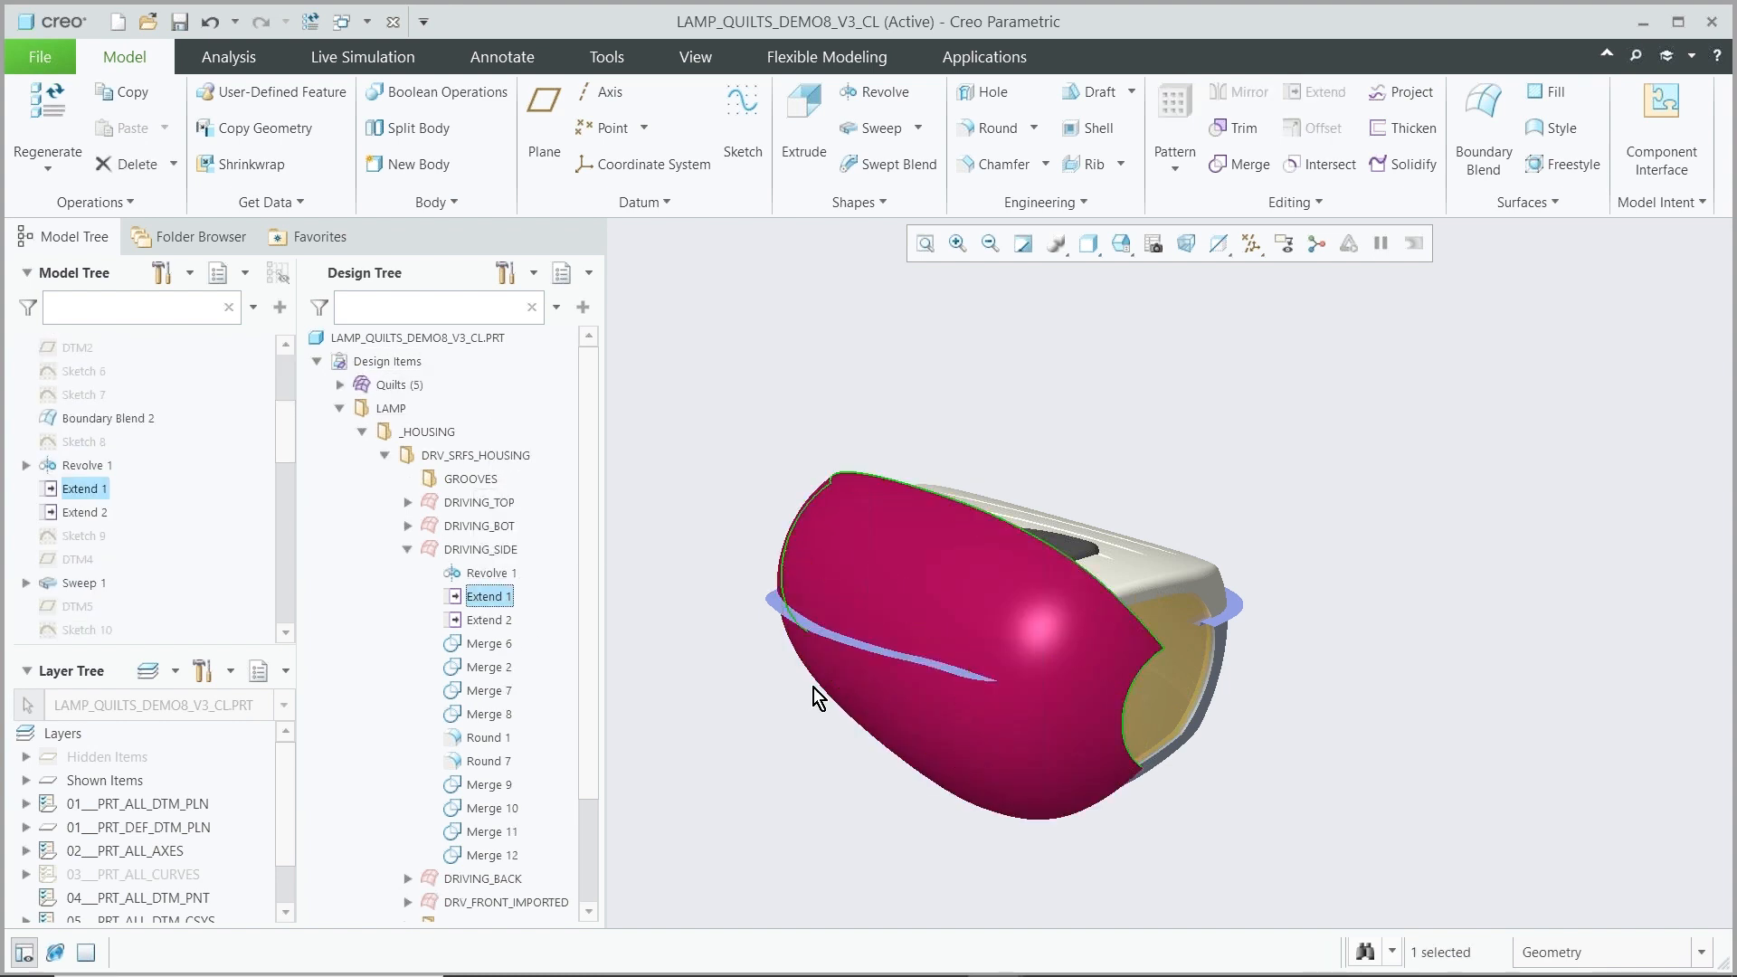
pyautogui.click(487, 620)
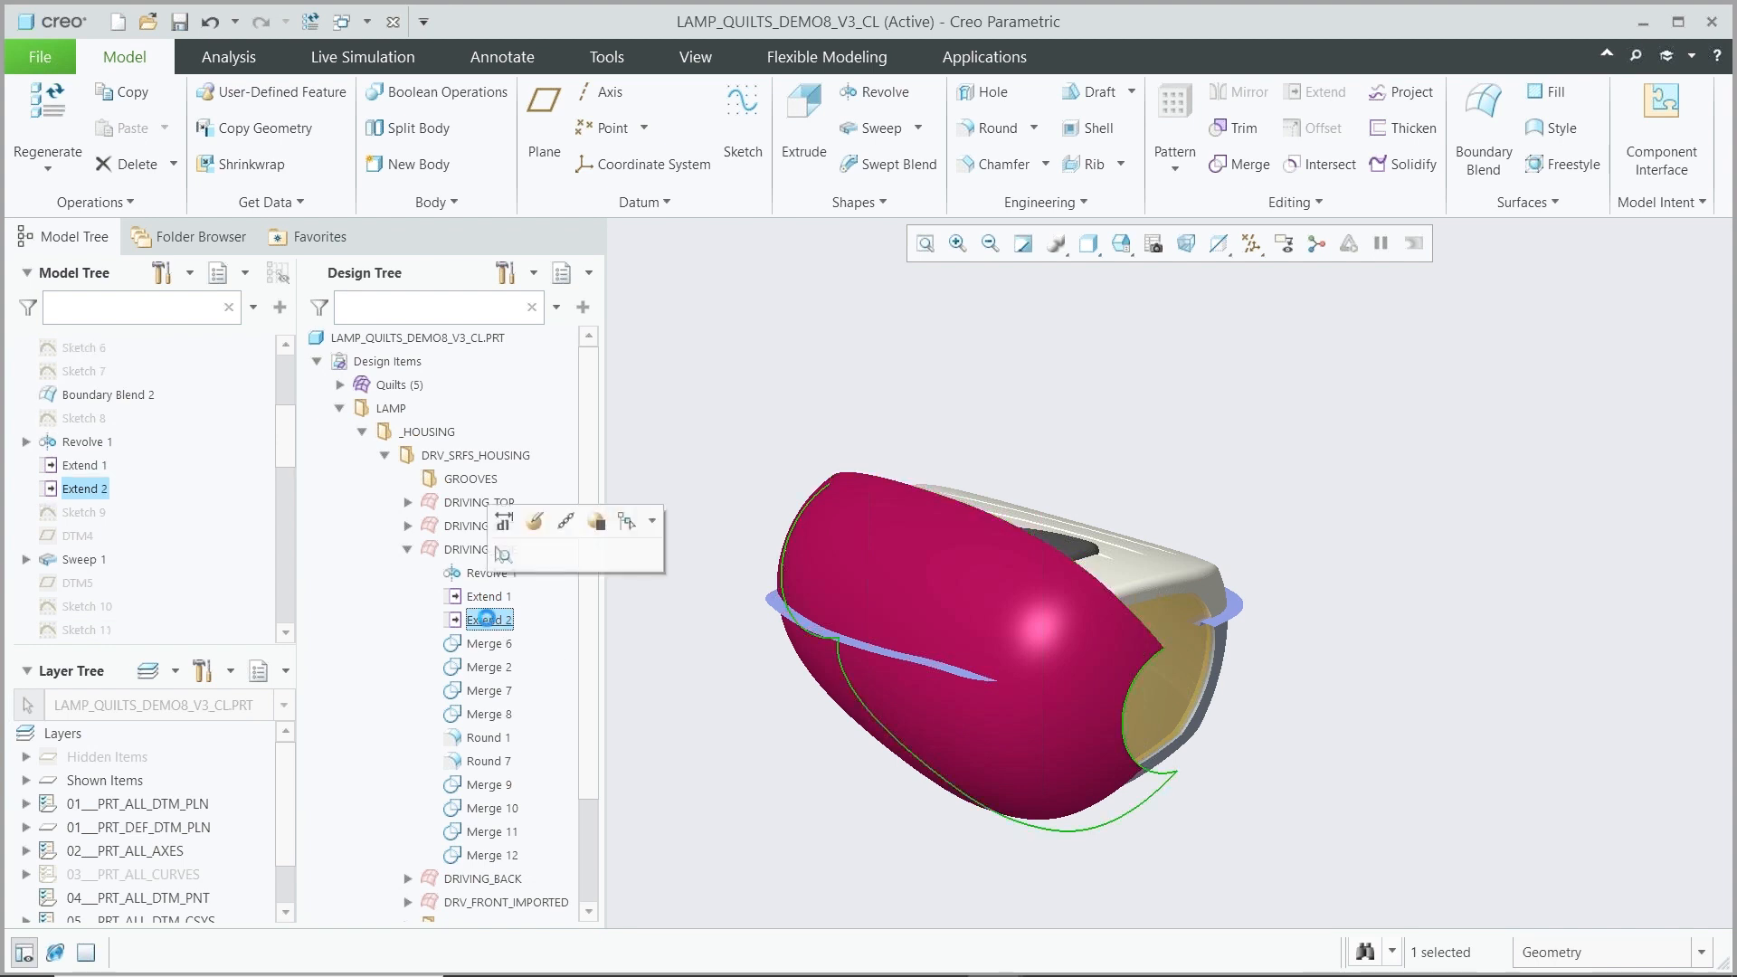
pyautogui.click(489, 645)
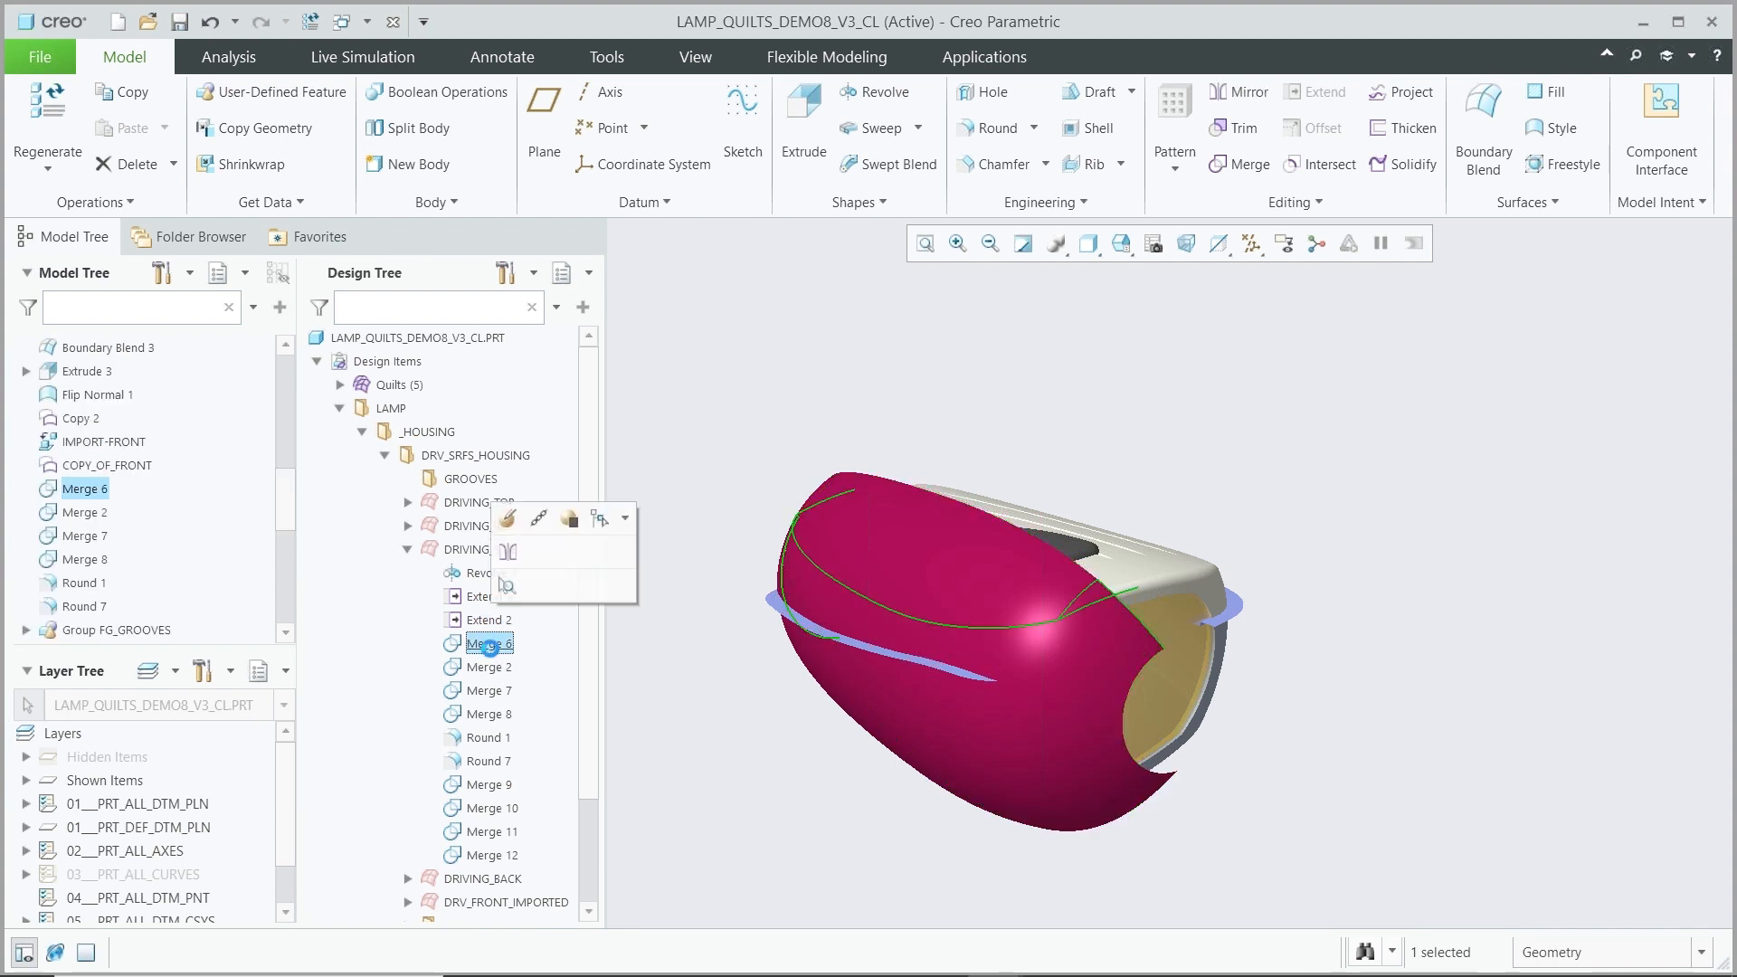
pyautogui.click(489, 667)
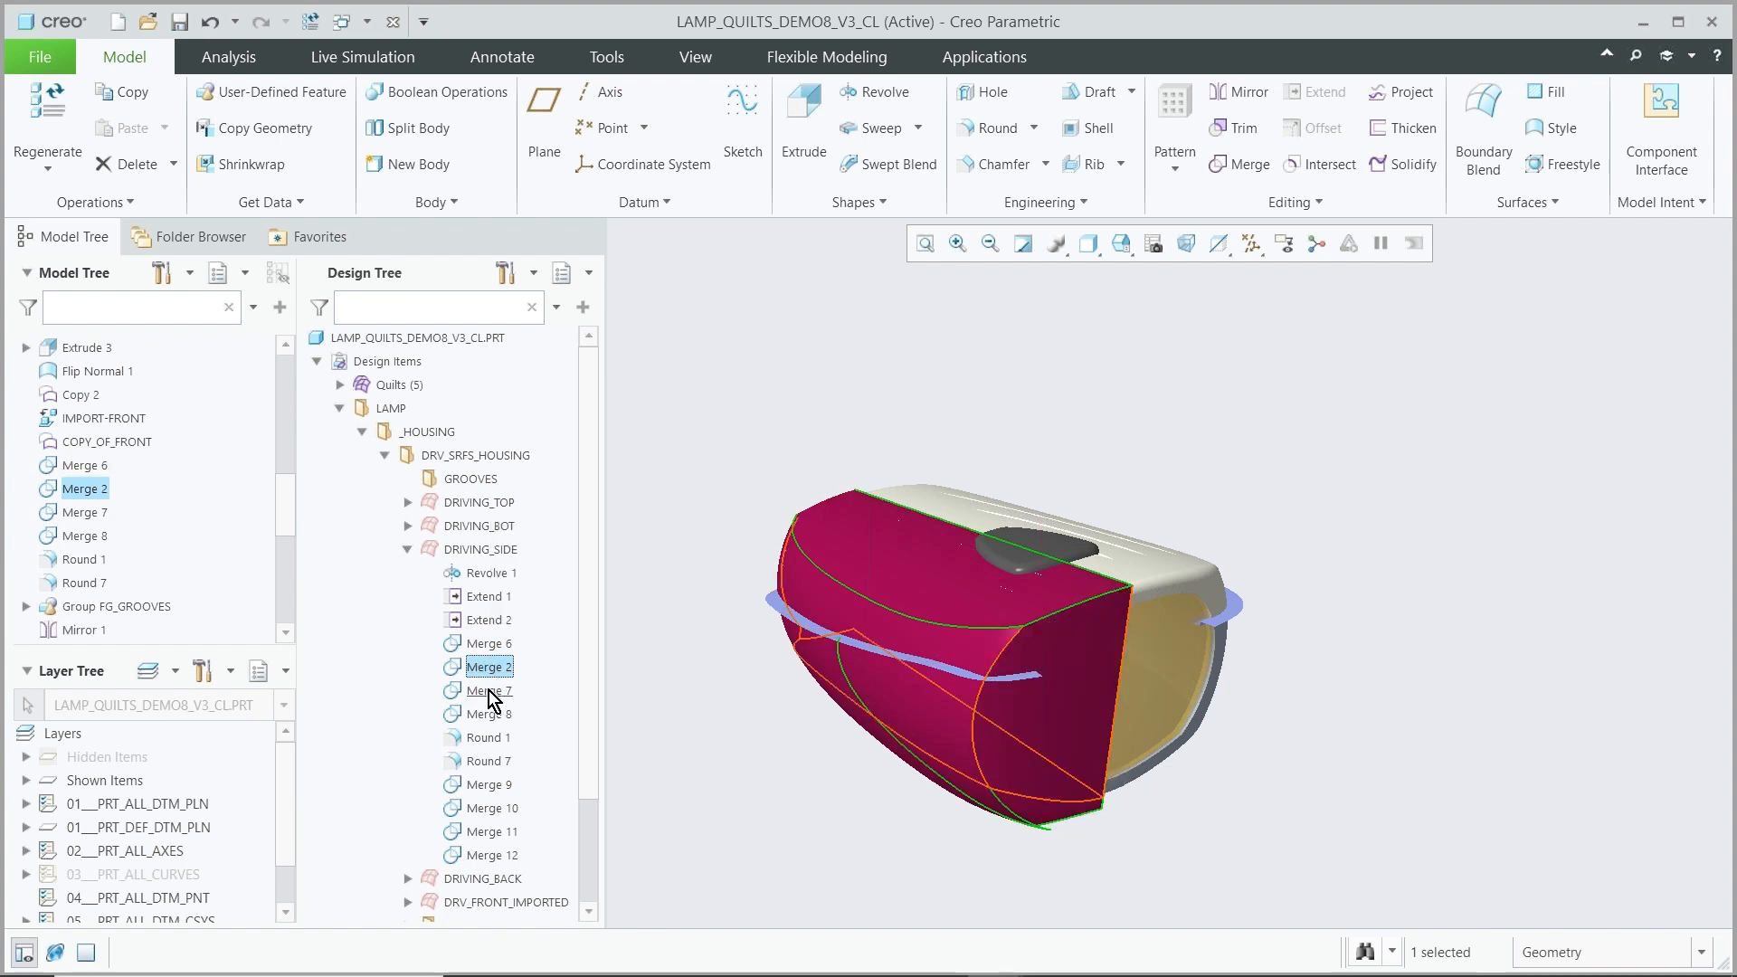
pyautogui.click(489, 693)
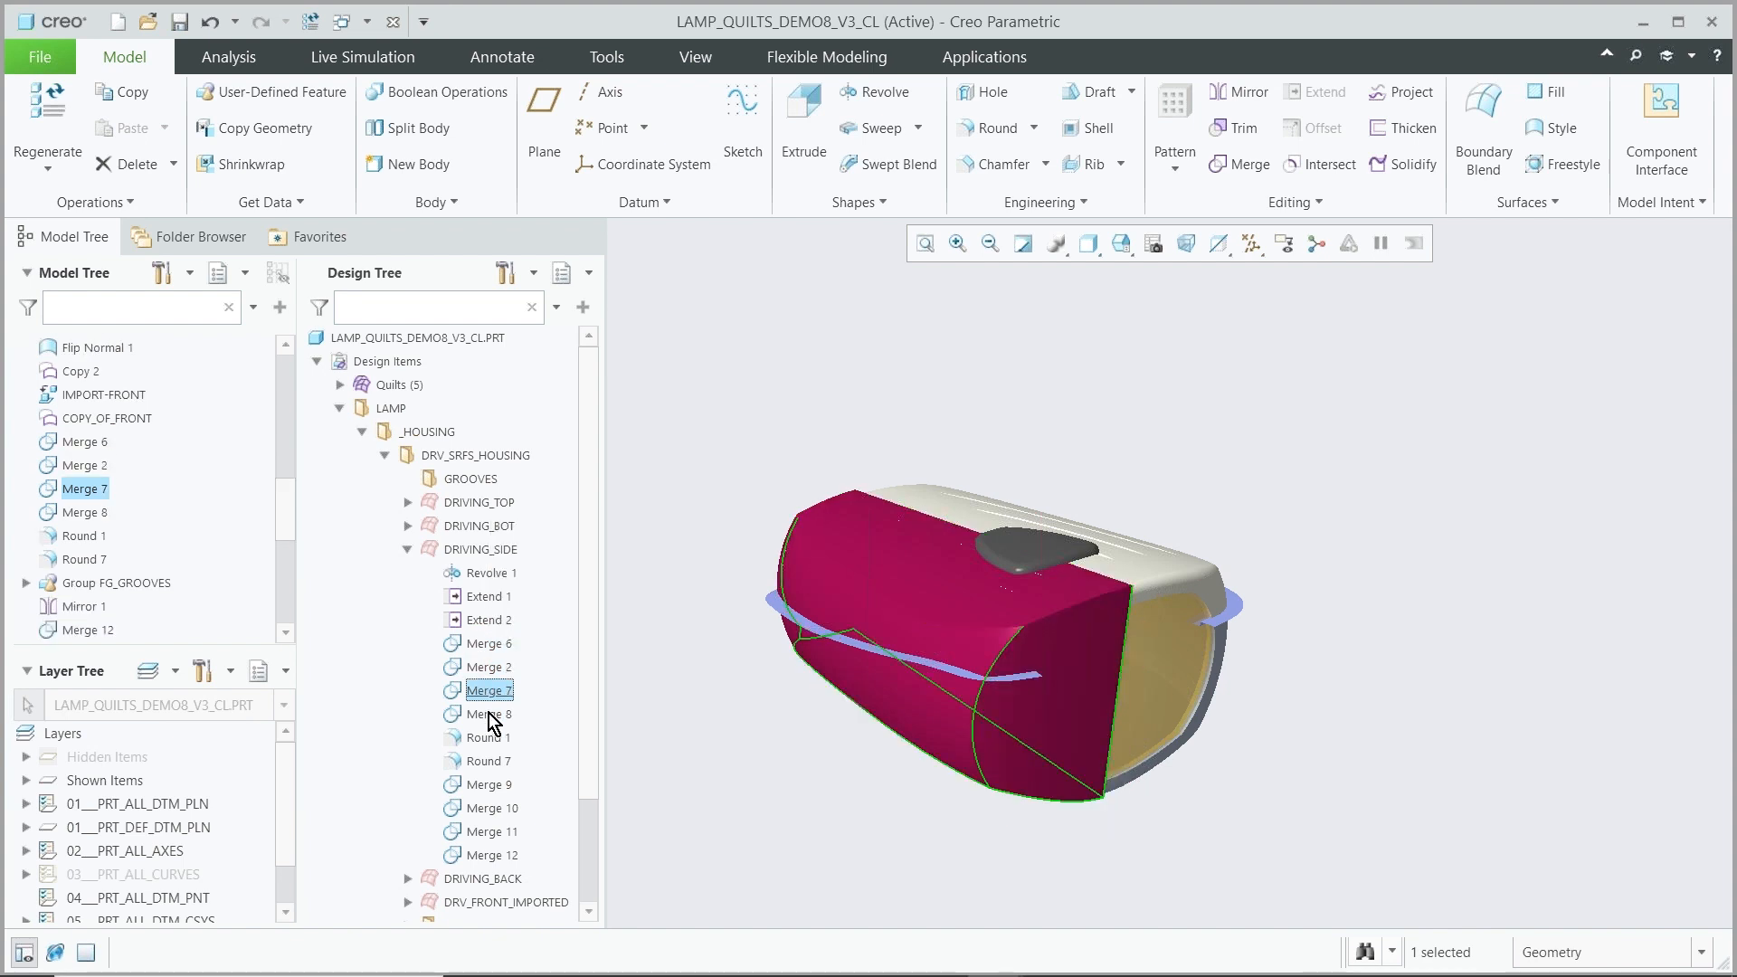
pyautogui.click(490, 716)
pyautogui.click(494, 740)
pyautogui.click(494, 762)
pyautogui.click(495, 786)
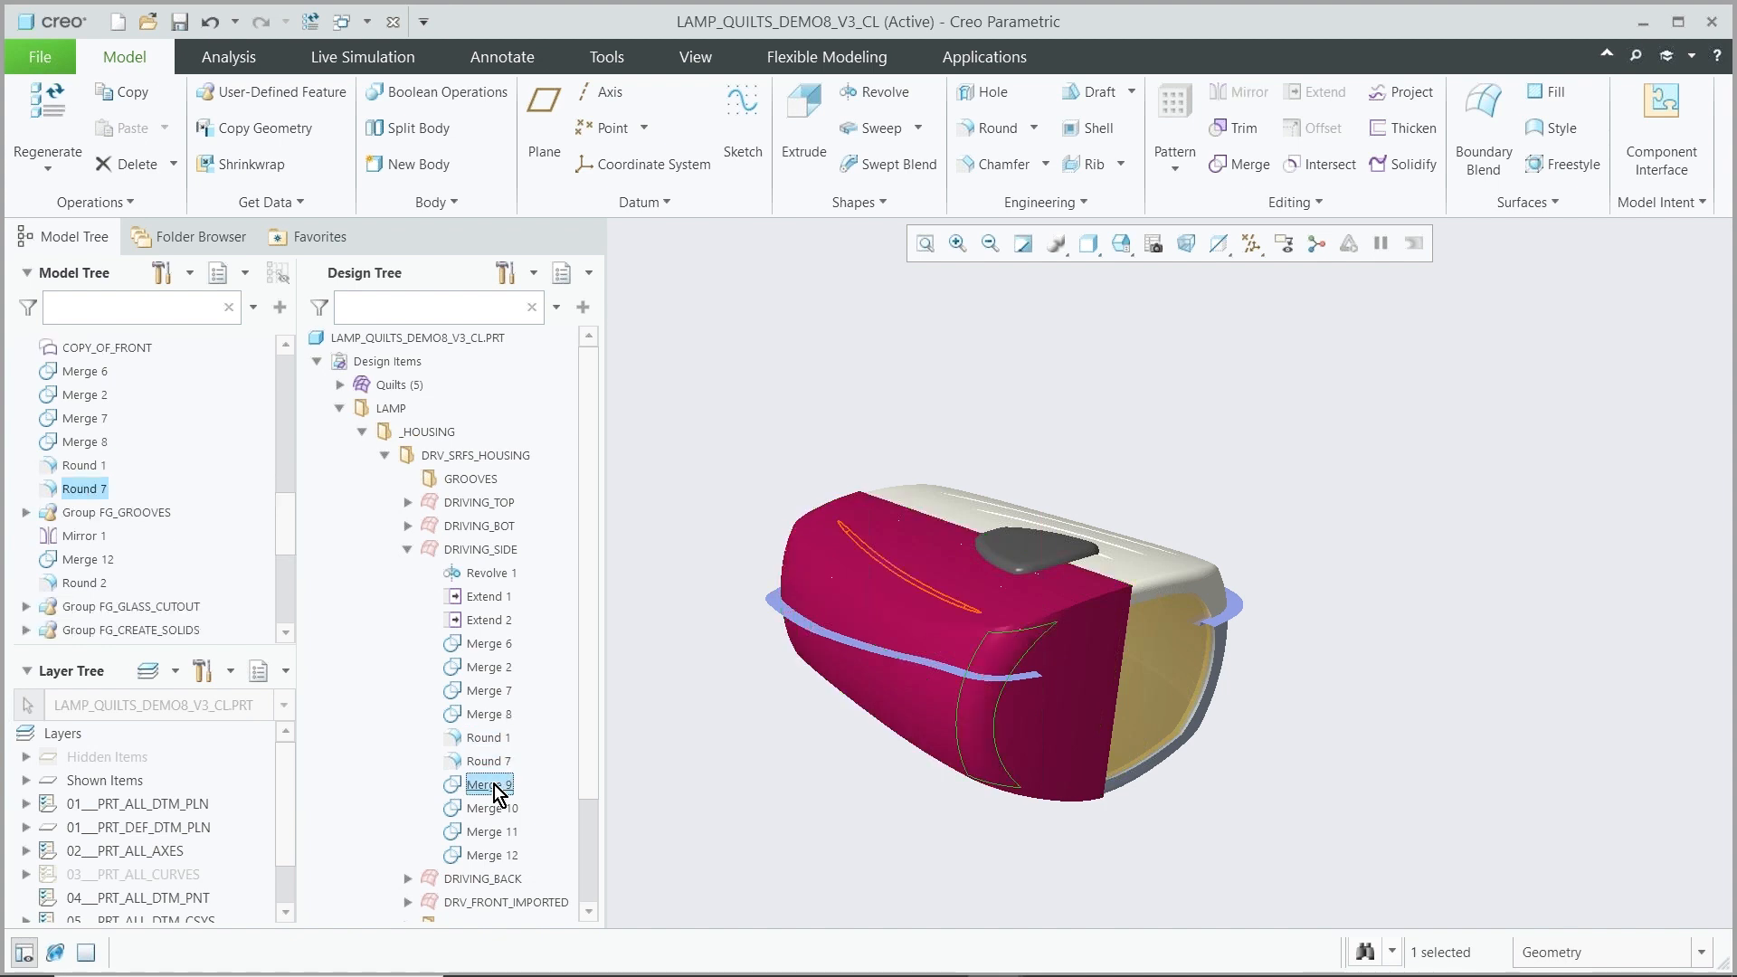
pyautogui.click(491, 809)
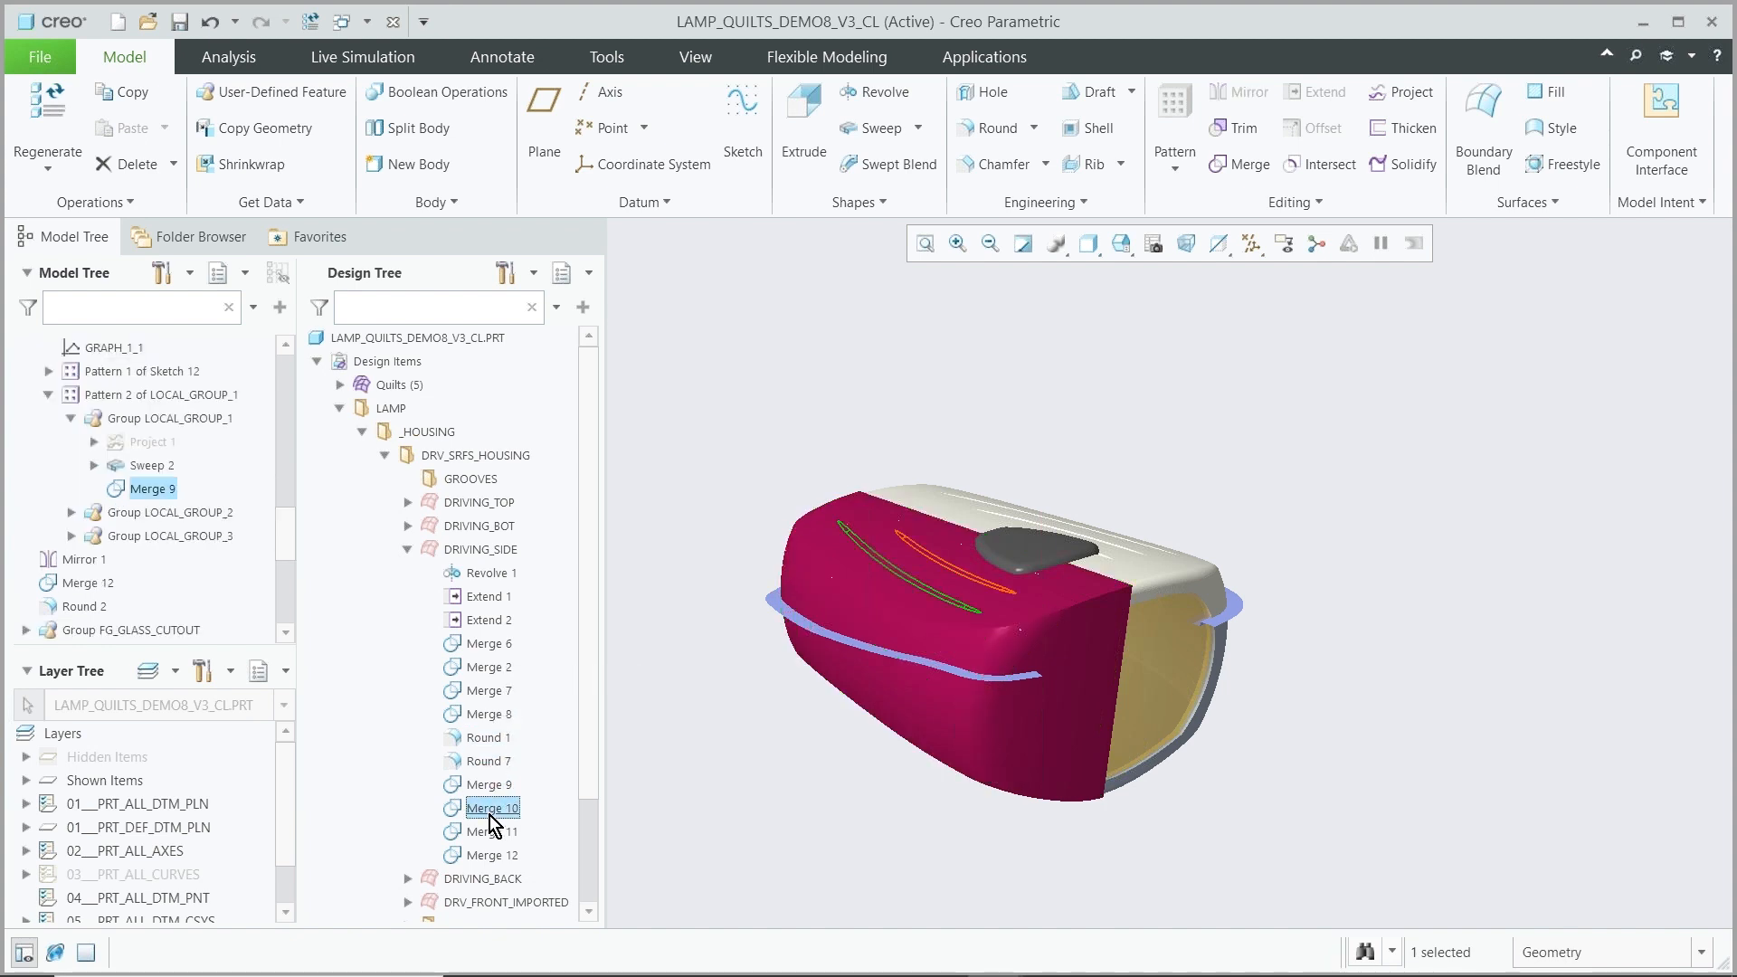
pyautogui.click(487, 832)
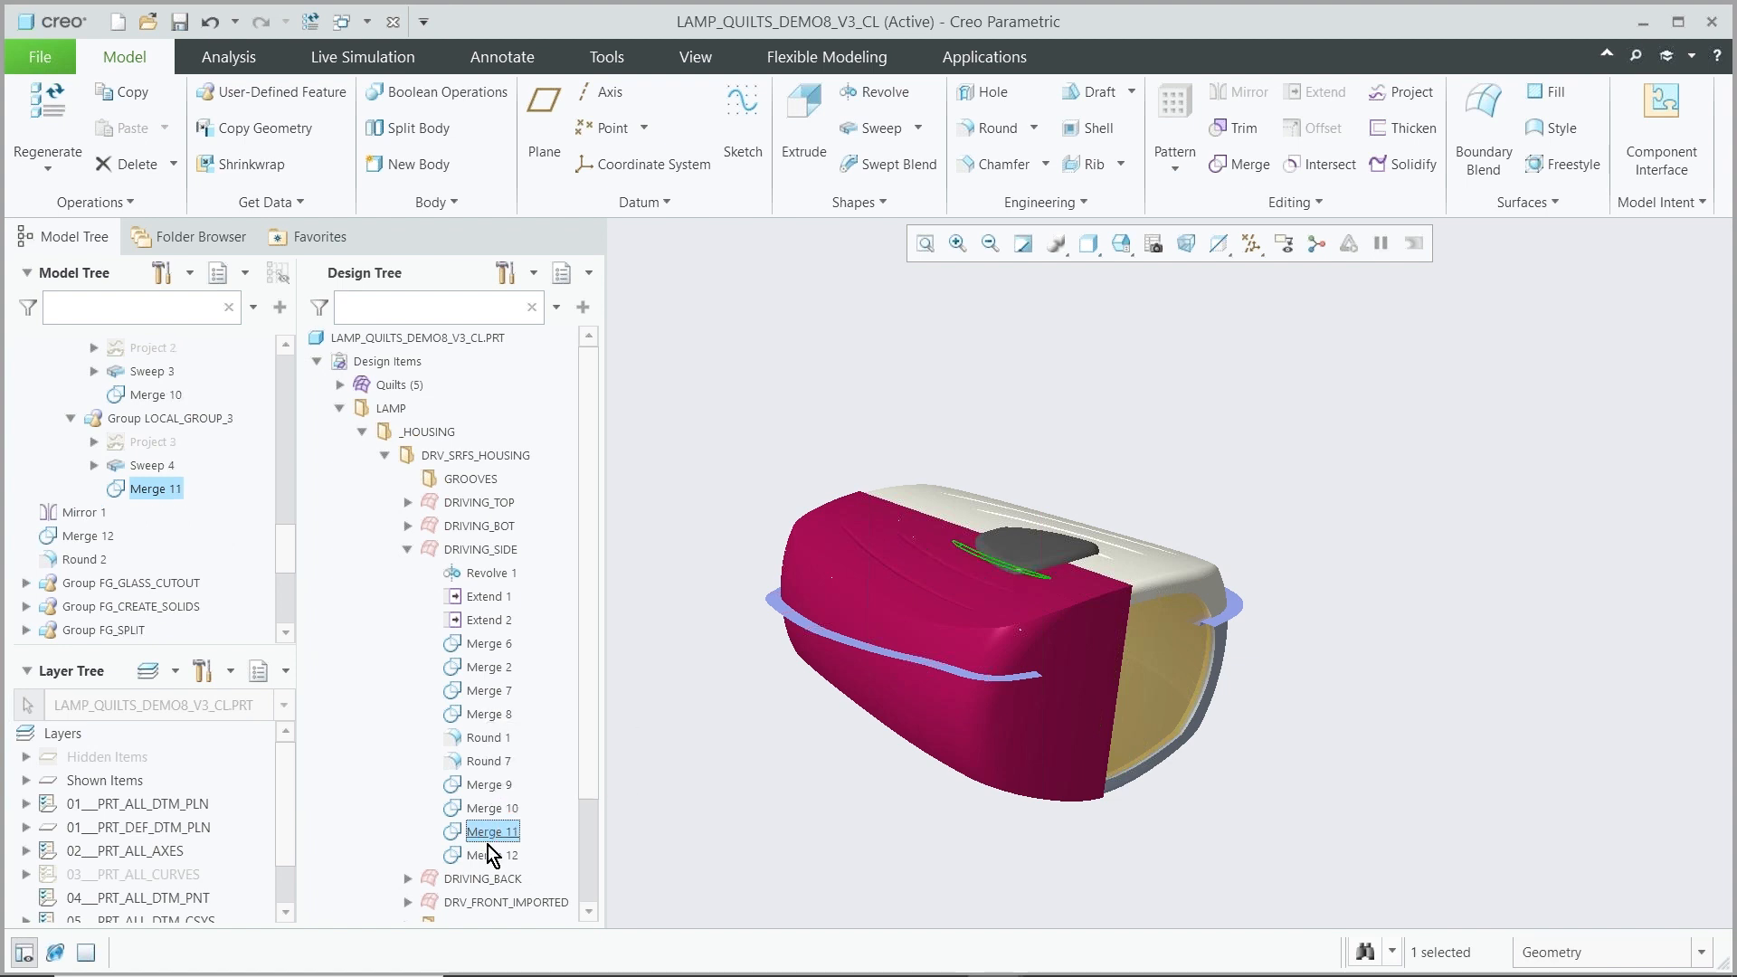
pyautogui.click(489, 856)
pyautogui.moveTo(785, 769)
pyautogui.mouseDown(button='middle')
pyautogui.moveTo(709, 764)
pyautogui.moveTo(772, 771)
pyautogui.moveTo(770, 787)
pyautogui.mouseUp(button='middle')
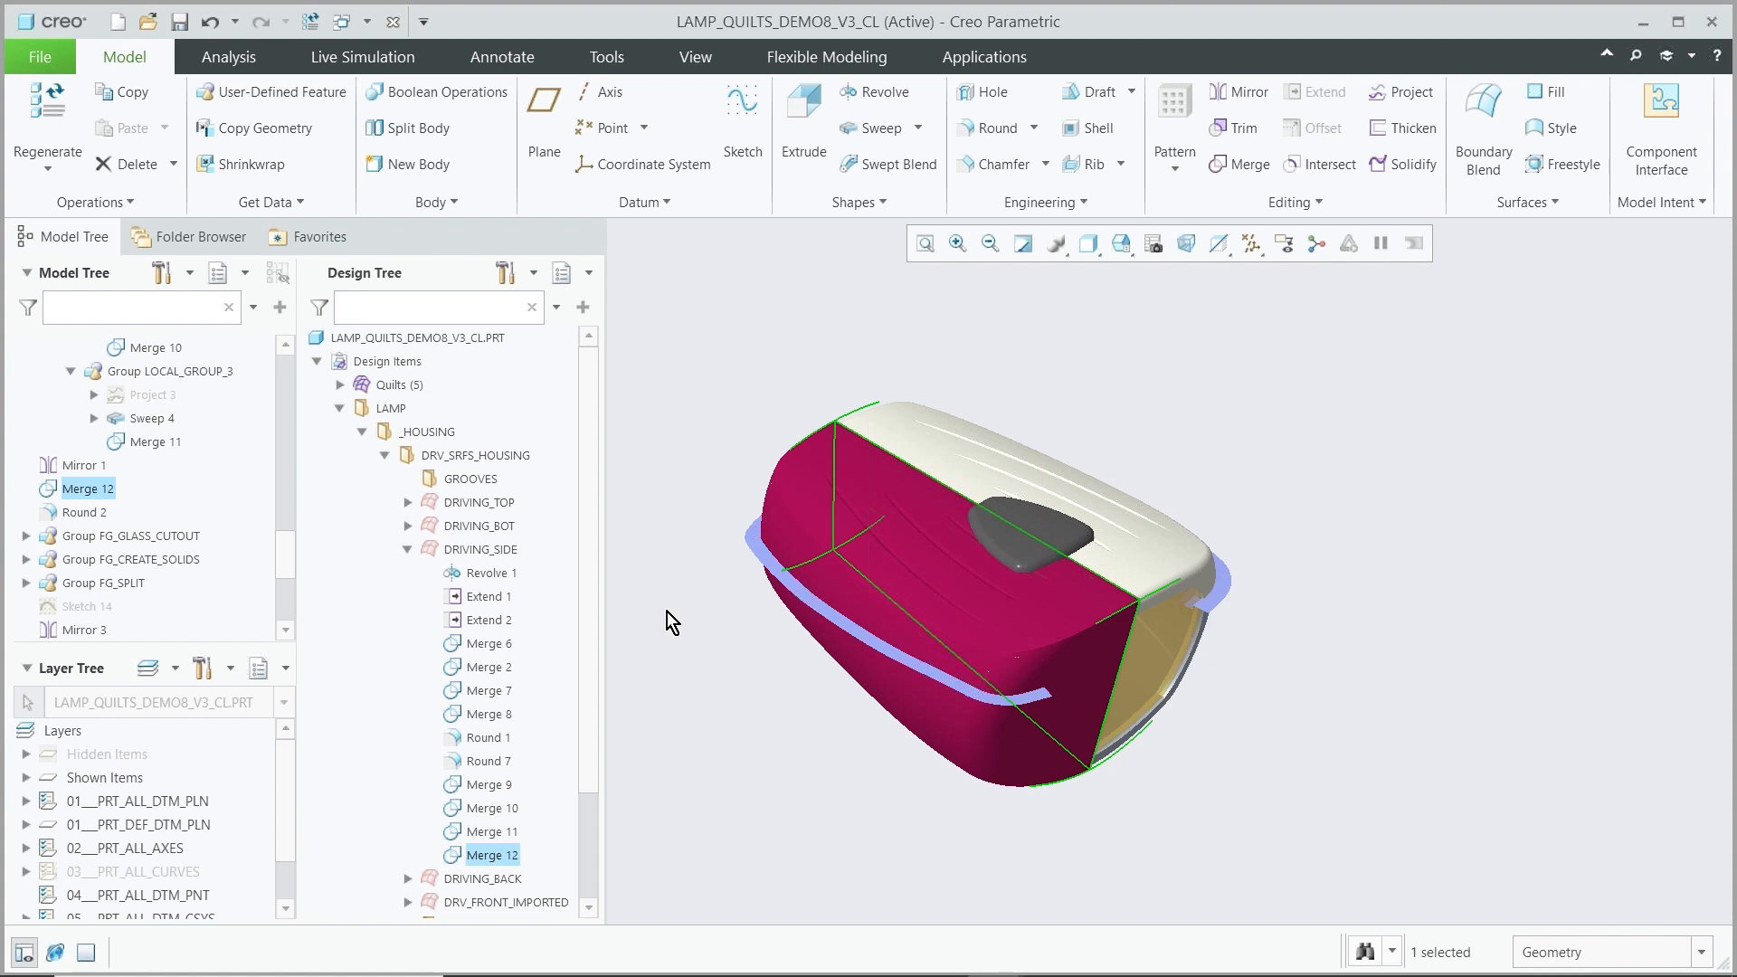
pyautogui.click(684, 466)
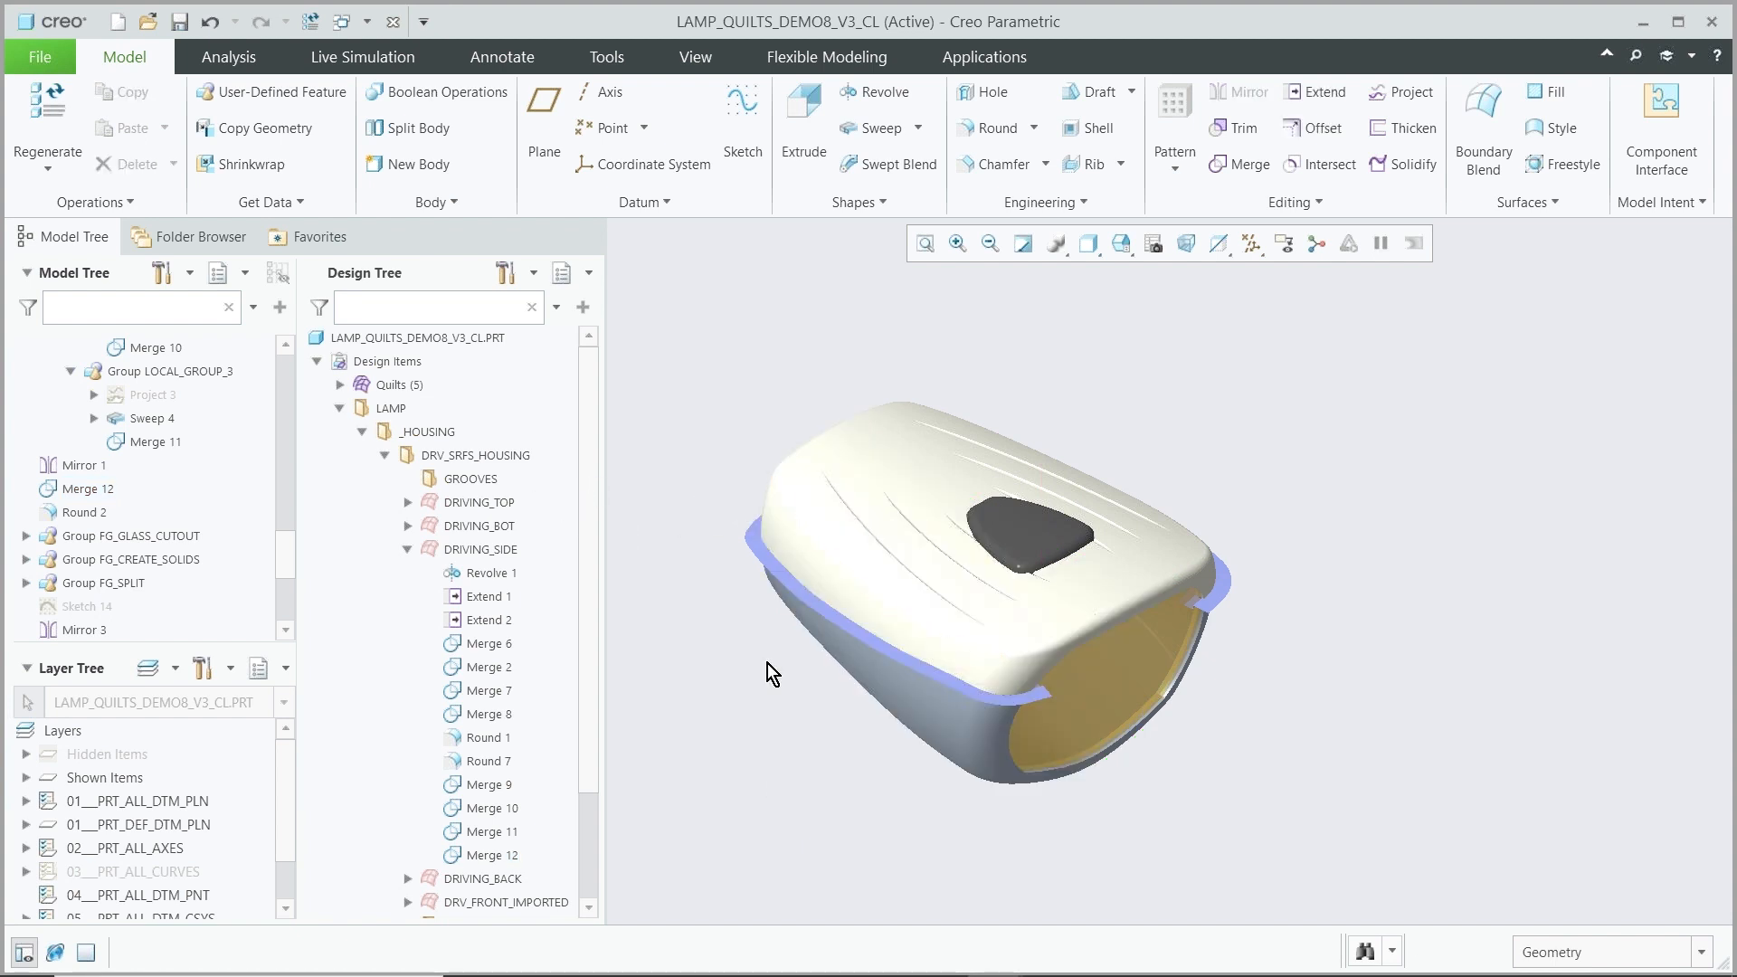
# Select the housing body and its faces in the model to locate their features in the Design Tree
pyautogui.moveTo(771, 709); pyautogui.dragTo(807, 672, button='middle')
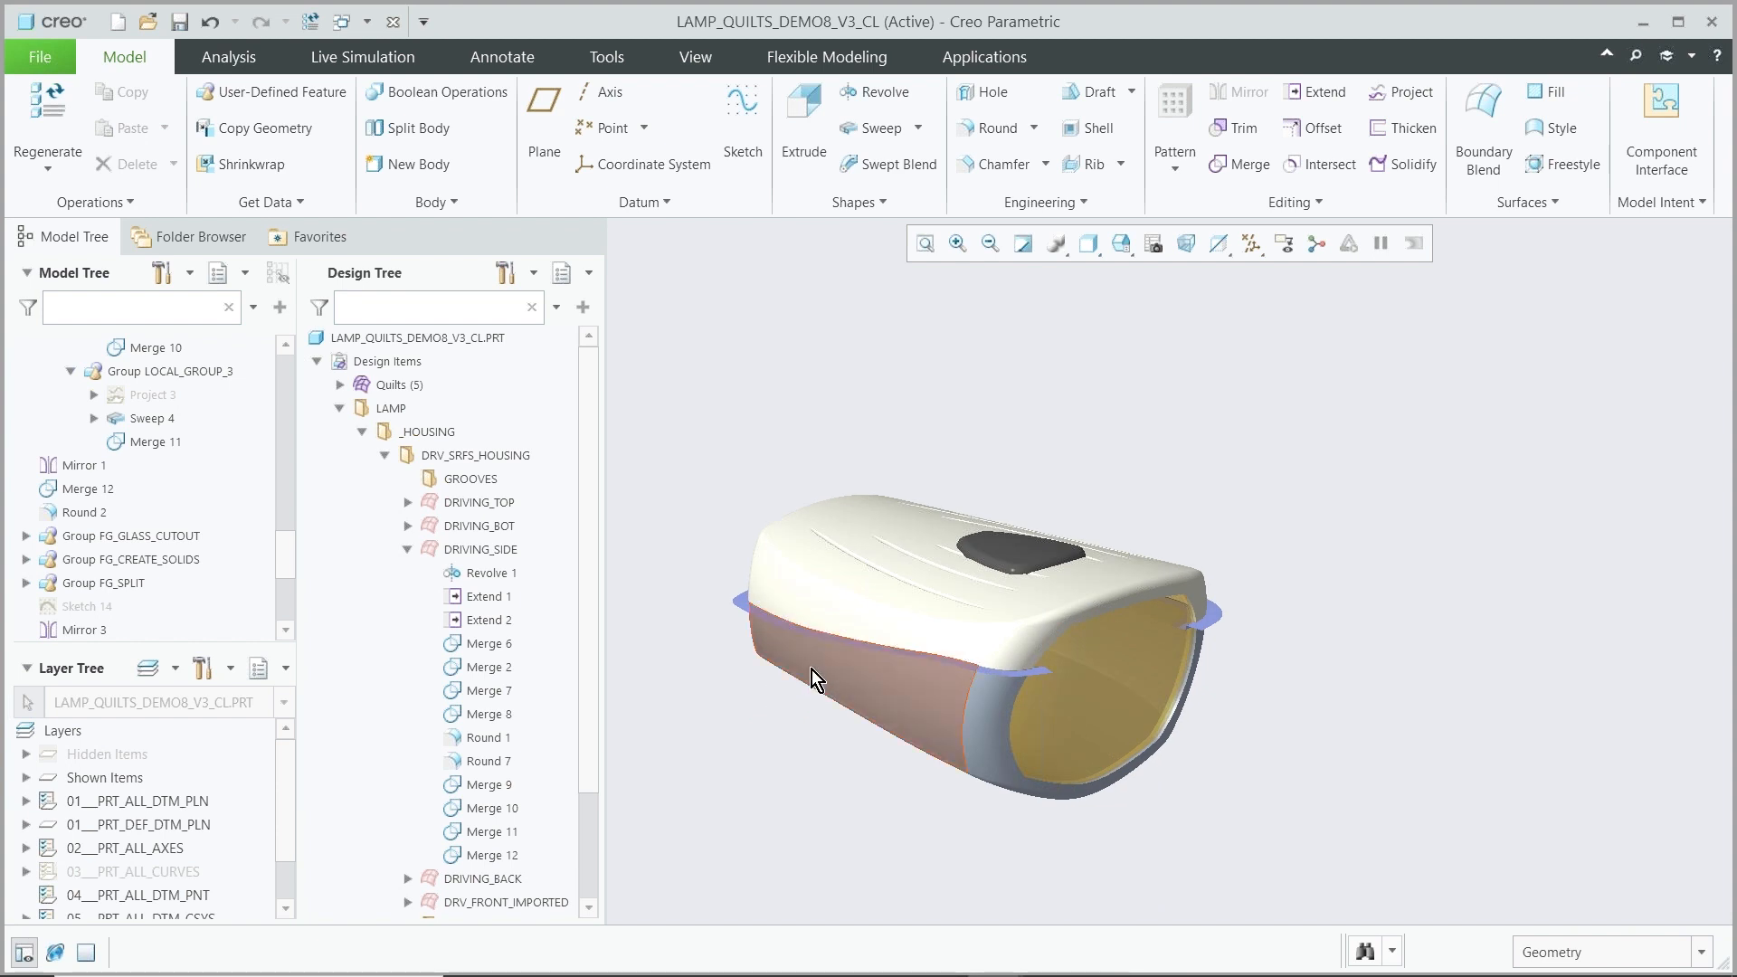
pyautogui.click(812, 670)
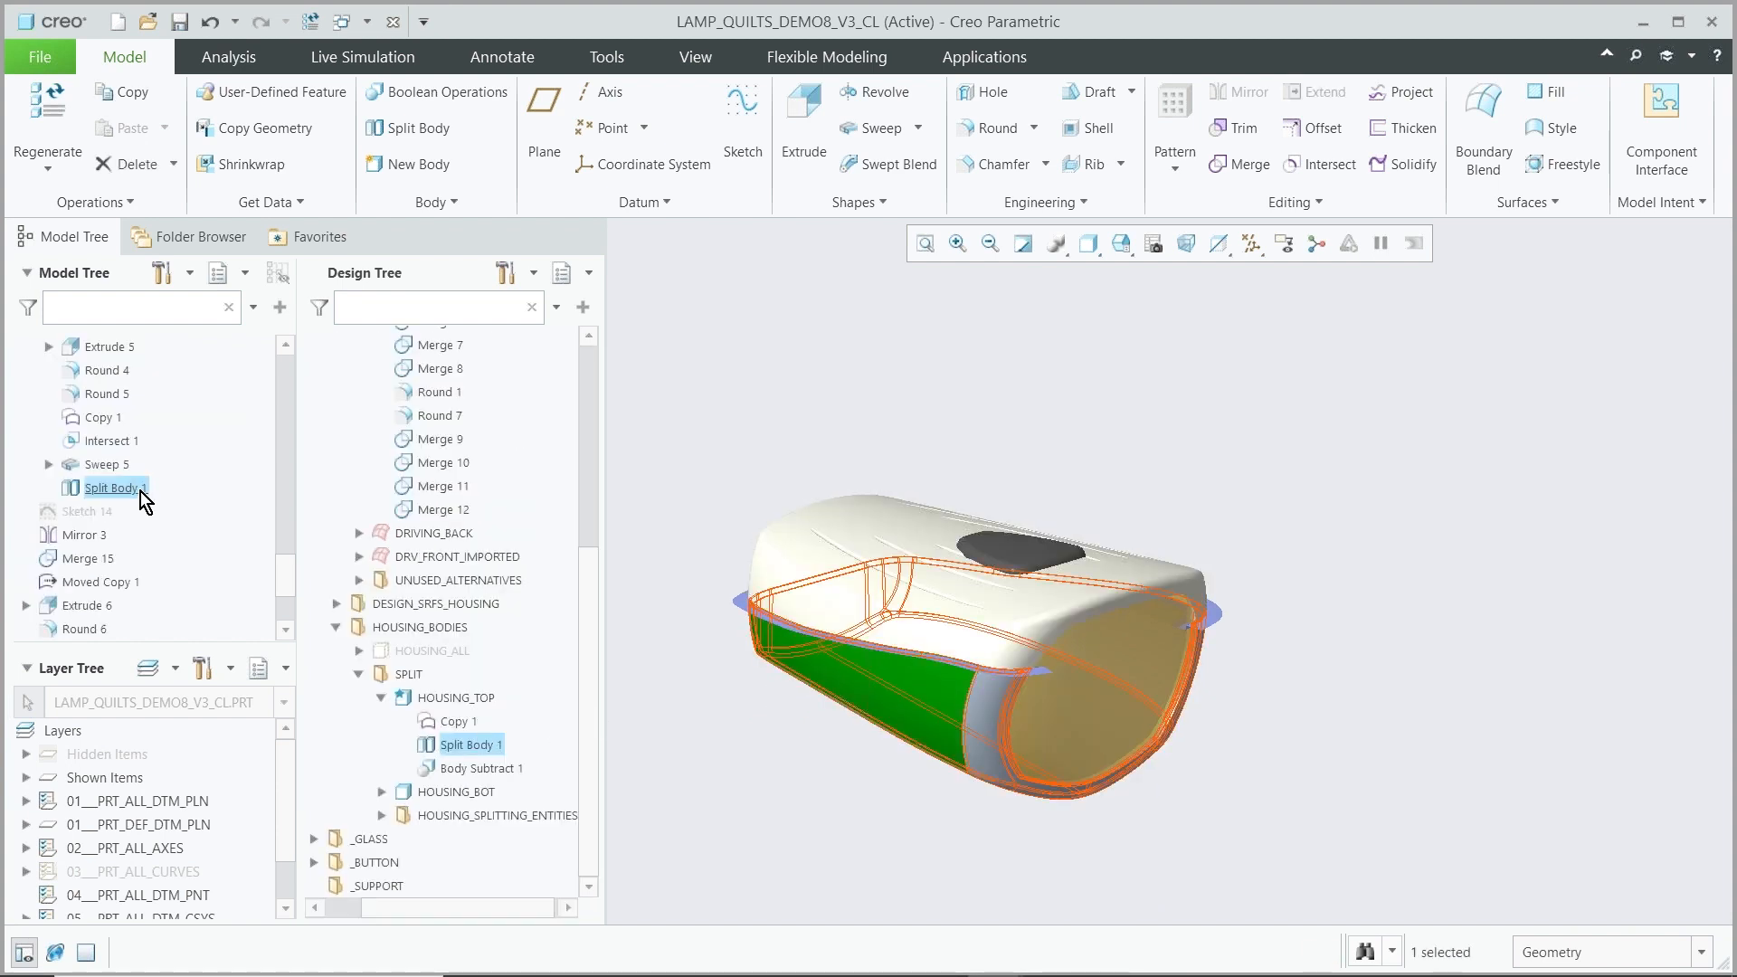
pyautogui.click(789, 595)
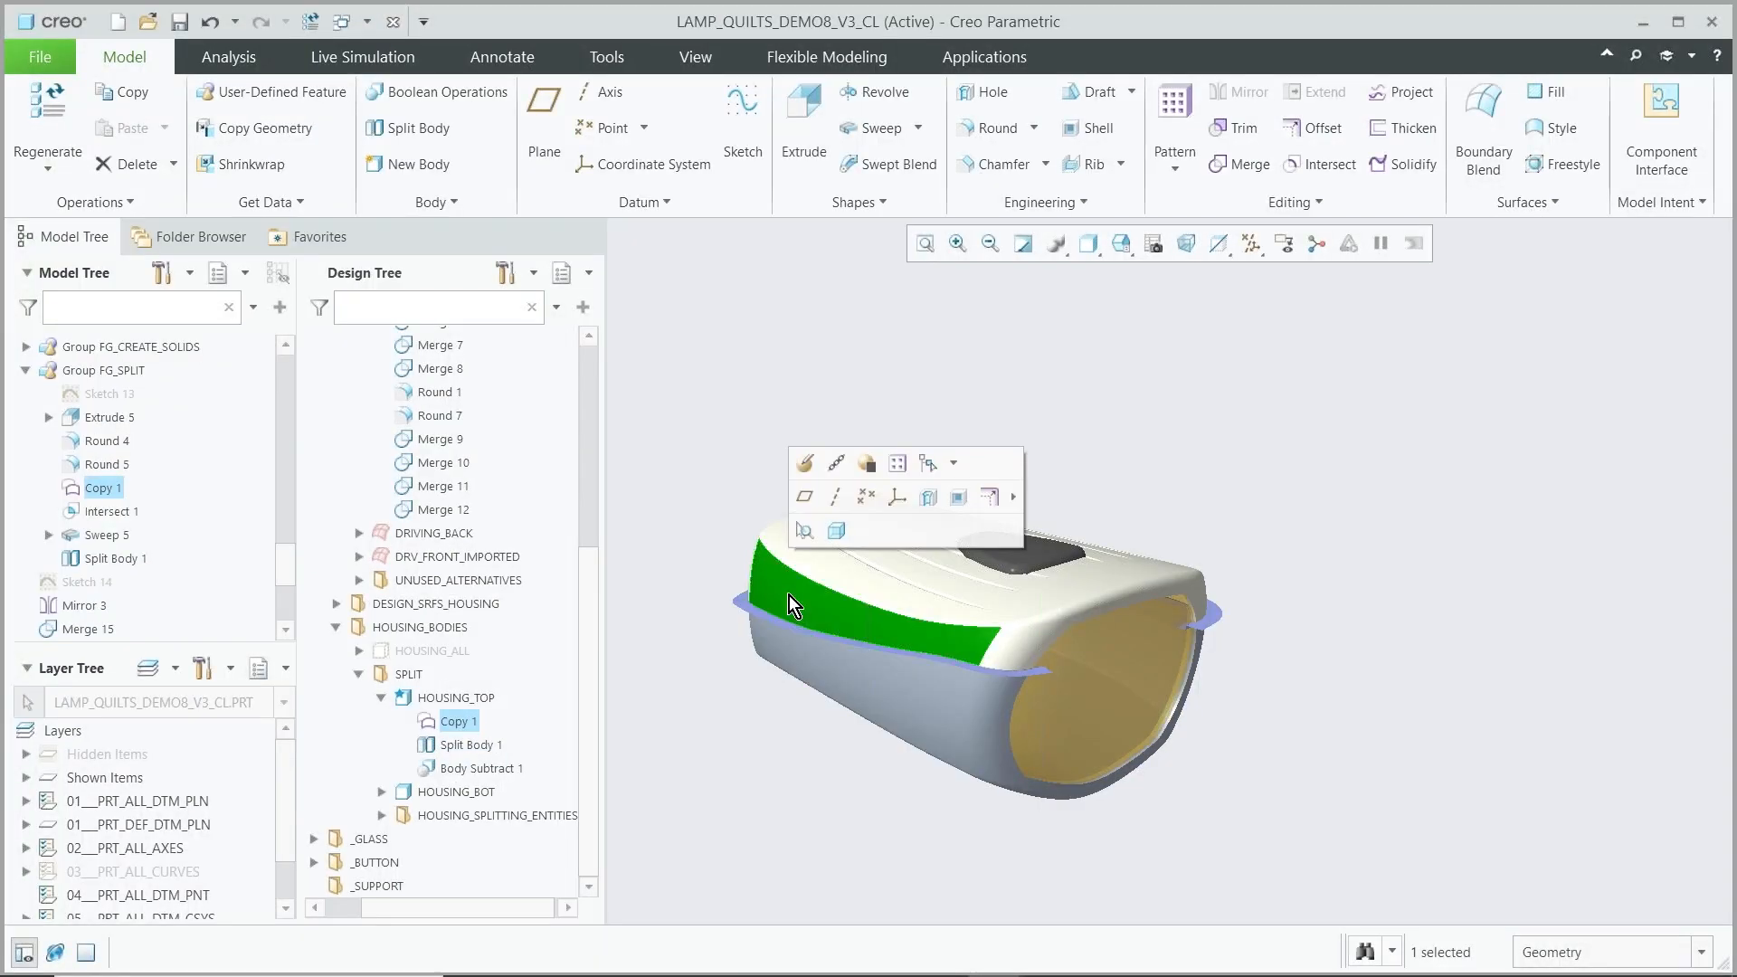
pyautogui.click(709, 456)
pyautogui.moveTo(813, 763); pyautogui.dragTo(729, 711, button='middle')
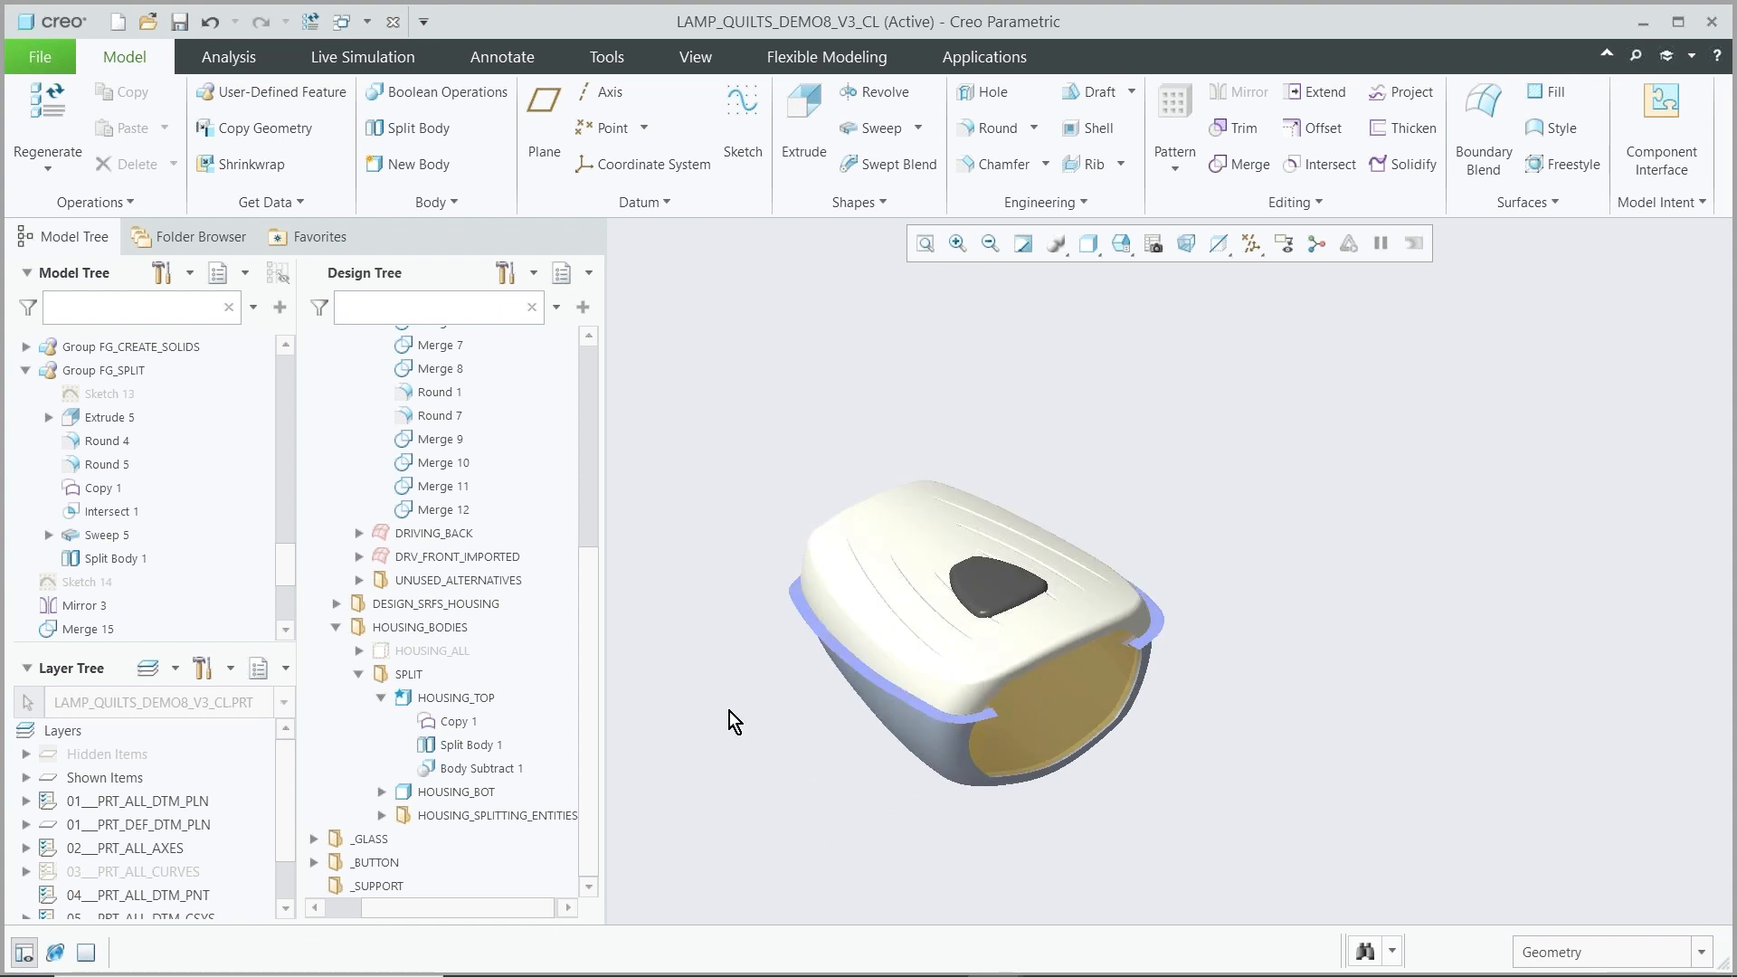
# Hide the Design Tree from the navigator
pyautogui.click(233, 280)
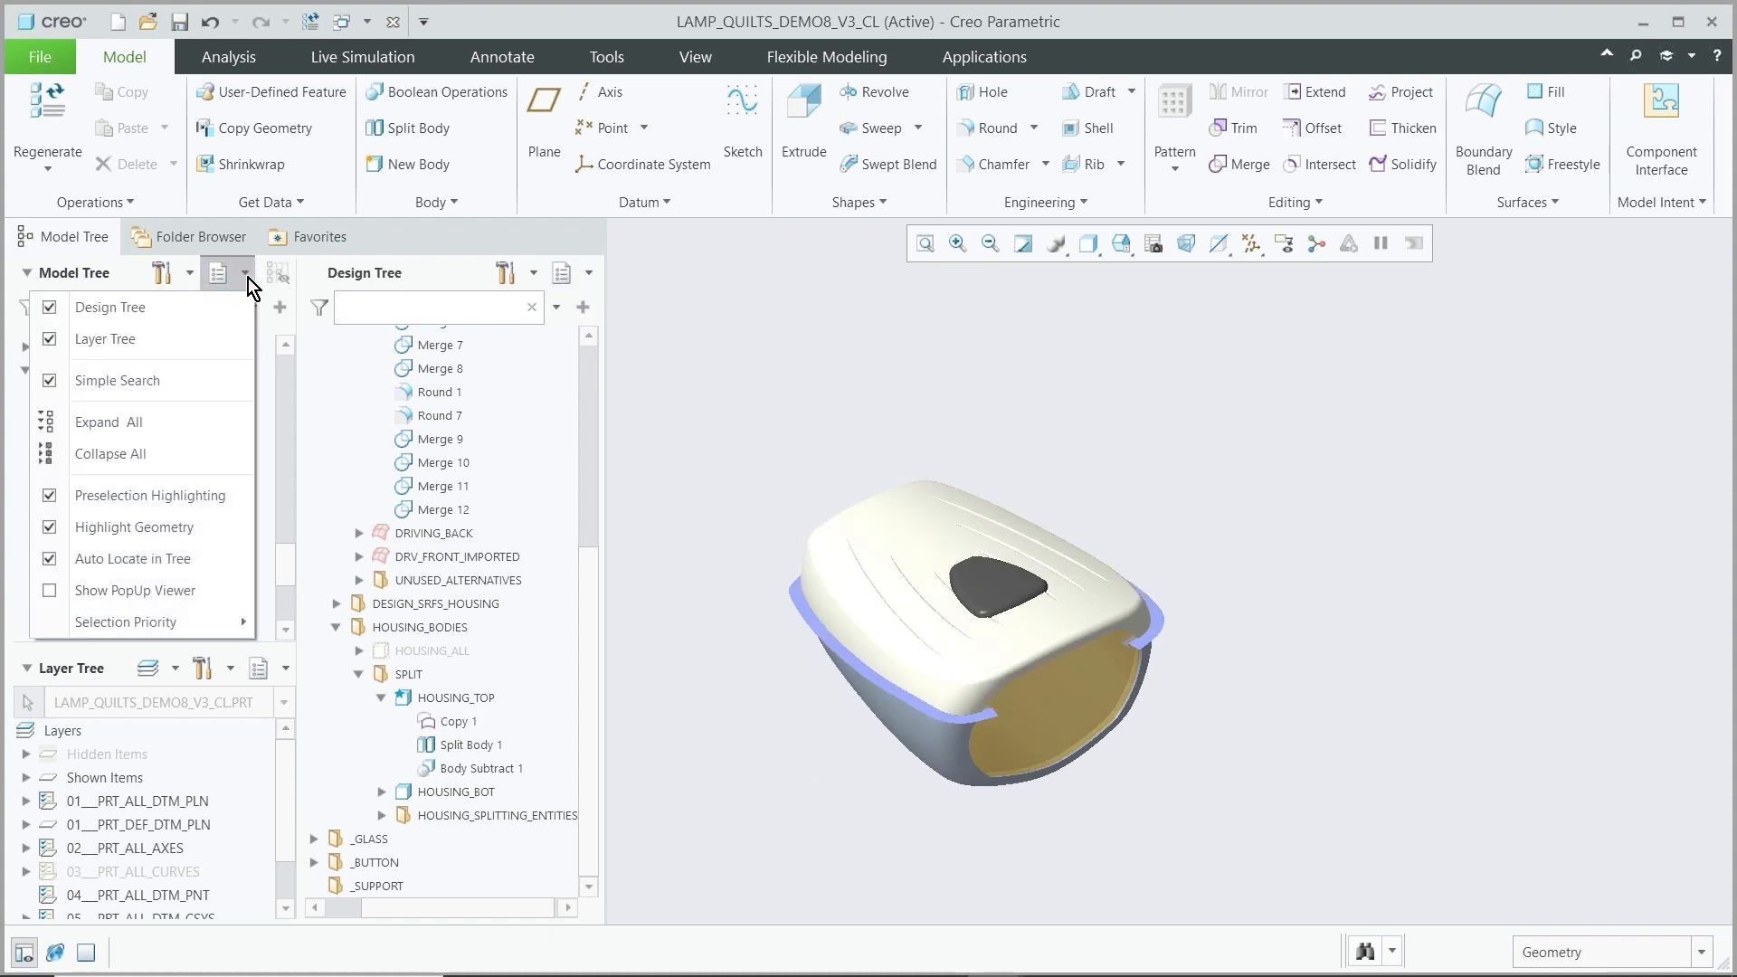
pyautogui.click(46, 309)
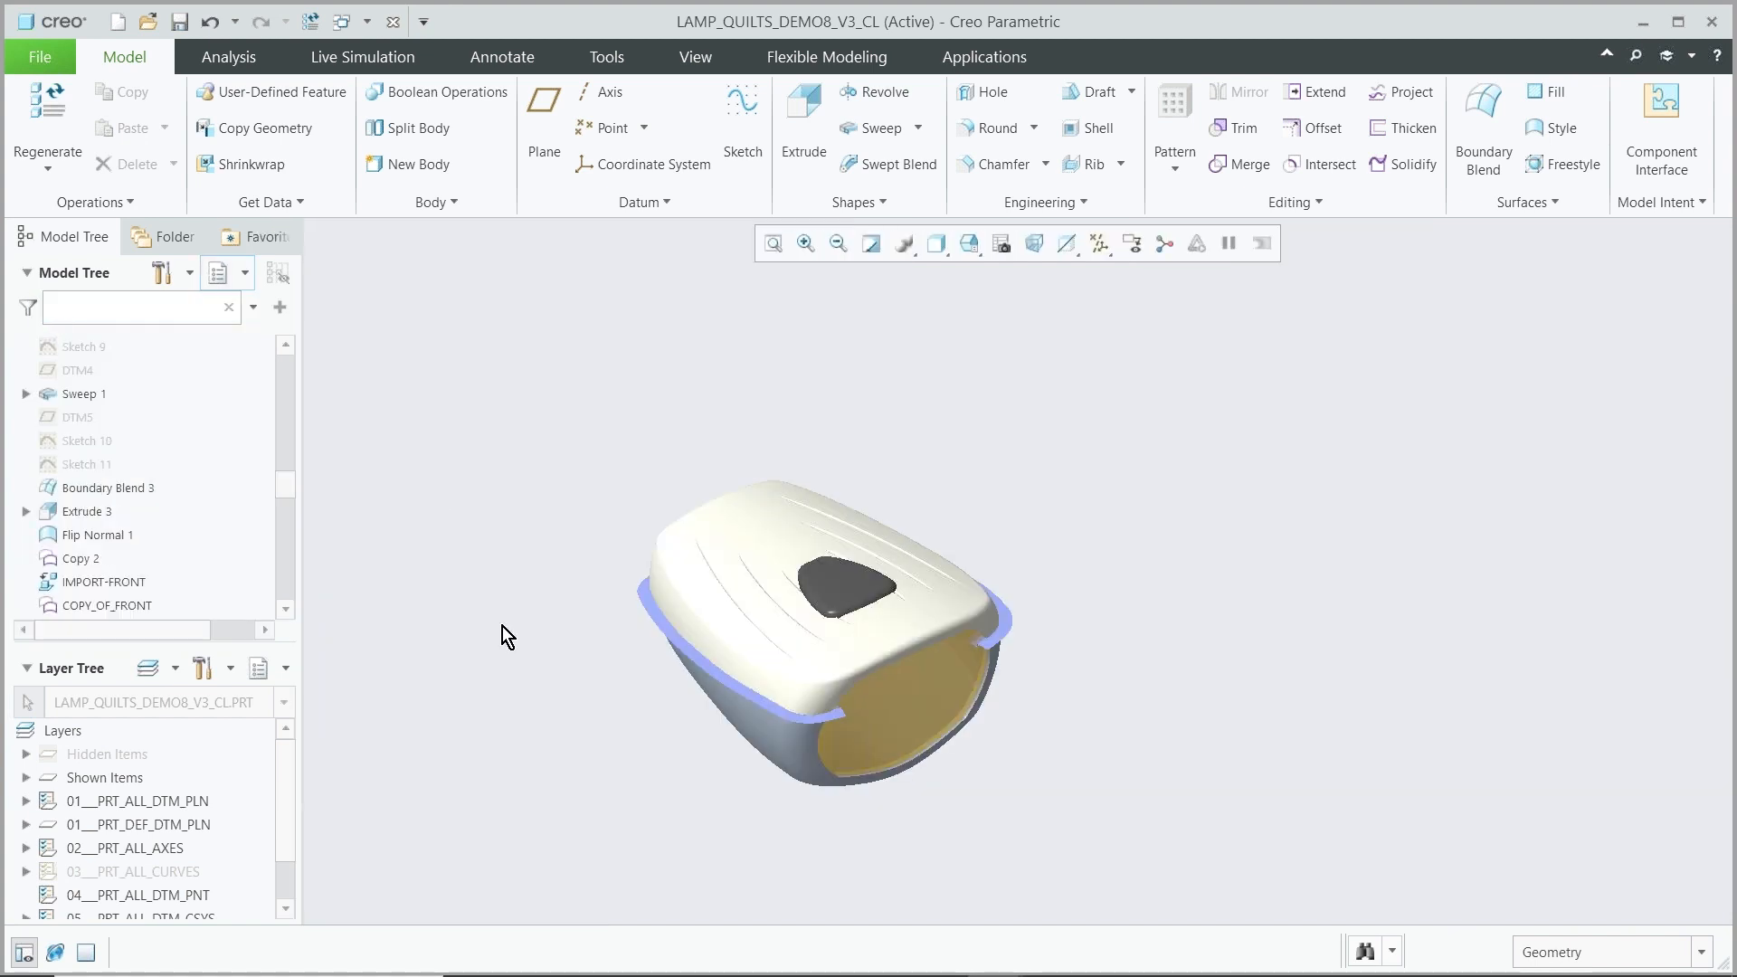
pyautogui.scroll(-2, 719, 801)
pyautogui.moveTo(699, 772)
pyautogui.mouseDown(button='middle')
pyautogui.moveTo(698, 747)
pyautogui.moveTo(717, 765)
pyautogui.mouseUp(button='middle')
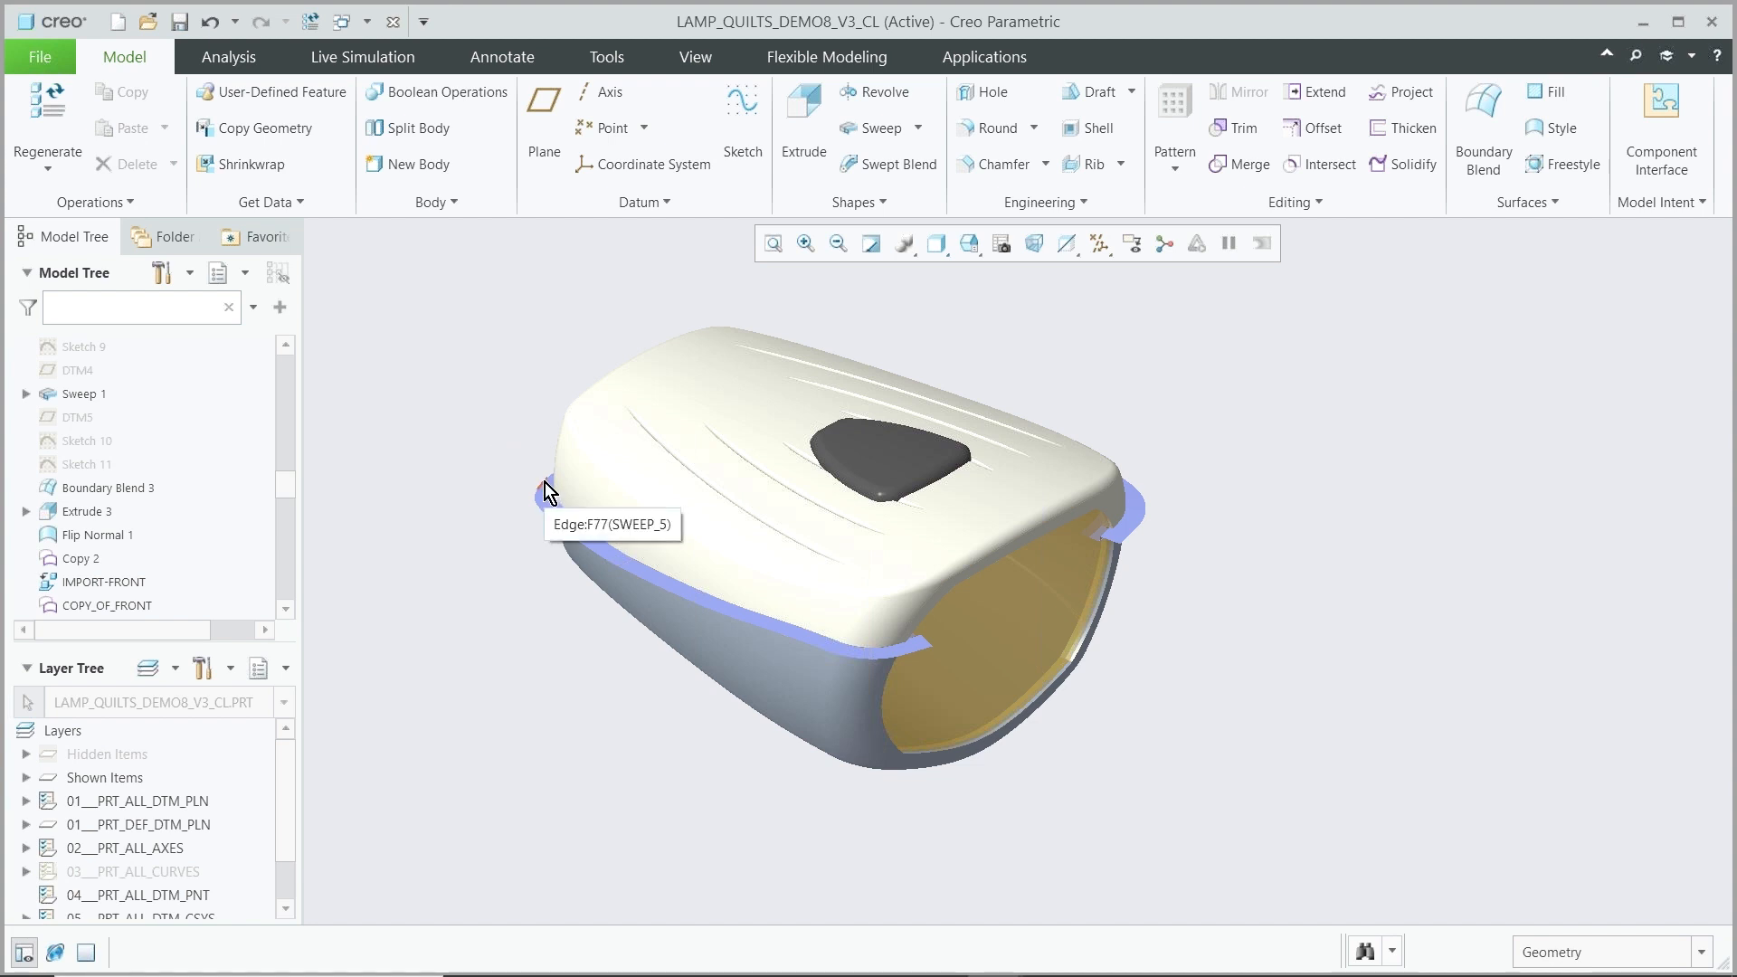
# Switch to the PowerPoint slide show
pyautogui.click(939, 961)
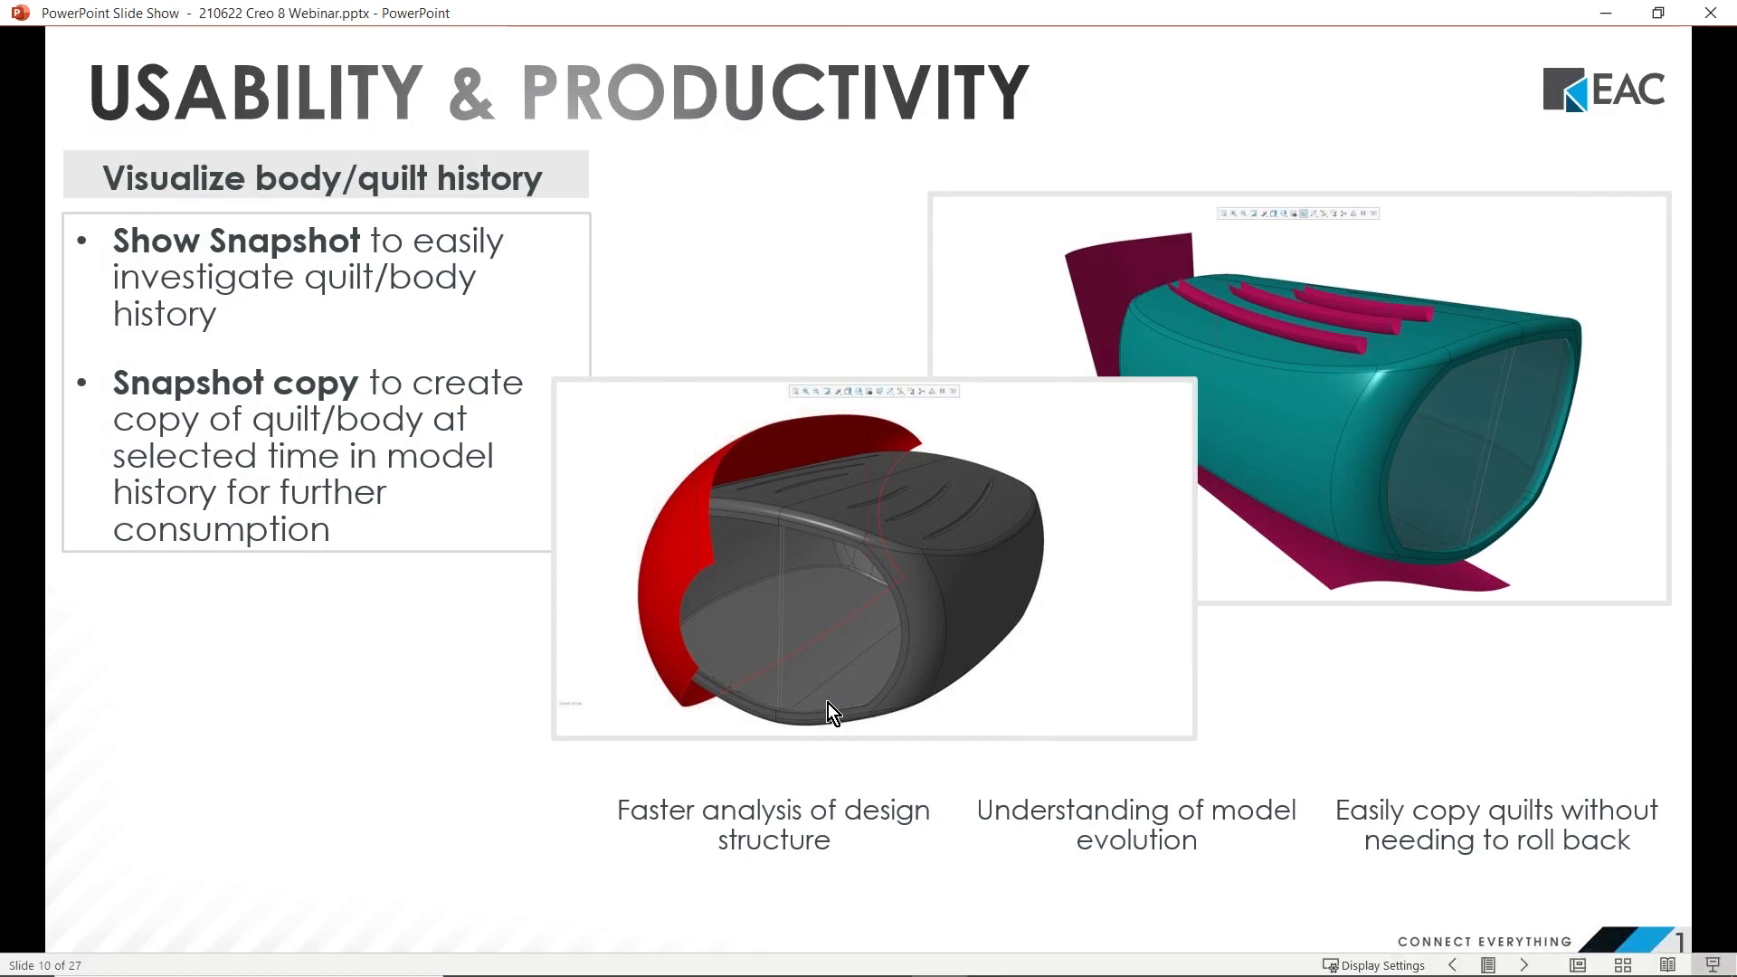
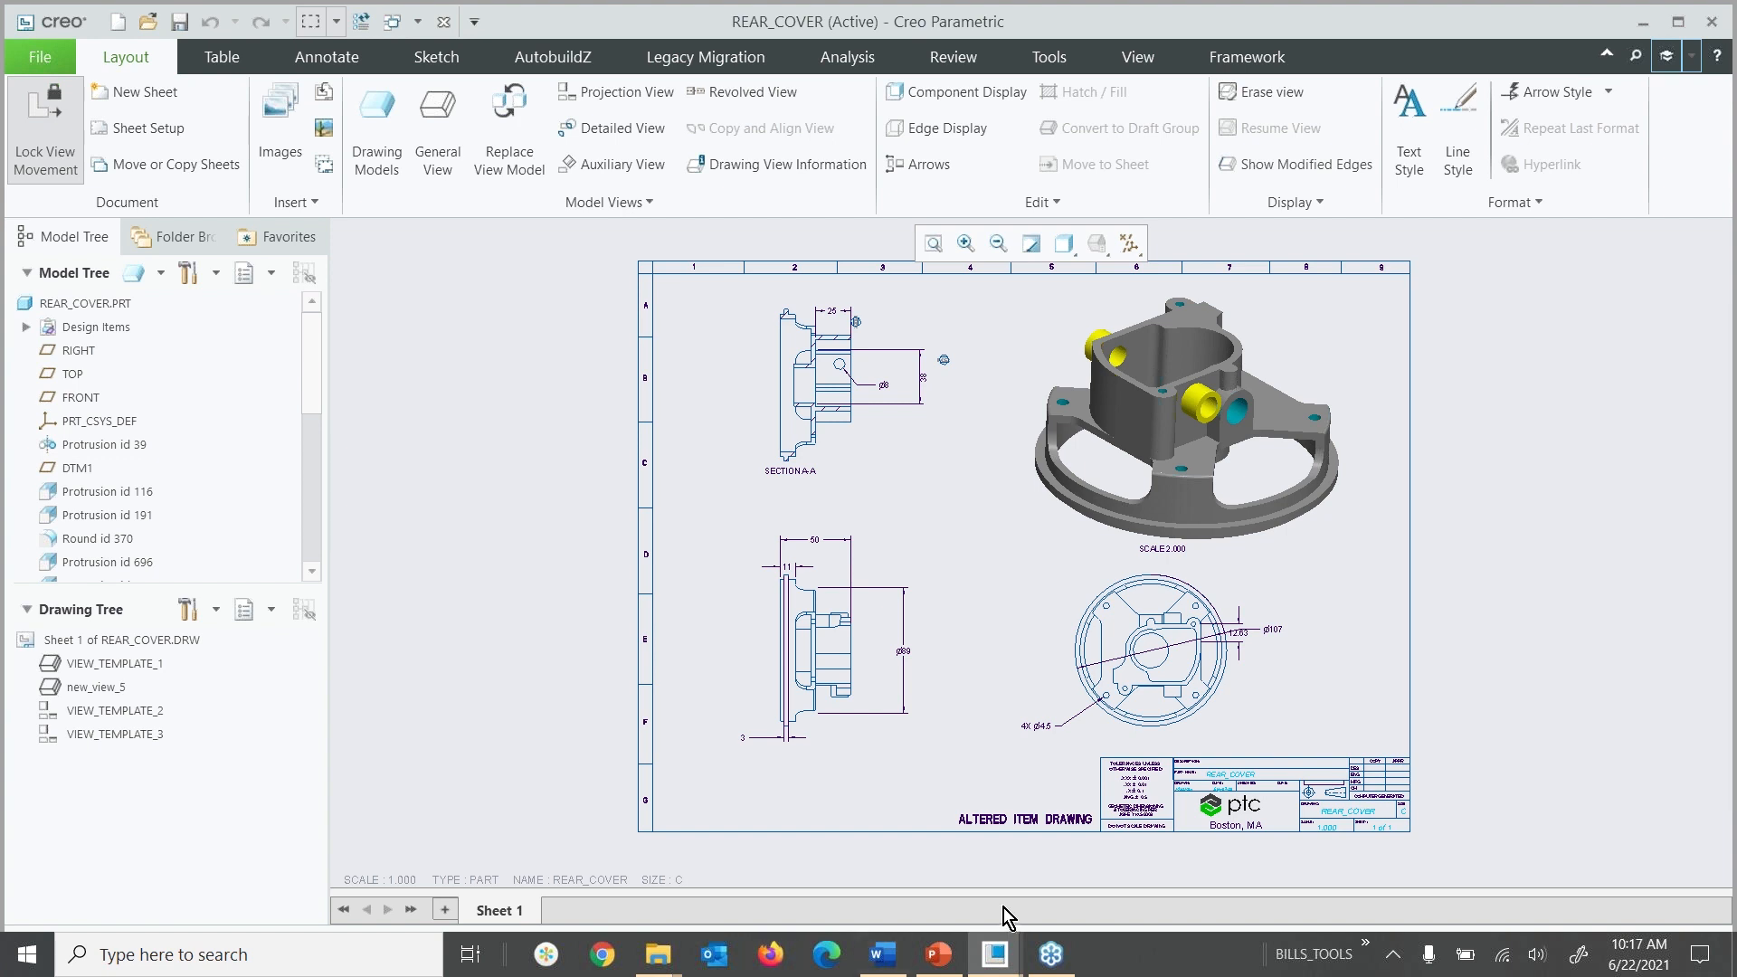
# Switch to the MULTI-SOCKET-OUTLET-TOWER-TOP assembly window
pyautogui.moveTo(1000, 959)
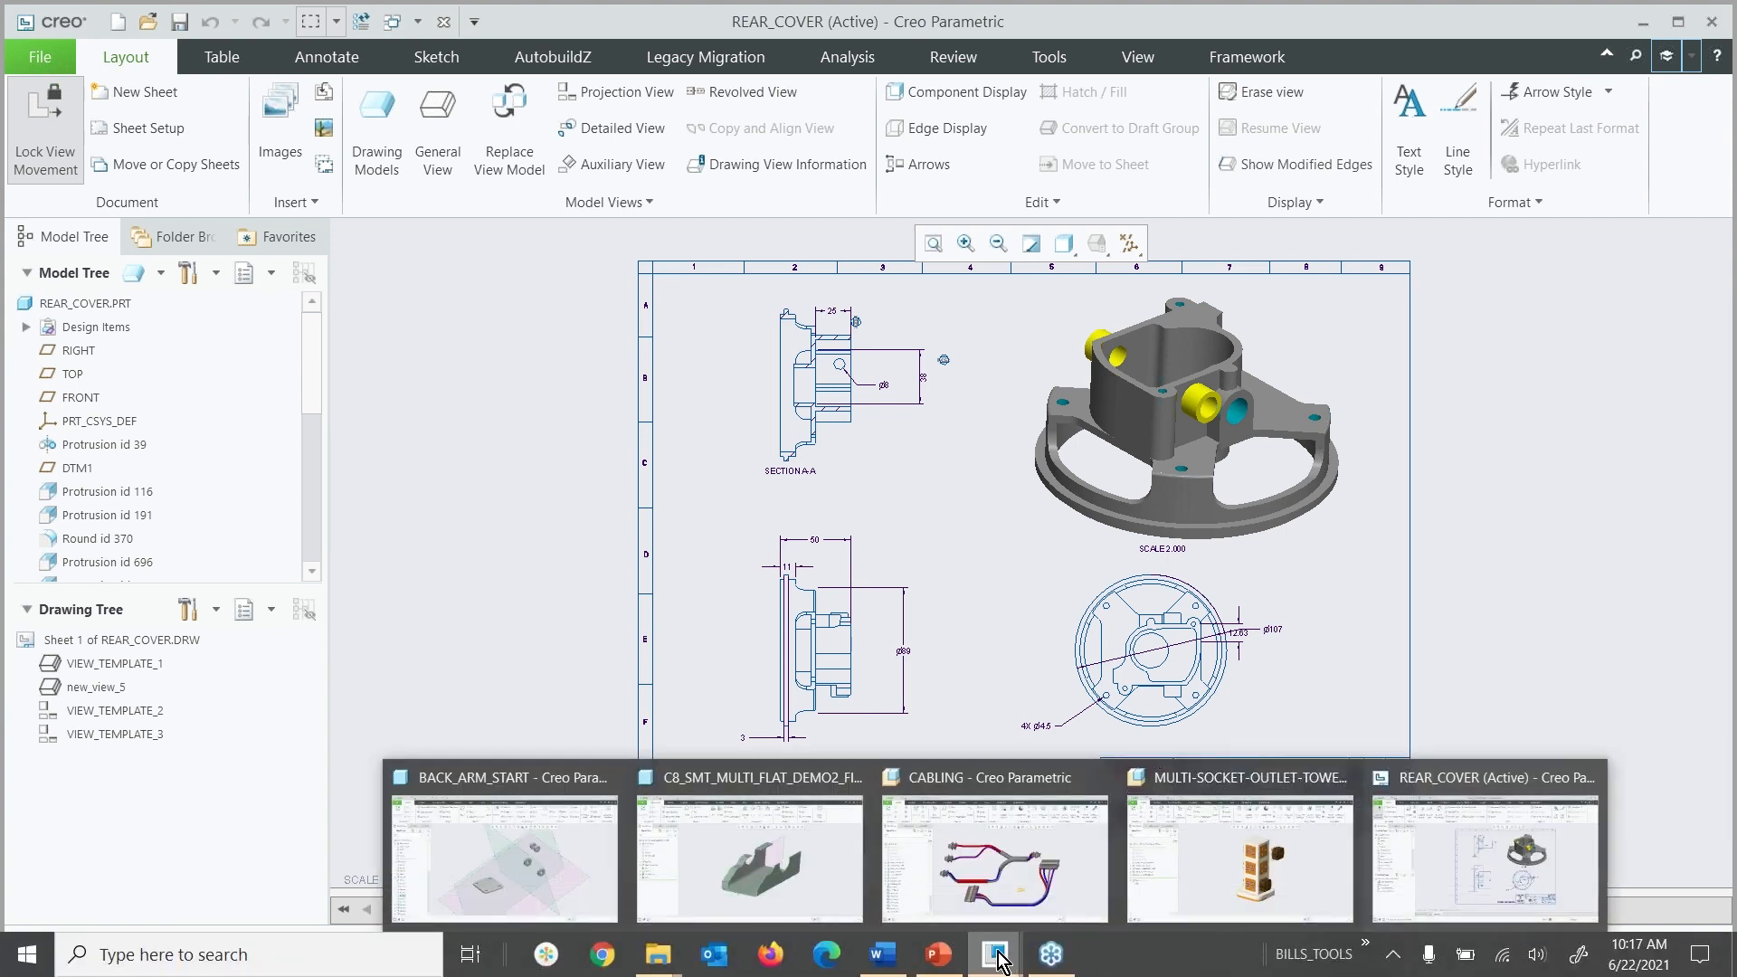
pyautogui.click(1223, 870)
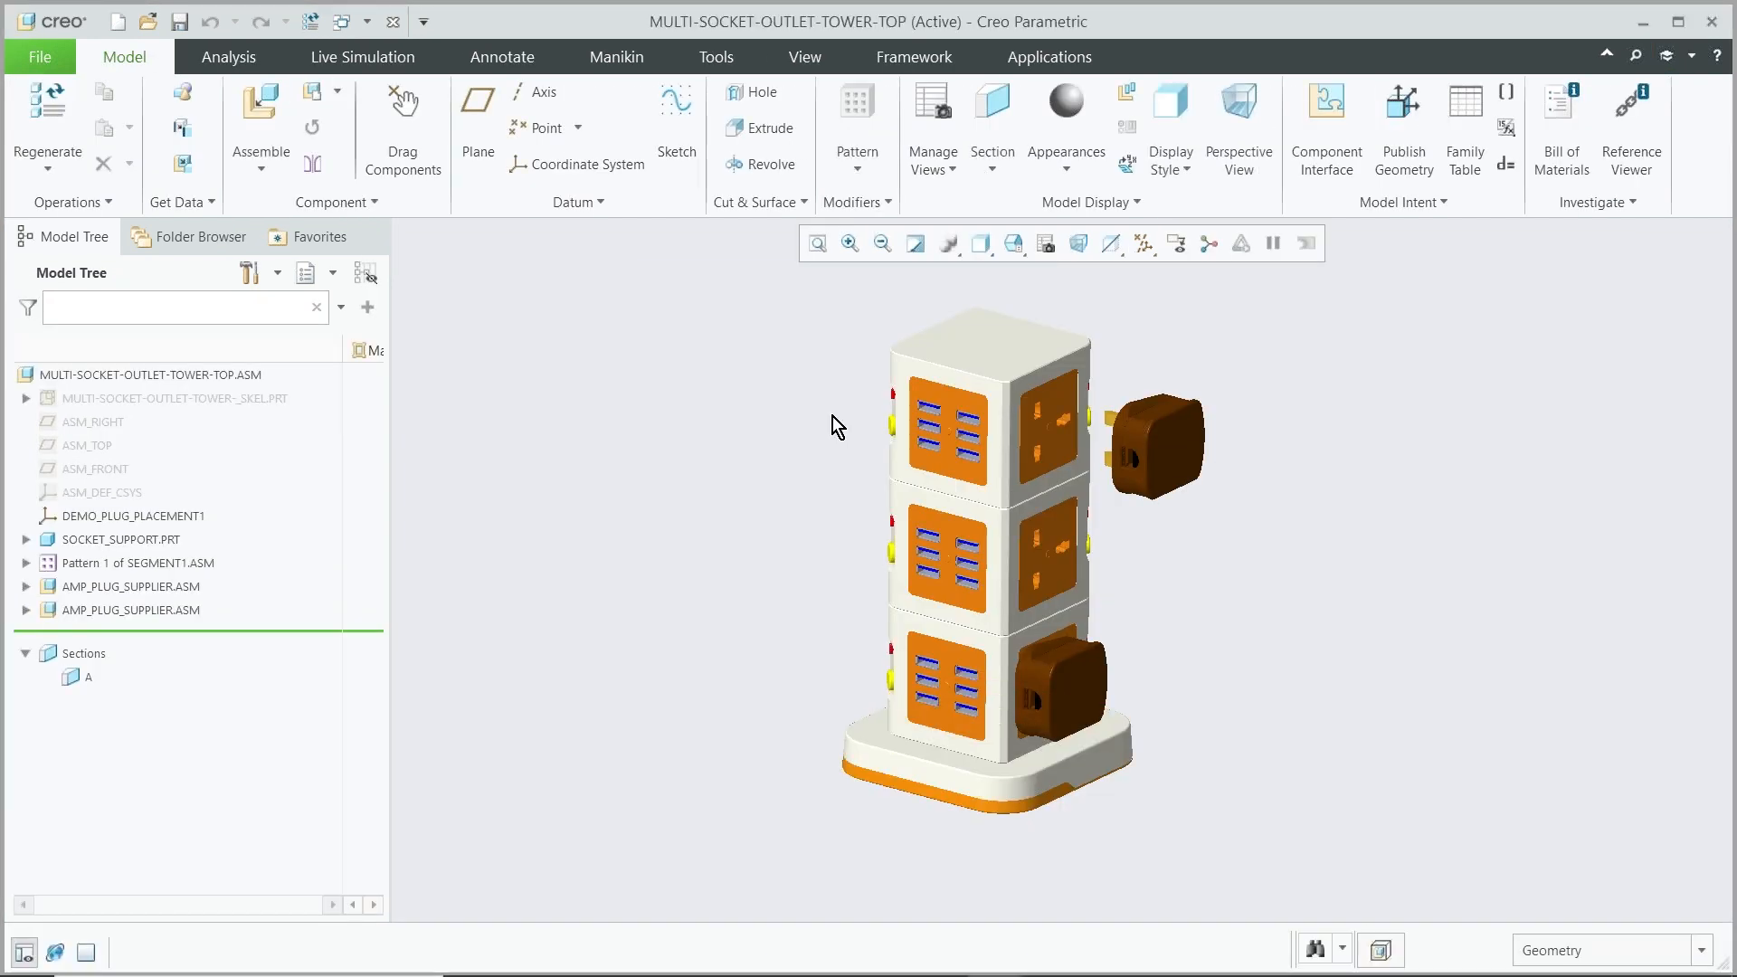
pyautogui.scroll(-1, 1142, 463)
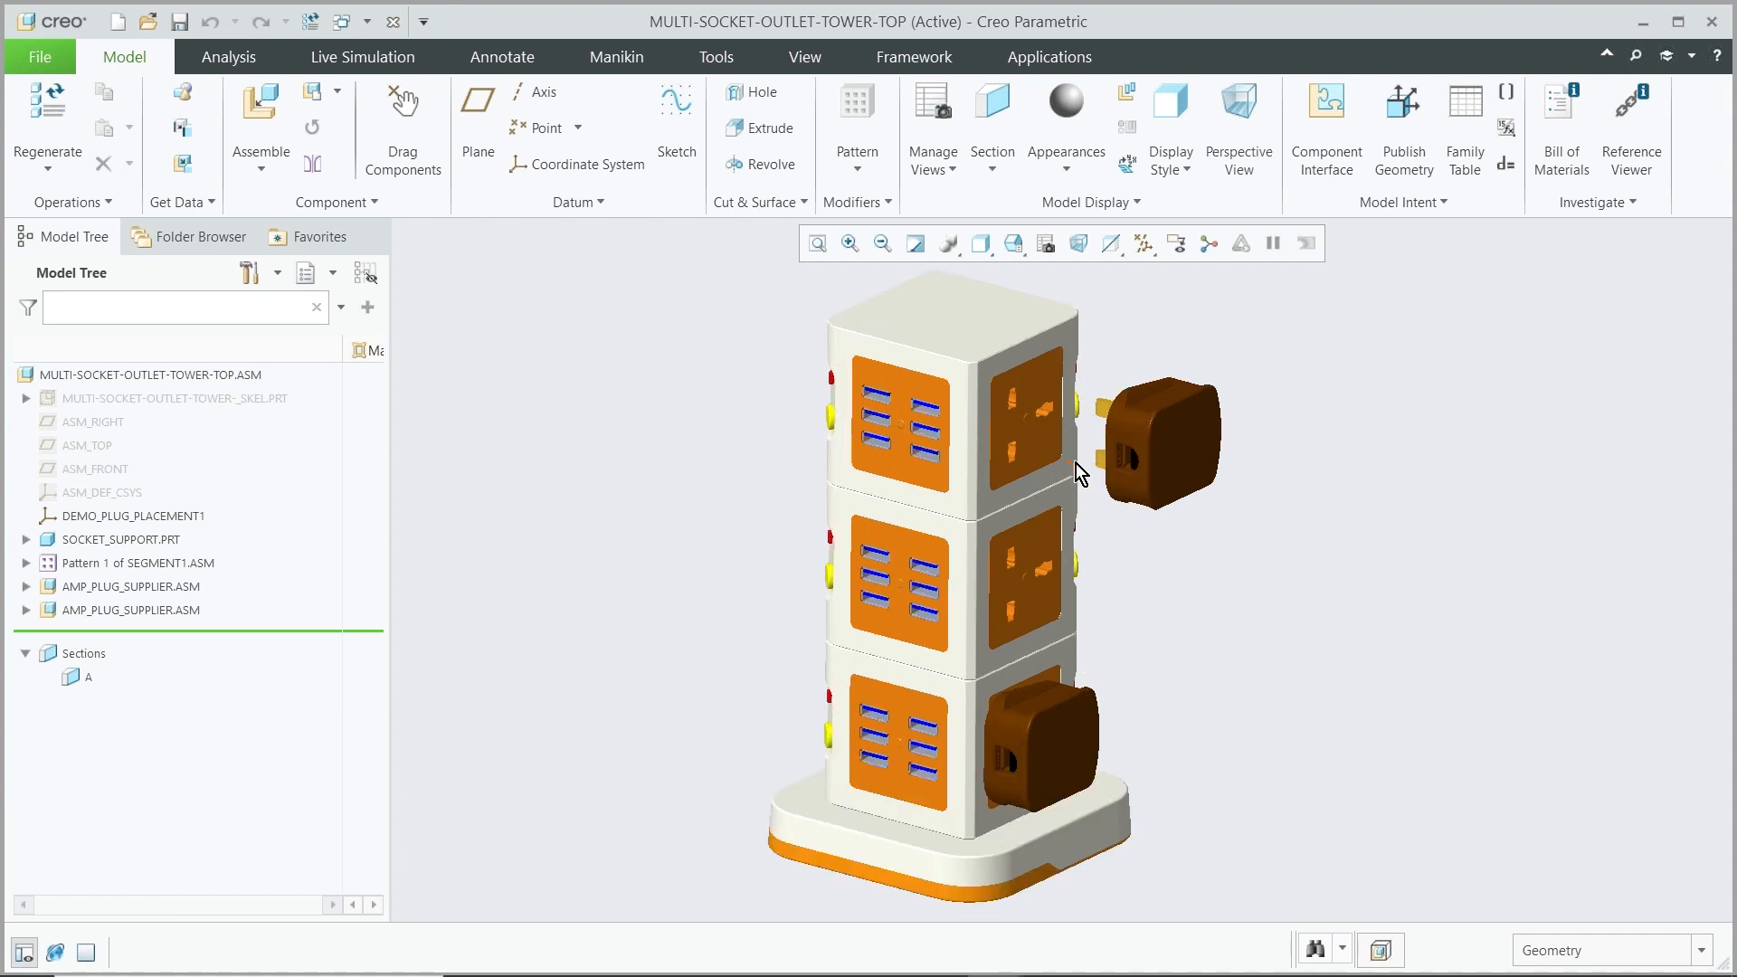
# Expand the SEGMENT1 pattern and the second AMP_PLUG_SUPPLIER assembly in the tree to inspect their components
pyautogui.click(26, 562)
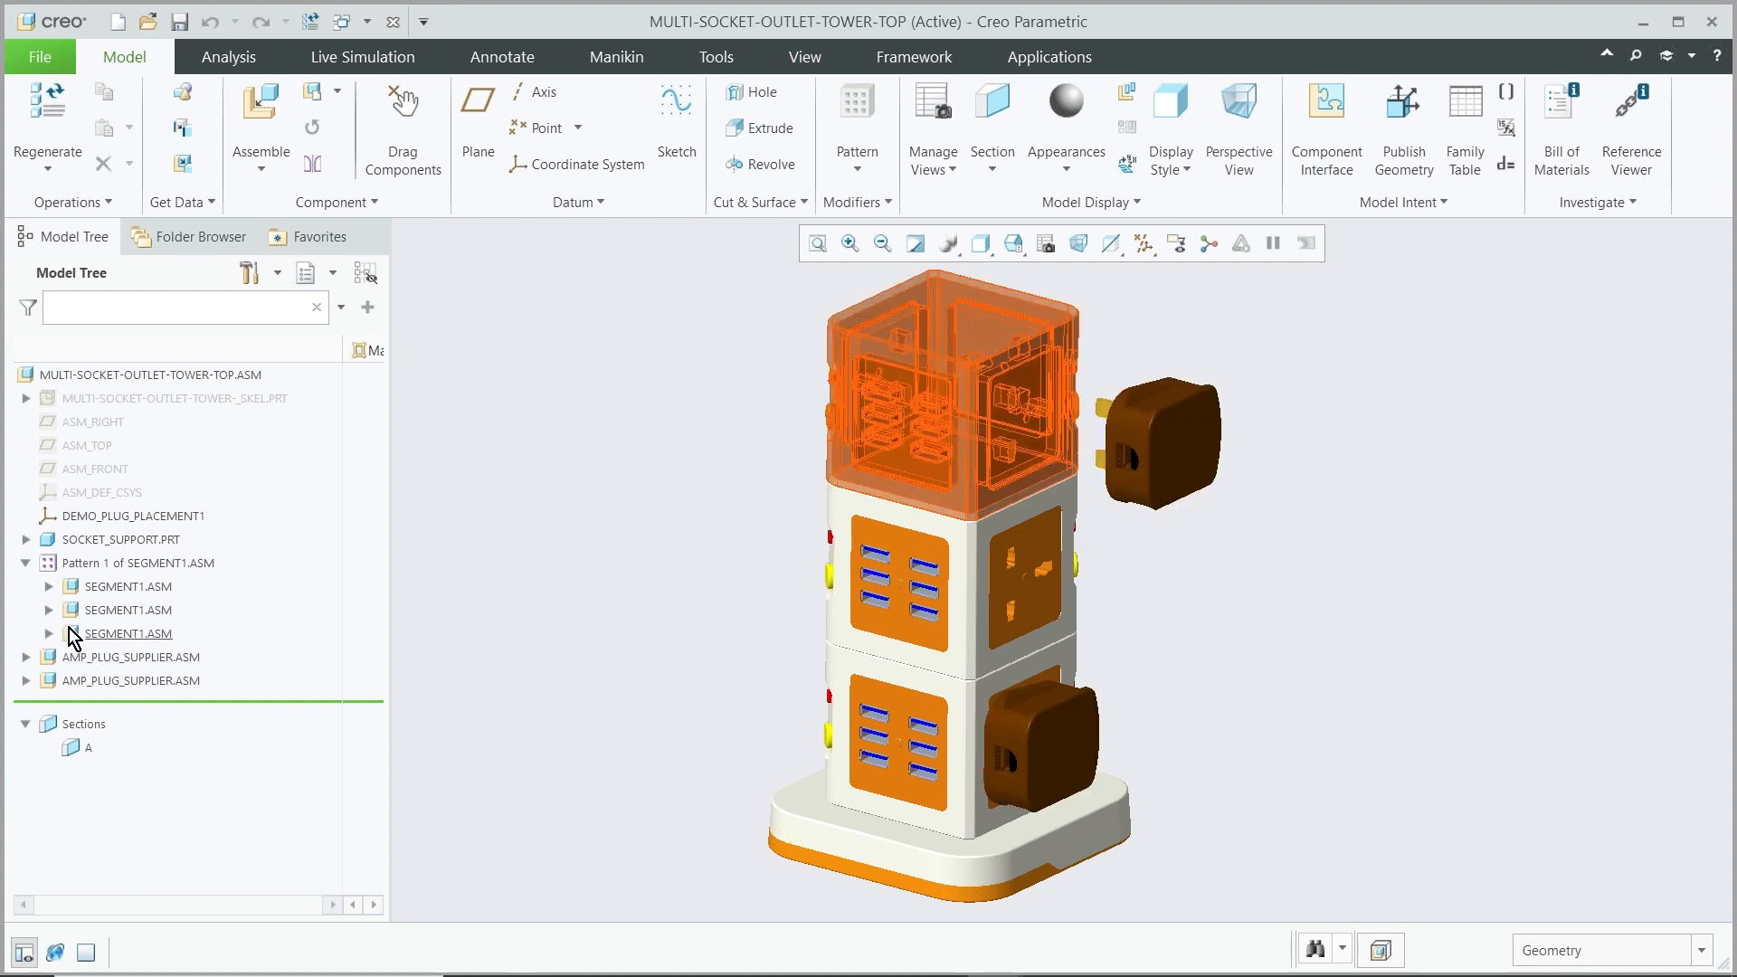
pyautogui.click(27, 680)
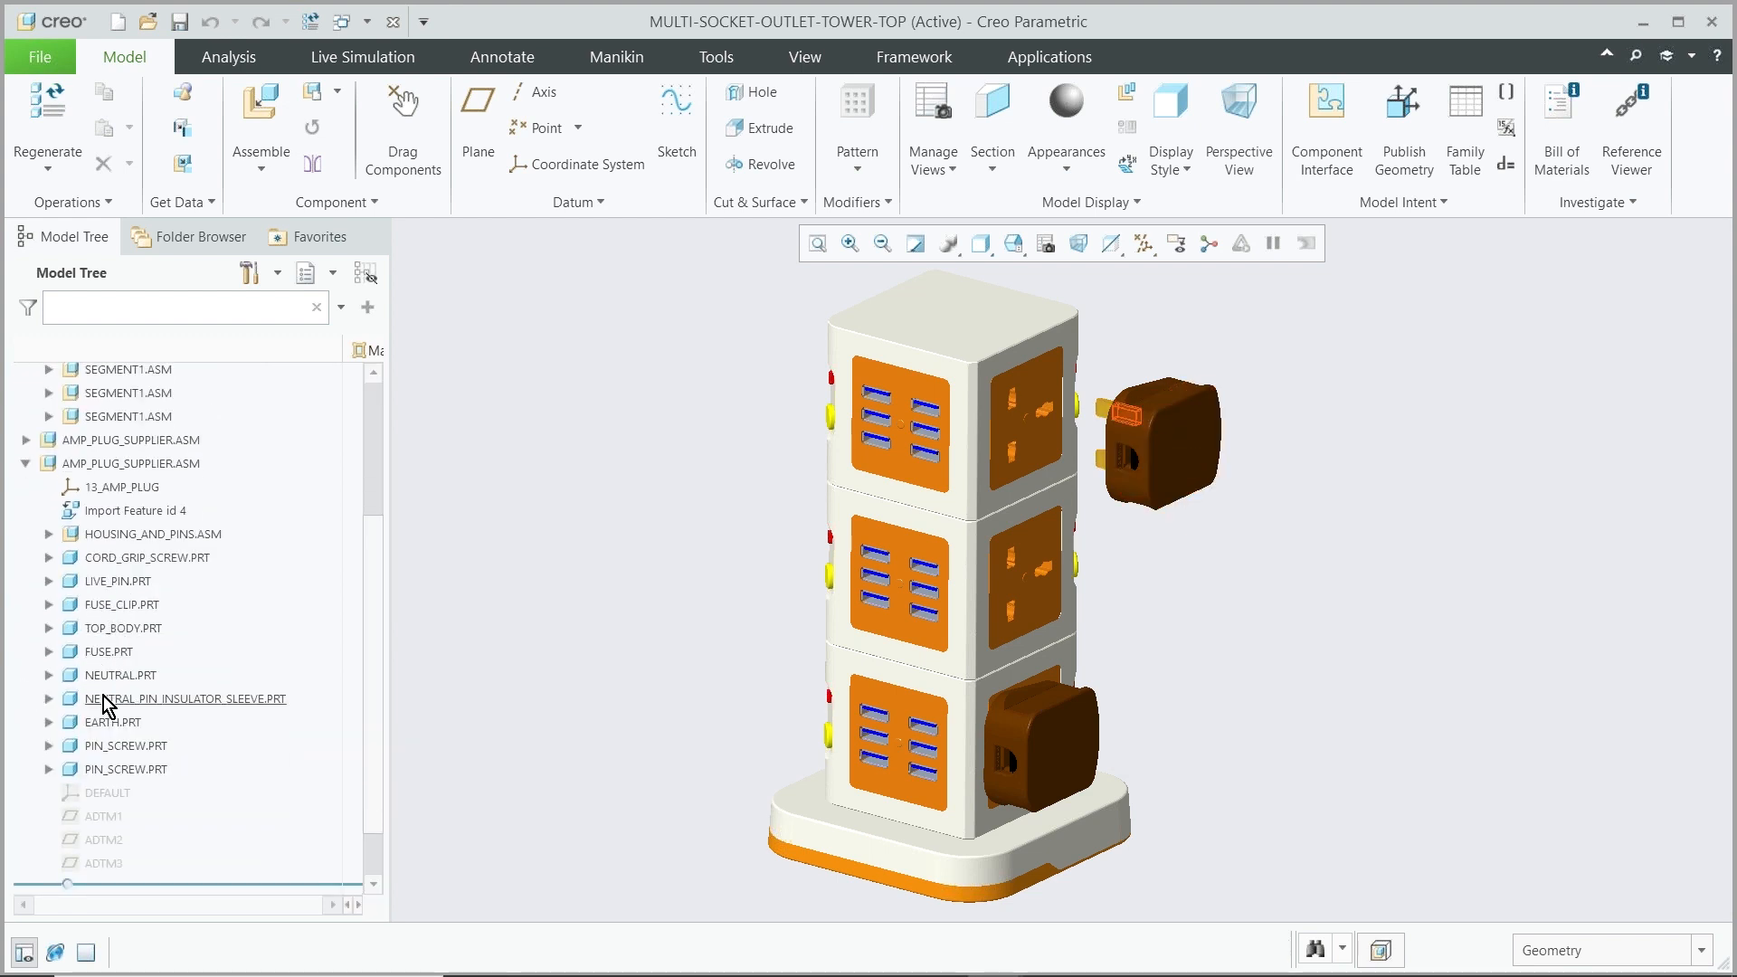
pyautogui.click(25, 463)
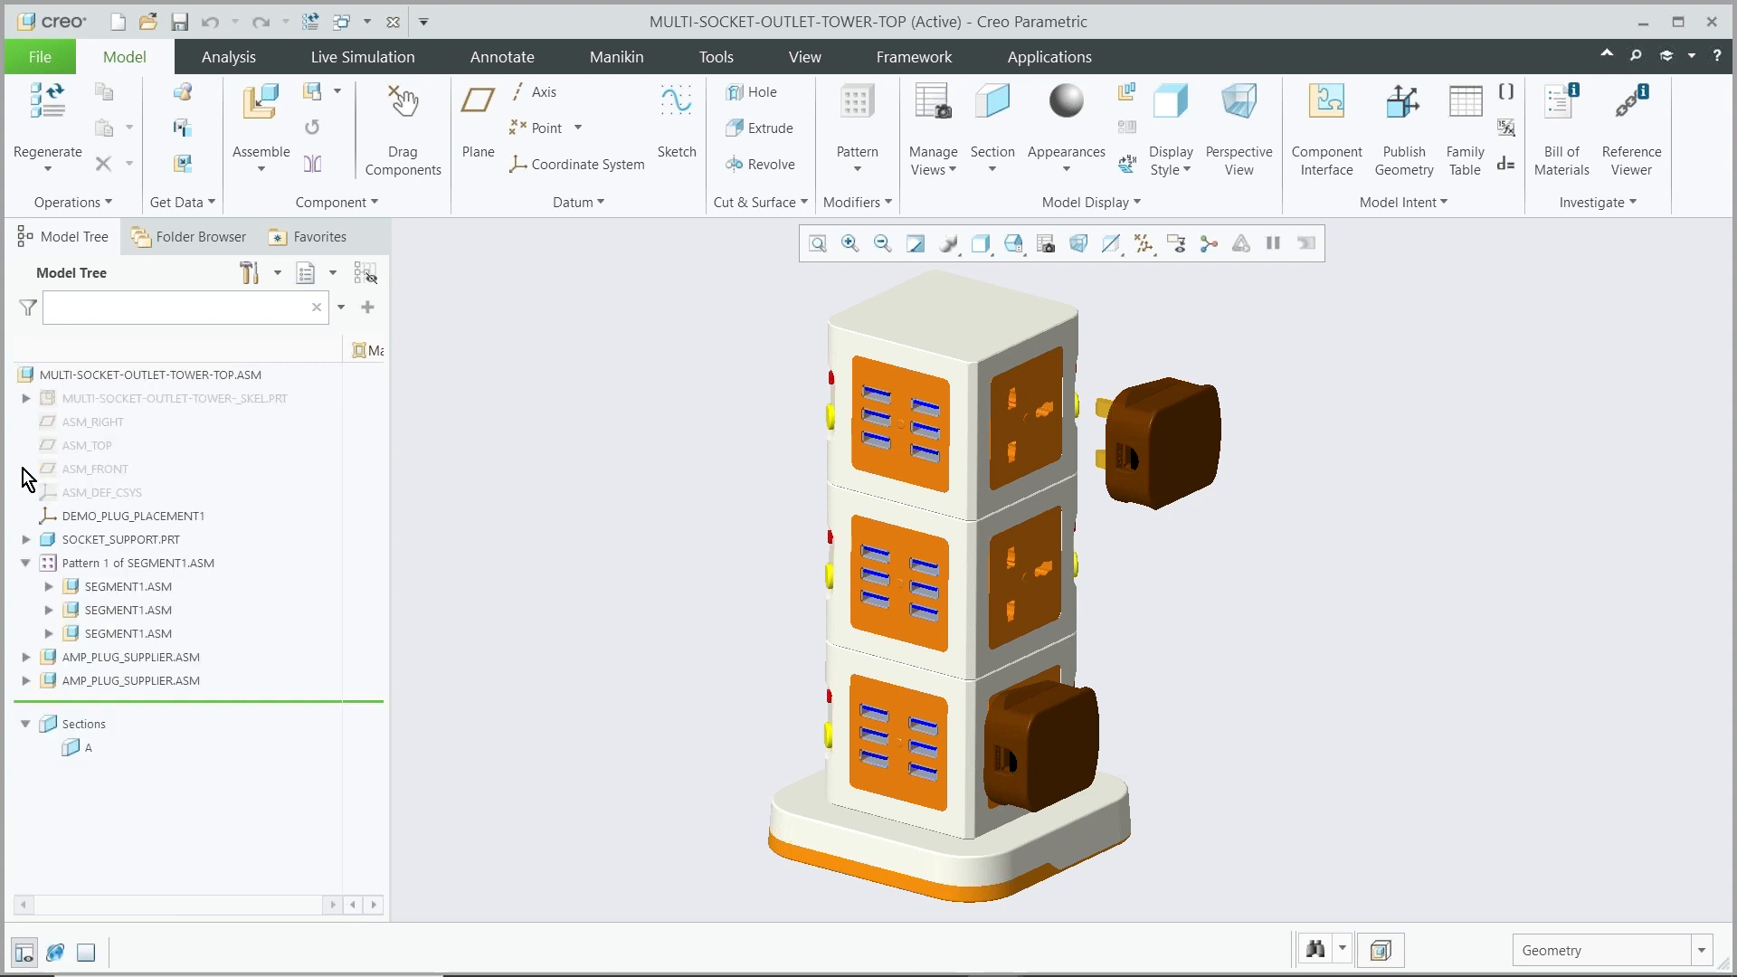
# Make the second AMP_PLUG_SUPPLIER.ASM inseparable, reviewing its embedded components in the advanced options before confirming
pyautogui.rightClick(132, 686)
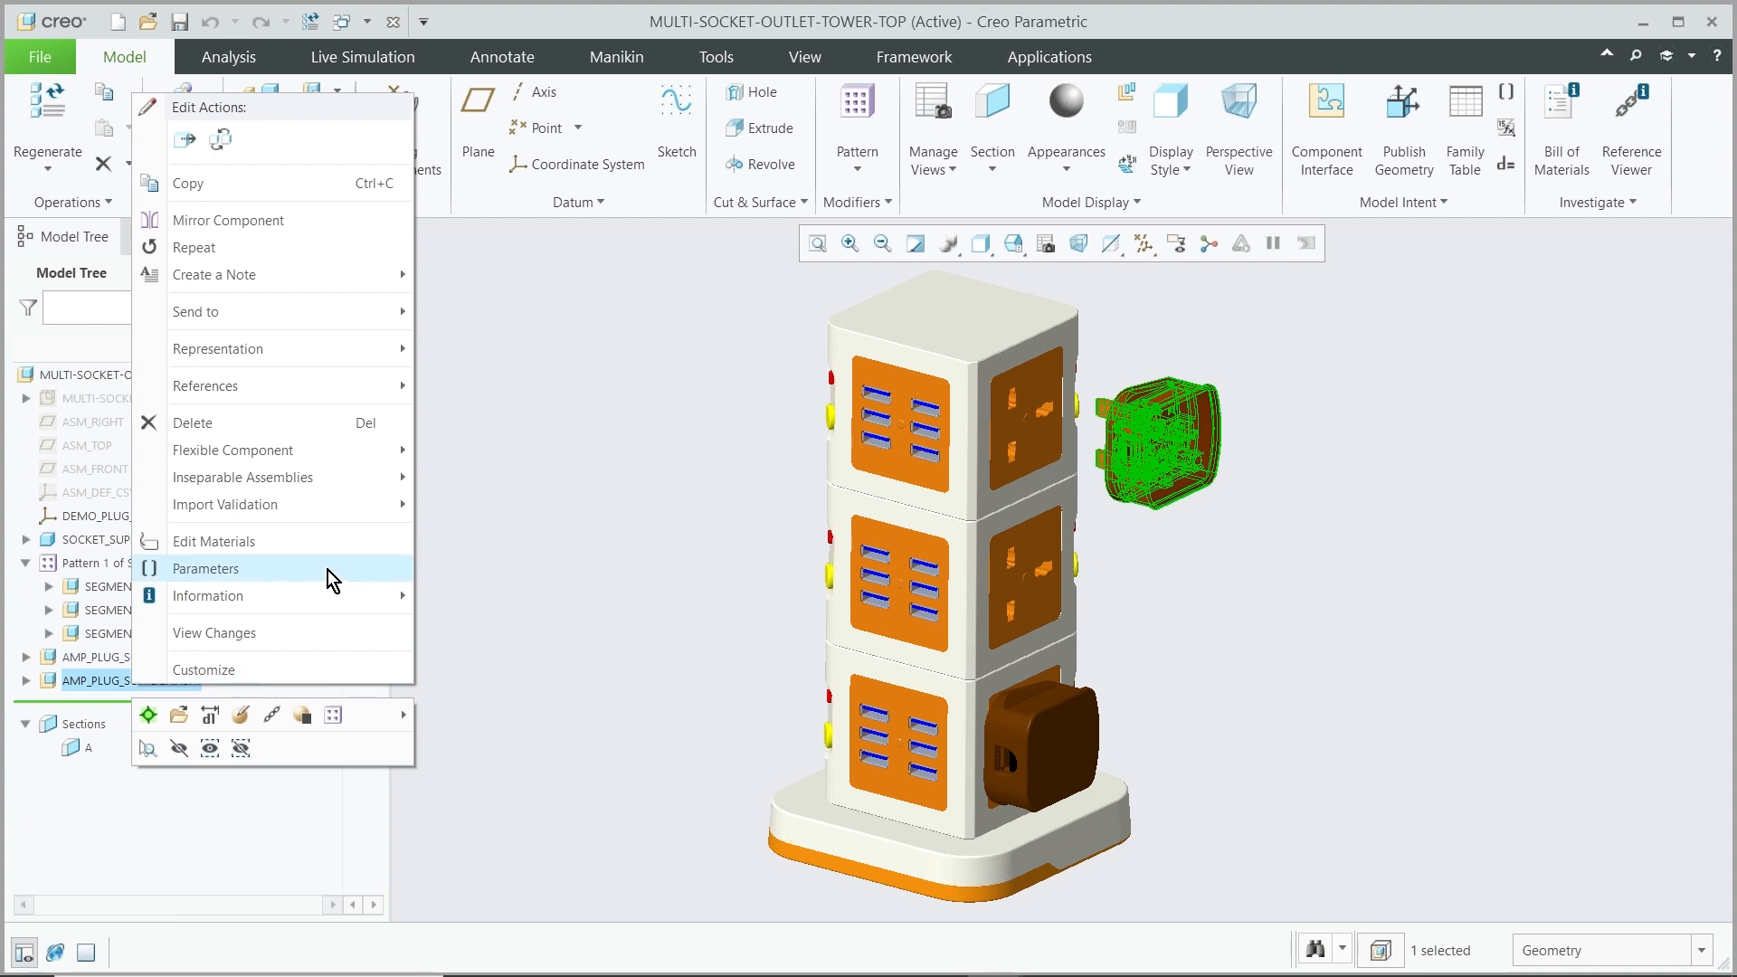
pyautogui.moveTo(330, 477)
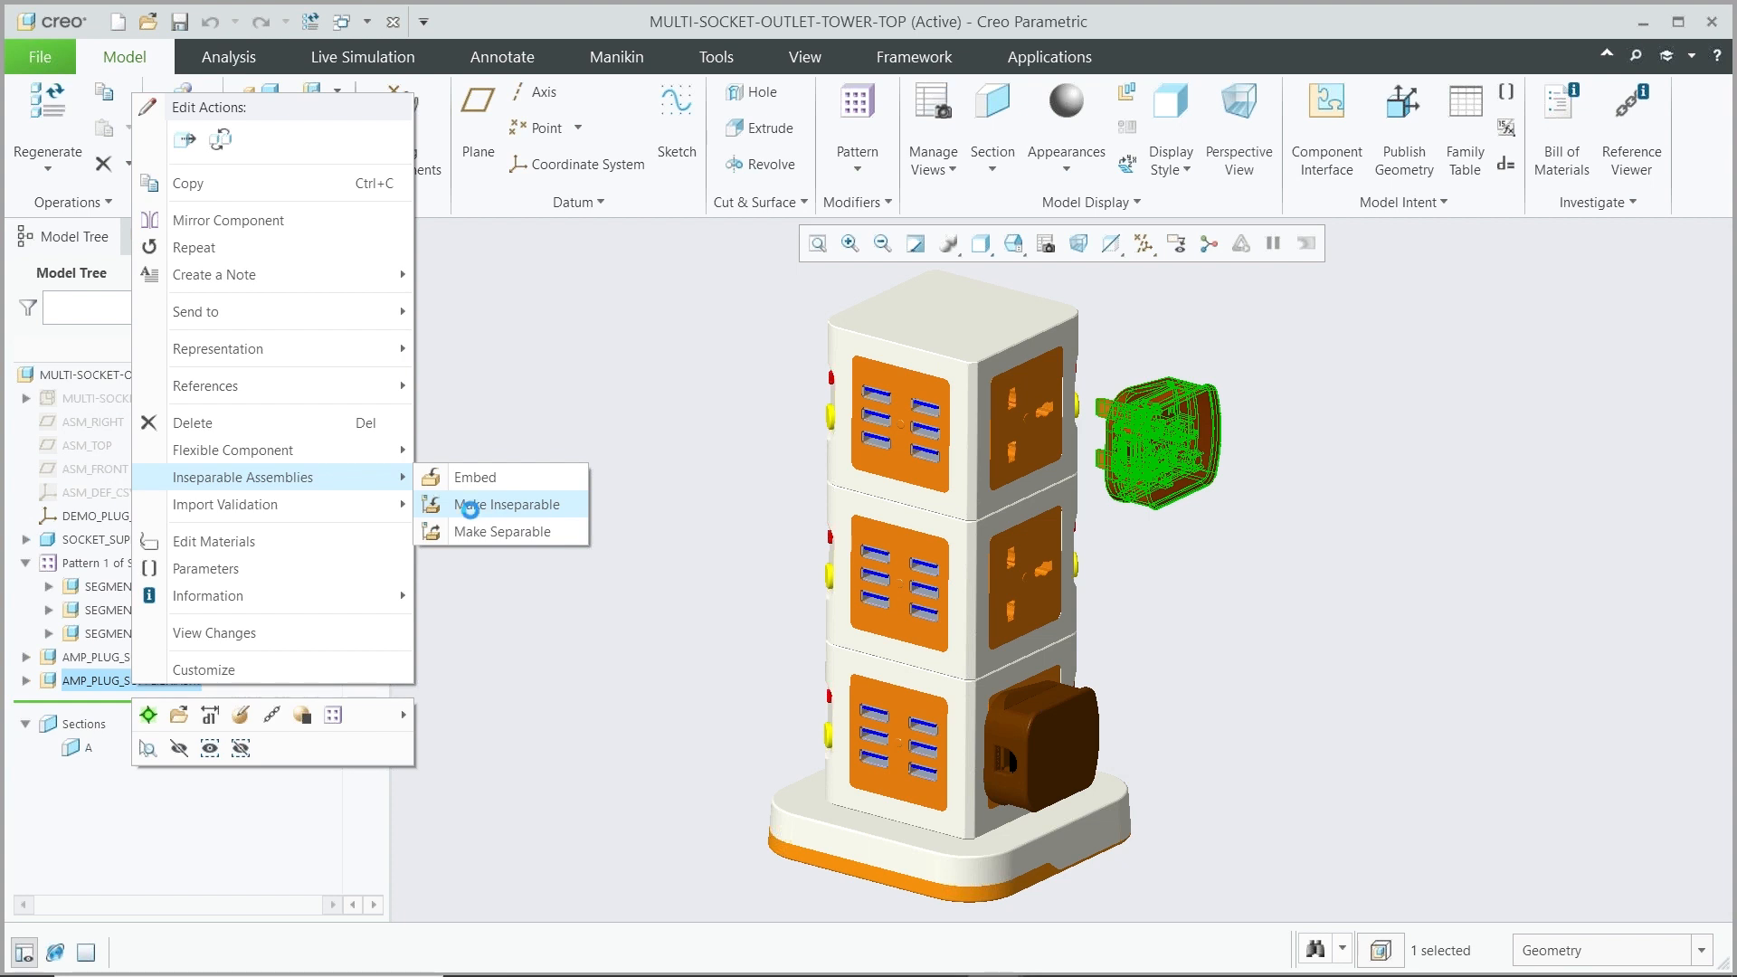
pyautogui.click(470, 512)
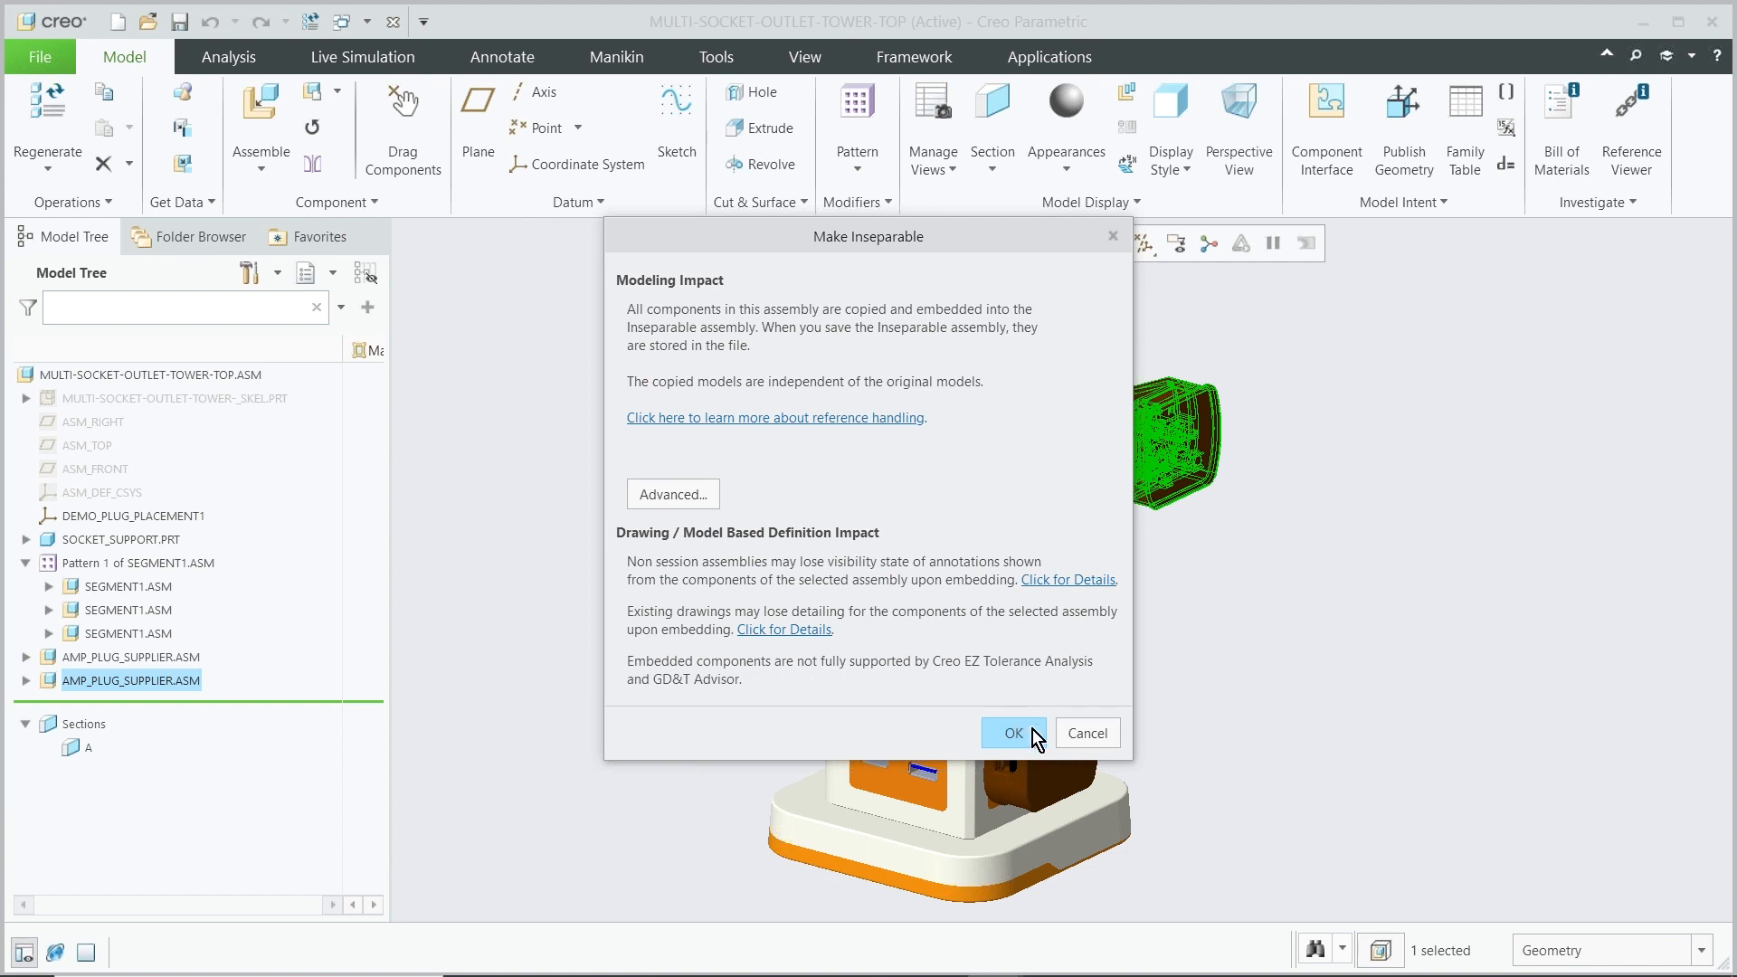
pyautogui.click(688, 495)
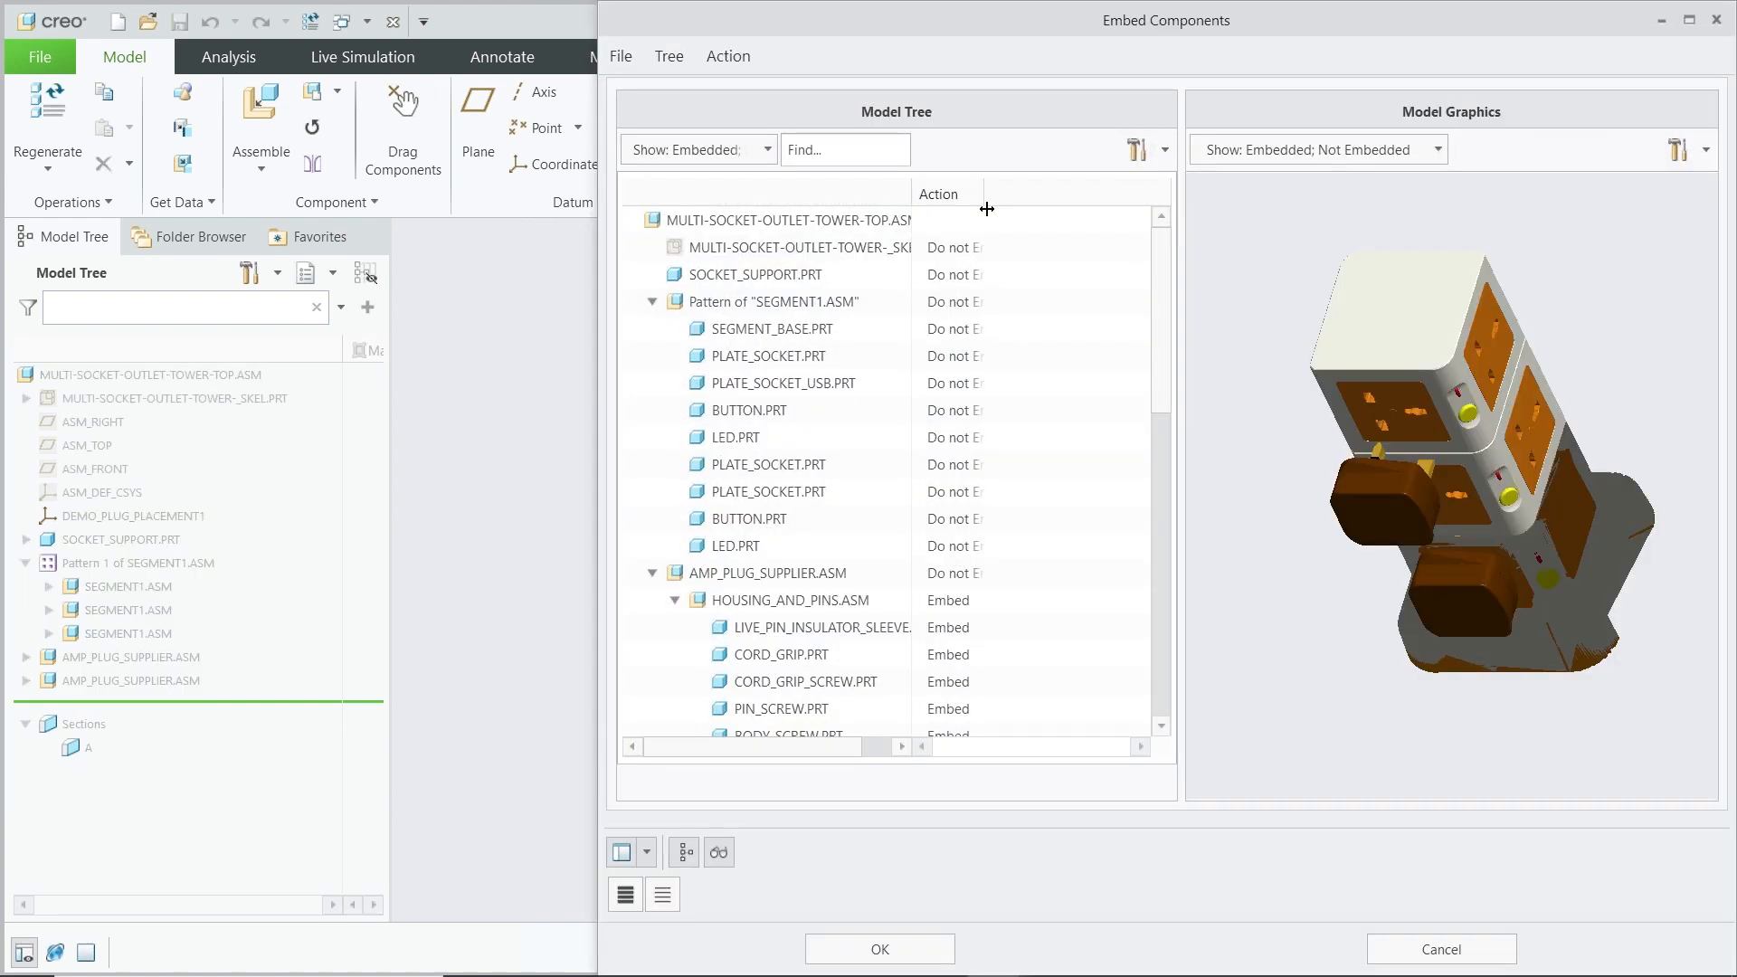
pyautogui.moveTo(984, 193); pyautogui.dragTo(1096, 200)
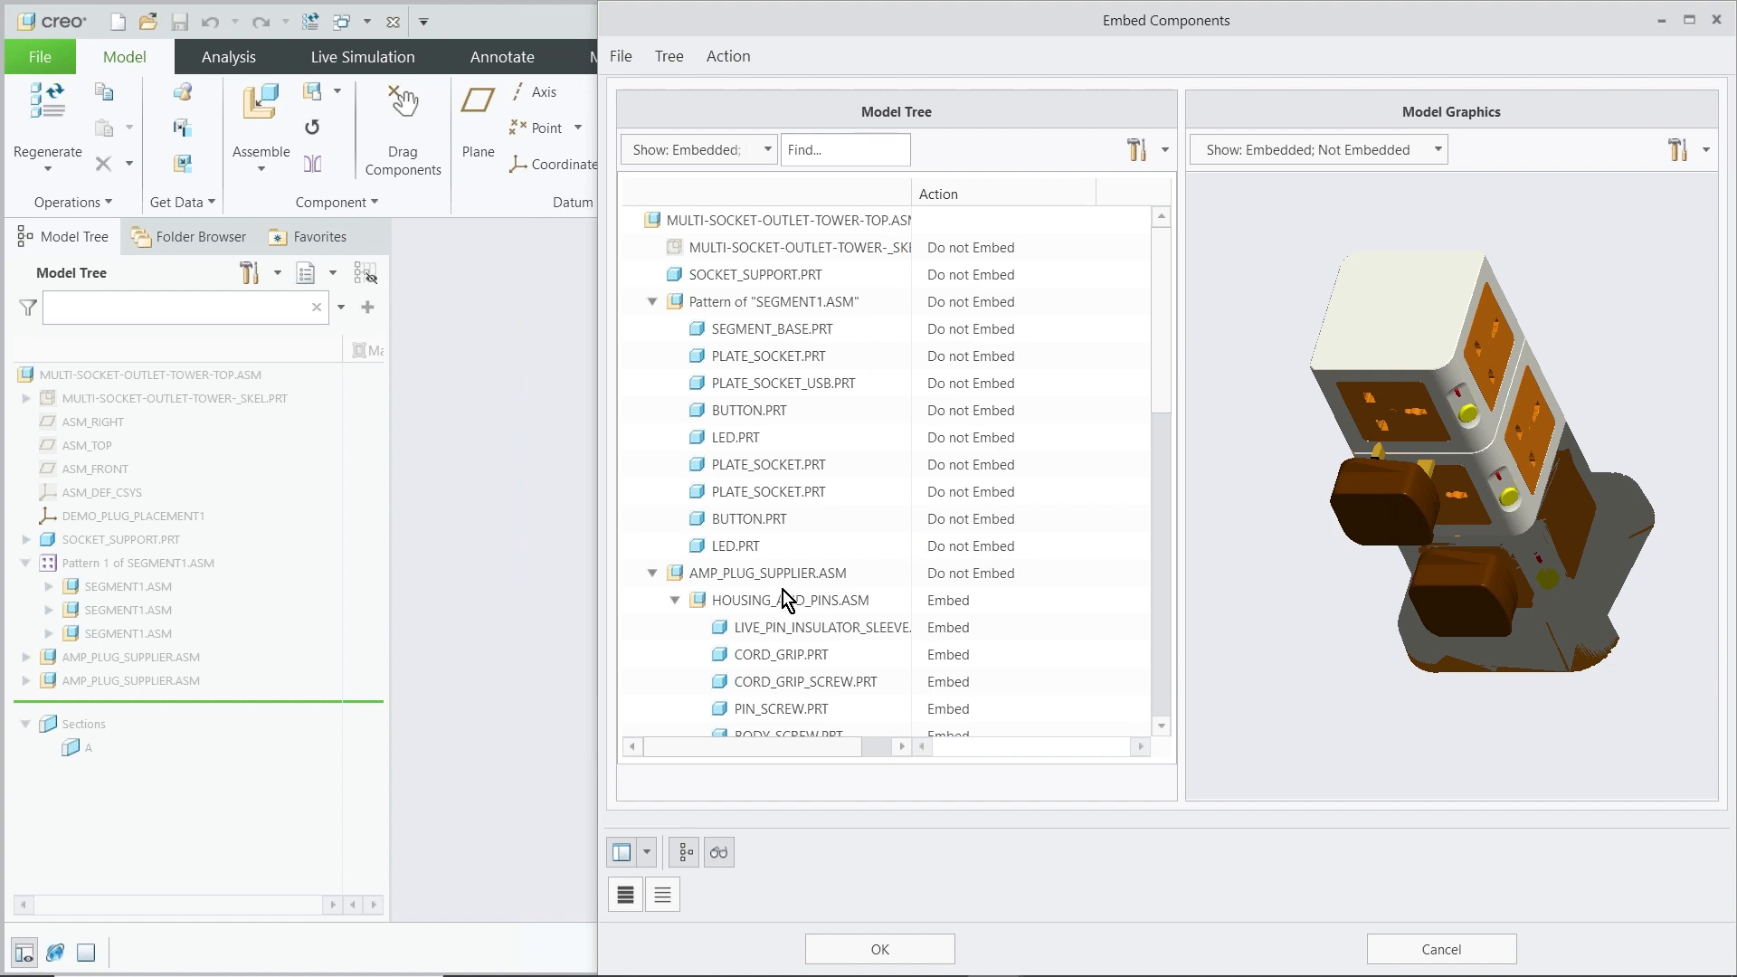
pyautogui.scroll(-2, 940, 579)
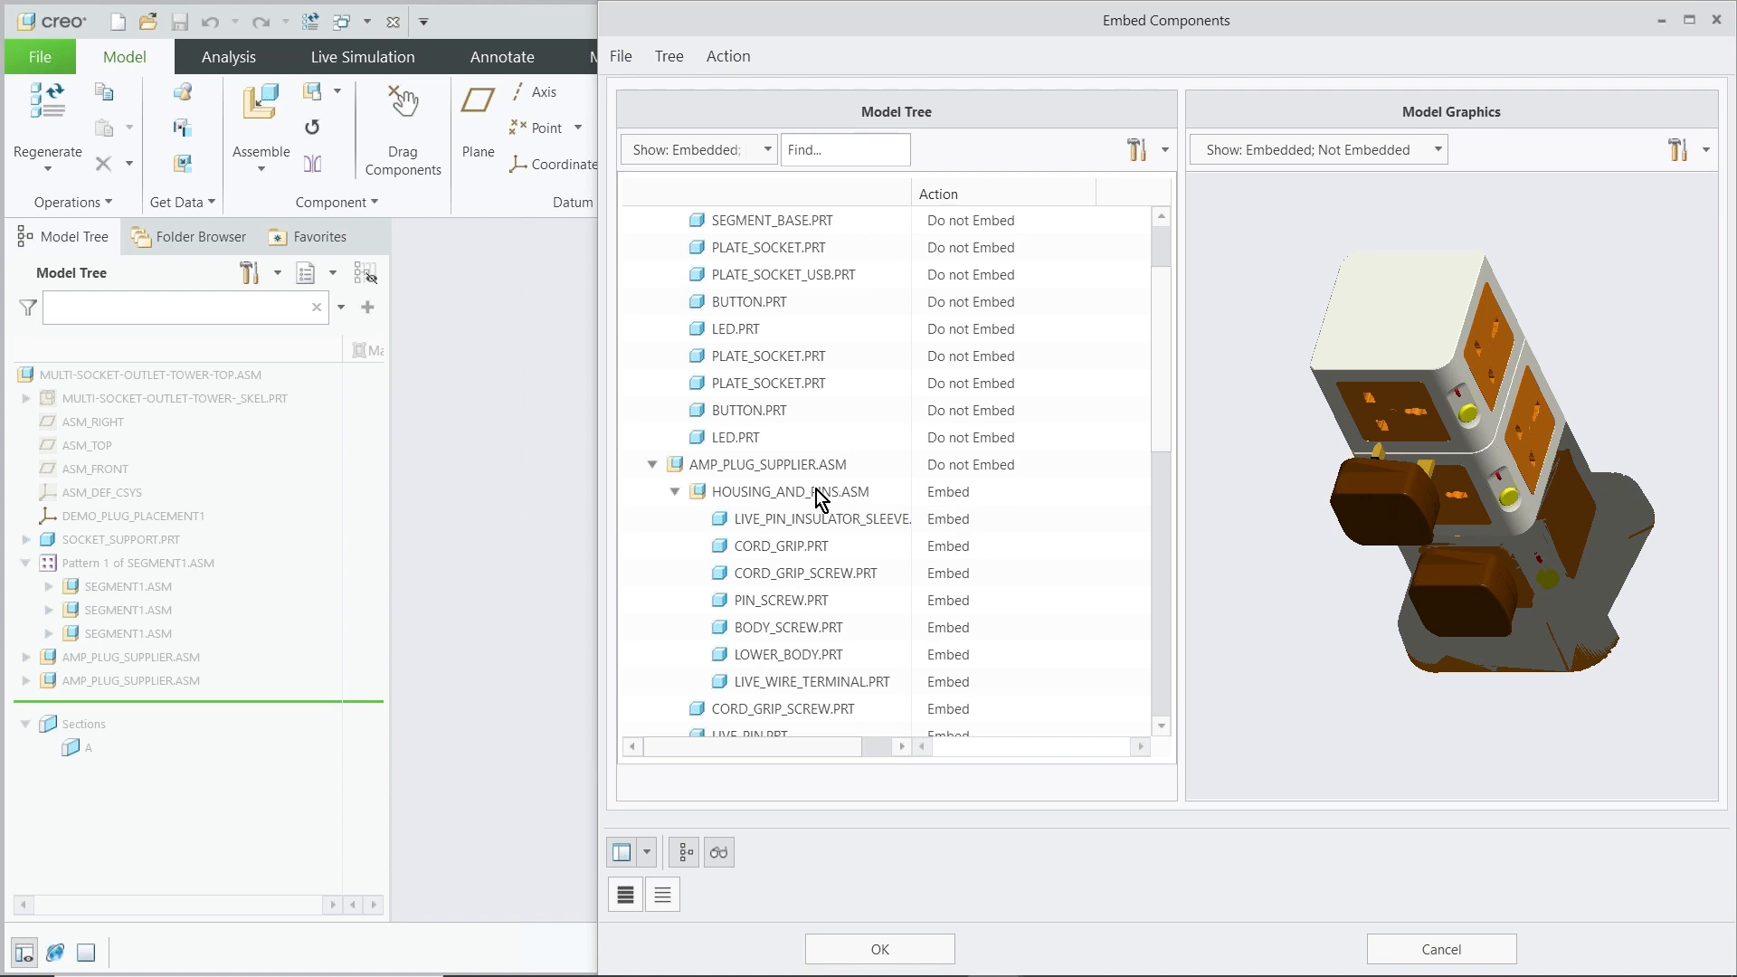
pyautogui.scroll(-1, 857, 539)
pyautogui.scroll(-6, 861, 545)
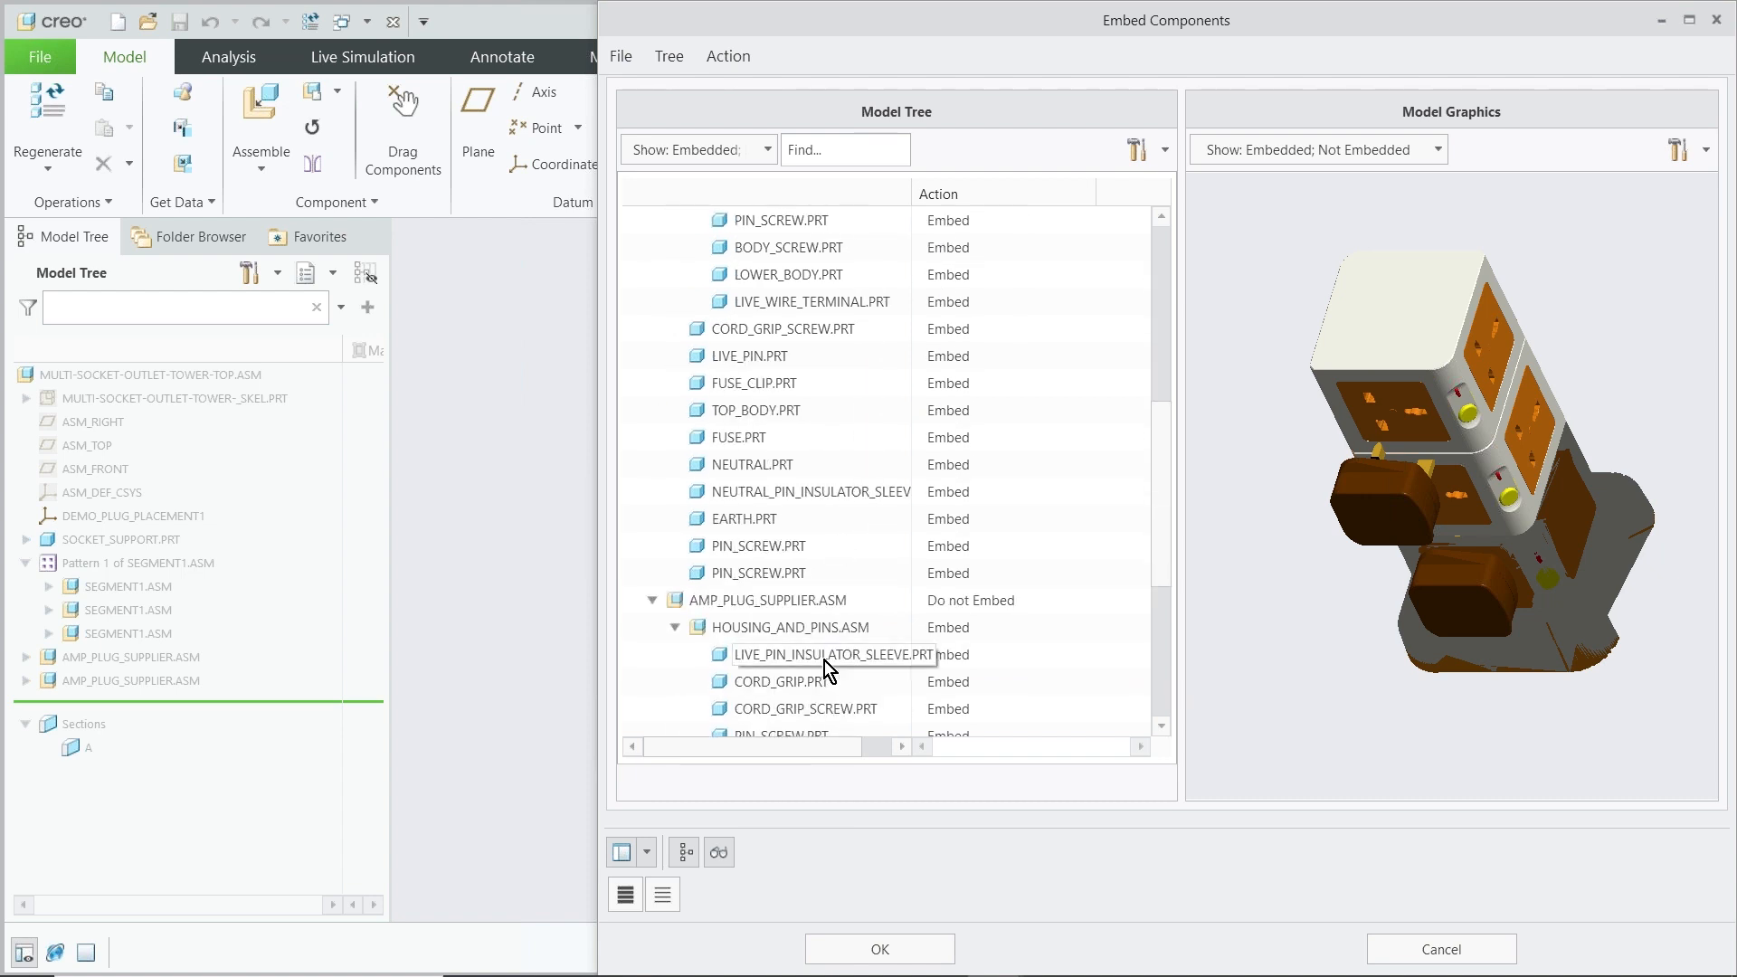
pyautogui.scroll(-3, 823, 660)
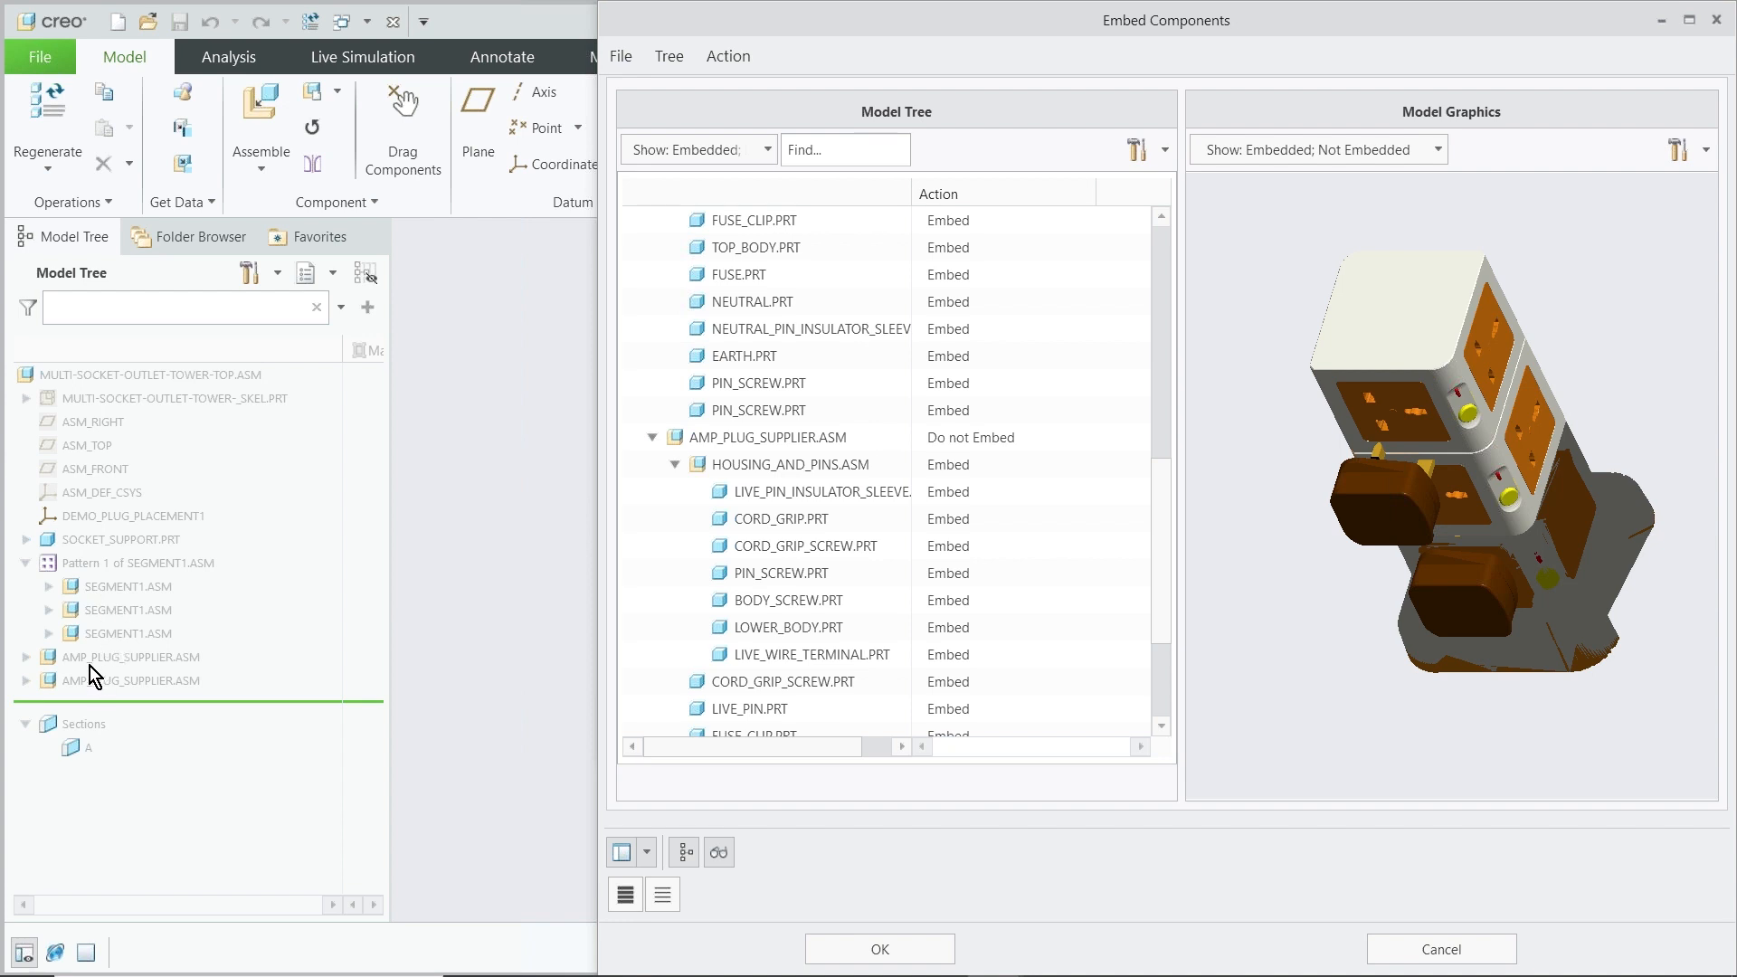
pyautogui.click(867, 948)
pyautogui.click(1013, 732)
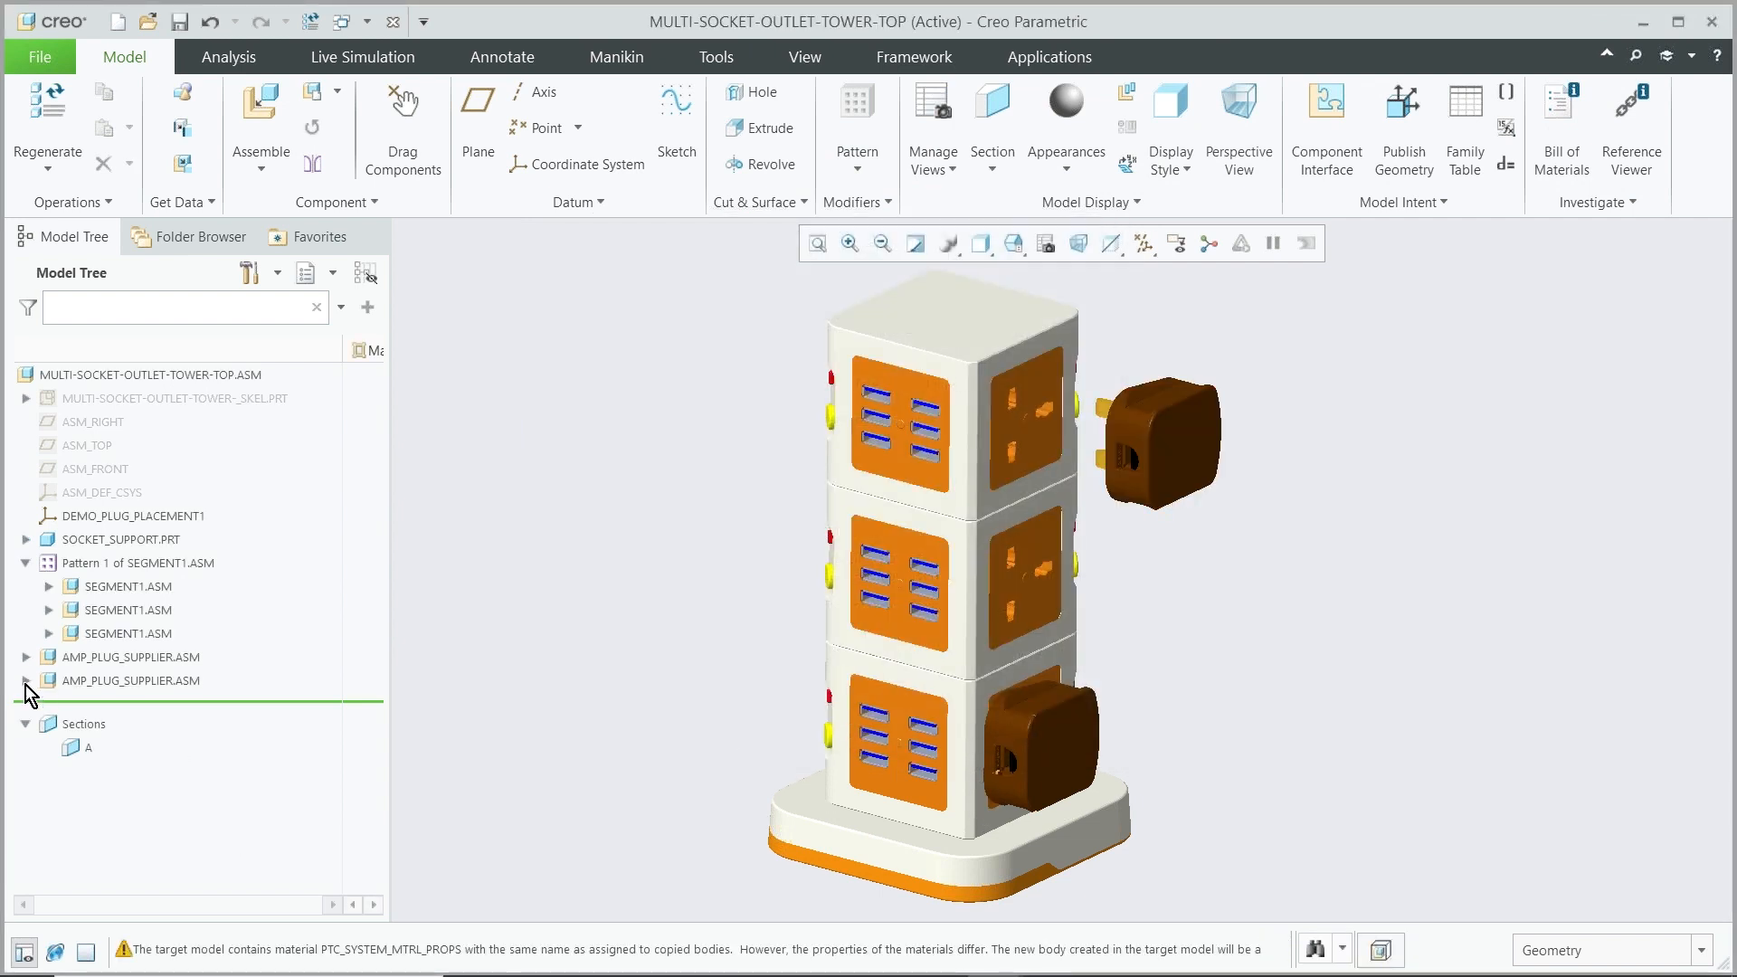
# Expand the inseparable AMP_PLUG_SUPPLIER assembly in the tree to inspect its embedded components
pyautogui.click(27, 681)
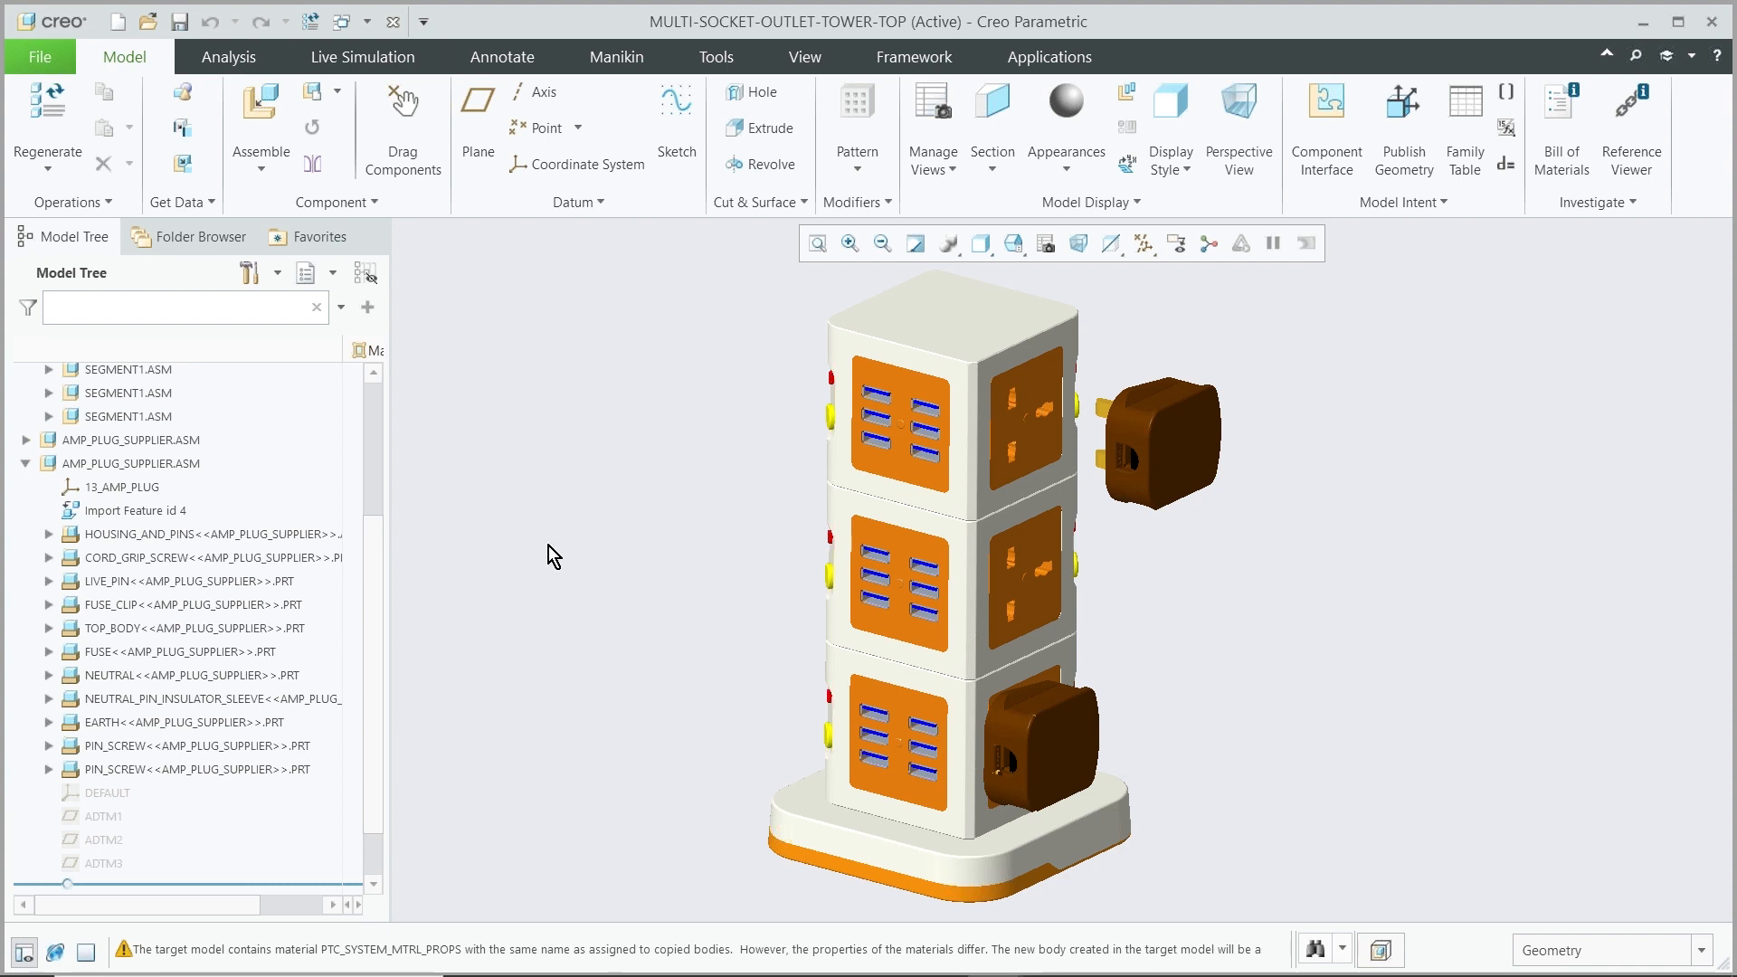
pyautogui.scroll(2, 550, 547)
pyautogui.scroll(1, 554, 551)
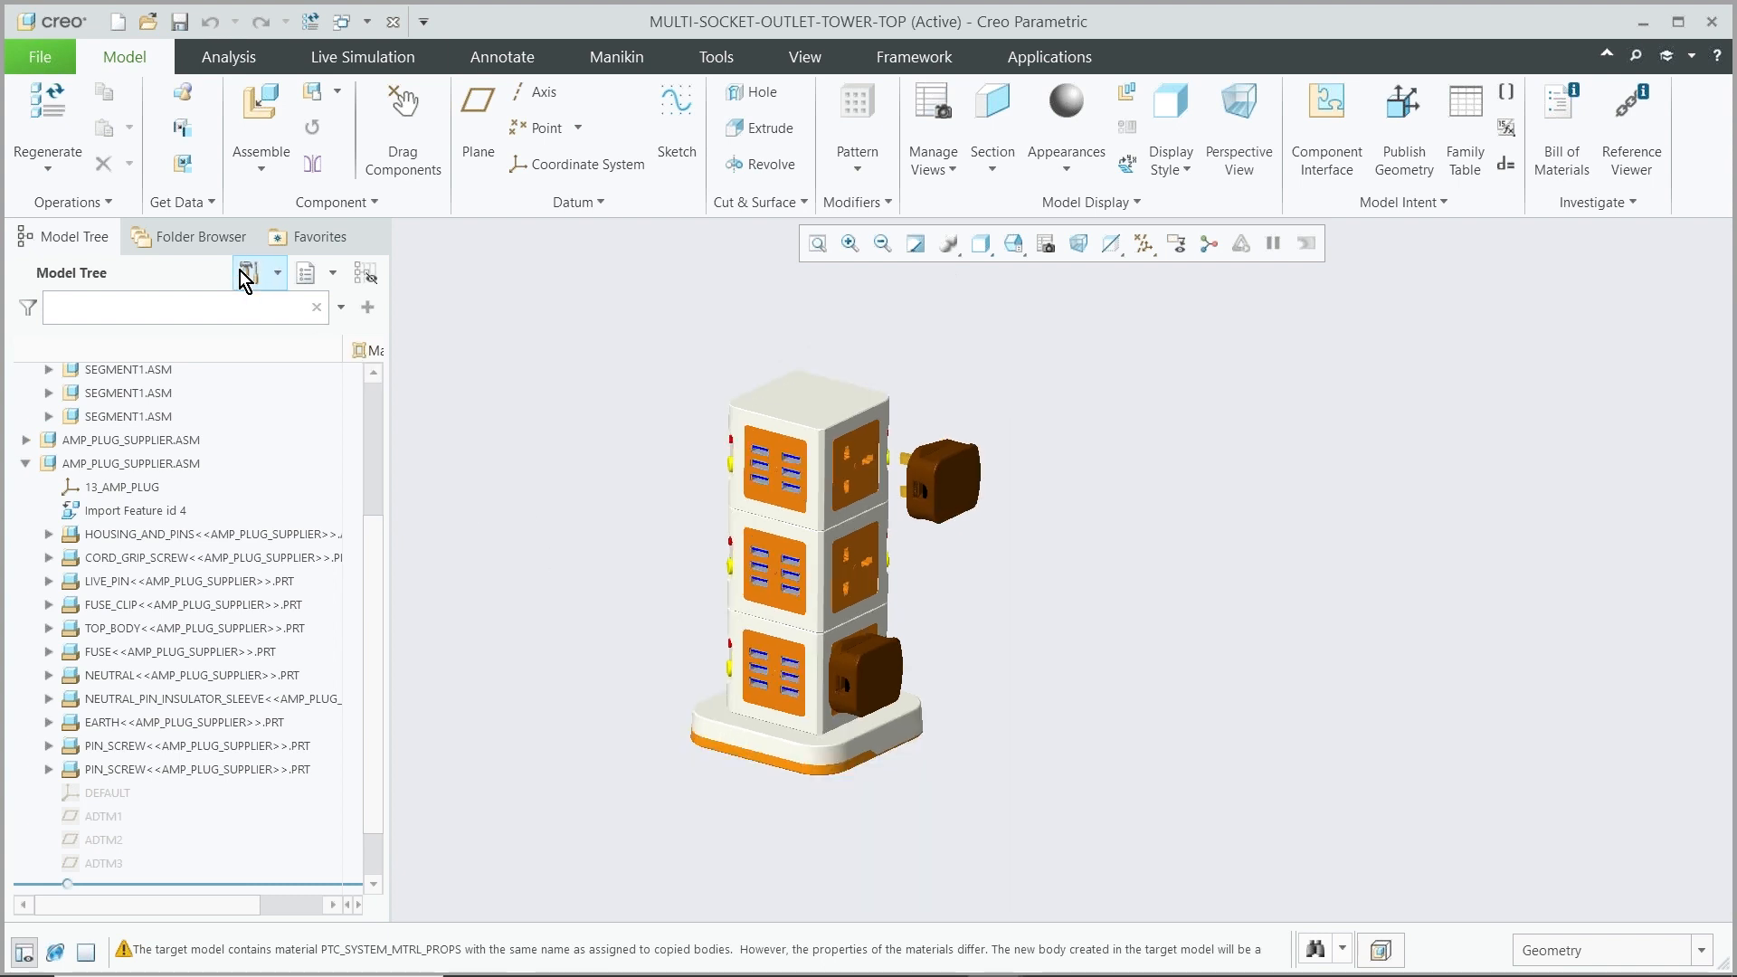
pyautogui.scroll(3, 145, 423)
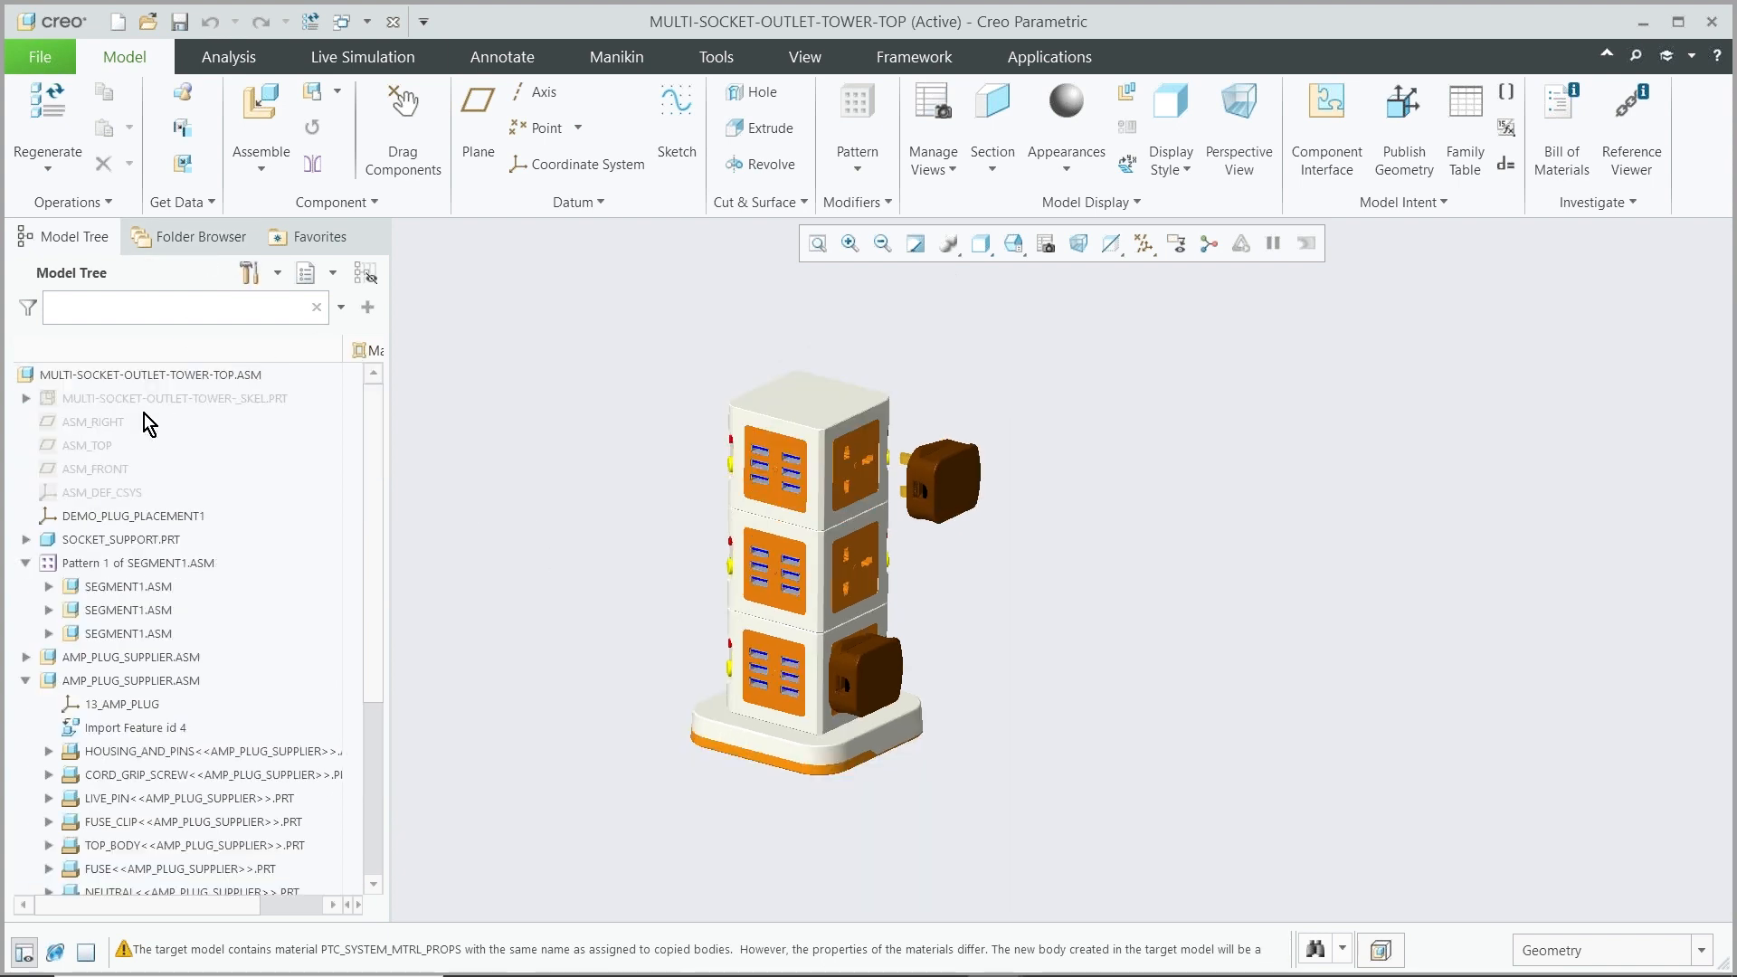
# Make the whole MULTI-SOCKET-OUTLET-TOWER-TOP assembly inseparable, embedding all its components after reviewing the advanced options
pyautogui.click(105, 202)
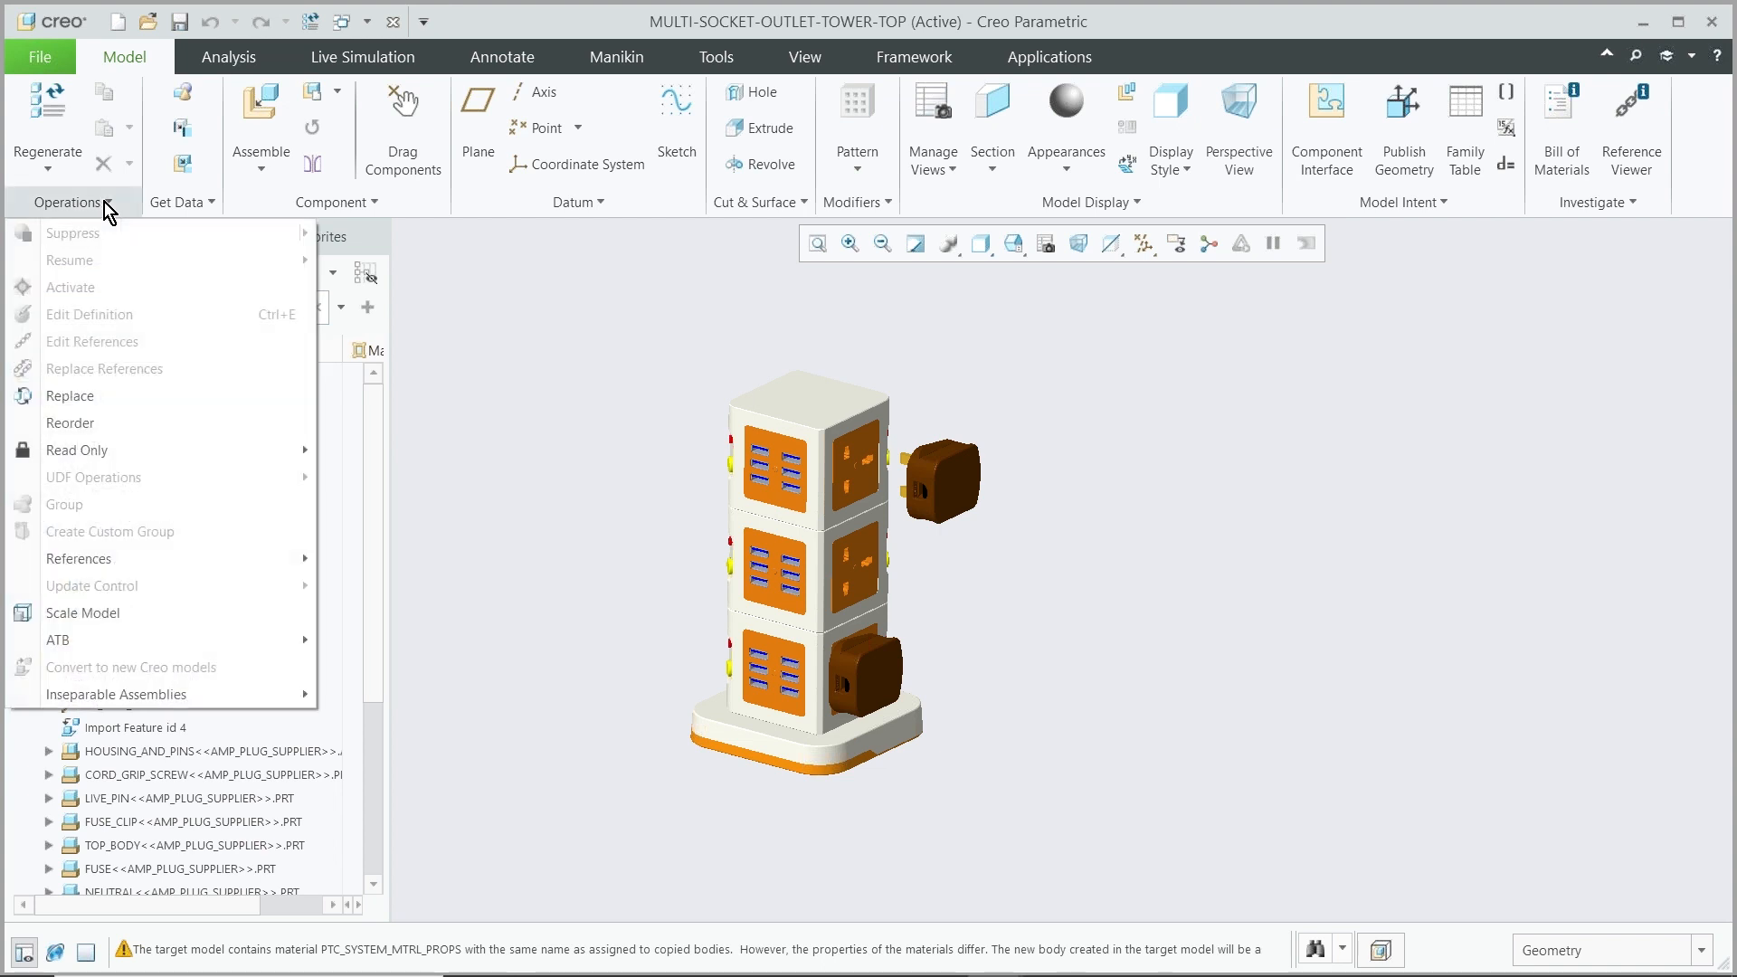
pyautogui.moveTo(133, 686)
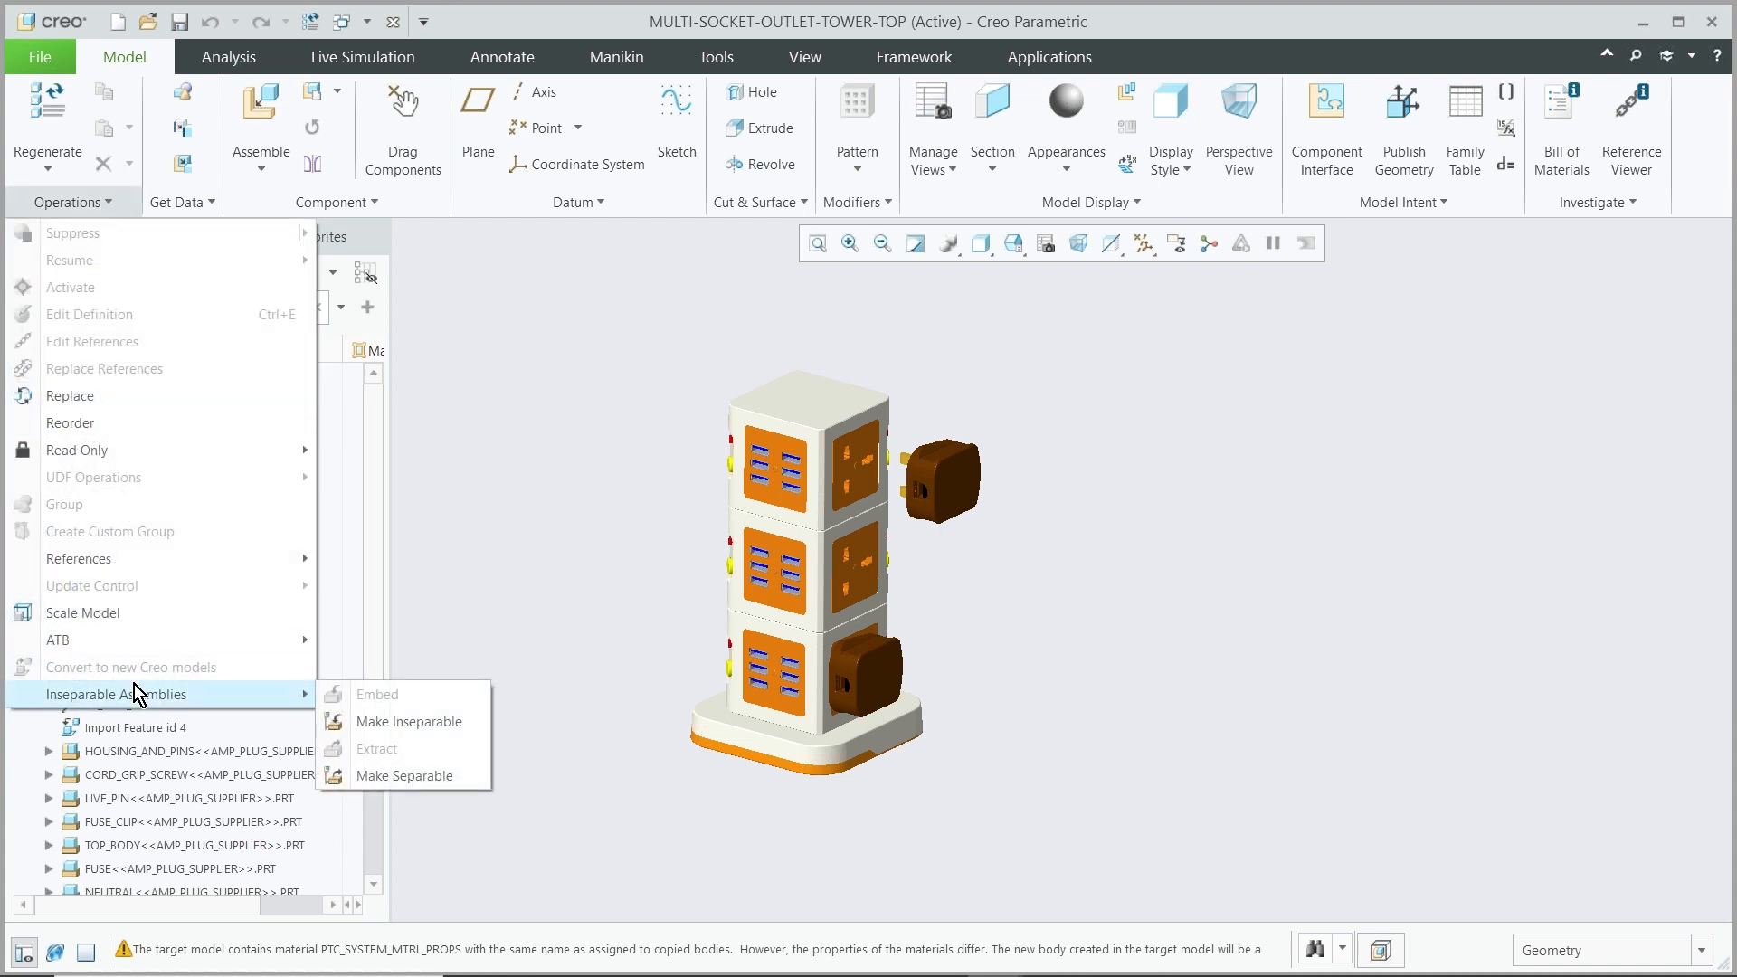
pyautogui.click(396, 724)
pyautogui.click(702, 498)
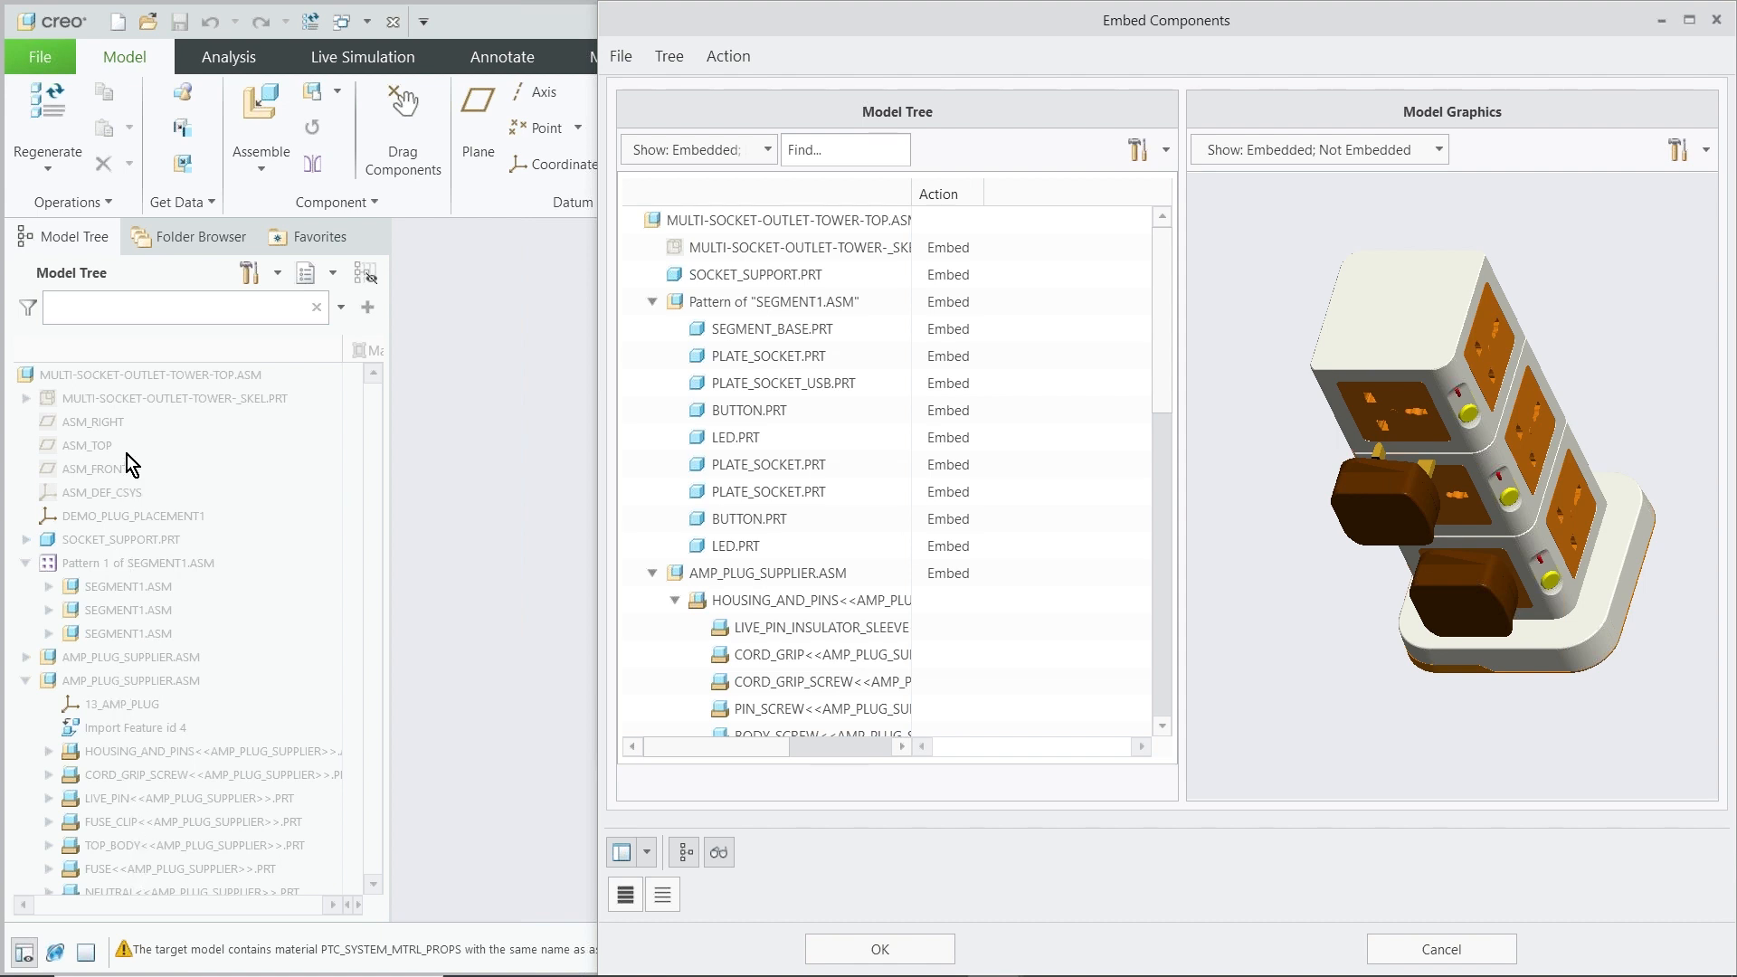
pyautogui.click(880, 950)
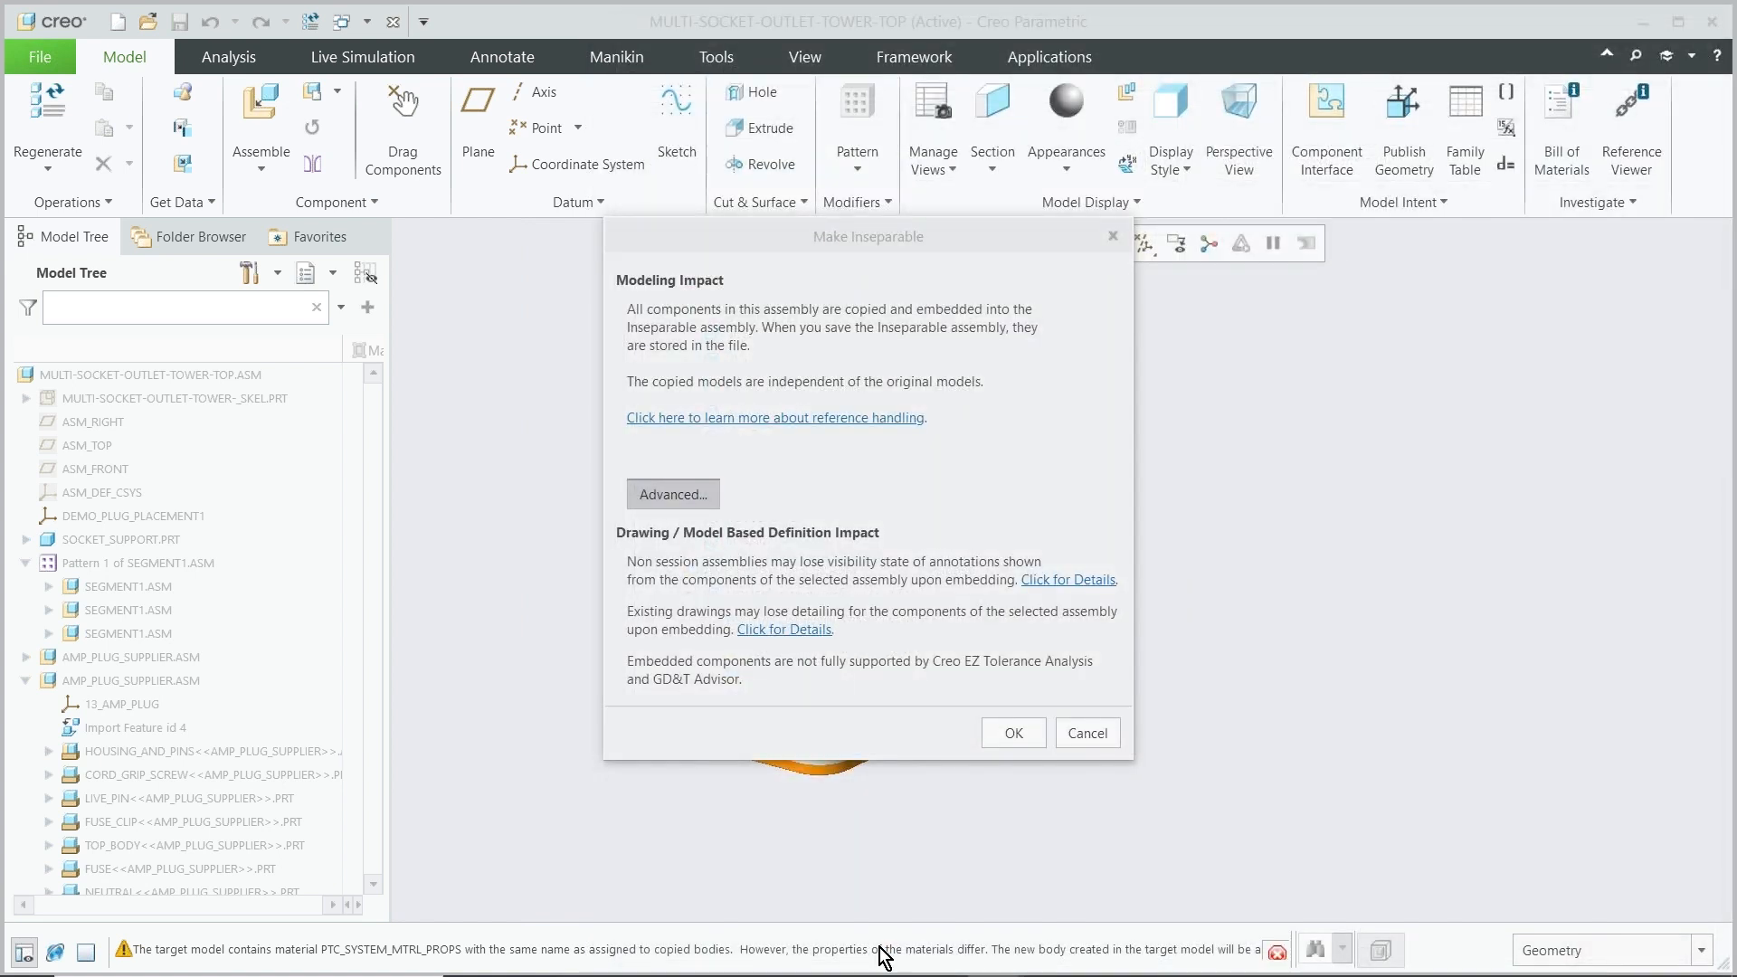
pyautogui.click(1009, 740)
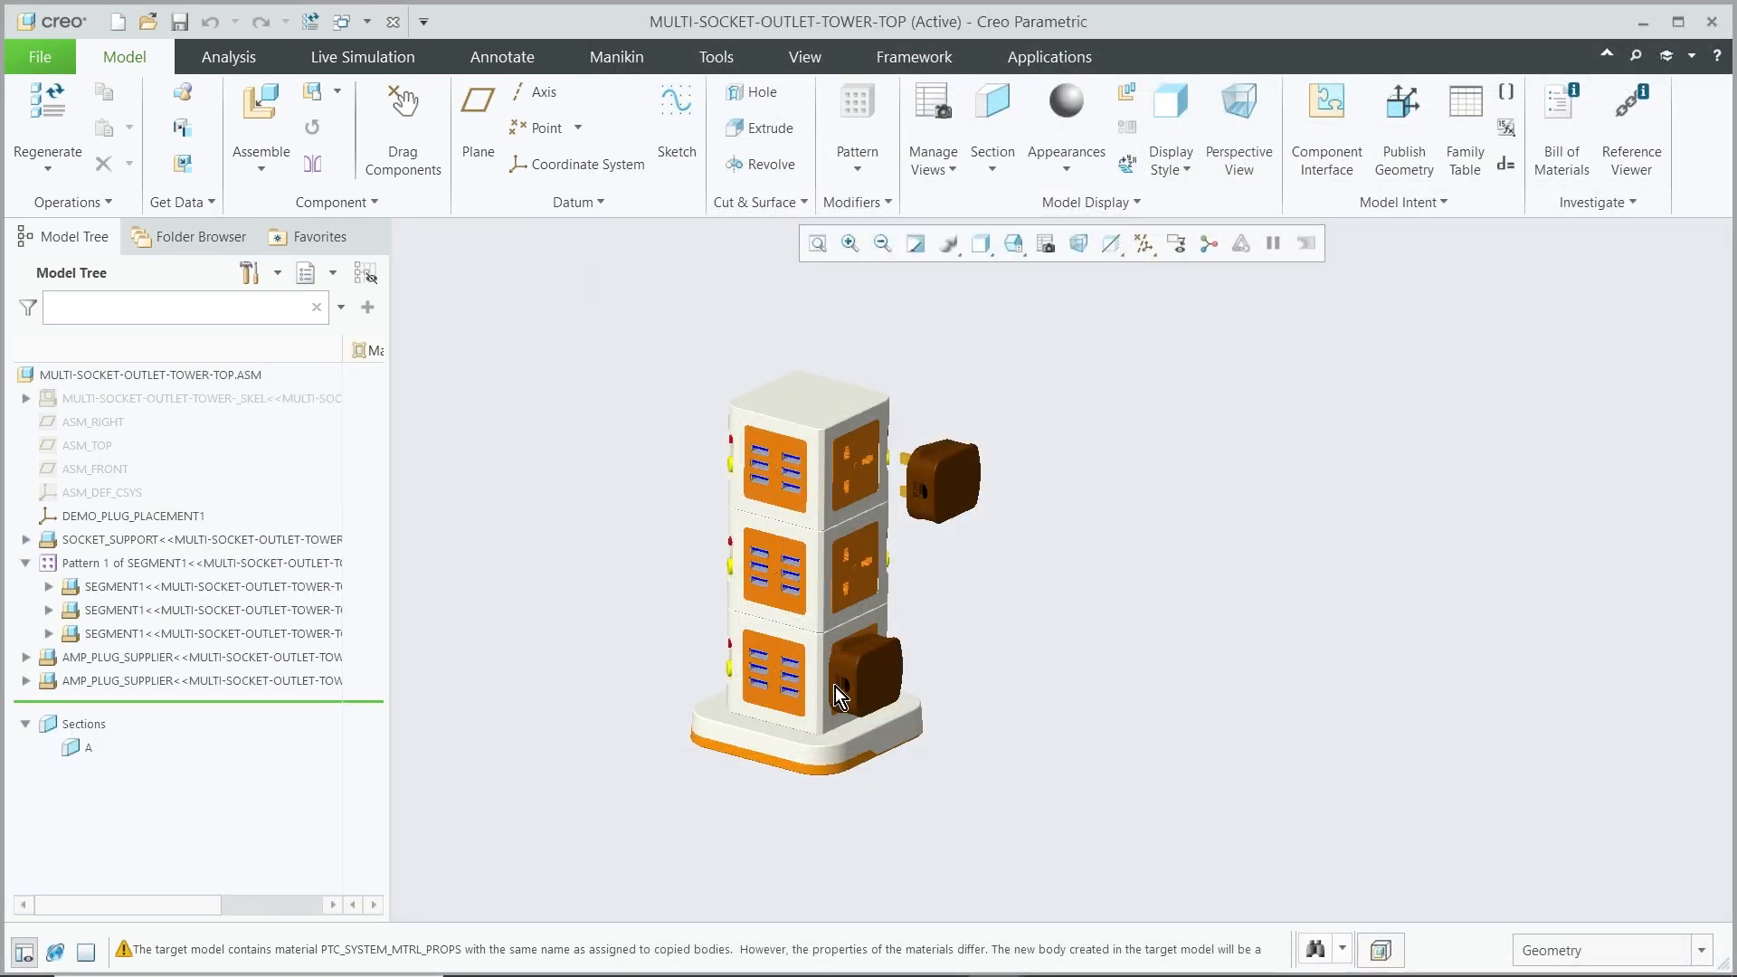
# Save a backup of the assembly to the Desktop folder
pyautogui.click(47, 52)
pyautogui.moveTo(94, 232)
pyautogui.click(273, 177)
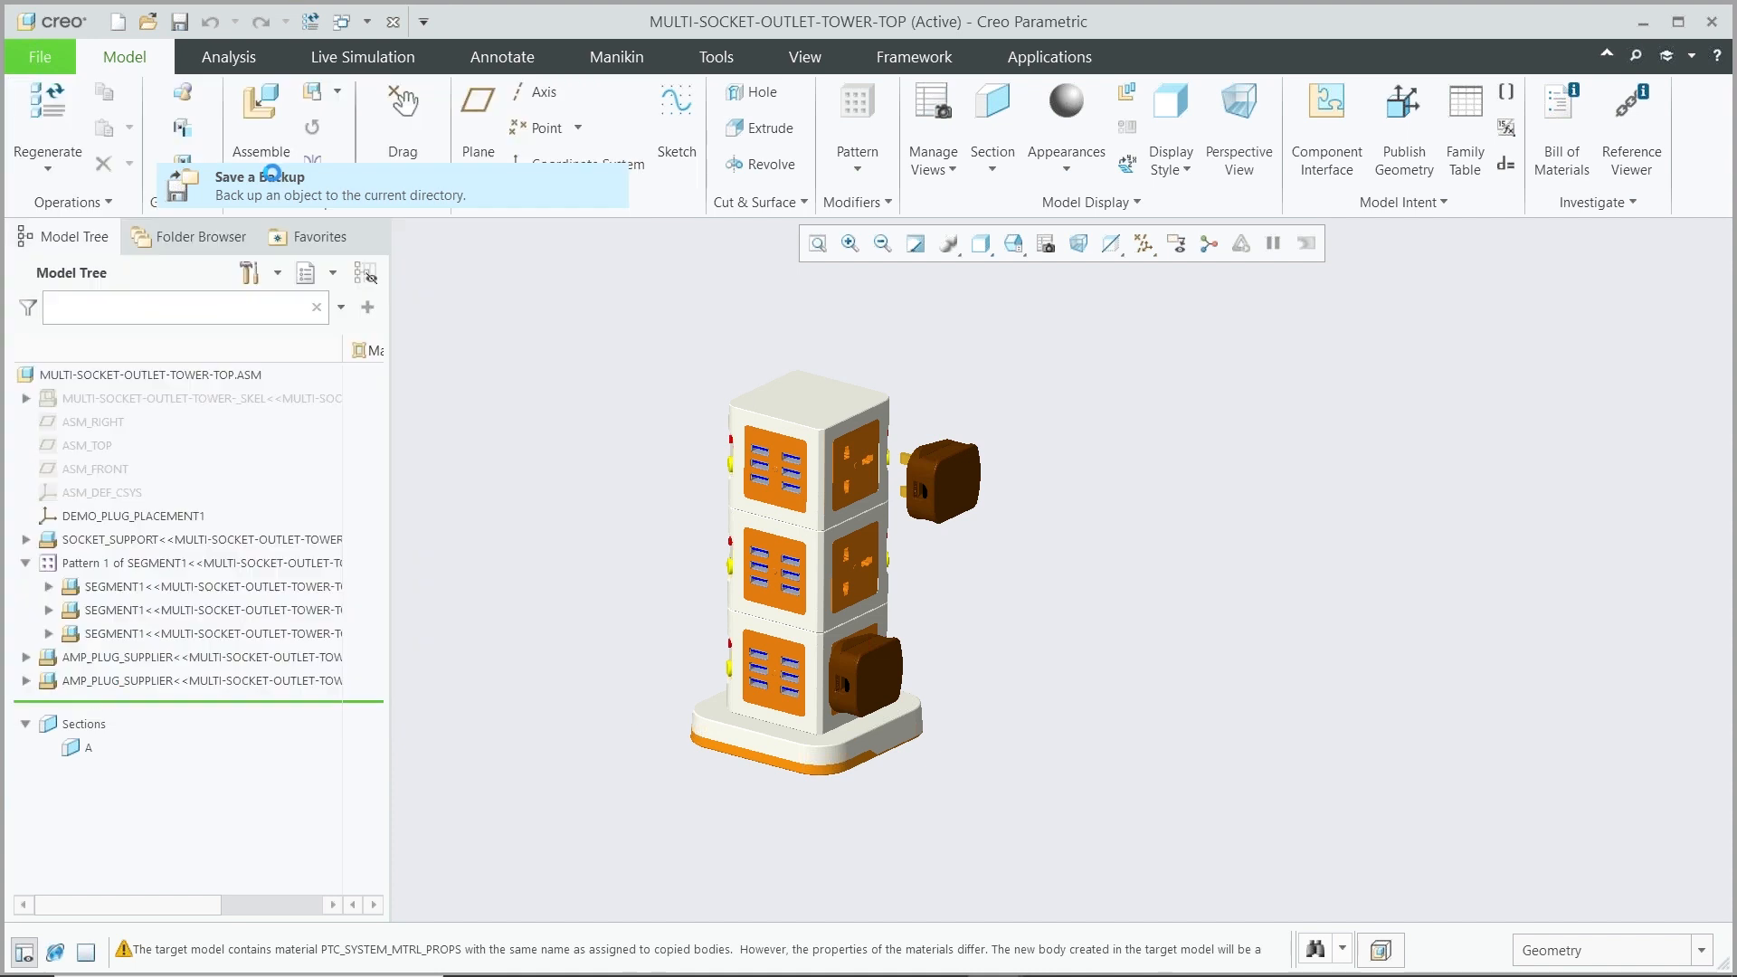
pyautogui.click(479, 284)
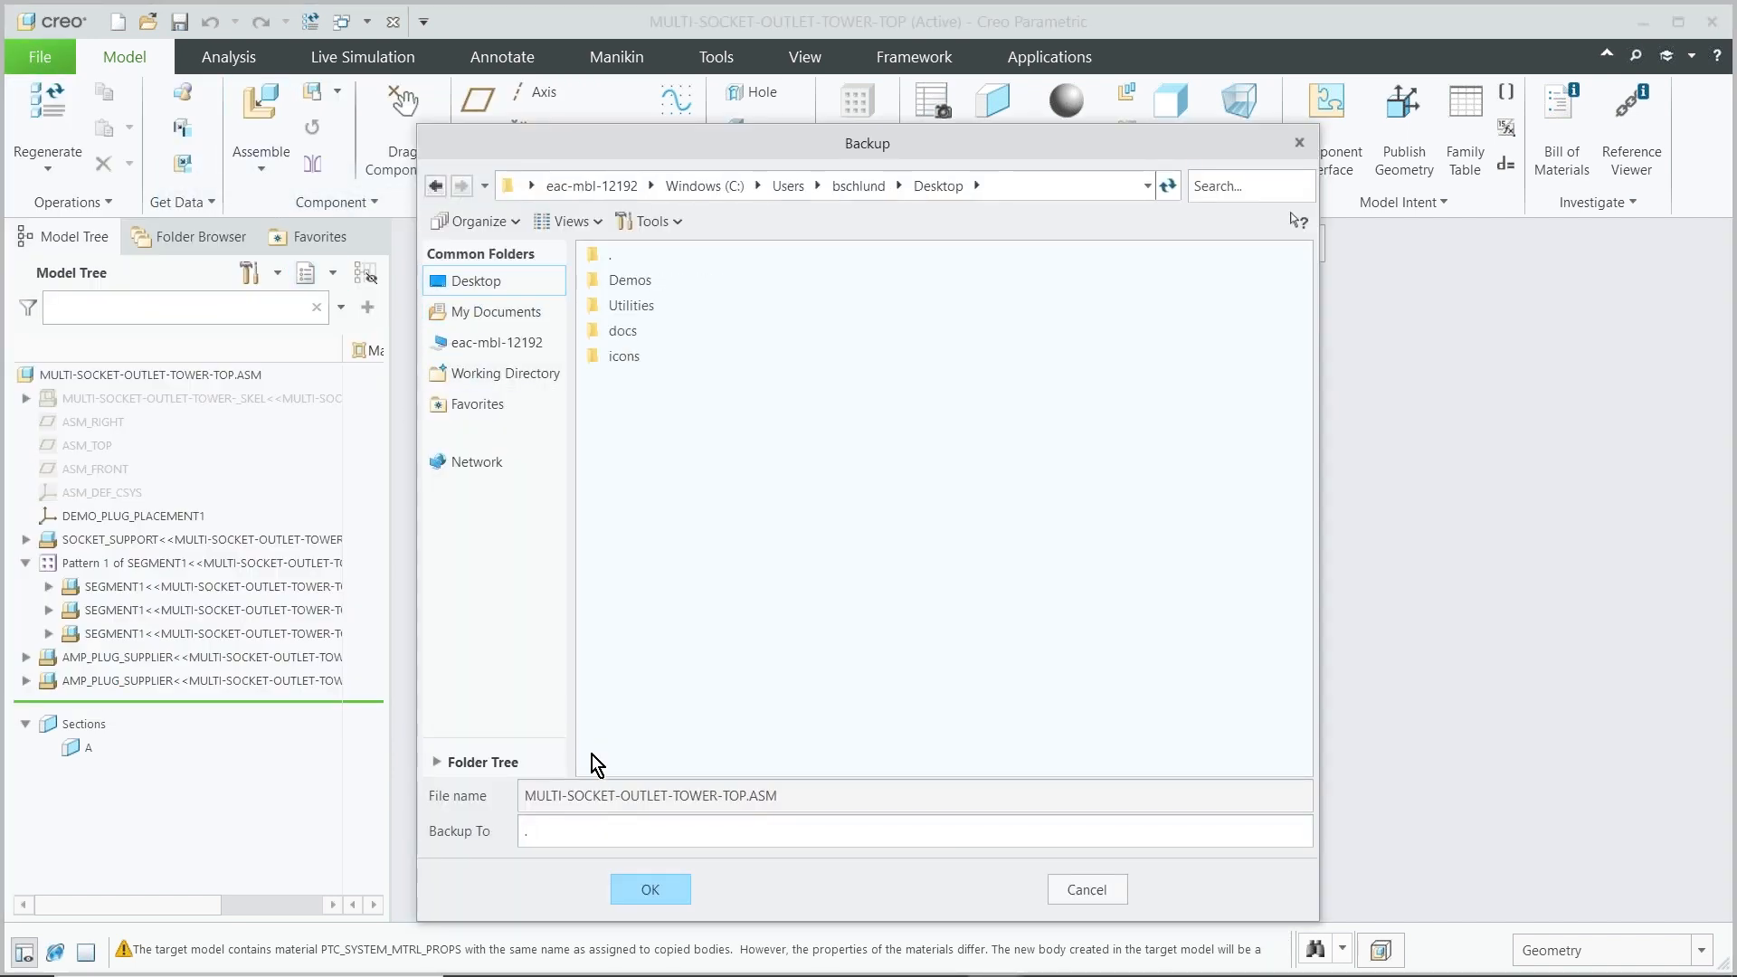
pyautogui.click(649, 892)
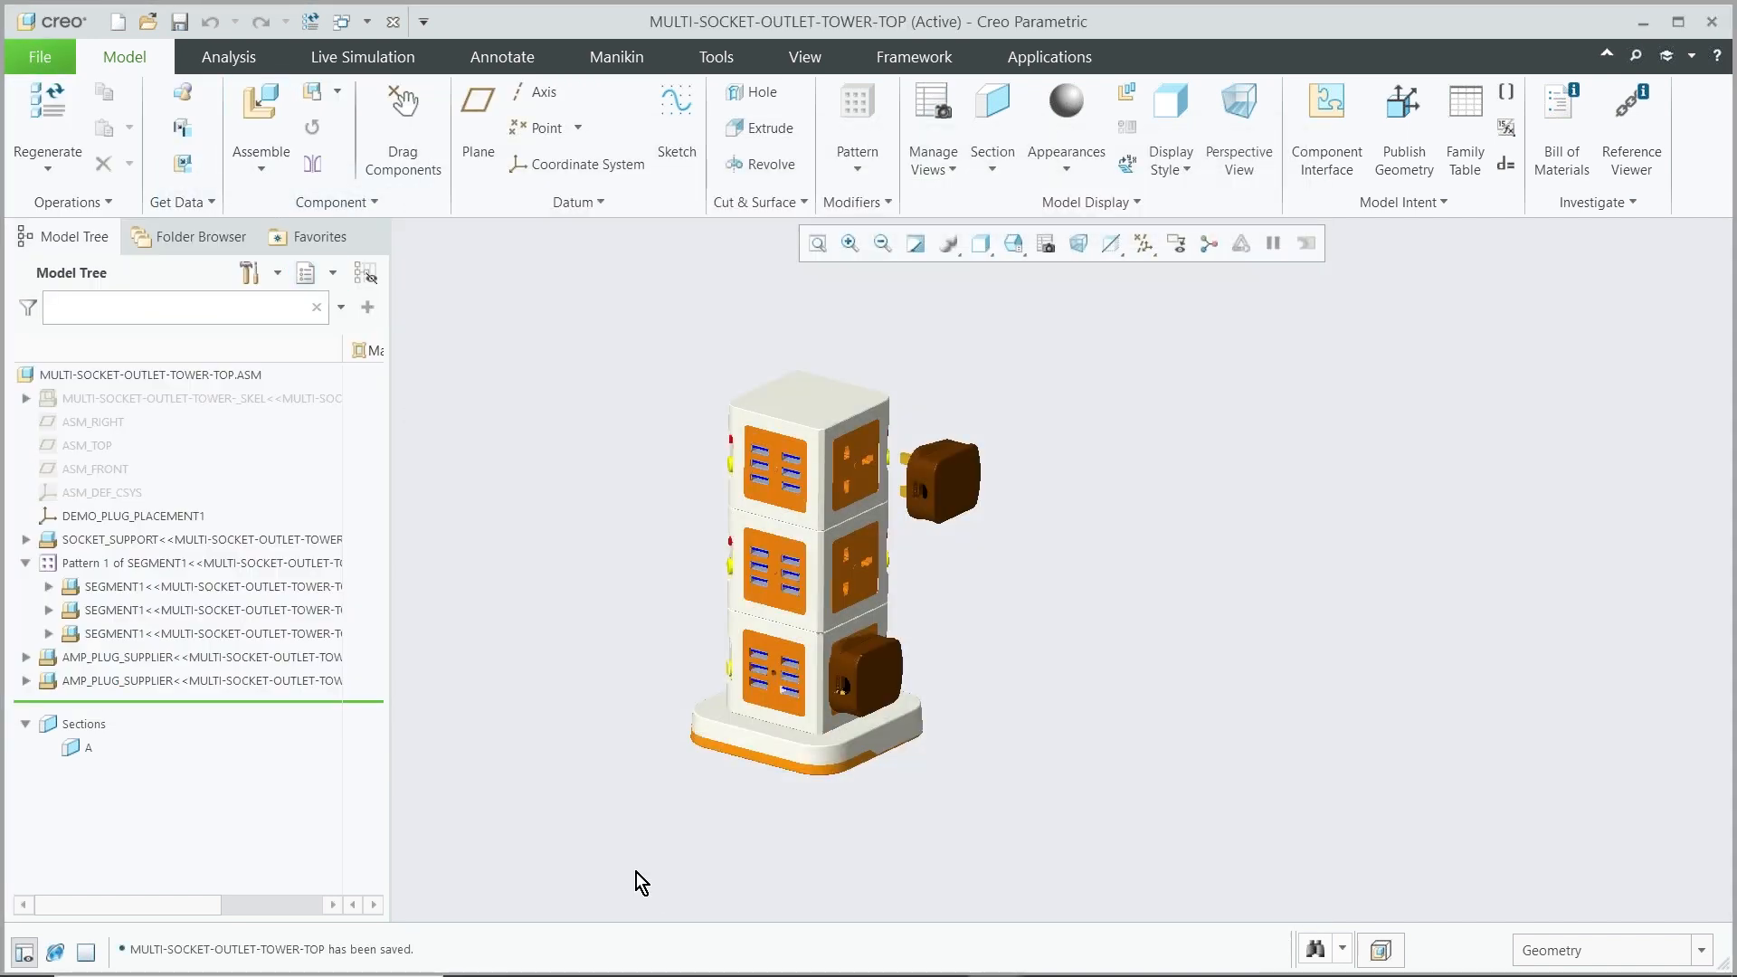
# Close the assembly window and erase all non-displayed objects from the session
pyautogui.click(395, 21)
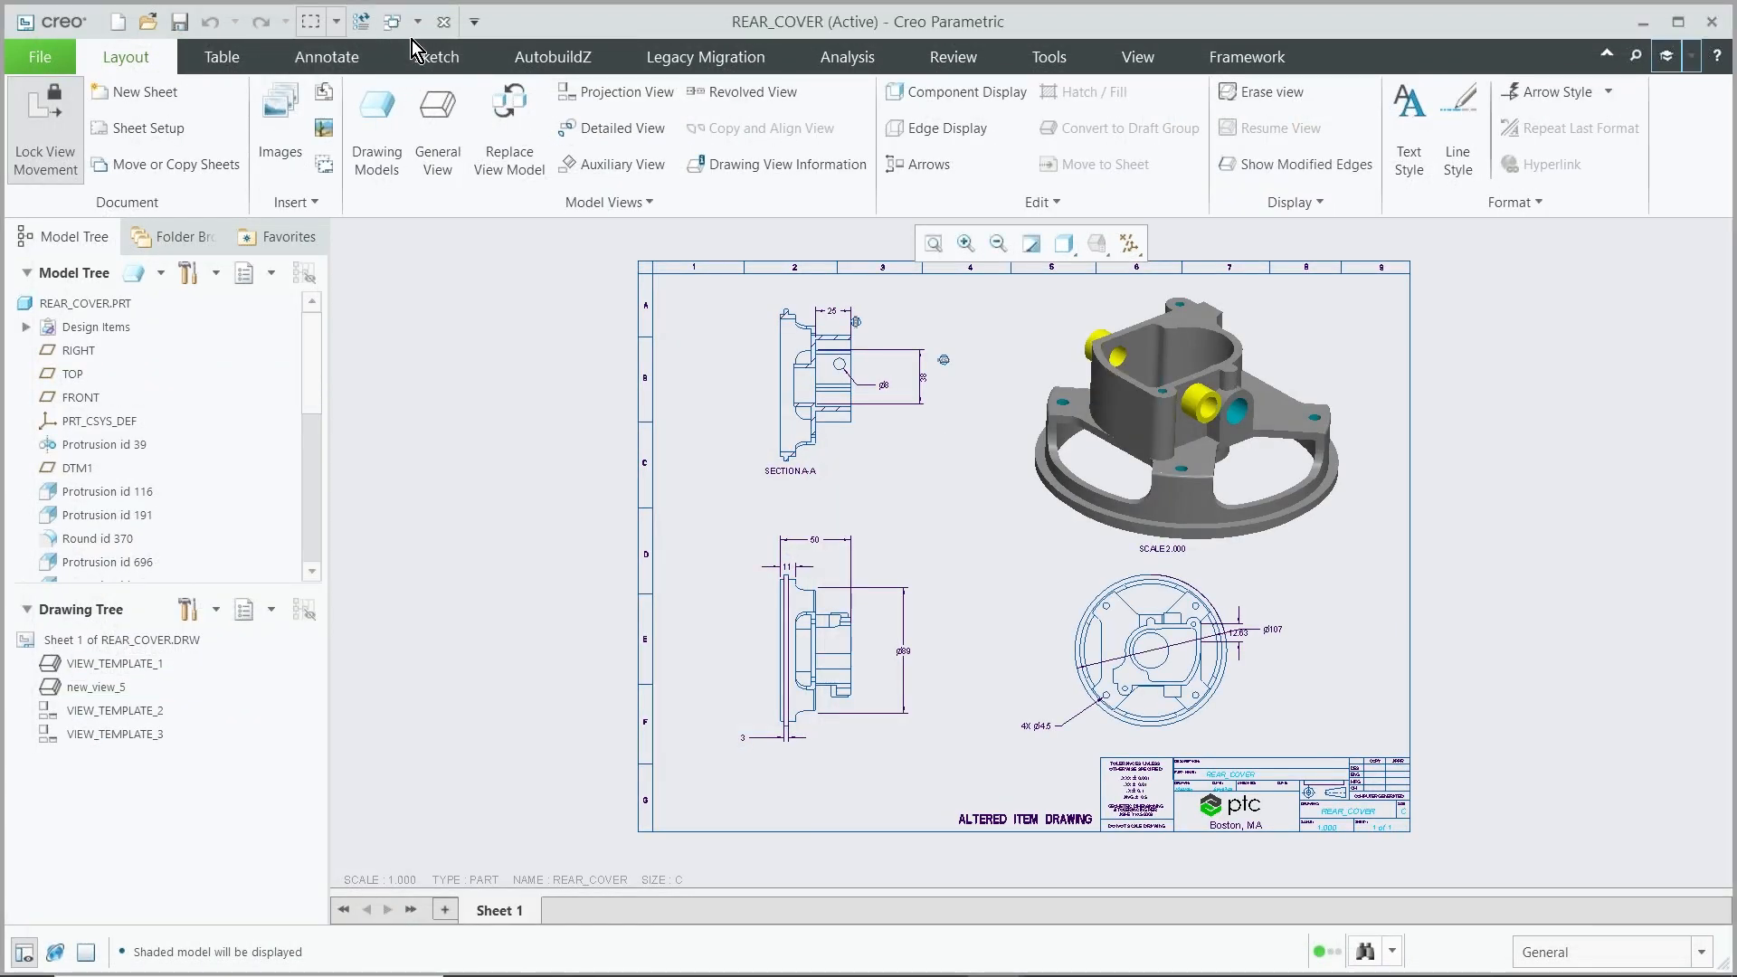
pyautogui.click(36, 57)
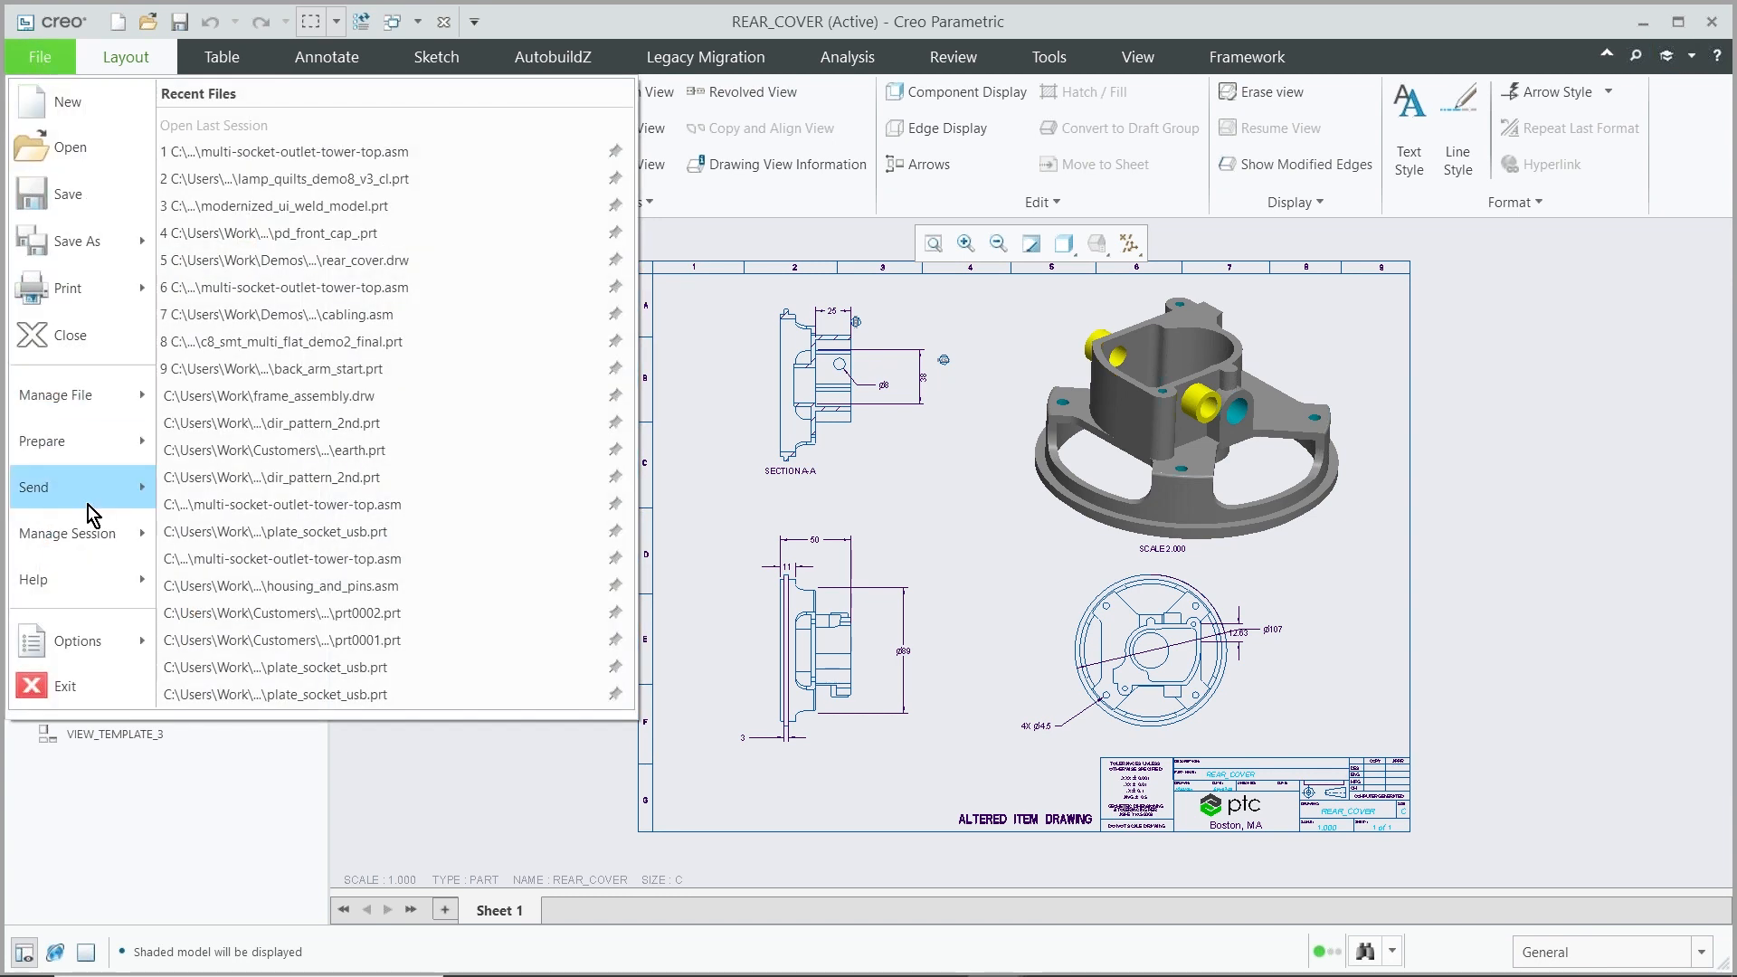
pyautogui.moveTo(94, 543)
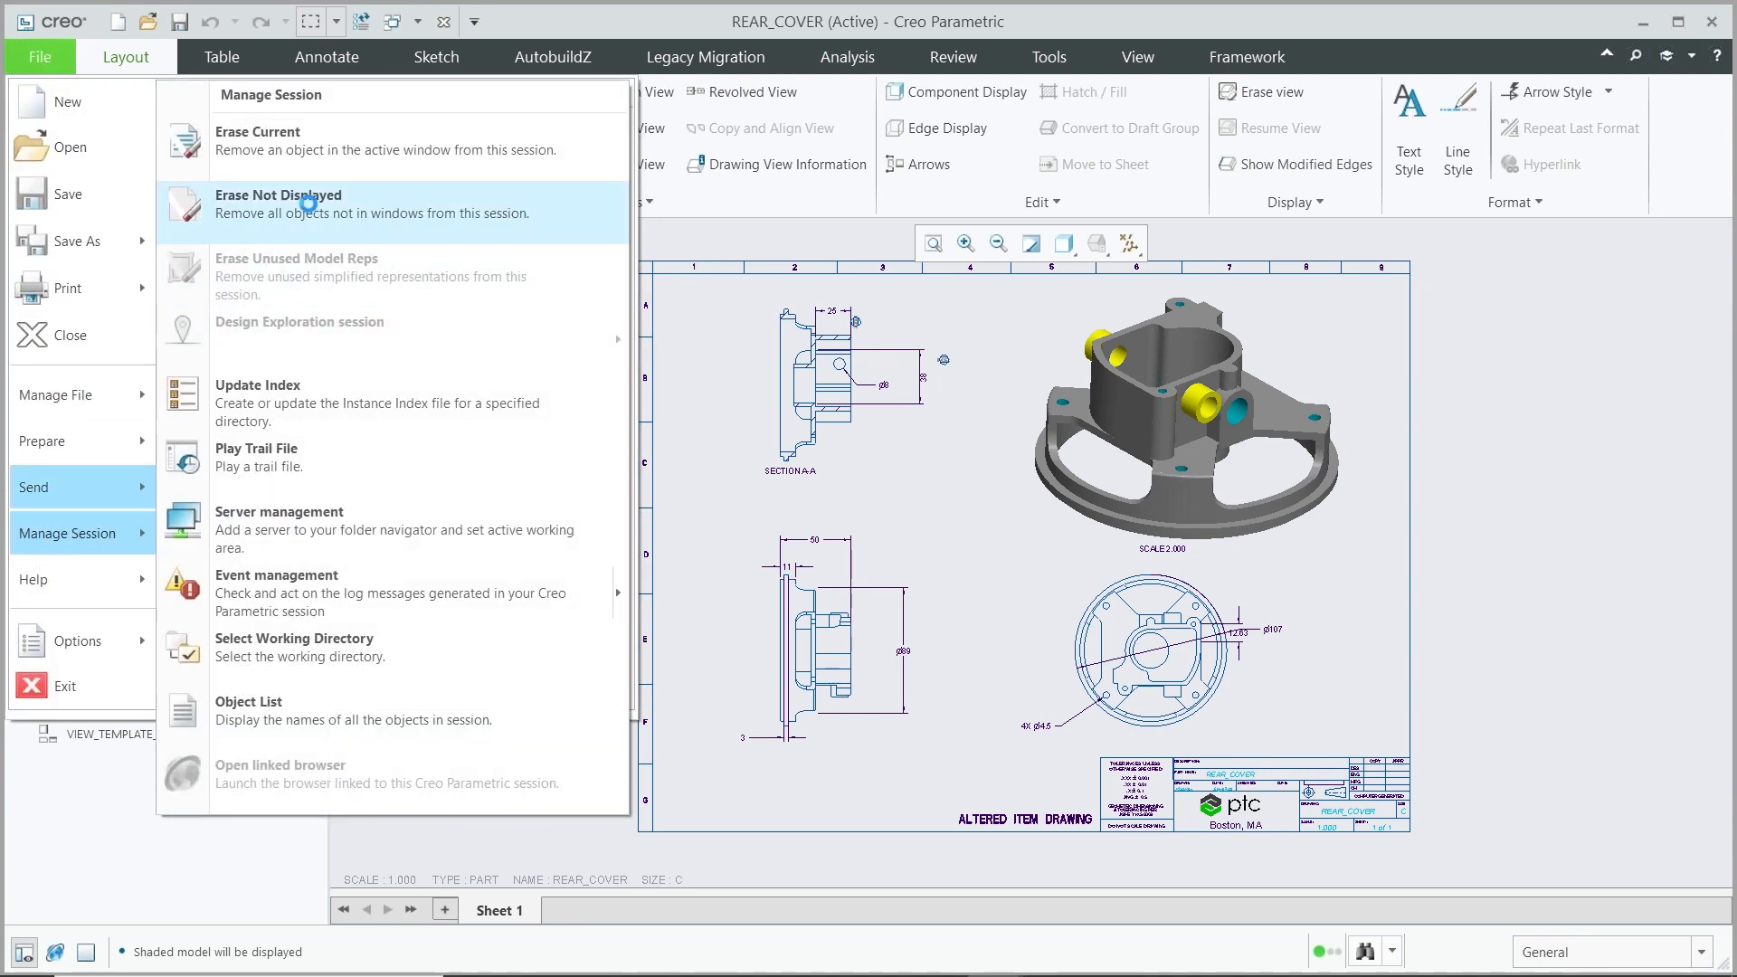
pyautogui.click(312, 219)
pyautogui.click(882, 719)
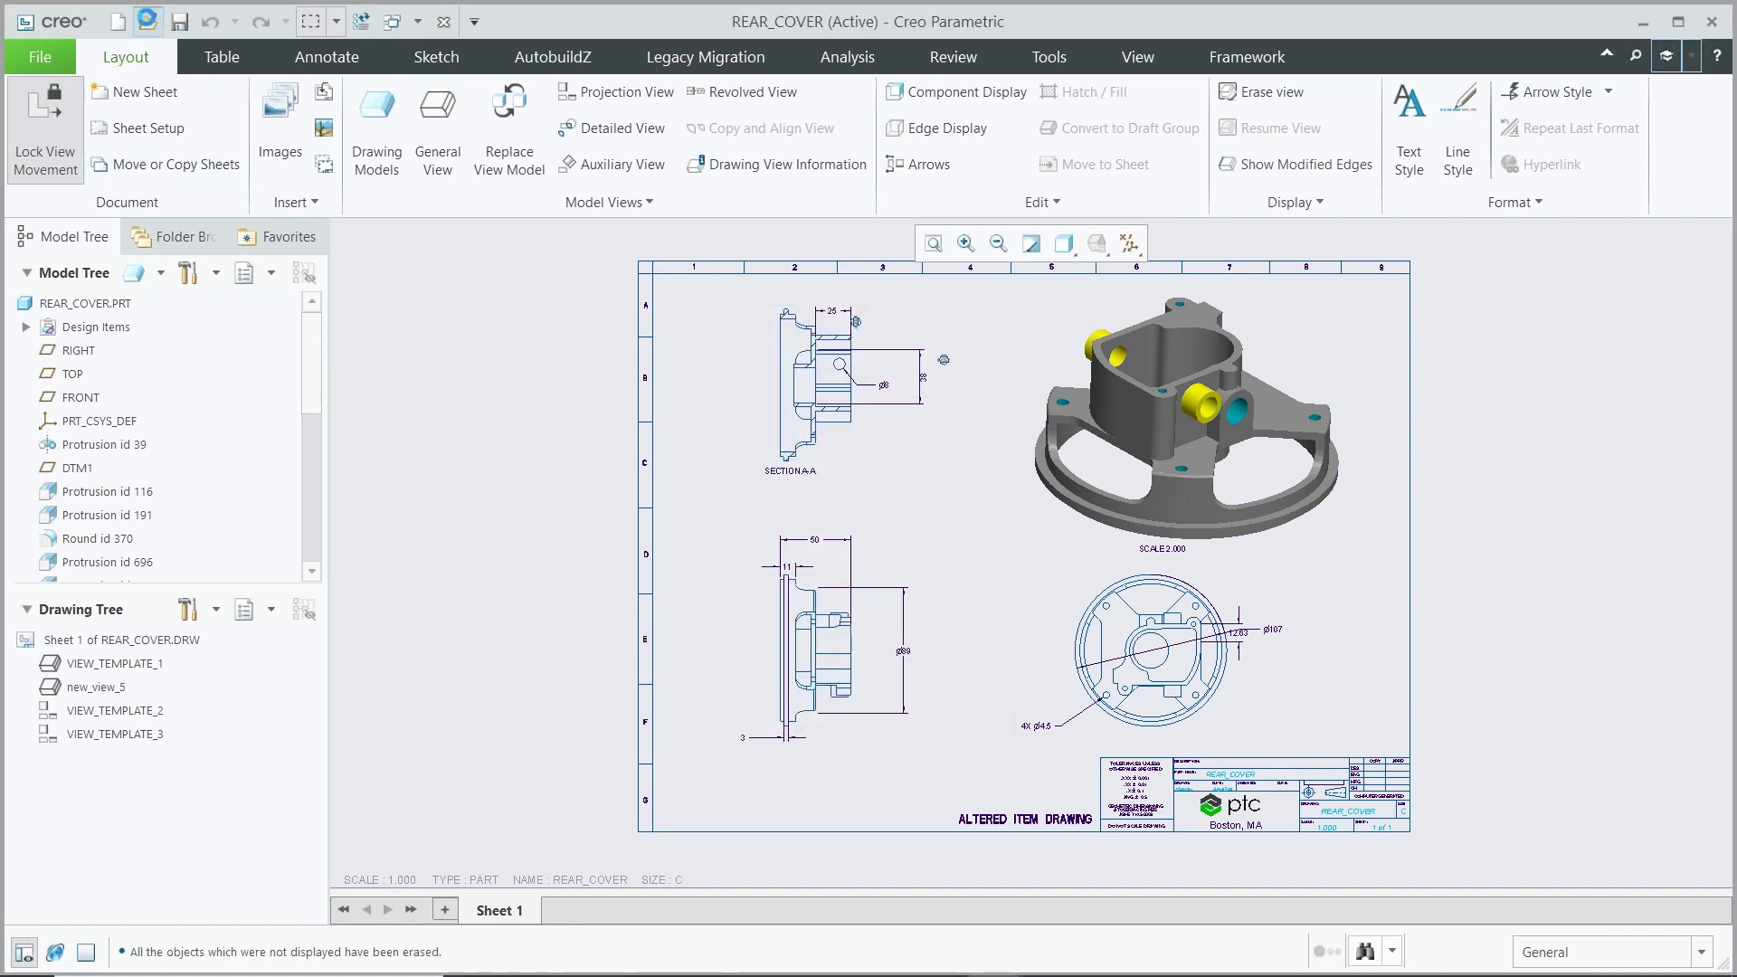
# Open the backed-up multi-socket-outlet-tower-top.asm from the Desktop
pyautogui.click(147, 27)
pyautogui.click(532, 380)
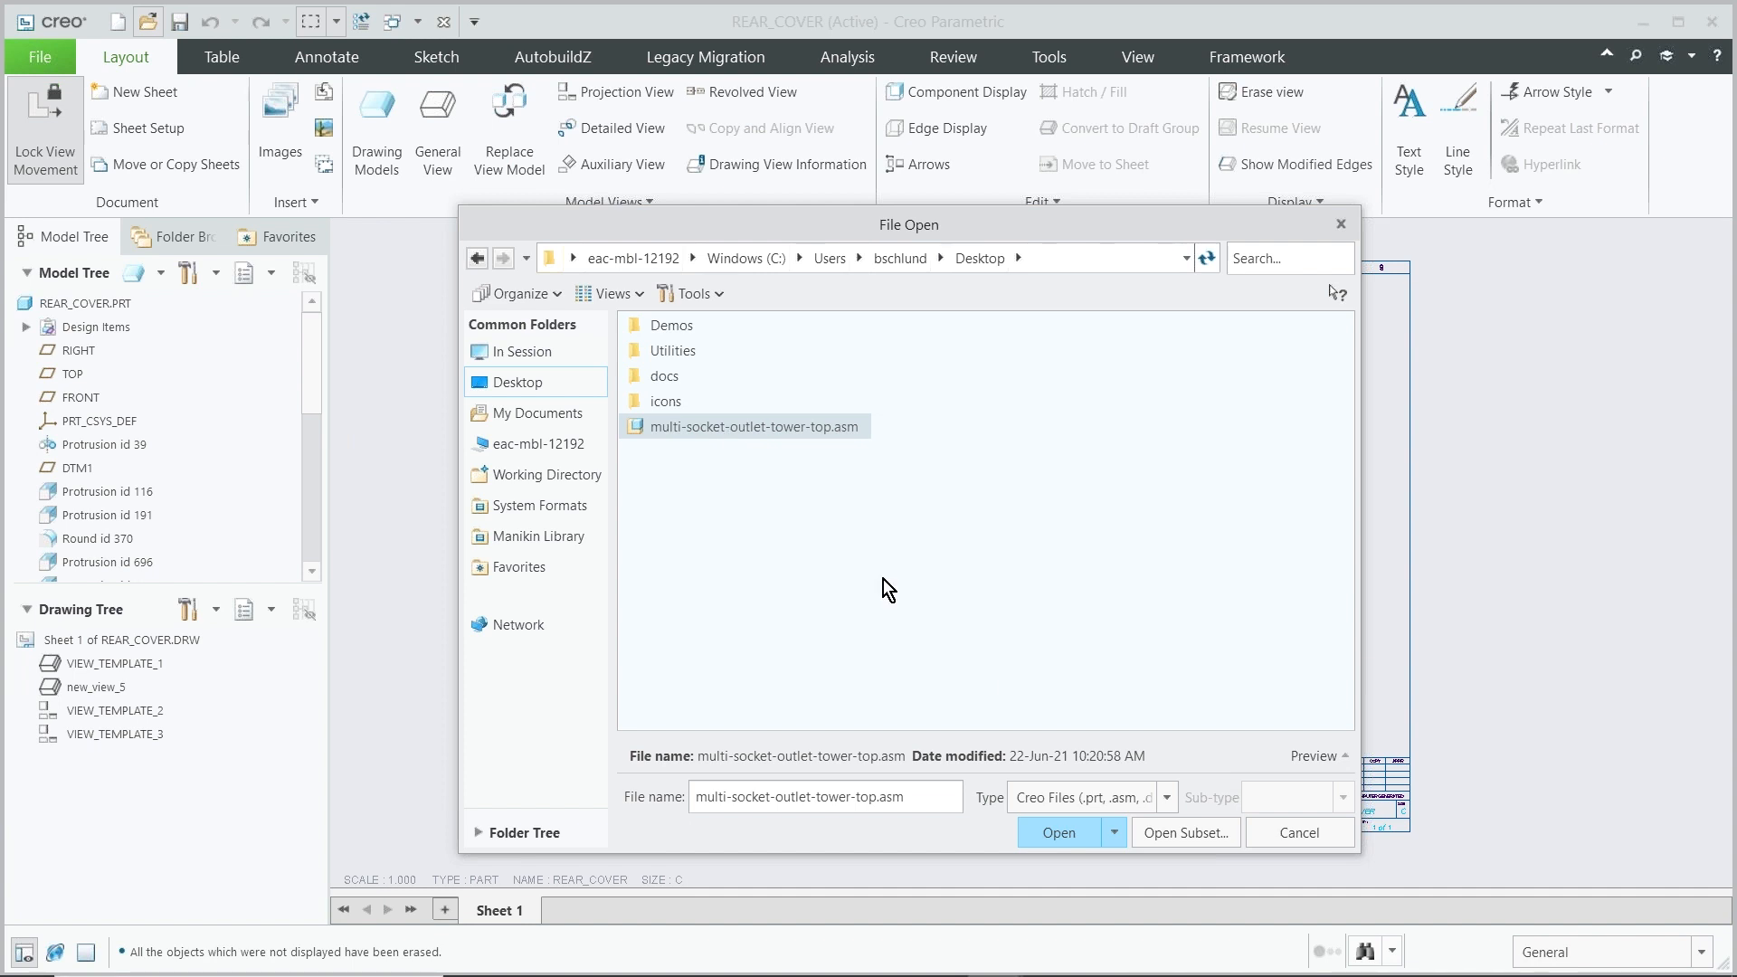
pyautogui.click(1057, 834)
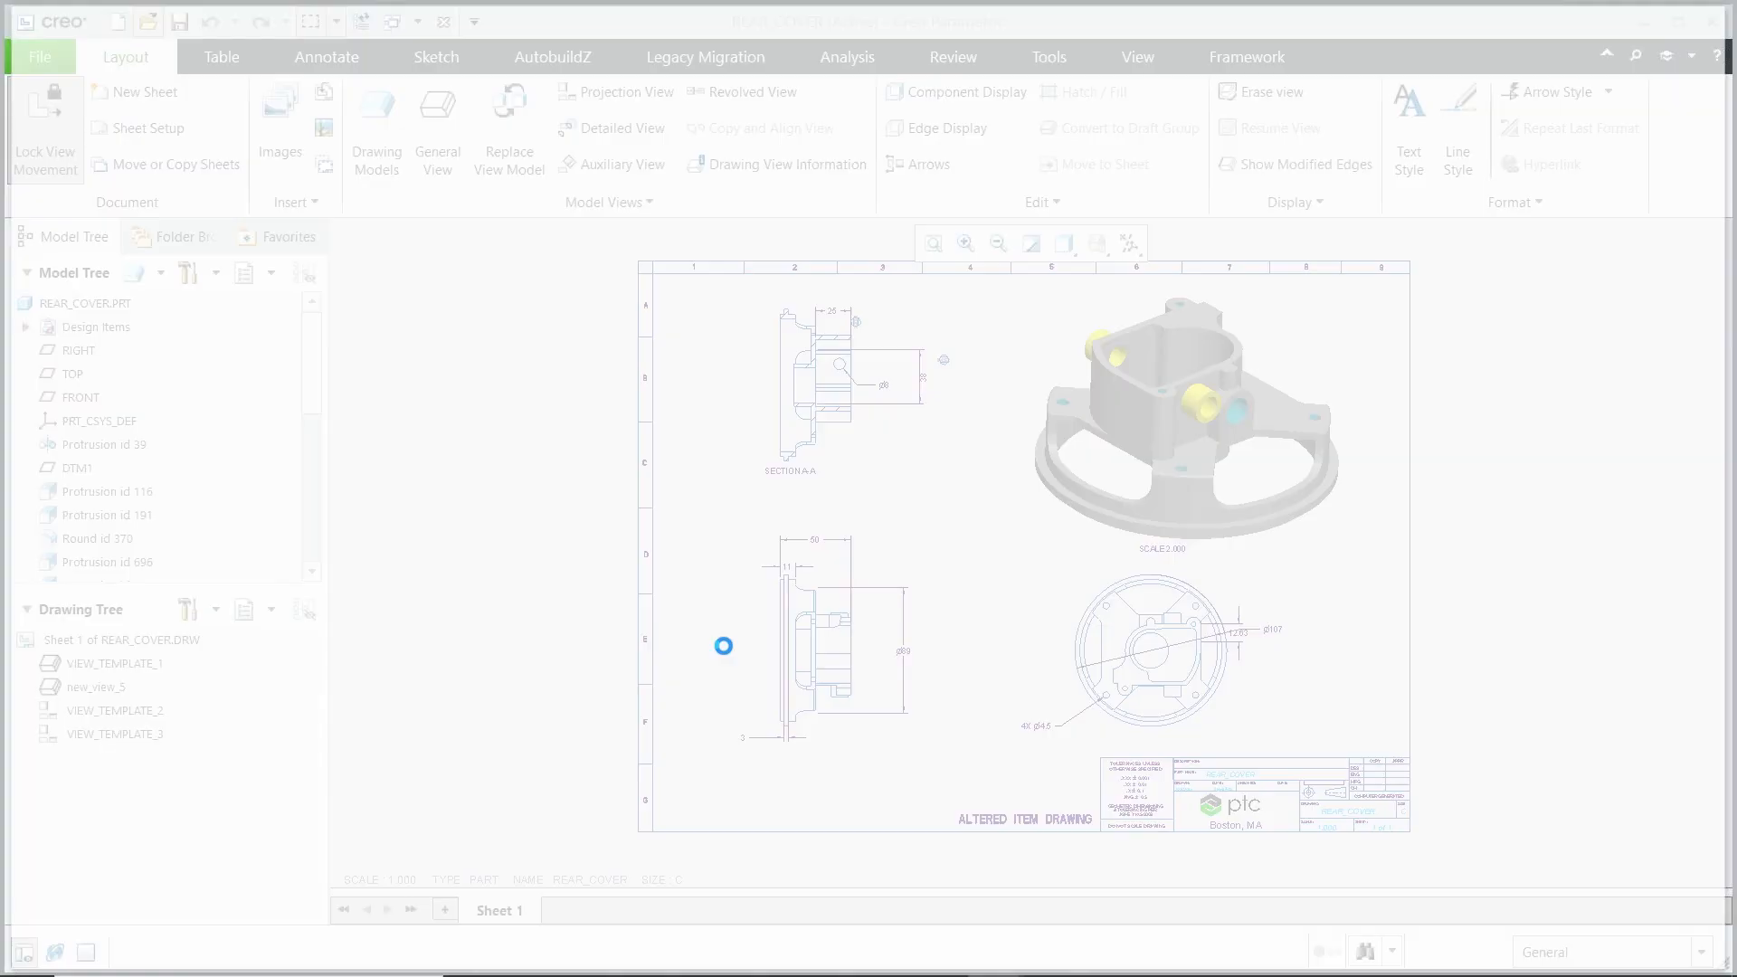
pyautogui.scroll(3, 995, 506)
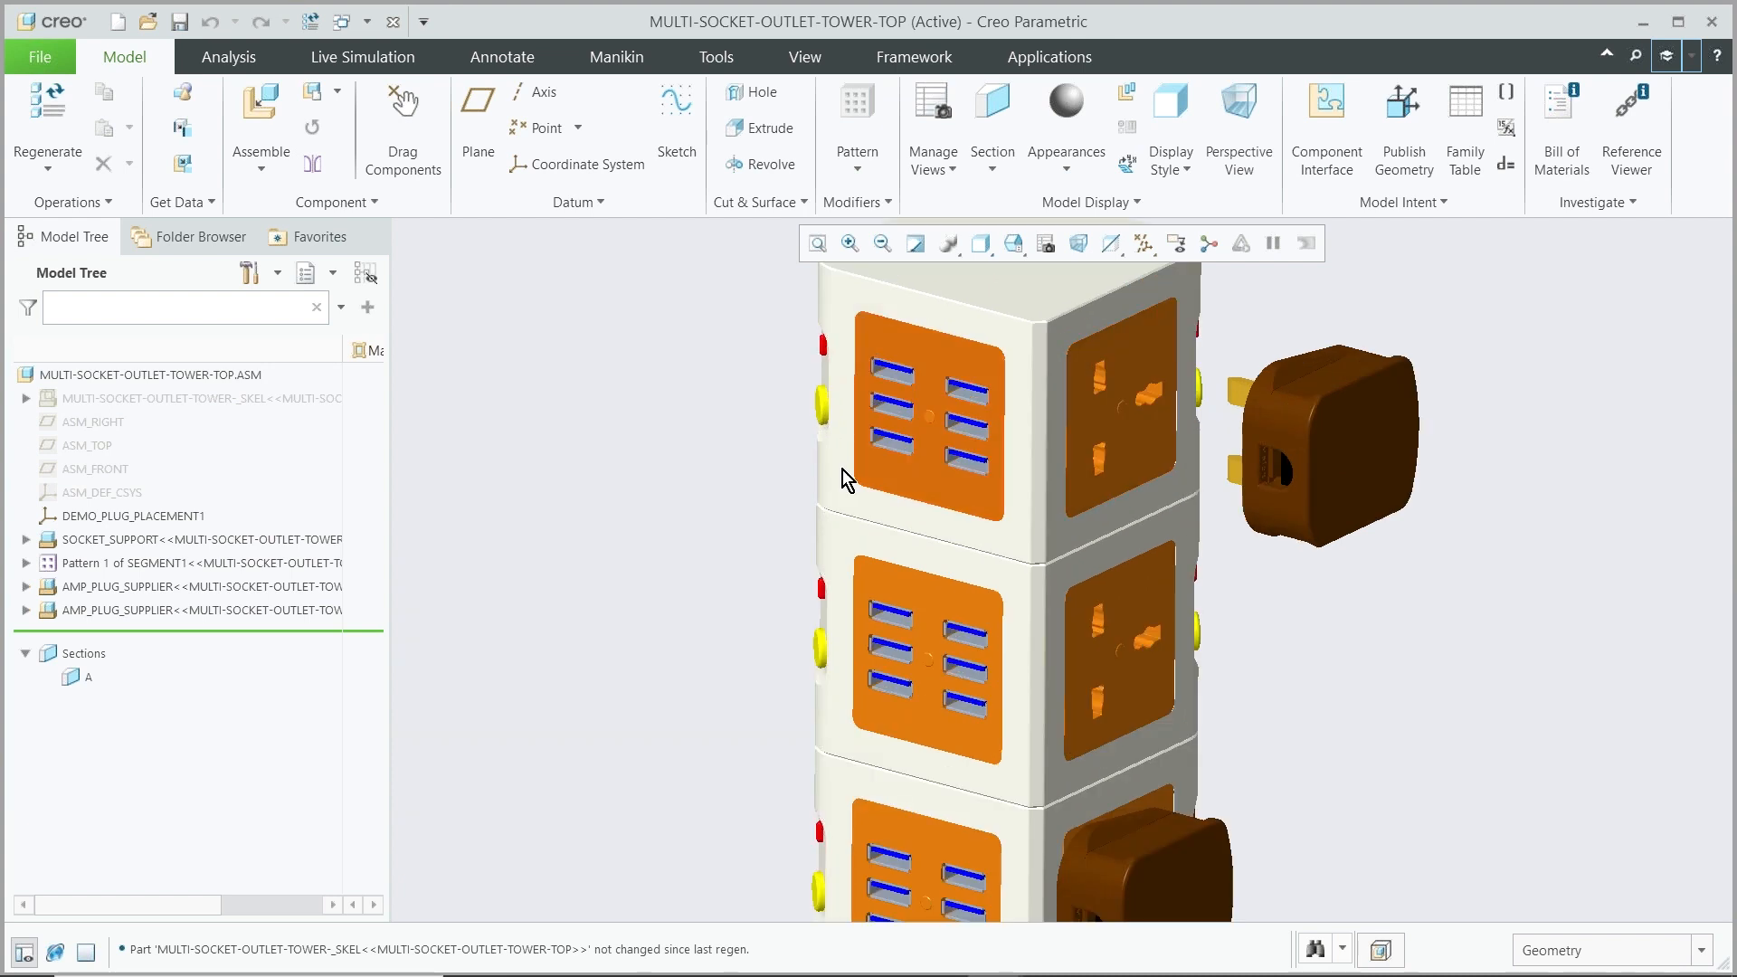
pyautogui.scroll(-2, 616, 497)
pyautogui.scroll(-2, 616, 500)
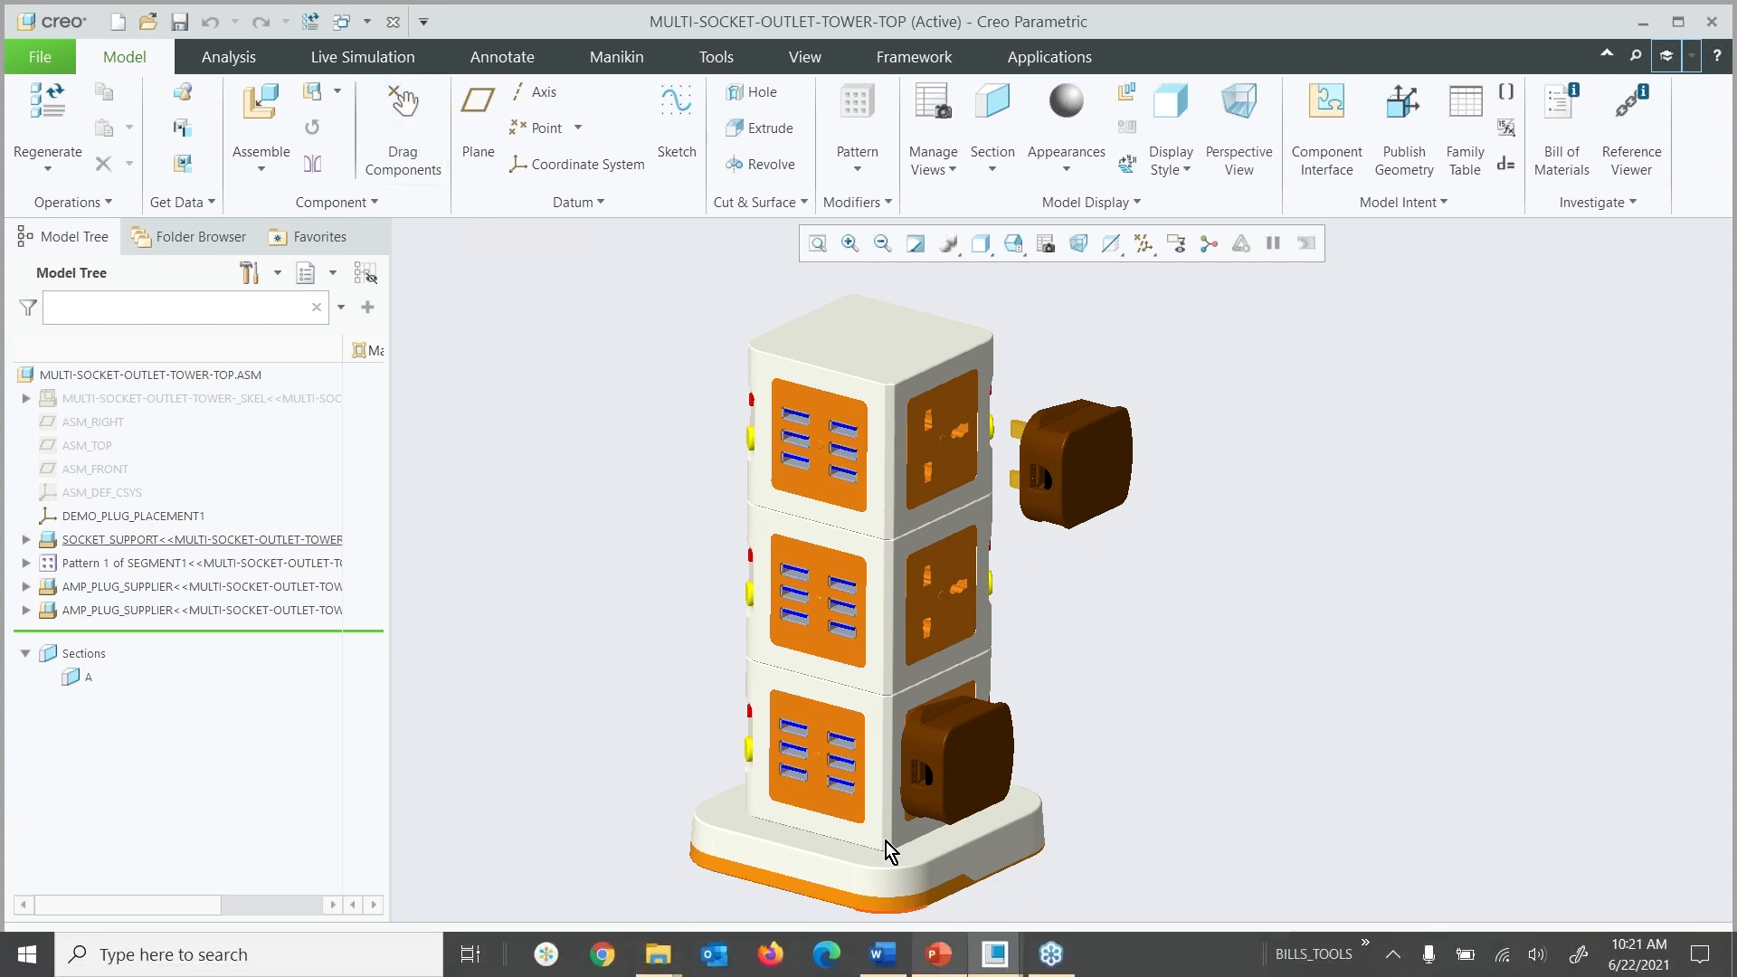
# Switch to the PowerPoint slide show and advance to the next slide
pyautogui.click(938, 967)
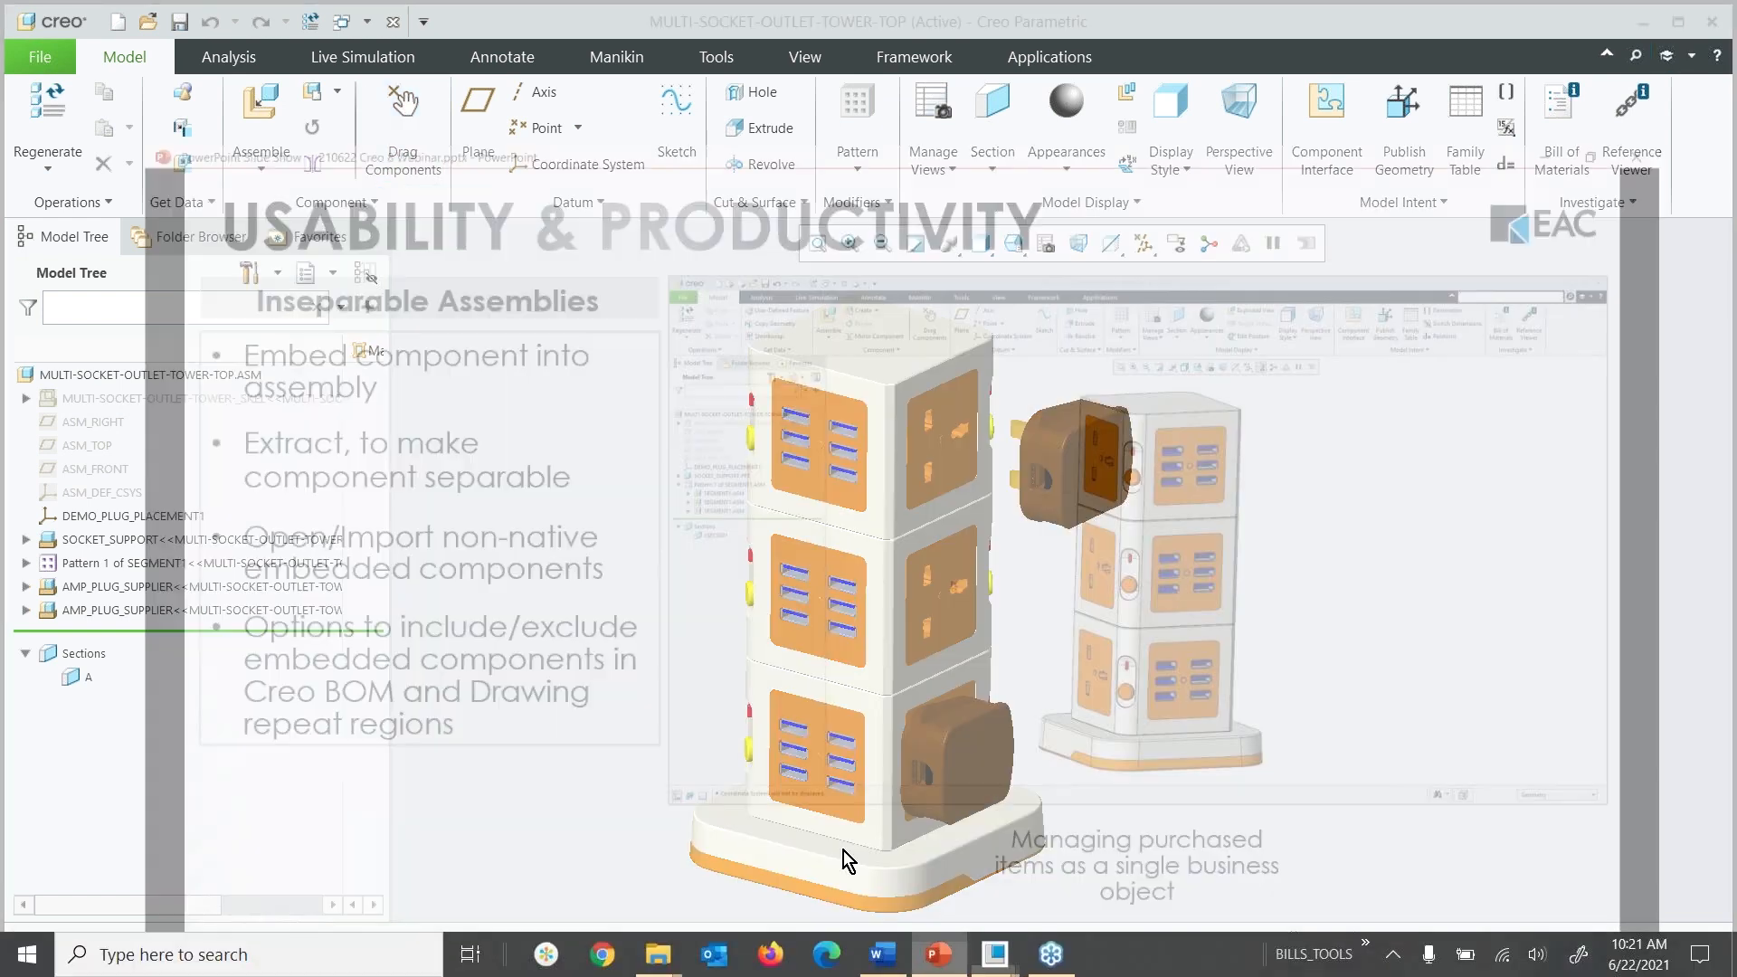
pyautogui.click(743, 496)
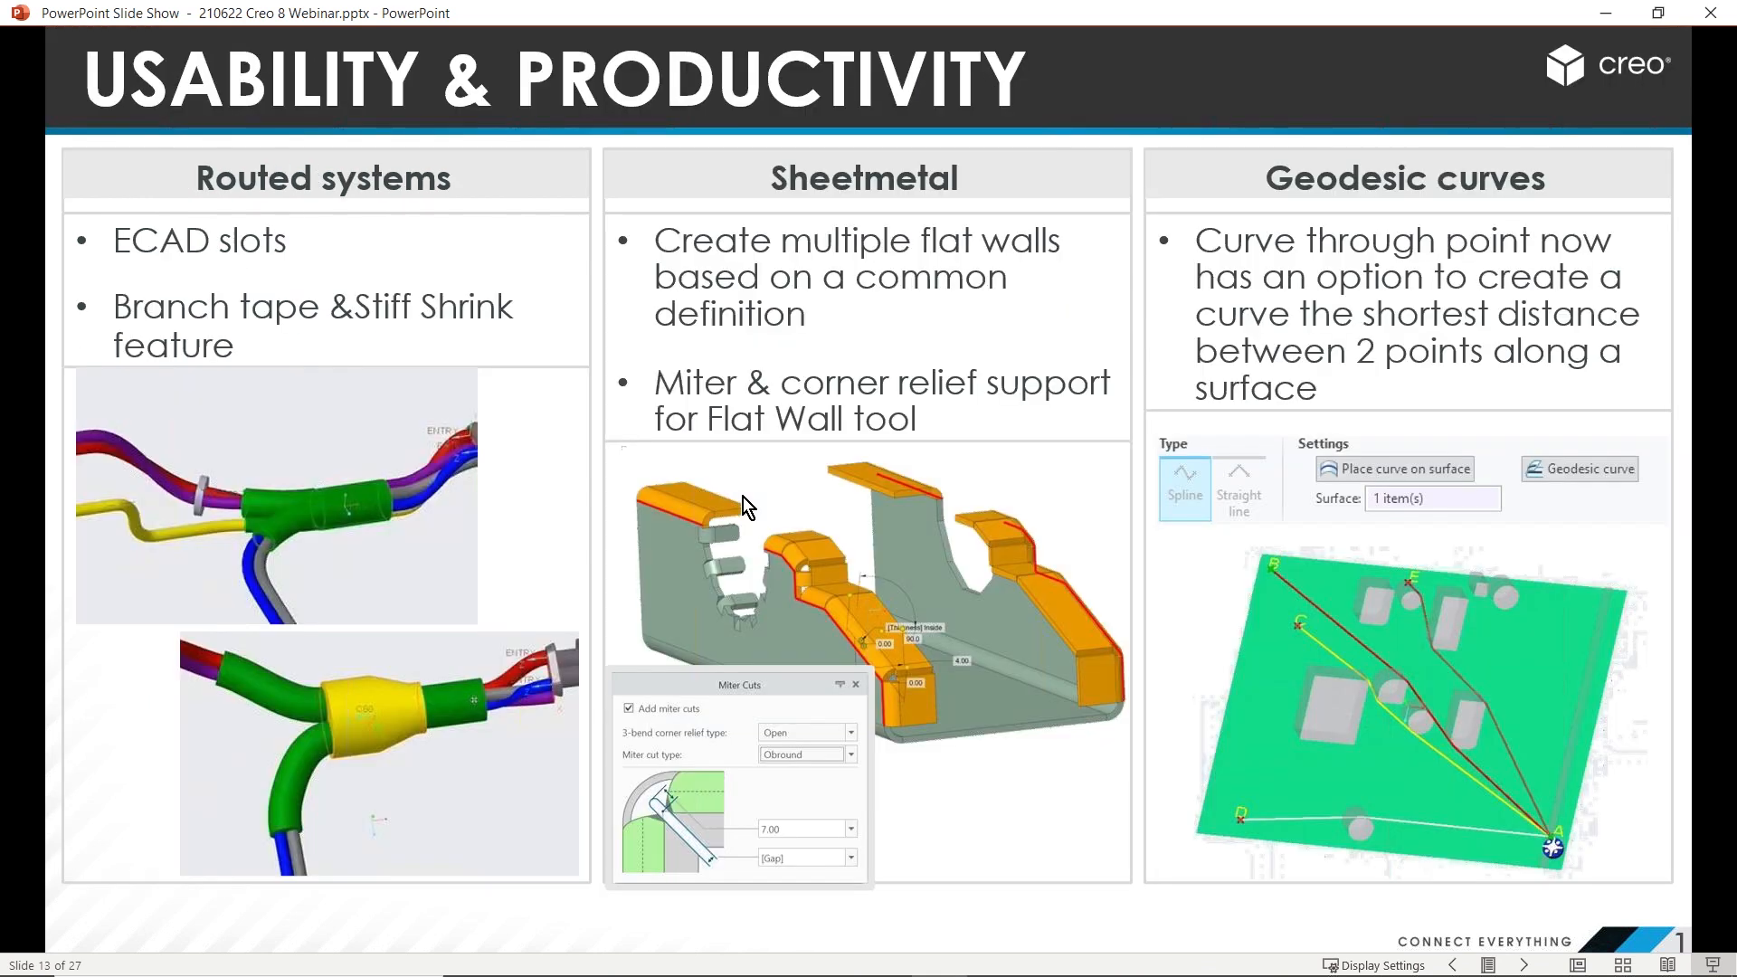
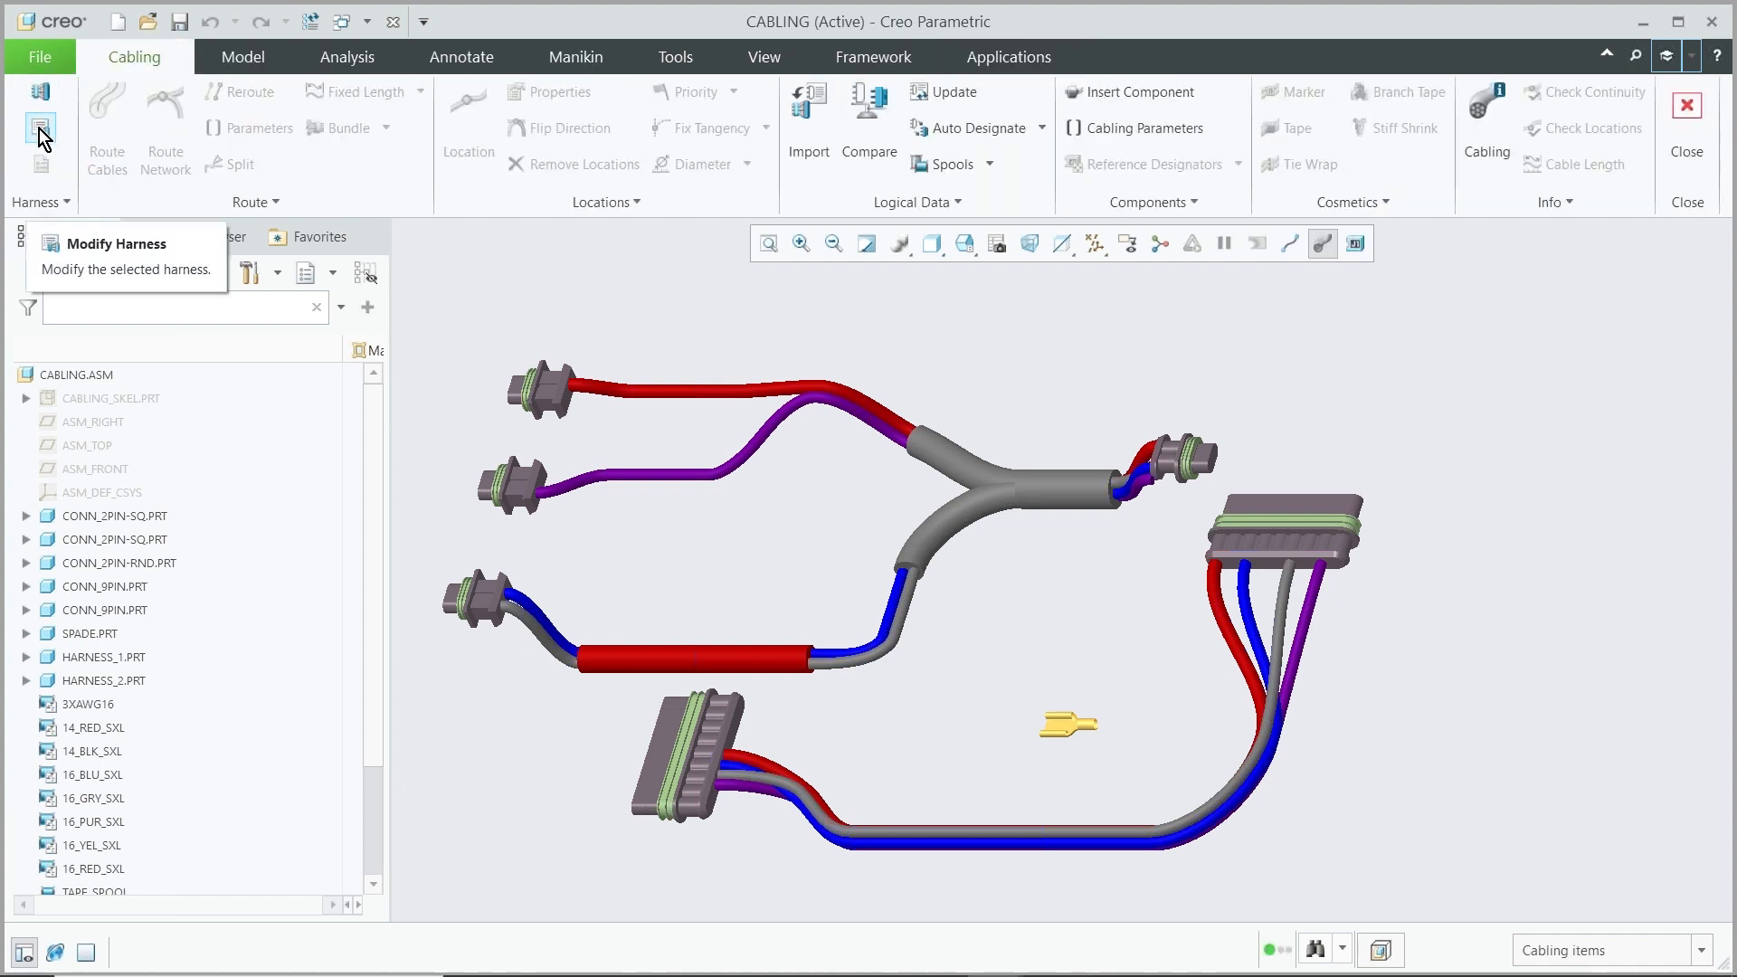
# Set HARNESS_1 as the working harness
pyautogui.click(40, 132)
pyautogui.click(1653, 293)
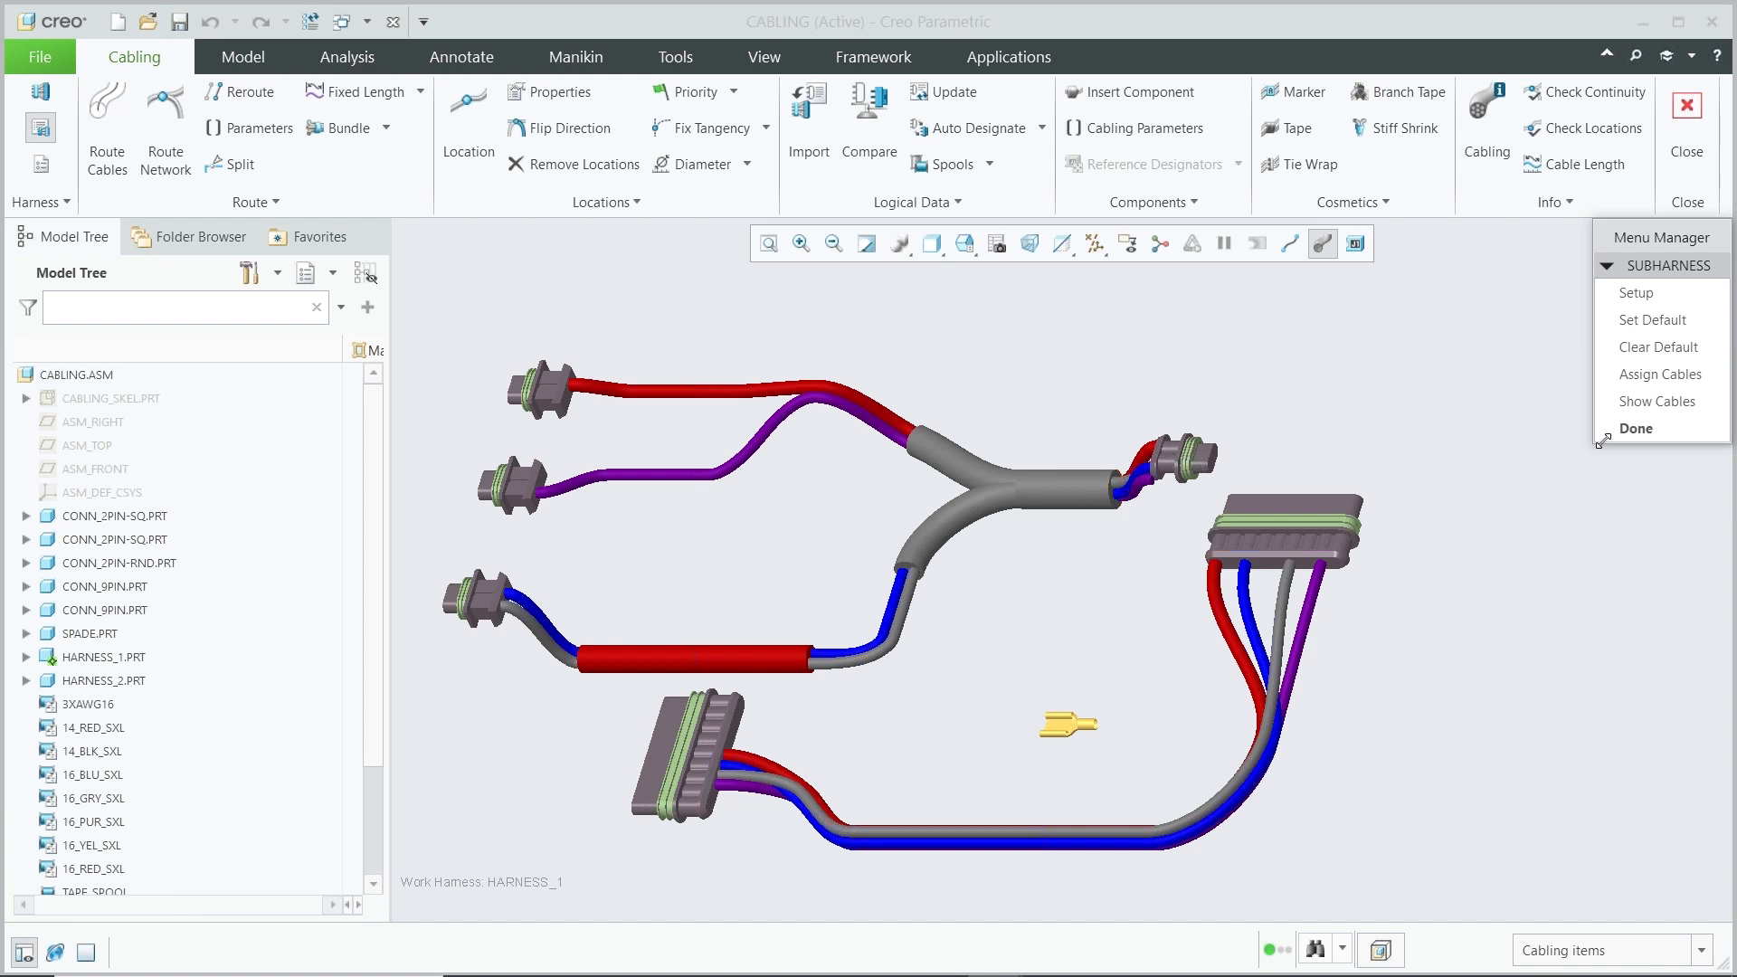
pyautogui.click(1638, 429)
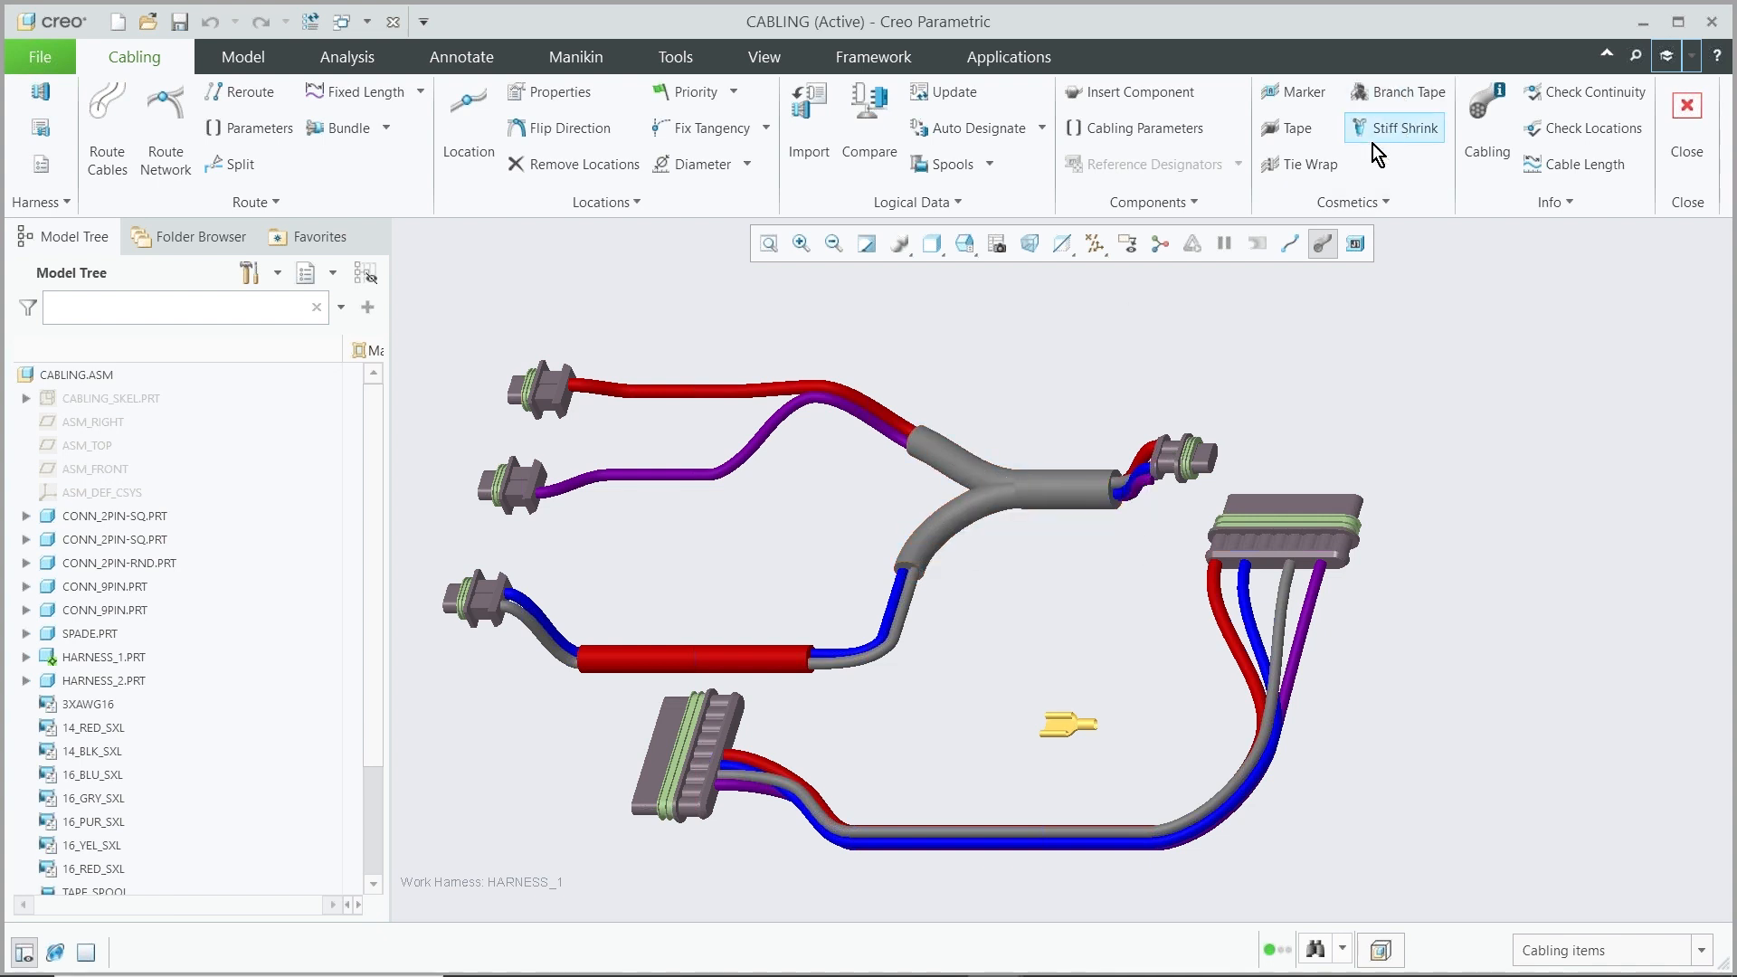
# Show cables as centerlines and place a branch tape at the Y-junction of the upper cable bundles
pyautogui.click(1290, 243)
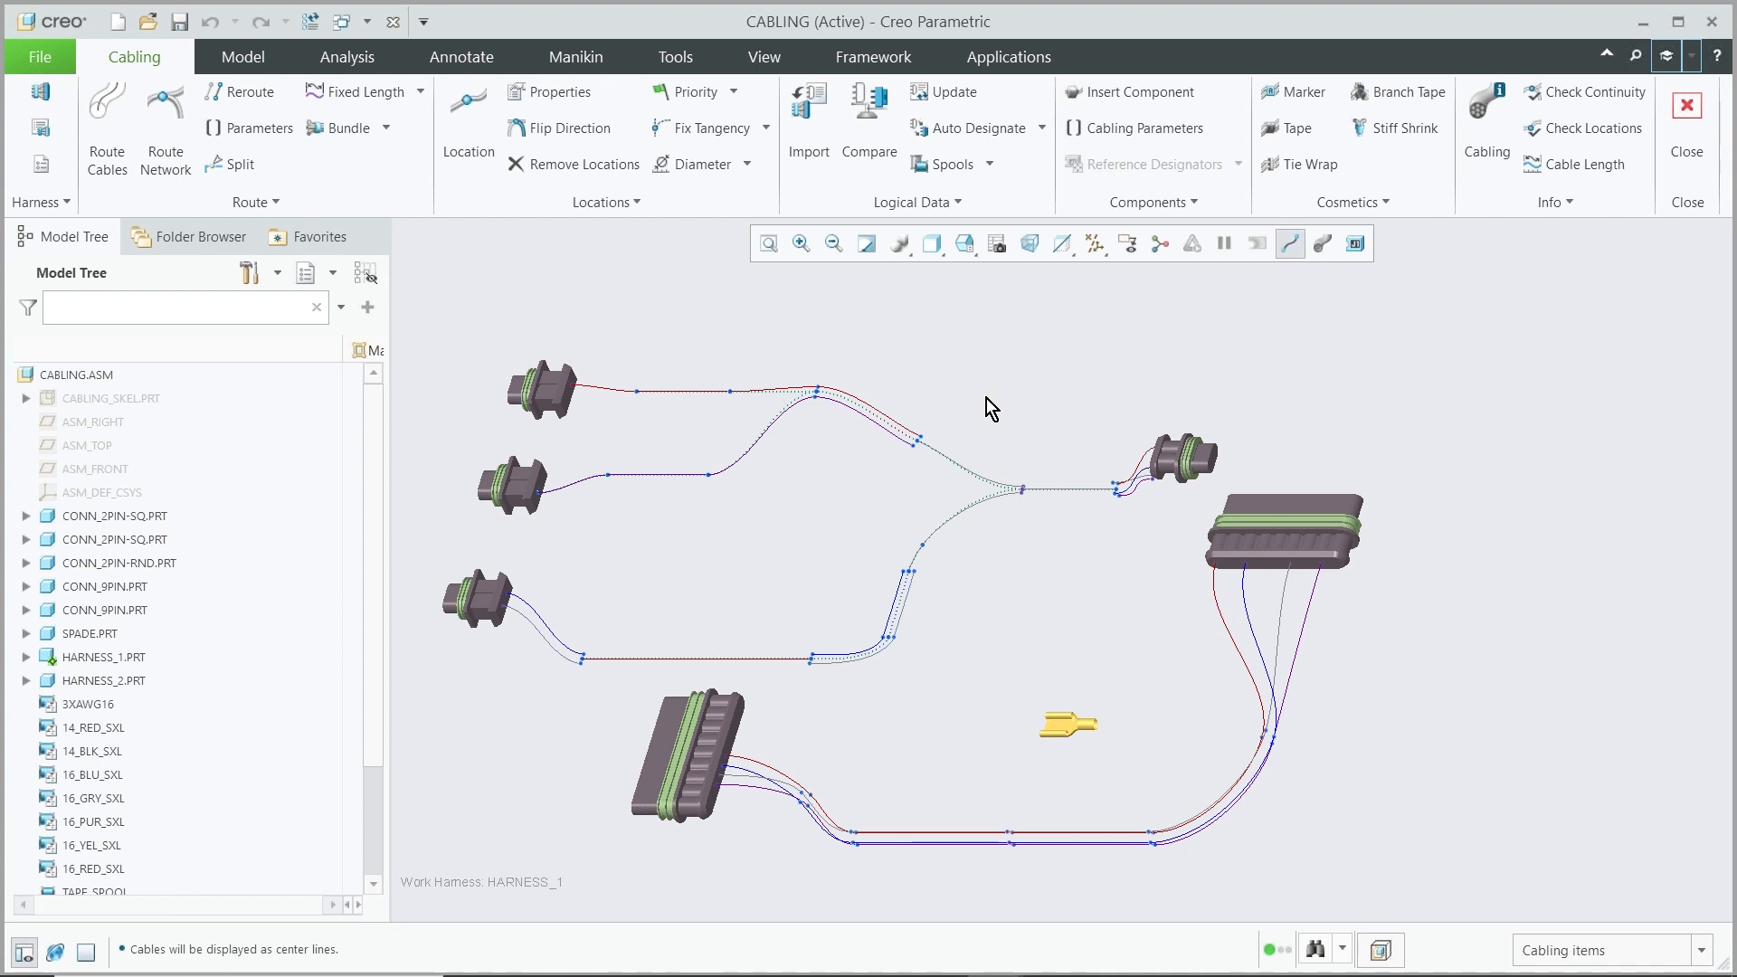
pyautogui.click(1413, 94)
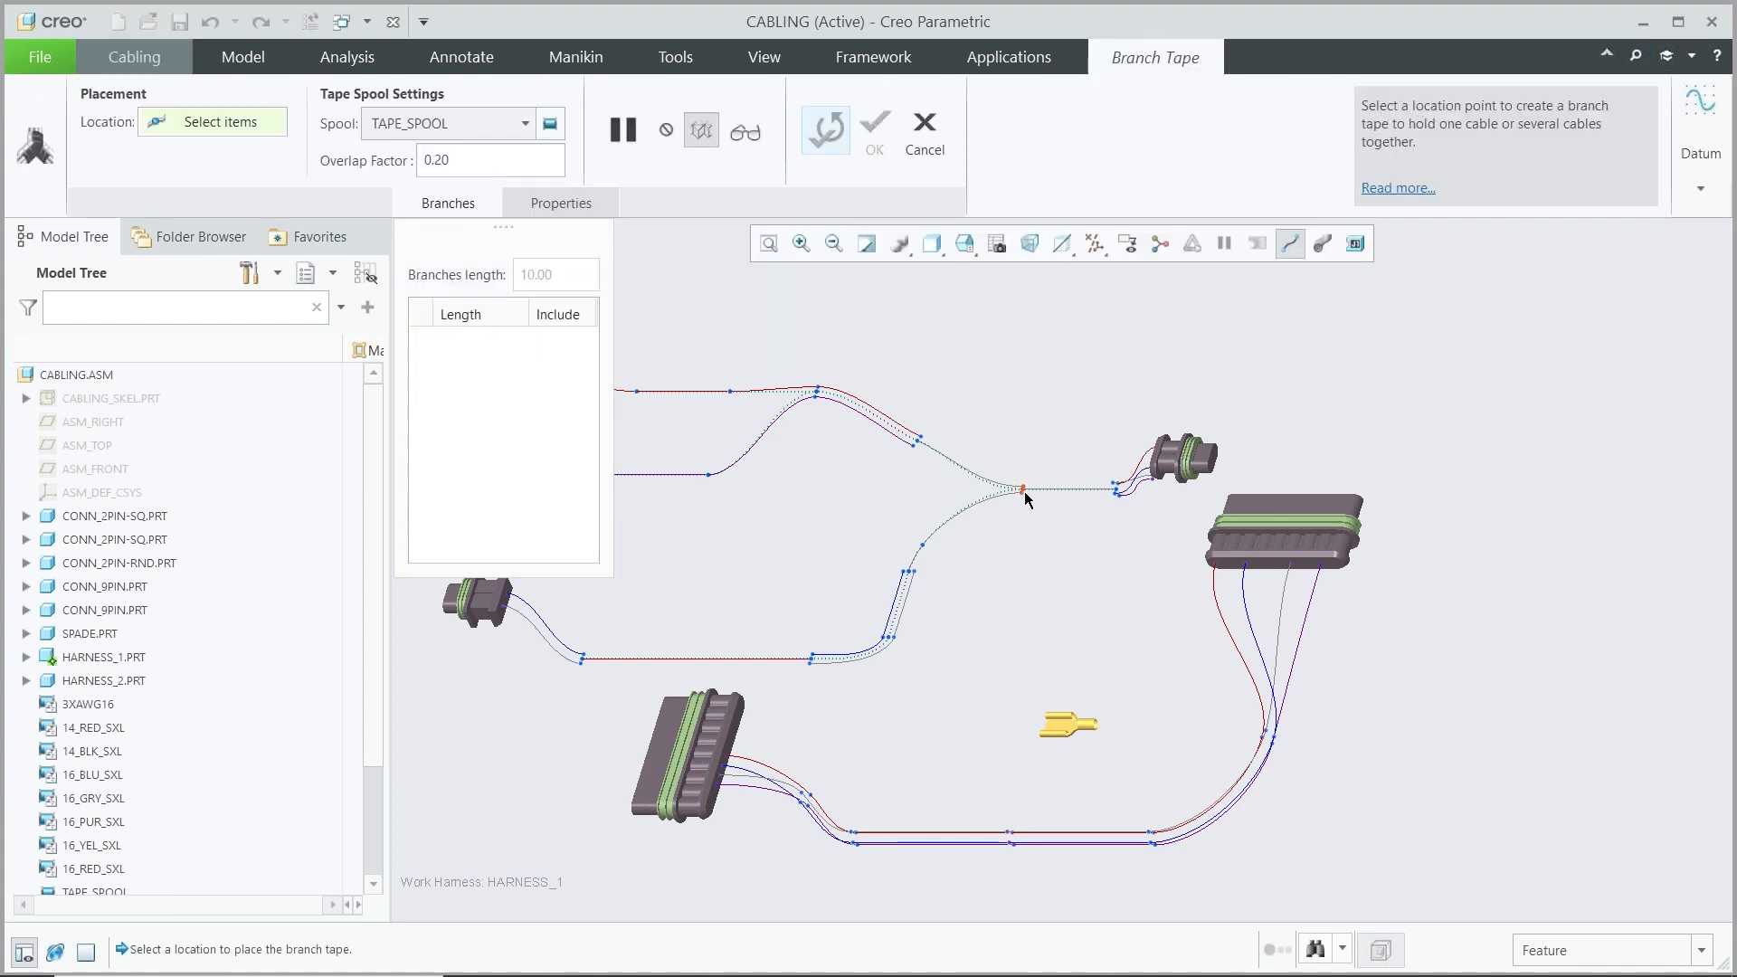
pyautogui.click(1020, 489)
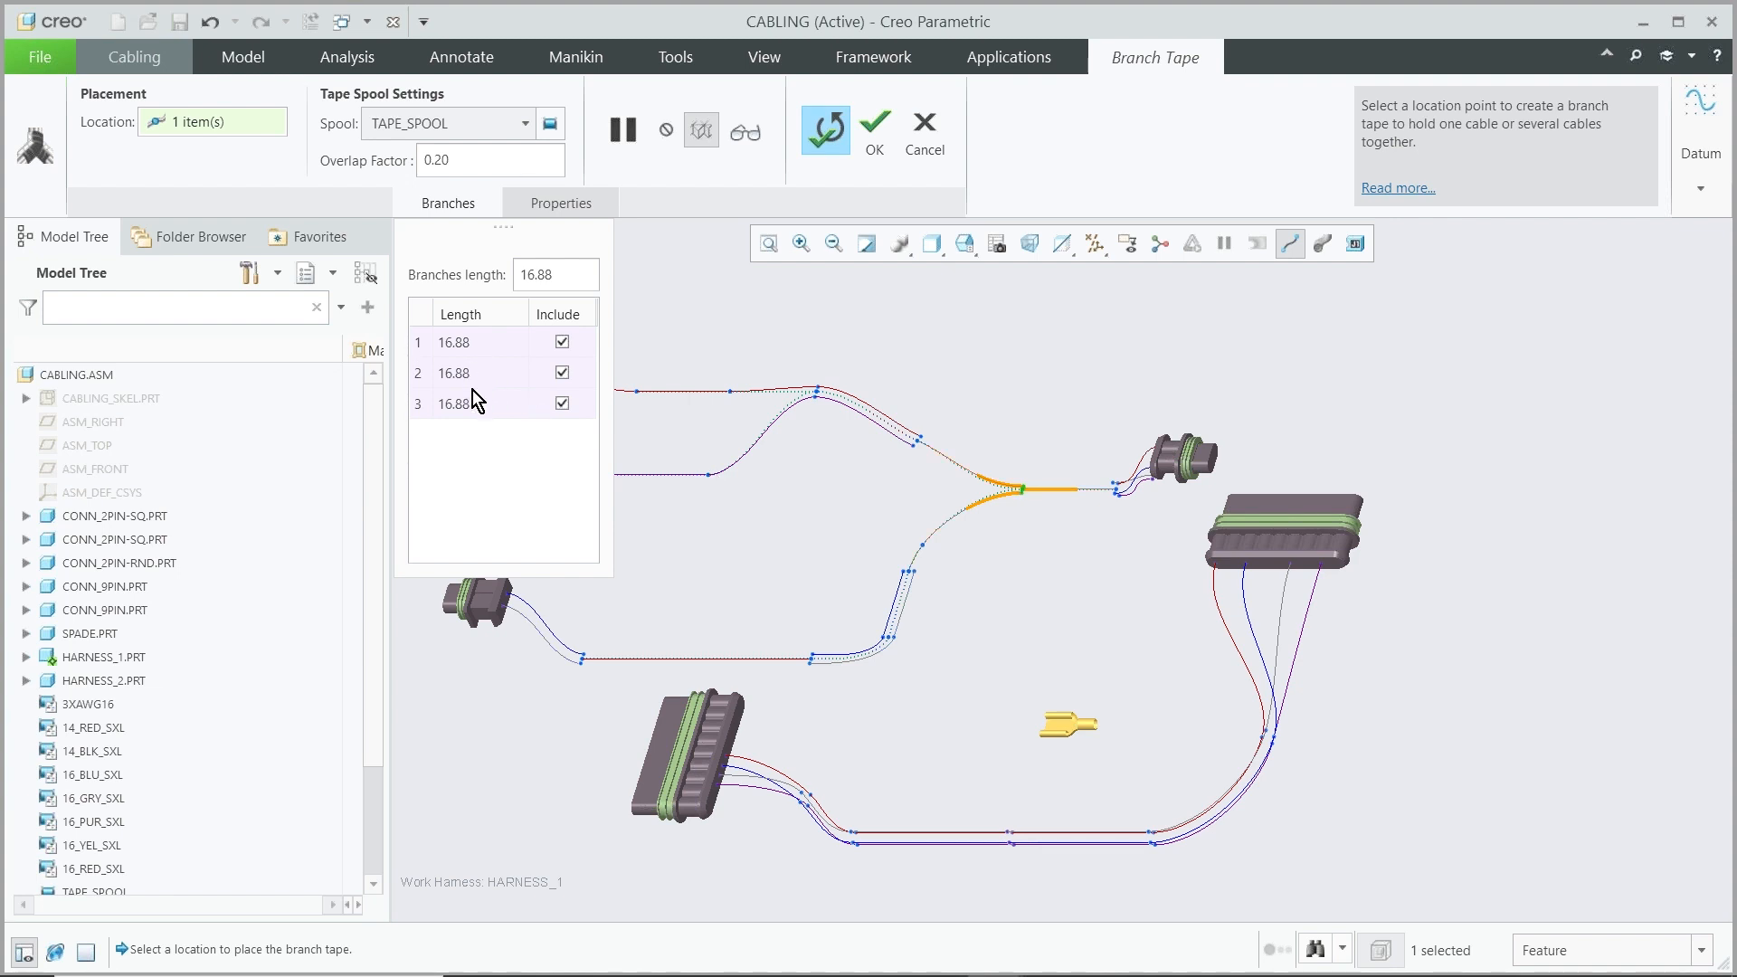
pyautogui.doubleClick(559, 277)
pyautogui.click(874, 131)
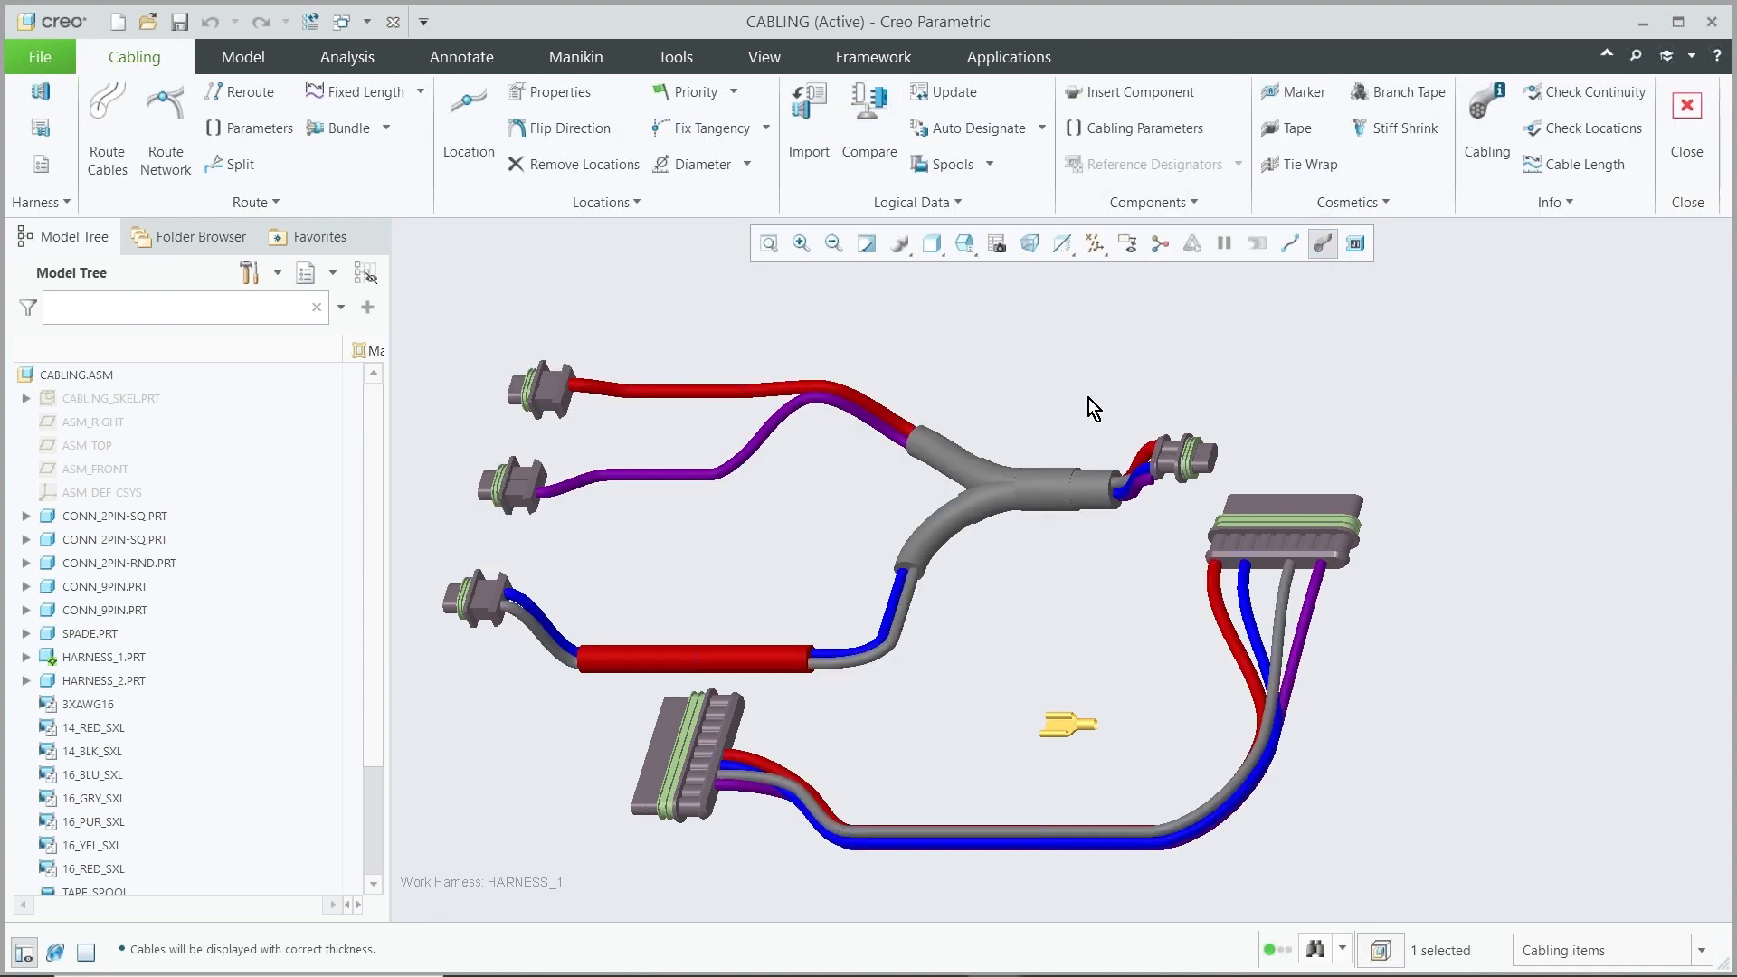
# Edit the branch tape's definition to use the TAPE_SPOOL_2 spool
pyautogui.scroll(5, 1041, 506)
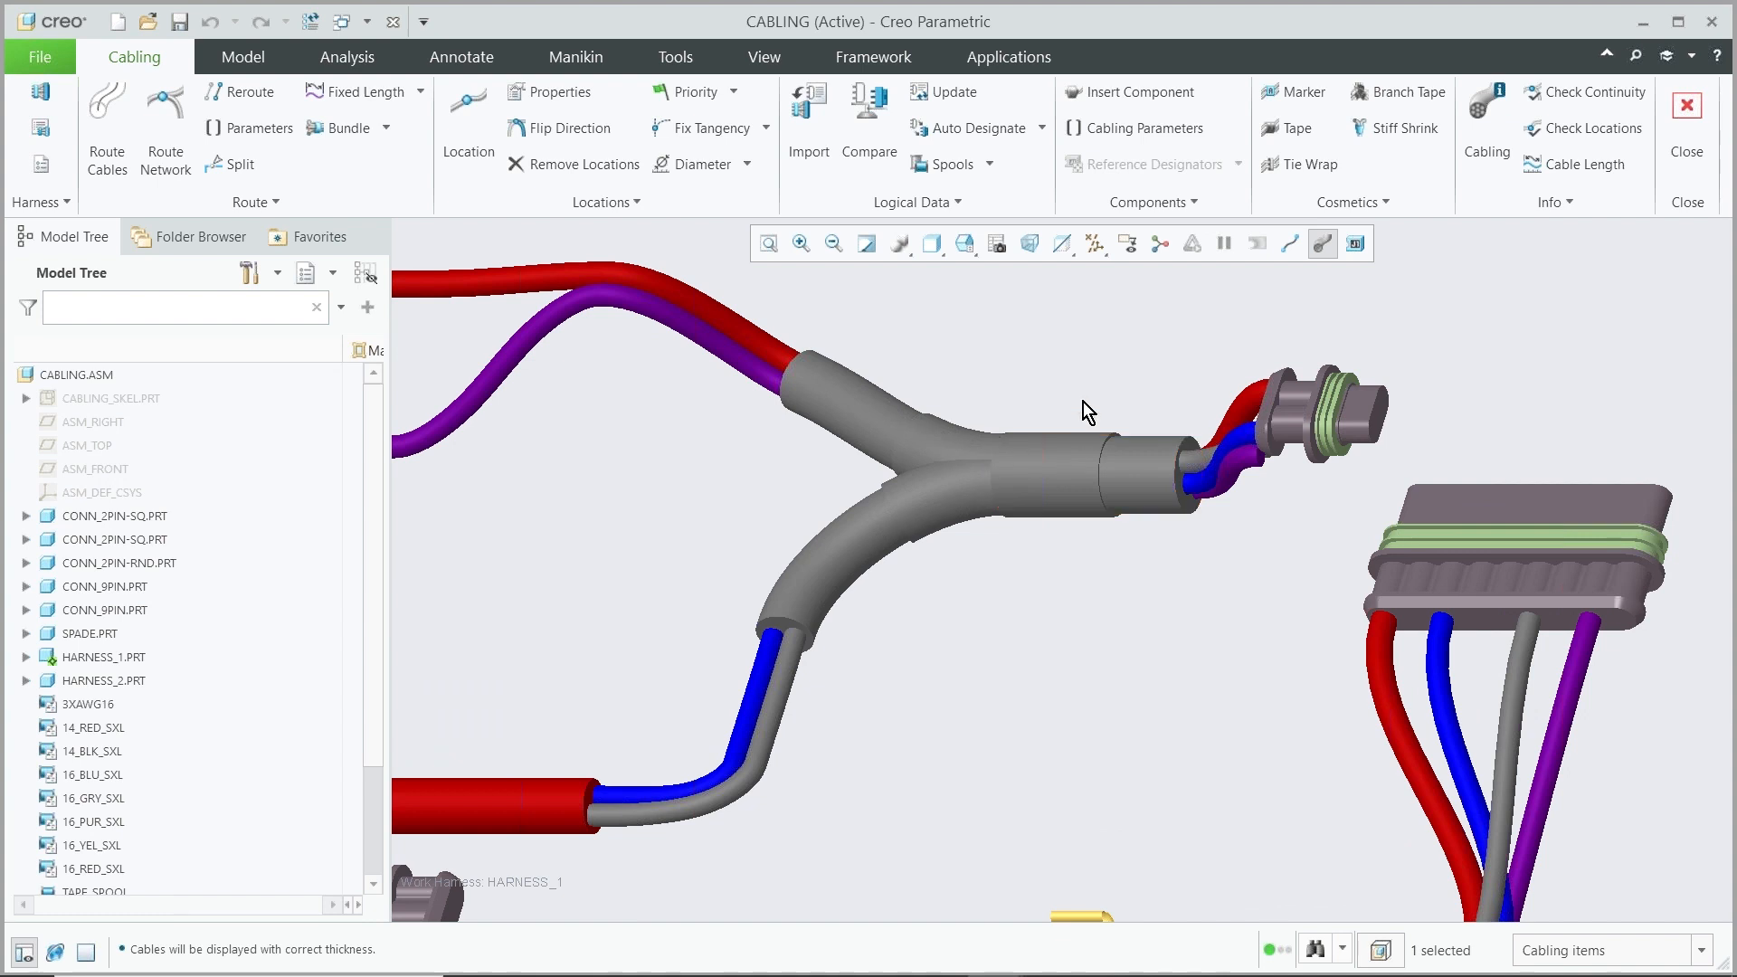
pyautogui.click(1008, 454)
pyautogui.click(1023, 355)
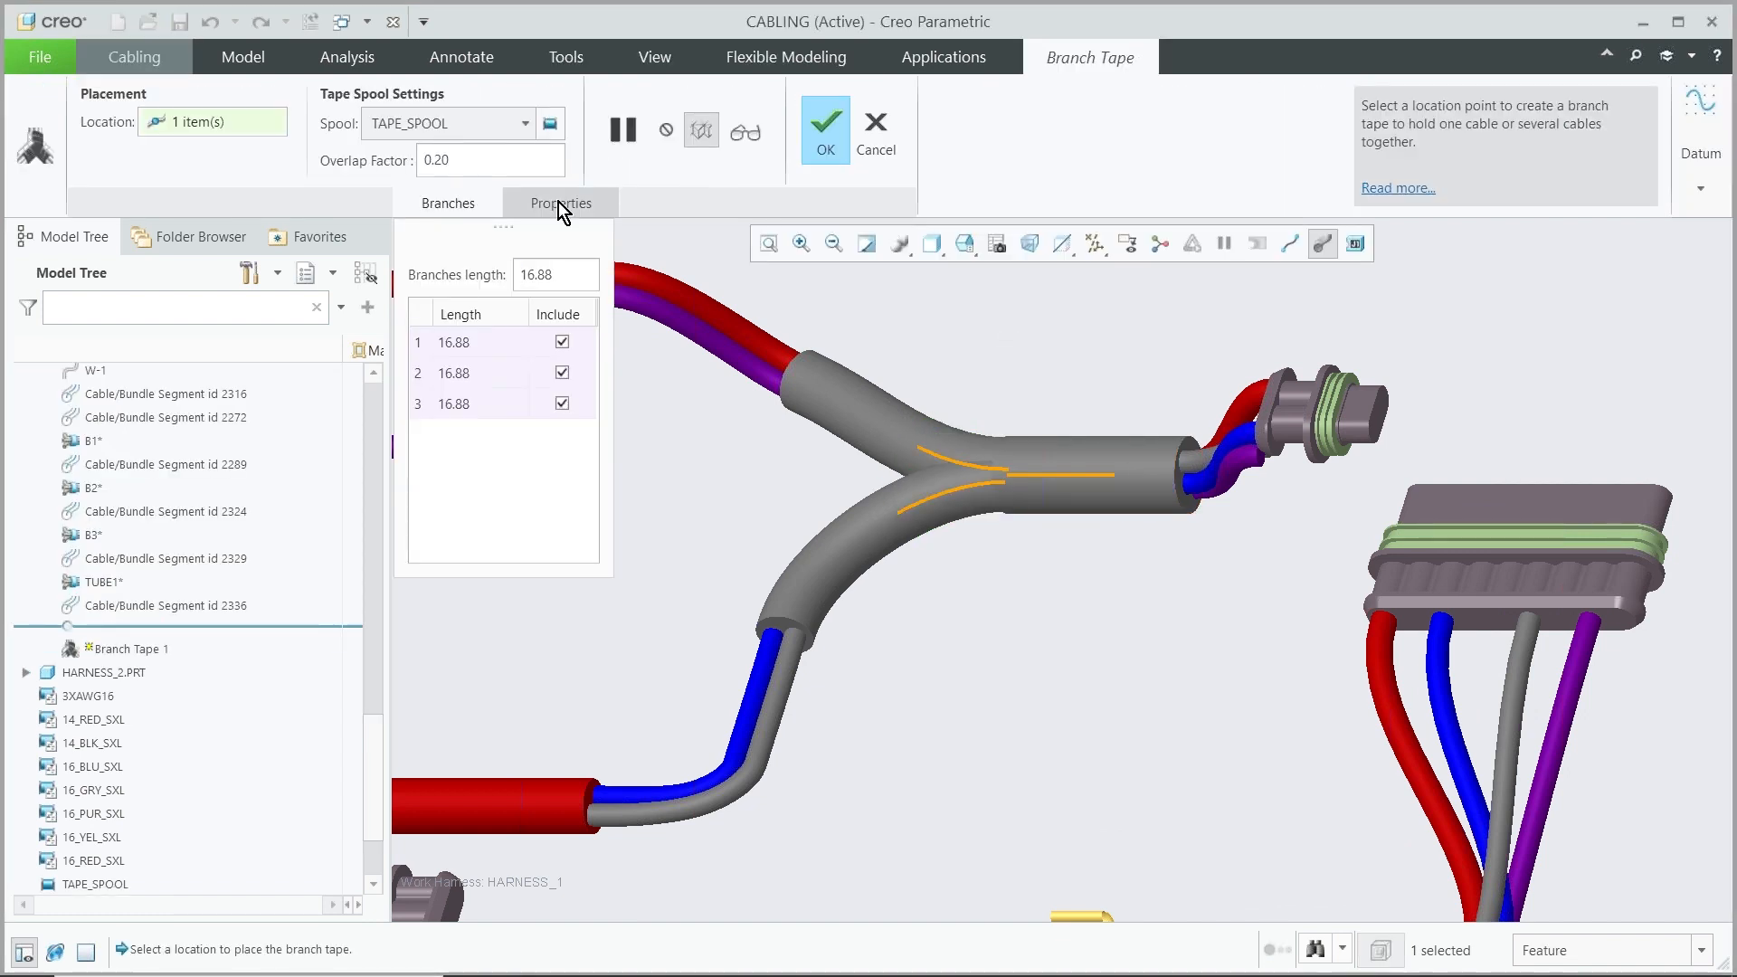
pyautogui.click(527, 127)
pyautogui.click(425, 172)
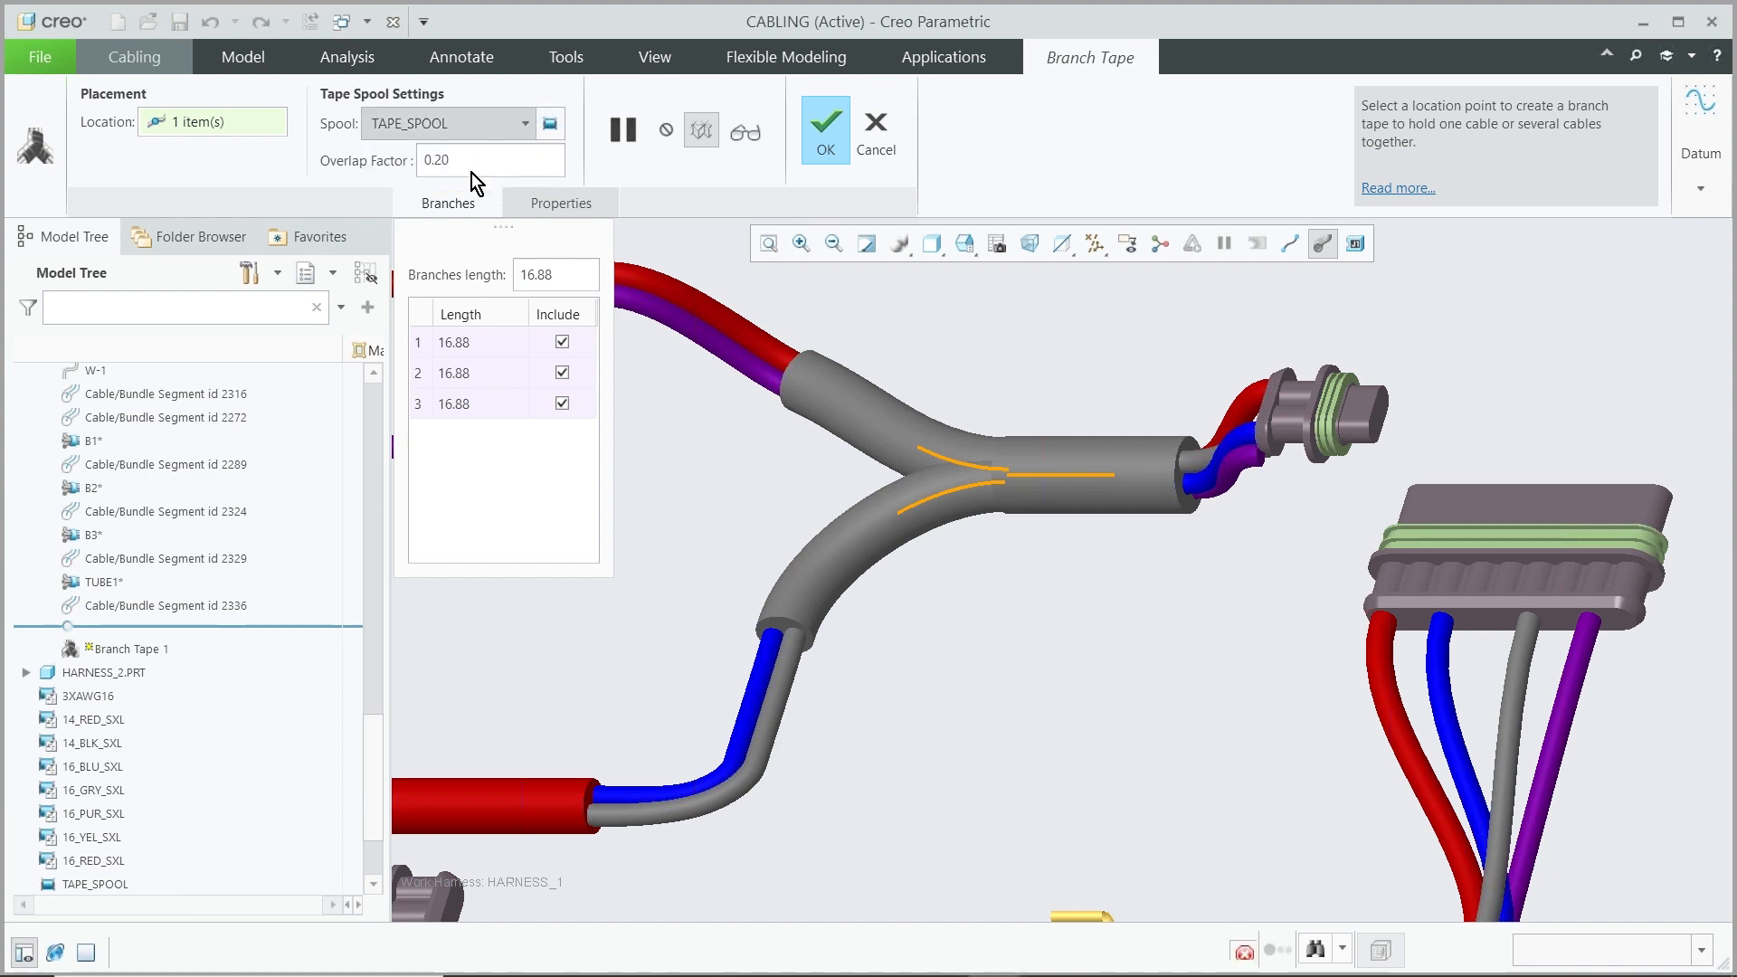
pyautogui.click(826, 131)
pyautogui.click(1015, 660)
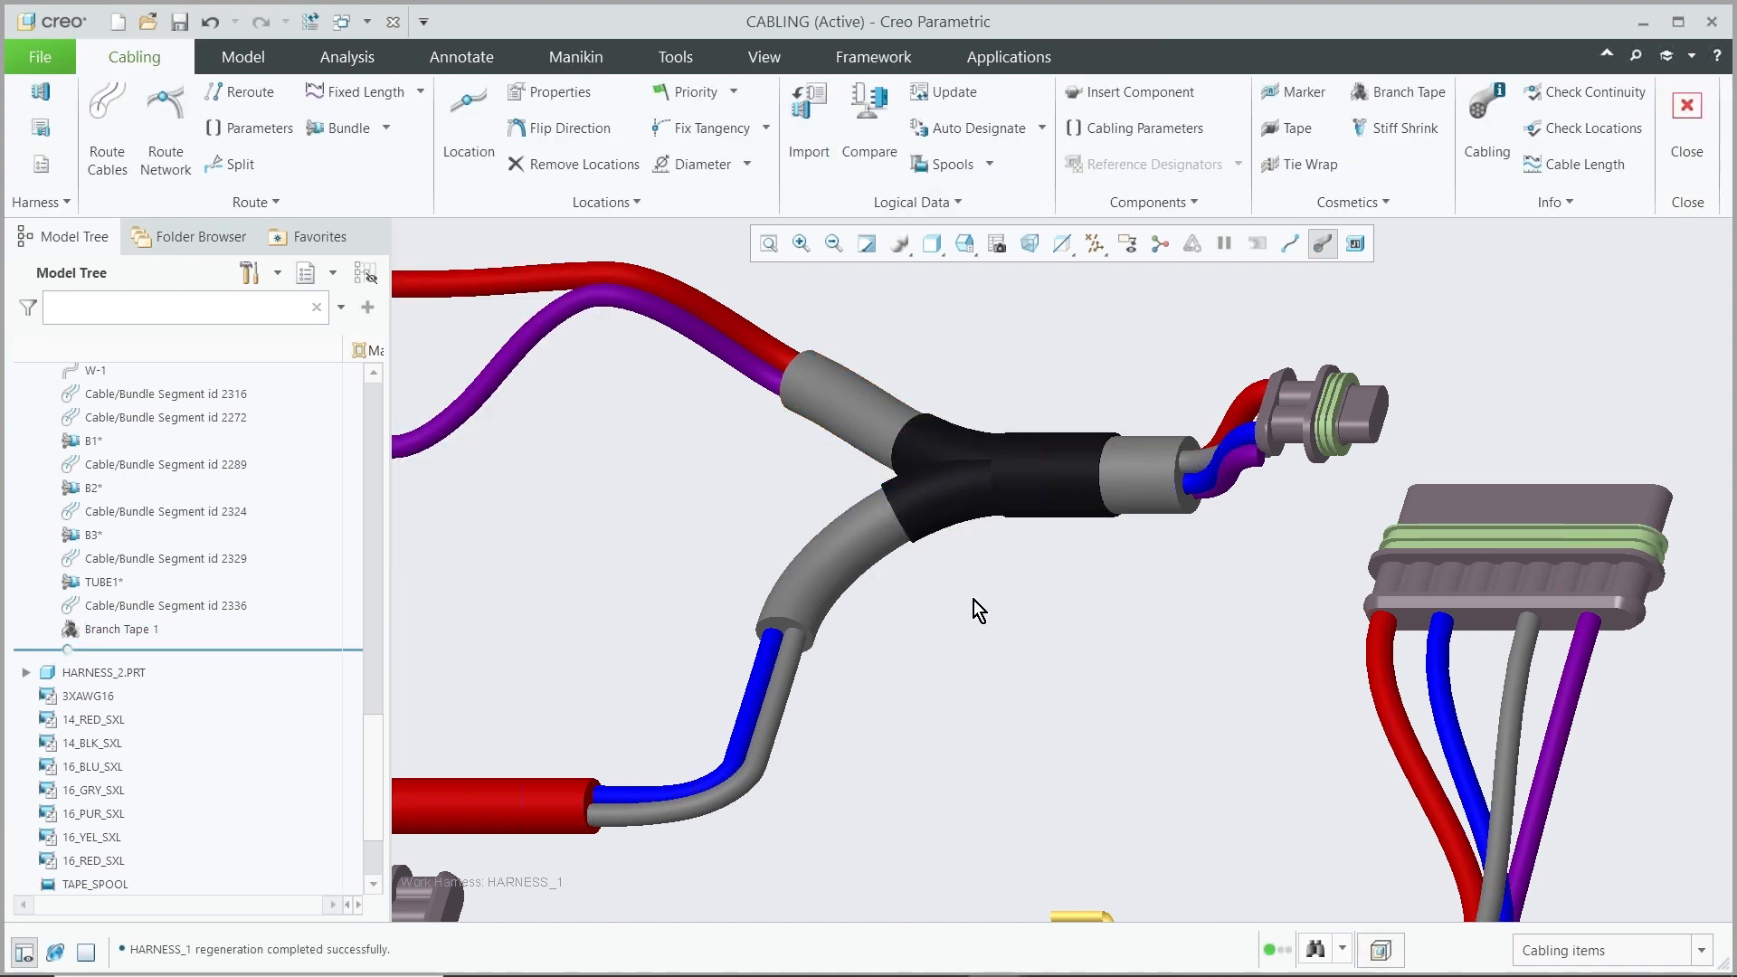
# Set HARNESS_2 as the working harness
pyautogui.scroll(-6, 979, 512)
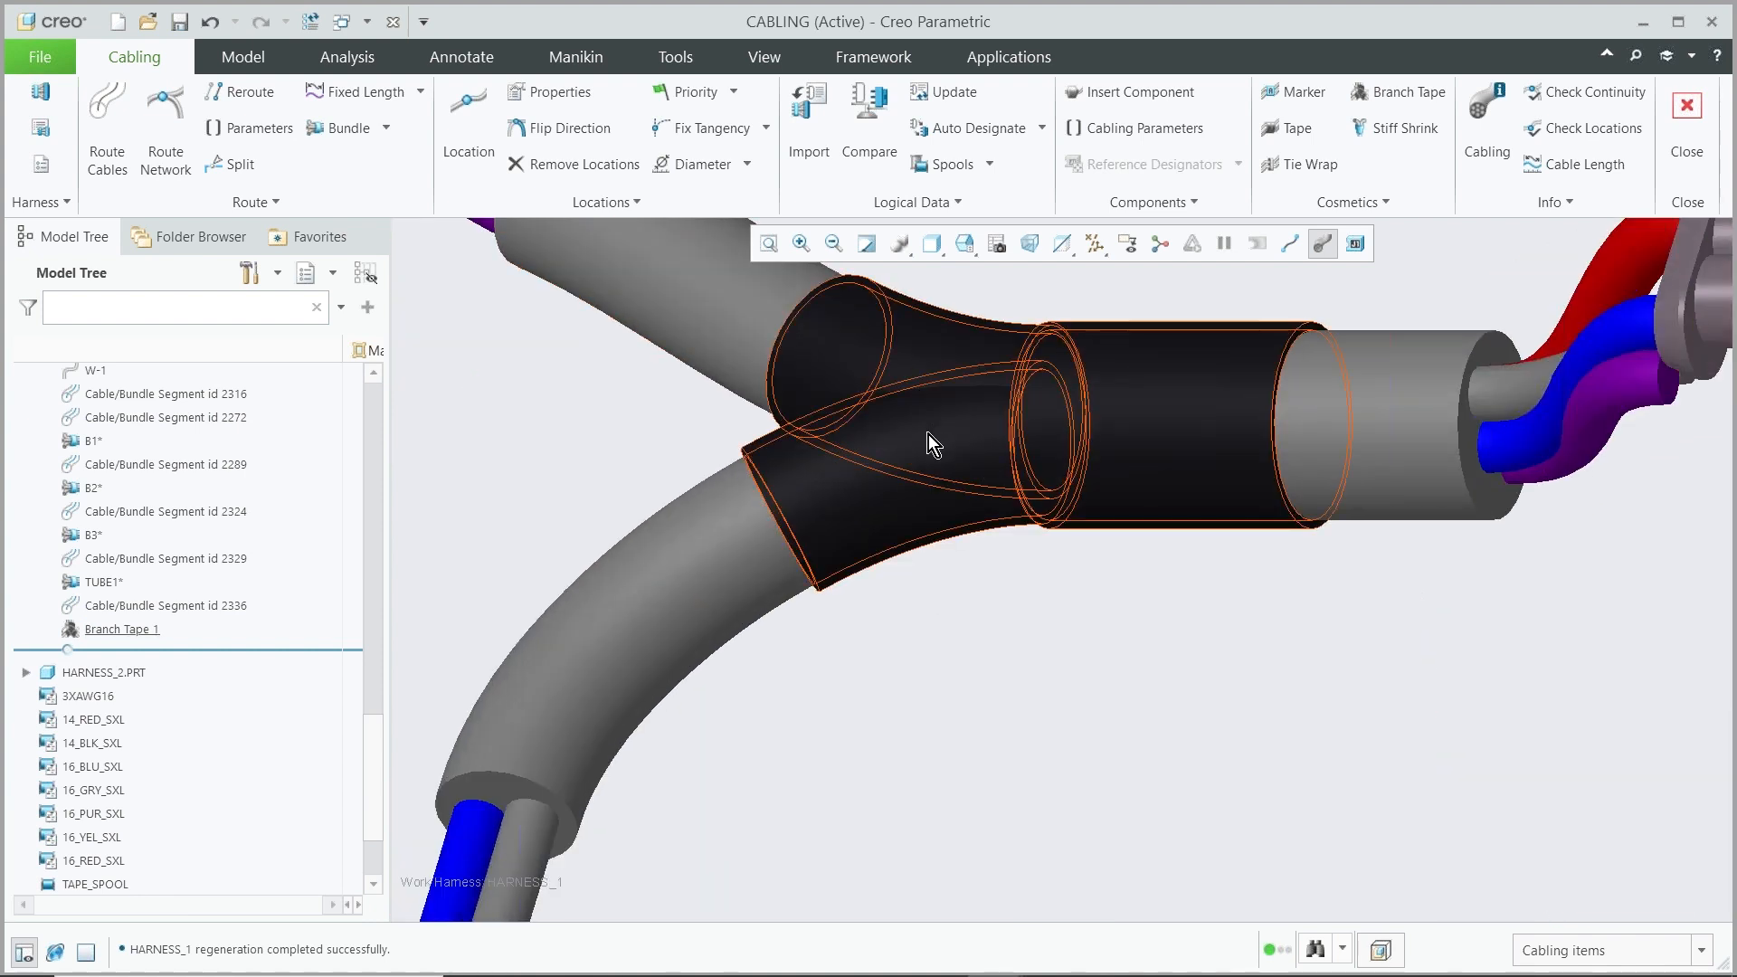
pyautogui.scroll(6, 948, 528)
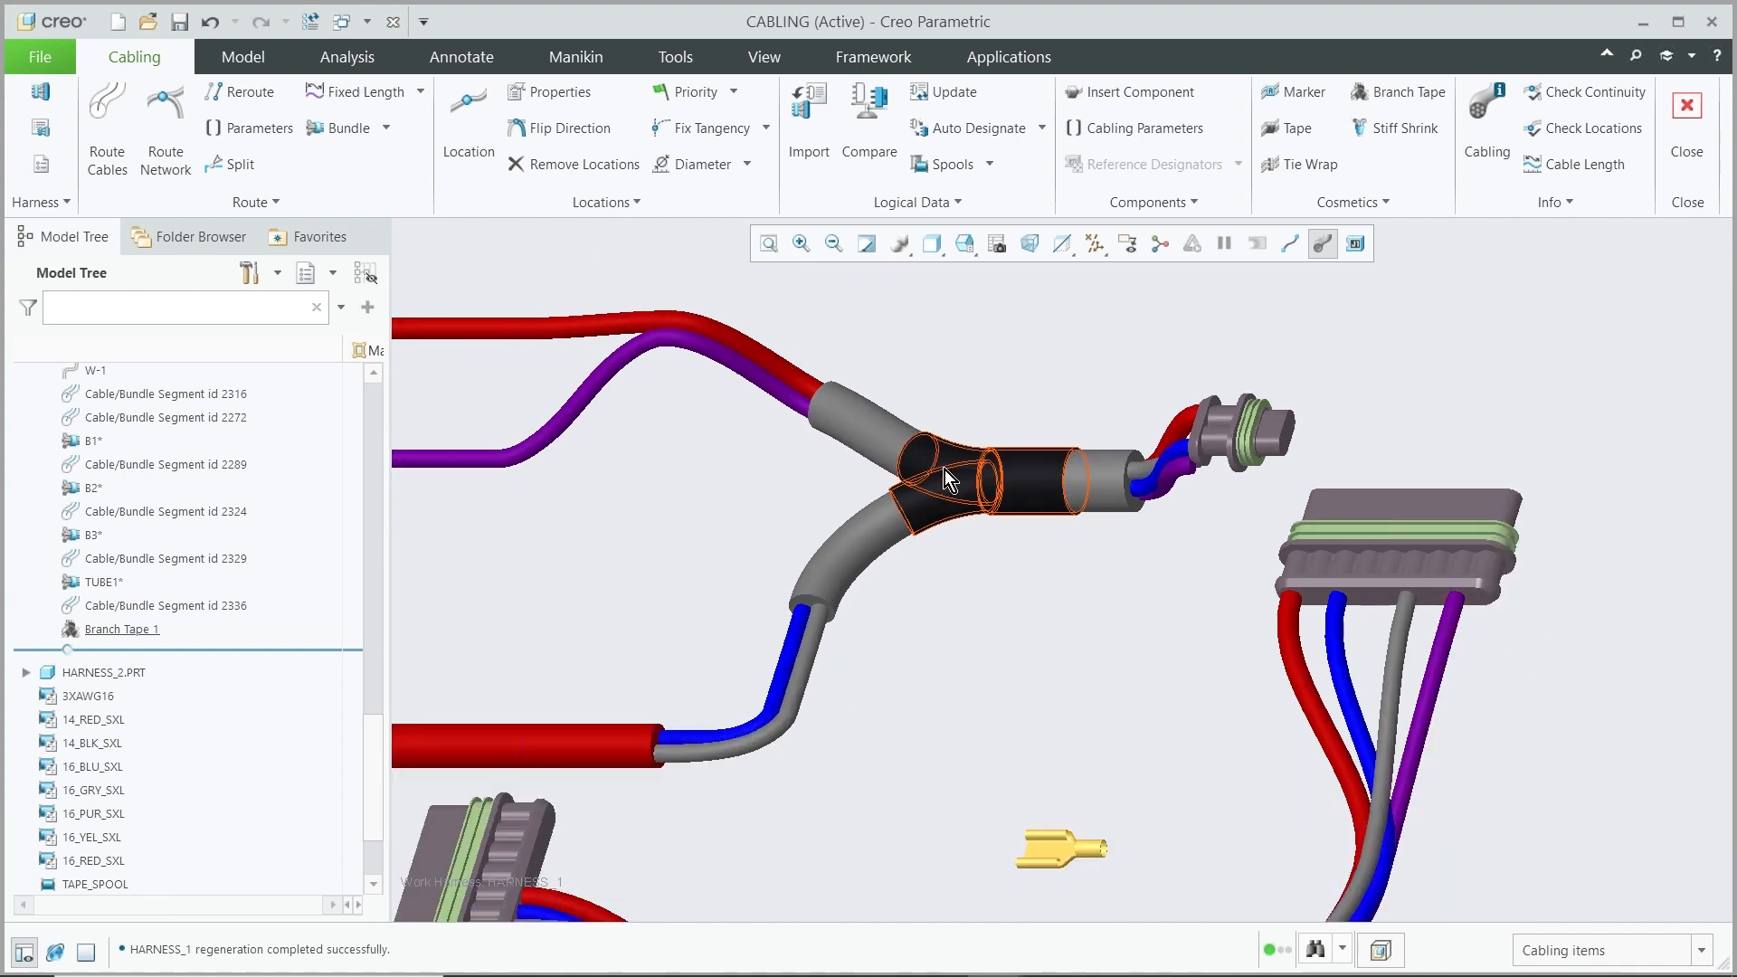
pyautogui.scroll(4, 970, 482)
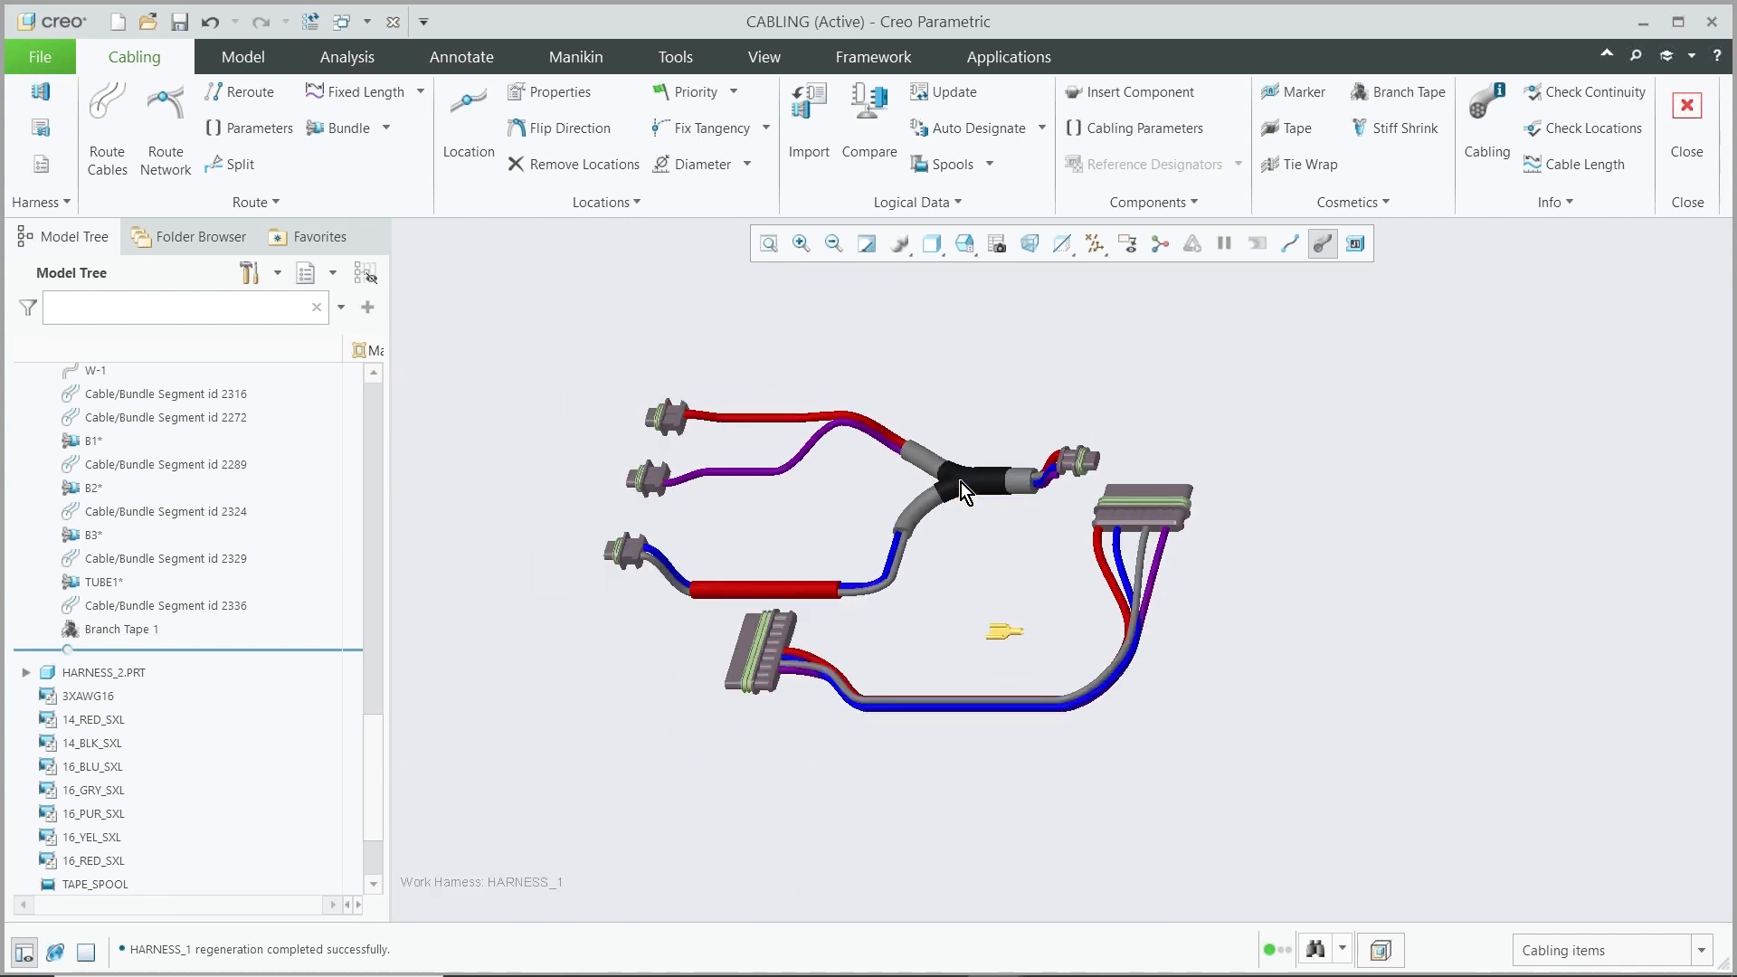
pyautogui.scroll(-3, 1121, 616)
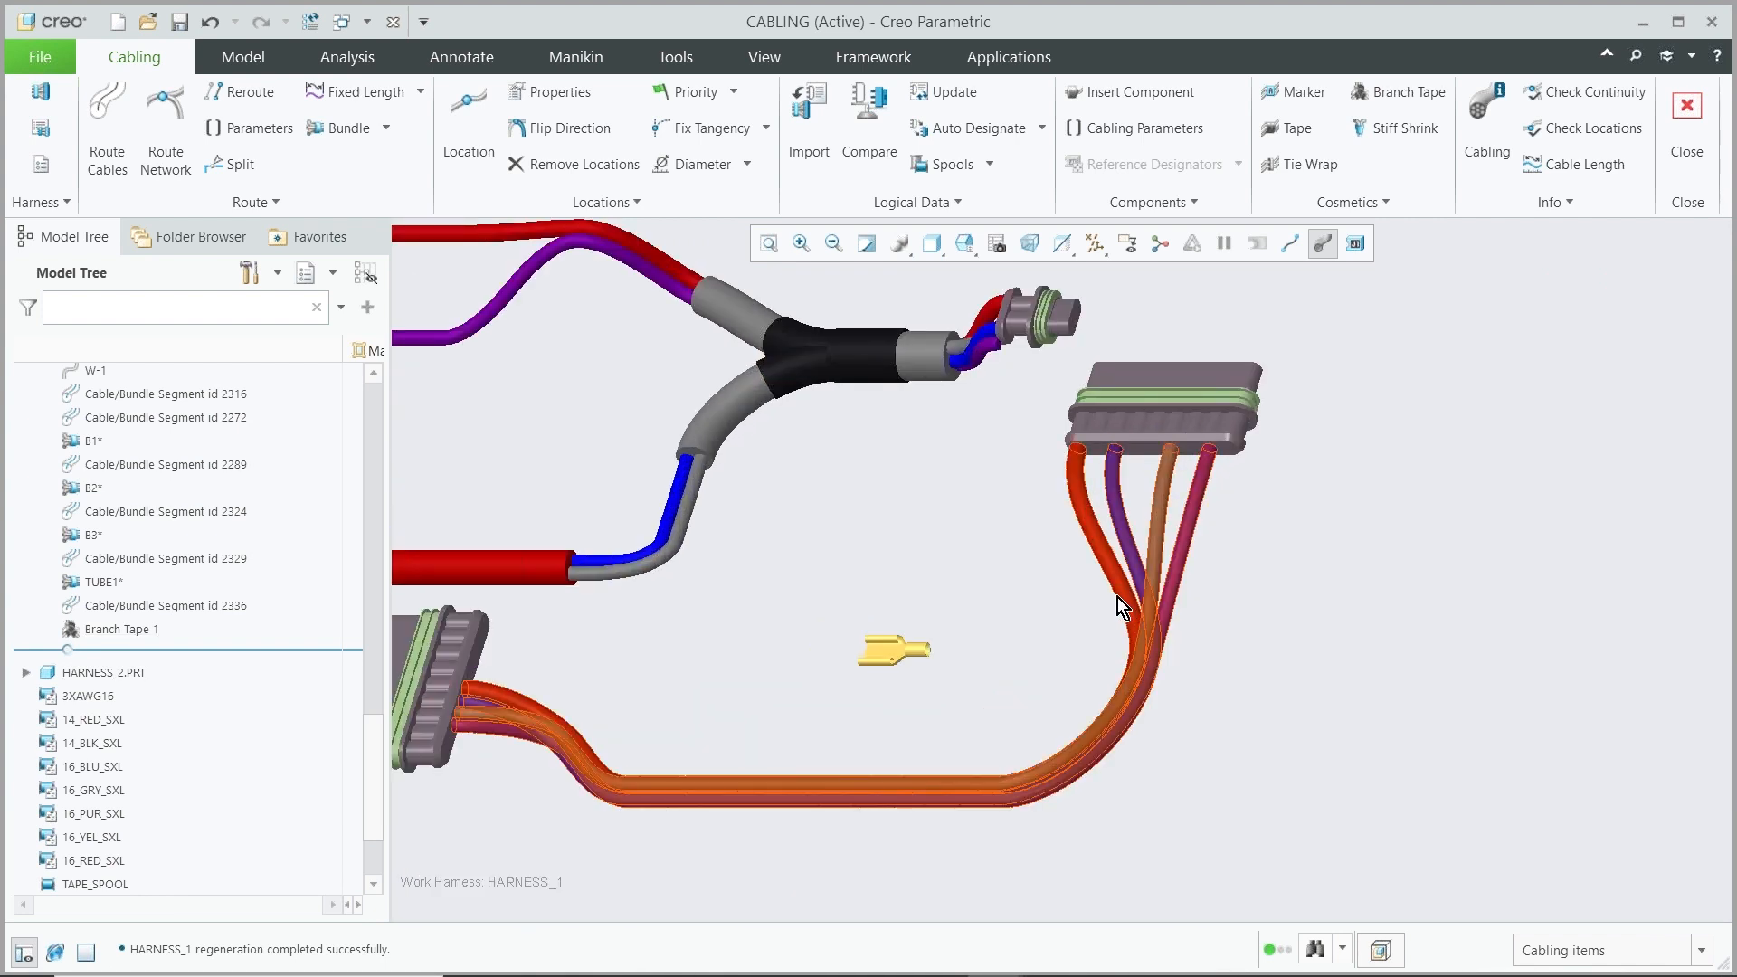
pyautogui.click(40, 126)
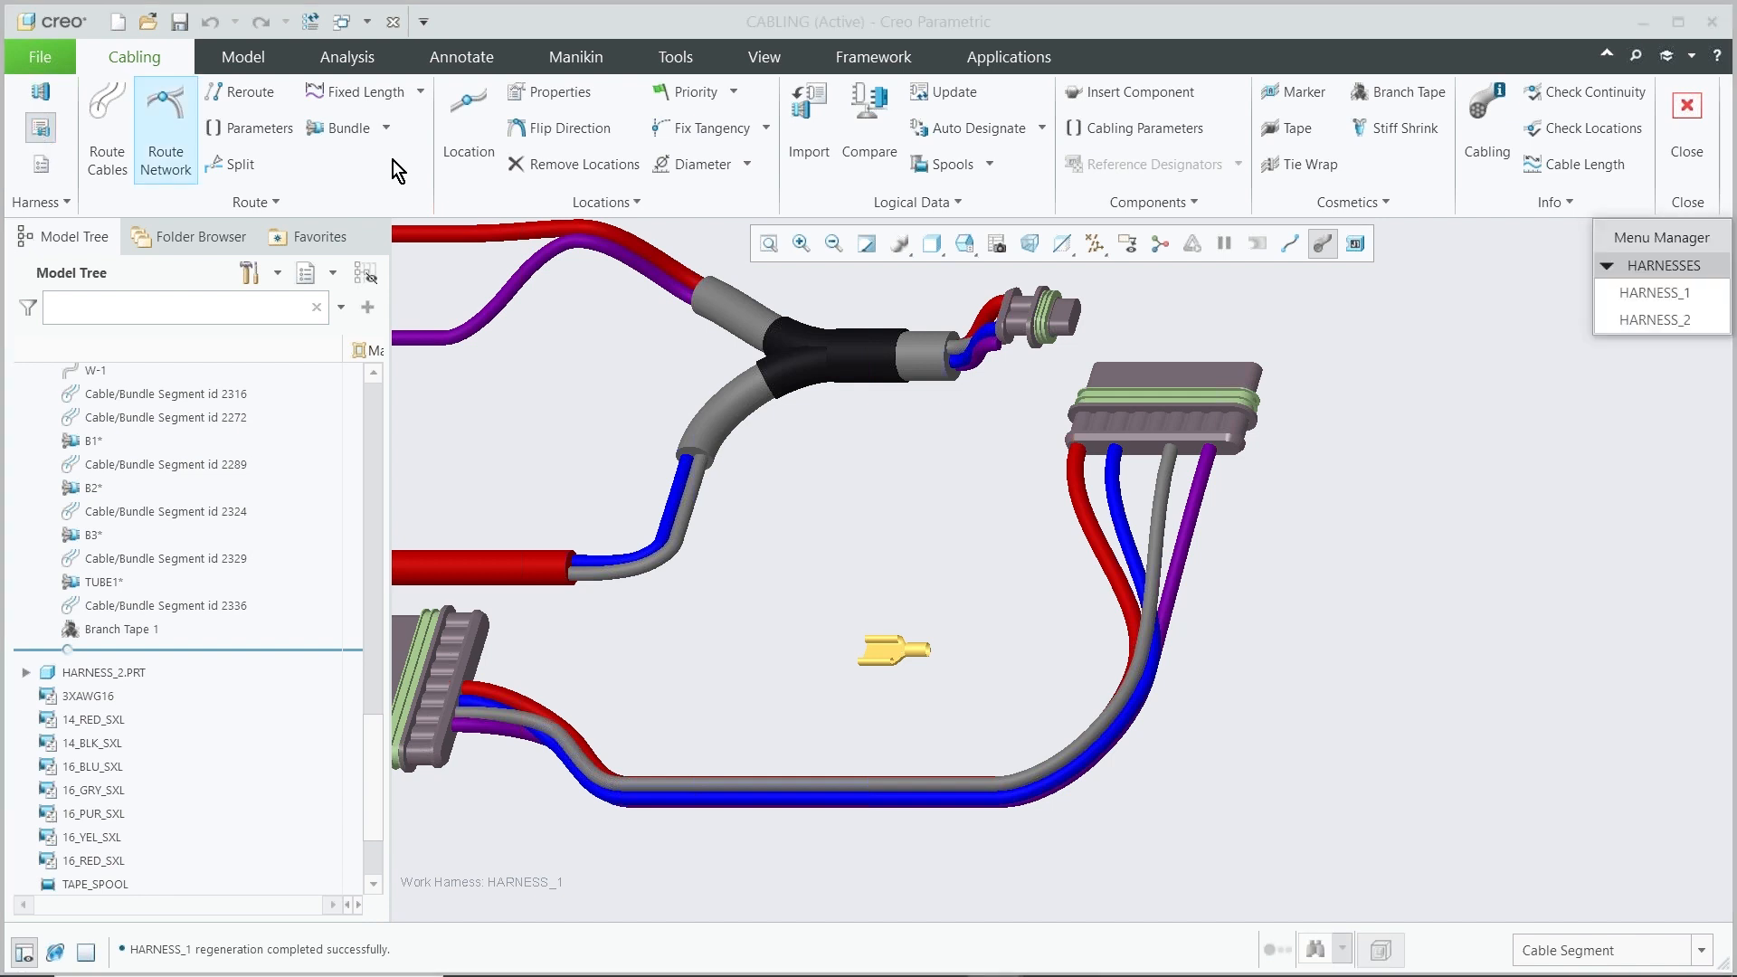
pyautogui.click(1667, 320)
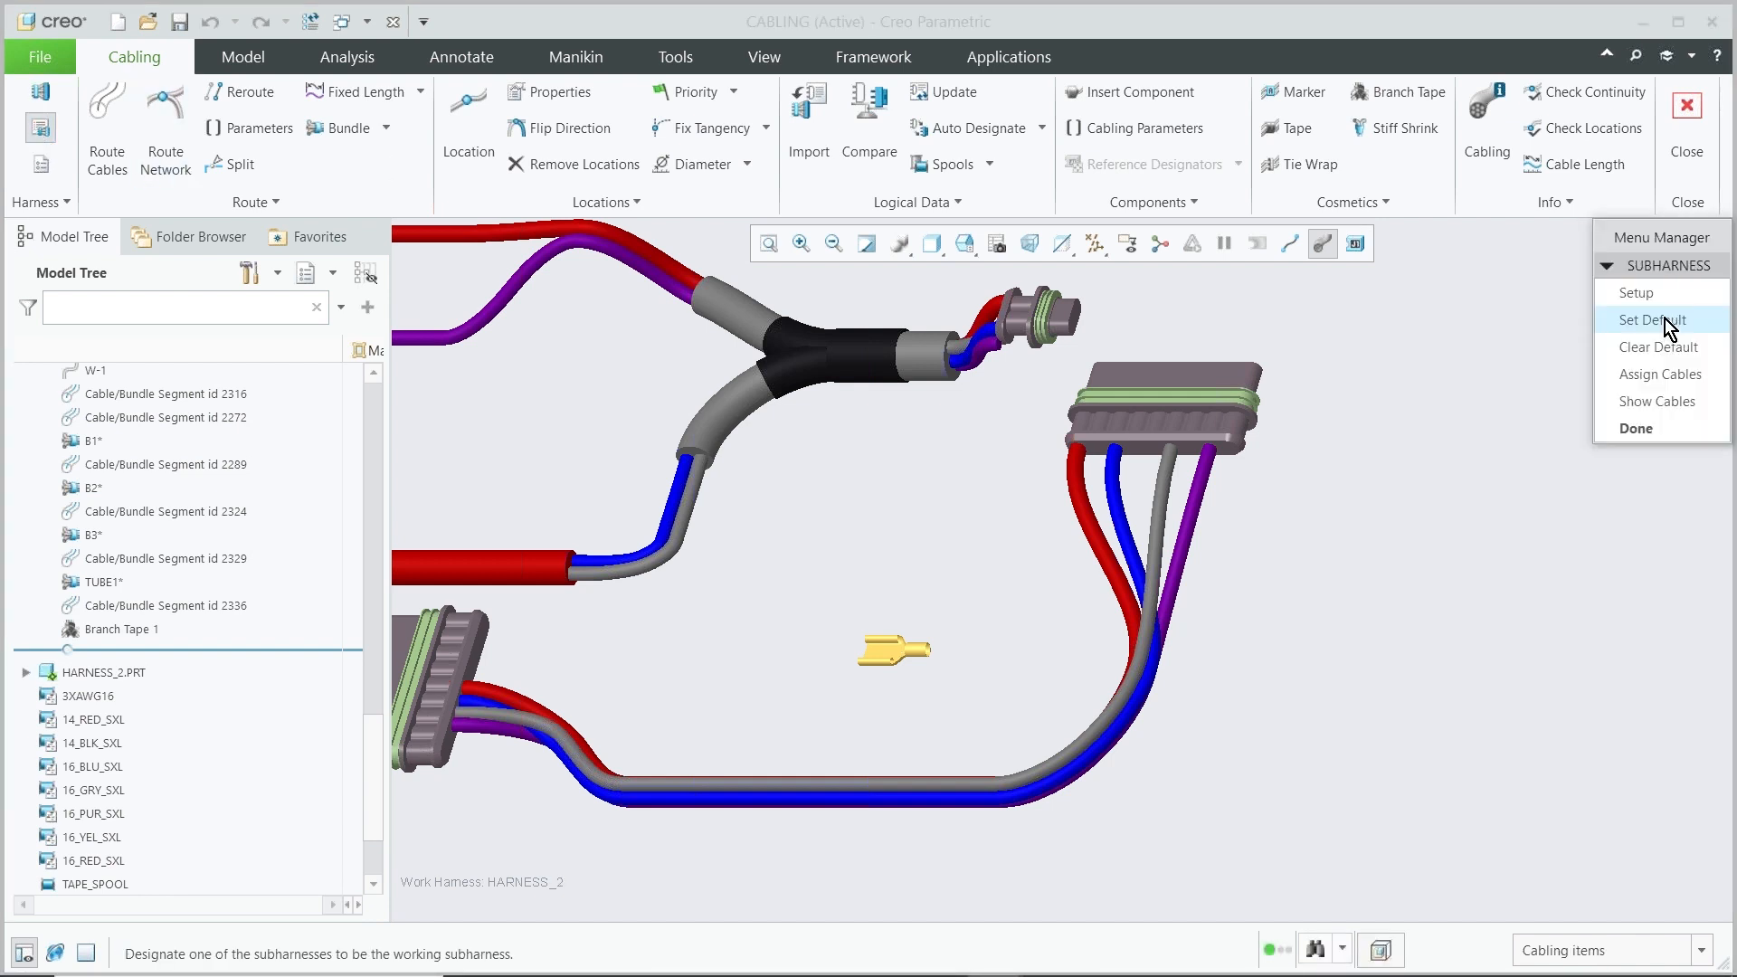
pyautogui.click(1629, 429)
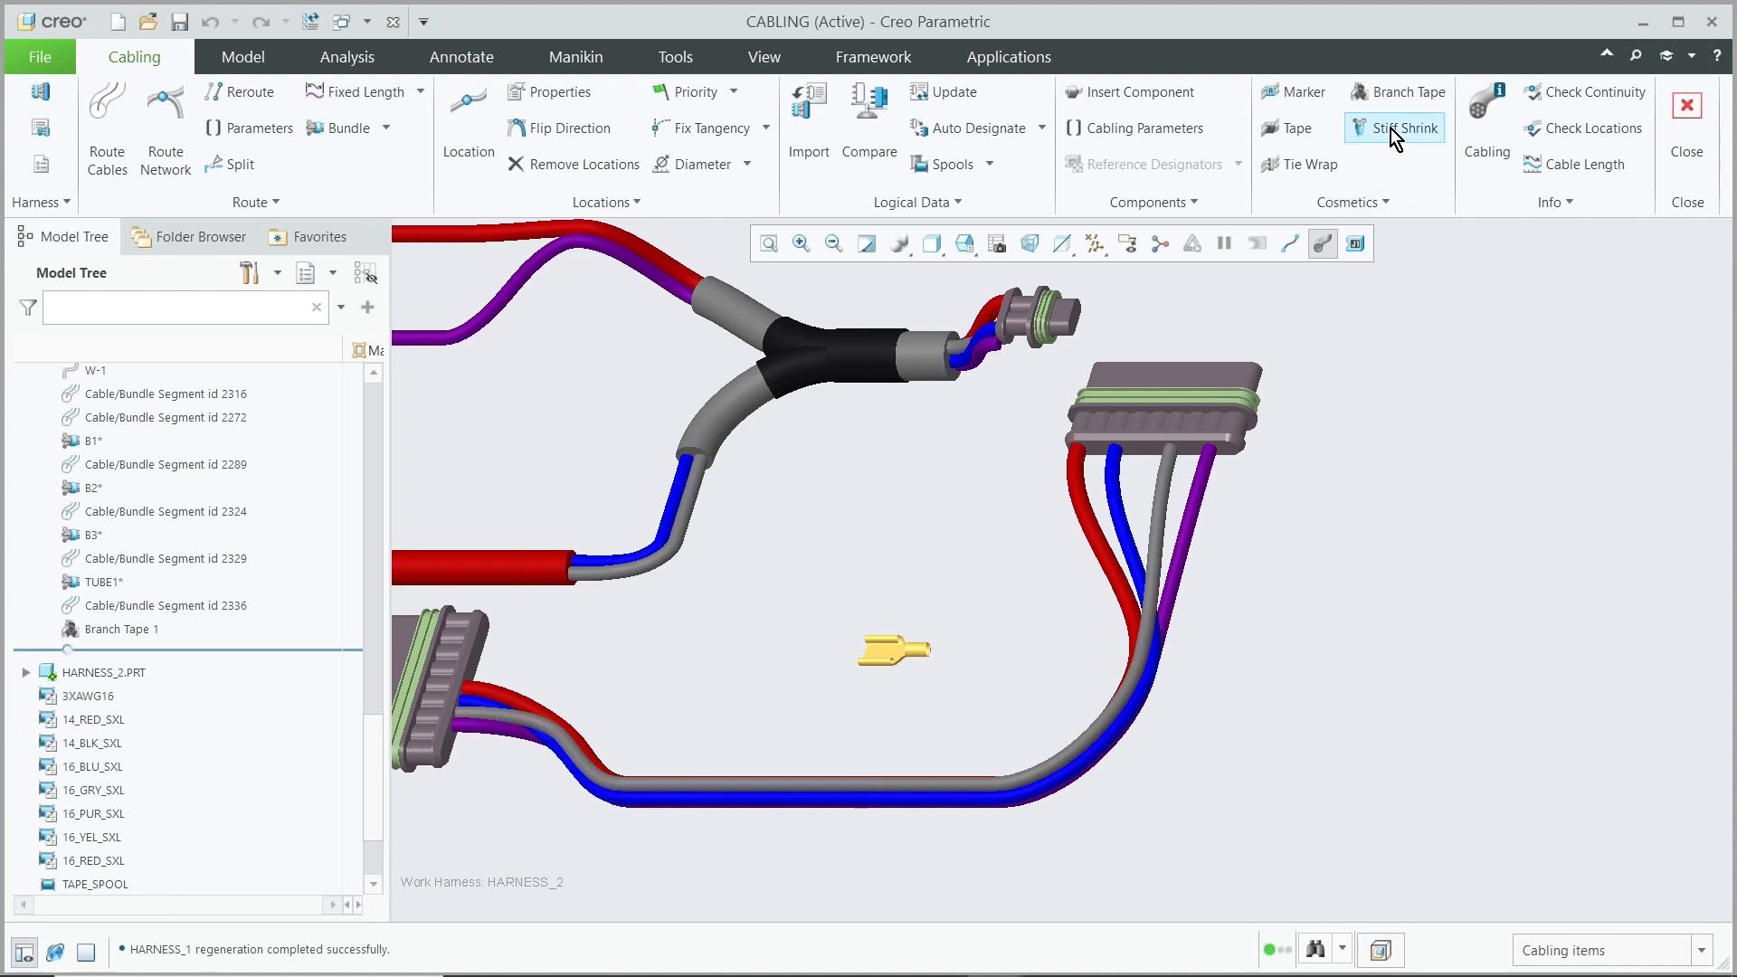
# Add a stiff shrink 40 long on the cable bundle below the right connector, then restore thick cable display
pyautogui.click(1391, 128)
pyautogui.click(1296, 249)
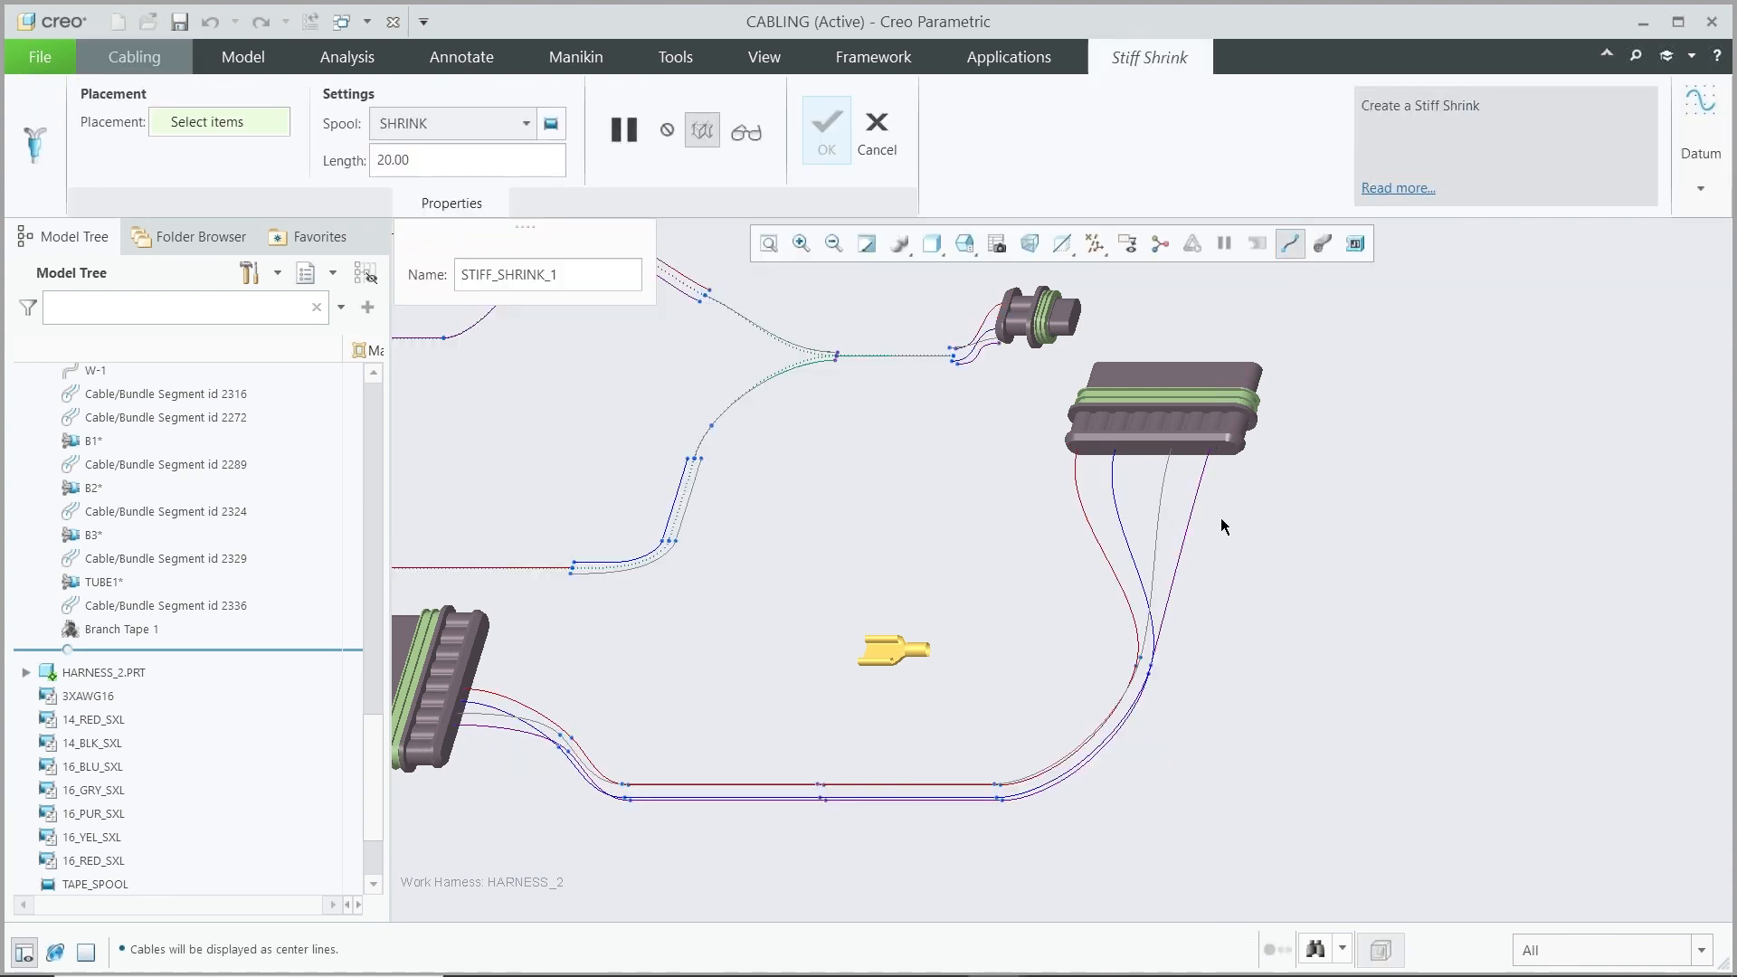
pyautogui.click(1141, 669)
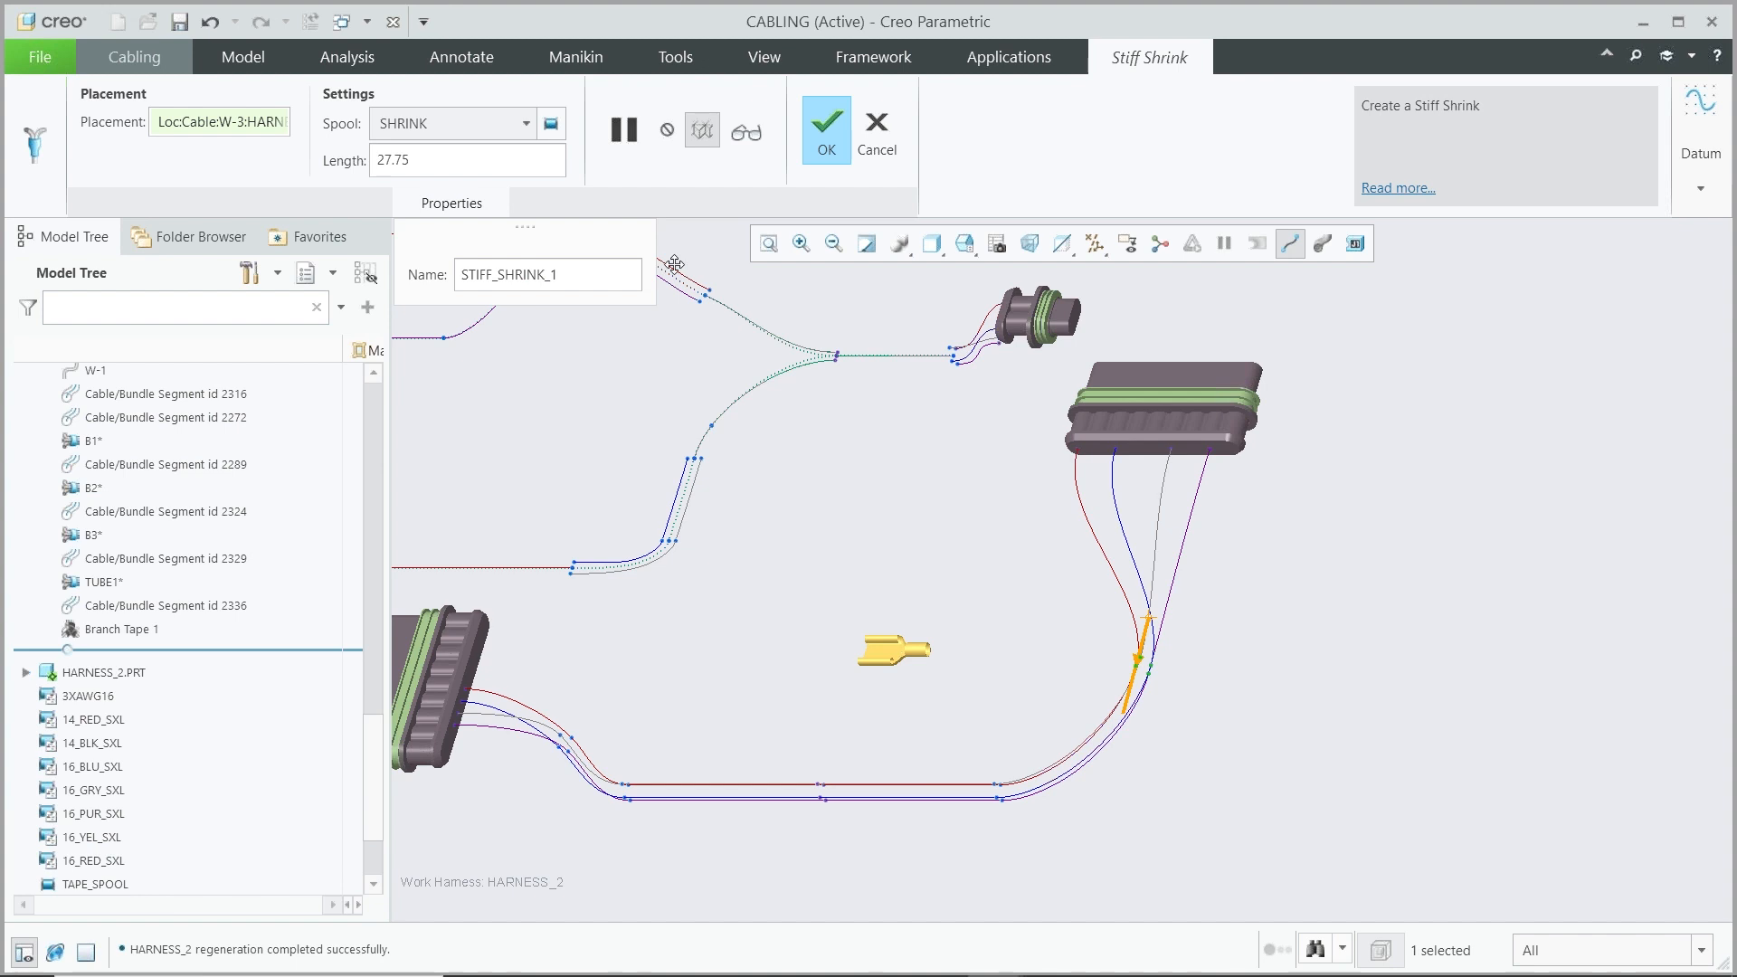
pyautogui.doubleClick(435, 150)
pyautogui.write('40')
pyautogui.press('Return')
pyautogui.click(826, 129)
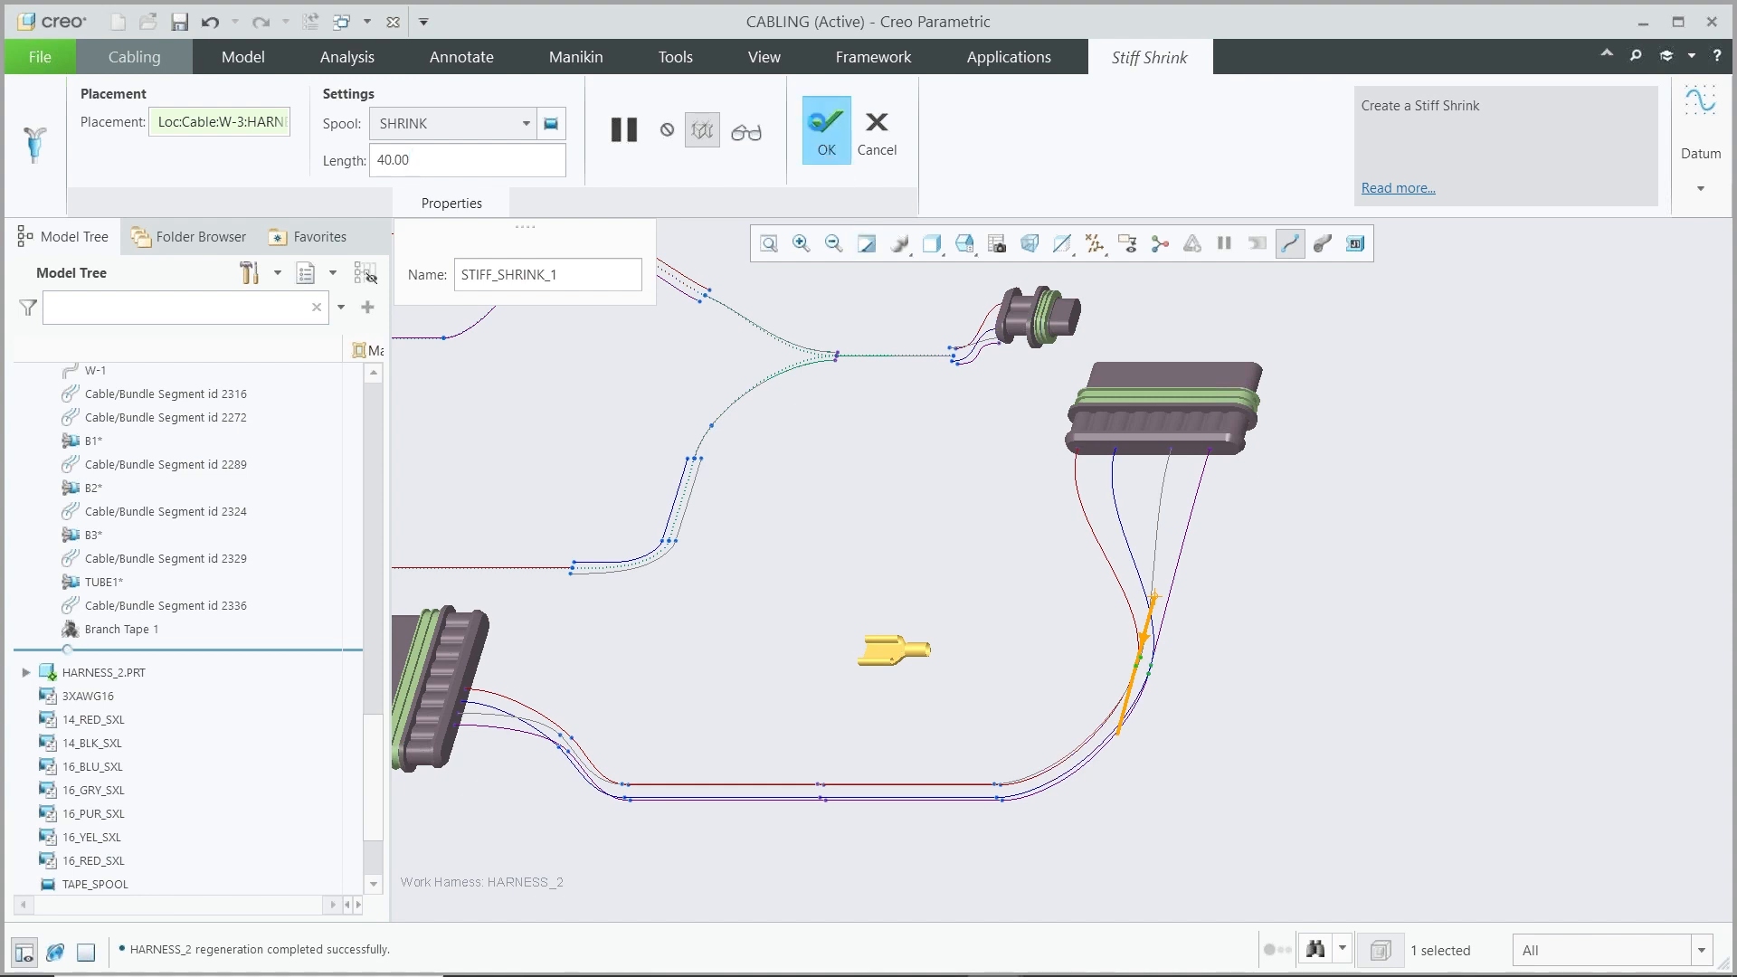
pyautogui.click(1318, 250)
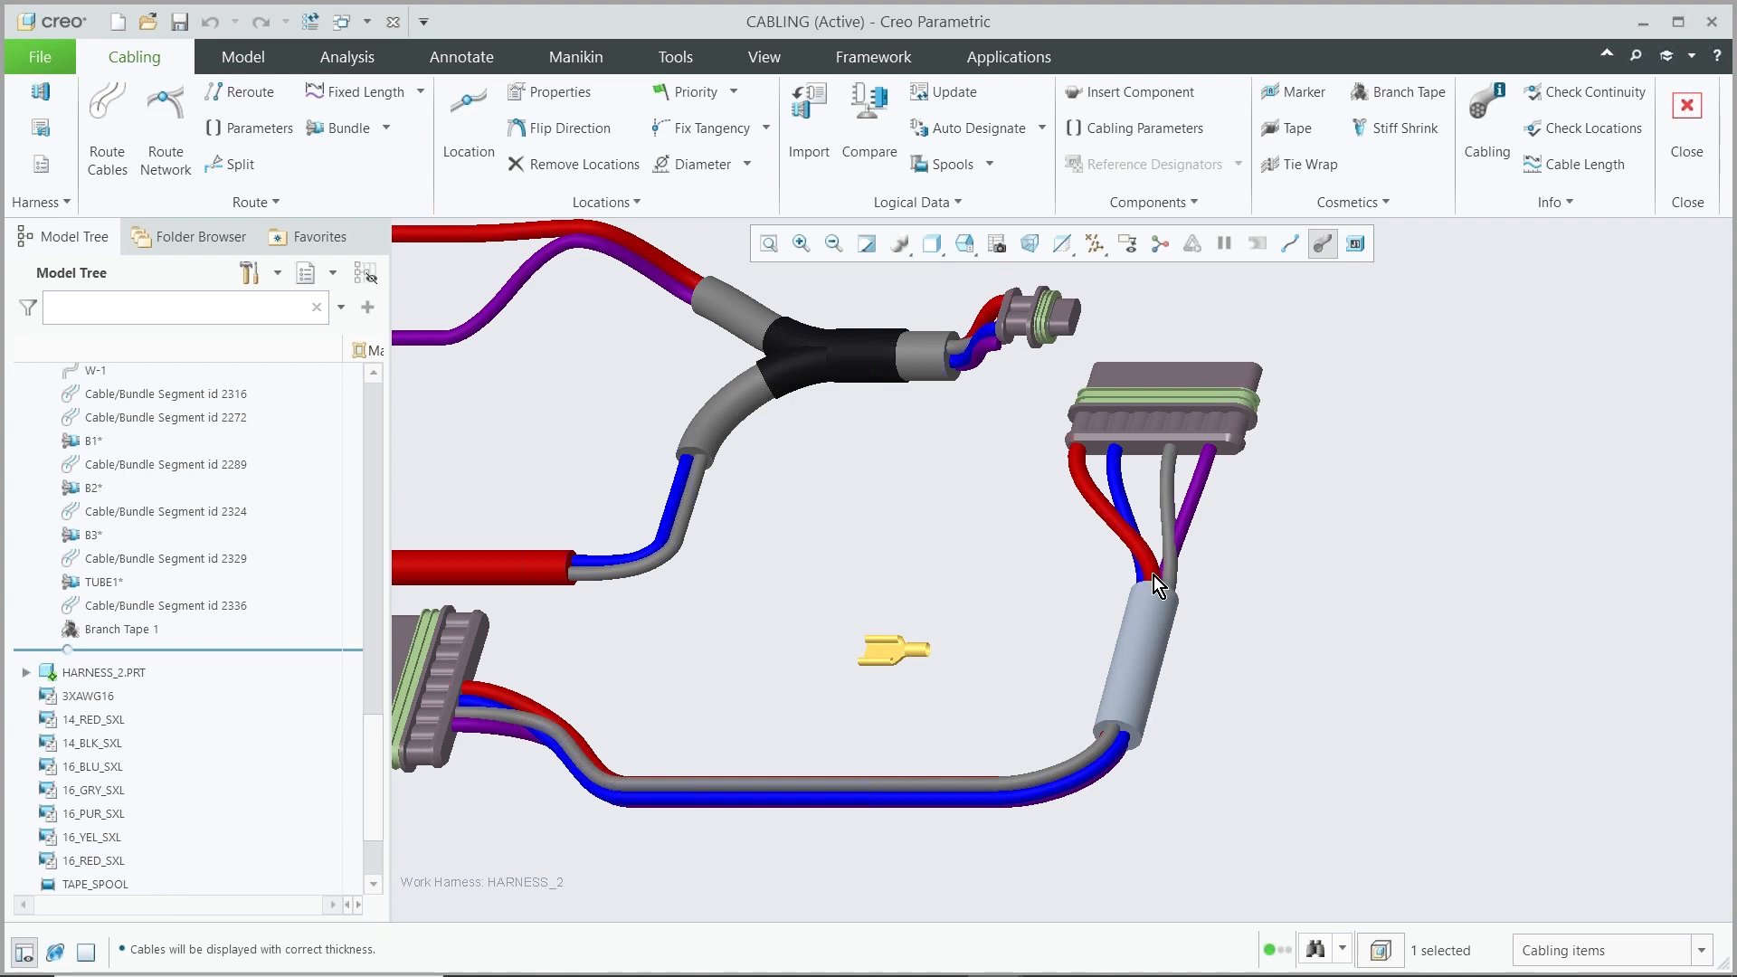
# Switch to the C8_SMT_MULTI_FLAT_DEMO2_FINAL sheetmetal part window
pyautogui.moveTo(1136, 620); pyautogui.dragTo(1210, 566, button='middle')
pyautogui.scroll(-4, 1174, 590)
pyautogui.scroll(4, 1174, 590)
pyautogui.scroll(5, 1257, 582)
pyautogui.scroll(-2, 1172, 653)
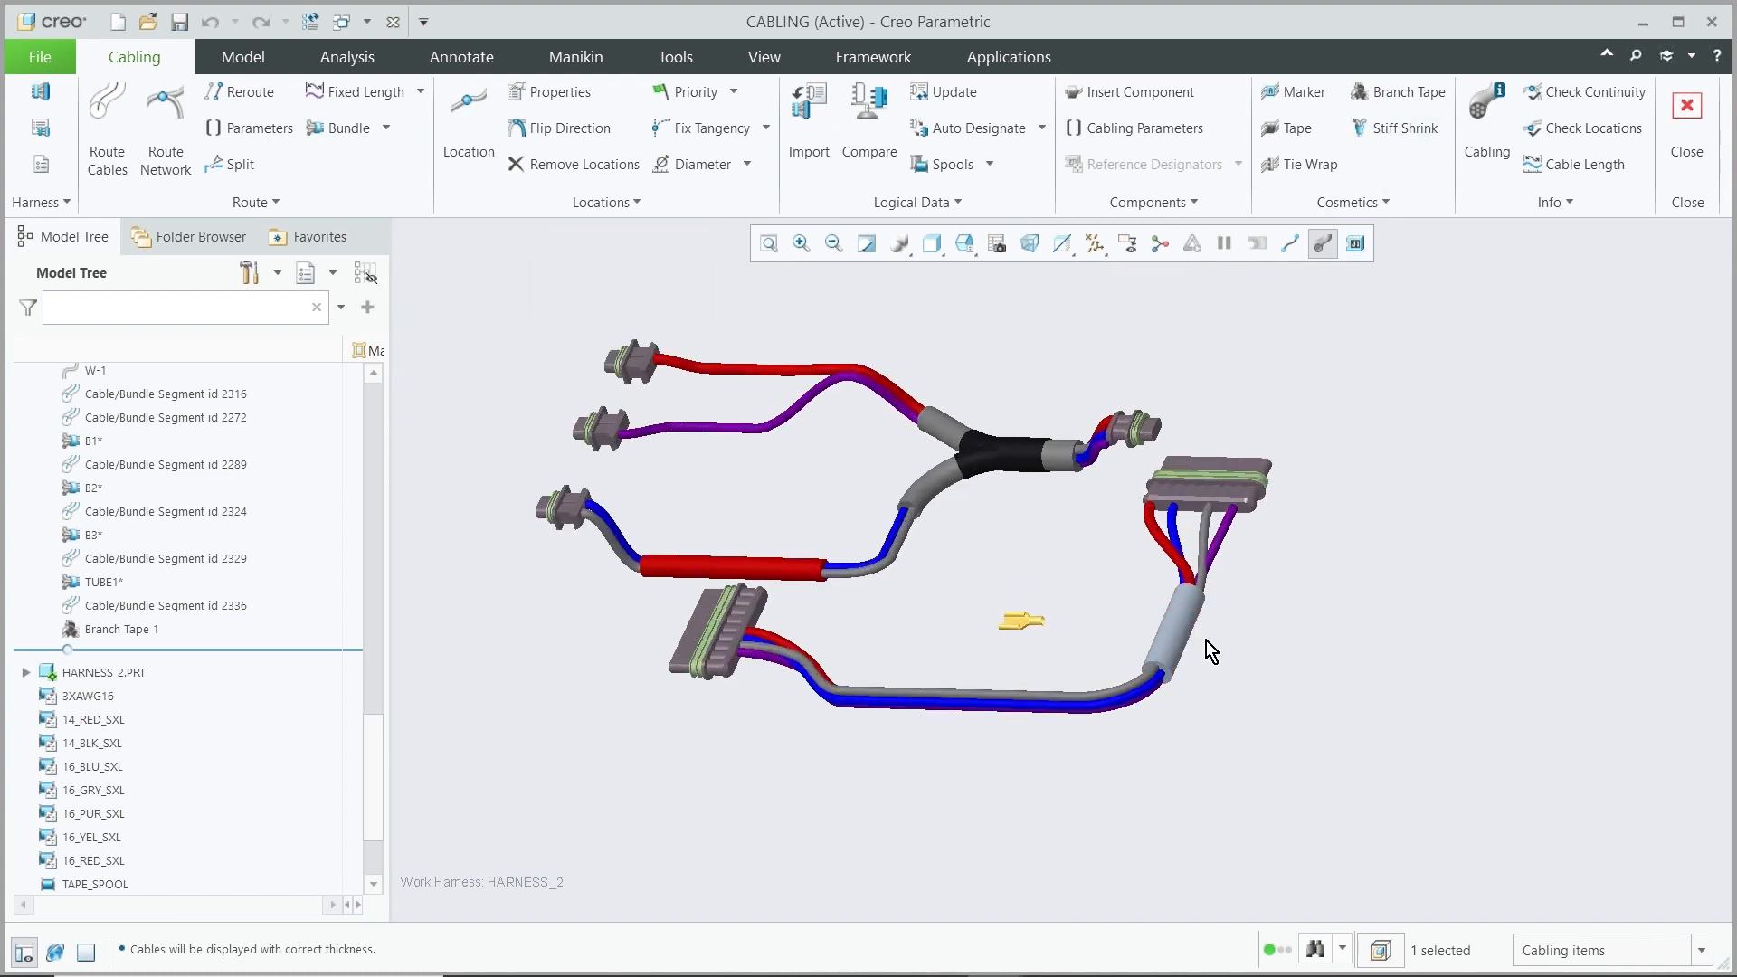
pyautogui.click(395, 25)
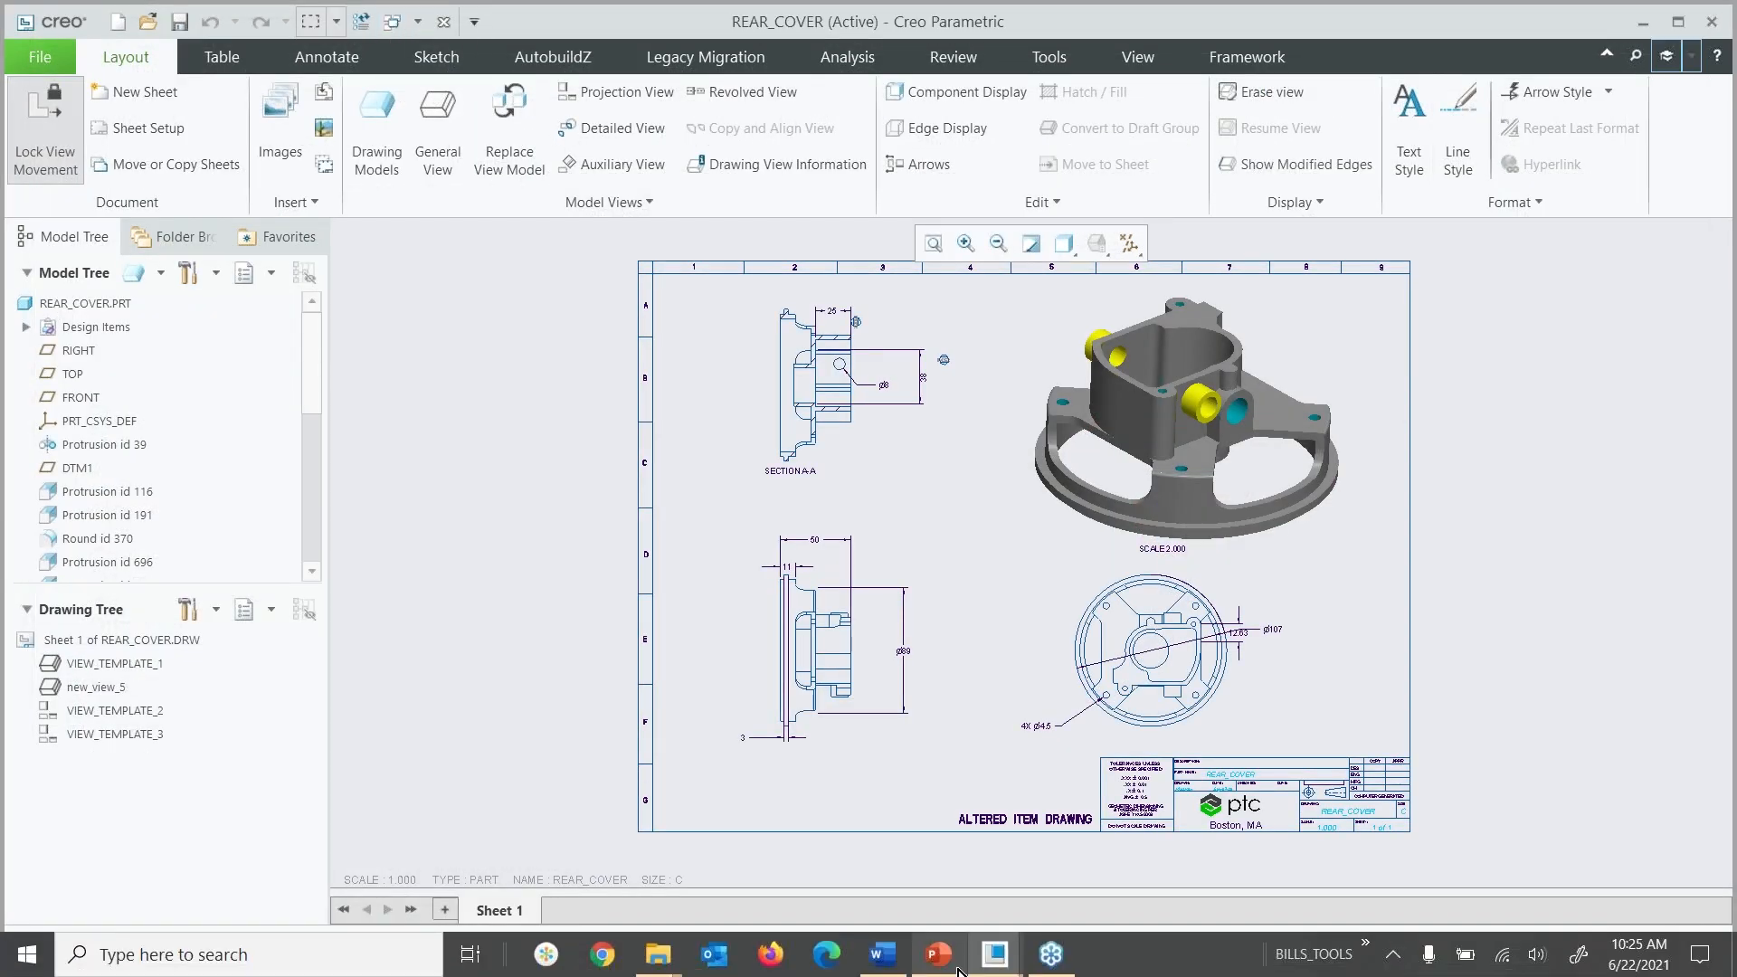
pyautogui.moveTo(1045, 960)
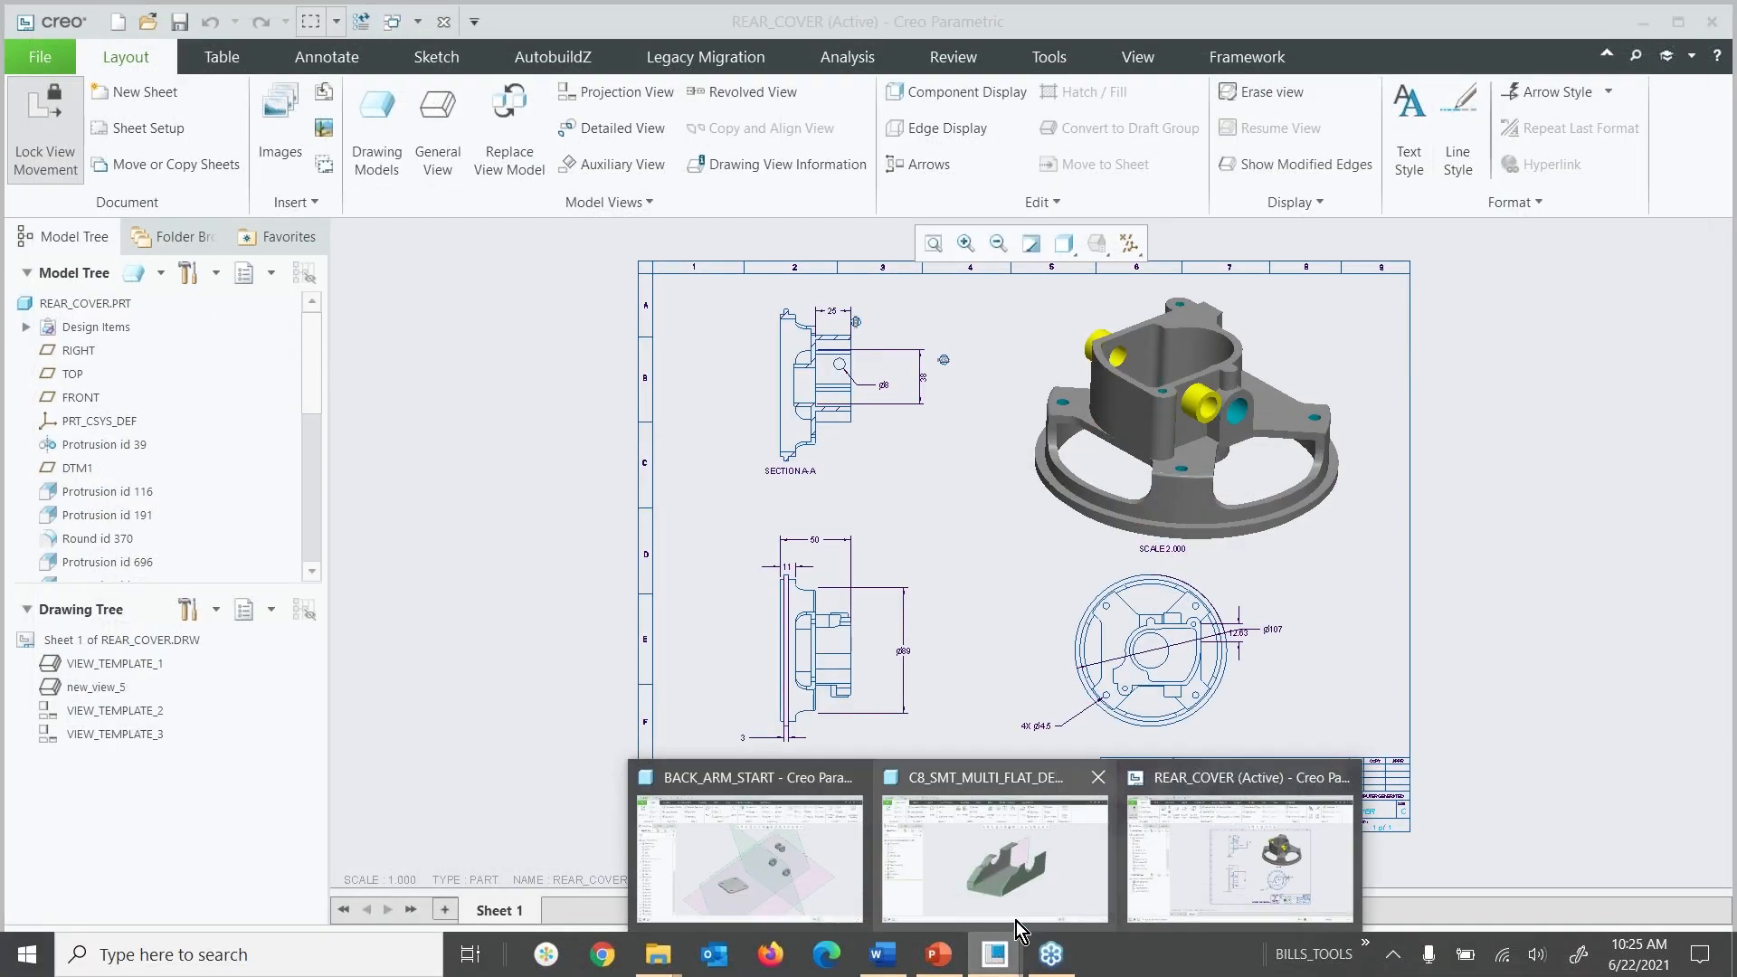
pyautogui.click(986, 854)
pyautogui.moveTo(752, 452); pyautogui.dragTo(747, 450, button='middle')
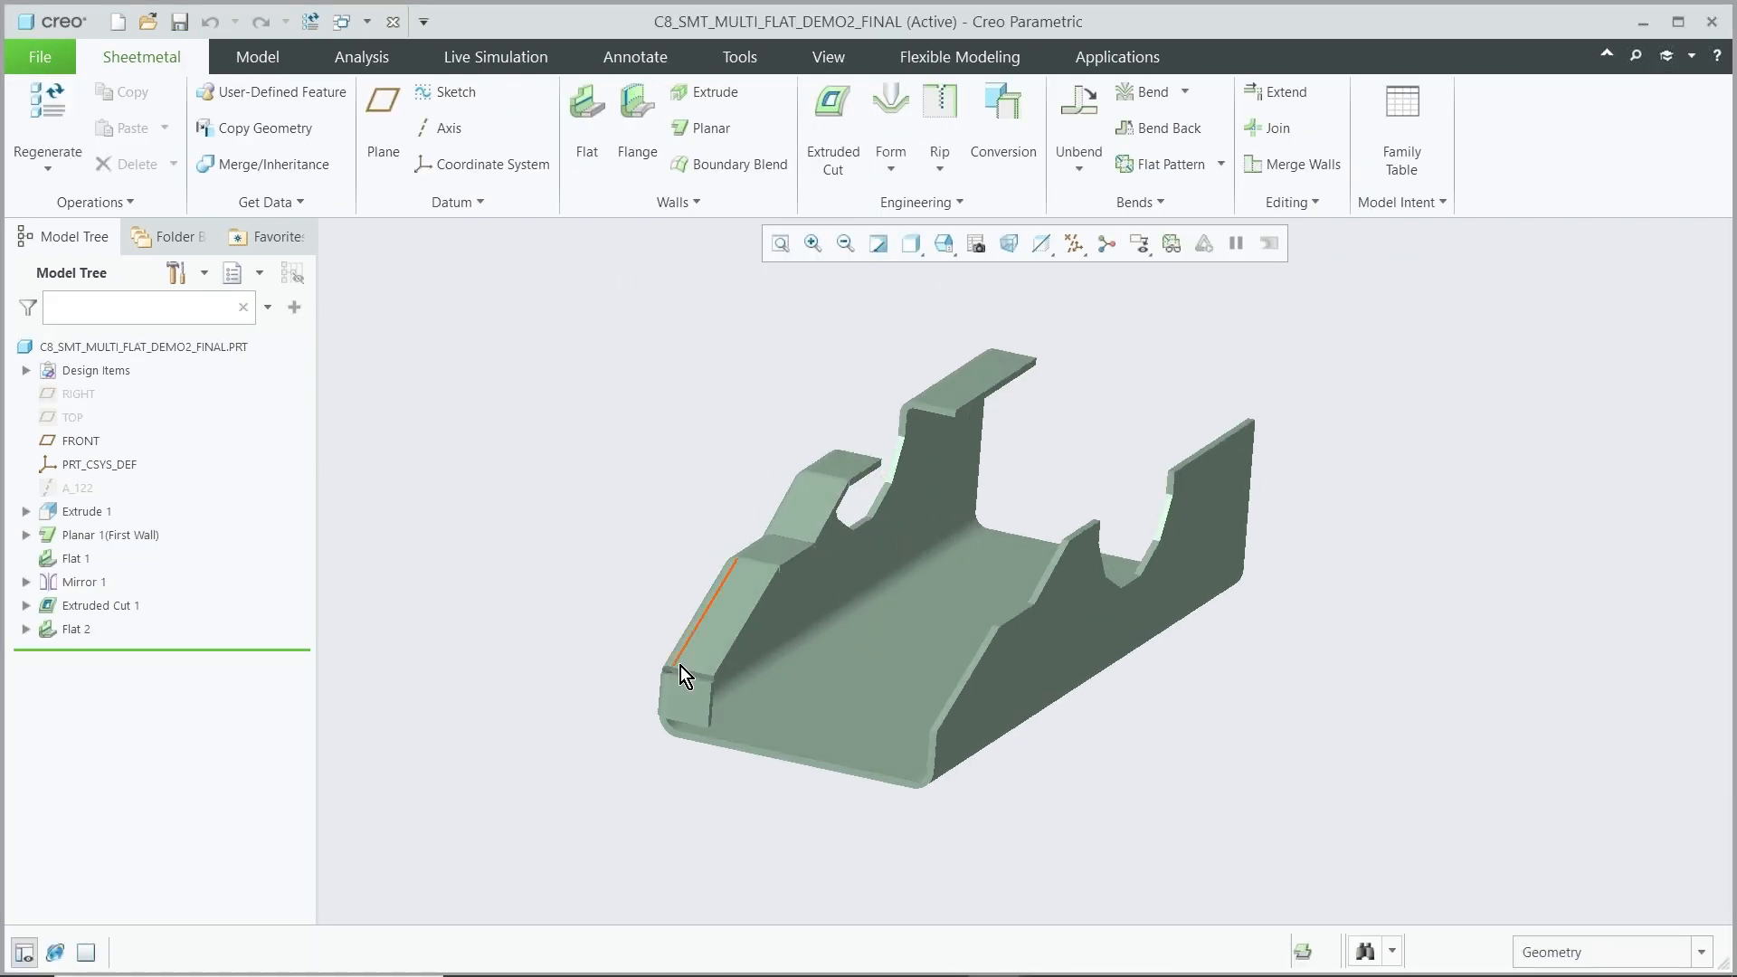
# Redefine the Flat 2 wall by adding the remaining inner rim edges around the part to its placement
pyautogui.click(696, 704)
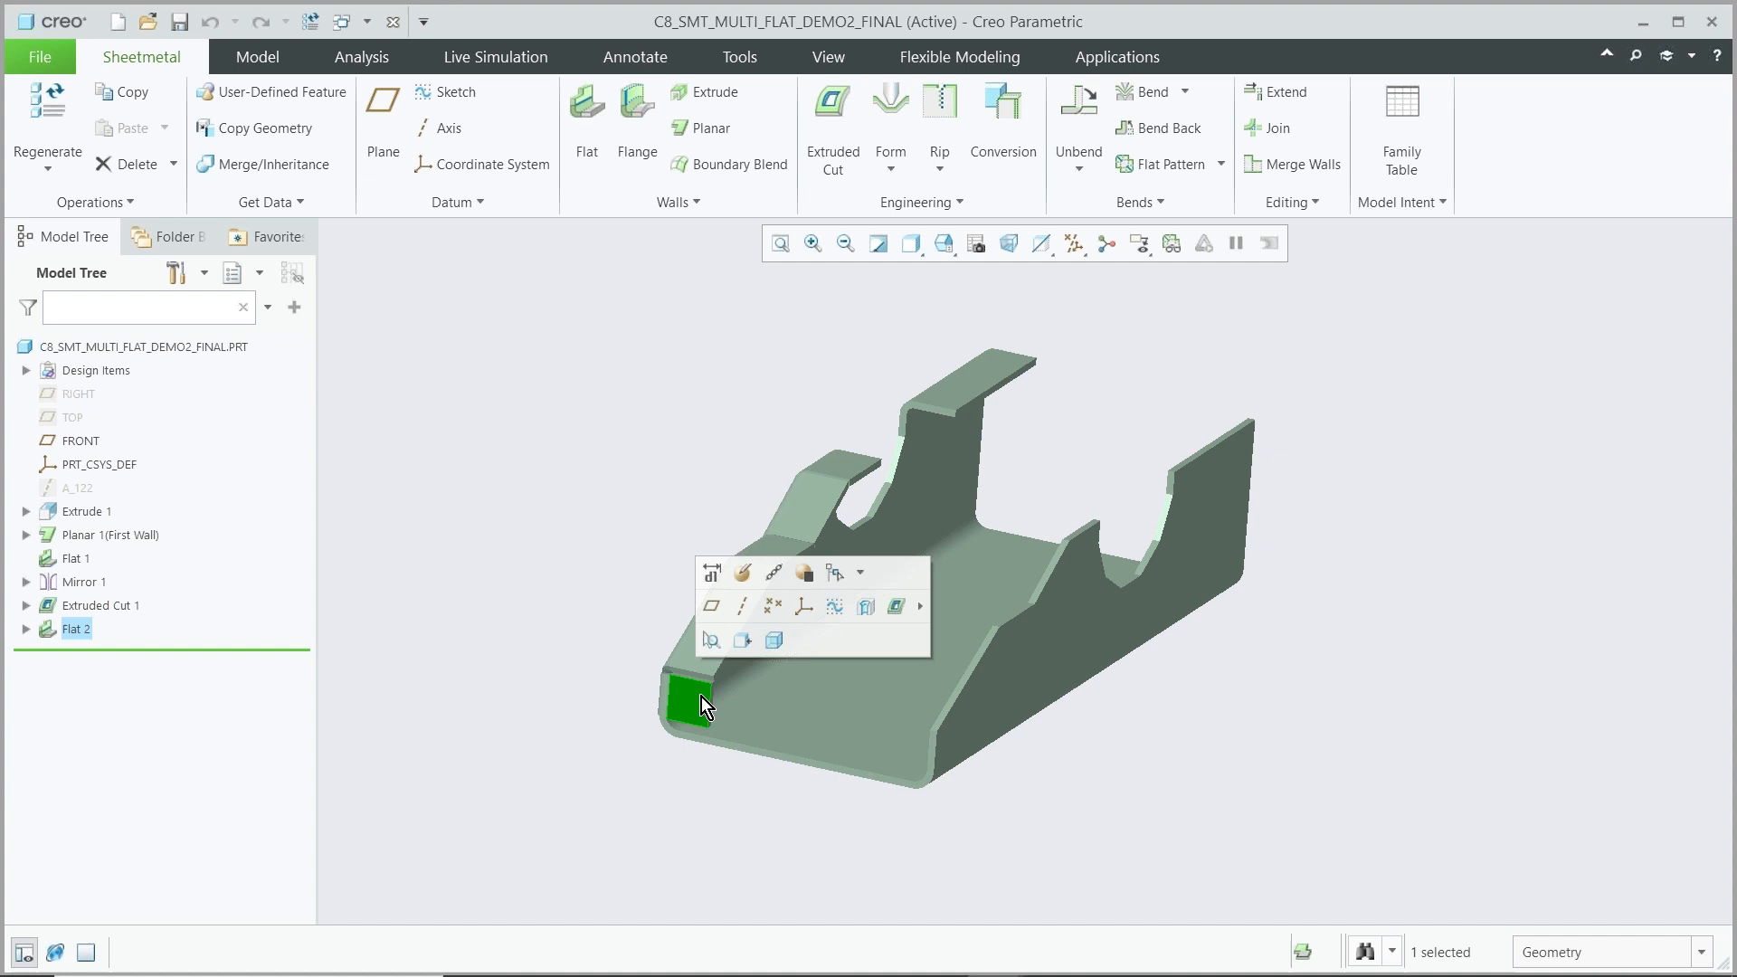
pyautogui.click(743, 573)
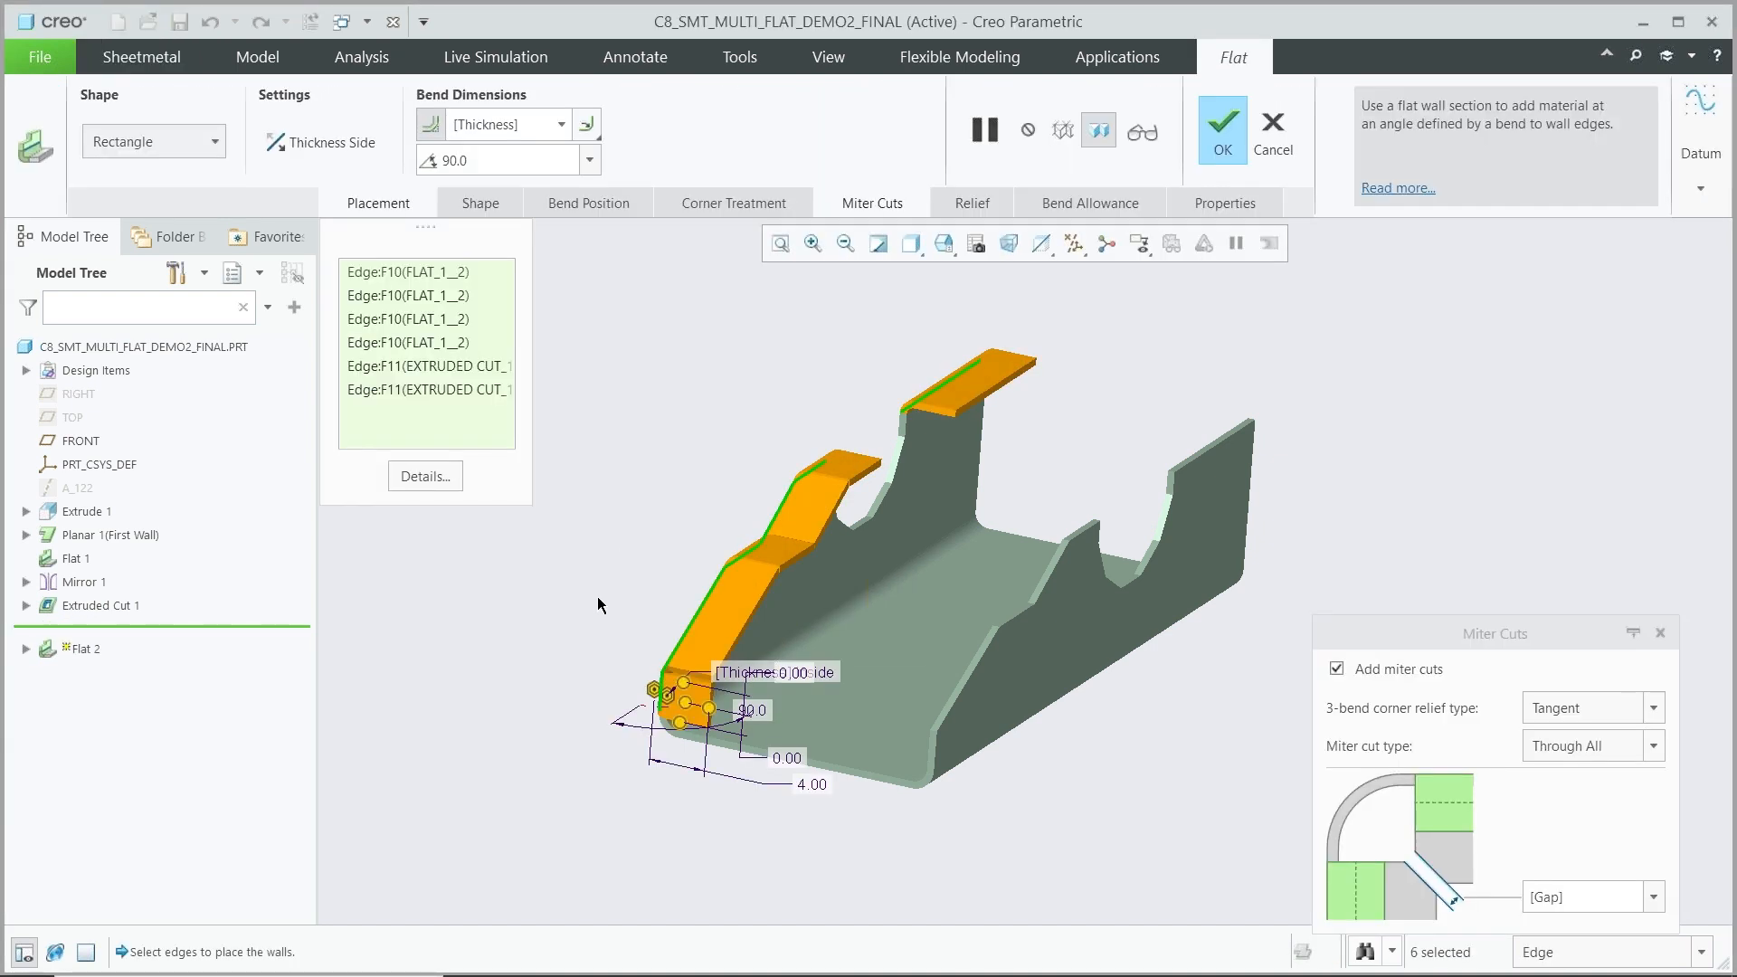
pyautogui.keyDown('ctrl'); pyautogui.click(937, 753); pyautogui.keyUp('ctrl')
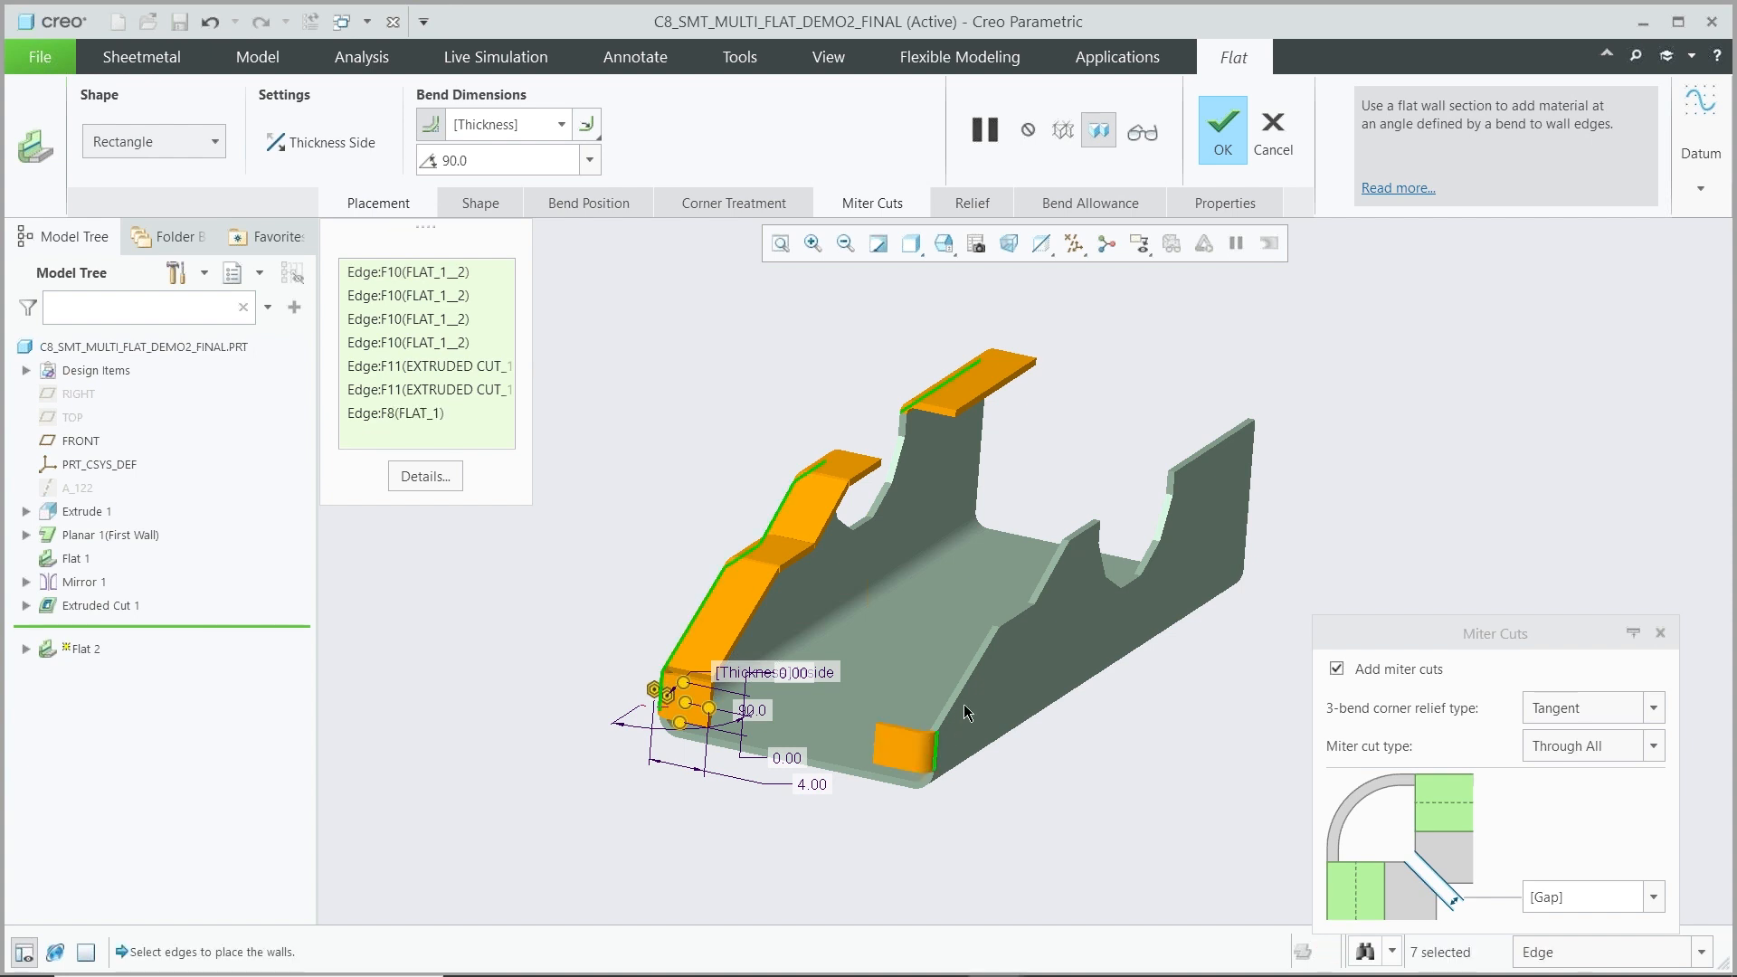
pyautogui.keyDown('ctrl'); pyautogui.click(1016, 600); pyautogui.keyUp('ctrl')
pyautogui.keyDown('ctrl'); pyautogui.click(1049, 577); pyautogui.keyUp('ctrl')
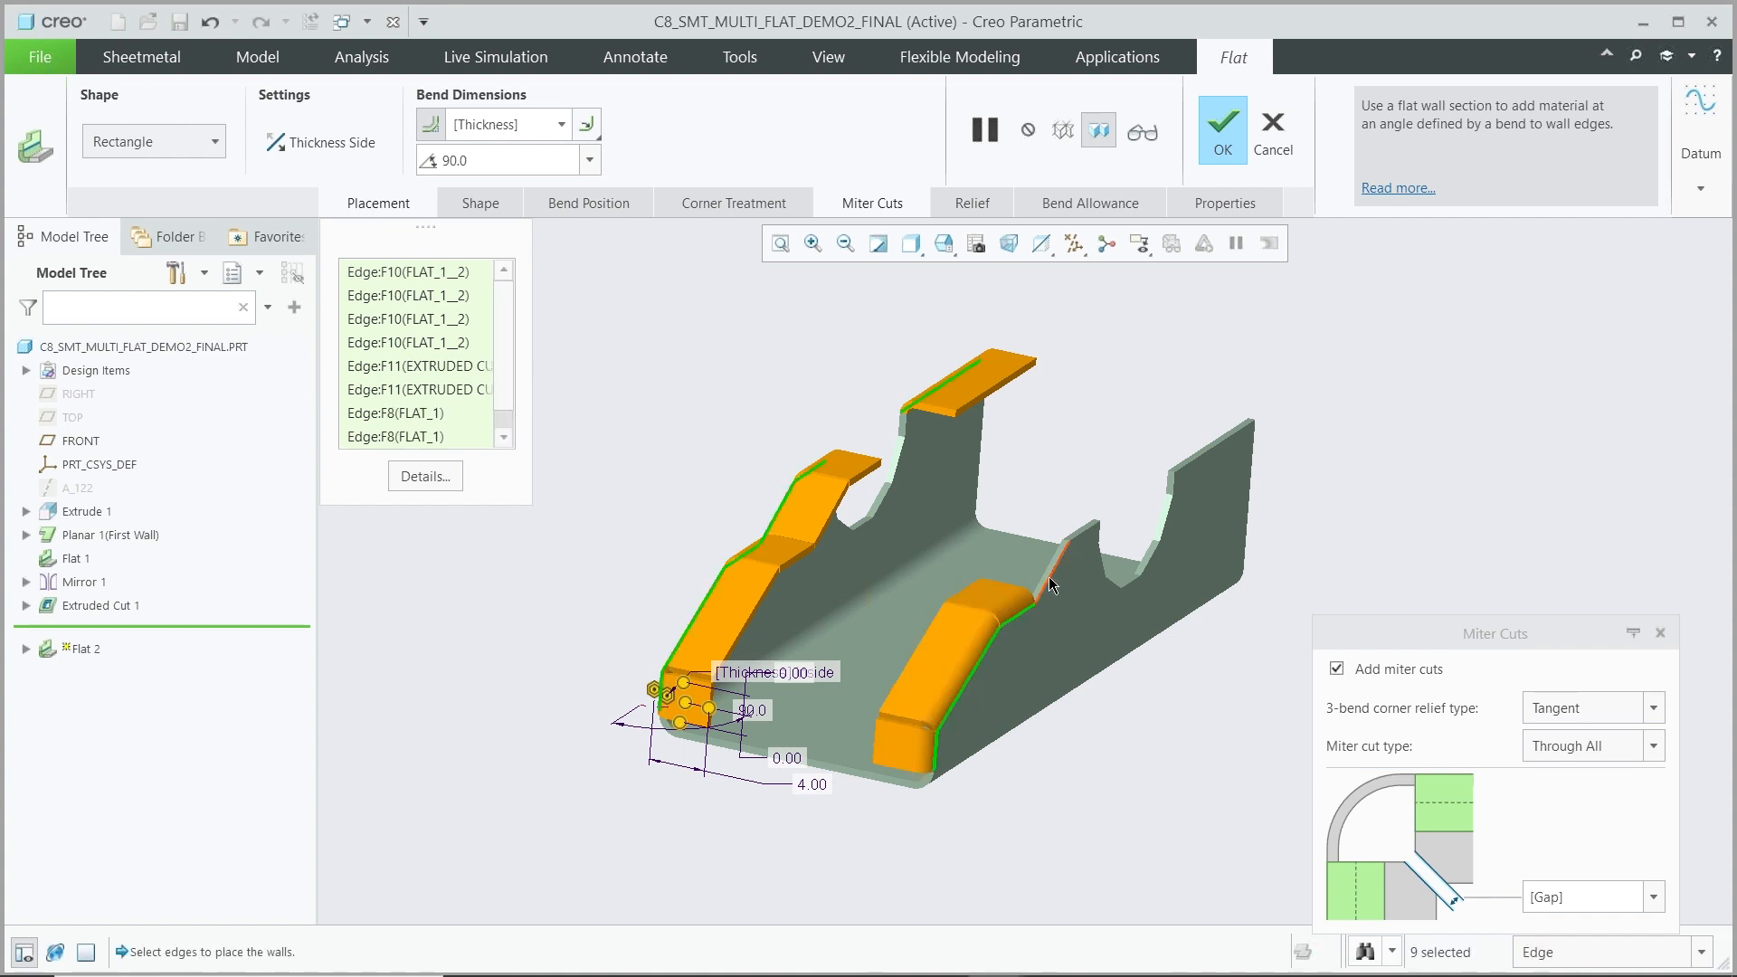
pyautogui.keyDown('ctrl'); pyautogui.click(1057, 570); pyautogui.keyUp('ctrl')
pyautogui.keyDown('ctrl'); pyautogui.click(1082, 533); pyautogui.keyUp('ctrl')
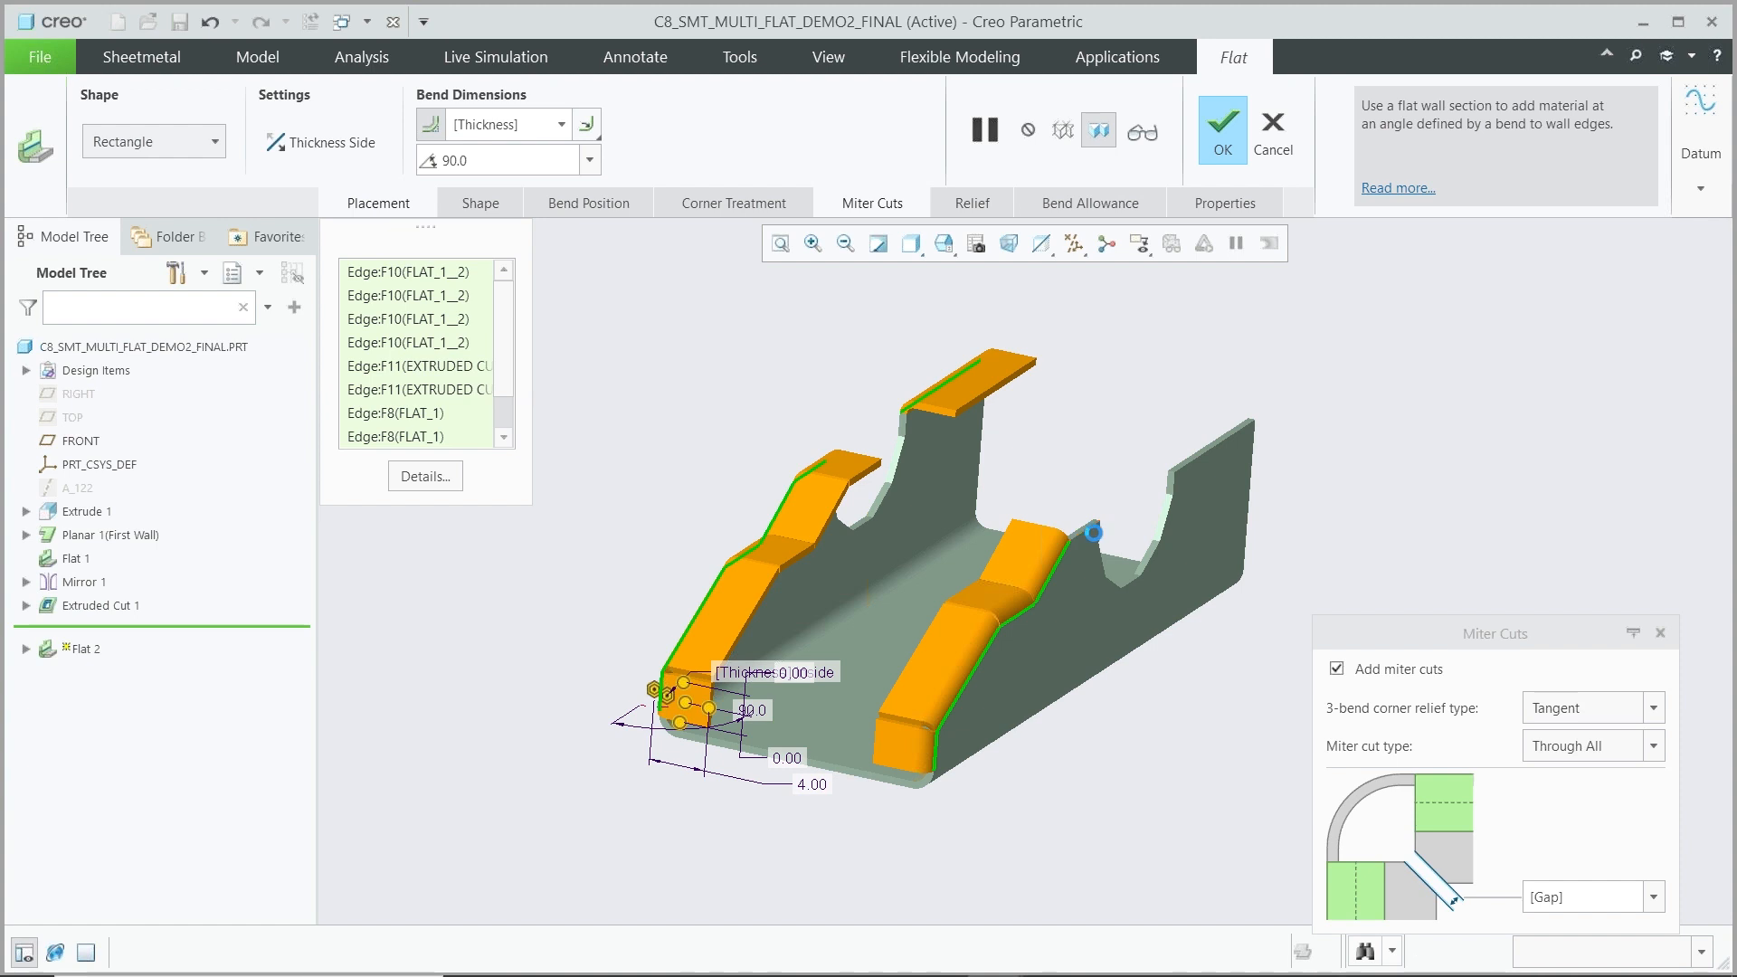
pyautogui.keyDown('ctrl'); pyautogui.click(1213, 457); pyautogui.keyUp('ctrl')
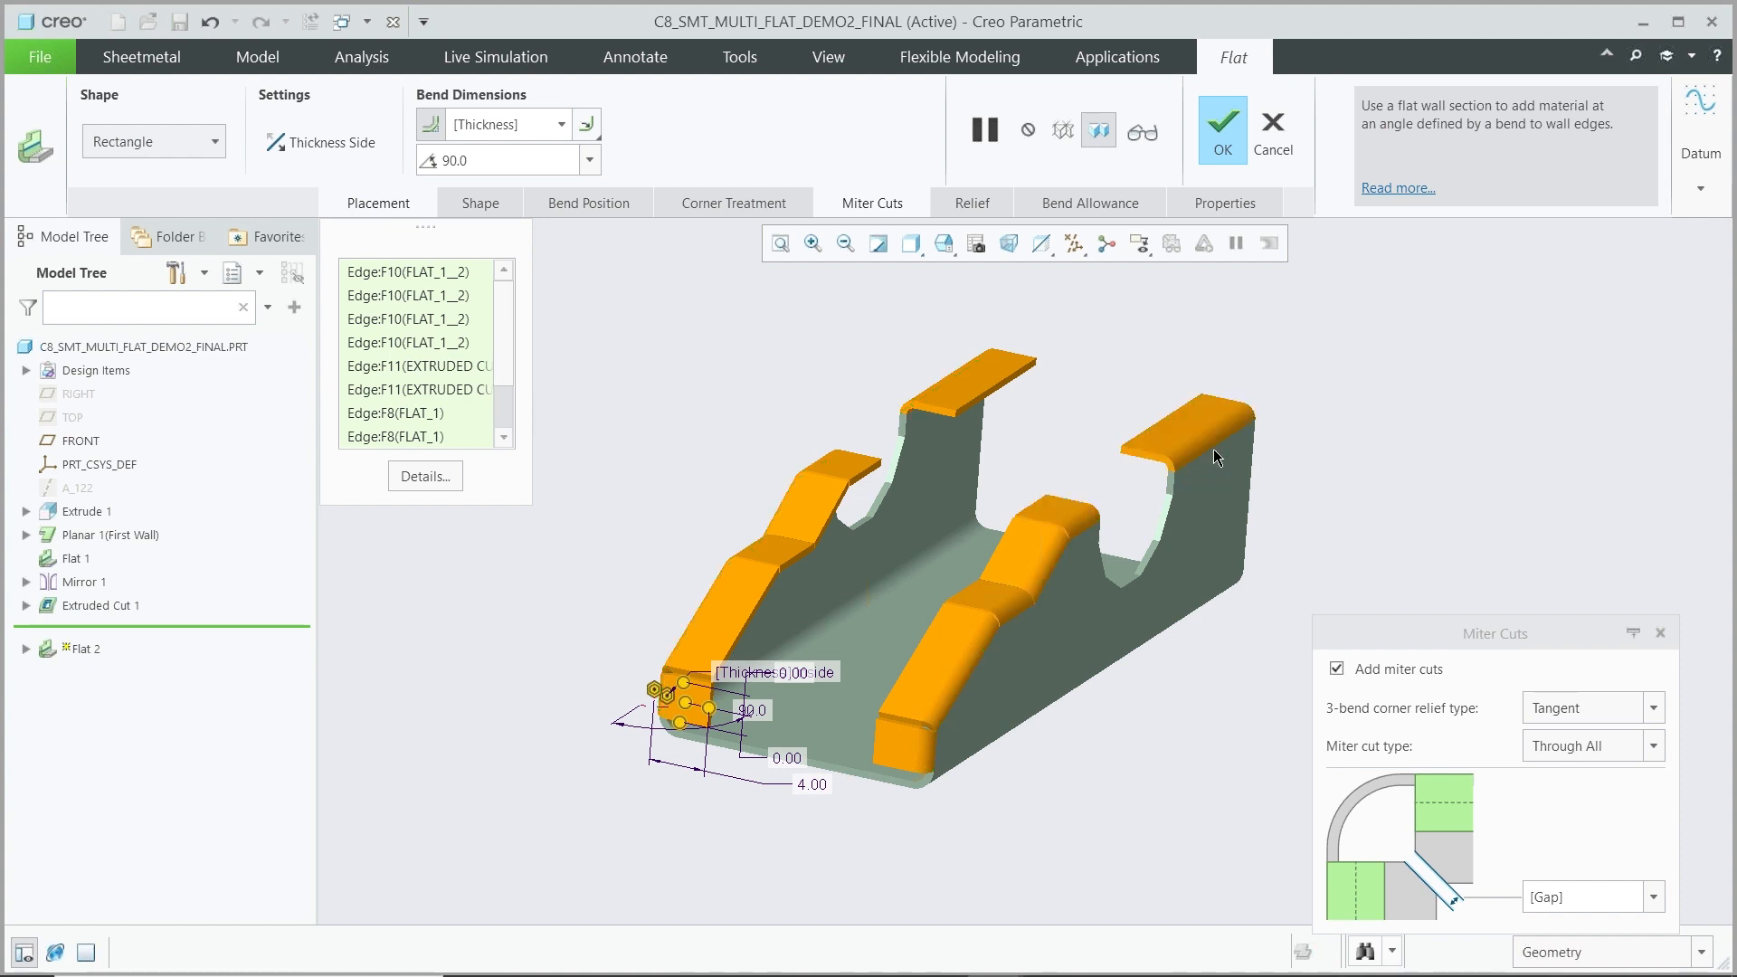
pyautogui.keyDown('ctrl'); pyautogui.click(850, 782); pyautogui.keyUp('ctrl')
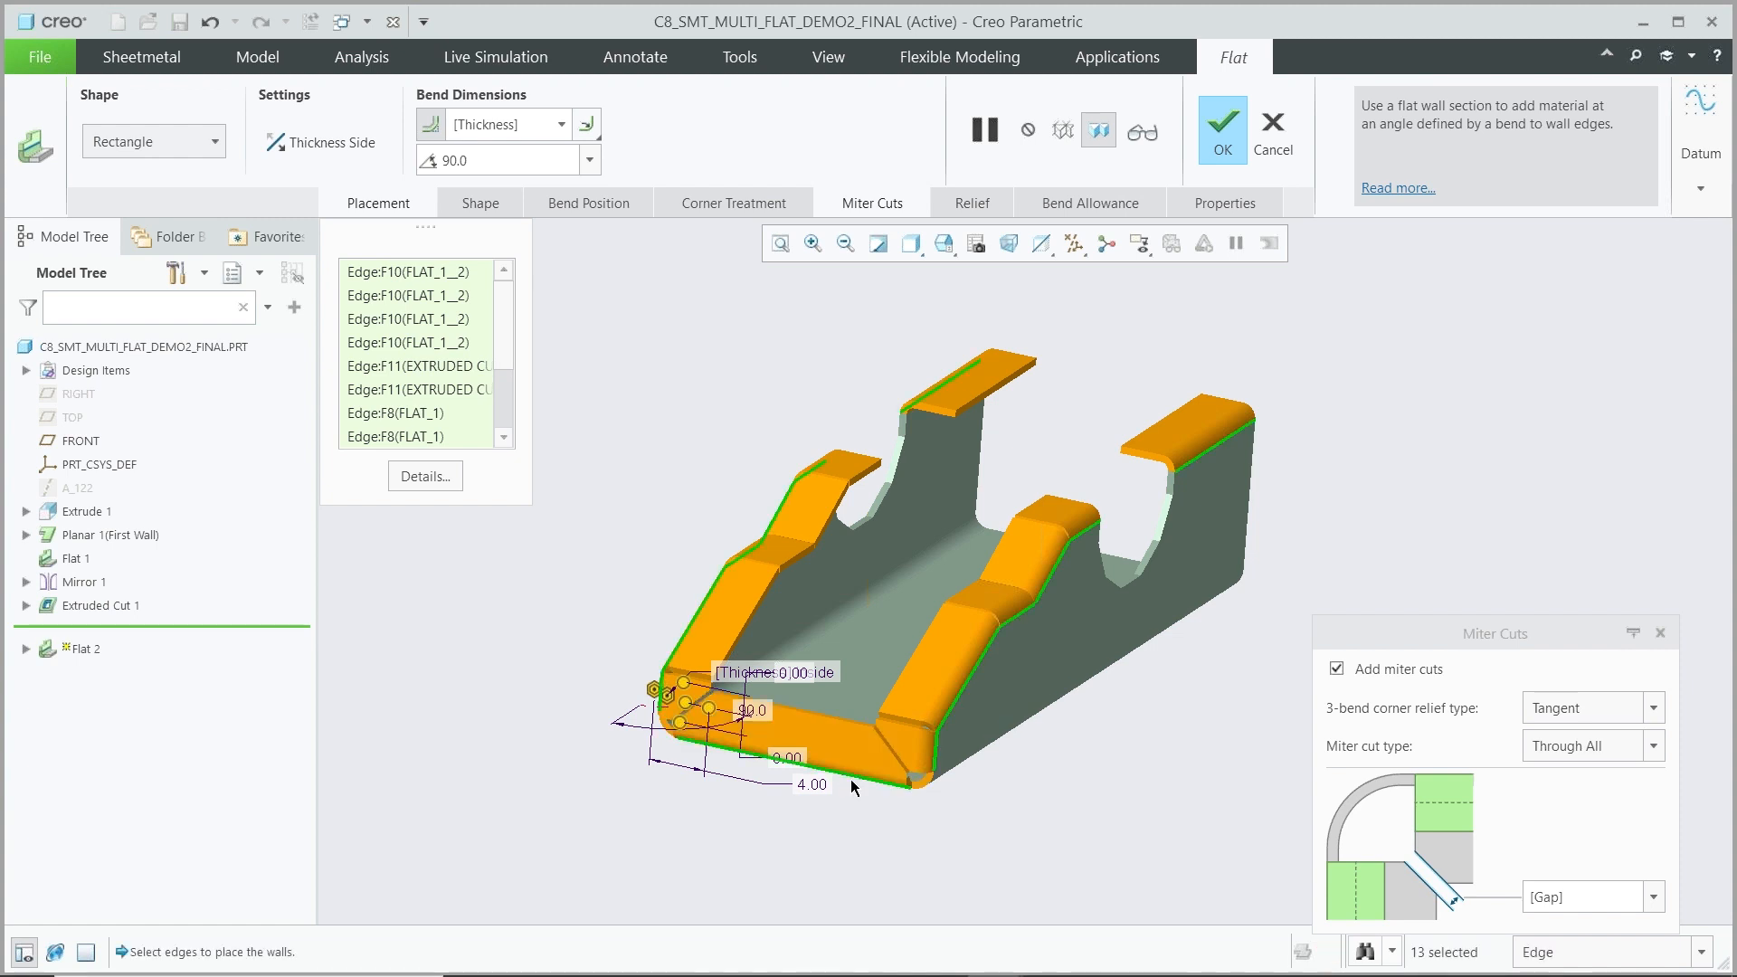
pyautogui.scroll(-6, 851, 778)
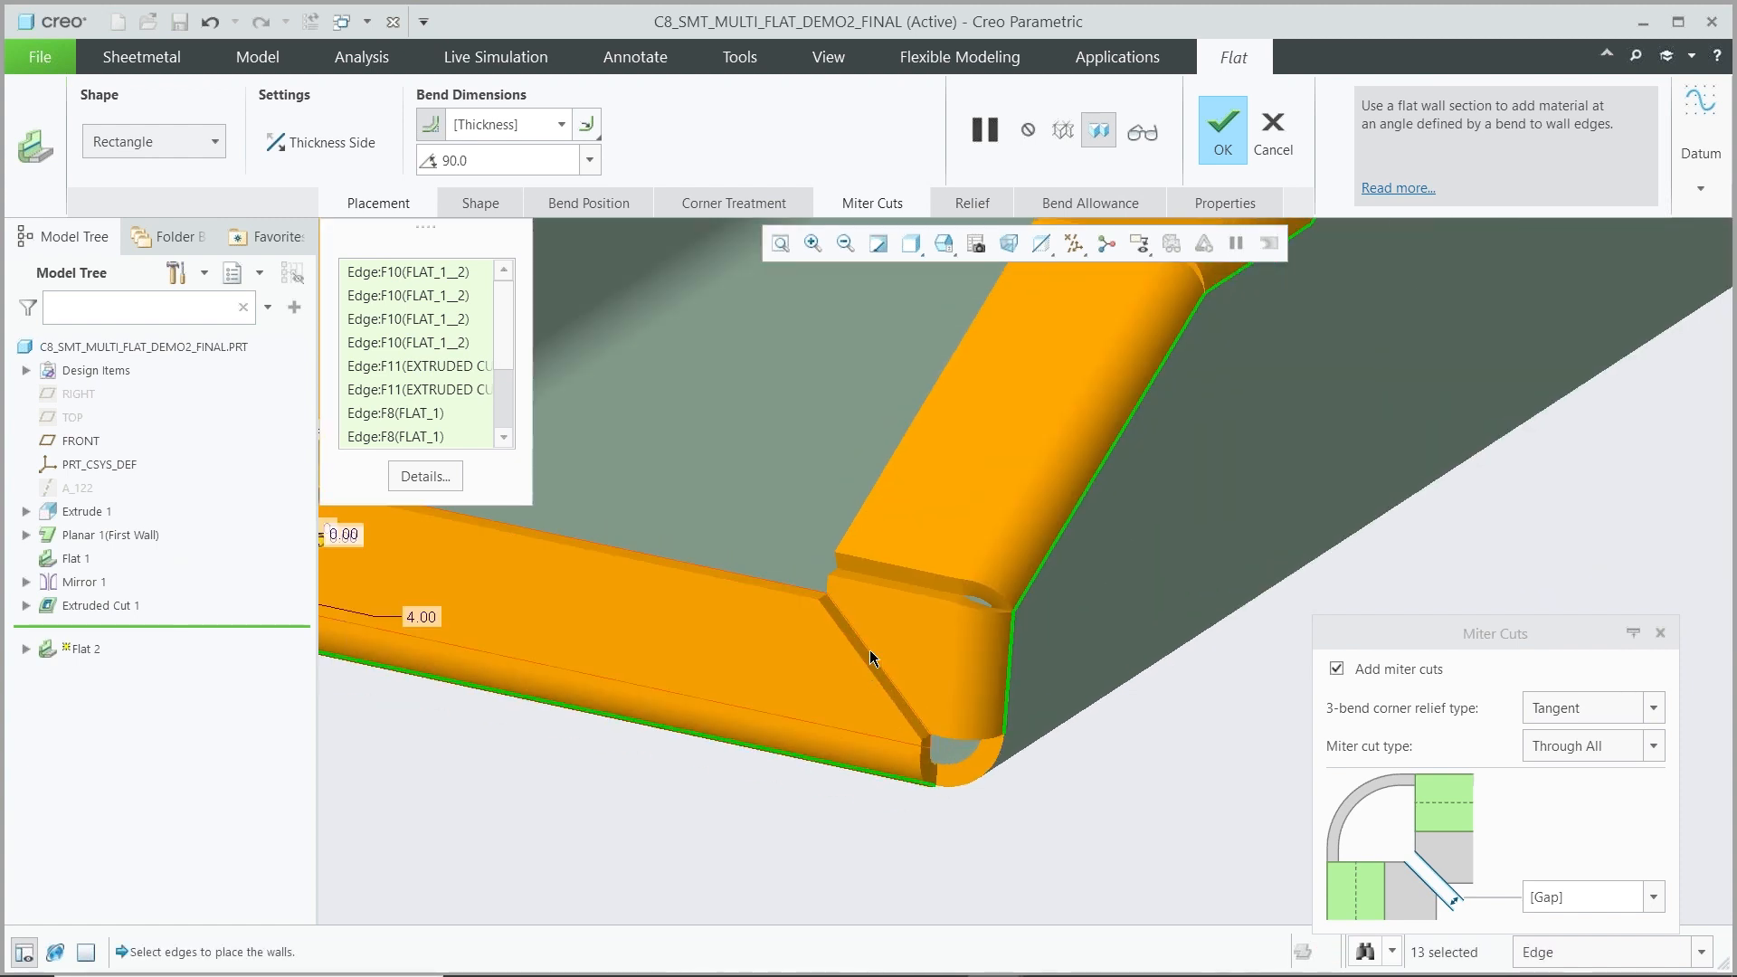
pyautogui.scroll(5, 916, 720)
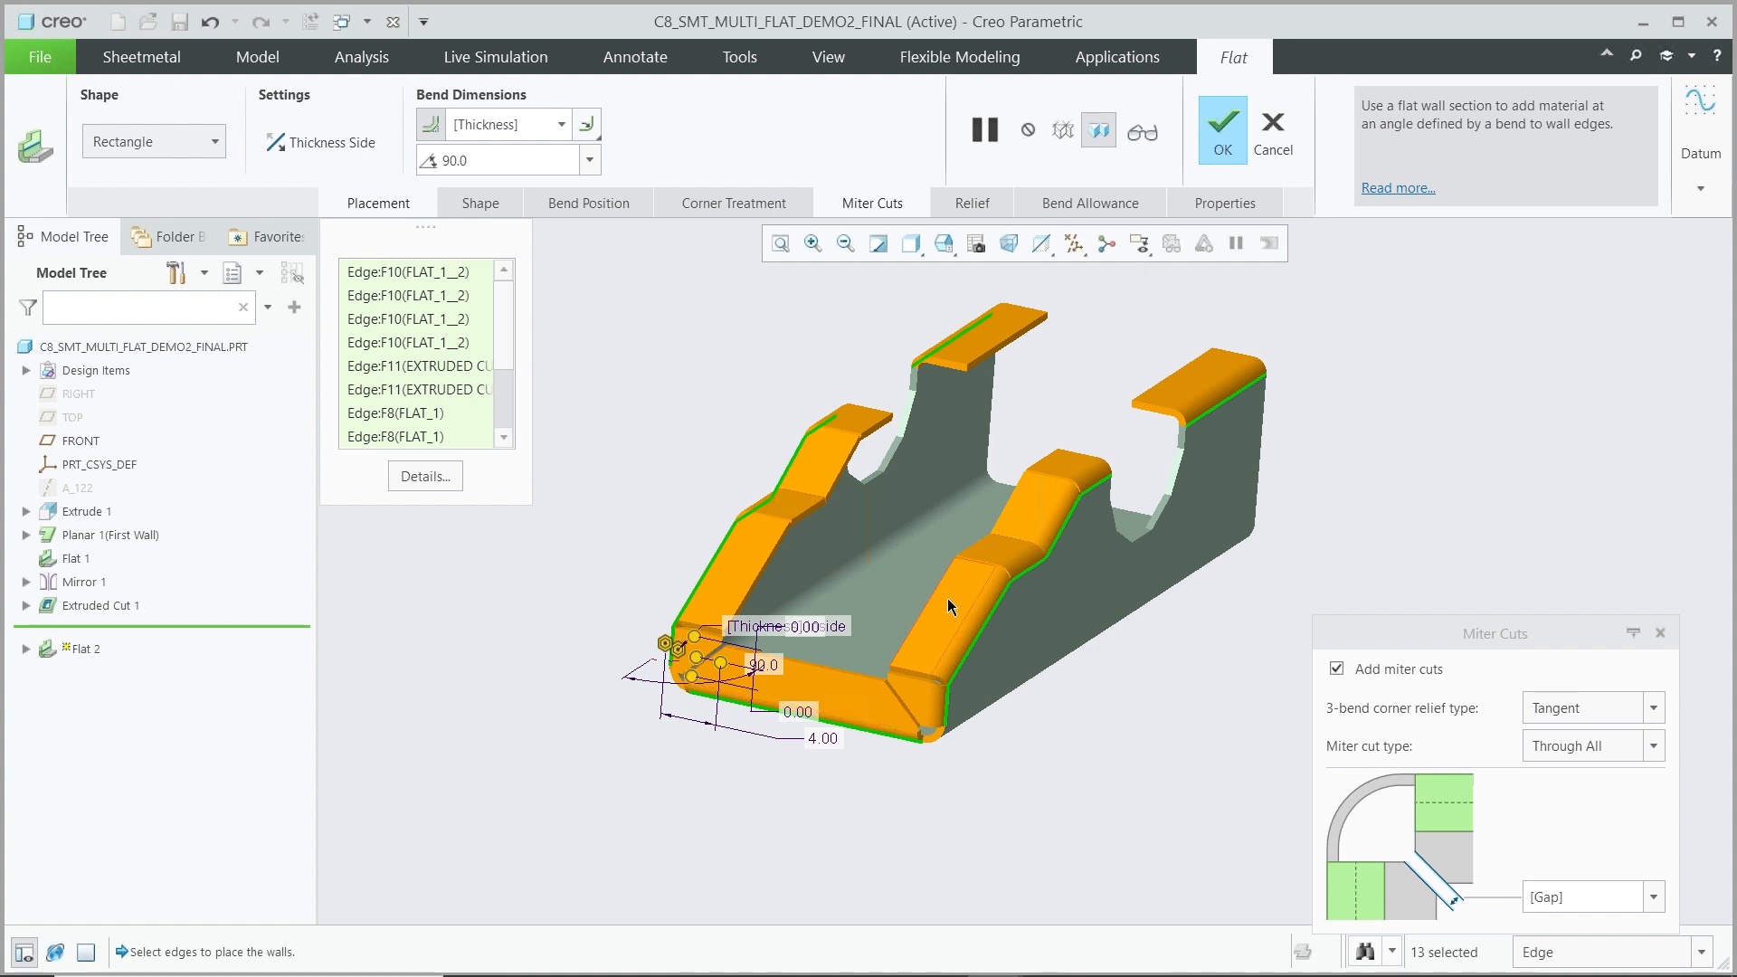
pyautogui.click(1238, 133)
pyautogui.moveTo(965, 595); pyautogui.dragTo(715, 605, button='middle')
pyautogui.scroll(3, 637, 621)
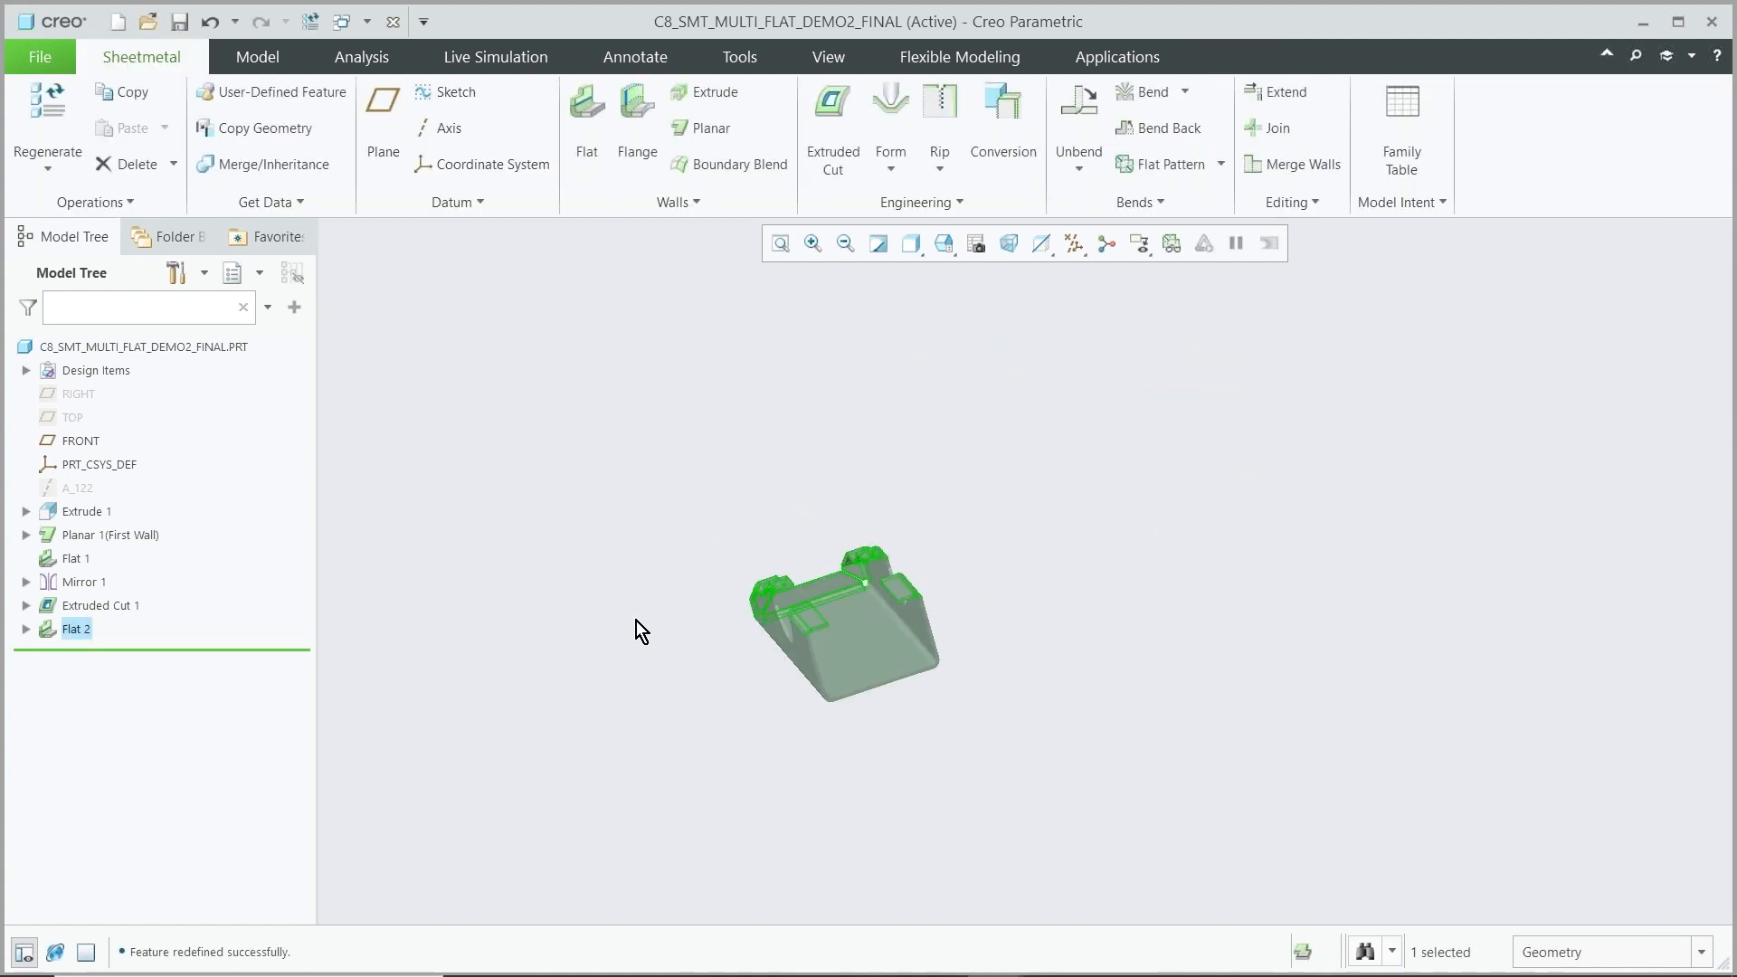
# Start a Flat wall placed on the three rim edges at the open end of the part
pyautogui.scroll(-4, 848, 693)
pyautogui.click(590, 110)
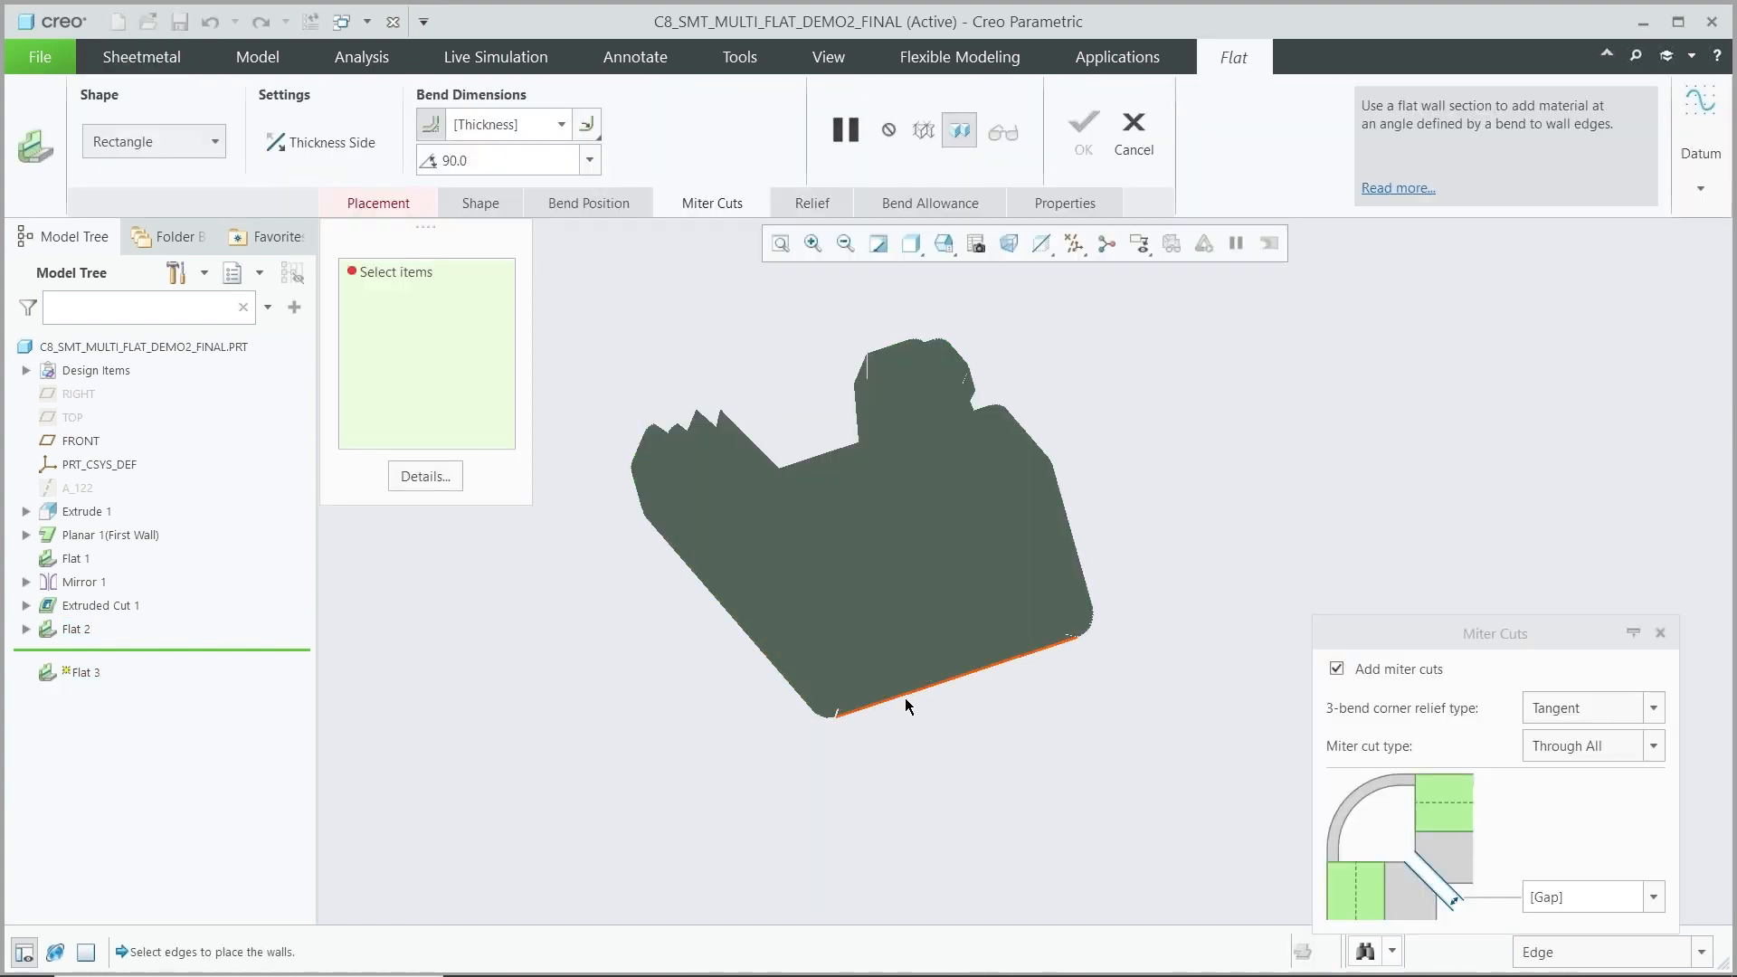
pyautogui.click(907, 704)
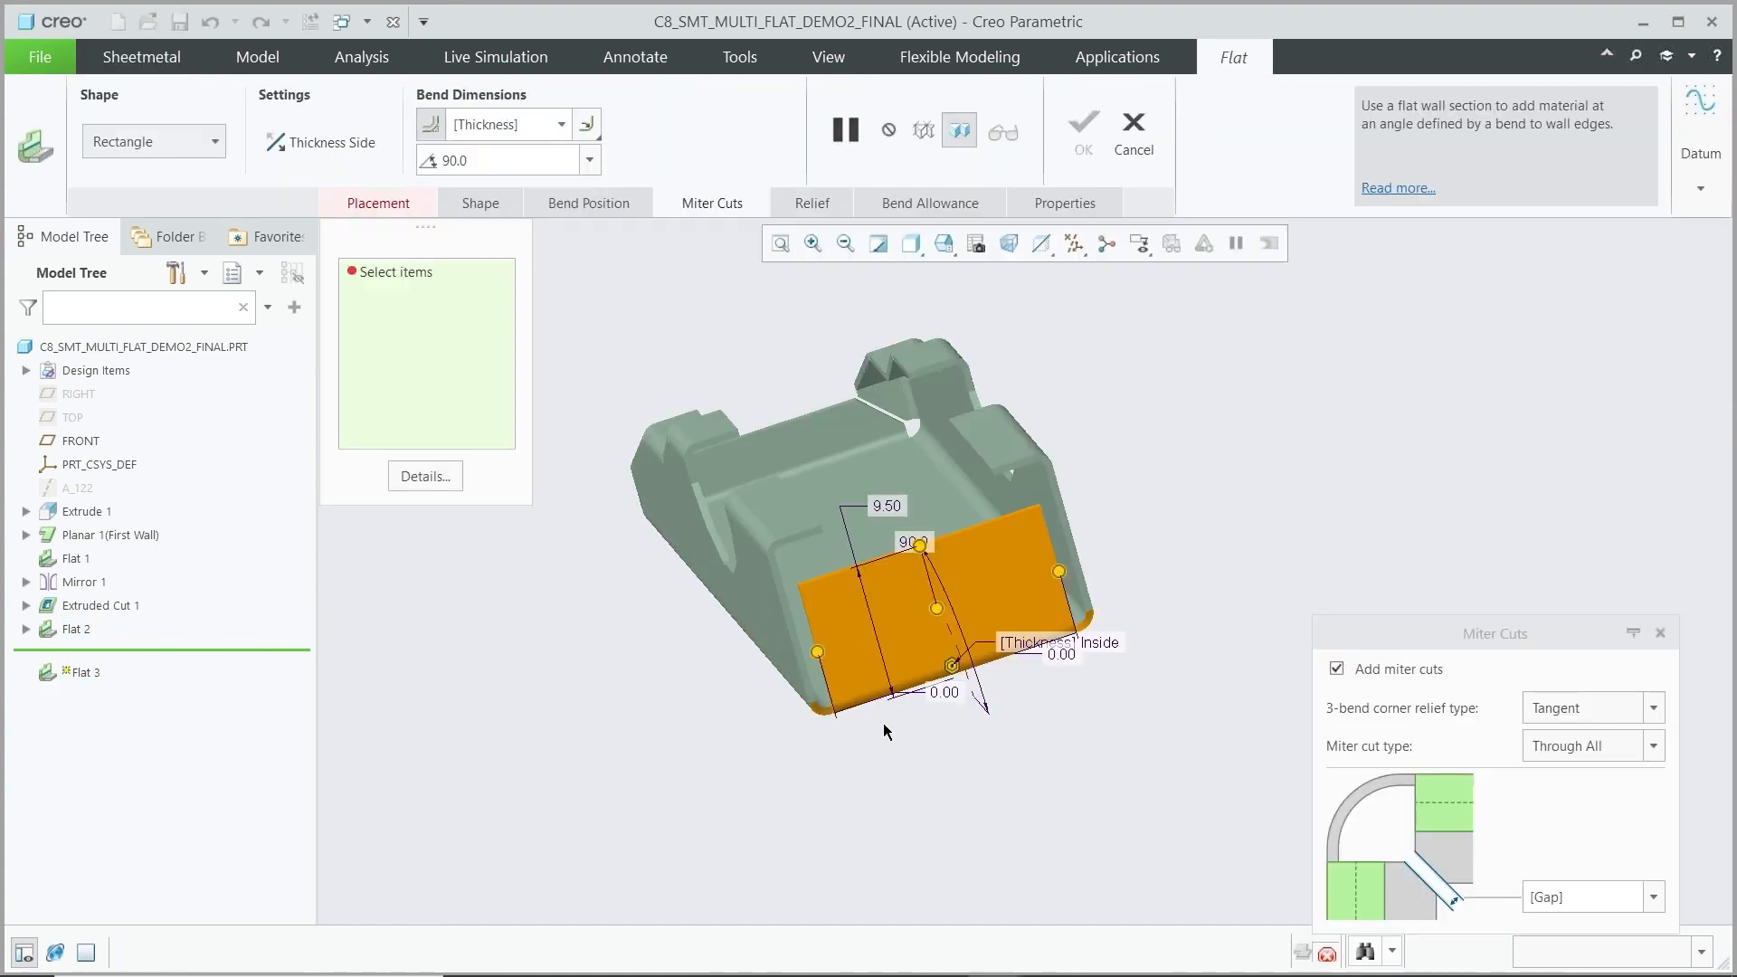
pyautogui.keyDown('ctrl'); pyautogui.click(789, 626); pyautogui.keyUp('ctrl')
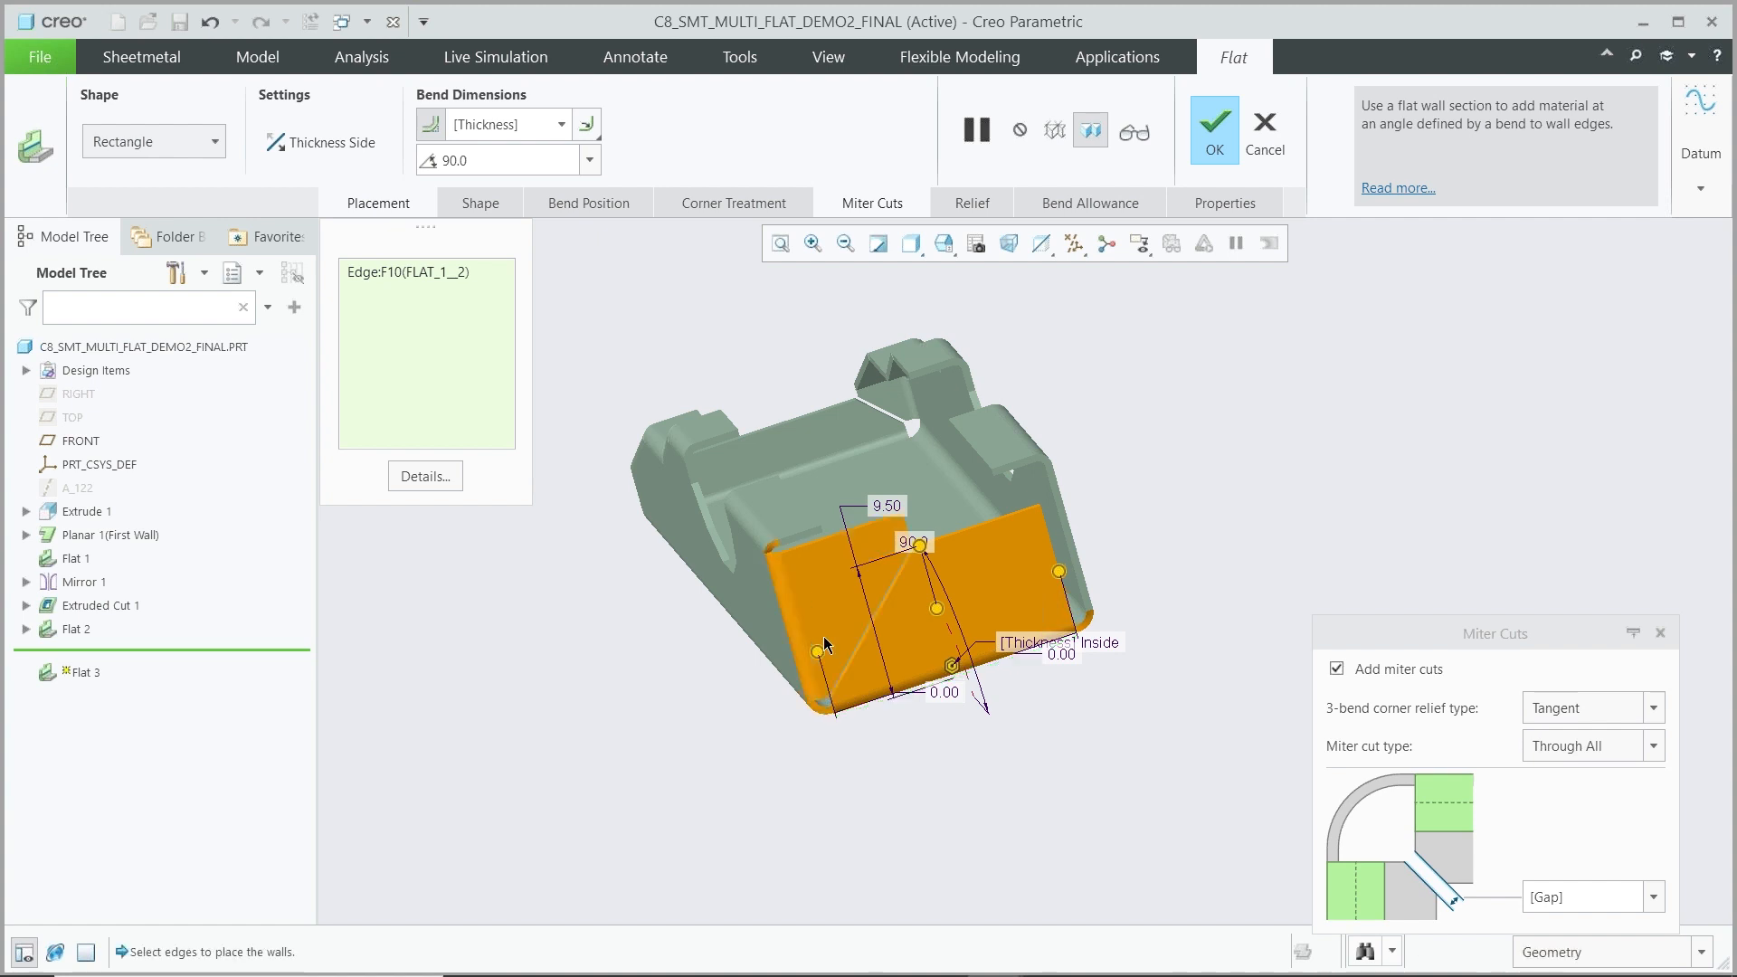
pyautogui.keyDown('ctrl'); pyautogui.click(1068, 534); pyautogui.keyUp('ctrl')
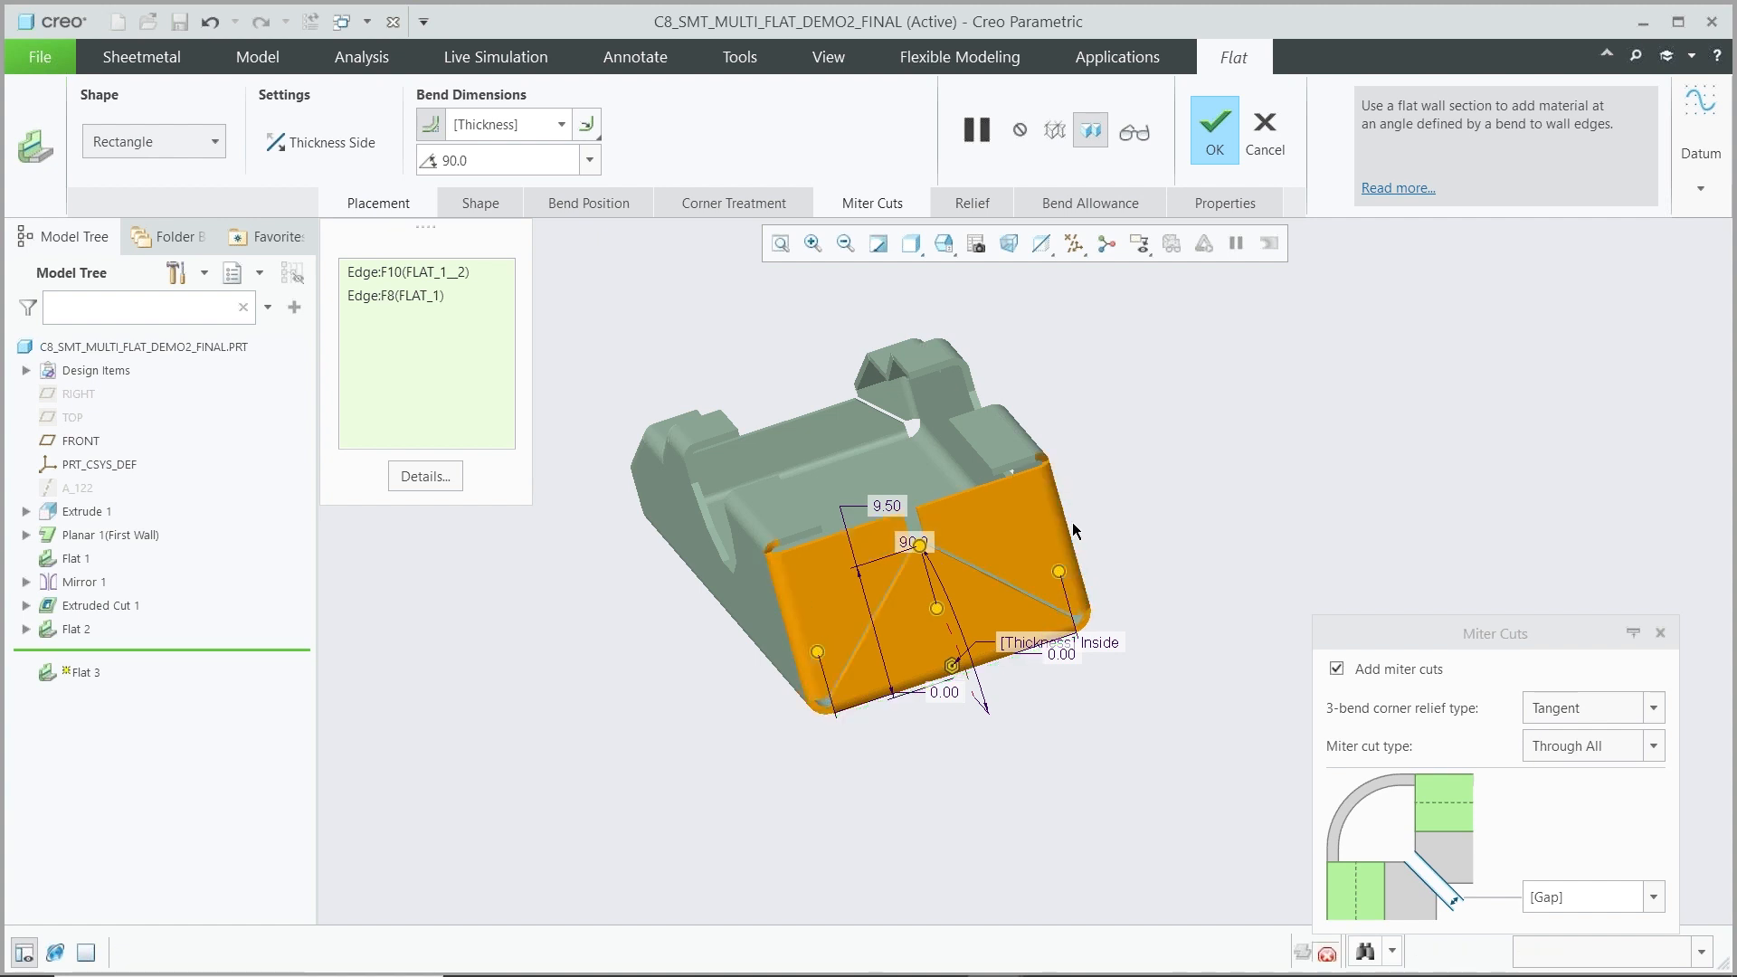
# Try the Open and then Closed 3-bend corner relief types for the Flat wall's miter cuts
pyautogui.moveTo(919, 544); pyautogui.dragTo(939, 637)
pyautogui.scroll(-3, 834, 737)
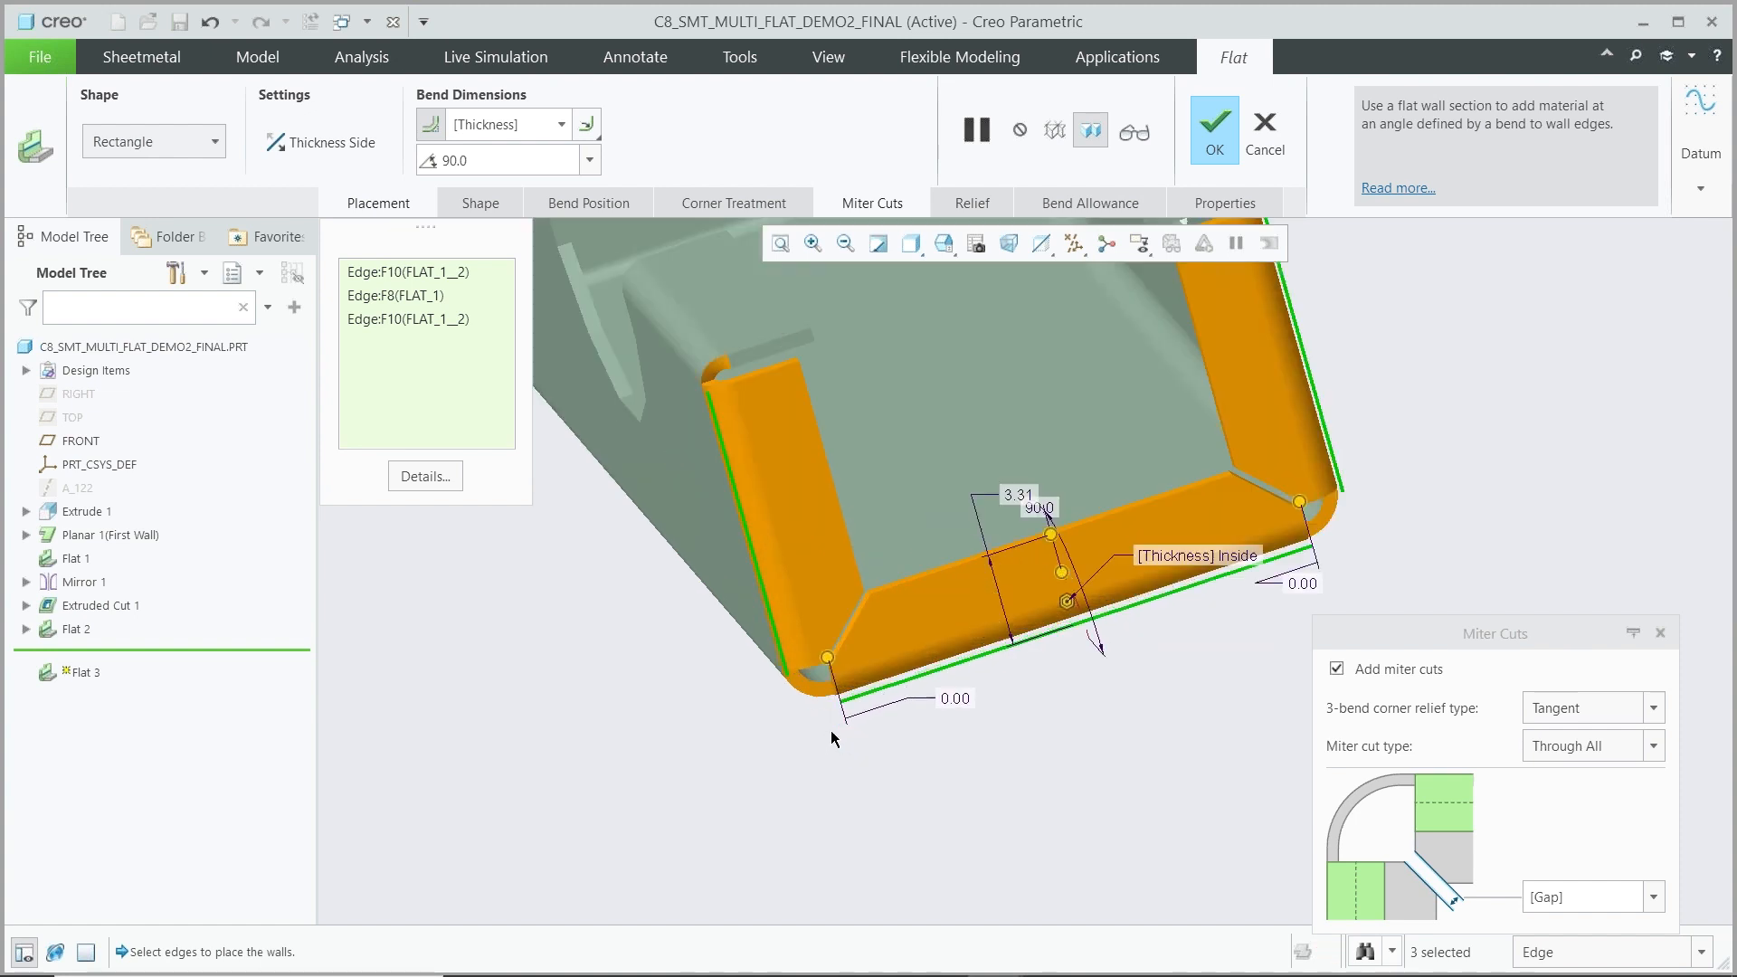
pyautogui.moveTo(834, 710)
pyautogui.mouseDown(button='middle')
pyautogui.moveTo(854, 684)
pyautogui.moveTo(849, 698)
pyautogui.mouseUp(button='middle')
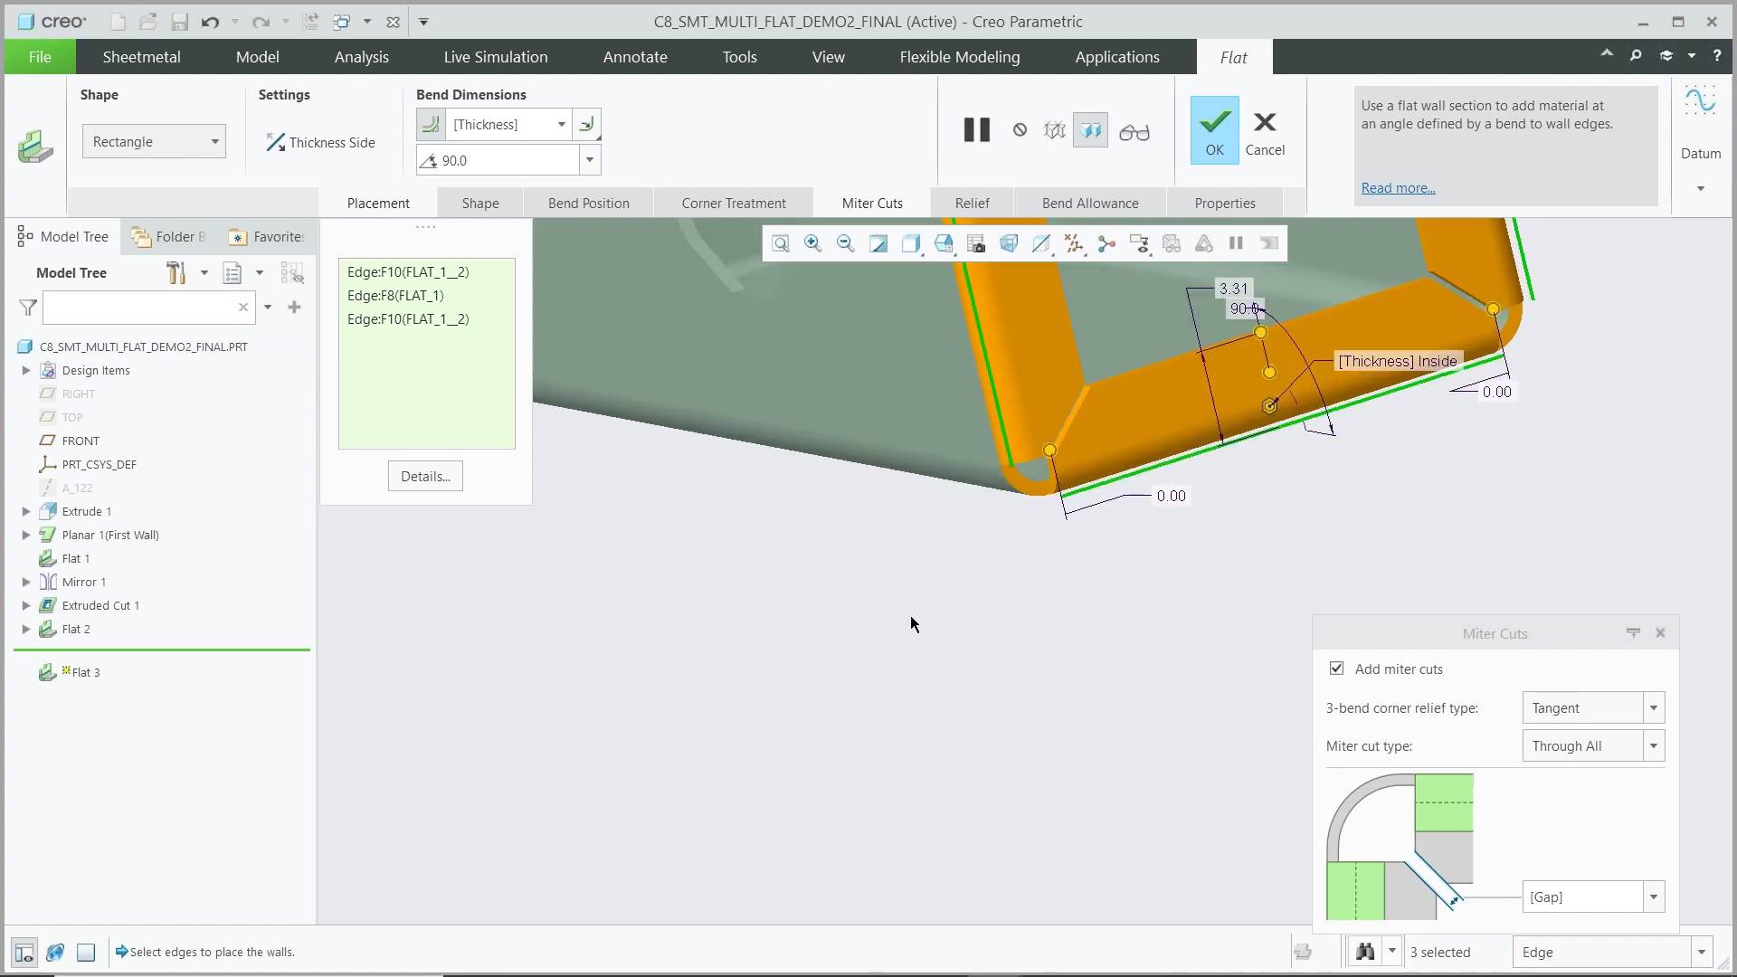
pyautogui.scroll(-2, 1070, 478)
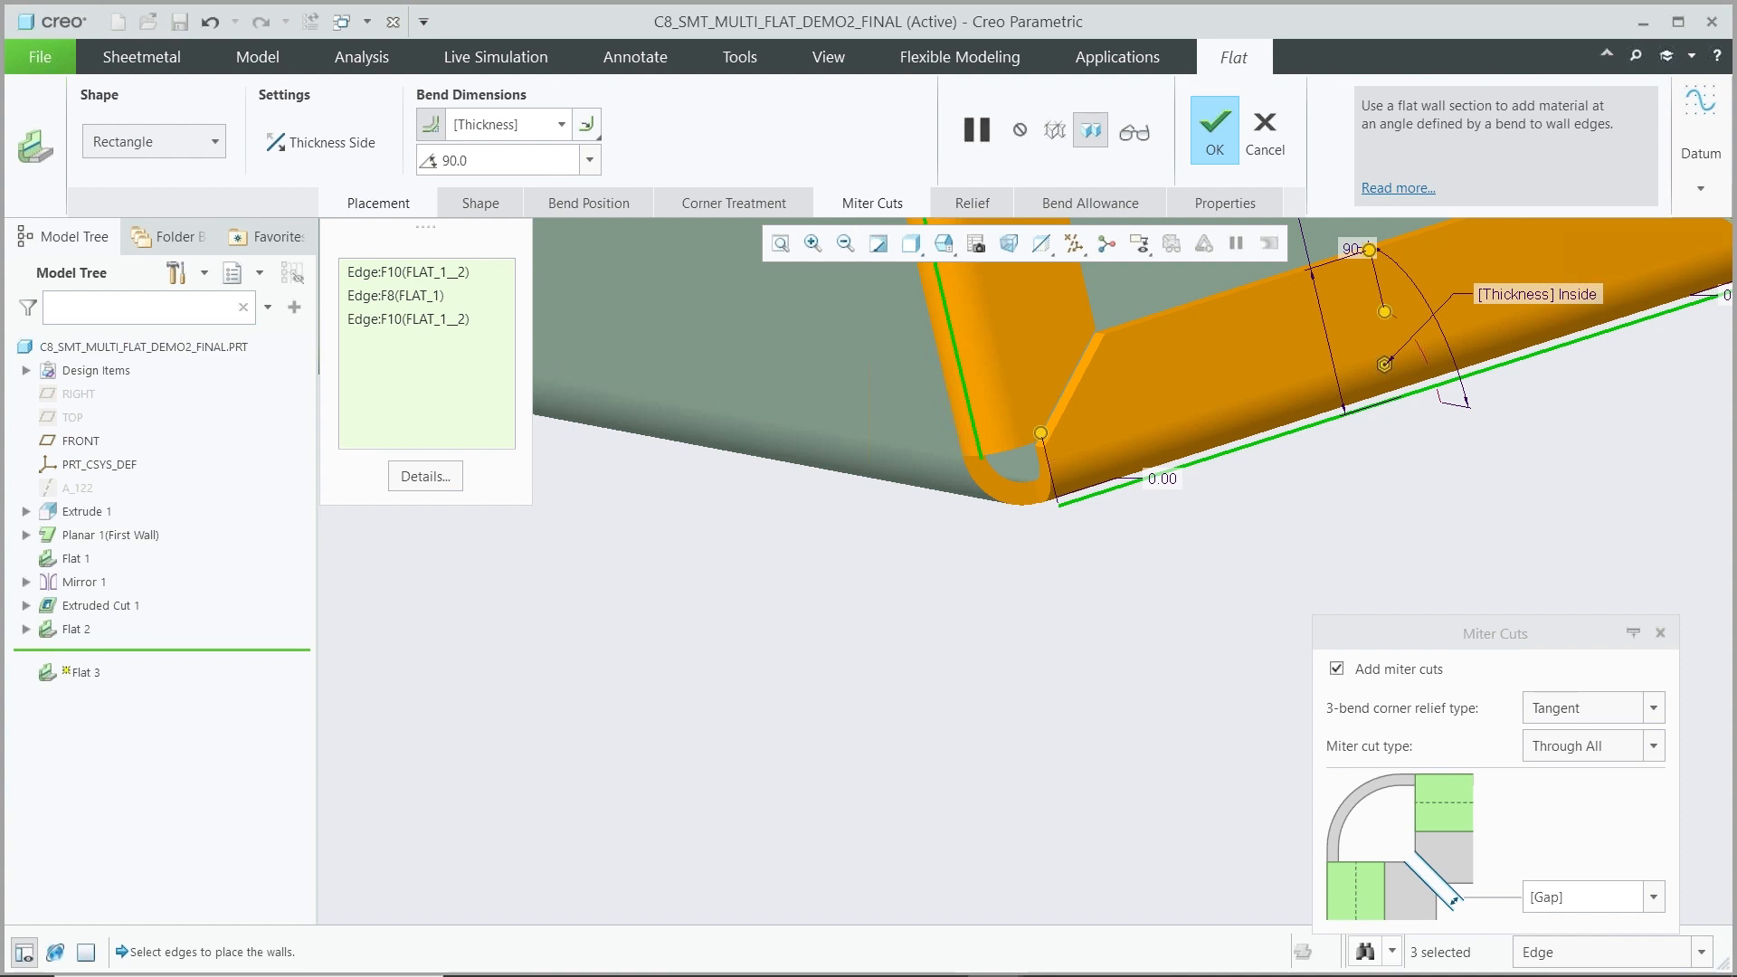
pyautogui.click(1654, 709)
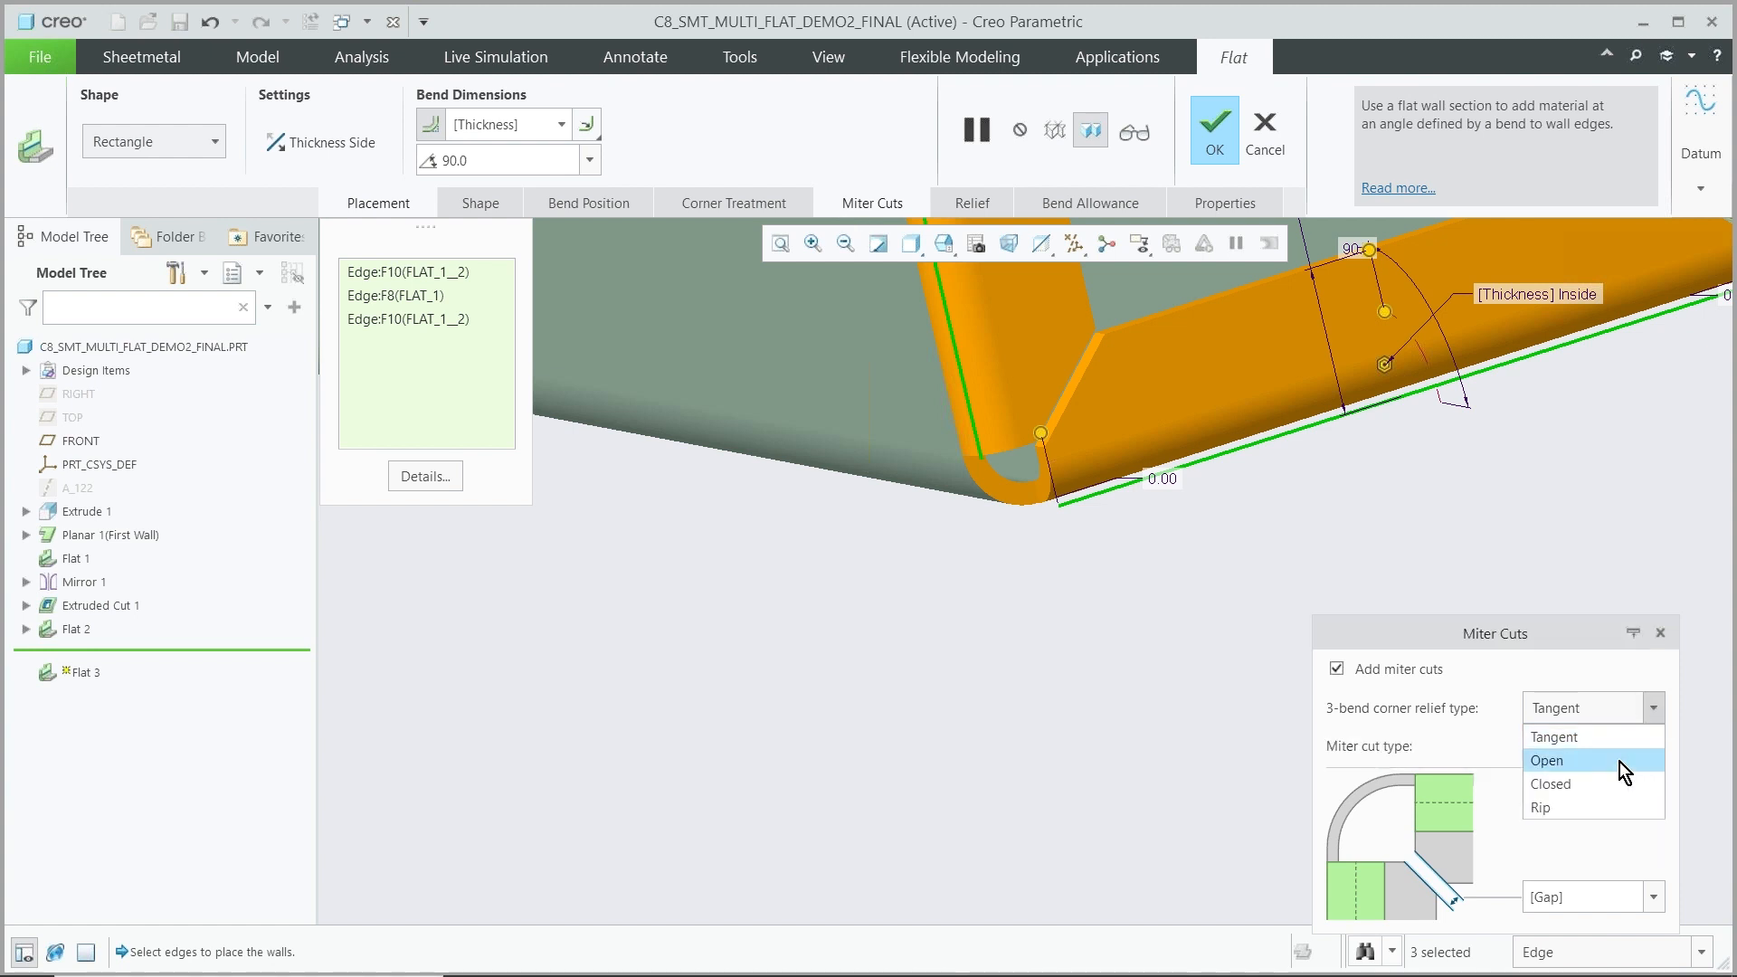
pyautogui.click(1620, 761)
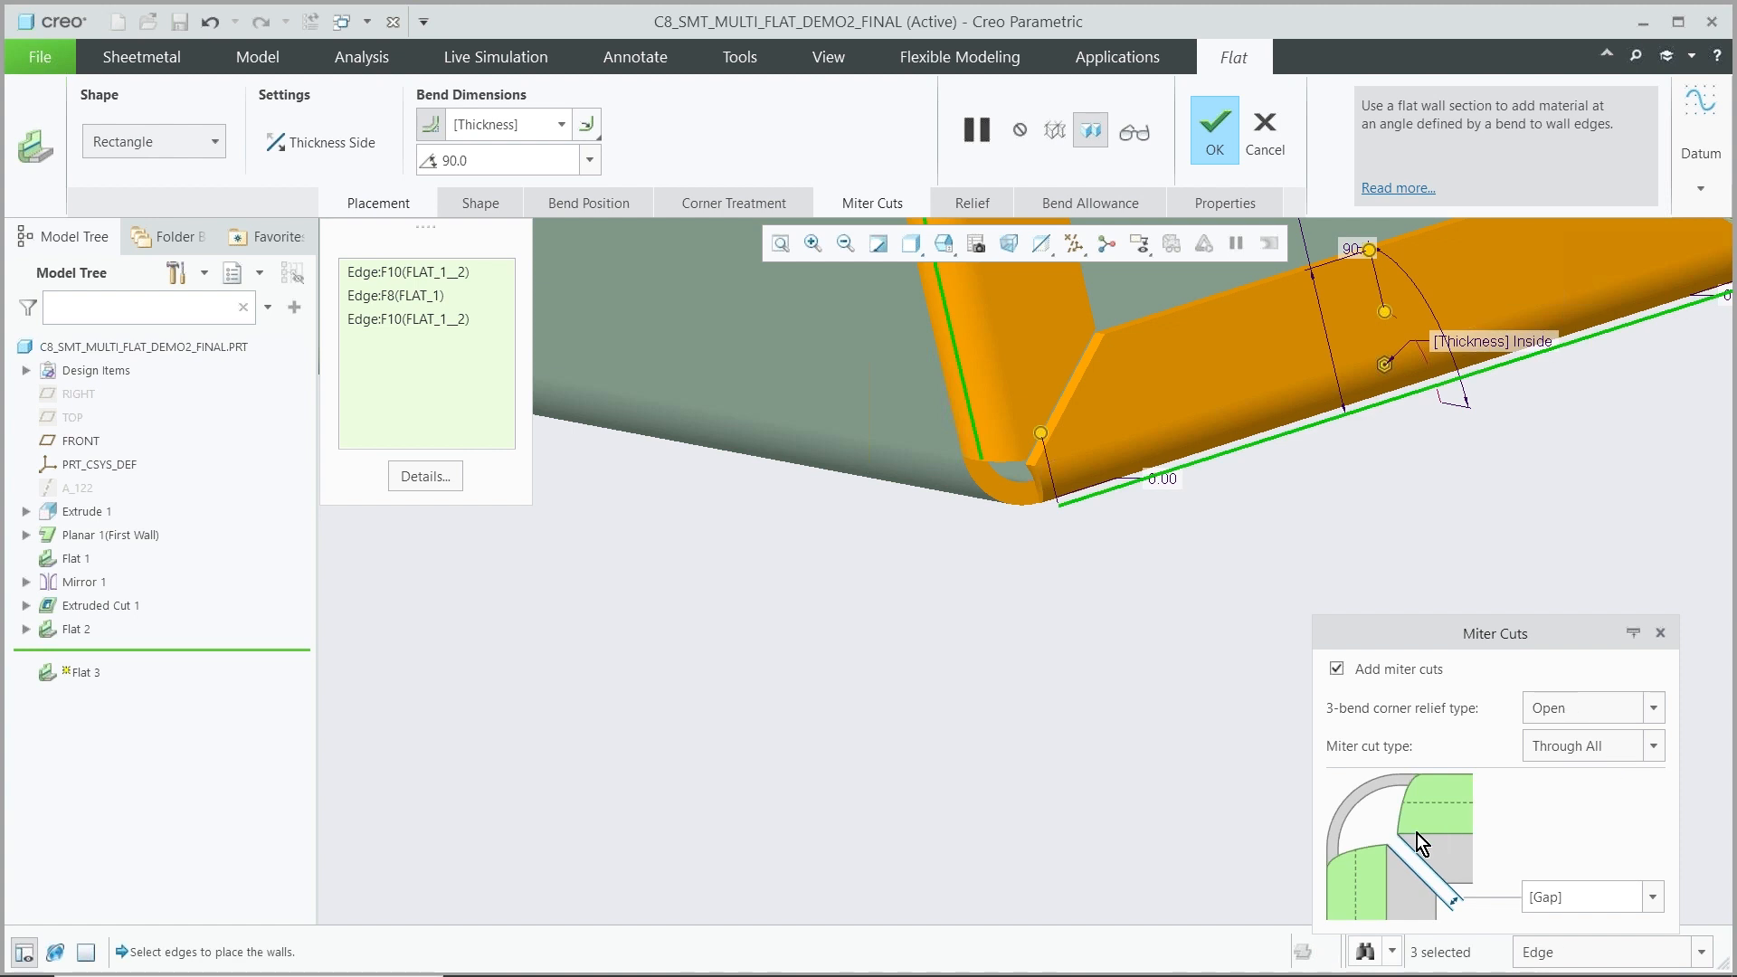
pyautogui.click(1653, 718)
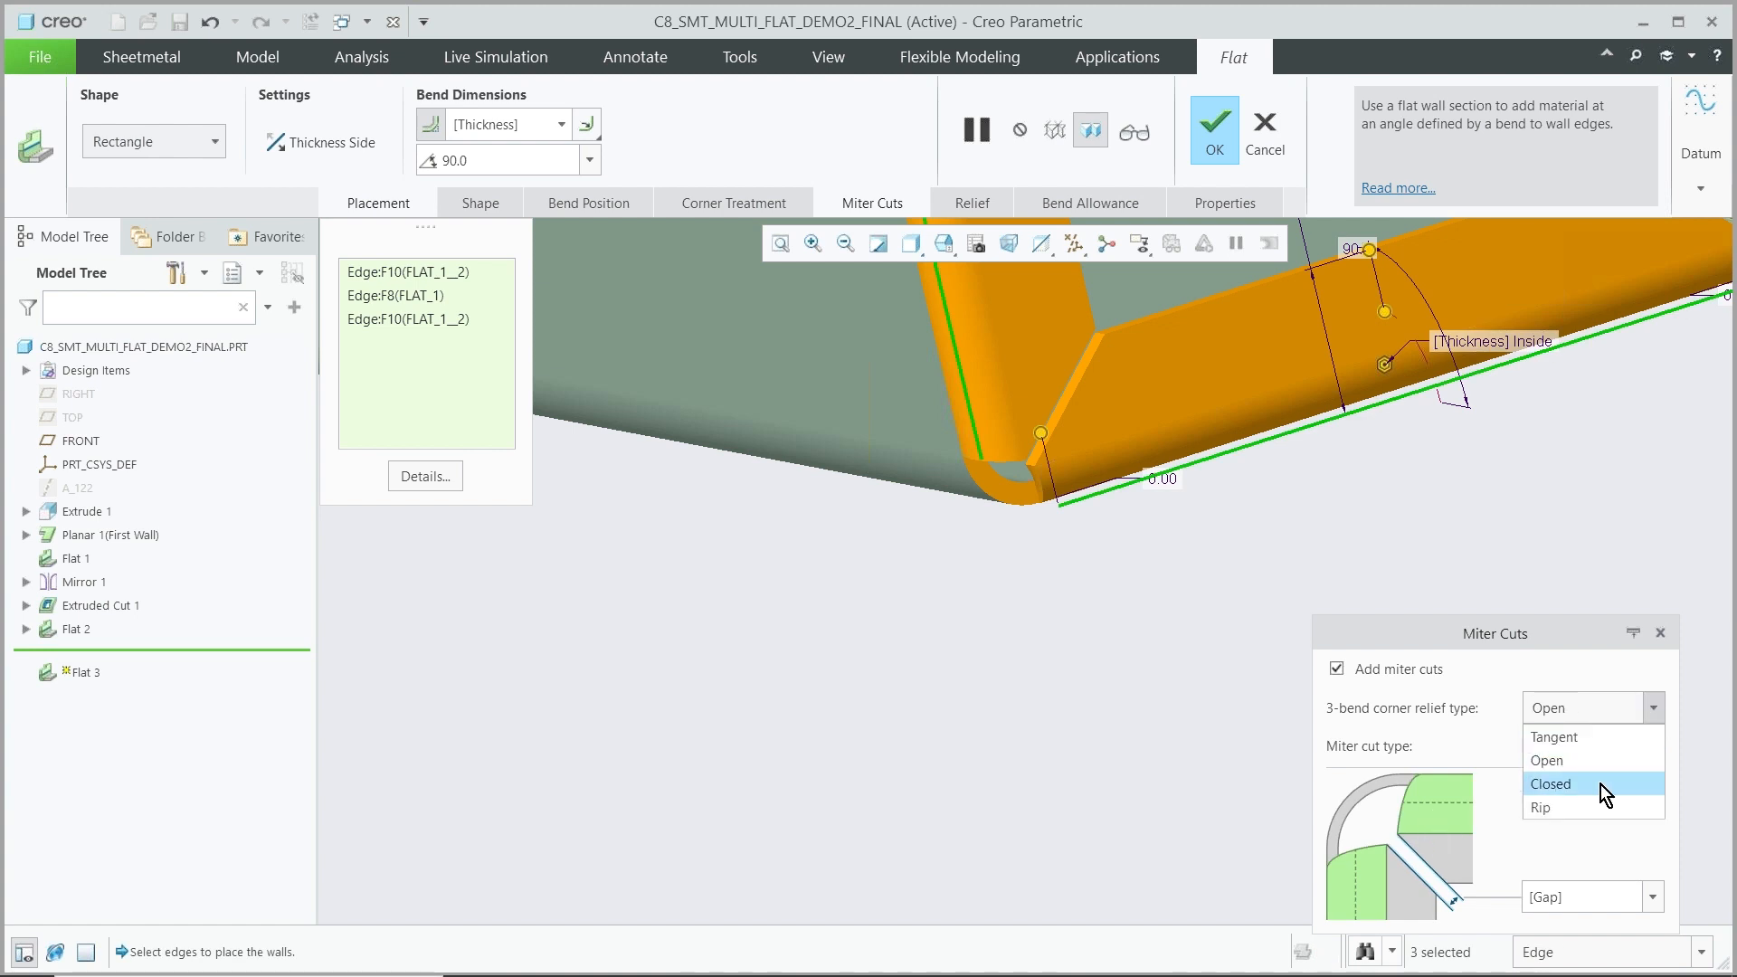
pyautogui.click(1599, 786)
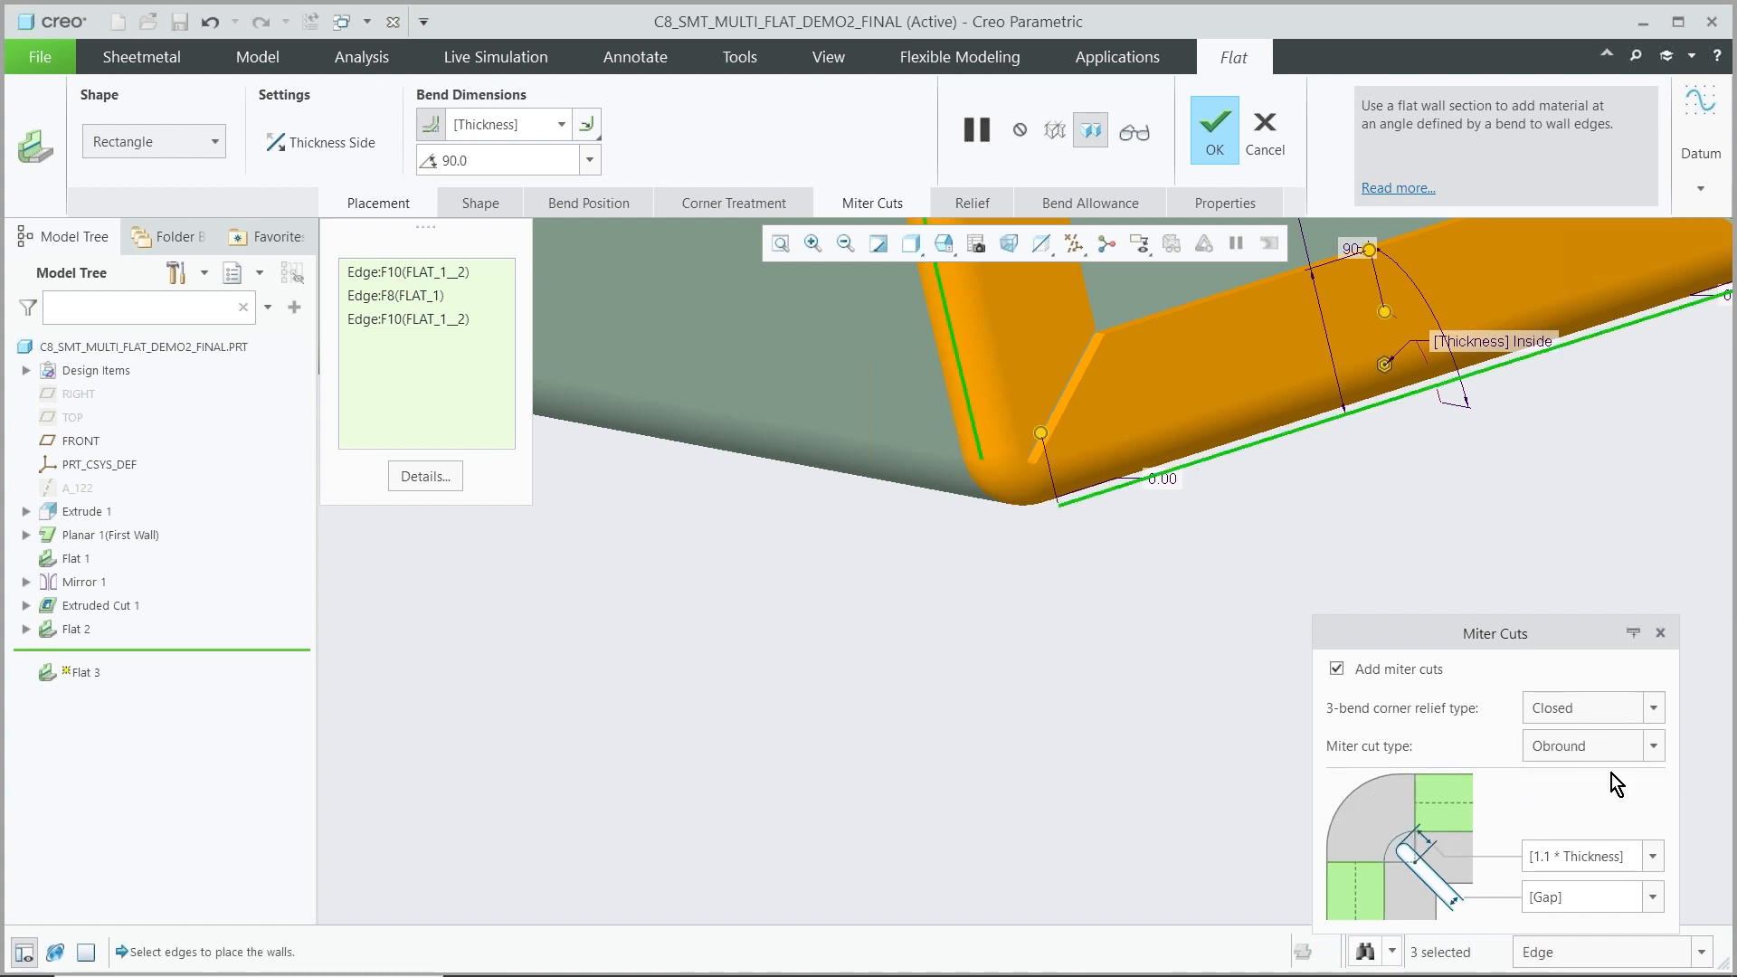
# Set the 3-bend corner relief type to Rip and complete the Flat wall
pyautogui.click(1654, 708)
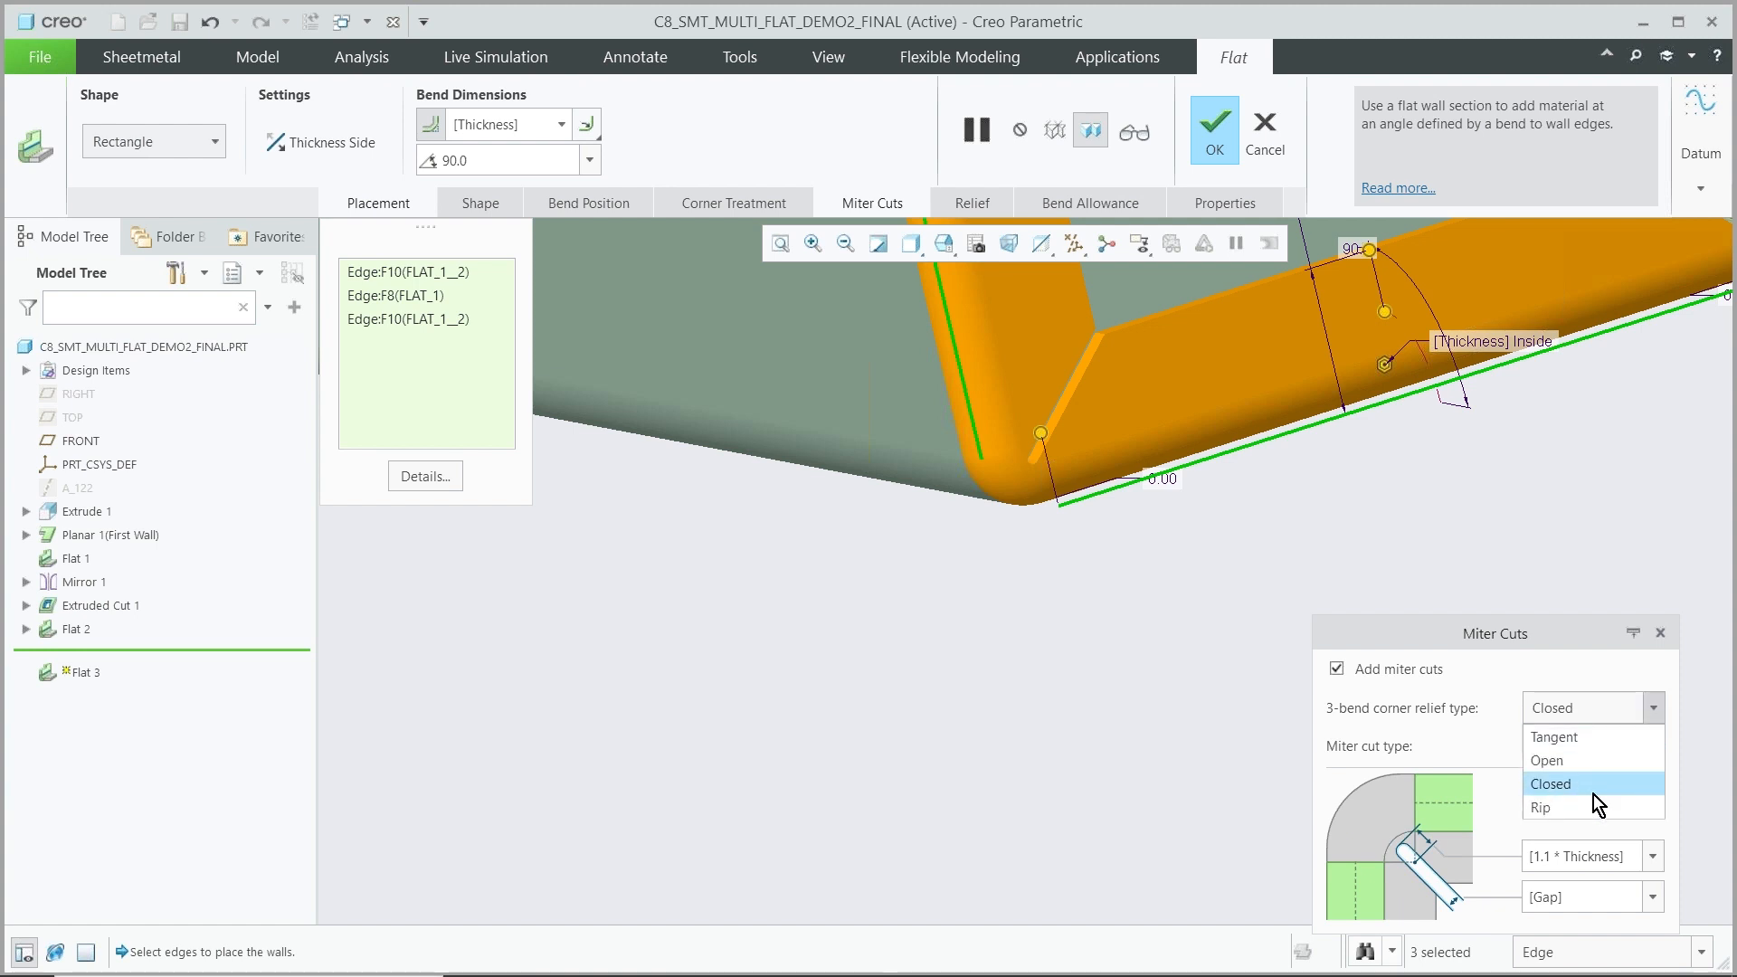
pyautogui.click(1590, 805)
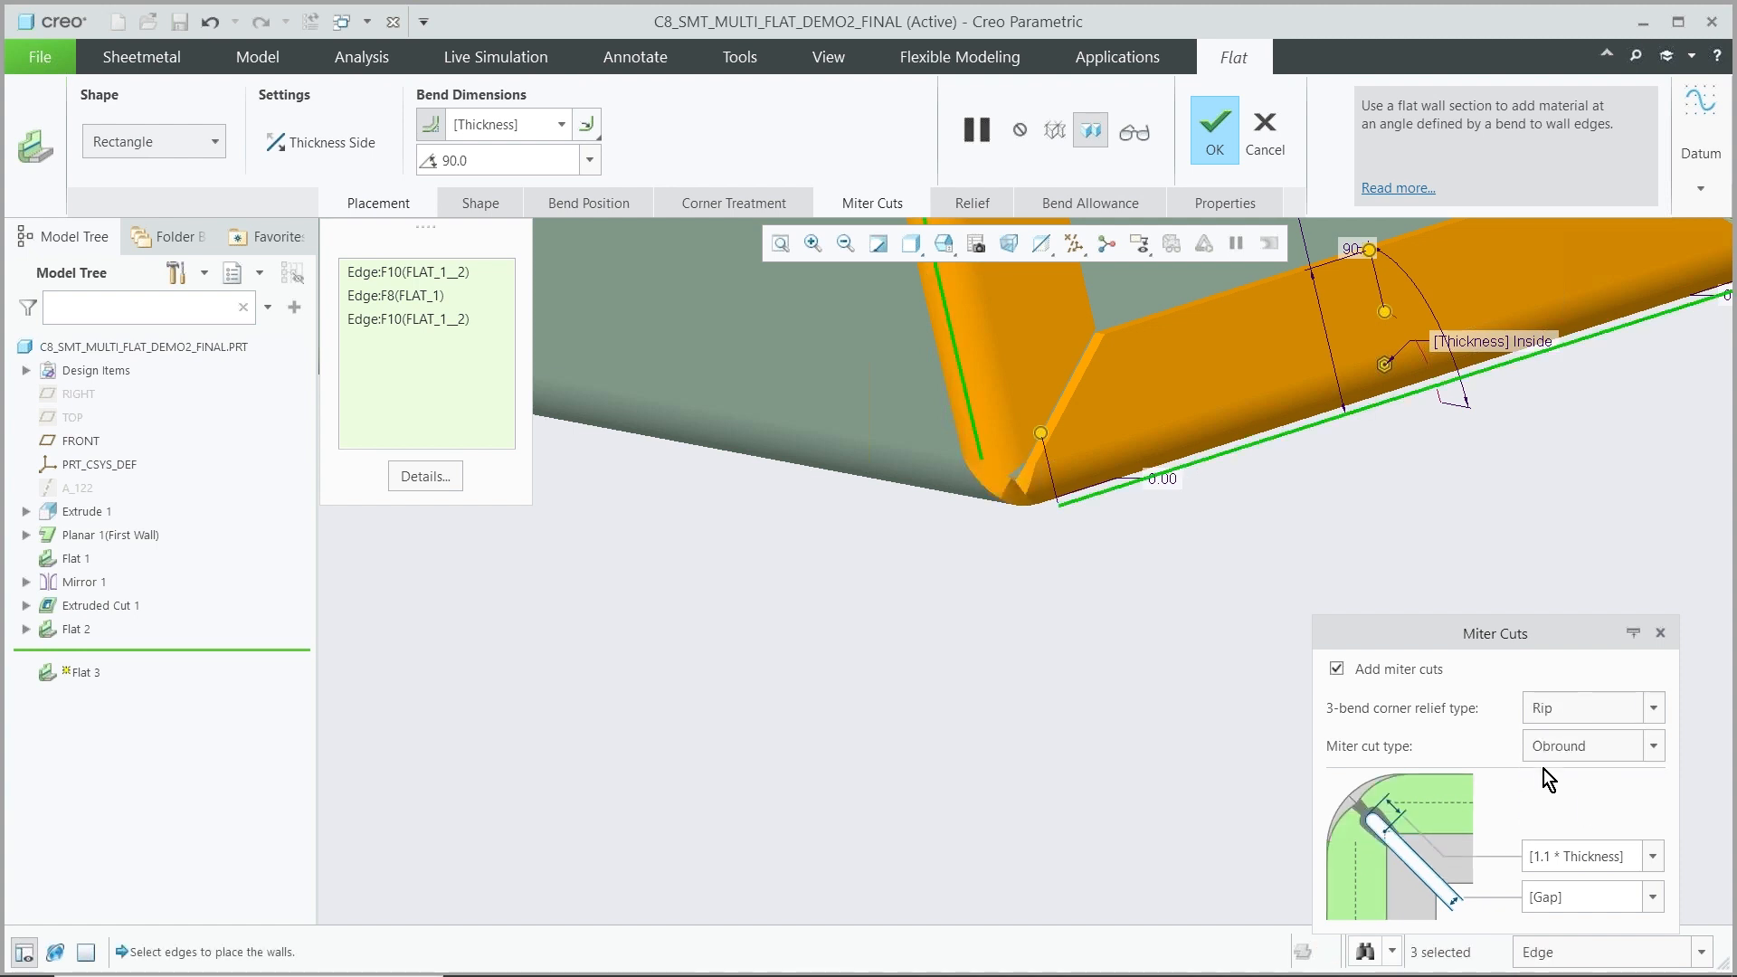
pyautogui.click(1230, 143)
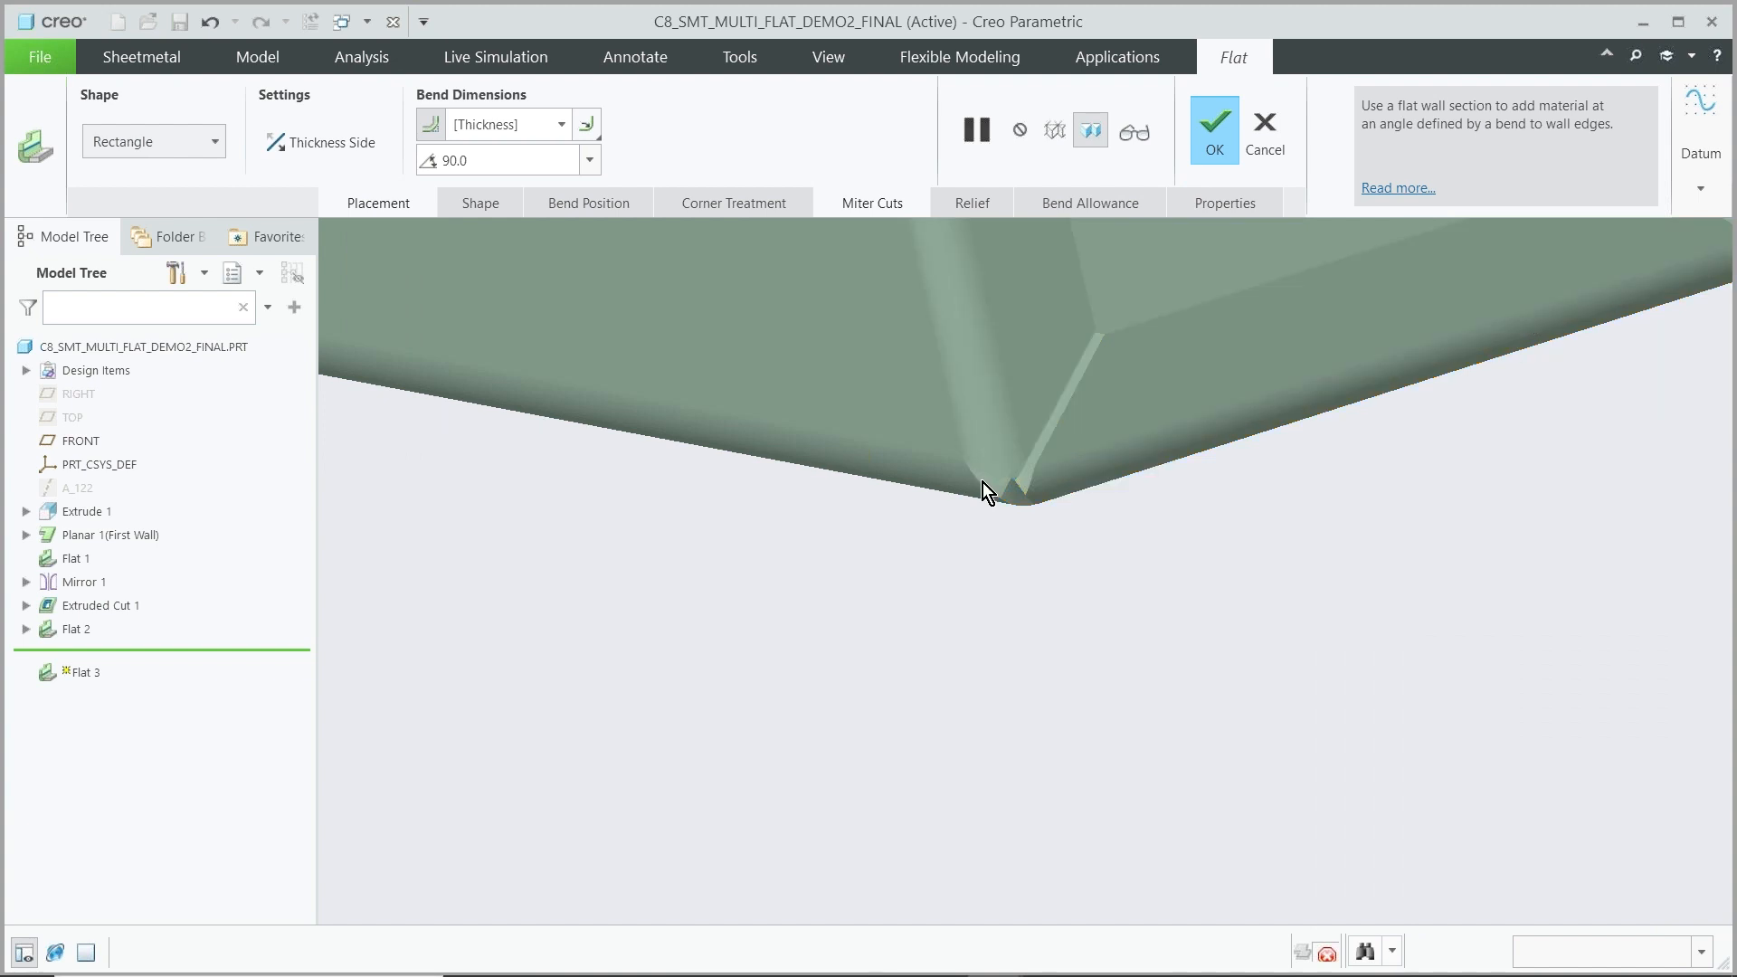
pyautogui.scroll(5, 874, 688)
pyautogui.moveTo(920, 698)
pyautogui.mouseDown(button='middle')
pyautogui.moveTo(961, 690)
pyautogui.moveTo(905, 706)
pyautogui.moveTo(915, 733)
pyautogui.mouseUp(button='middle')
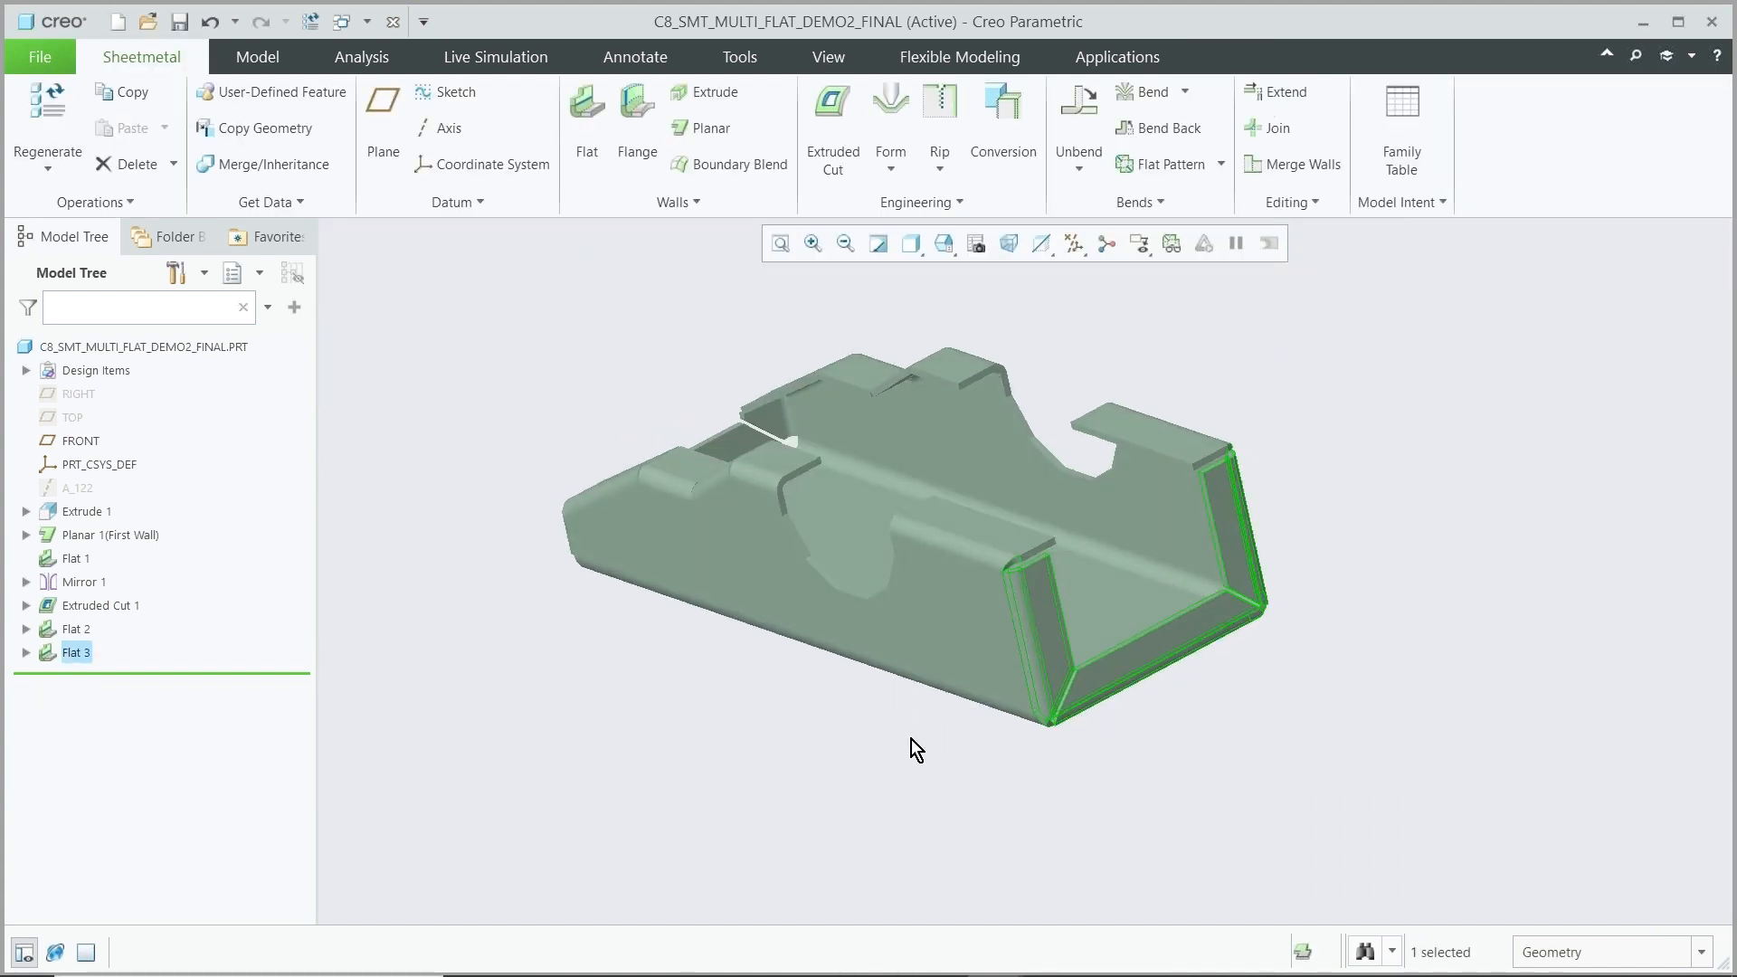
pyautogui.click(912, 738)
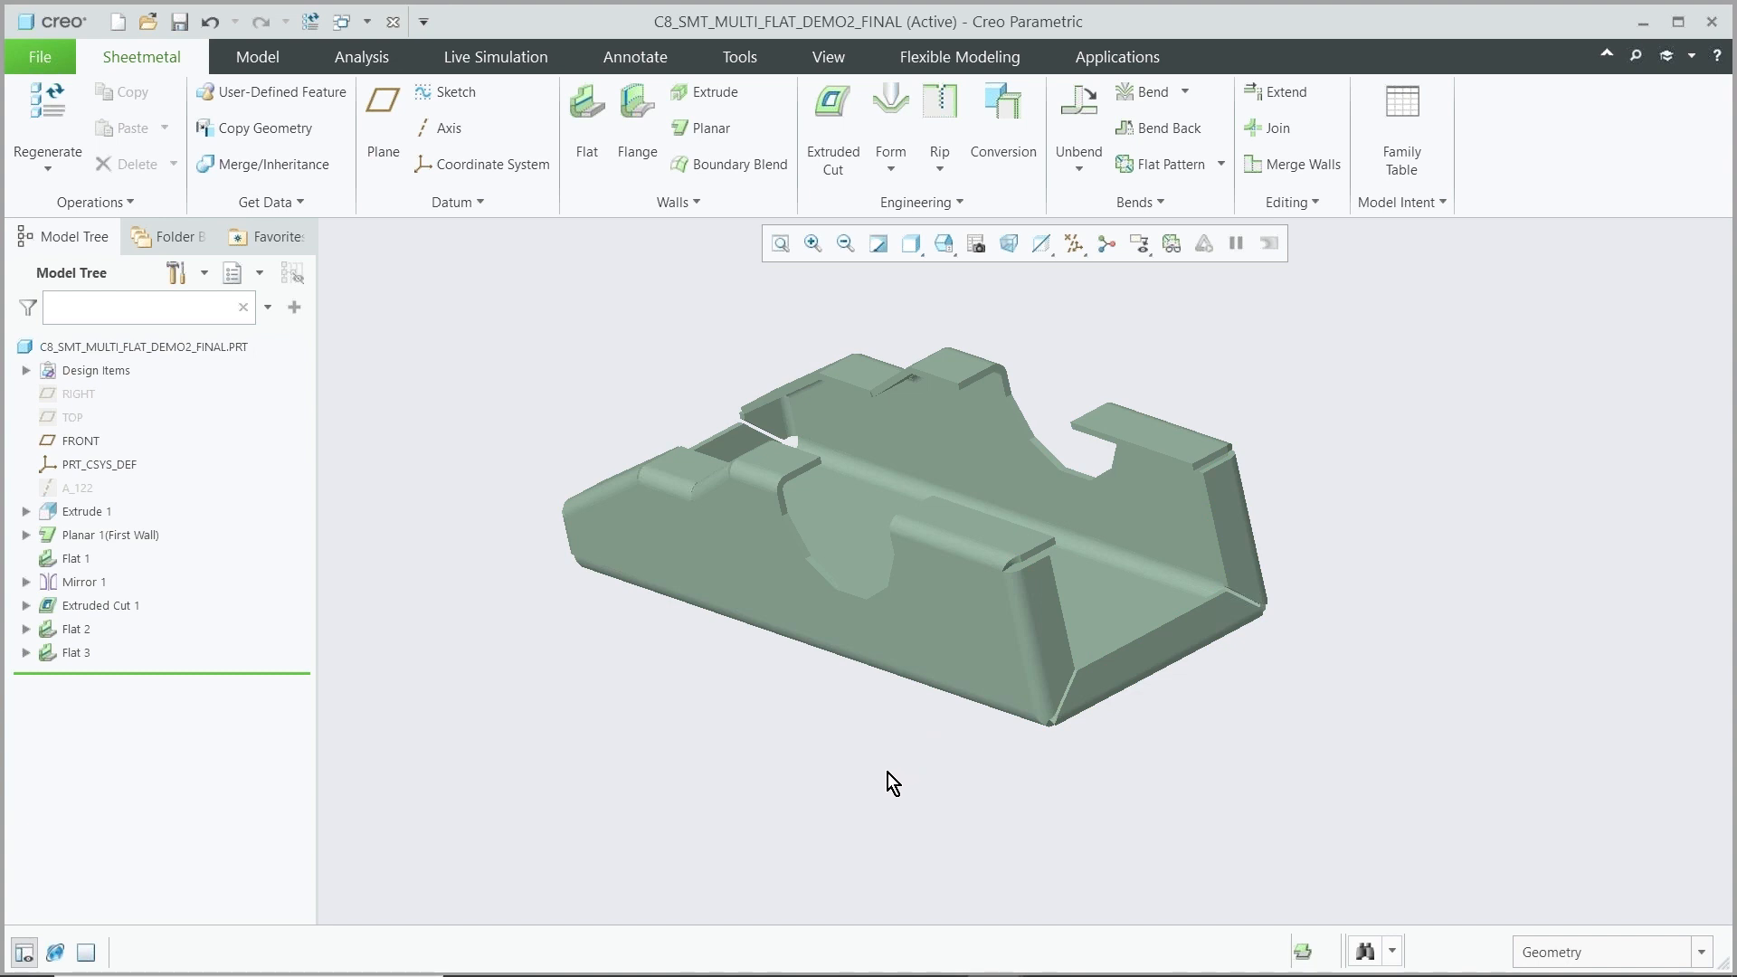
pyautogui.moveTo(680, 974)
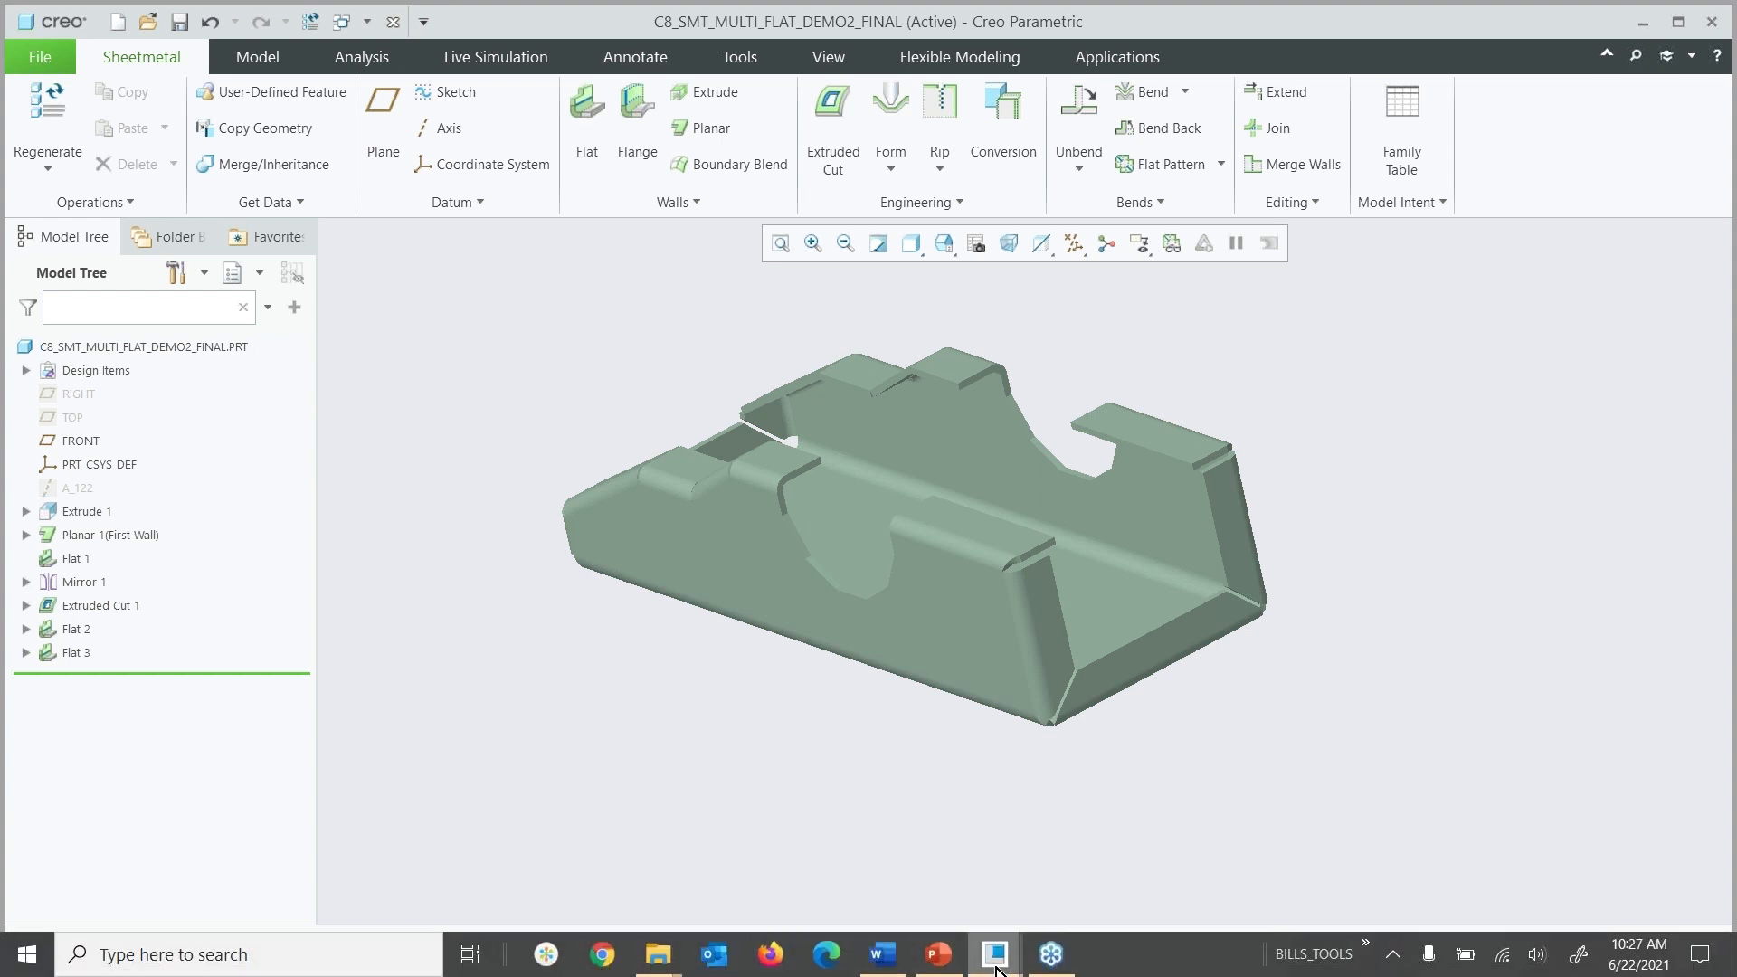
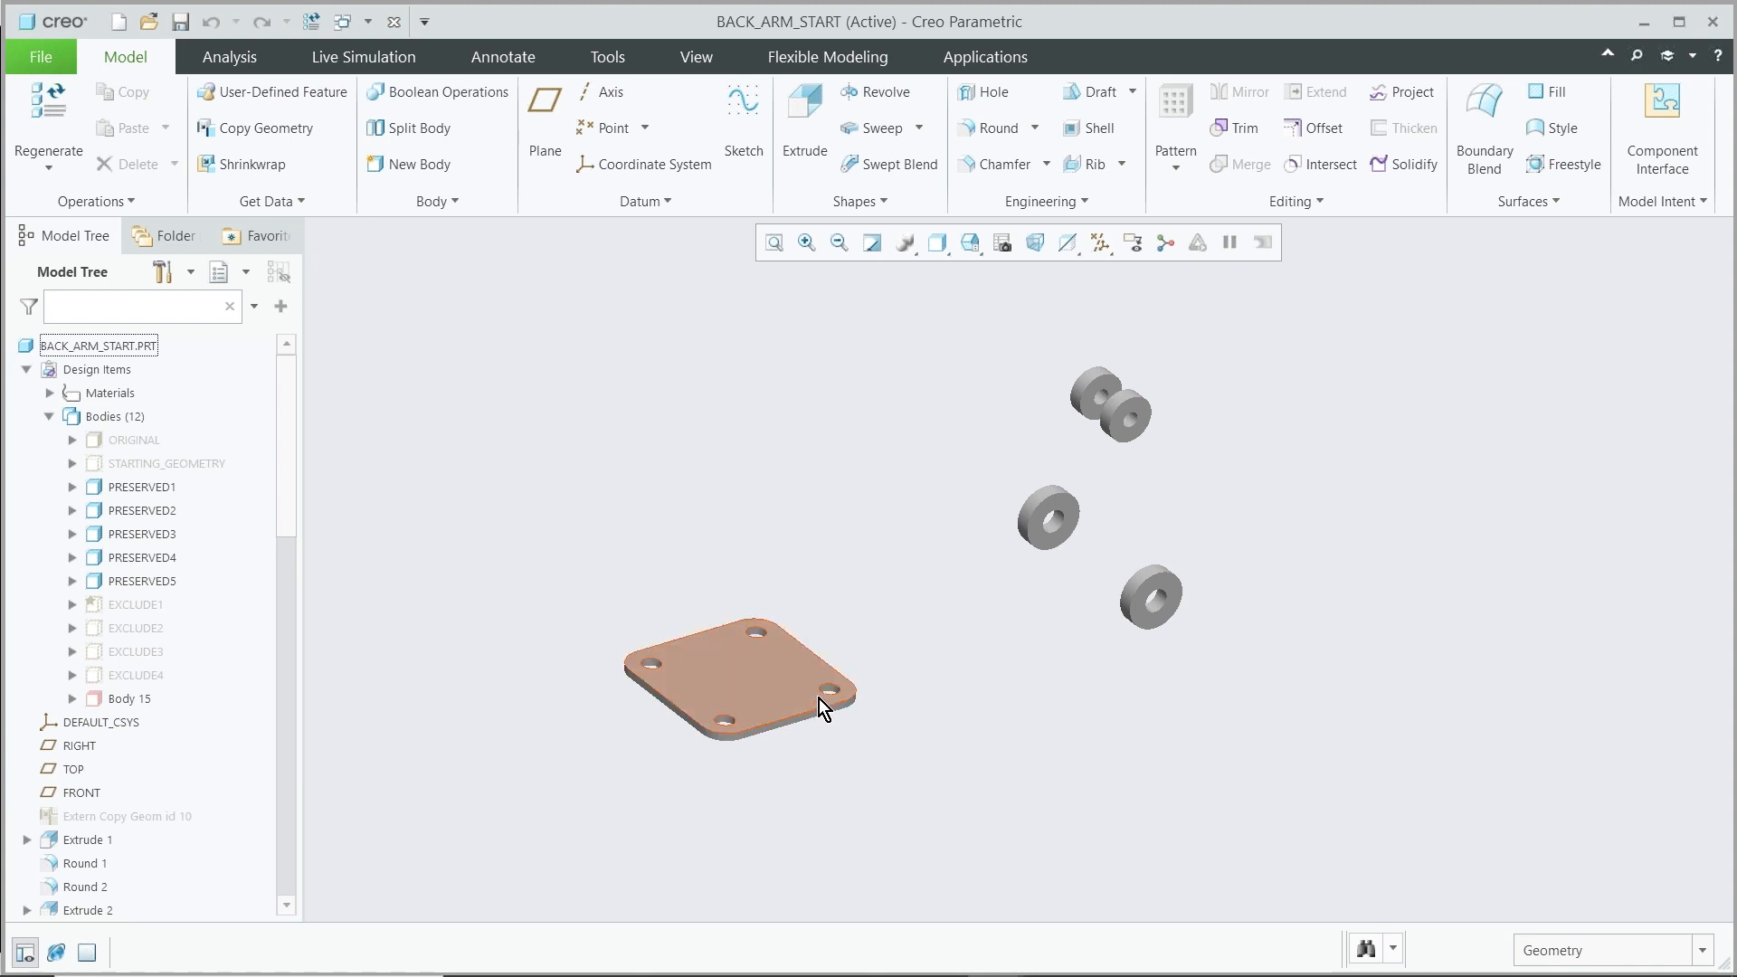
# Open the Generative Design application for the part
pyautogui.moveTo(1147, 610); pyautogui.dragTo(1069, 633, button='middle')
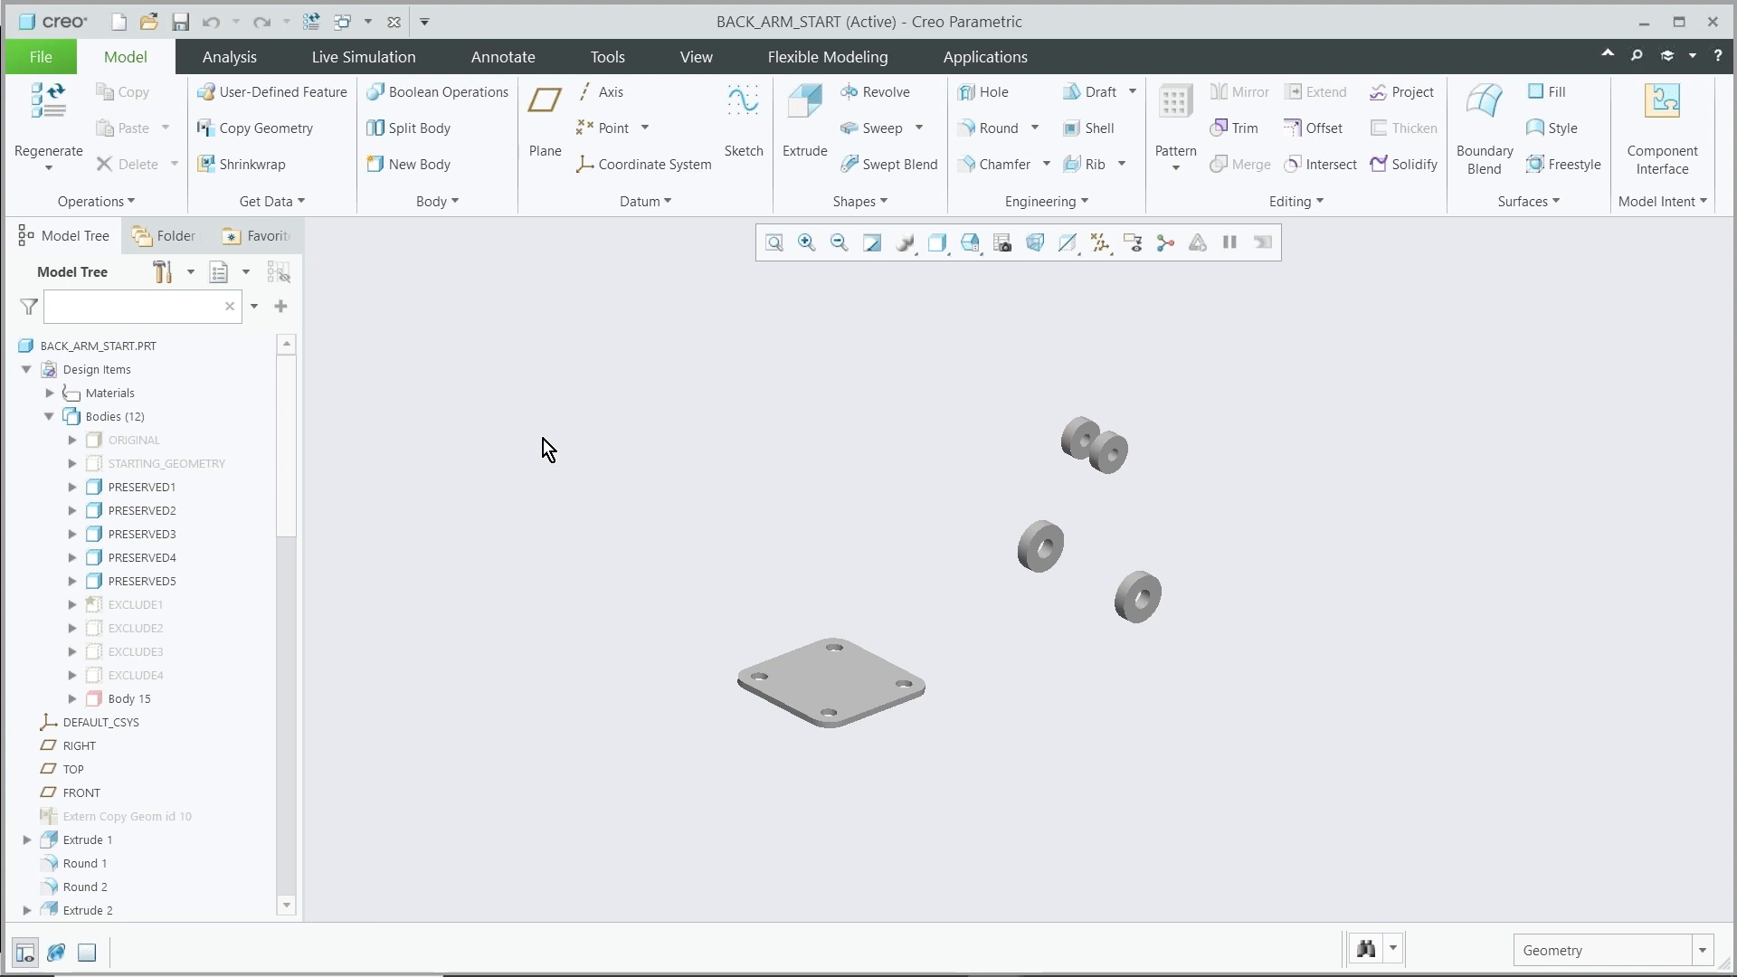
pyautogui.click(958, 57)
pyautogui.click(174, 139)
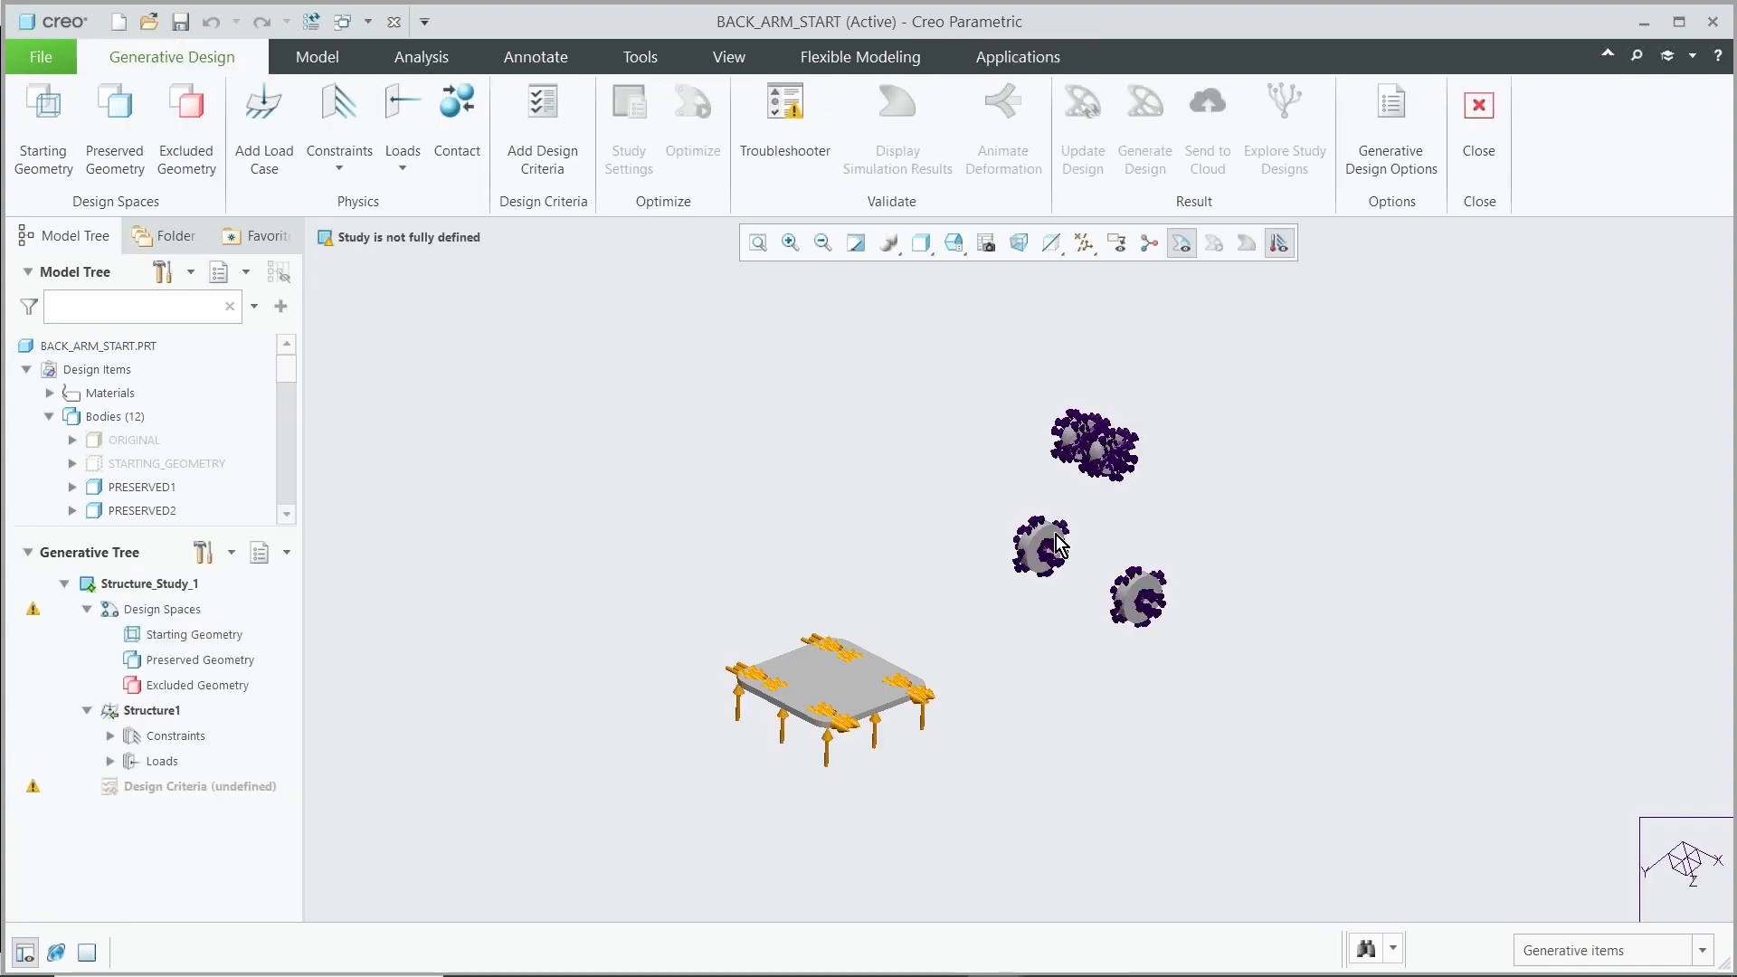
# Inspect the study's constraints and loads on the plate and the cylindrical bosses from several angles
pyautogui.scroll(-1, 1167, 577)
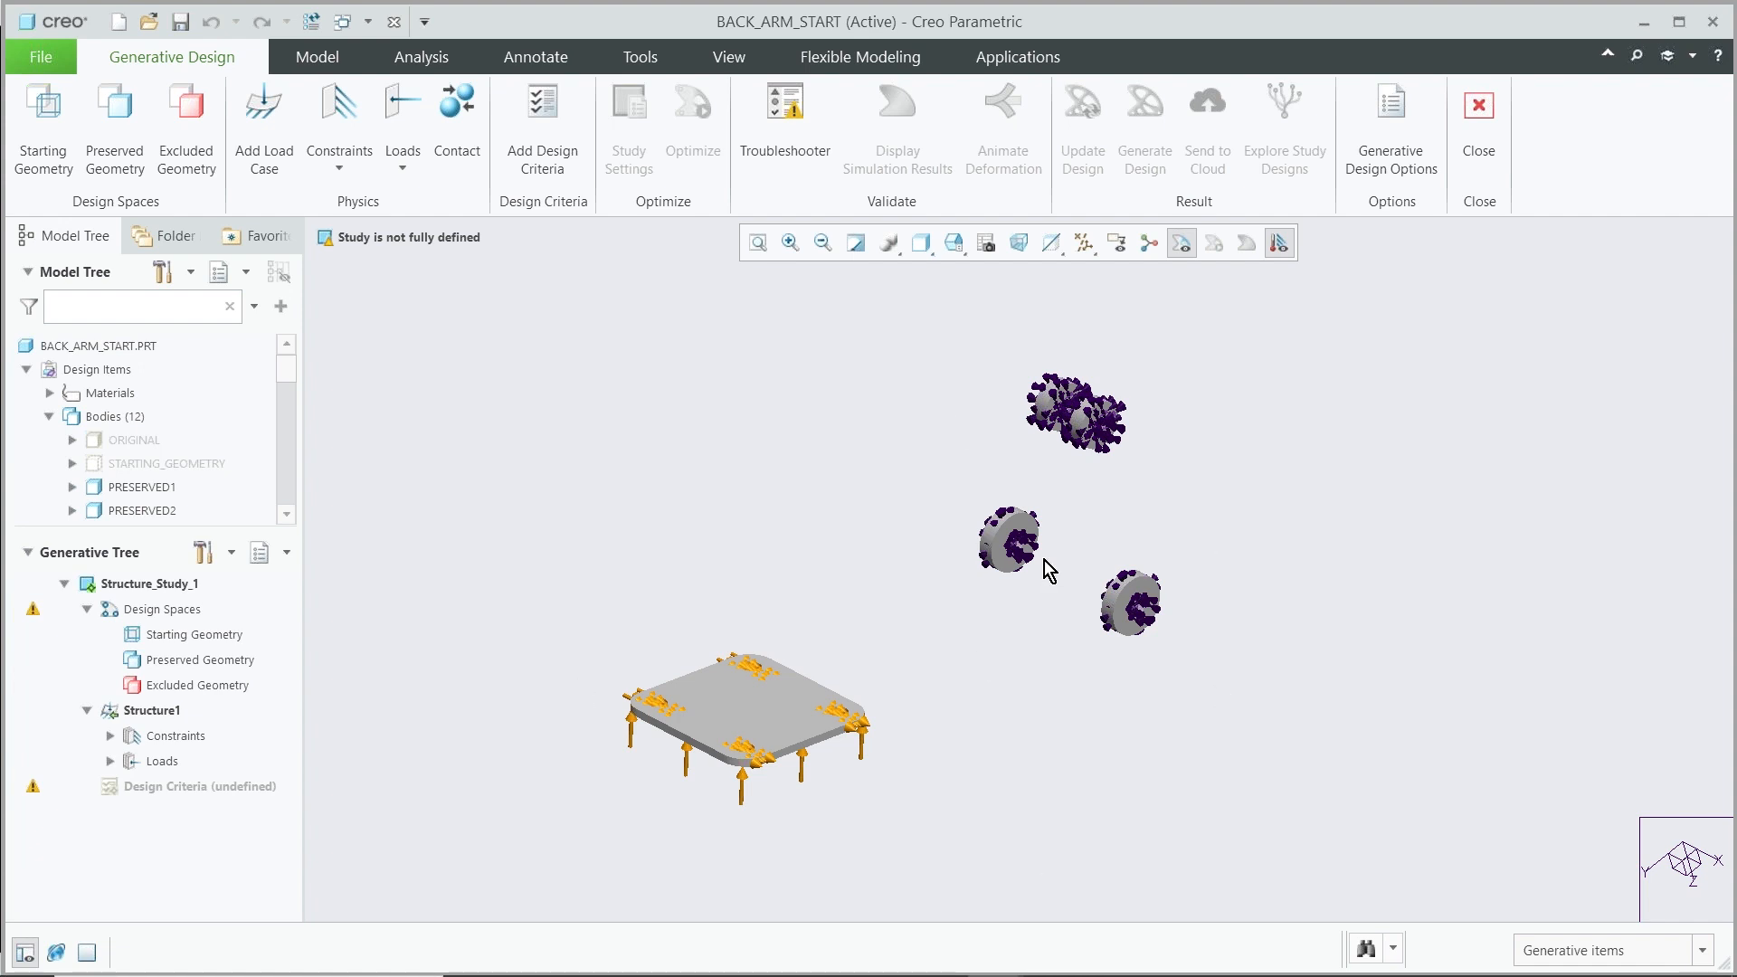
pyautogui.moveTo(943, 656)
pyautogui.mouseDown(button='middle')
pyautogui.moveTo(912, 661)
pyautogui.moveTo(942, 620)
pyautogui.mouseUp(button='middle')
pyautogui.scroll(-4, 1037, 506)
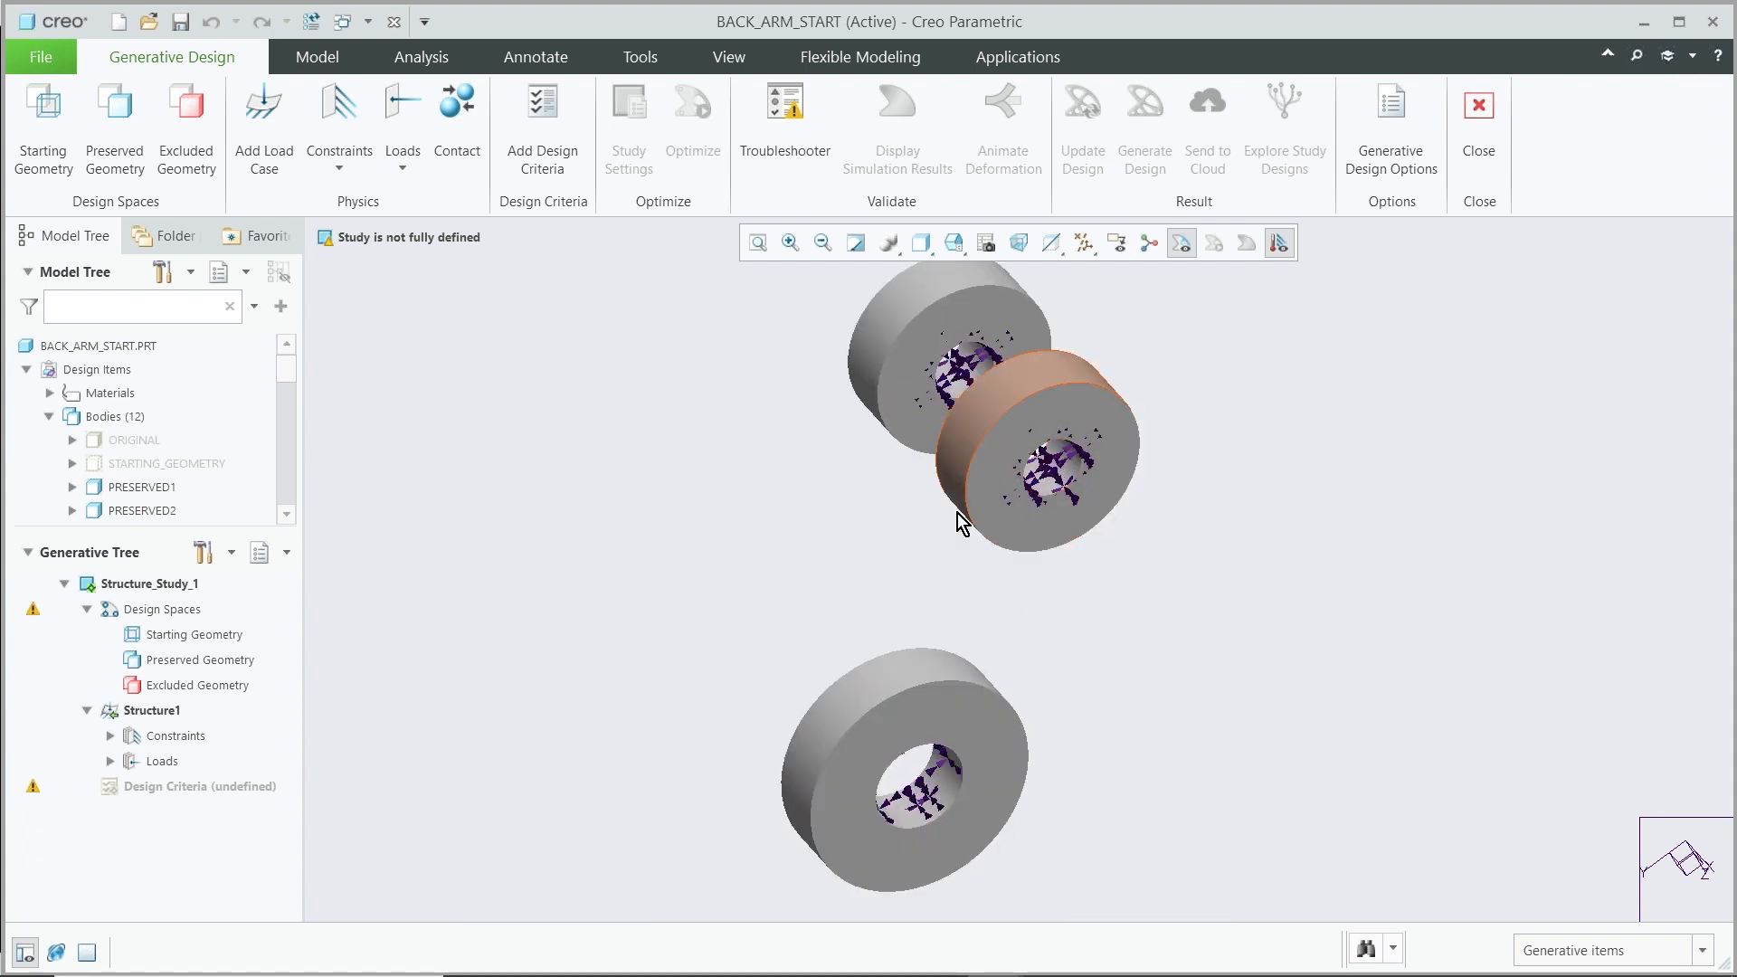
pyautogui.scroll(2, 959, 524)
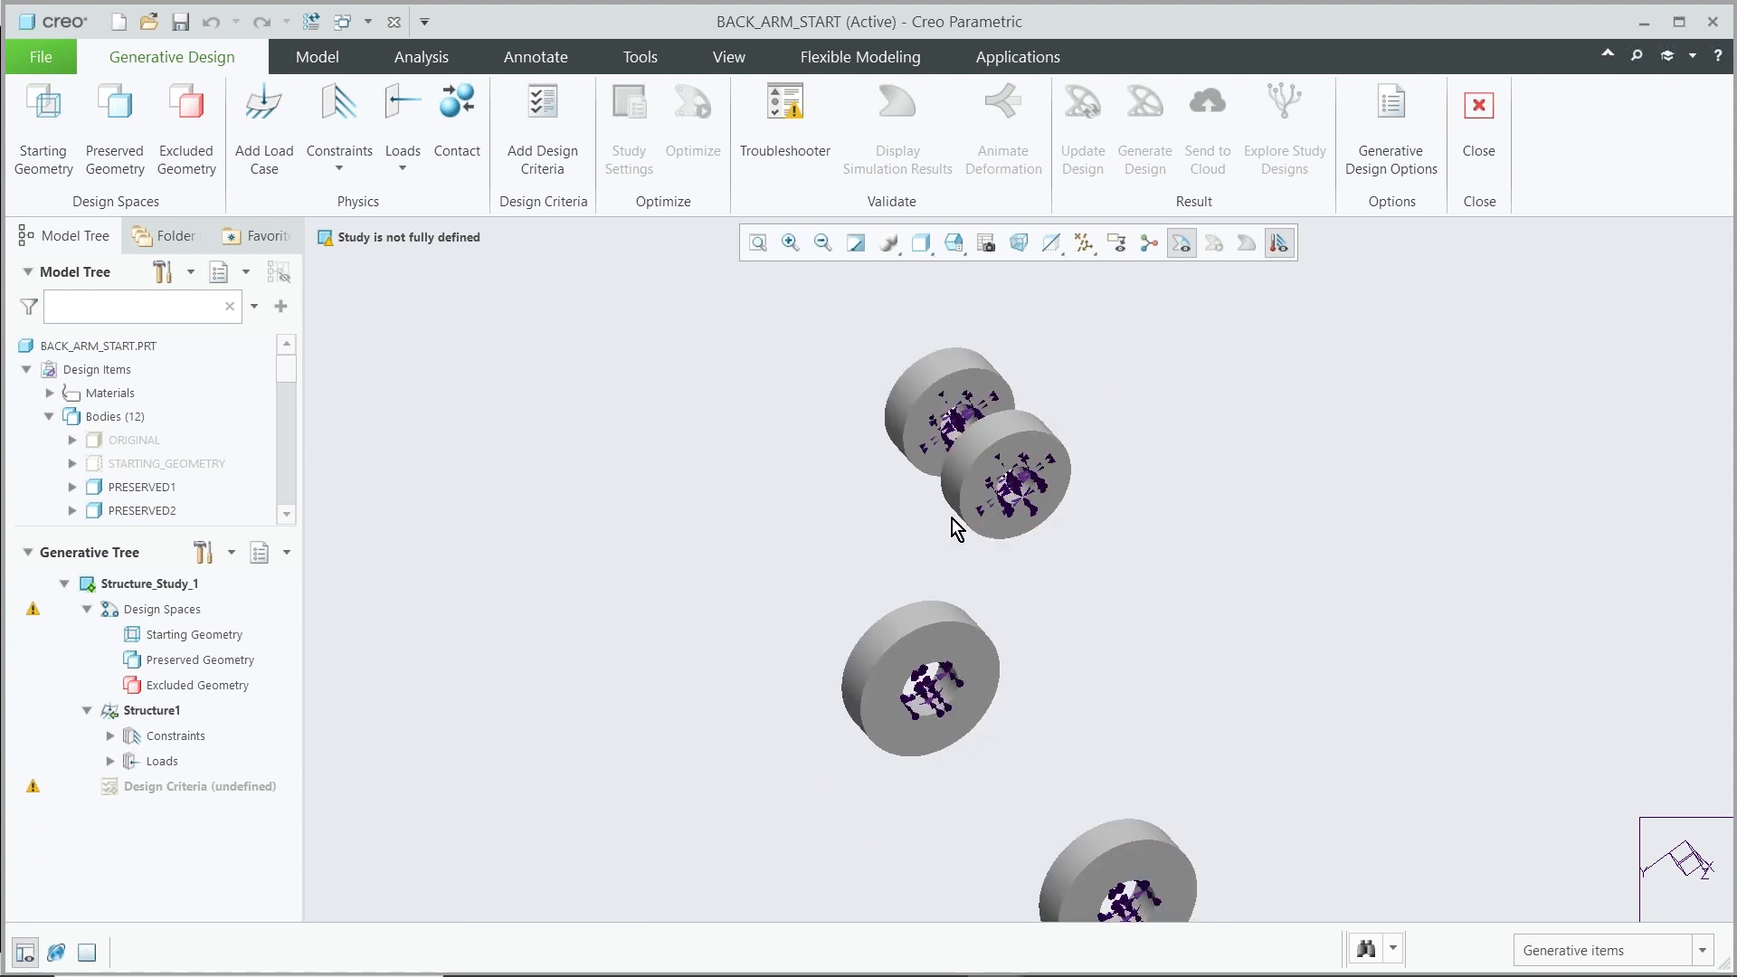
pyautogui.scroll(1, 952, 518)
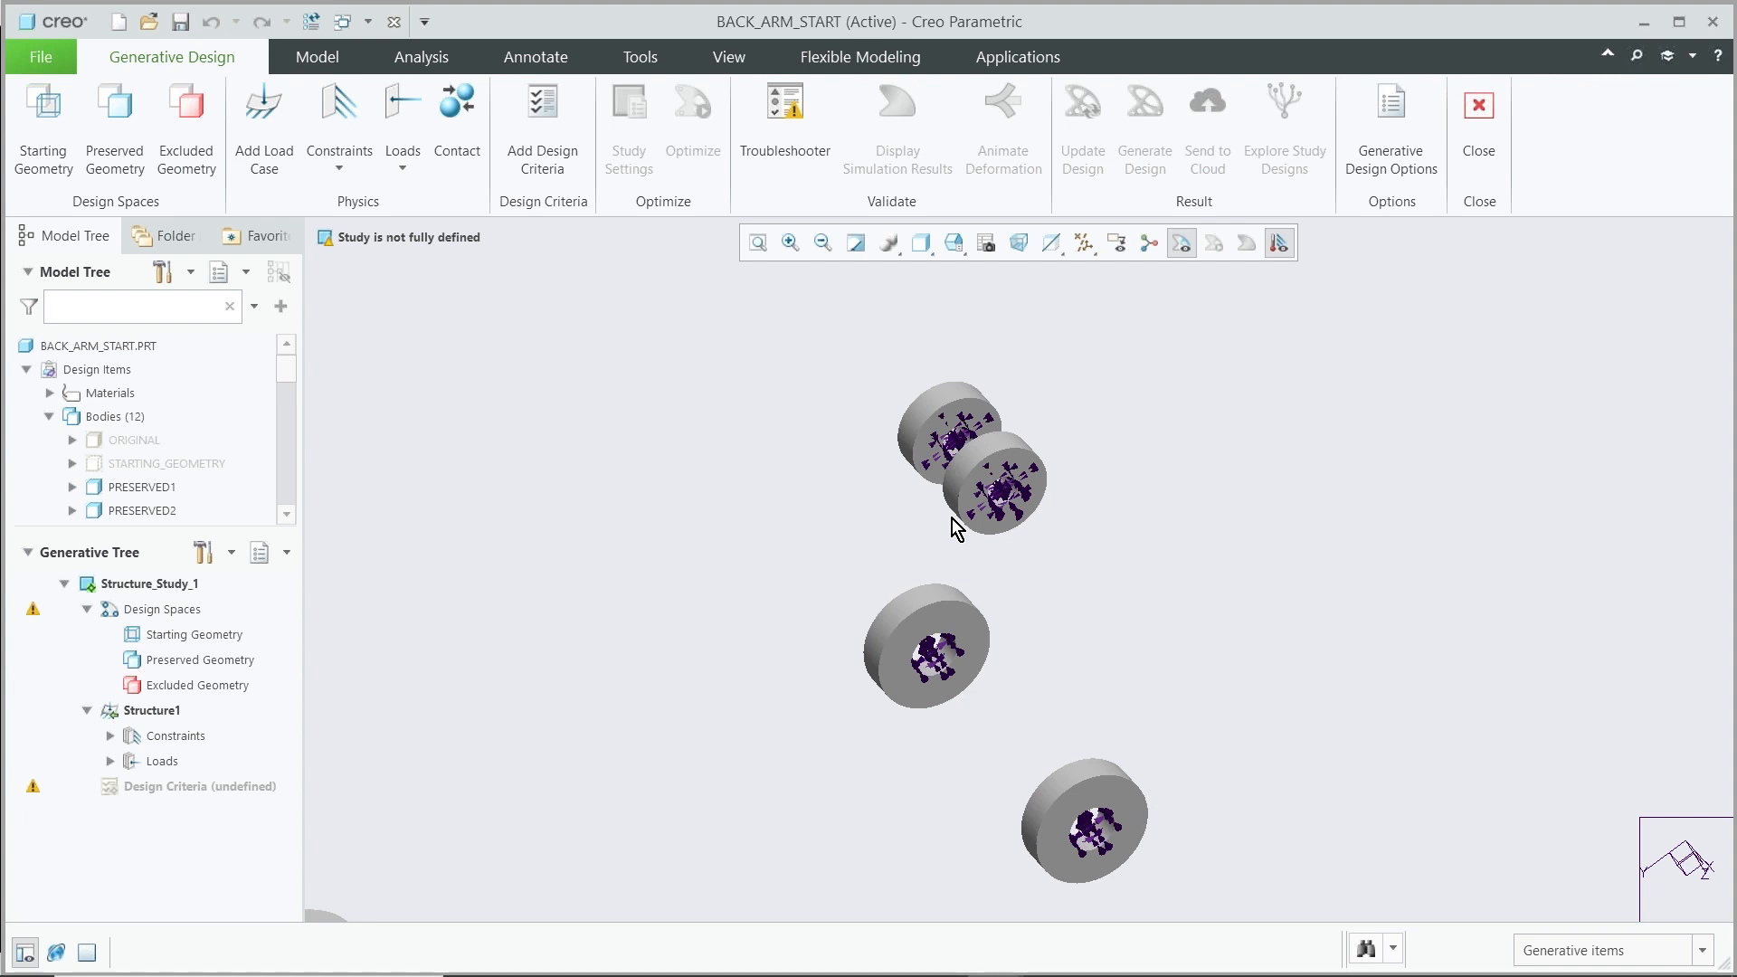
pyautogui.scroll(1, 927, 452)
pyautogui.scroll(1, 926, 452)
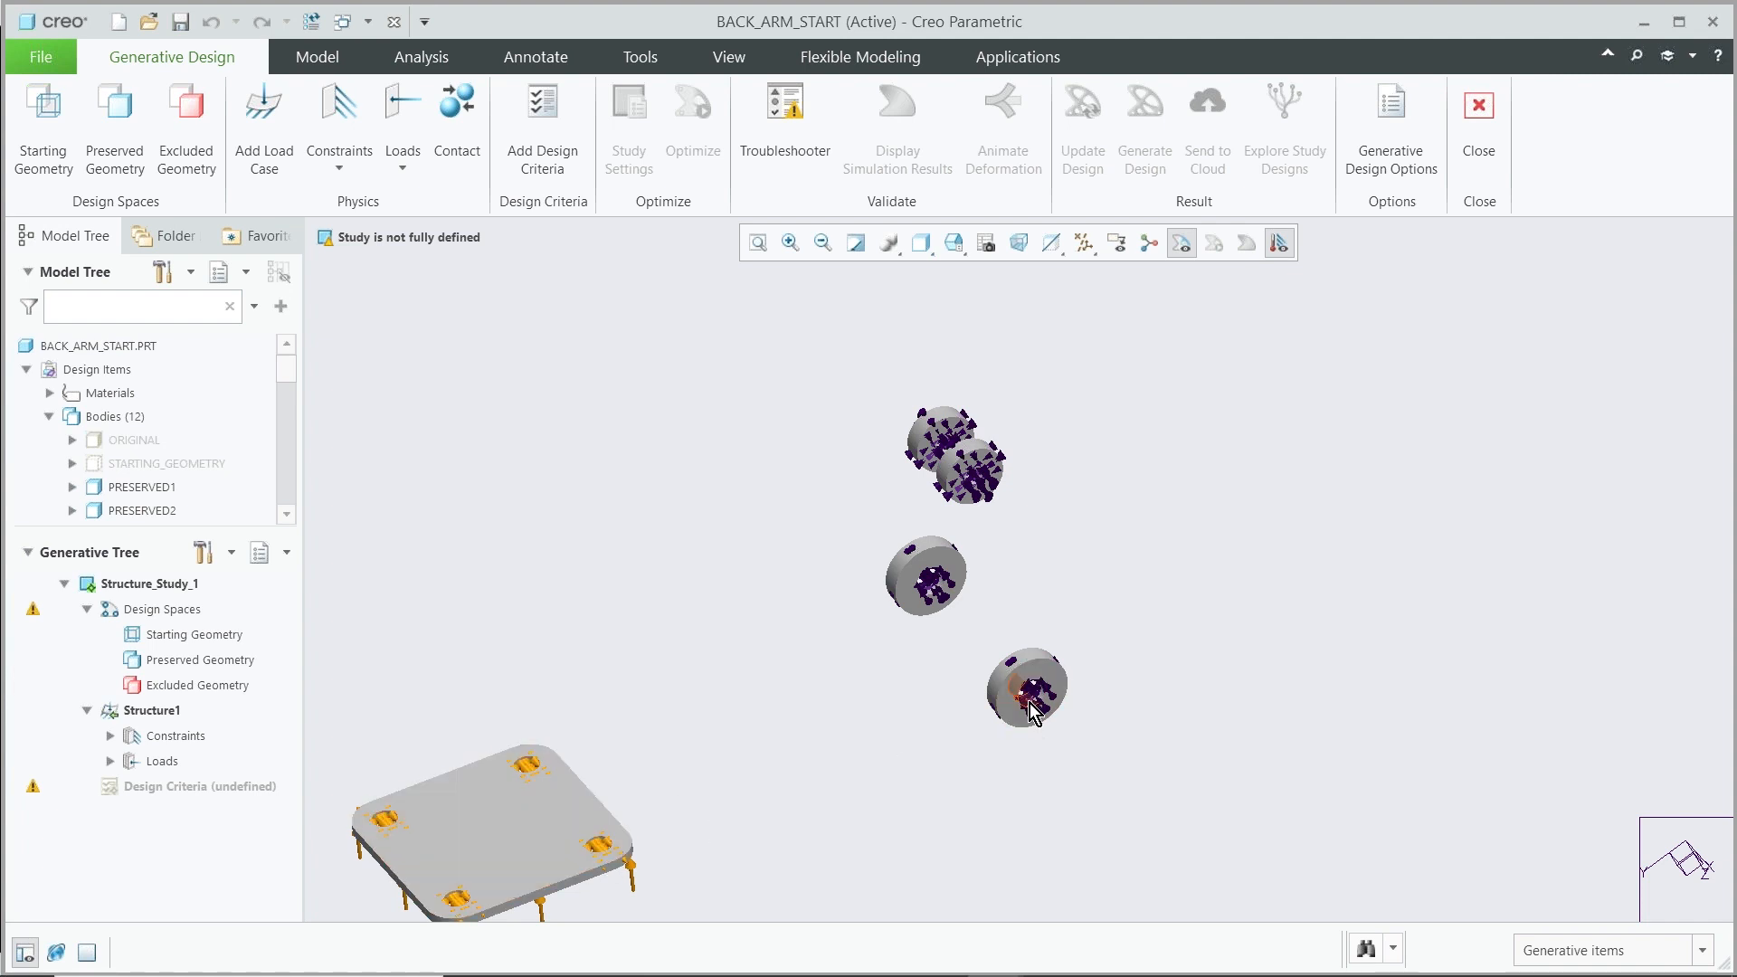
pyautogui.scroll(-5, 981, 488)
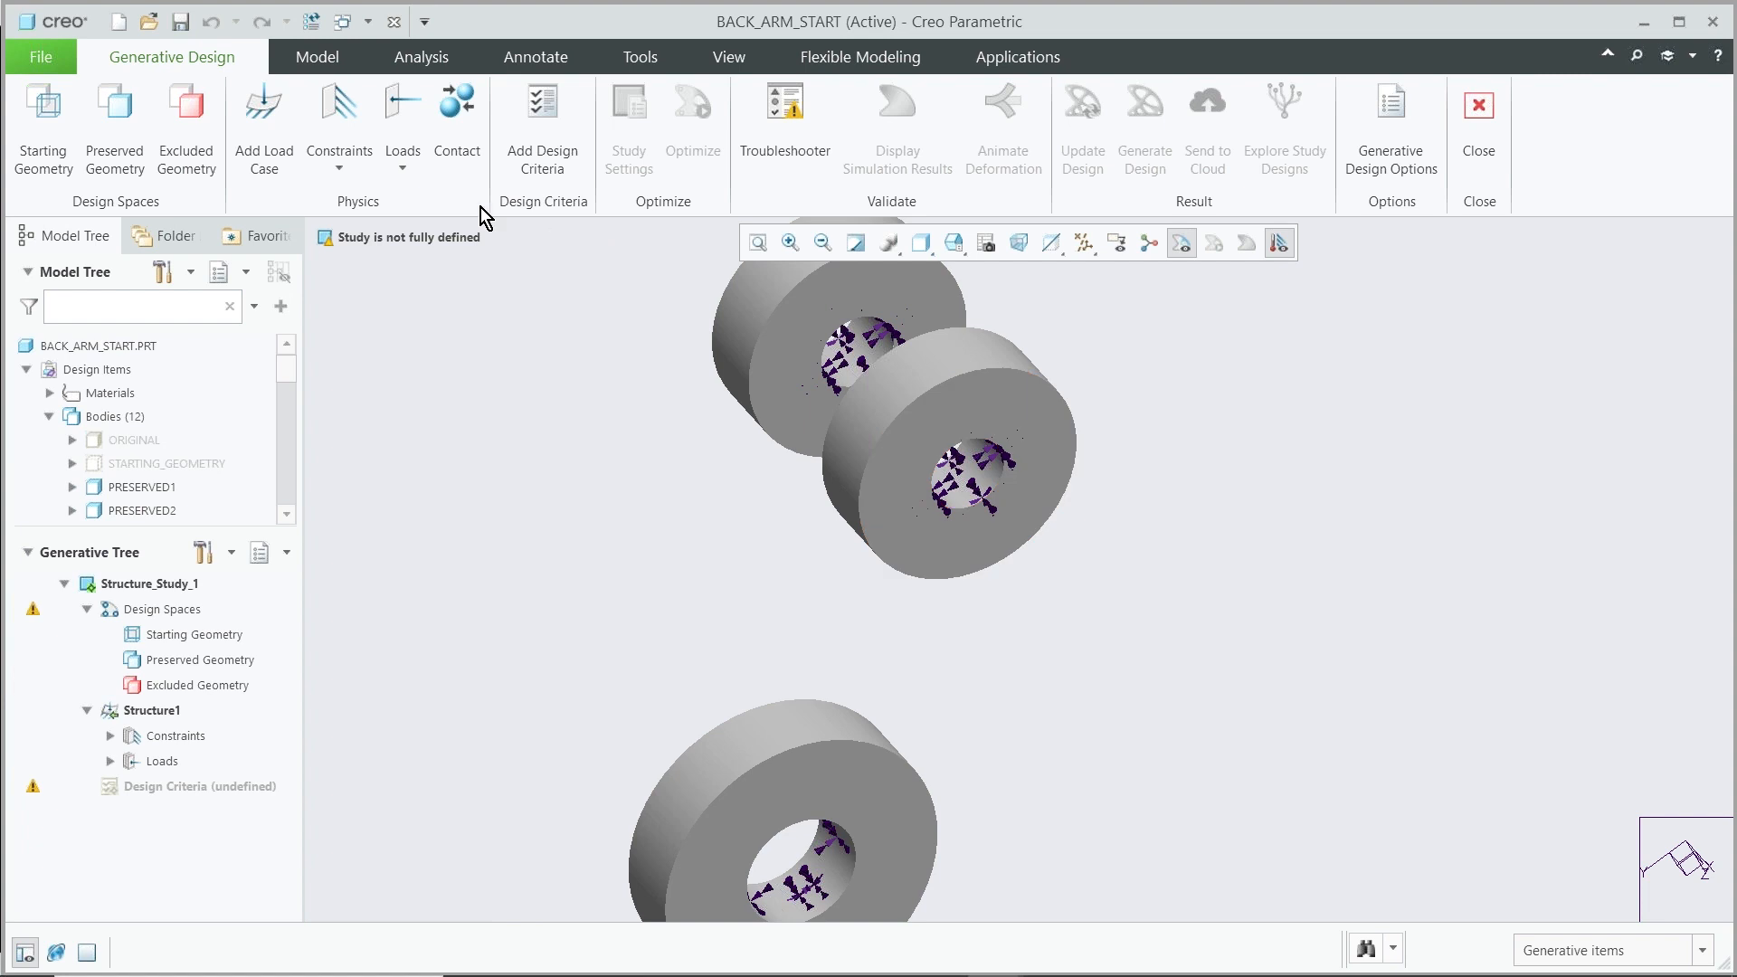
pyautogui.click(333, 150)
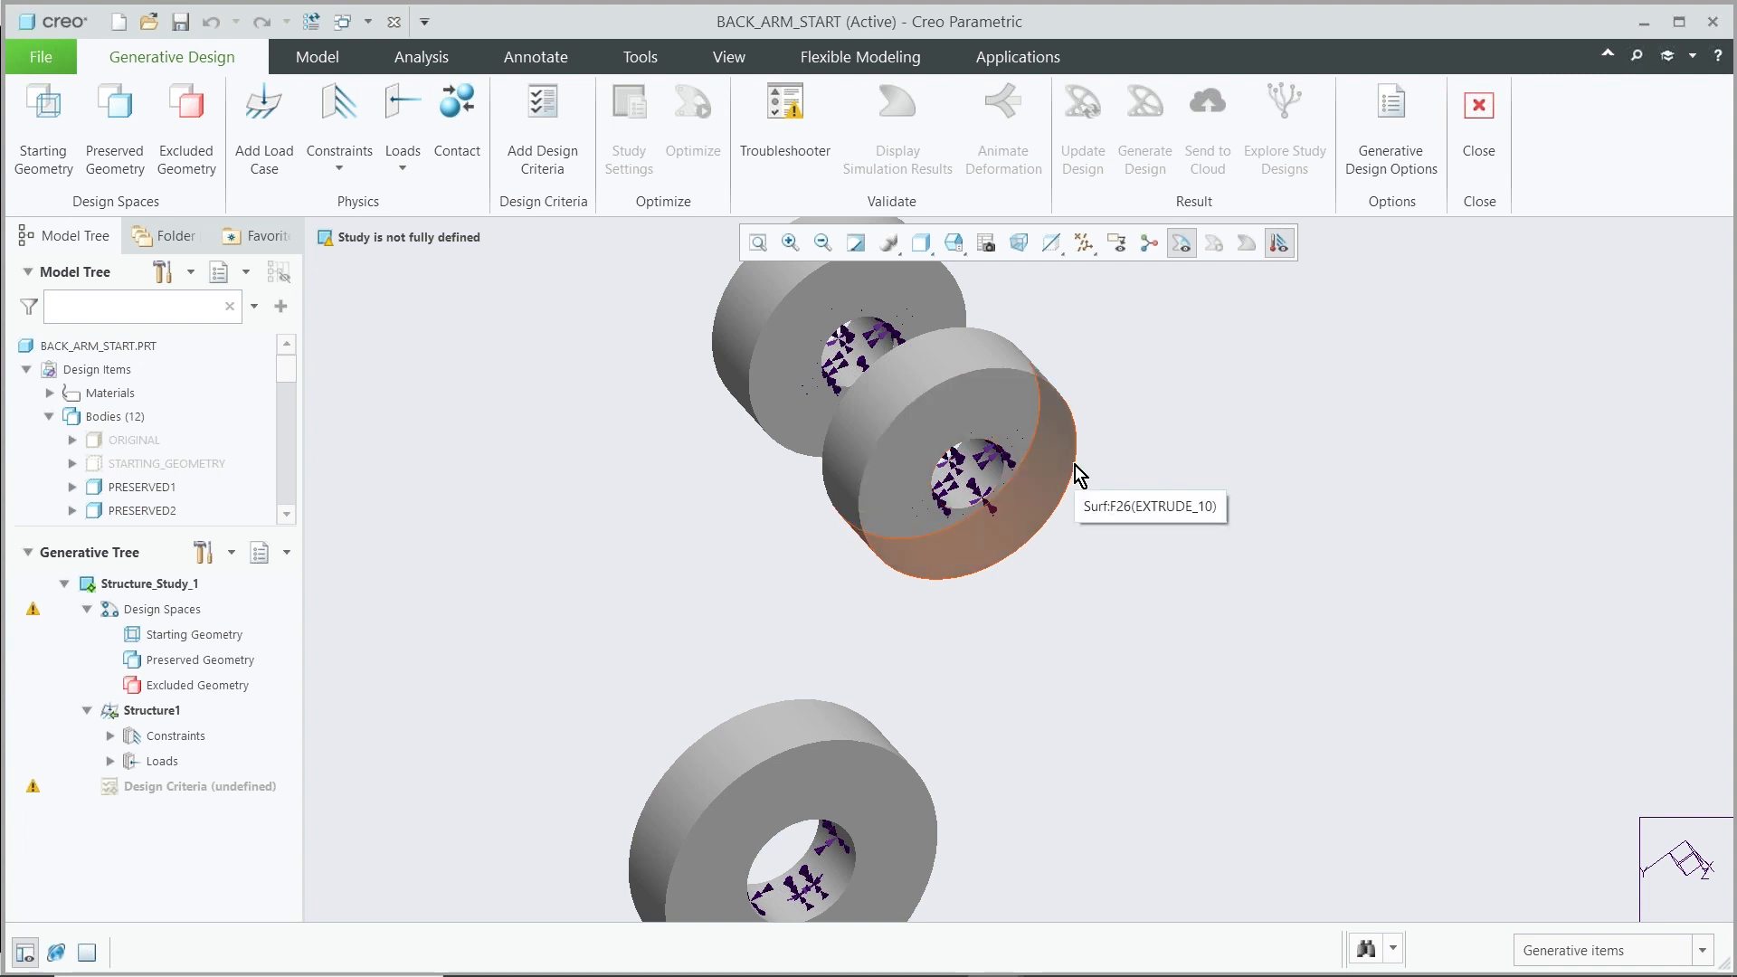
pyautogui.scroll(5, 1074, 465)
pyautogui.scroll(3, 1075, 465)
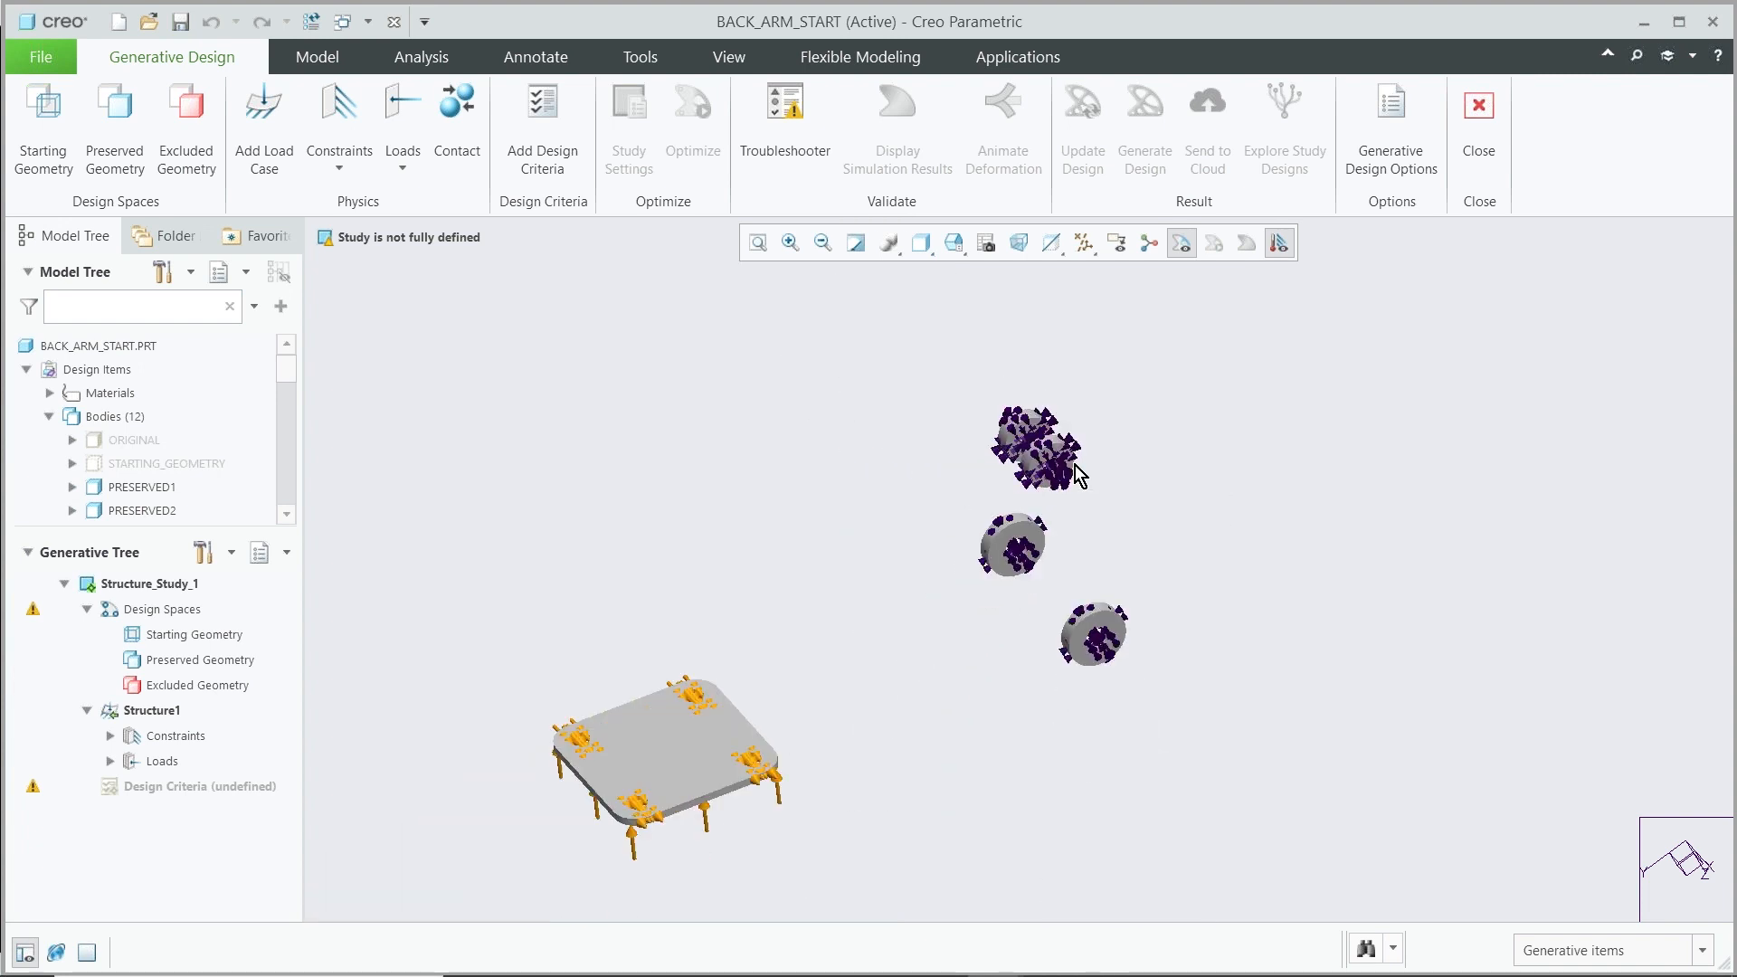
pyautogui.scroll(-4, 610, 857)
pyautogui.scroll(-2, 610, 858)
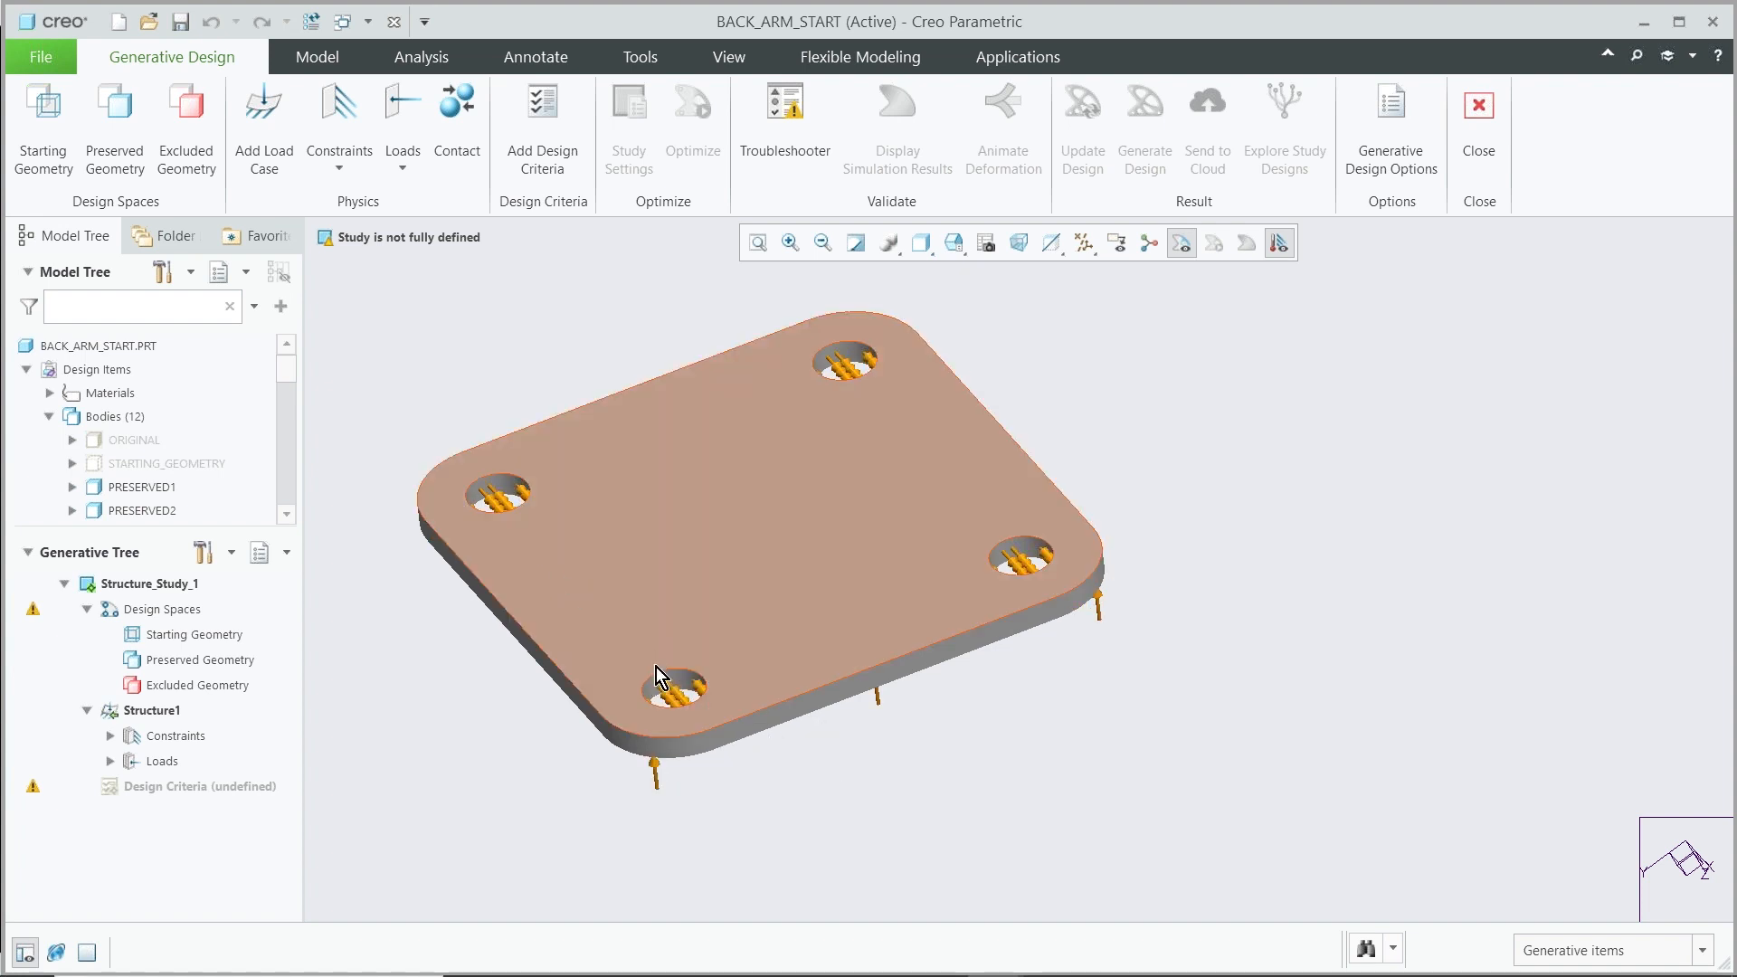
pyautogui.scroll(4, 698, 773)
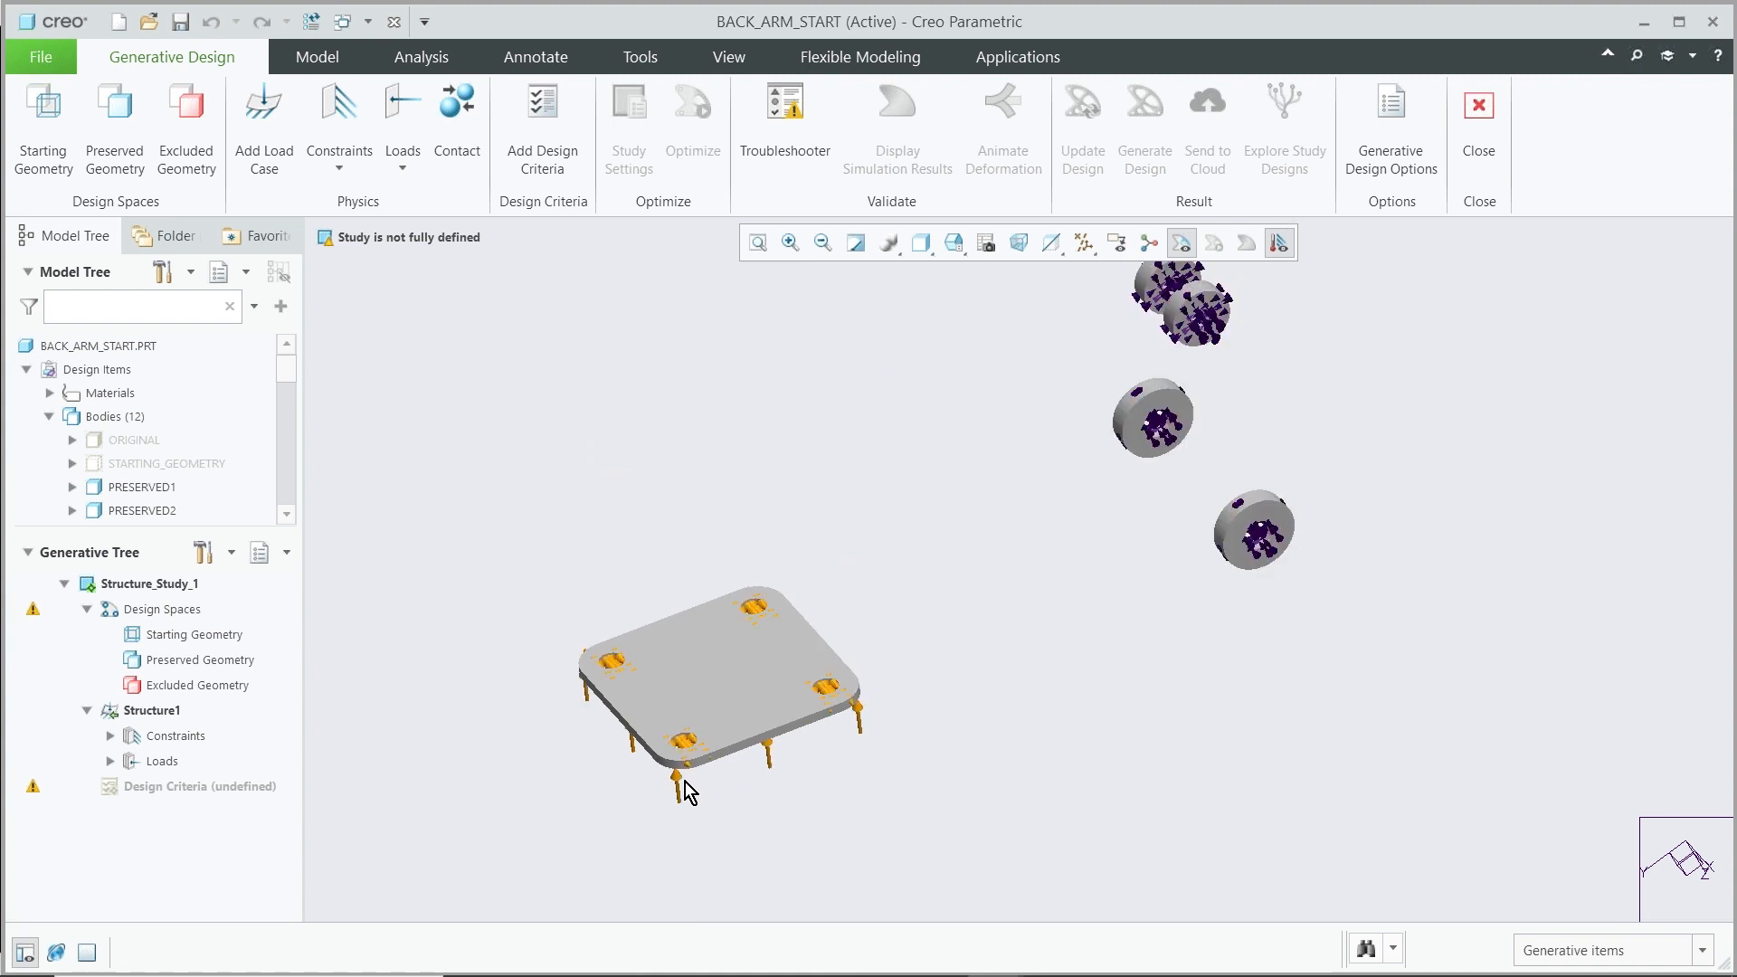
pyautogui.scroll(-2, 921, 642)
pyautogui.scroll(4, 825, 724)
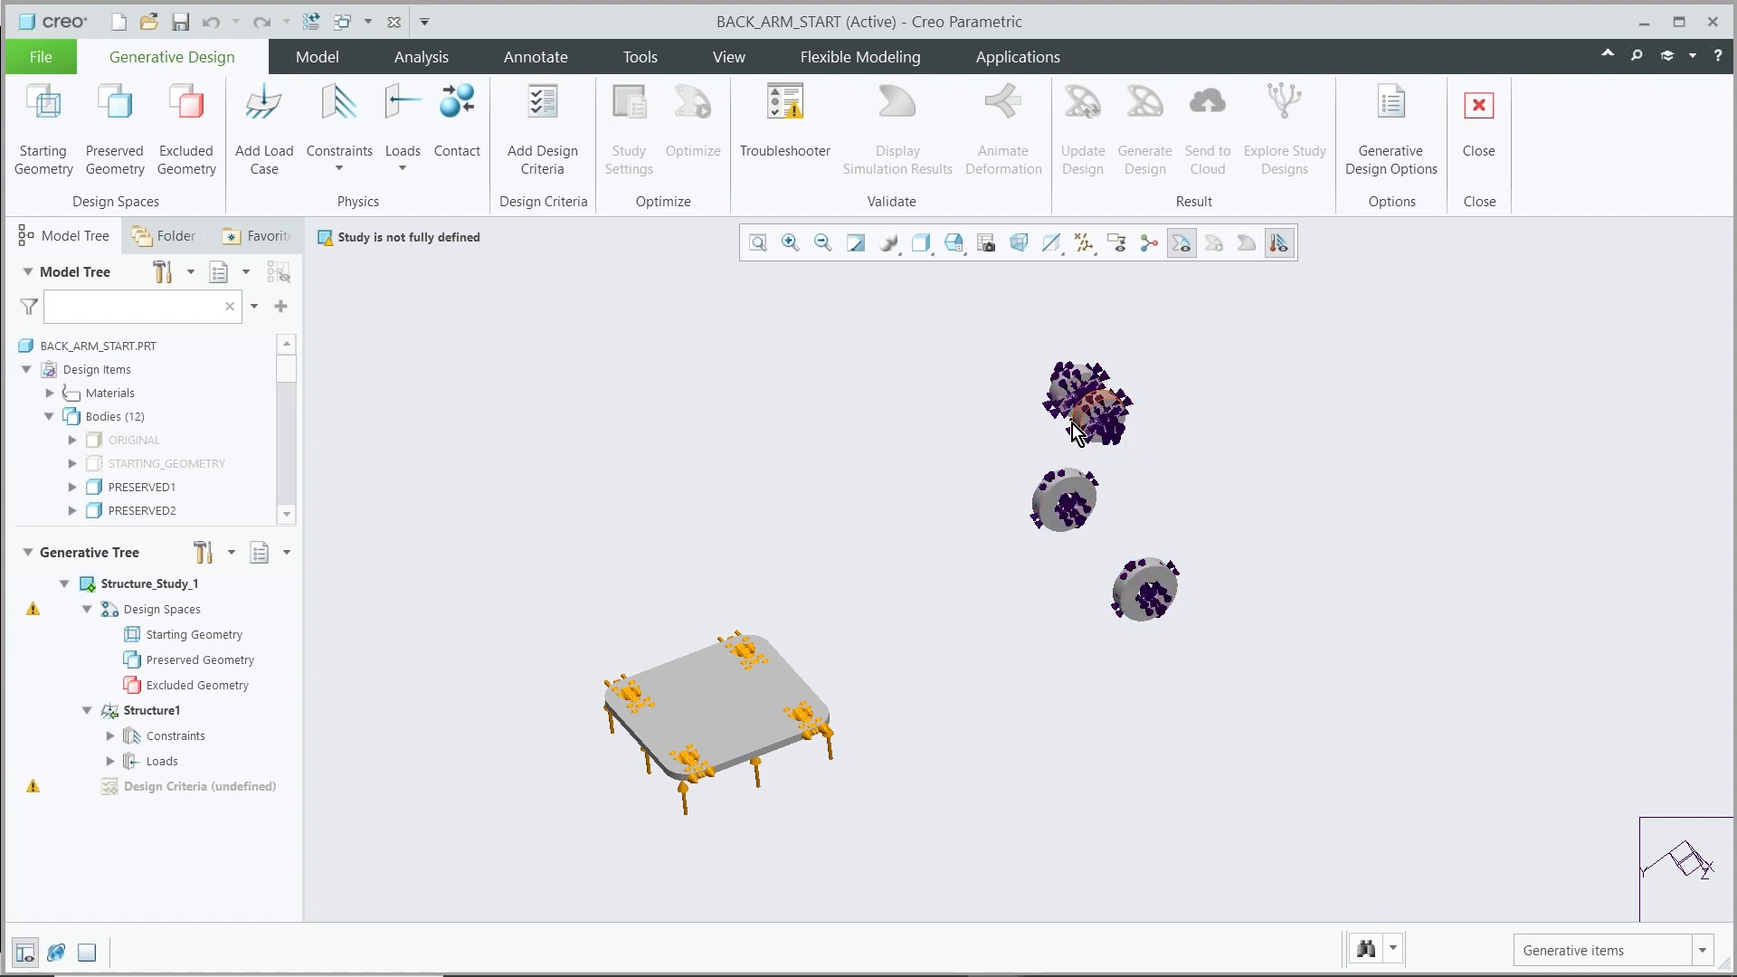
# Assign the bodies PRESERVED1 through PRESERVED5 as Preserved Geometry
pyautogui.click(112, 143)
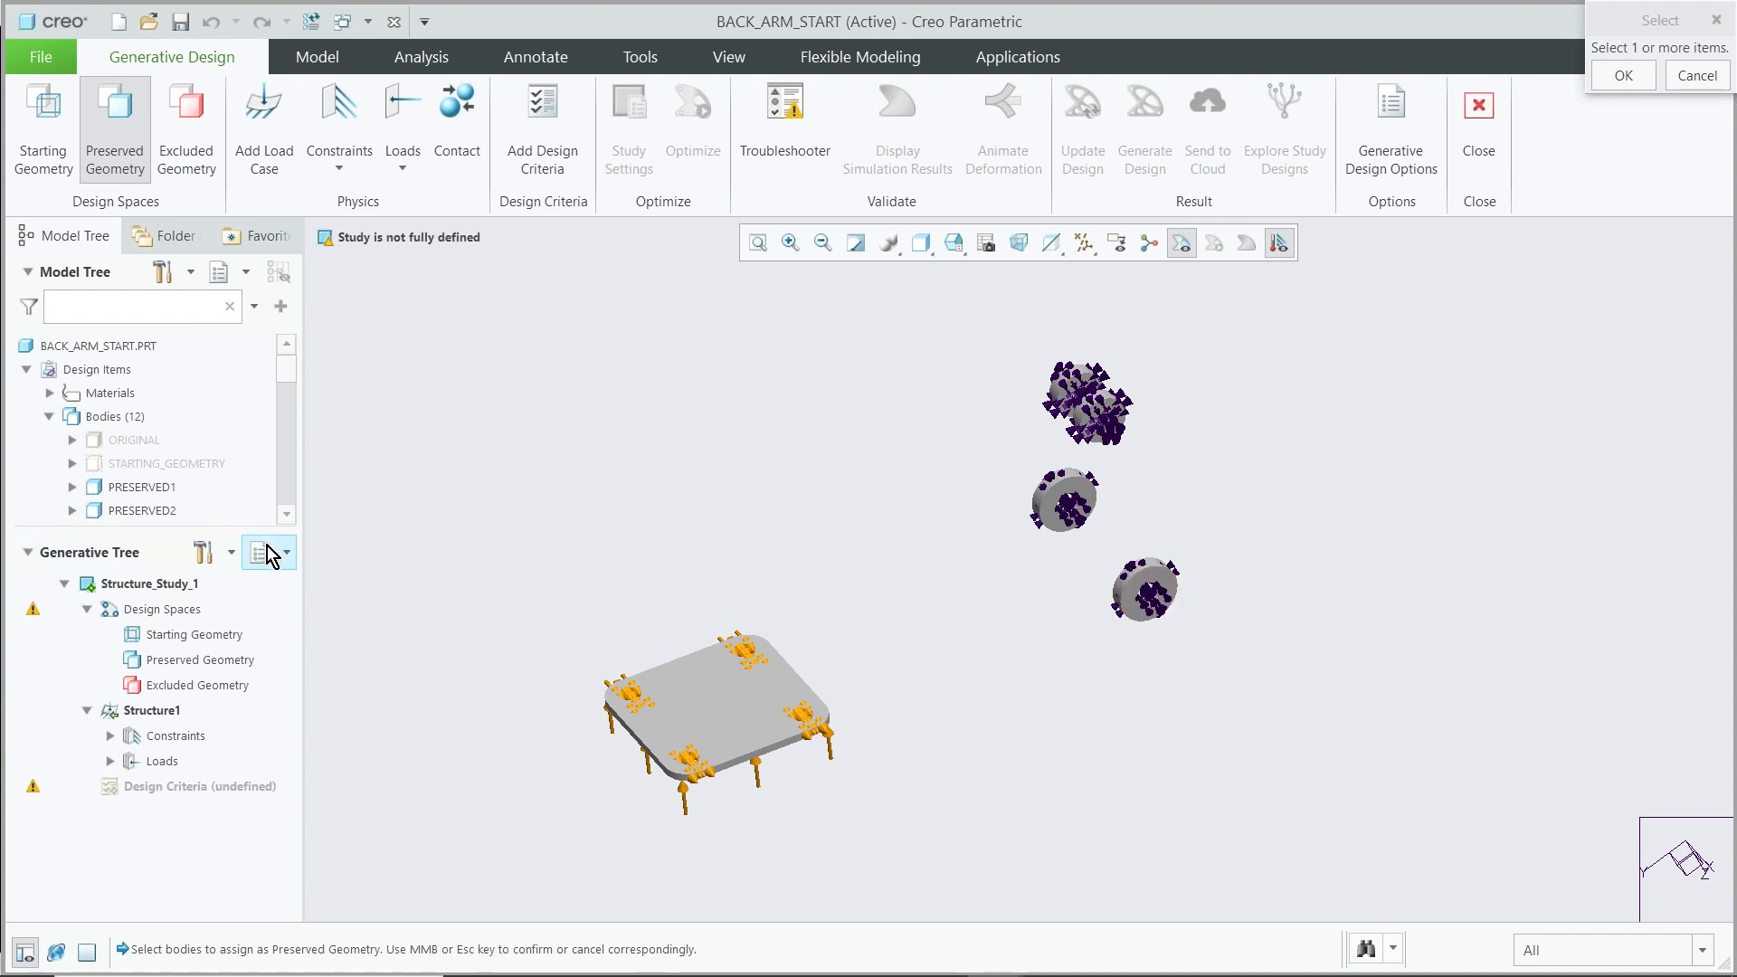
pyautogui.moveTo(246, 529); pyautogui.dragTo(201, 741)
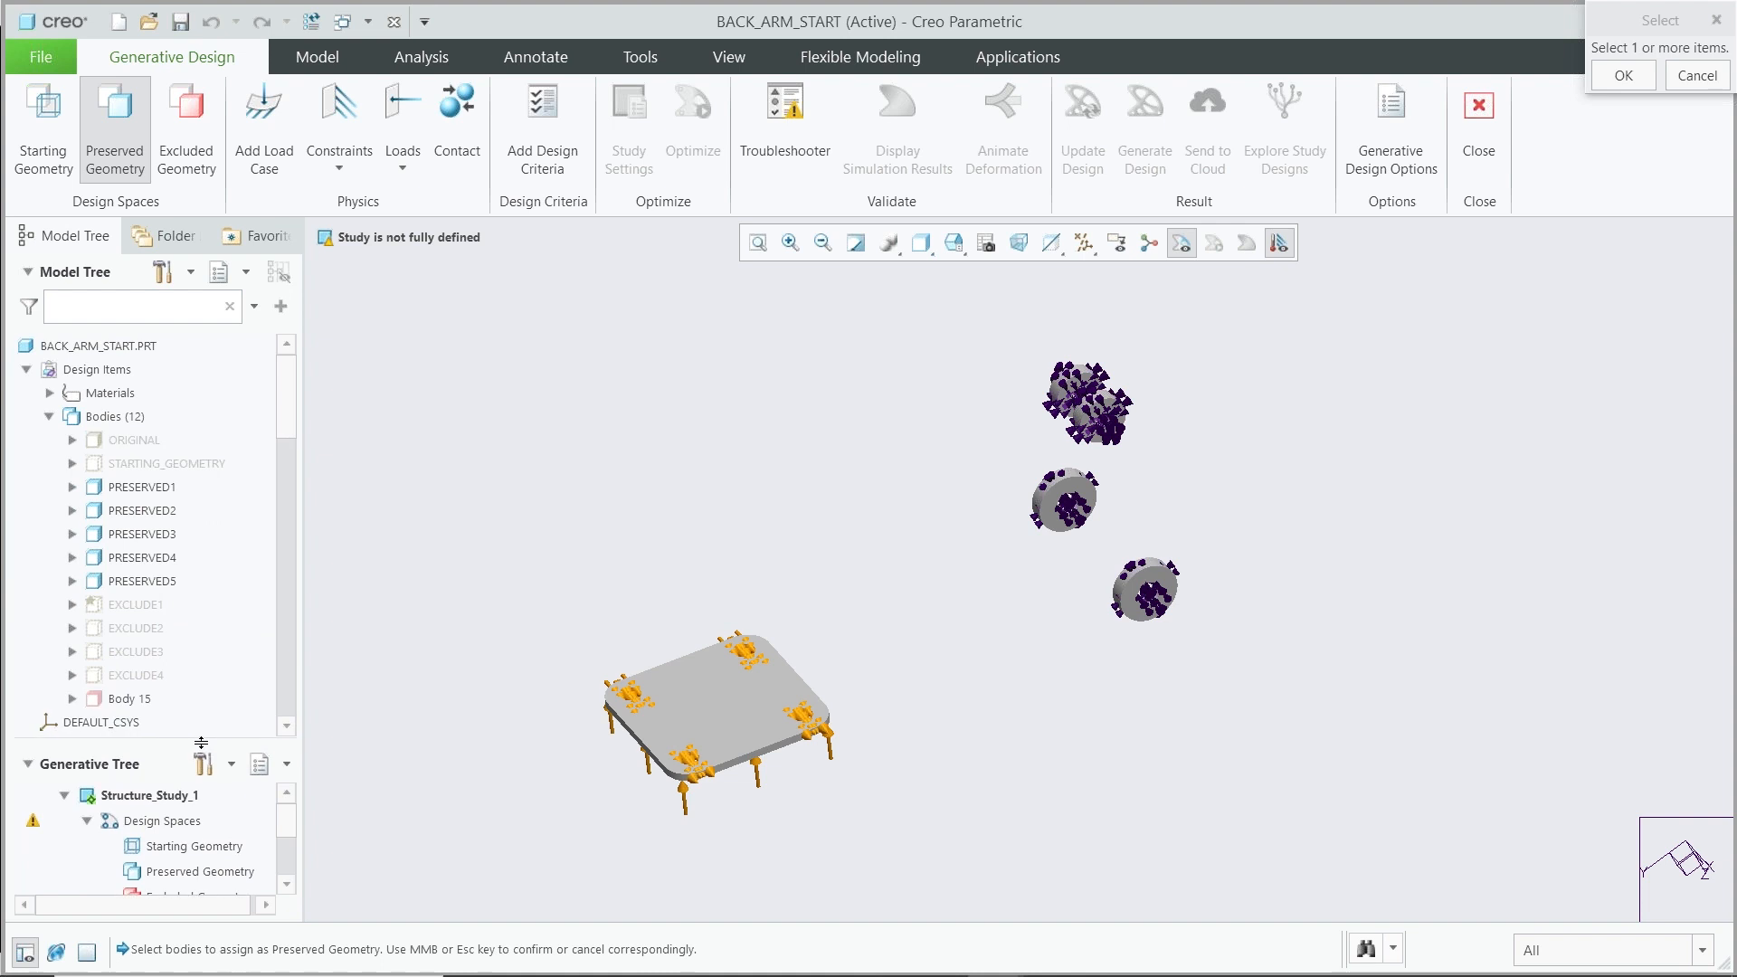
pyautogui.click(124, 489)
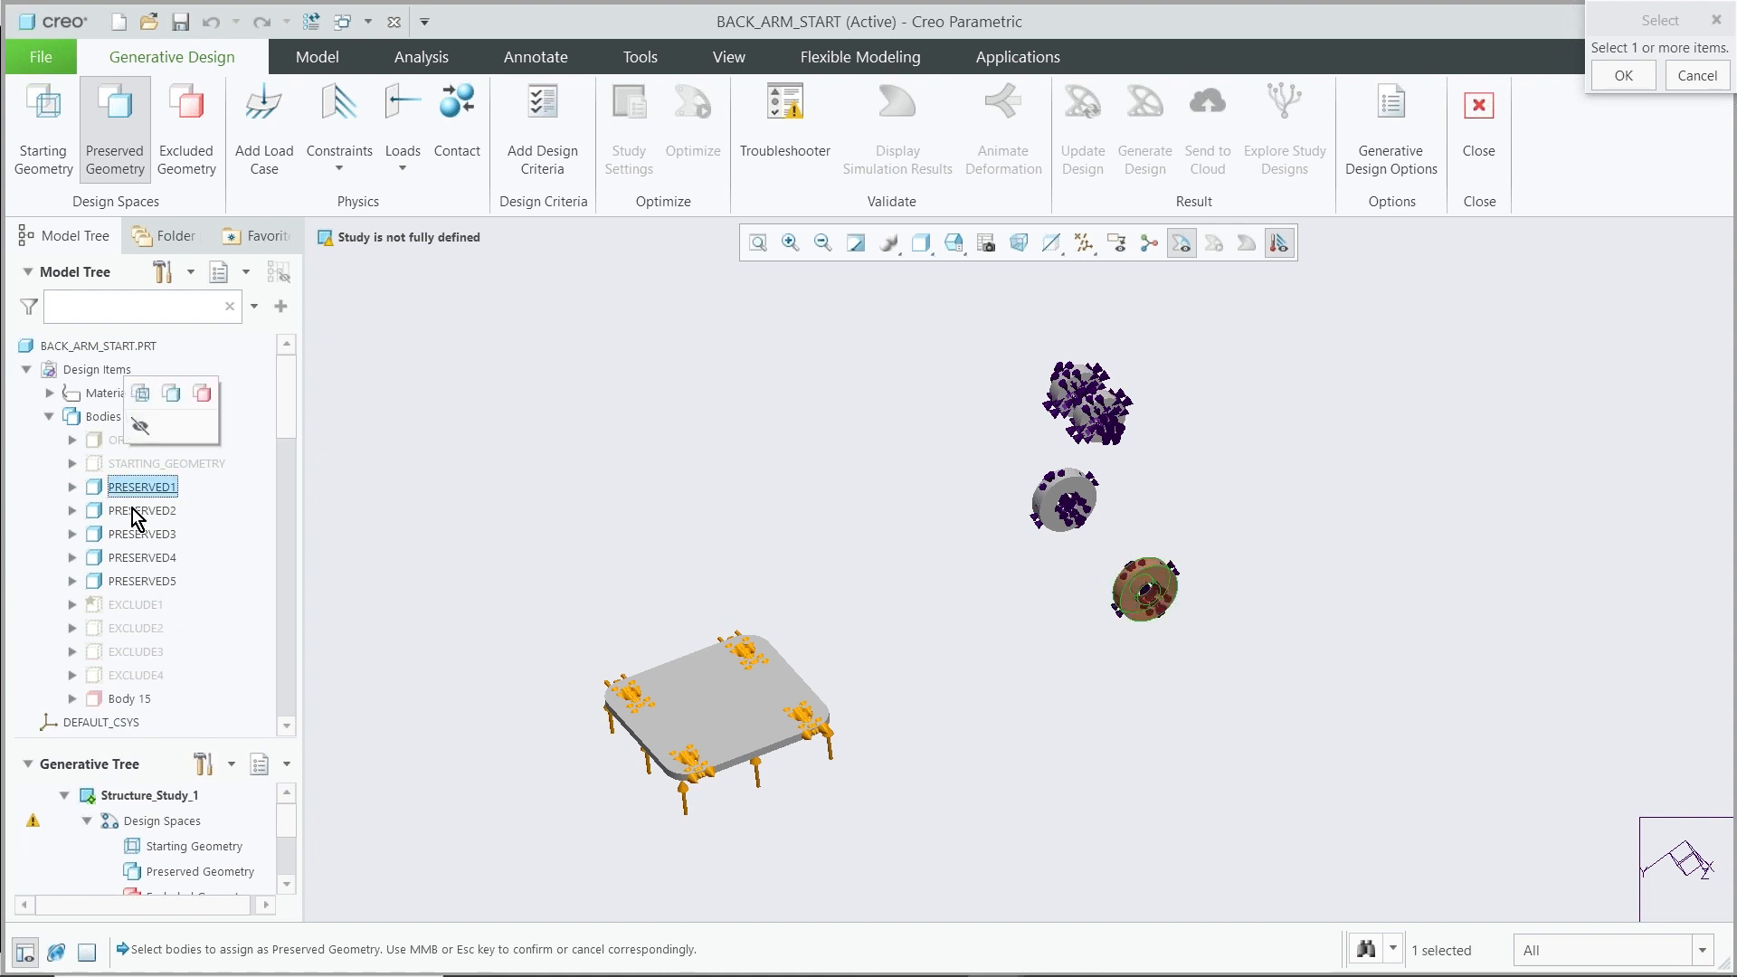
pyautogui.keyDown('ctrl'); pyautogui.click(134, 514); pyautogui.keyUp('ctrl')
pyautogui.keyDown('ctrl'); pyautogui.click(145, 532); pyautogui.keyUp('ctrl')
pyautogui.keyDown('ctrl'); pyautogui.click(145, 555); pyautogui.keyUp('ctrl')
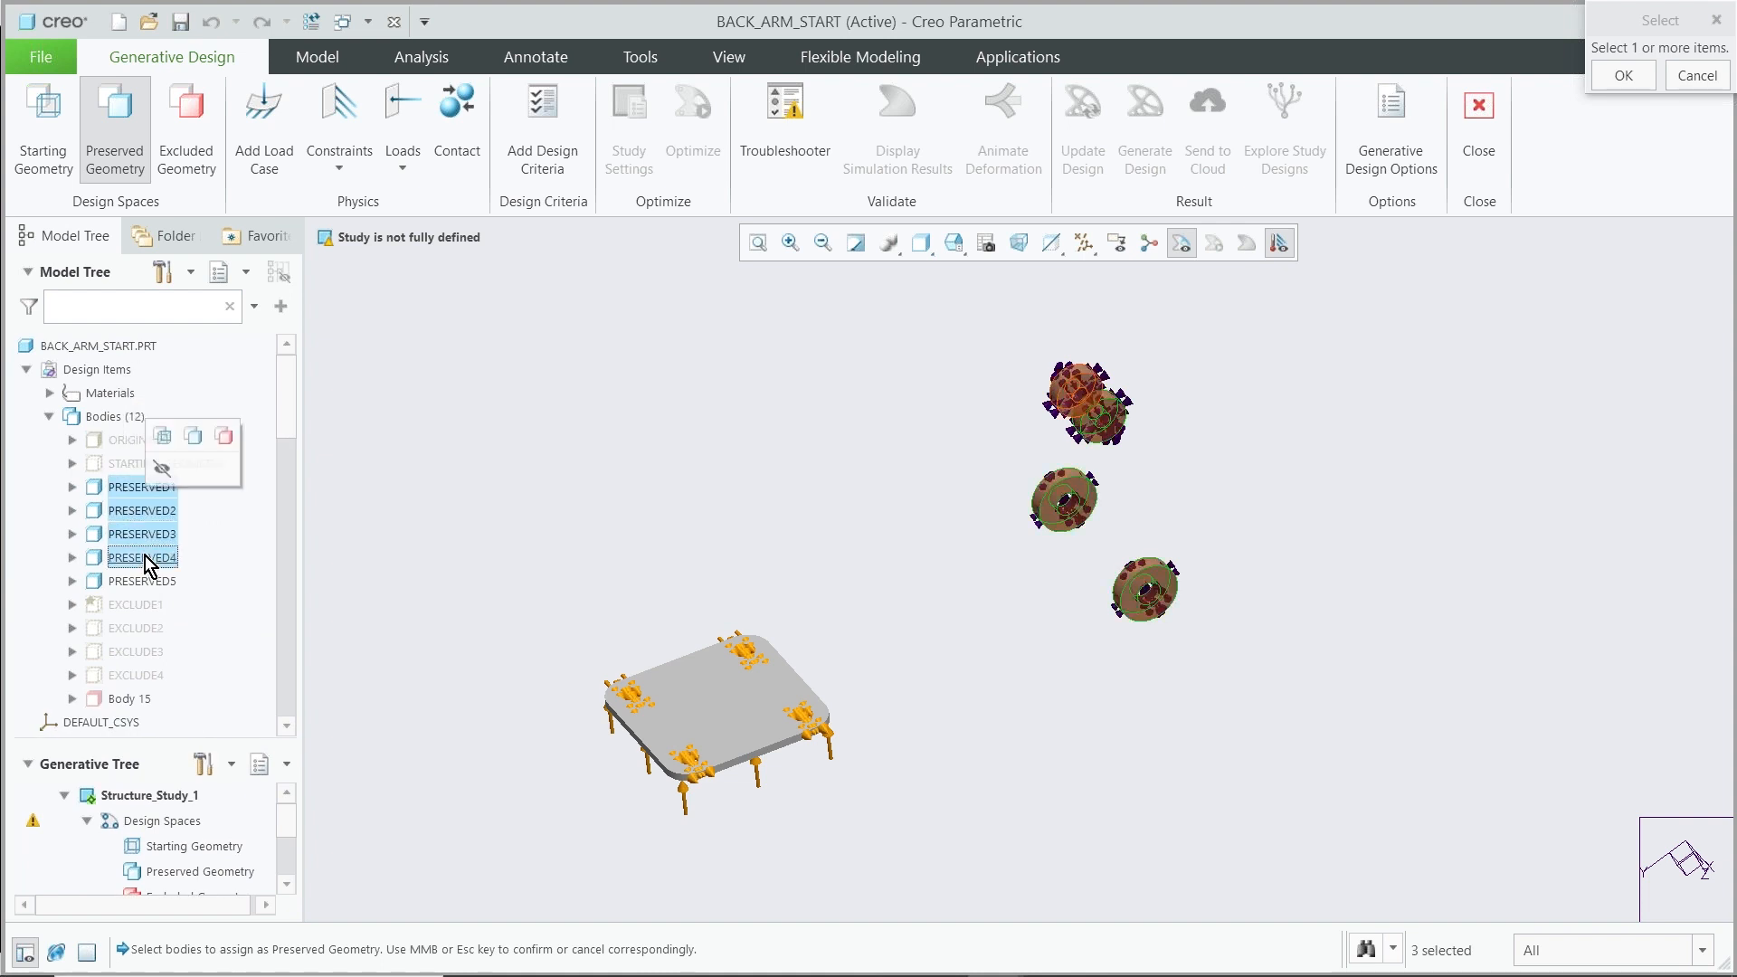
pyautogui.keyDown('ctrl'); pyautogui.click(145, 576); pyautogui.keyUp('ctrl')
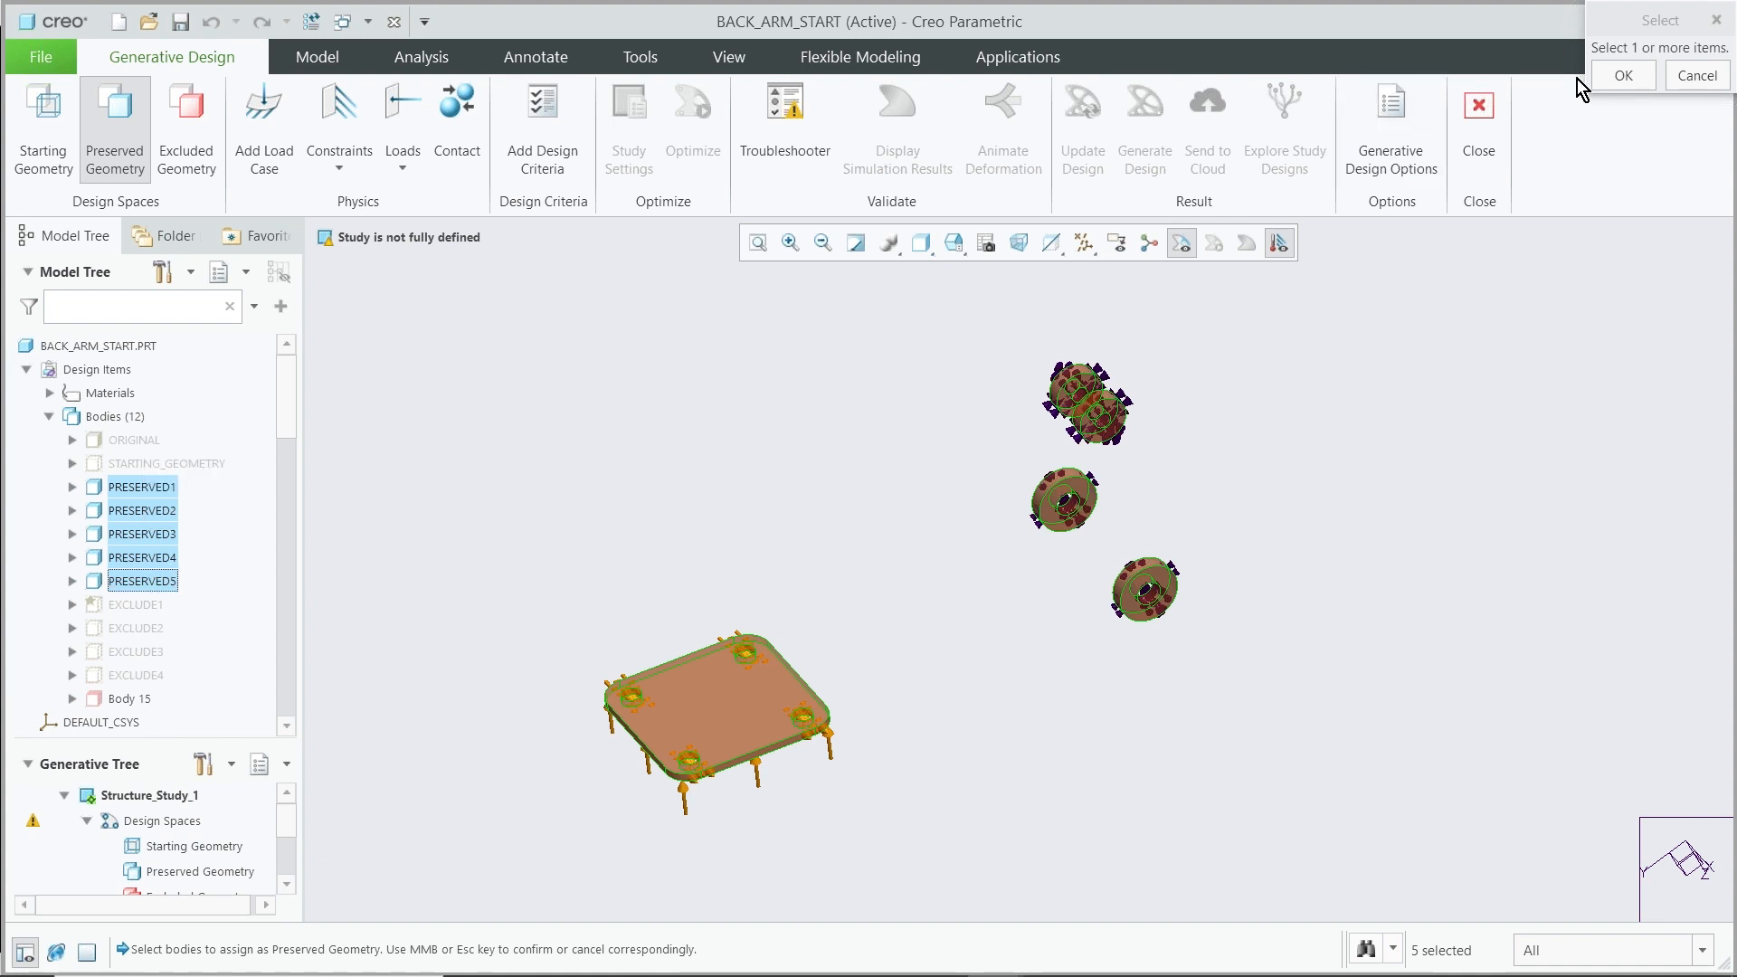
pyautogui.click(1612, 78)
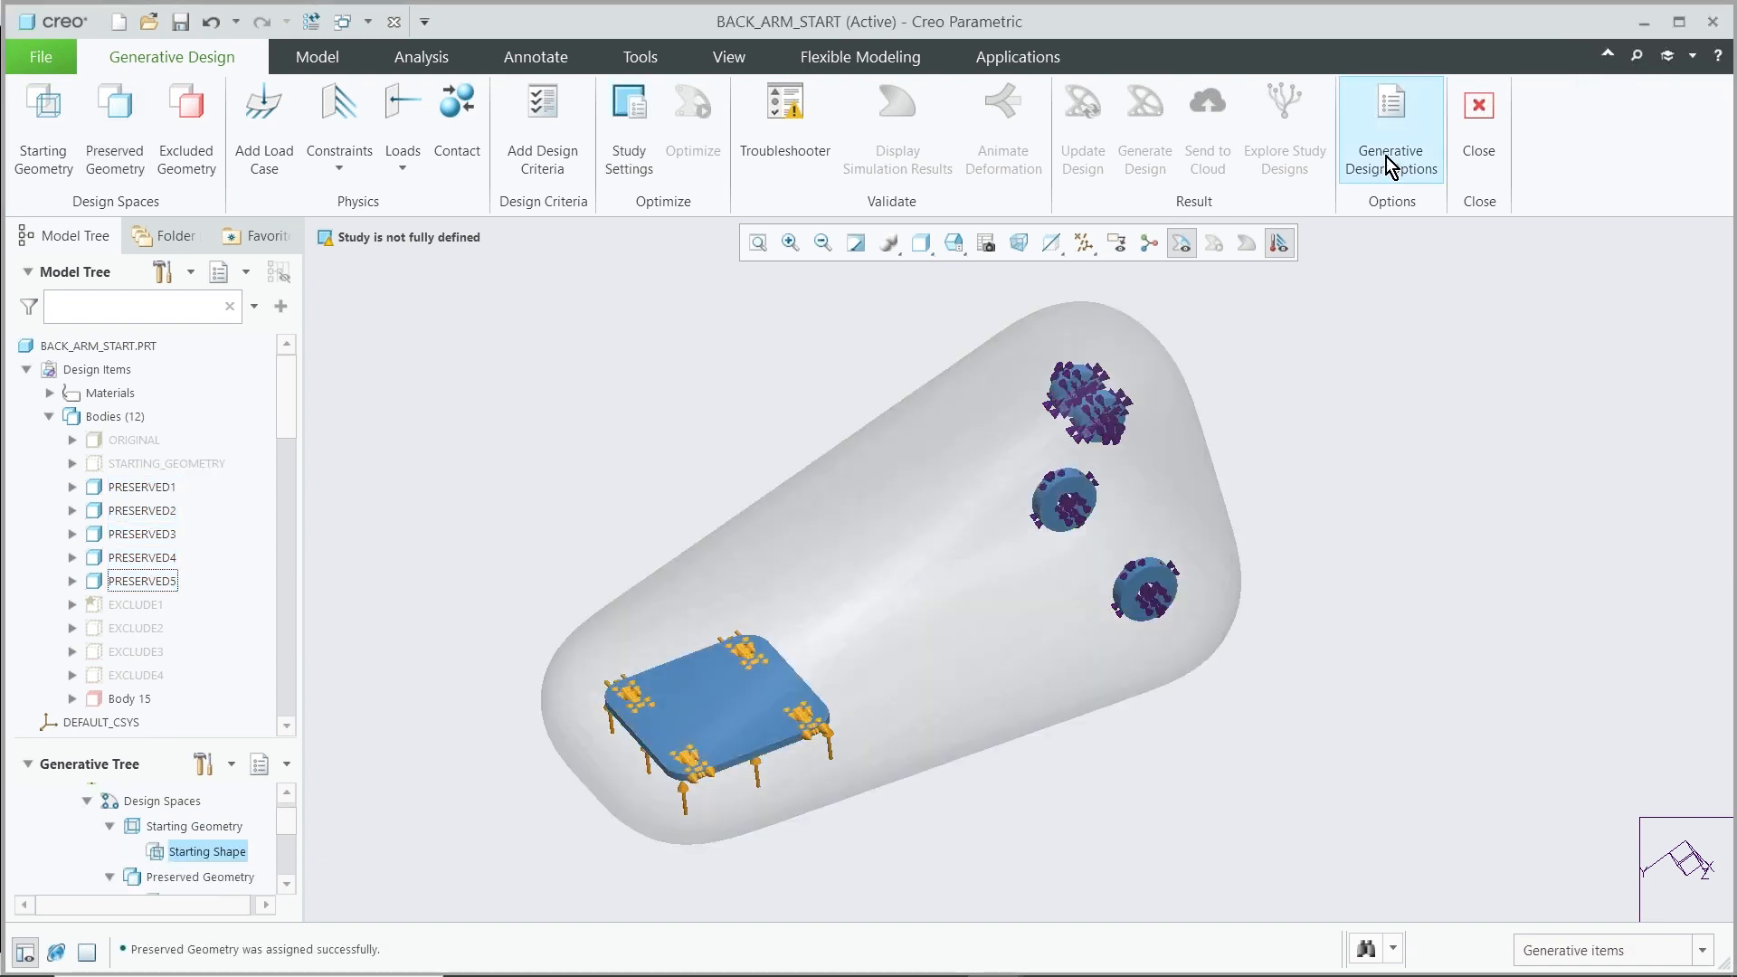
# Examine the starting shape enclosing the preserved bodies from several angles
pyautogui.moveTo(655, 415)
pyautogui.mouseDown(button='middle')
pyautogui.moveTo(600, 377)
pyautogui.moveTo(669, 398)
pyautogui.moveTo(709, 446)
pyautogui.moveTo(702, 415)
pyautogui.moveTo(730, 473)
pyautogui.moveTo(675, 426)
pyautogui.mouseUp(button='middle')
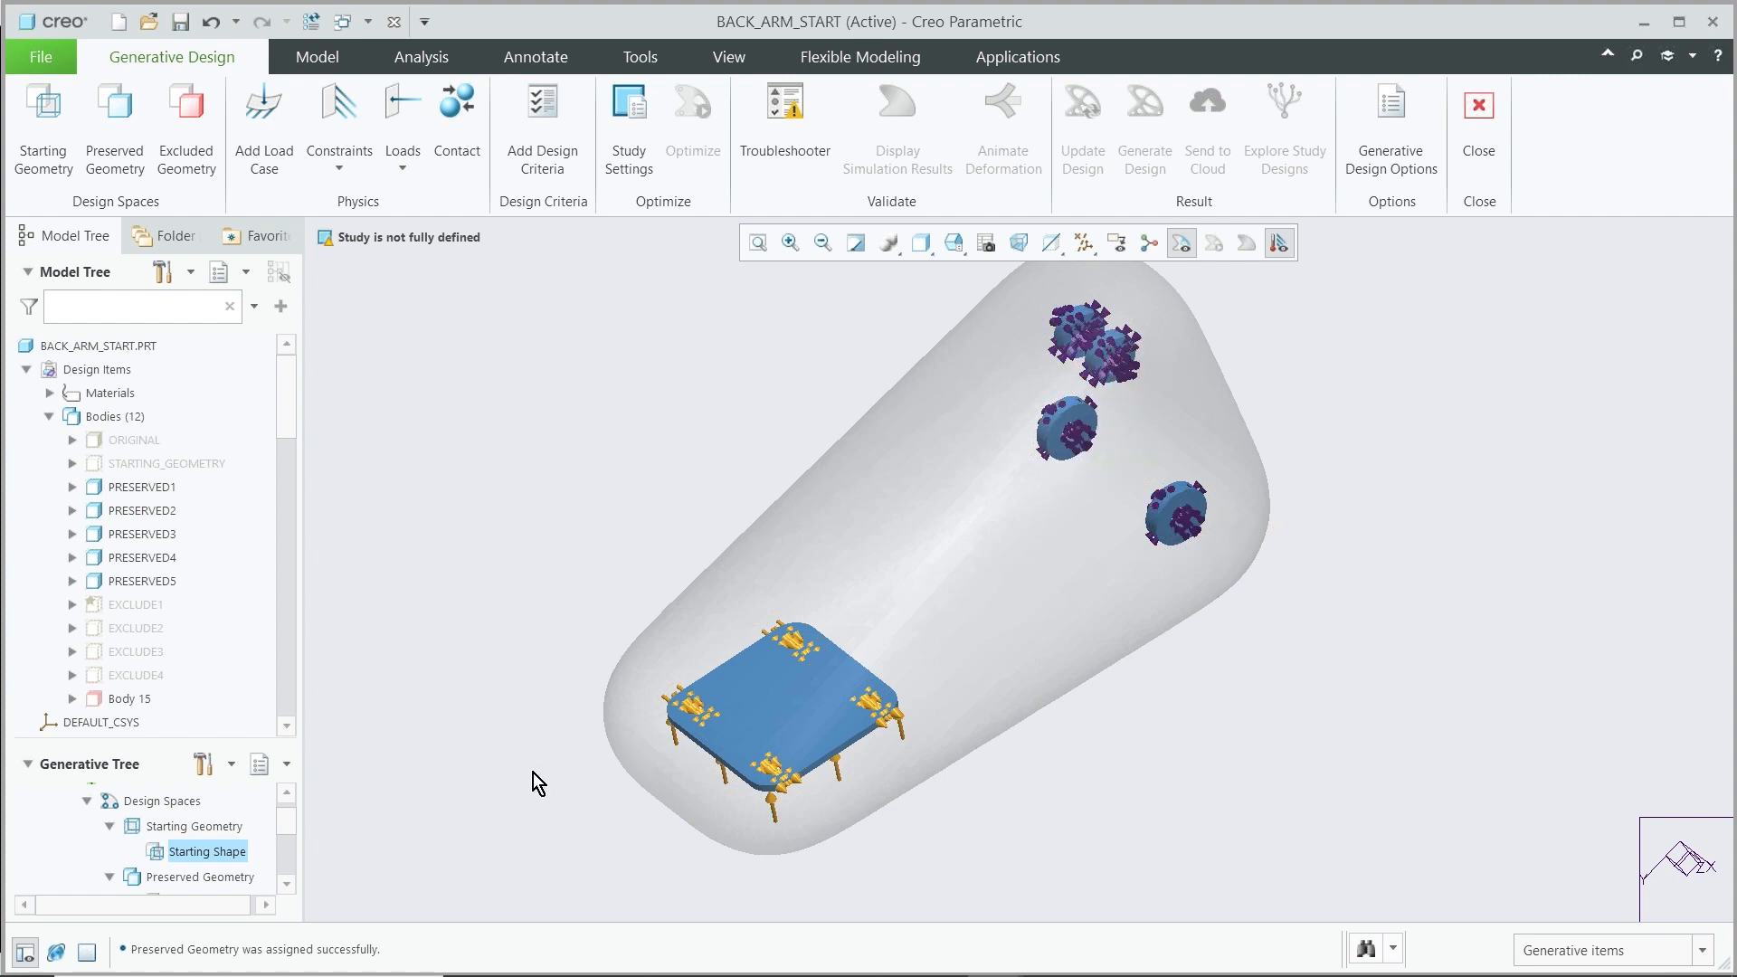
pyautogui.scroll(-3, 462, 753)
pyautogui.moveTo(535, 628); pyautogui.dragTo(540, 590, button='middle')
pyautogui.scroll(5, 763, 583)
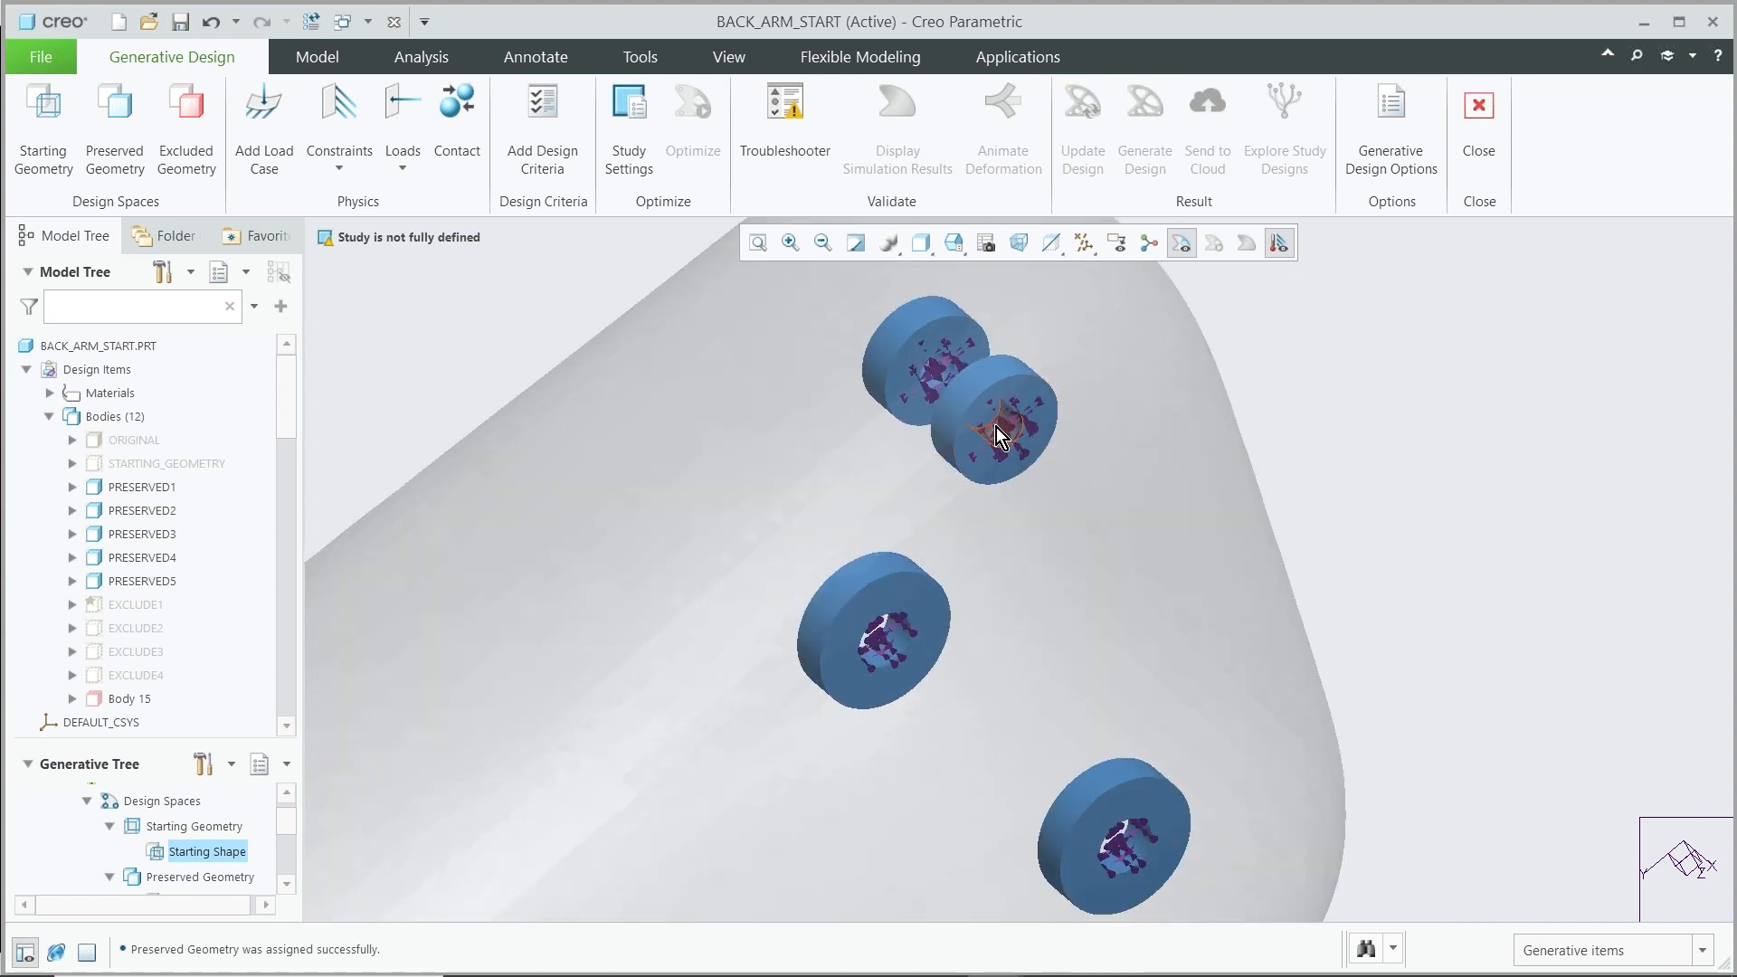
pyautogui.scroll(-1, 996, 433)
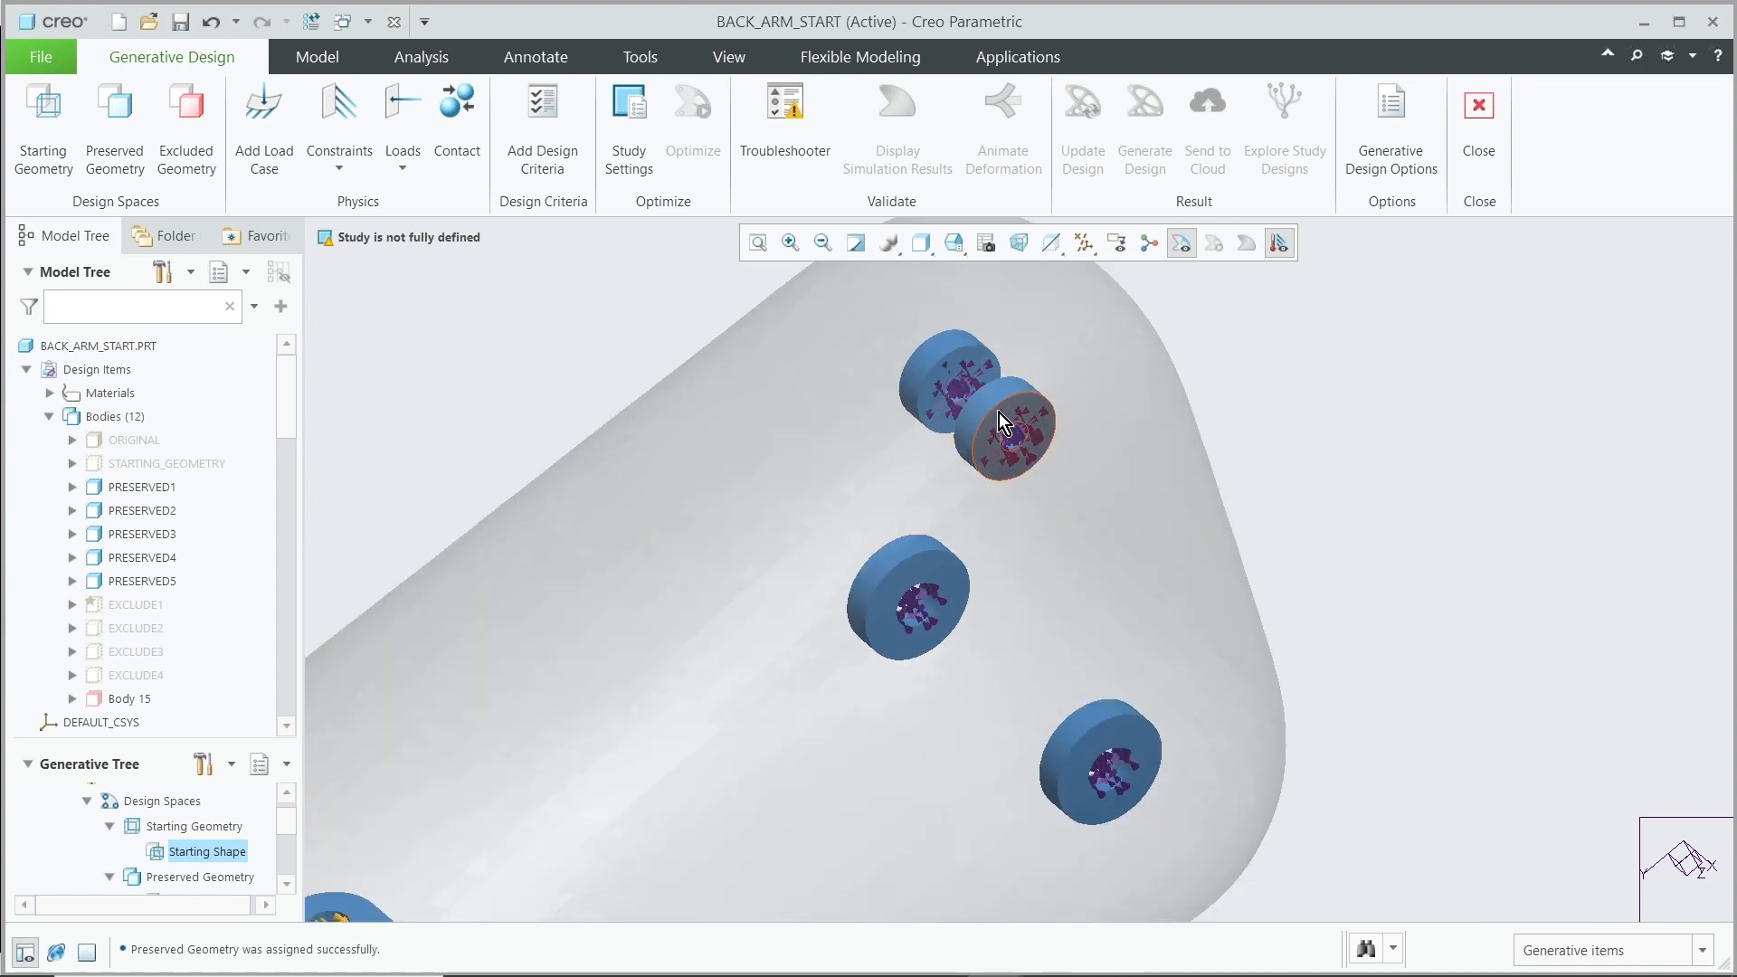
pyautogui.moveTo(990, 484)
pyautogui.mouseDown(button='middle')
pyautogui.moveTo(1038, 523)
pyautogui.moveTo(1029, 475)
pyautogui.mouseUp(button='middle')
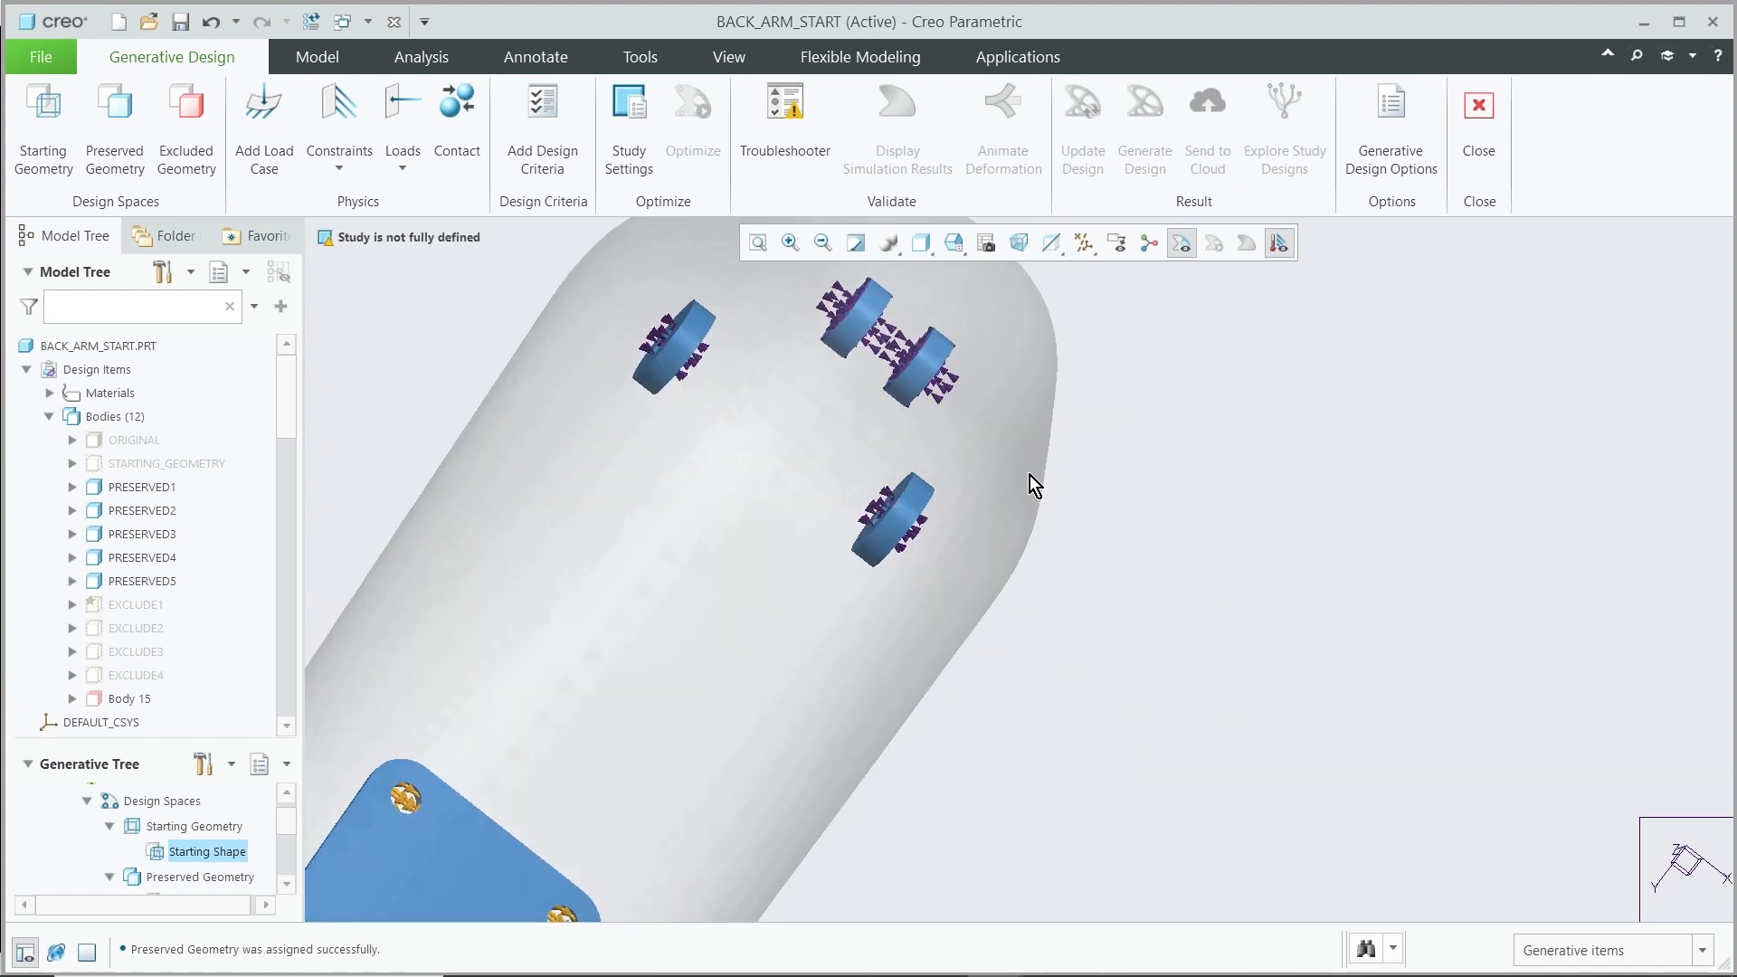
pyautogui.scroll(-2, 996, 383)
pyautogui.moveTo(1089, 492)
pyautogui.mouseDown(button='middle')
pyautogui.moveTo(919, 562)
pyautogui.moveTo(864, 503)
pyautogui.mouseUp(button='middle')
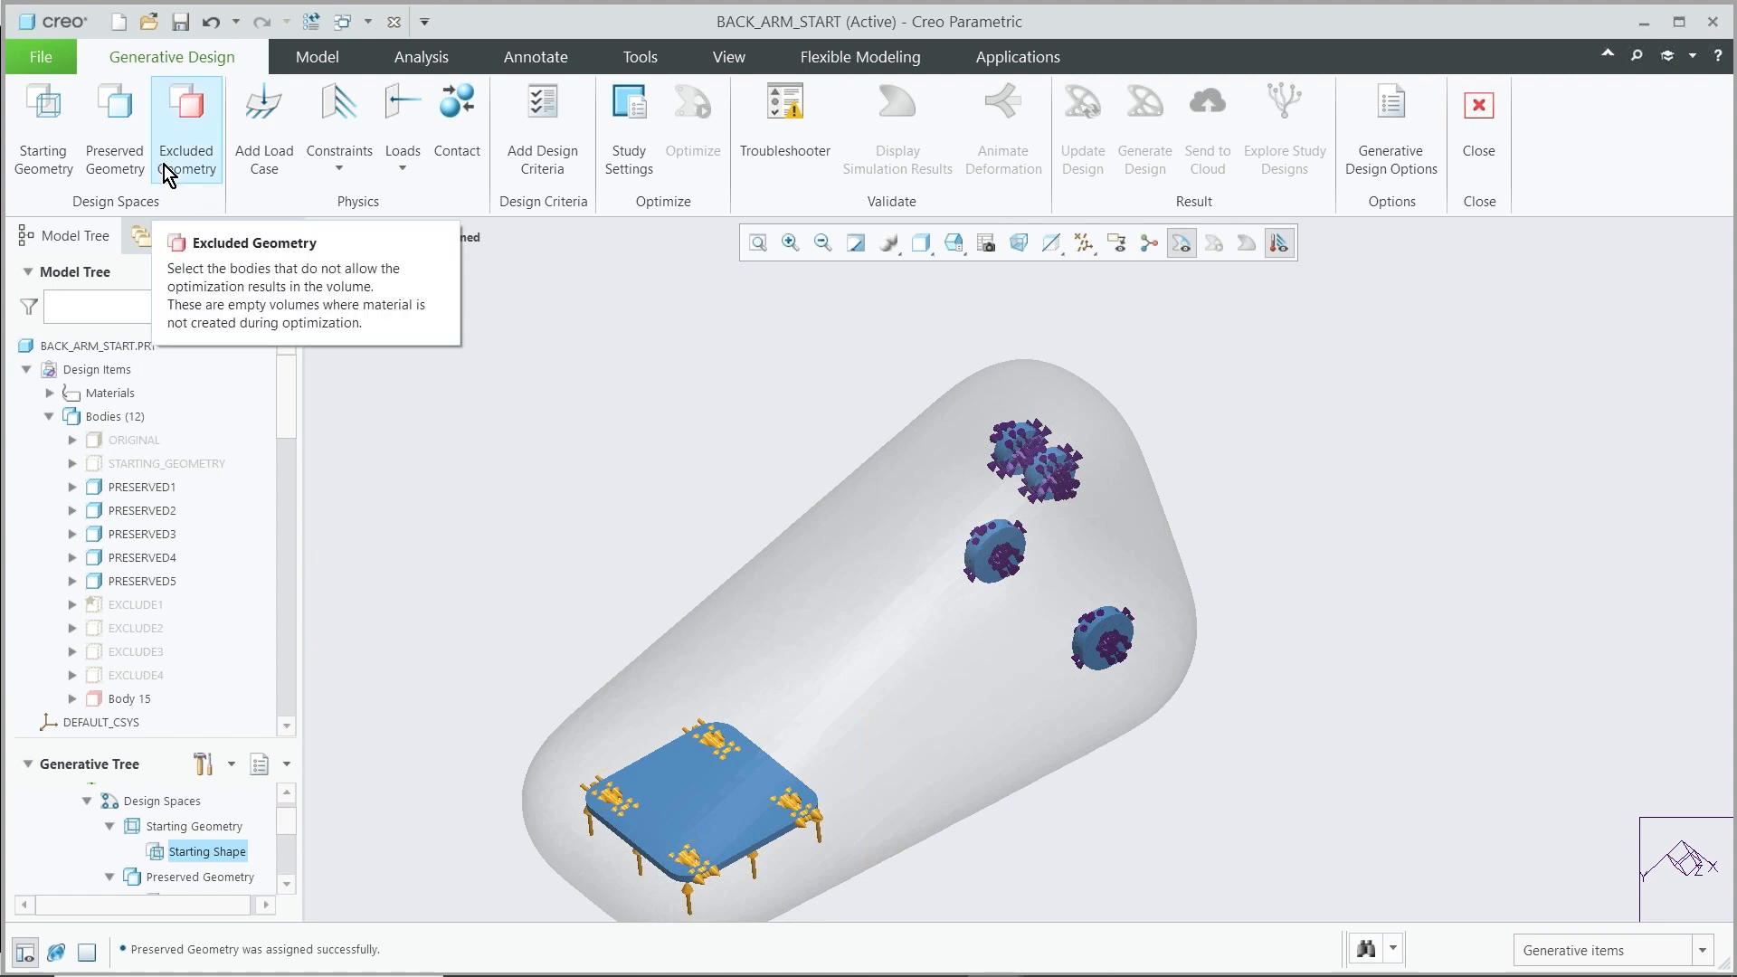
# Show the EXCLUDE1 body to examine its shape around the plate, and hide it again
pyautogui.click(125, 606)
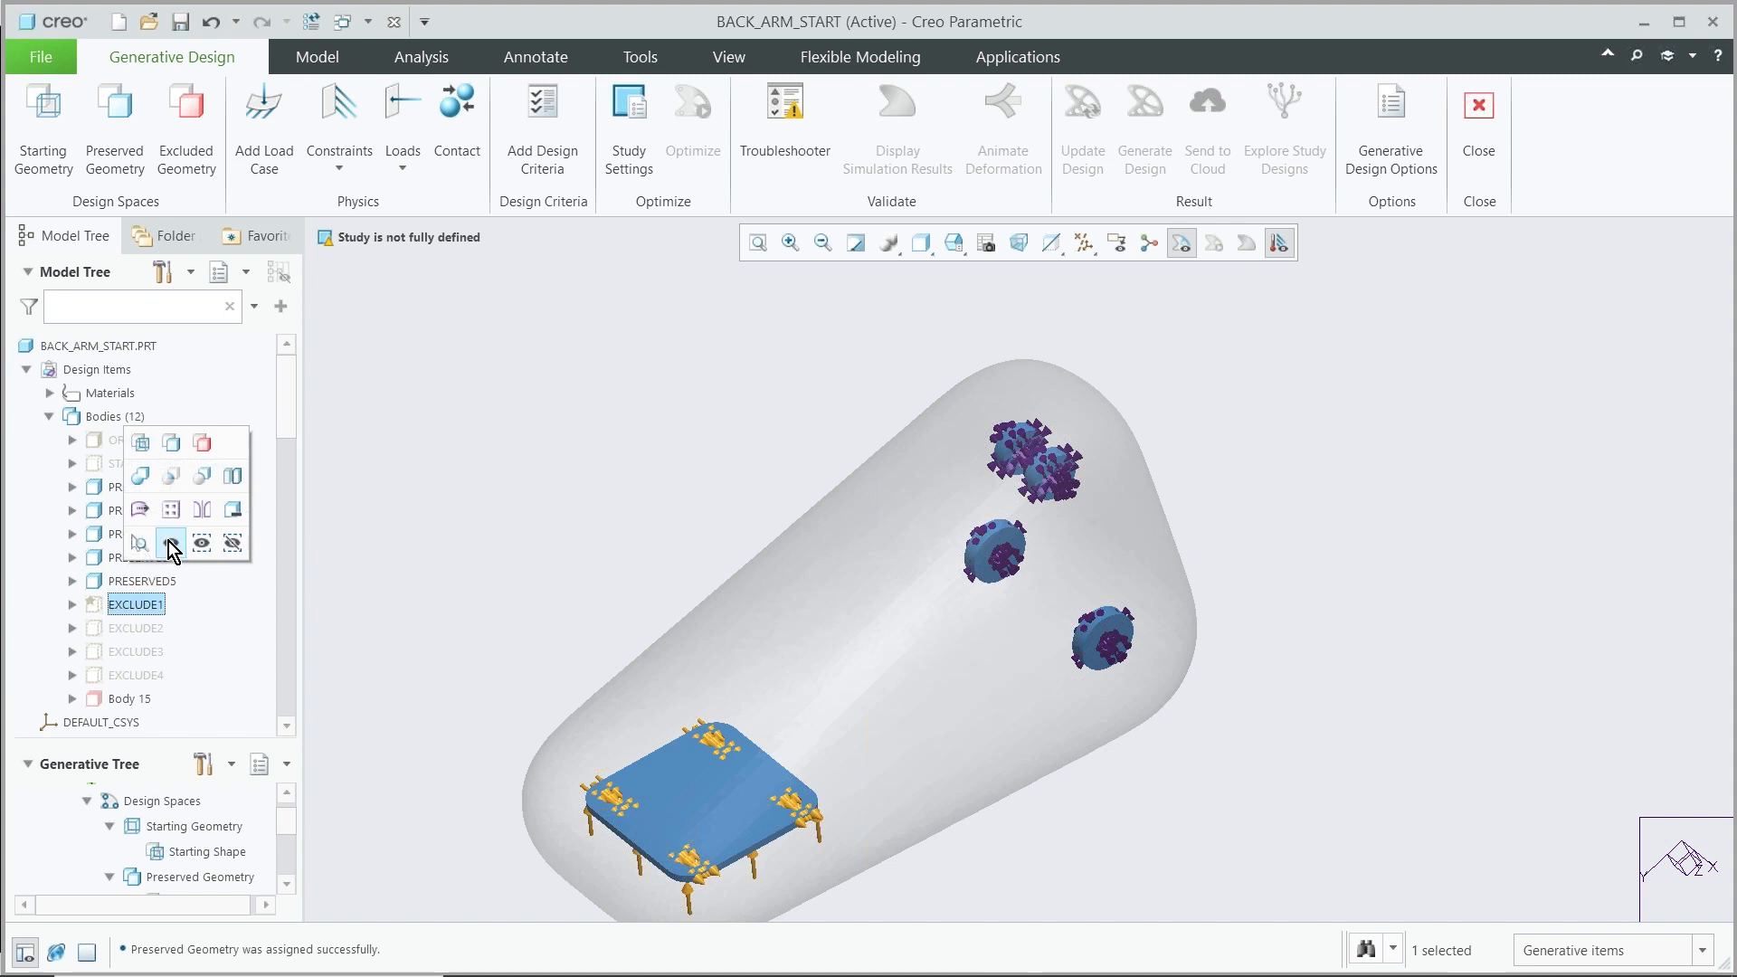
pyautogui.click(168, 541)
pyautogui.moveTo(617, 833); pyautogui.dragTo(658, 642, button='middle')
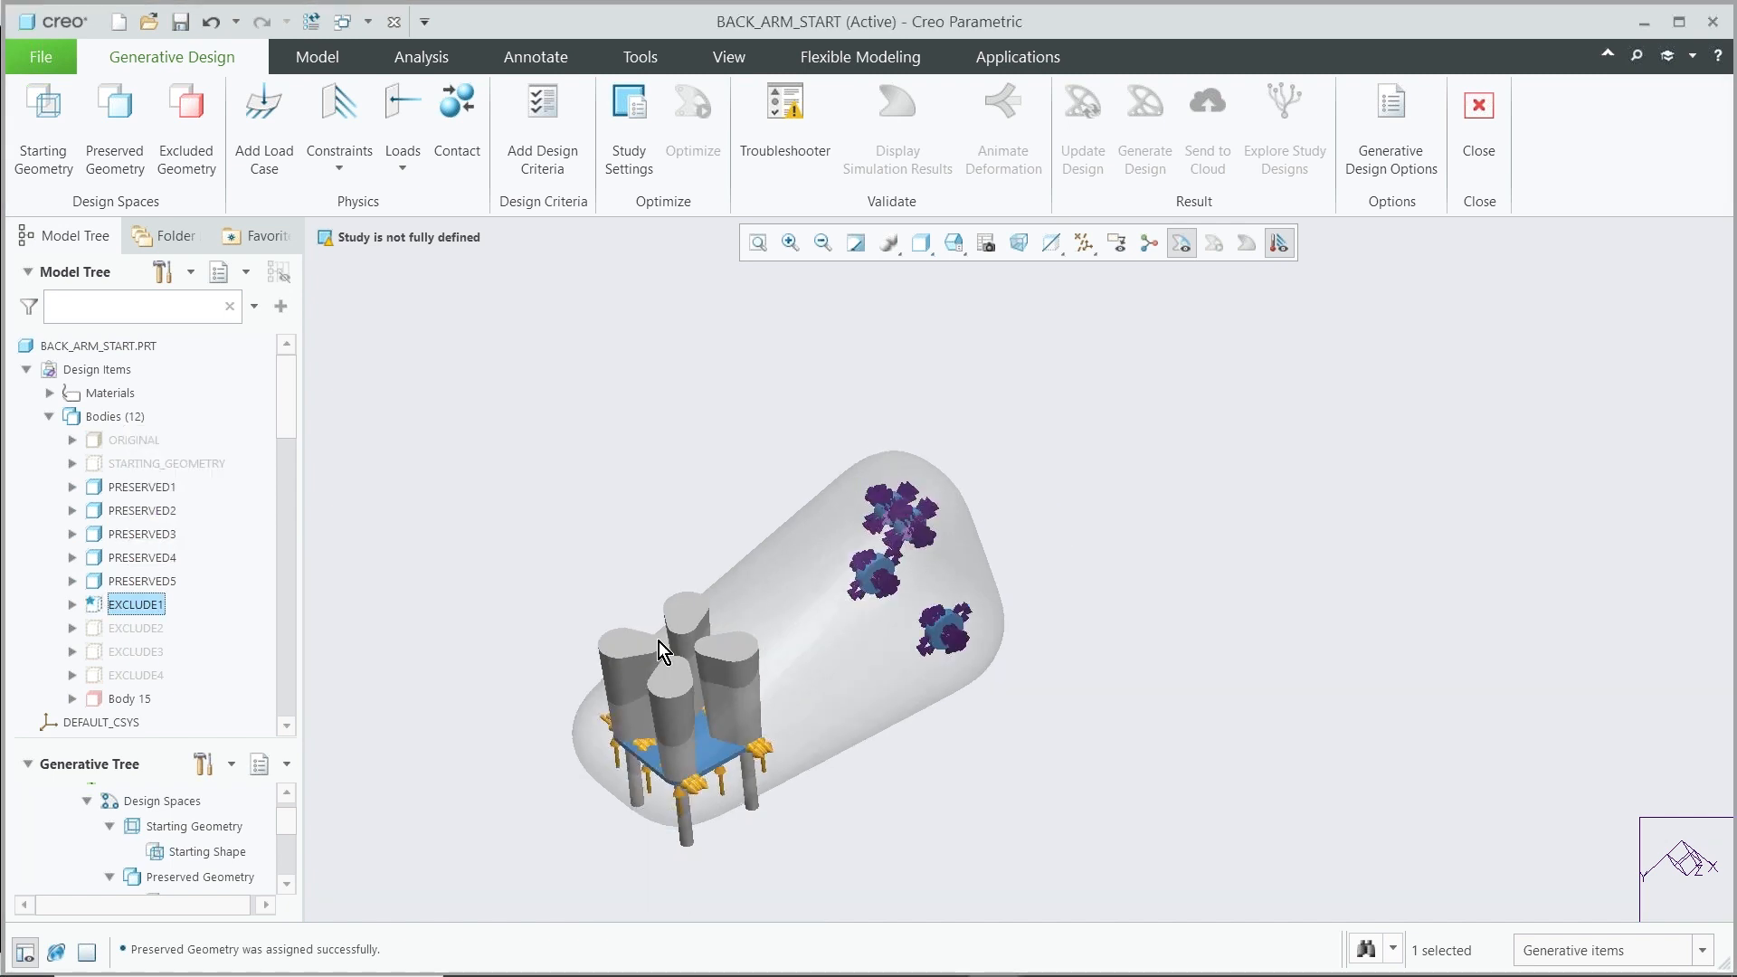
pyautogui.scroll(-4, 622, 803)
pyautogui.moveTo(620, 722); pyautogui.dragTo(649, 746, button='middle')
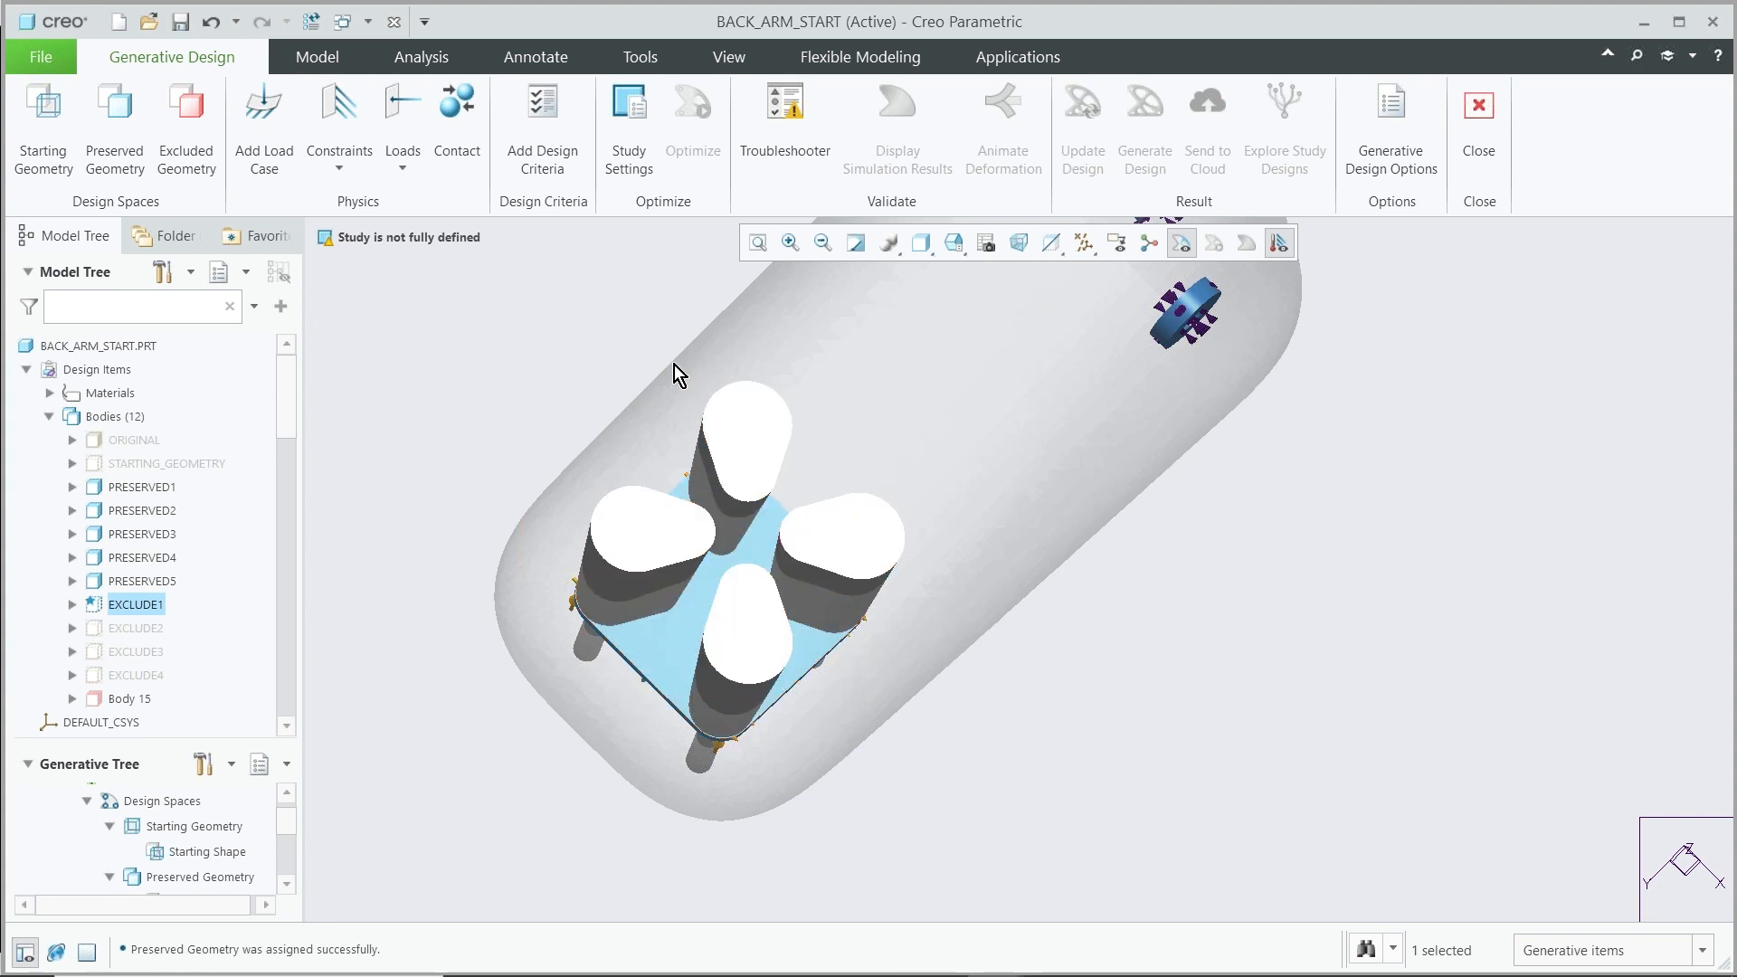
pyautogui.moveTo(654, 682); pyautogui.dragTo(647, 665, button='middle')
pyautogui.scroll(-5, 648, 667)
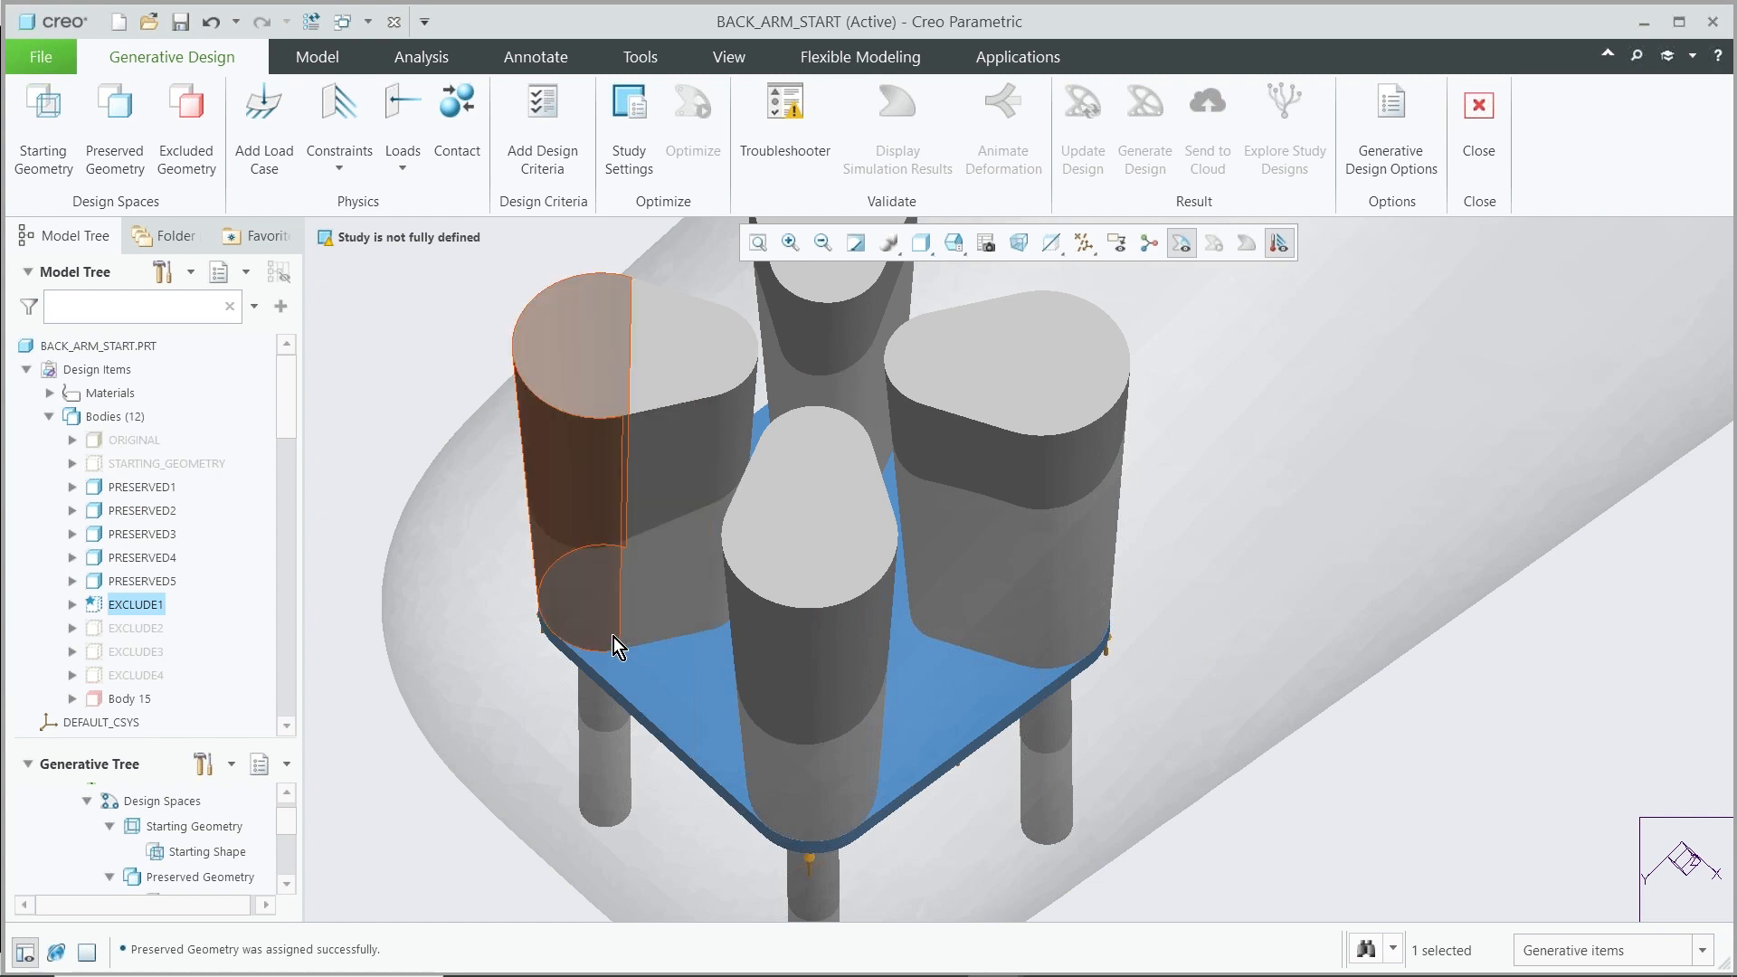
pyautogui.moveTo(644, 682)
pyautogui.mouseDown(button='middle')
pyautogui.moveTo(648, 589)
pyautogui.moveTo(664, 671)
pyautogui.mouseUp(button='middle')
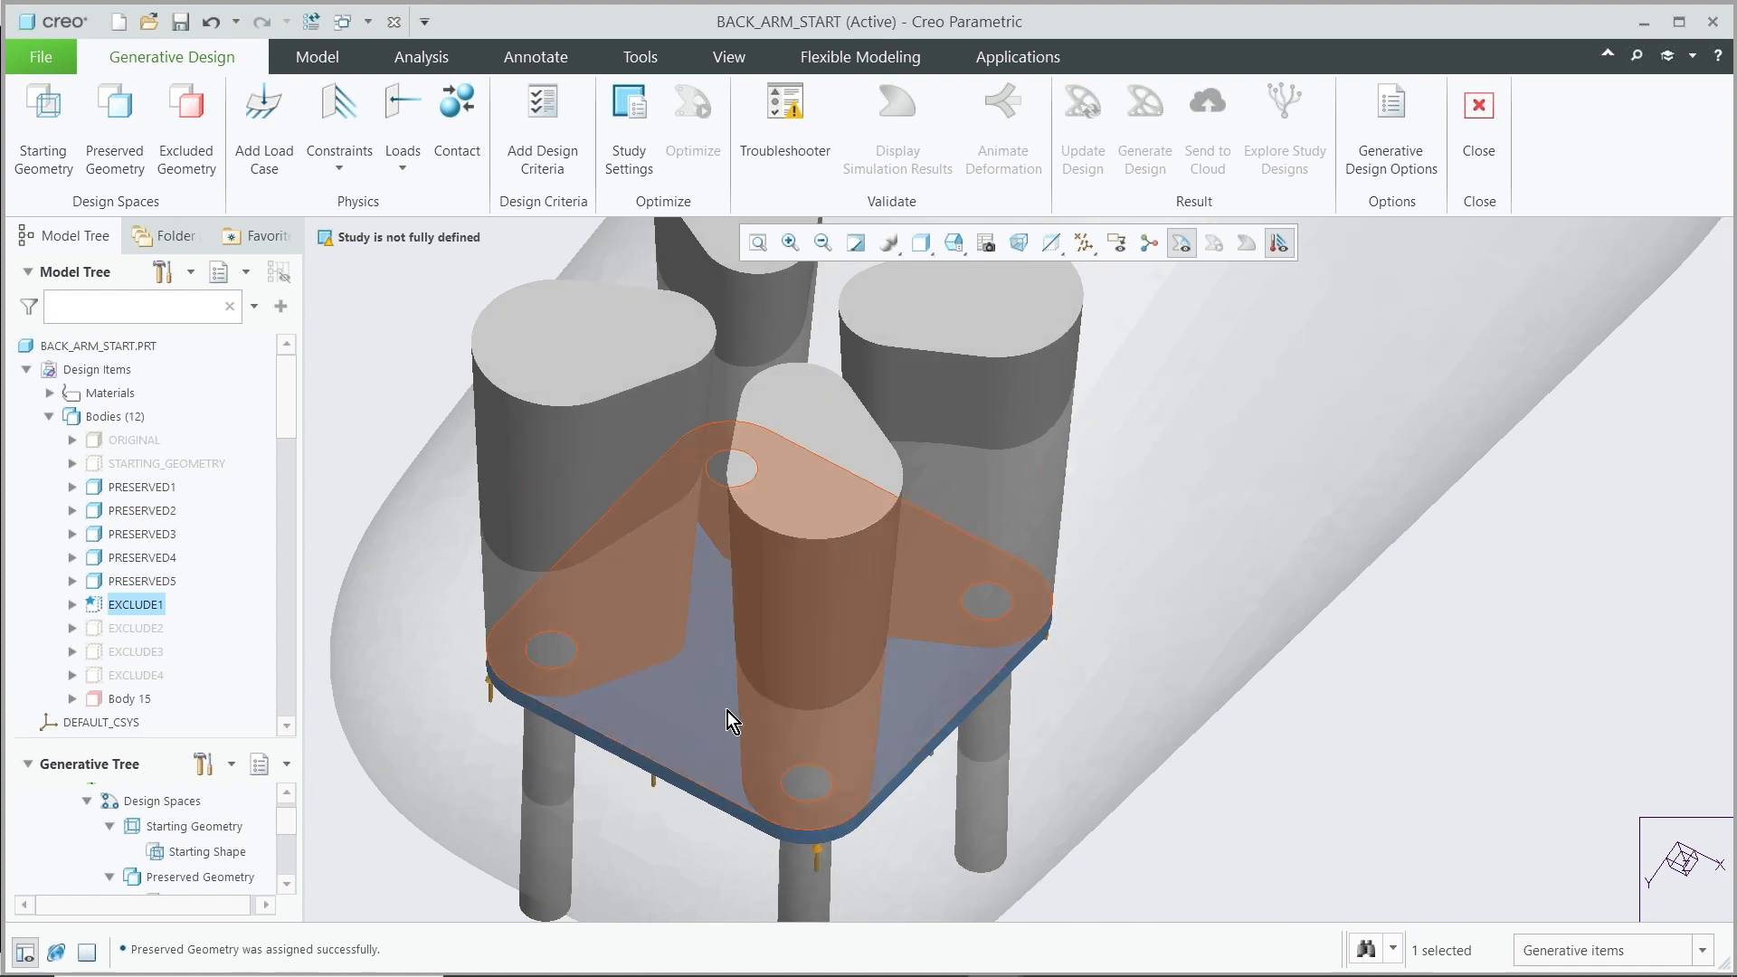
pyautogui.scroll(-5, 727, 711)
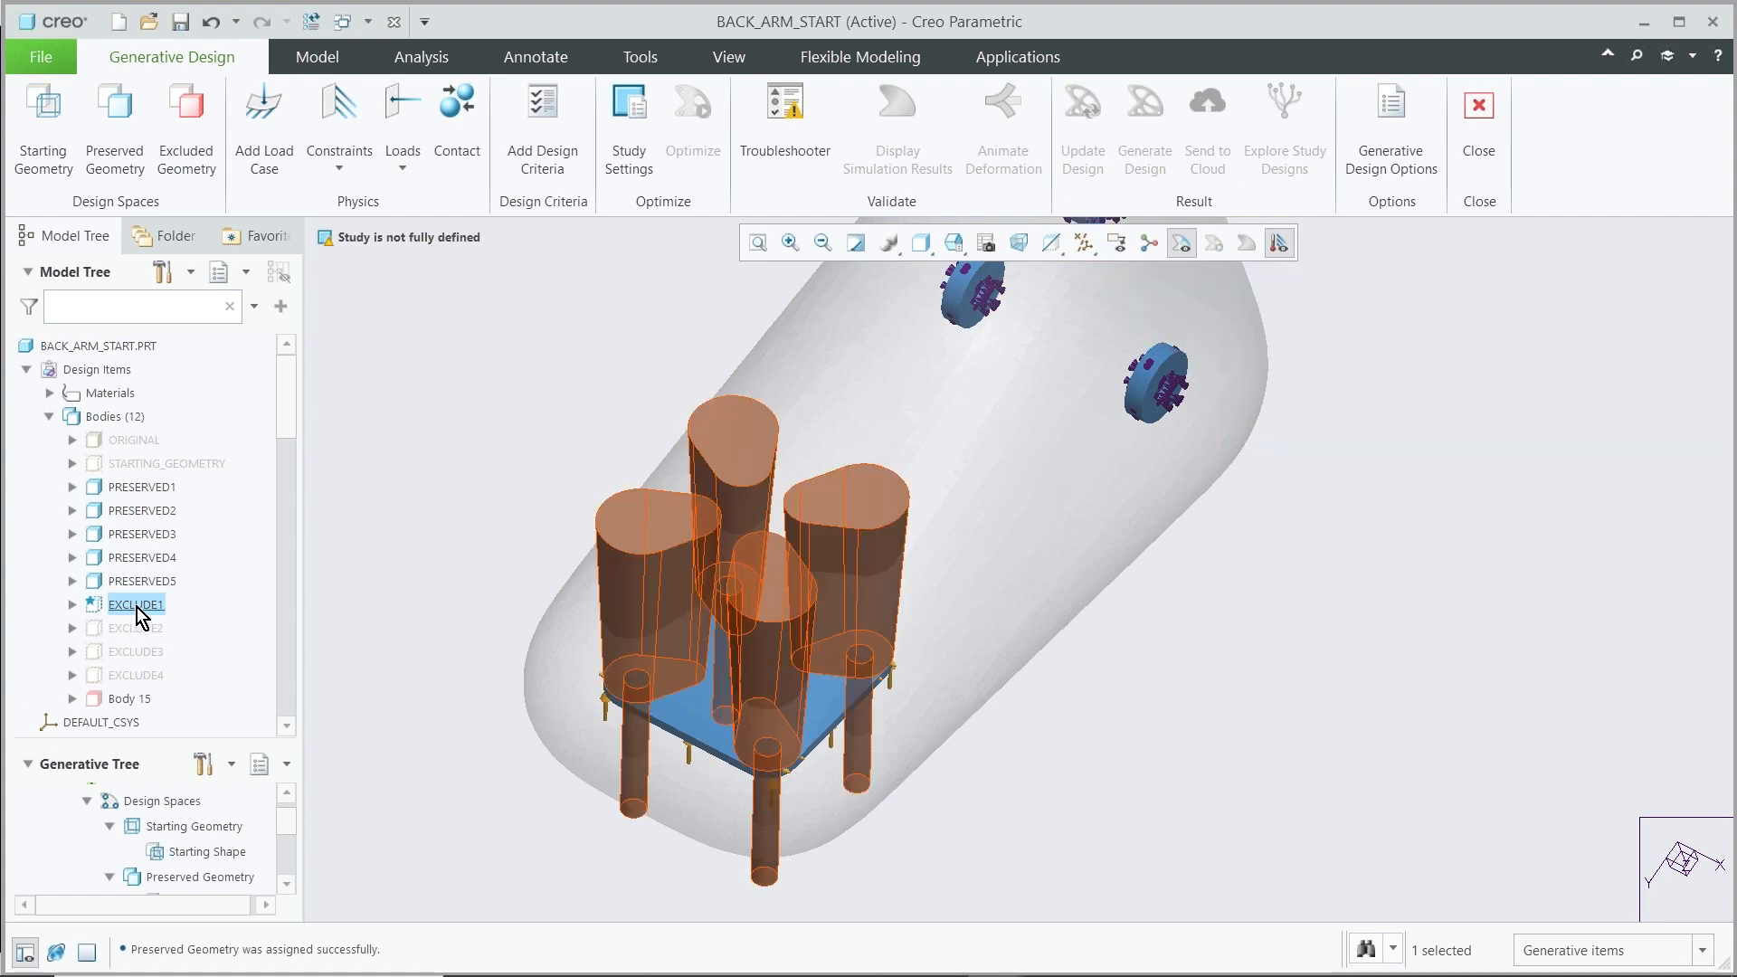
pyautogui.doubleClick(138, 606)
pyautogui.click(182, 541)
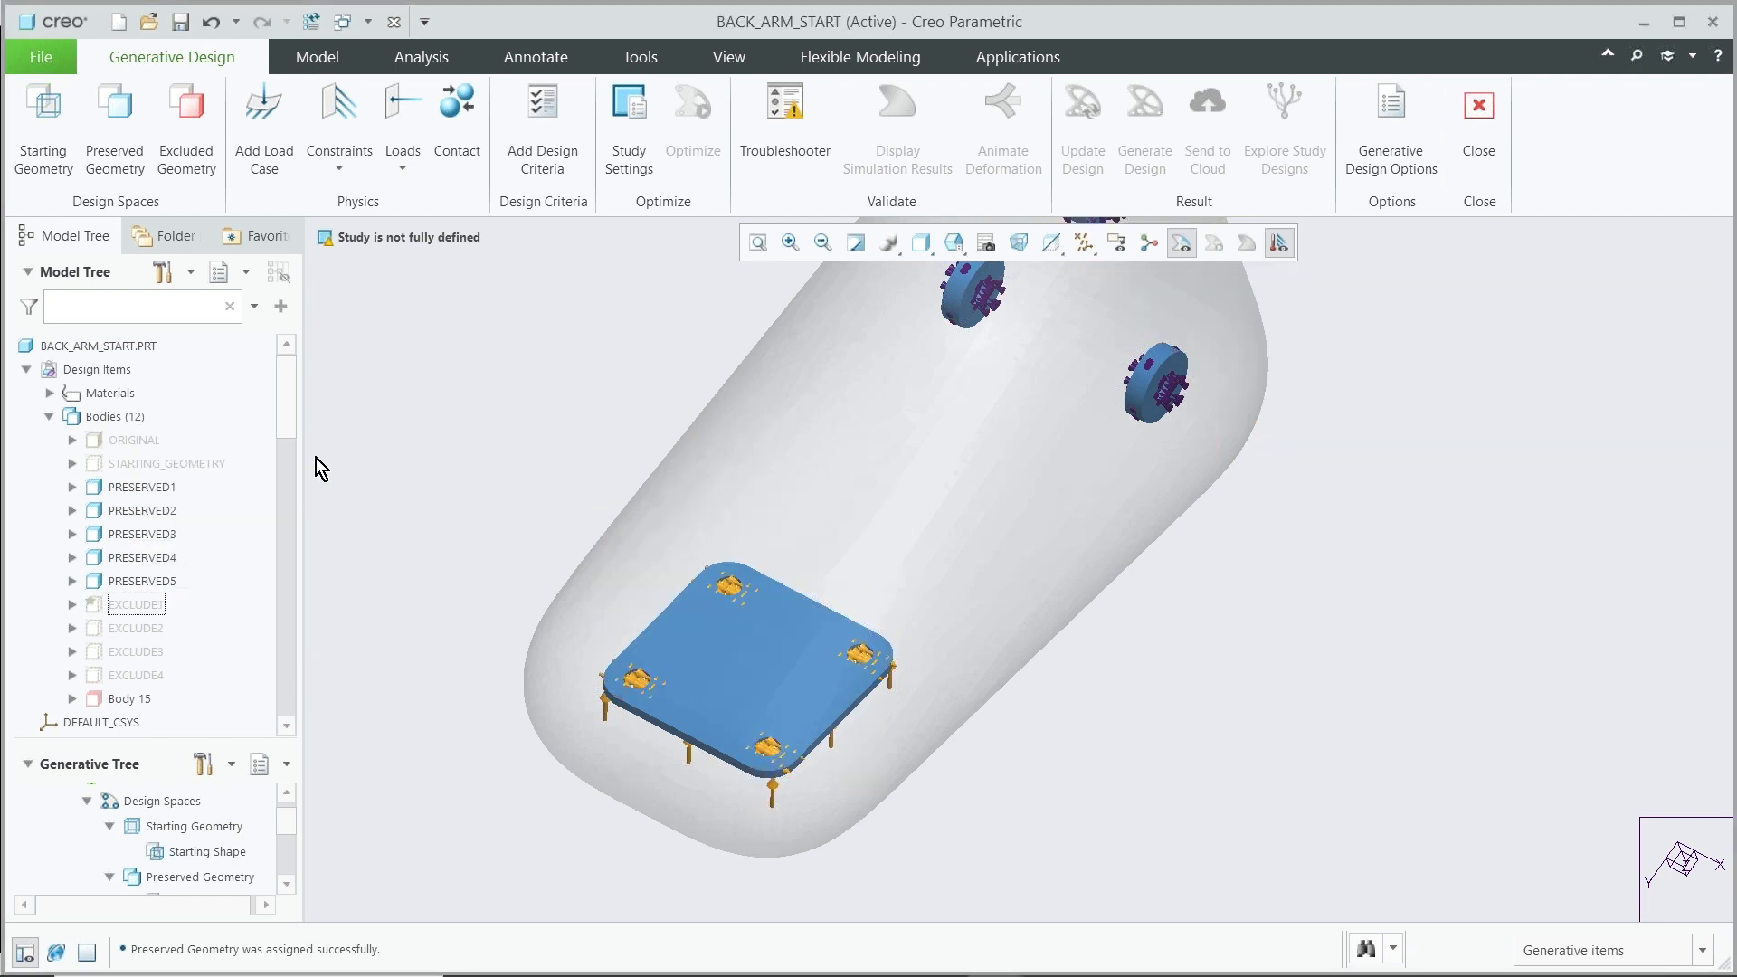
# Assign the bodies EXCLUDE1 through EXCLUDE4 as Excluded Geometry
pyautogui.click(191, 118)
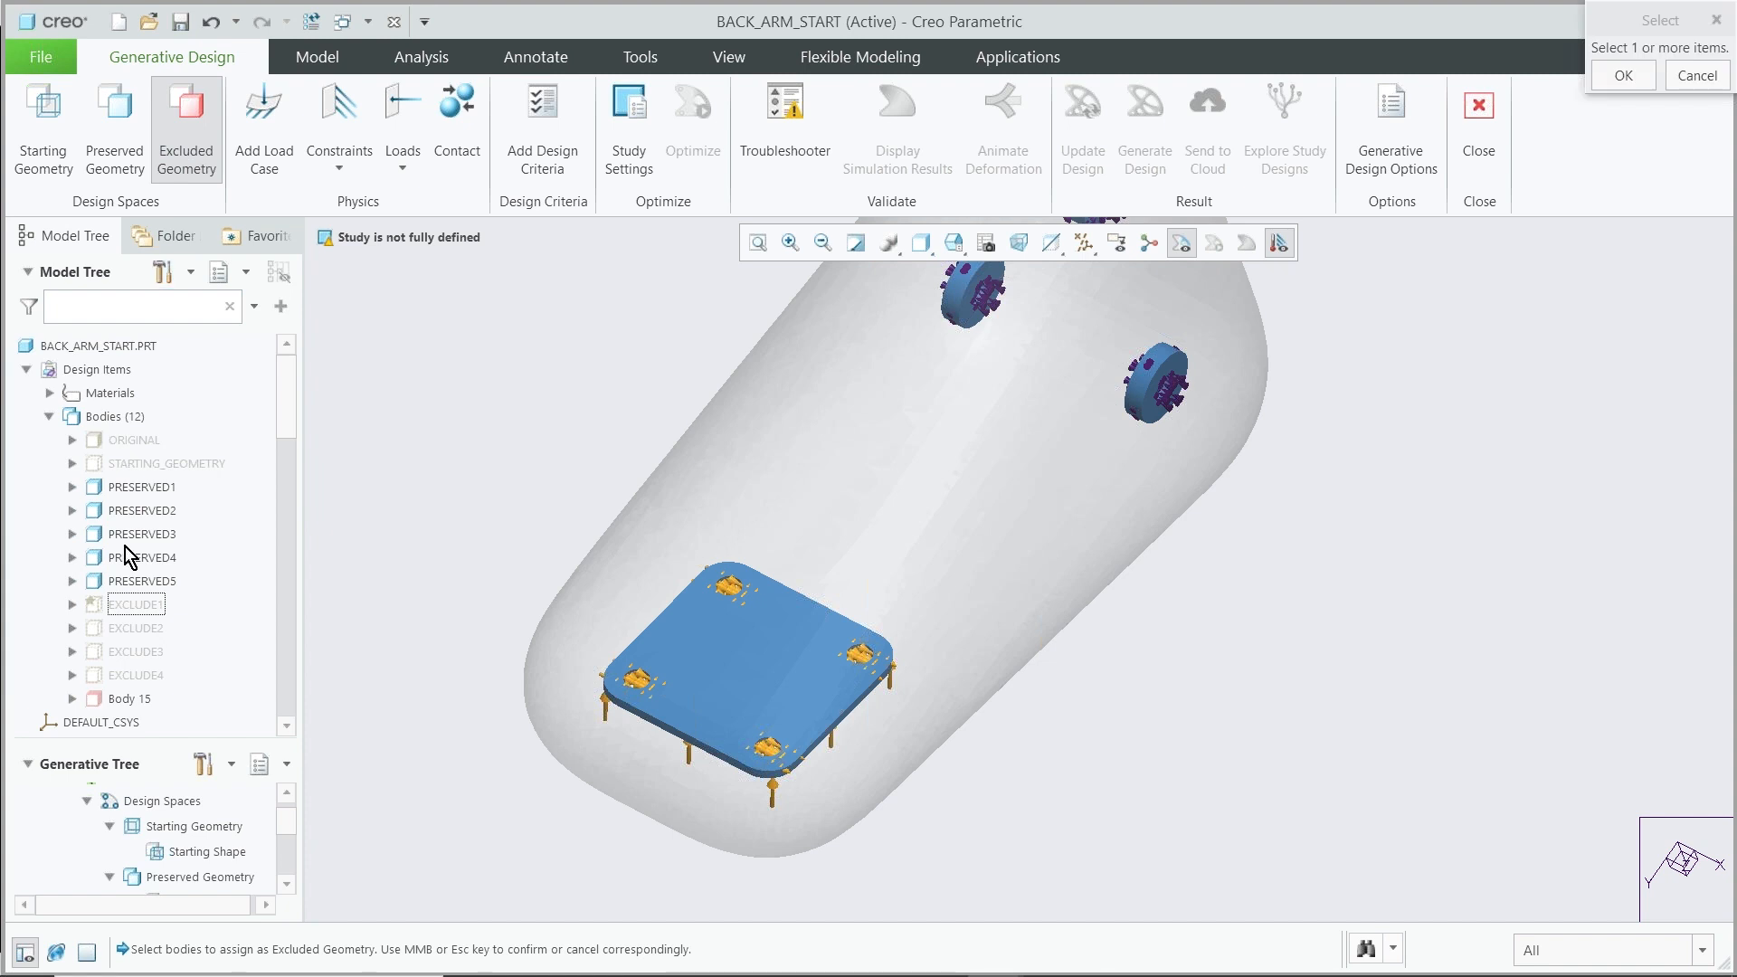
pyautogui.click(133, 604)
pyautogui.keyDown('ctrl'); pyautogui.click(135, 628); pyautogui.keyUp('ctrl')
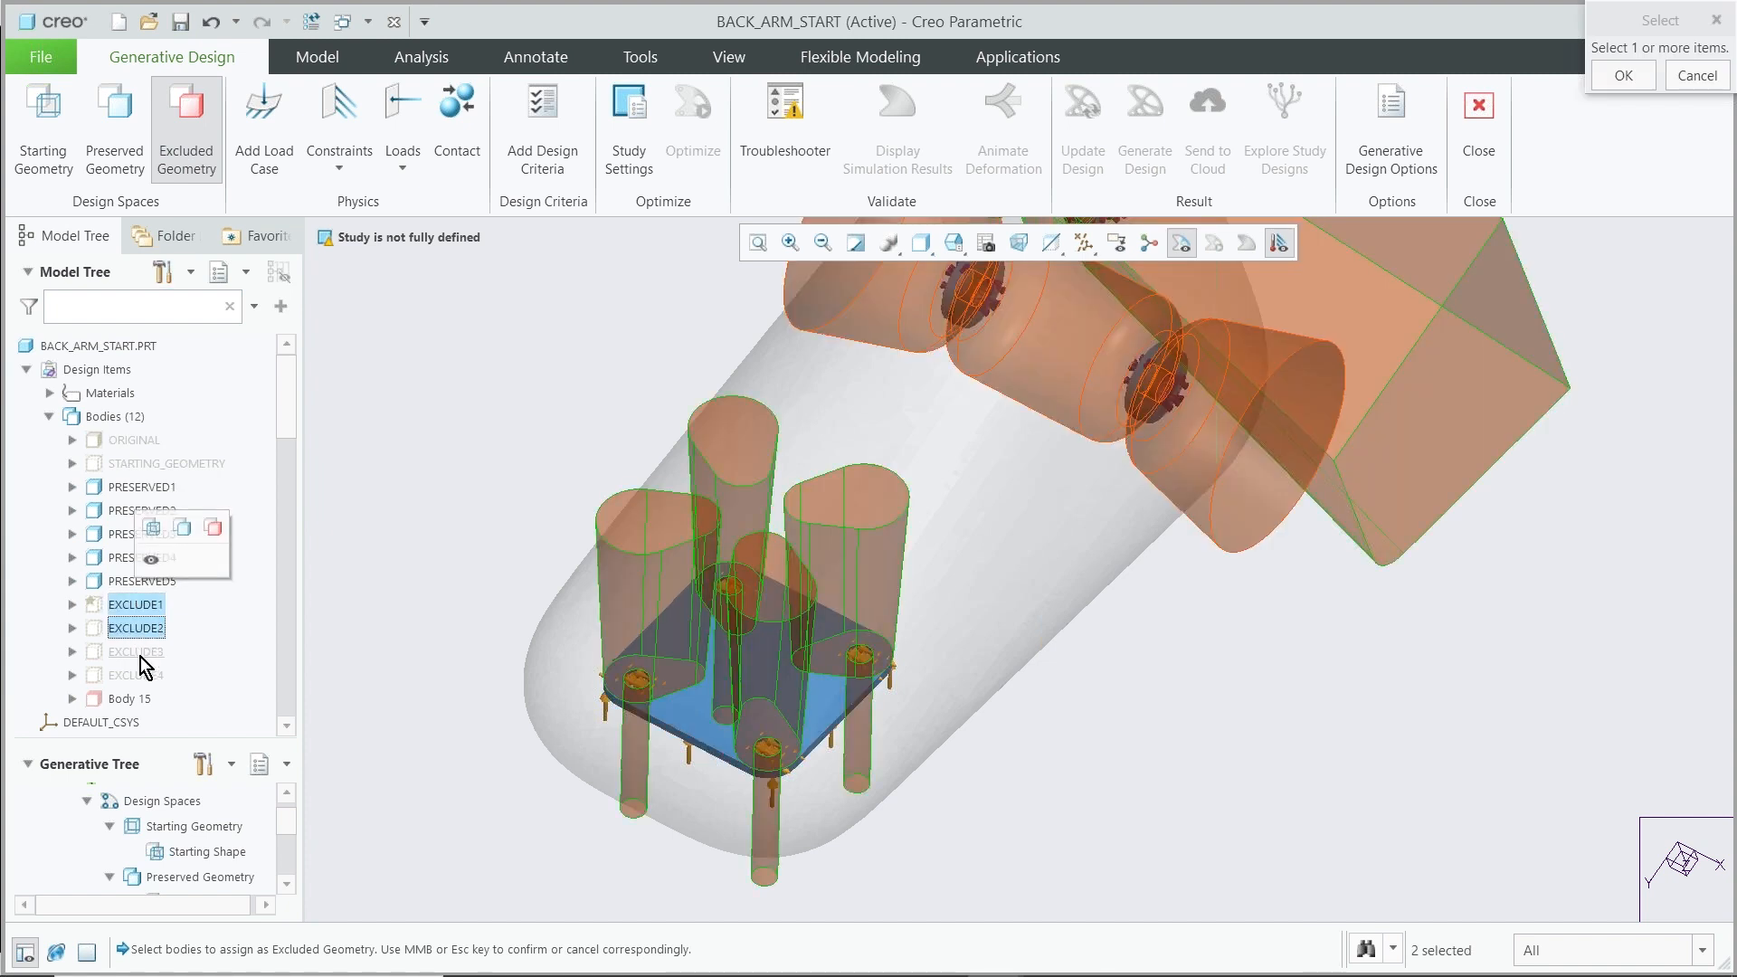
pyautogui.keyDown('ctrl'); pyautogui.click(139, 653); pyautogui.keyUp('ctrl')
pyautogui.keyDown('ctrl'); pyautogui.click(138, 675); pyautogui.keyUp('ctrl')
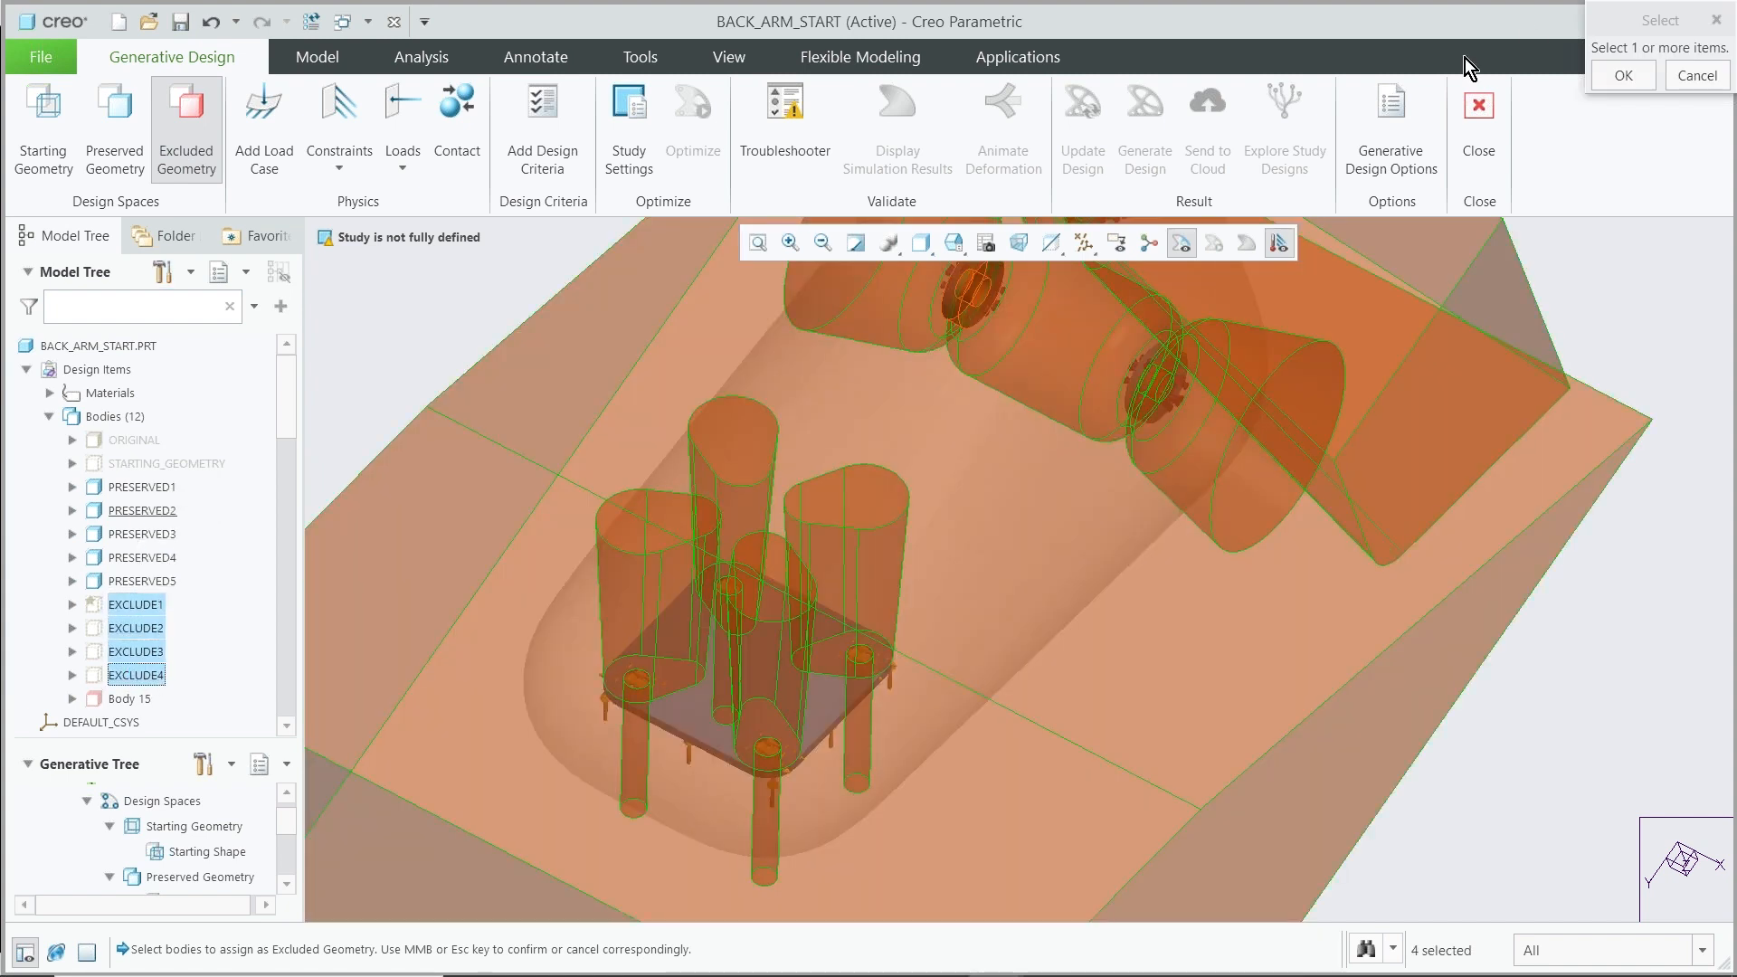
pyautogui.click(1616, 76)
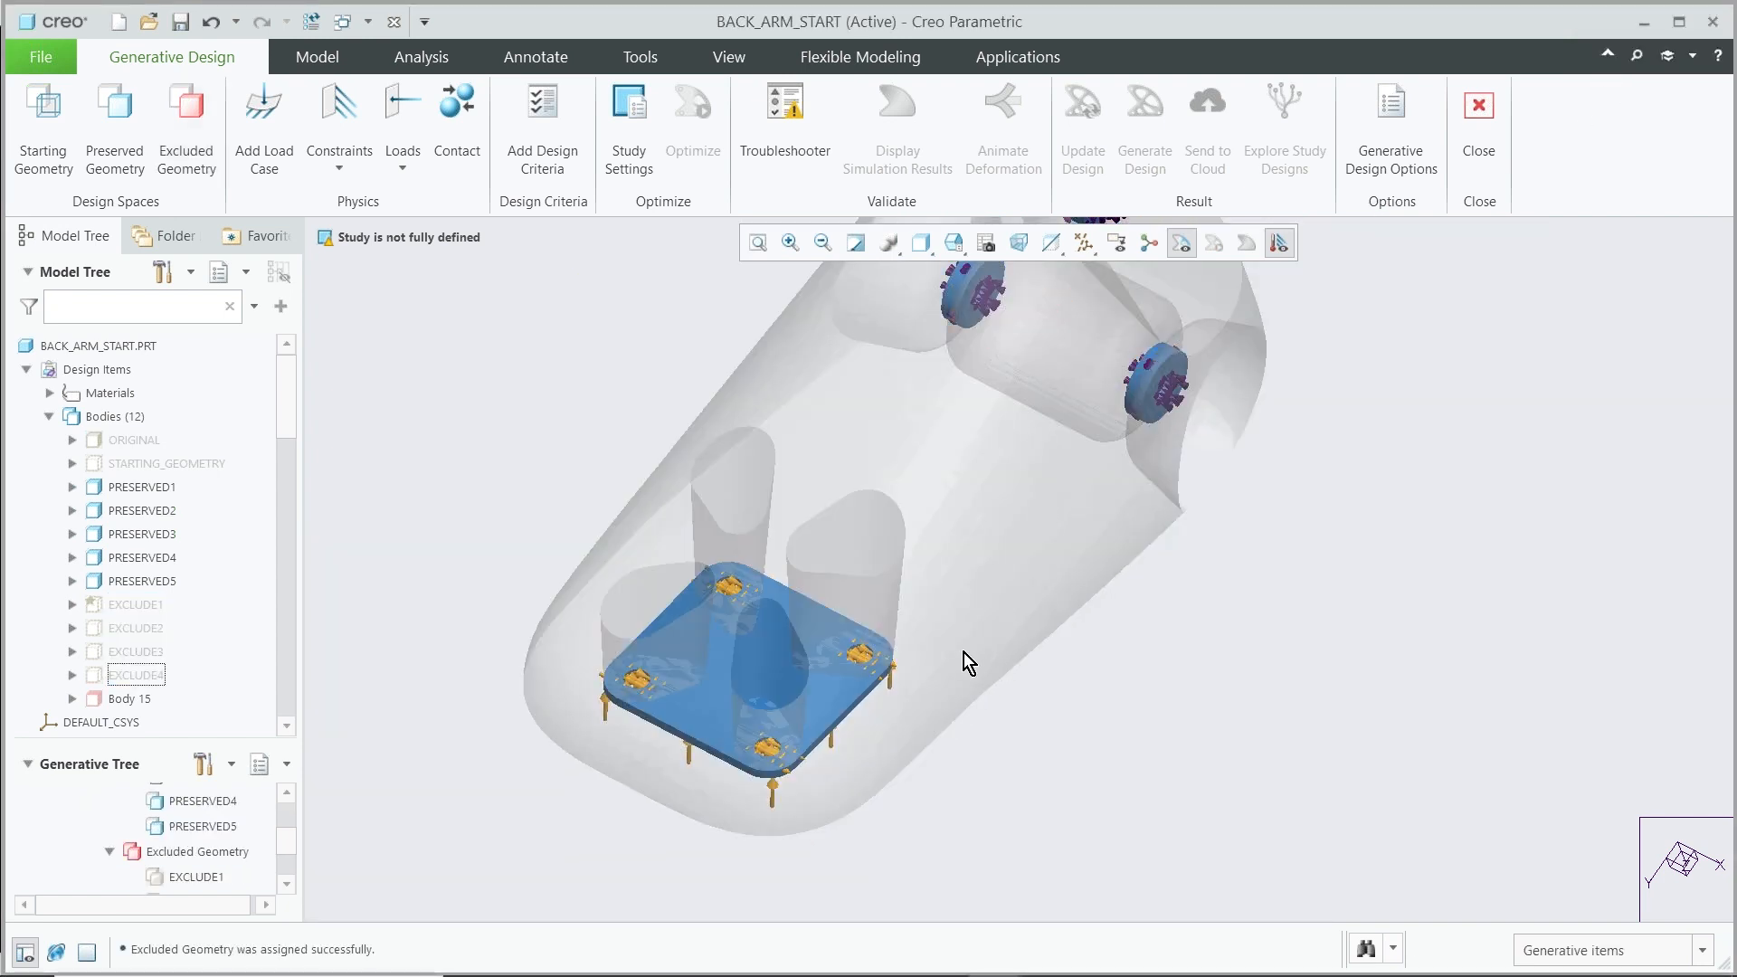
# Open Design Criteria and set the mass limit to 1.5 kg
pyautogui.moveTo(963, 653)
pyautogui.mouseDown(button='middle')
pyautogui.moveTo(941, 648)
pyautogui.moveTo(964, 758)
pyautogui.moveTo(923, 633)
pyautogui.moveTo(843, 610)
pyautogui.moveTo(752, 648)
pyautogui.mouseUp(button='middle')
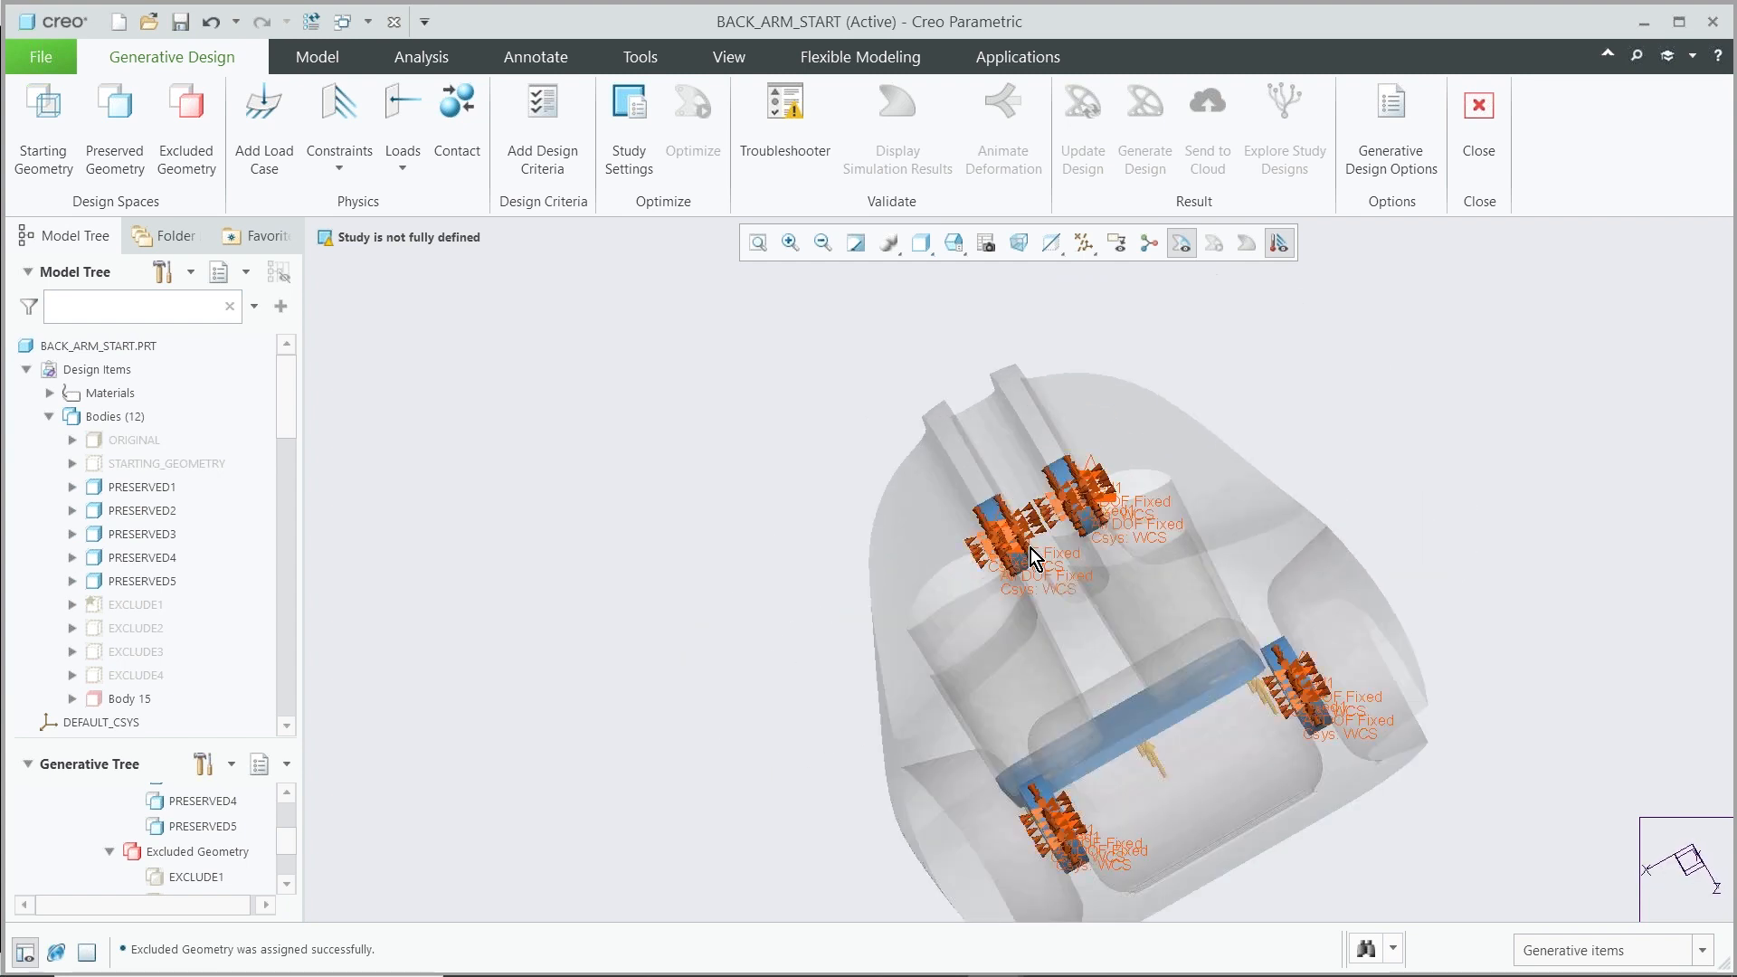
pyautogui.moveTo(937, 574)
pyautogui.mouseDown(button='middle')
pyautogui.moveTo(1025, 540)
pyautogui.moveTo(946, 502)
pyautogui.moveTo(1004, 540)
pyautogui.moveTo(1046, 540)
pyautogui.mouseUp(button='middle')
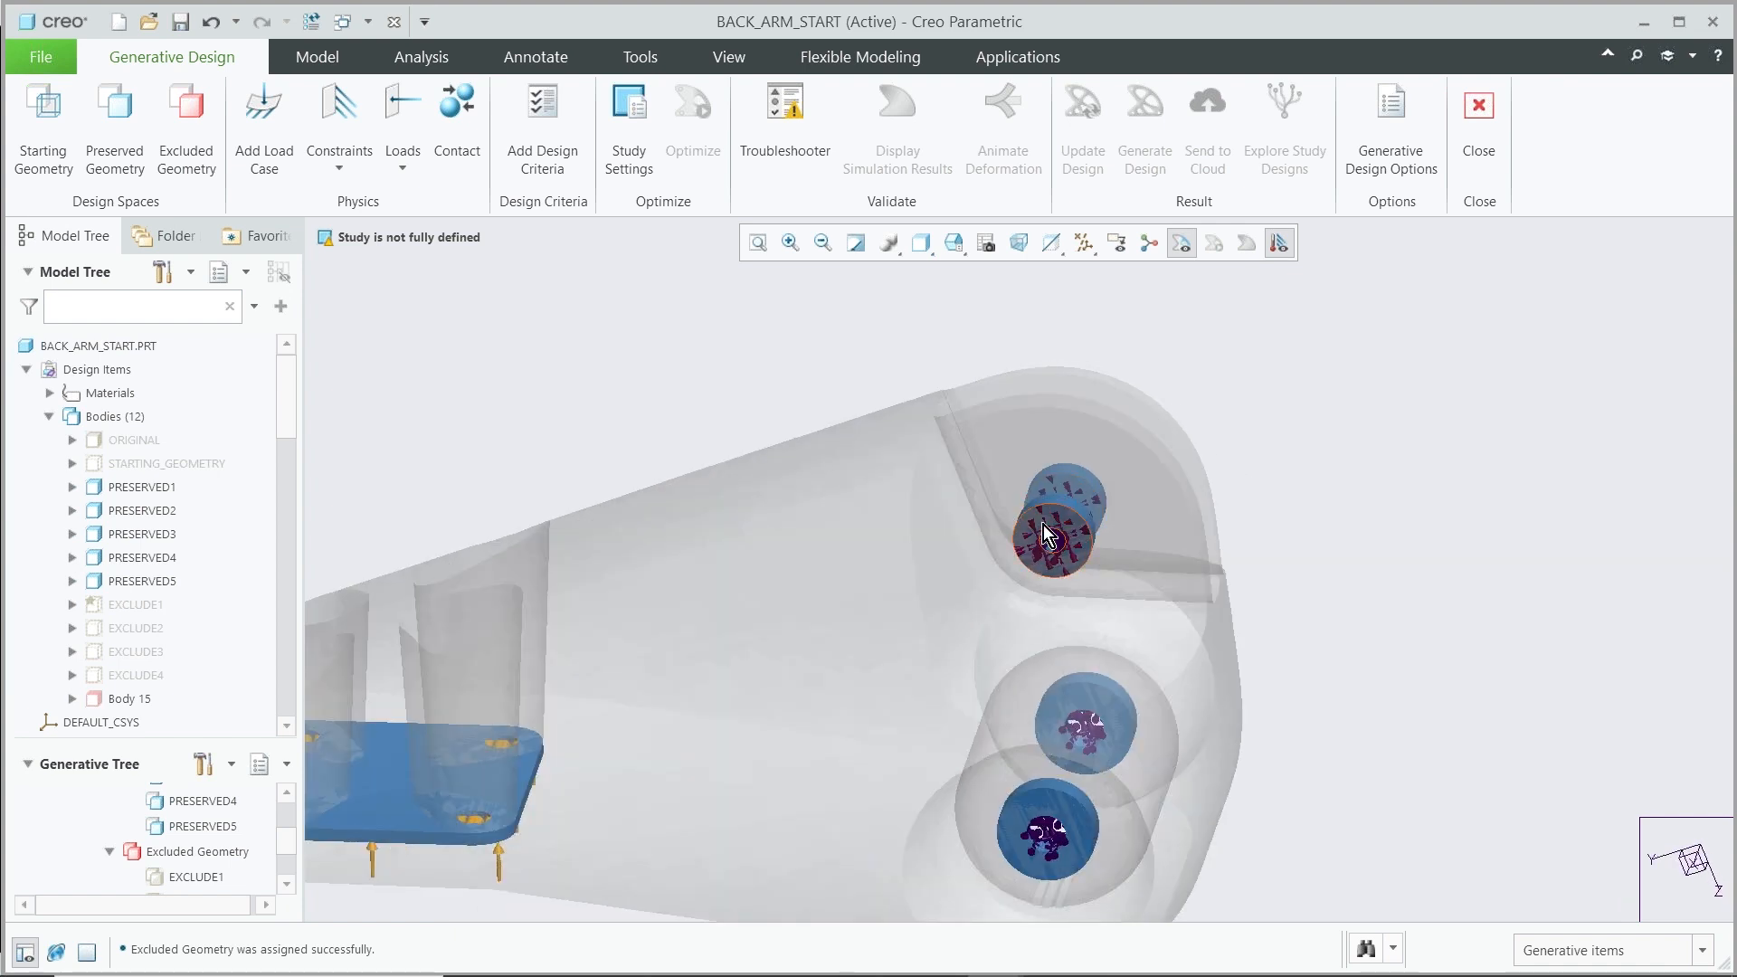
pyautogui.moveTo(1087, 545); pyautogui.dragTo(1007, 578, button='middle')
pyautogui.moveTo(995, 584); pyautogui.dragTo(1117, 572, button='middle')
pyautogui.scroll(3, 1283, 423)
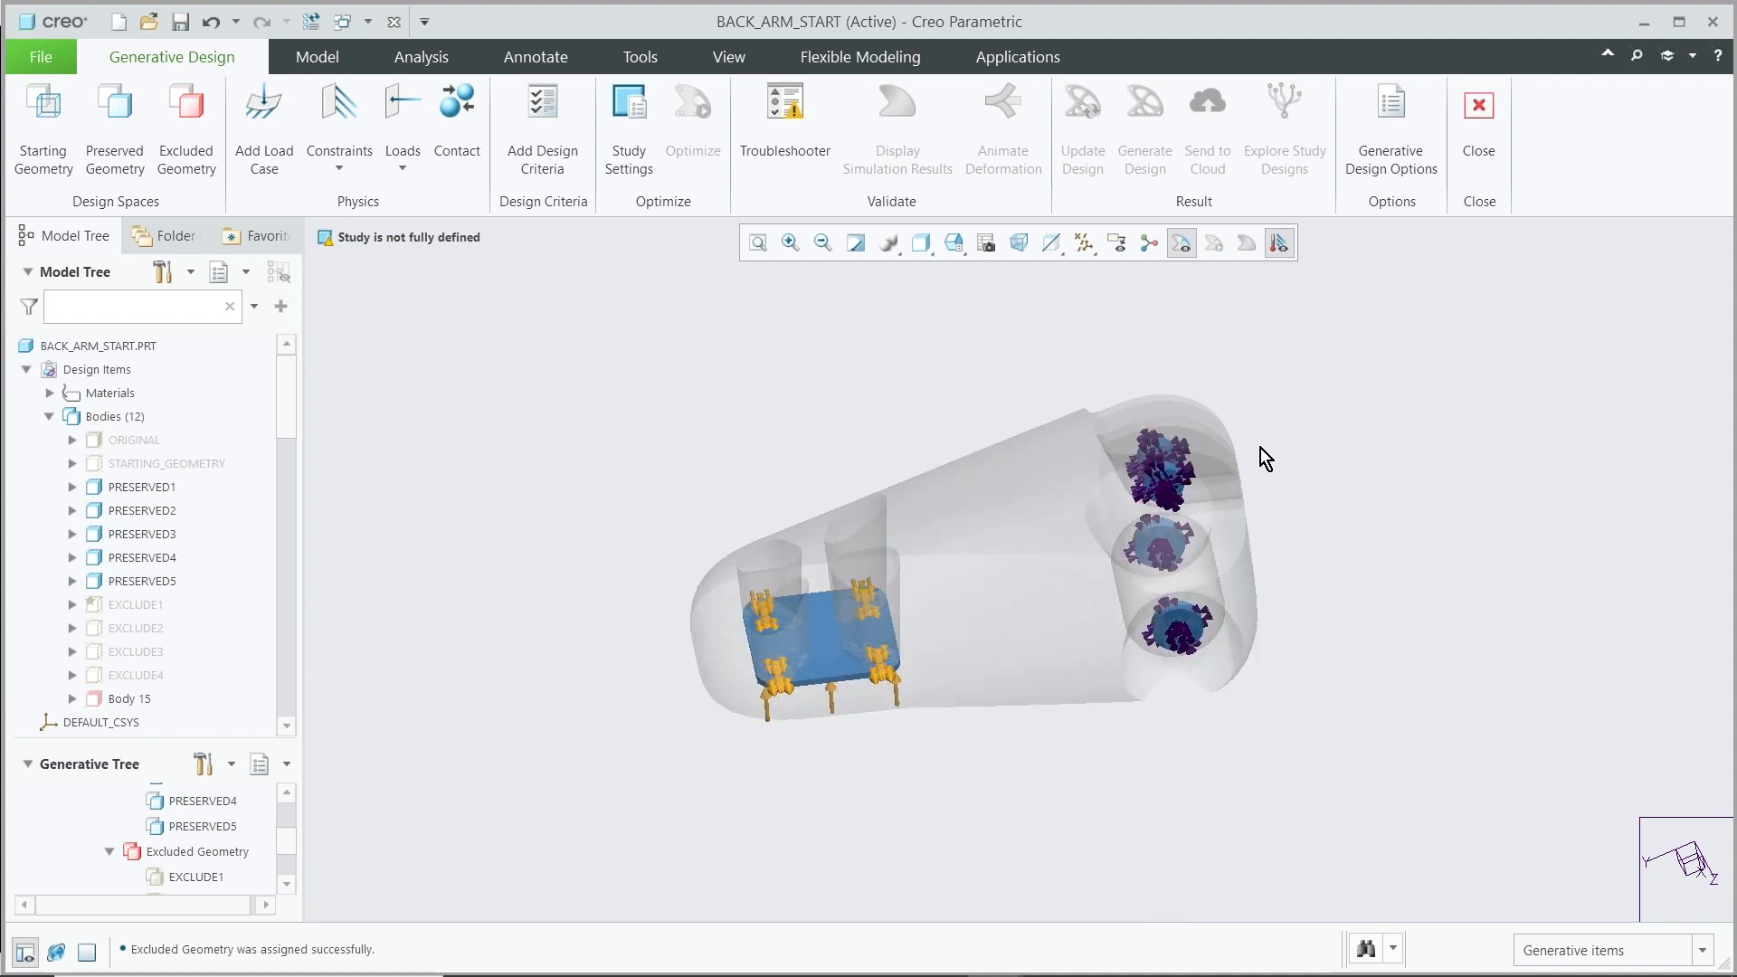
pyautogui.scroll(-3, 1264, 459)
pyautogui.moveTo(1253, 499)
pyautogui.mouseDown(button='middle')
pyautogui.moveTo(1252, 438)
pyautogui.moveTo(1248, 492)
pyautogui.mouseUp(button='middle')
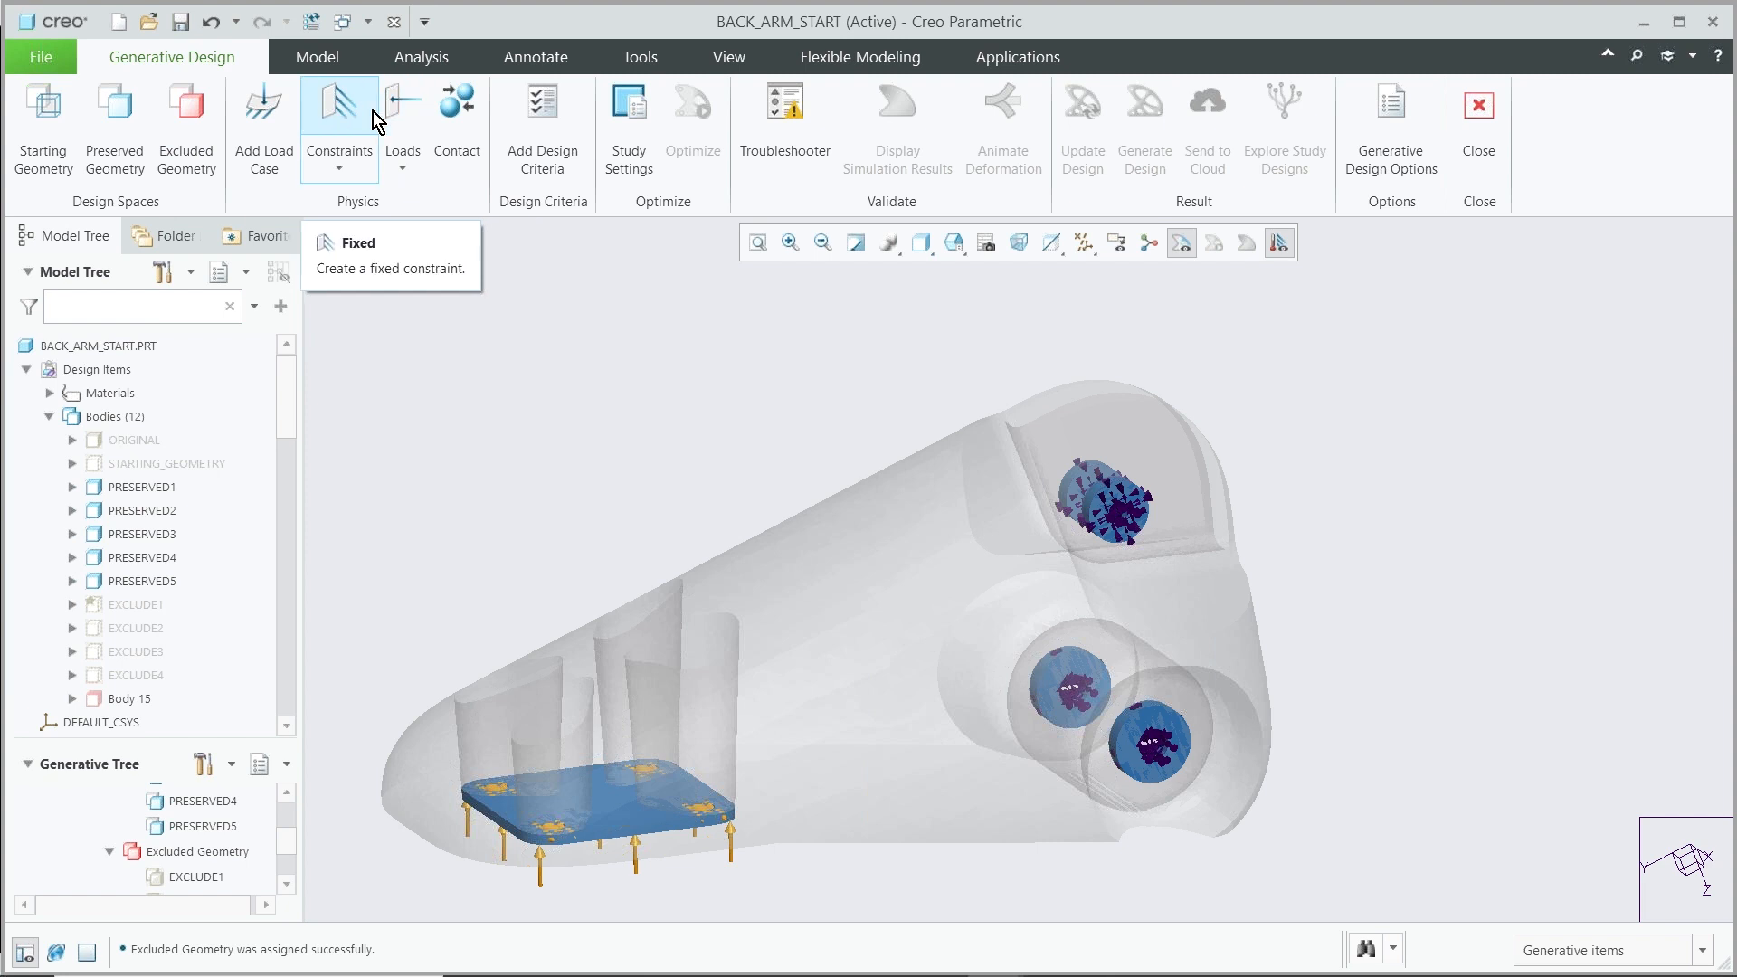
pyautogui.click(549, 162)
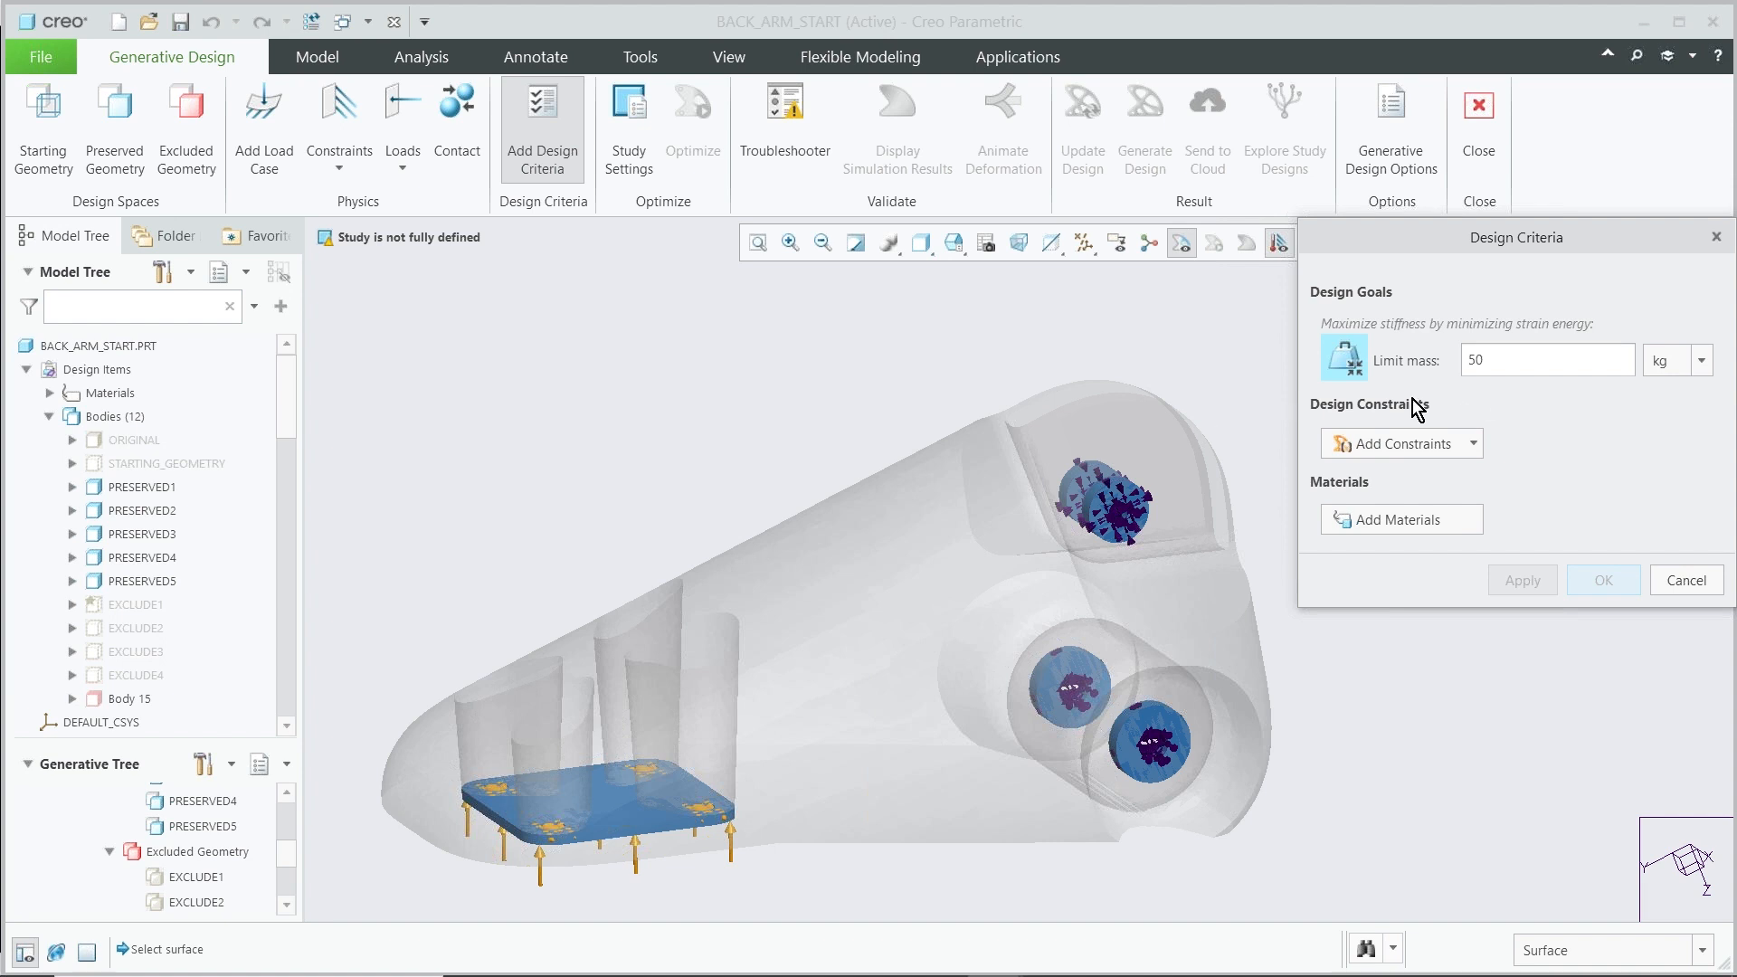
pyautogui.moveTo(1506, 350); pyautogui.dragTo(1459, 364)
pyautogui.write('1.')
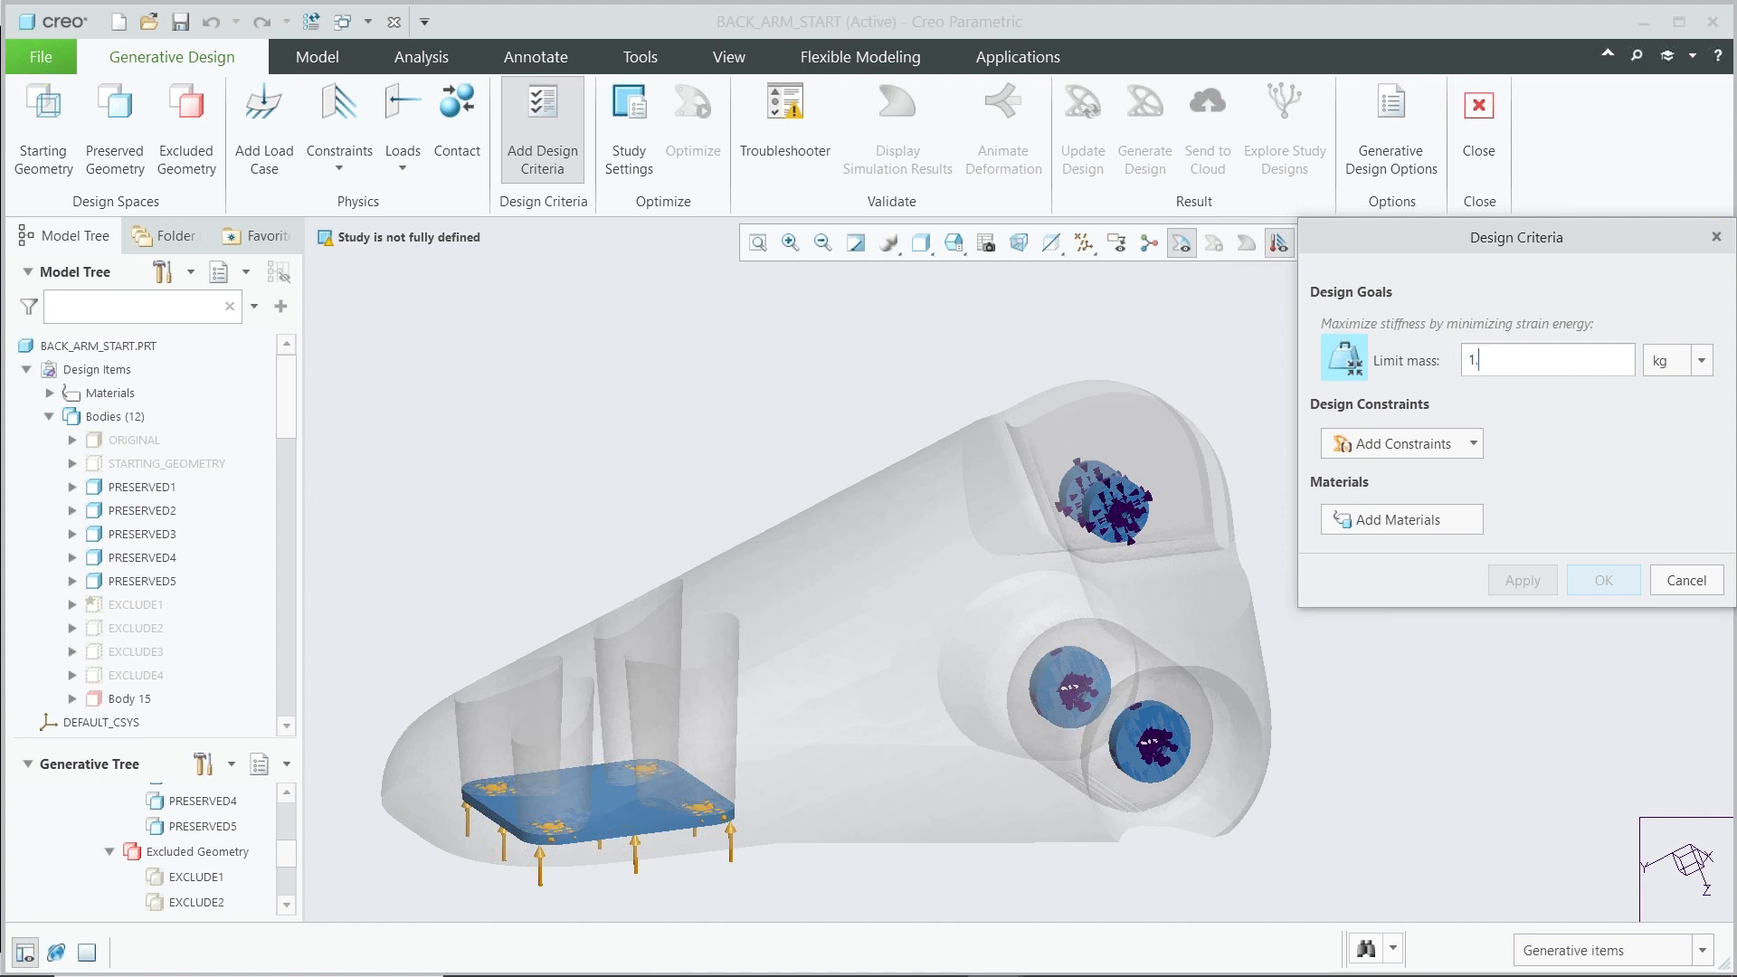
pyautogui.press('Return')
# Add a Planar Symmetry design constraint using the RIGHT datum plane as the symmetry plane
pyautogui.scroll(-2, 998, 530)
pyautogui.scroll(2, 998, 529)
pyautogui.moveTo(926, 530); pyautogui.dragTo(950, 559, button='middle')
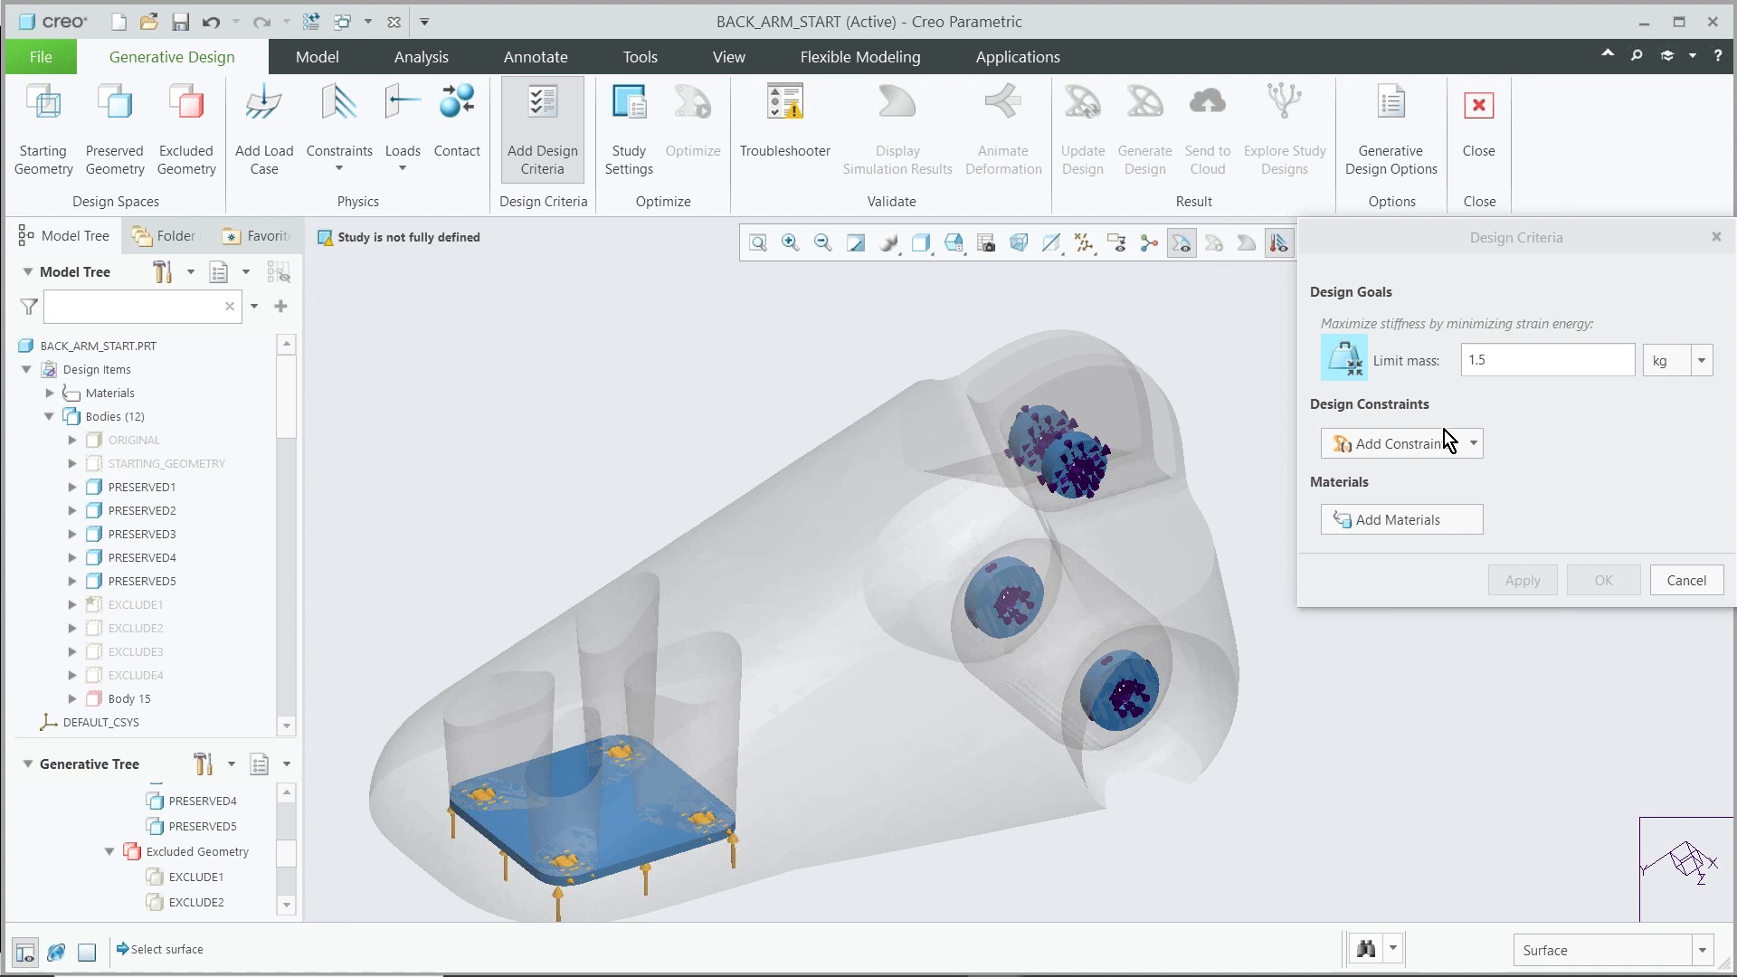
pyautogui.click(1473, 445)
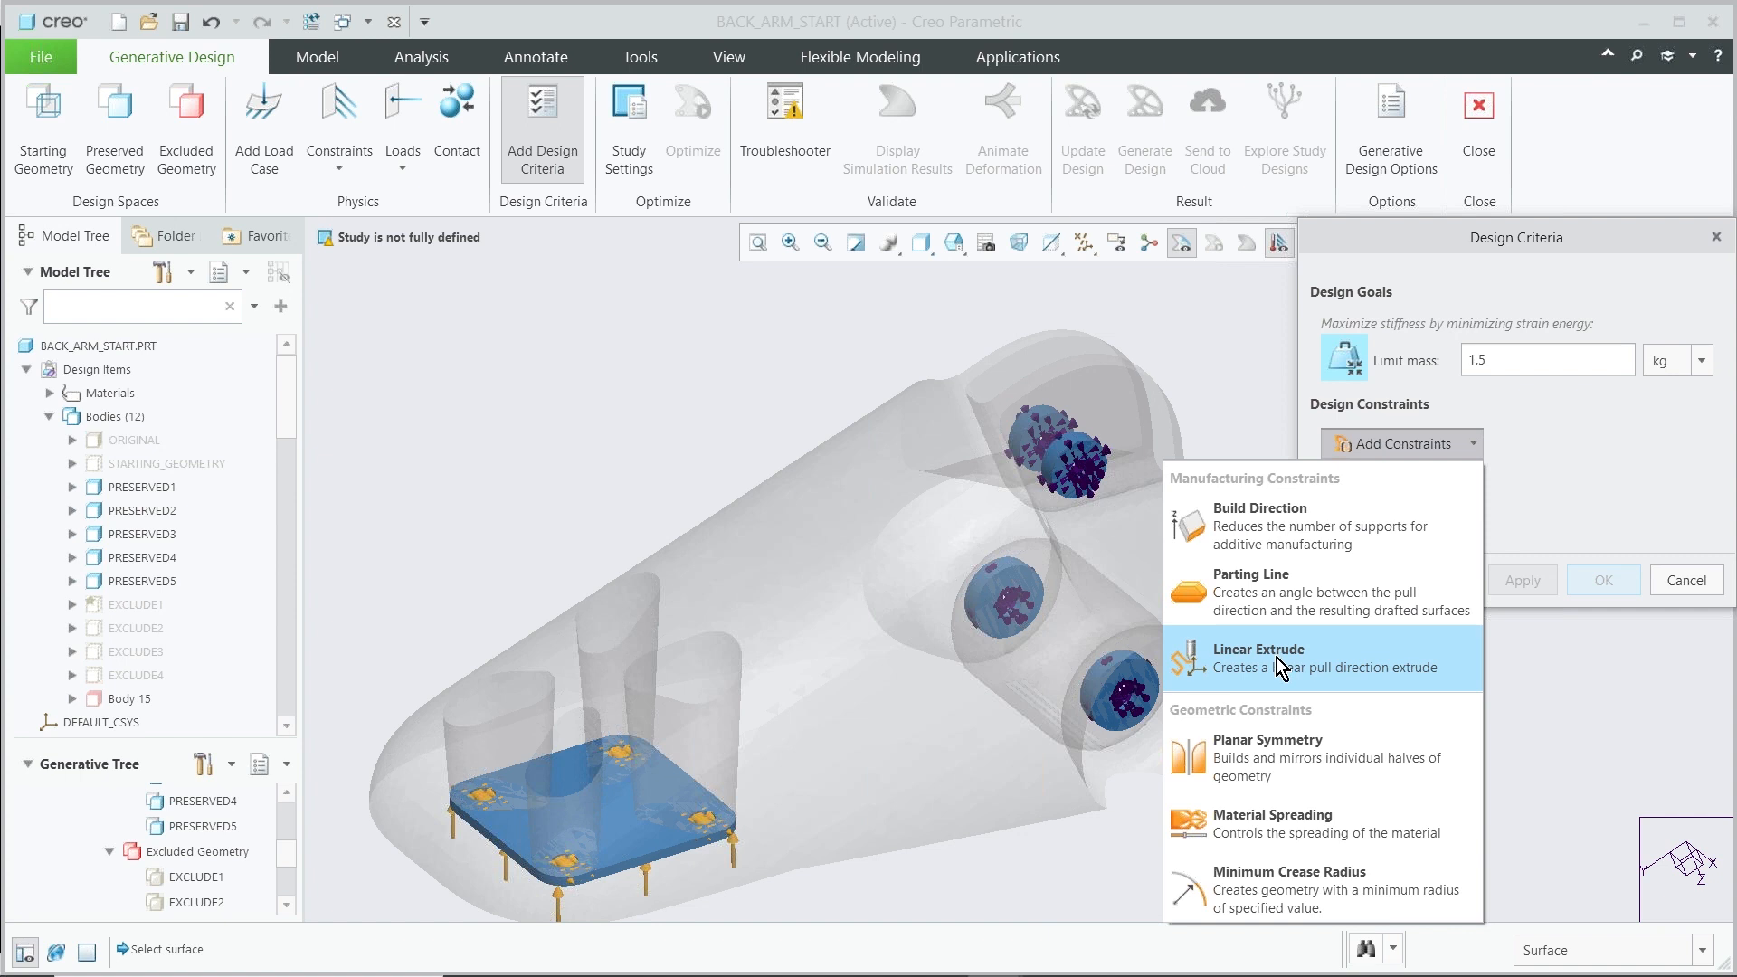
pyautogui.click(1265, 762)
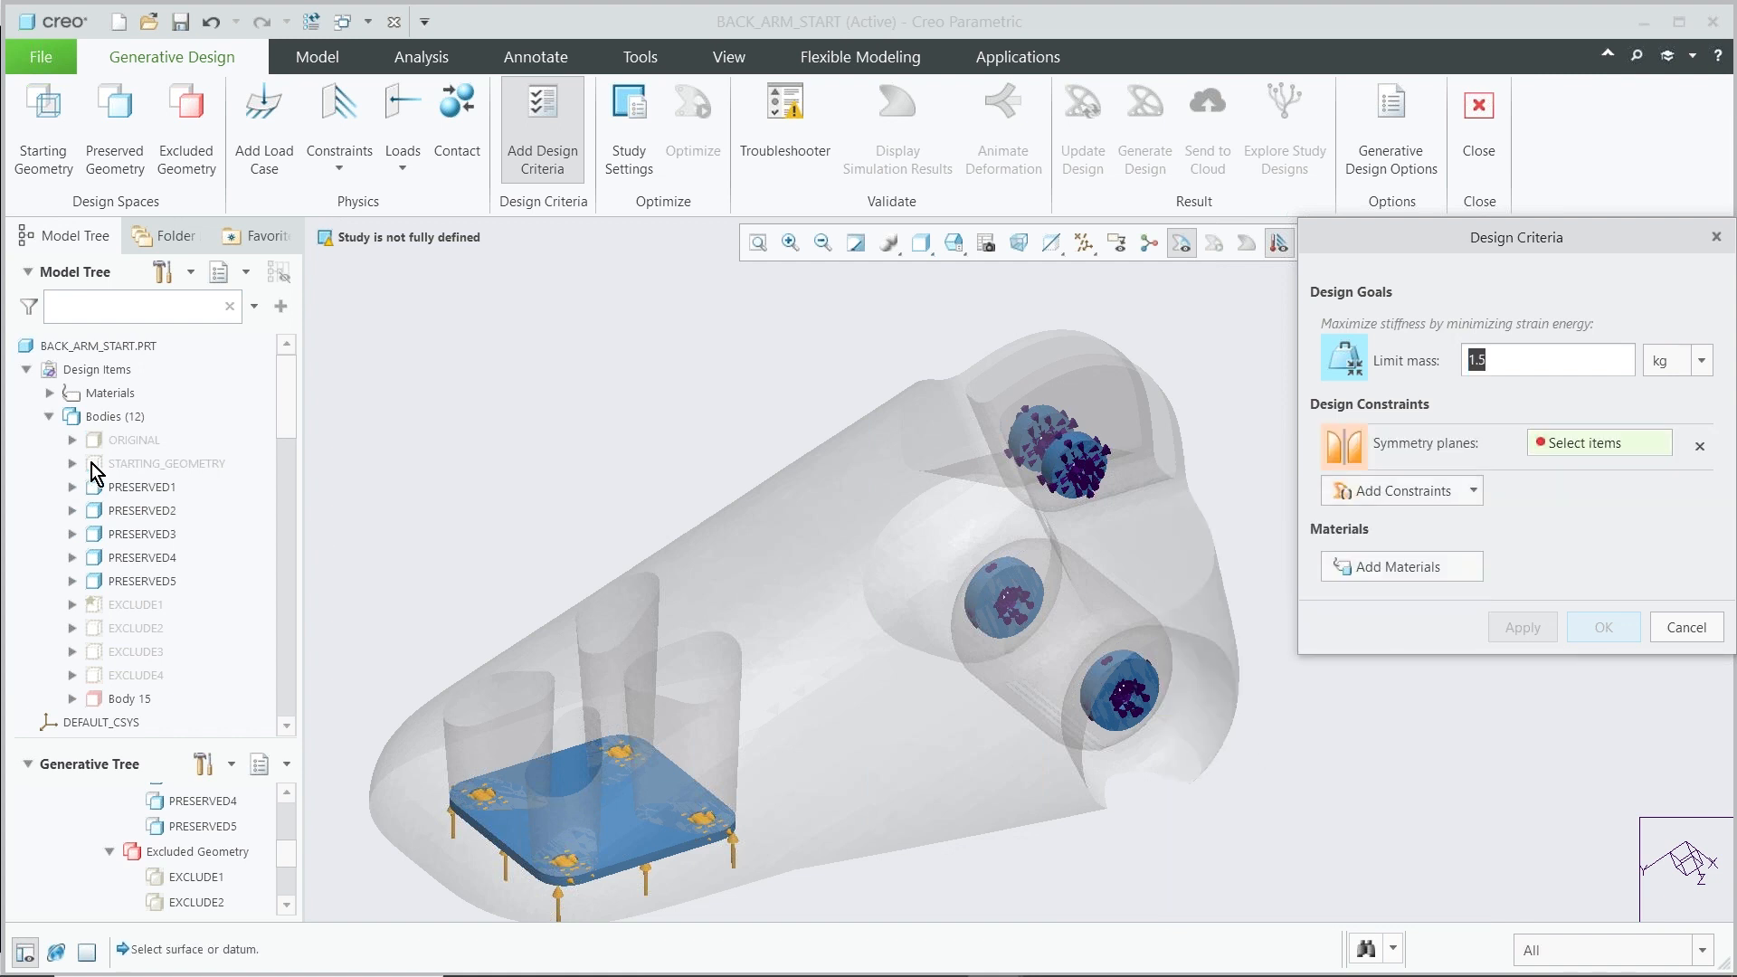
pyautogui.scroll(-2, 120, 542)
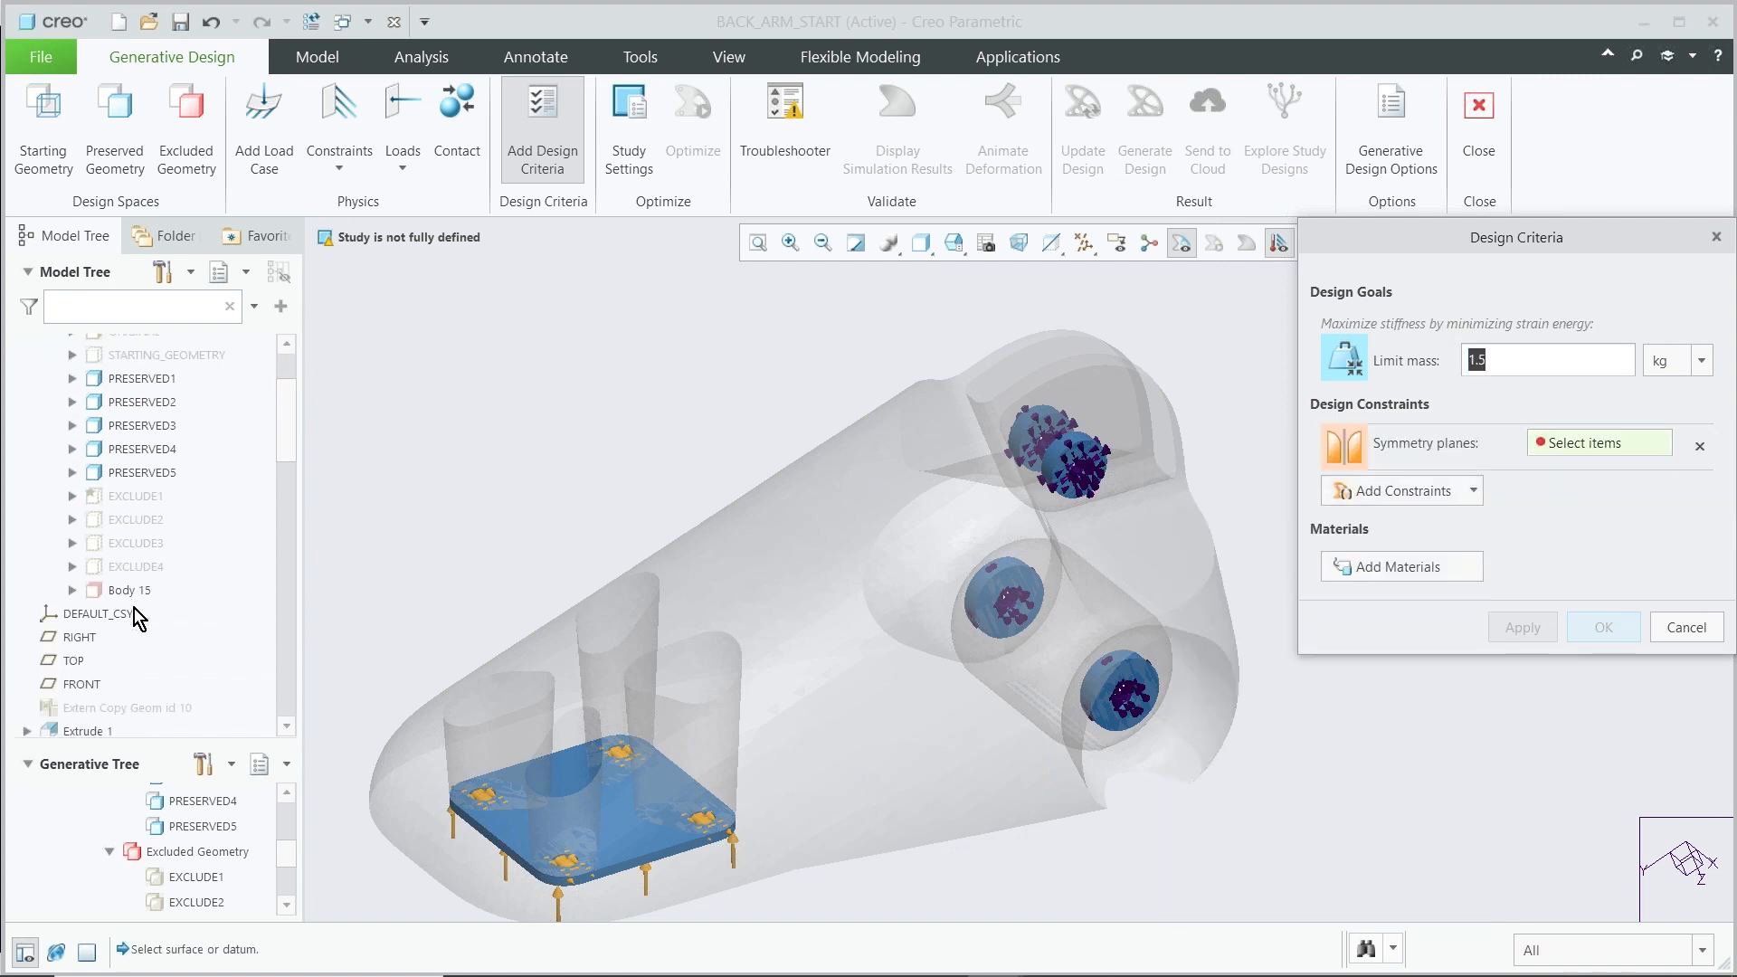
pyautogui.click(79, 638)
pyautogui.moveTo(355, 418); pyautogui.dragTo(382, 482, button='middle')
pyautogui.scroll(3, 800, 805)
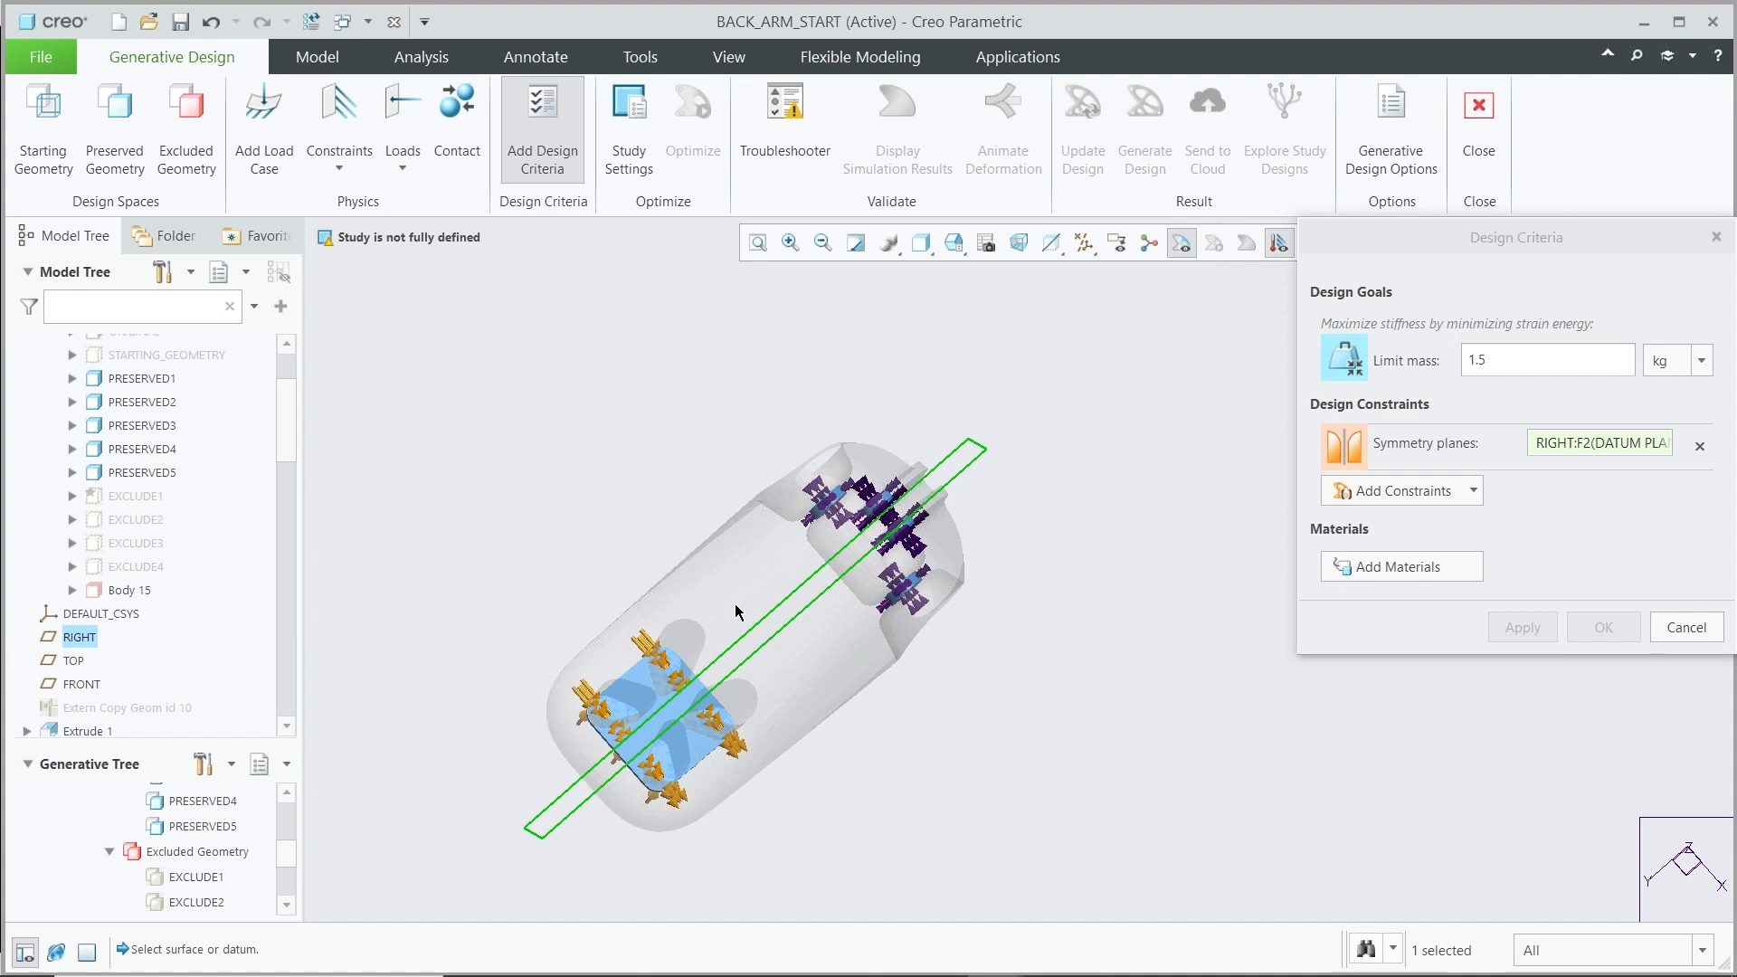
pyautogui.moveTo(902, 755); pyautogui.dragTo(763, 648, button='middle')
pyautogui.scroll(-2, 778, 674)
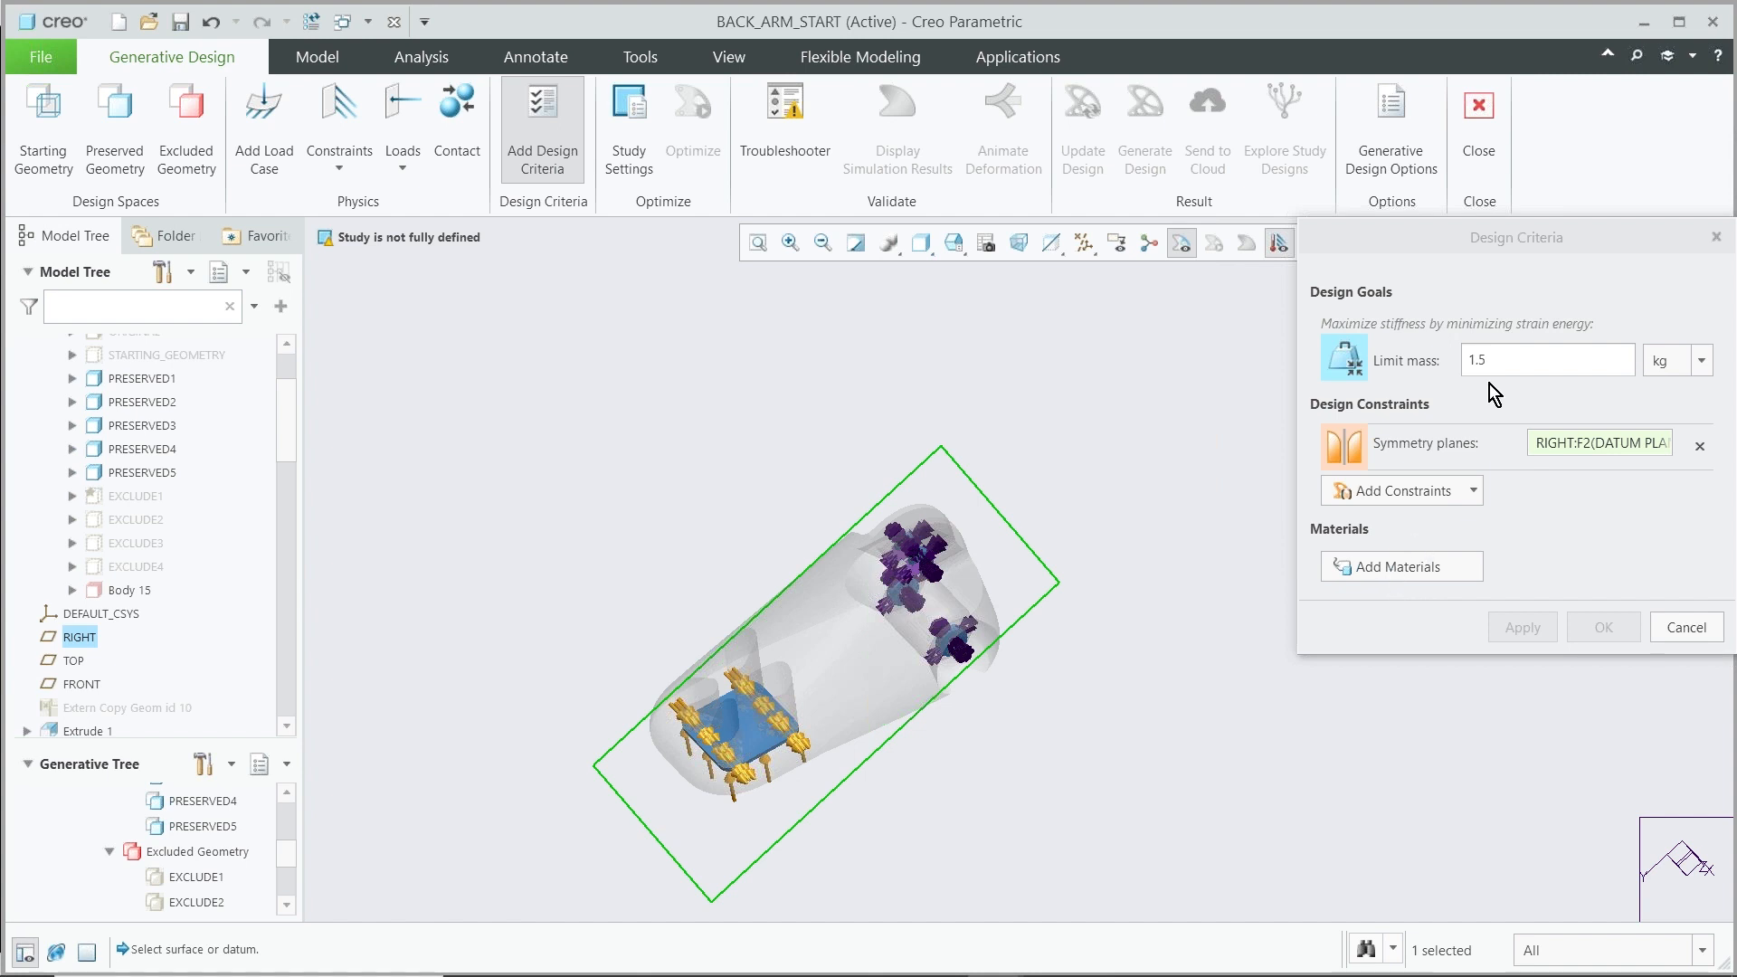
# Add the AL-SI-CU_ALLOY_CAST material from the model's materials and confirm the design criteria
pyautogui.click(1387, 566)
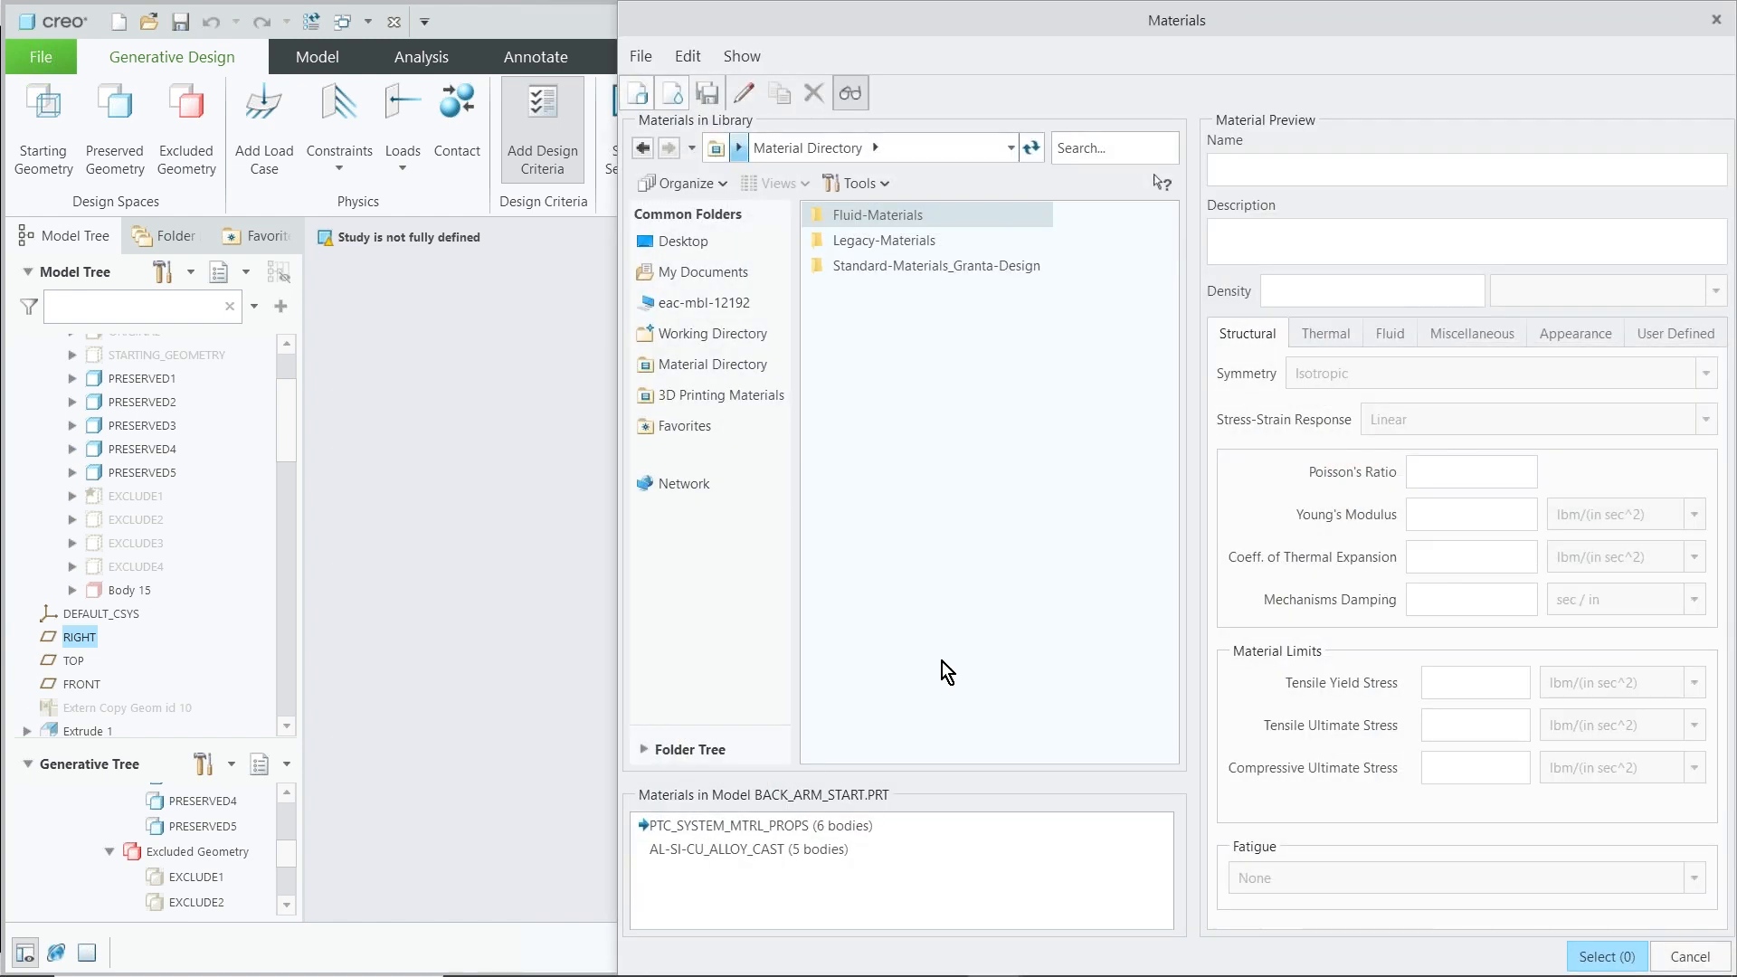
pyautogui.click(785, 851)
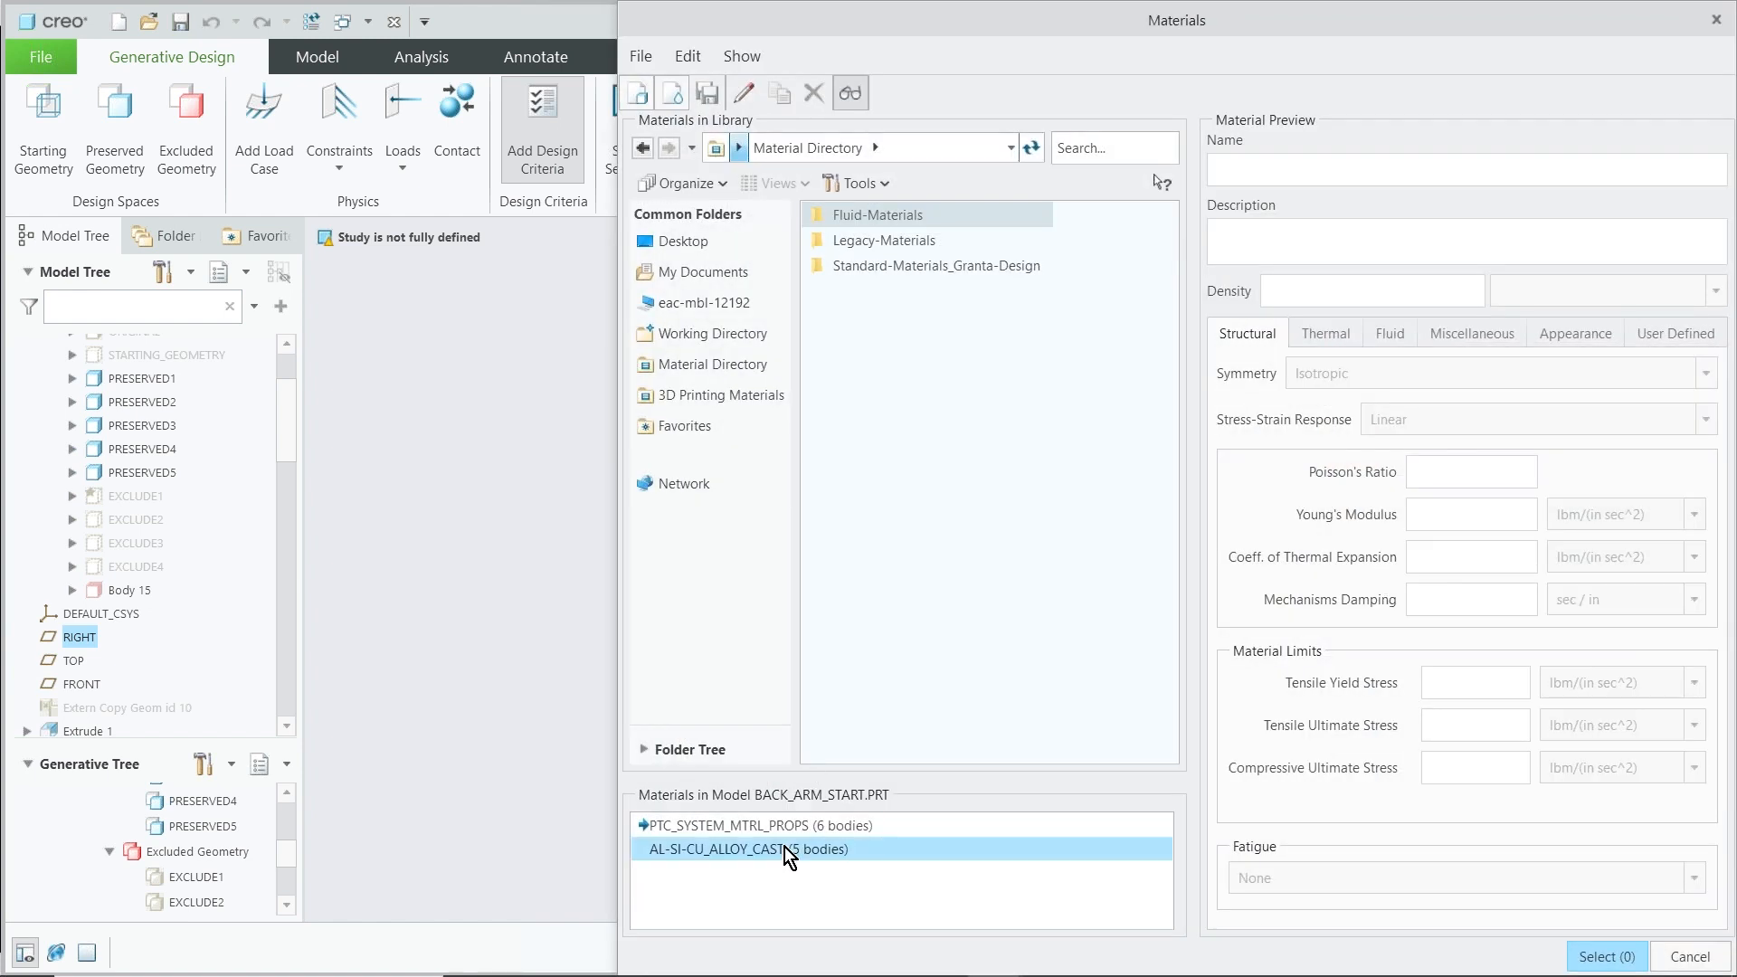
pyautogui.click(1607, 956)
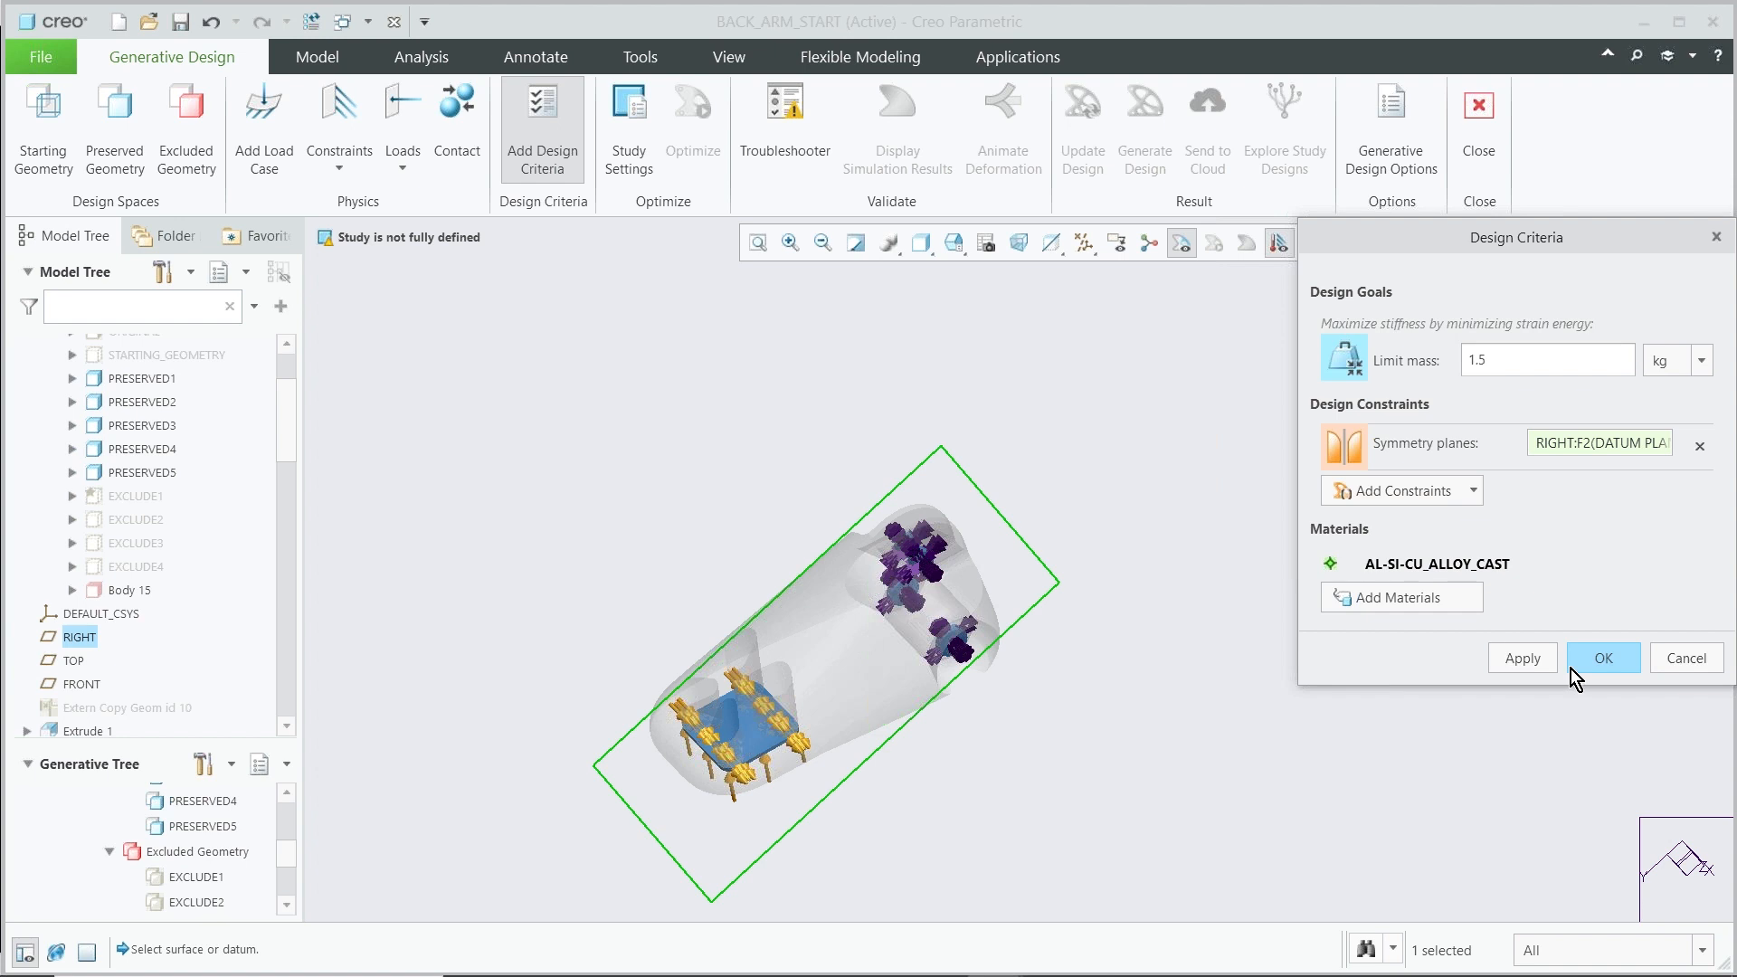
pyautogui.click(1603, 658)
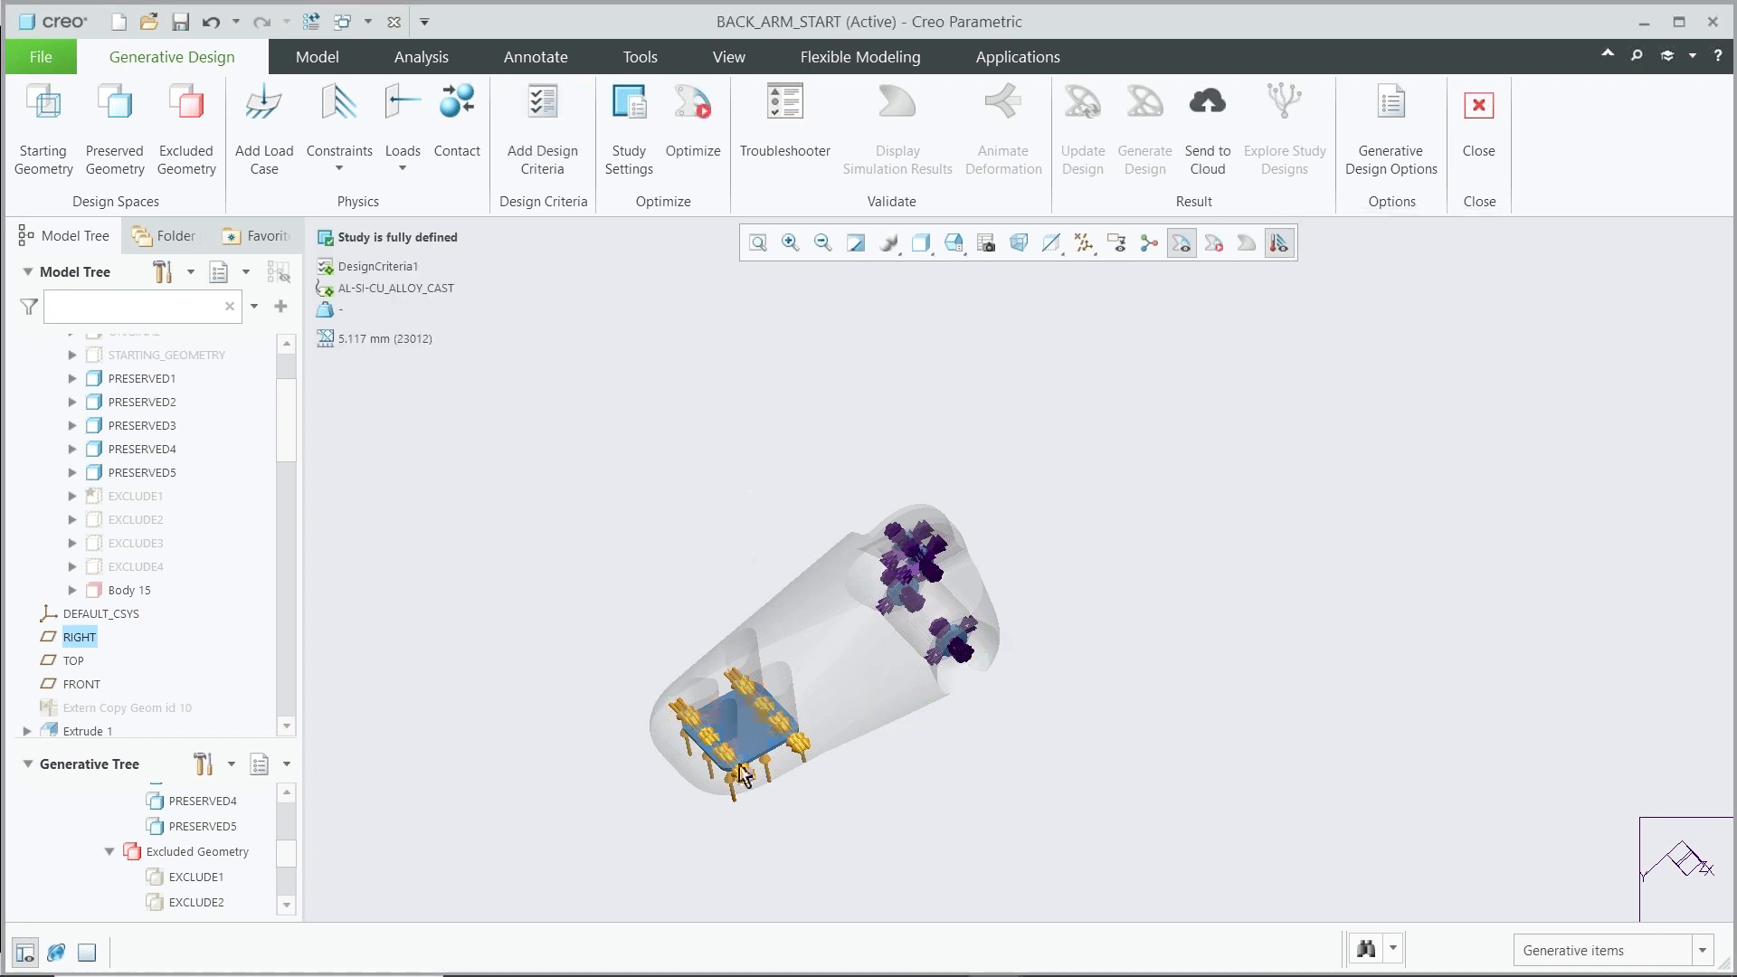
# Open the Study Settings and accept the default optimization fidelity settings
pyautogui.scroll(4, 744, 808)
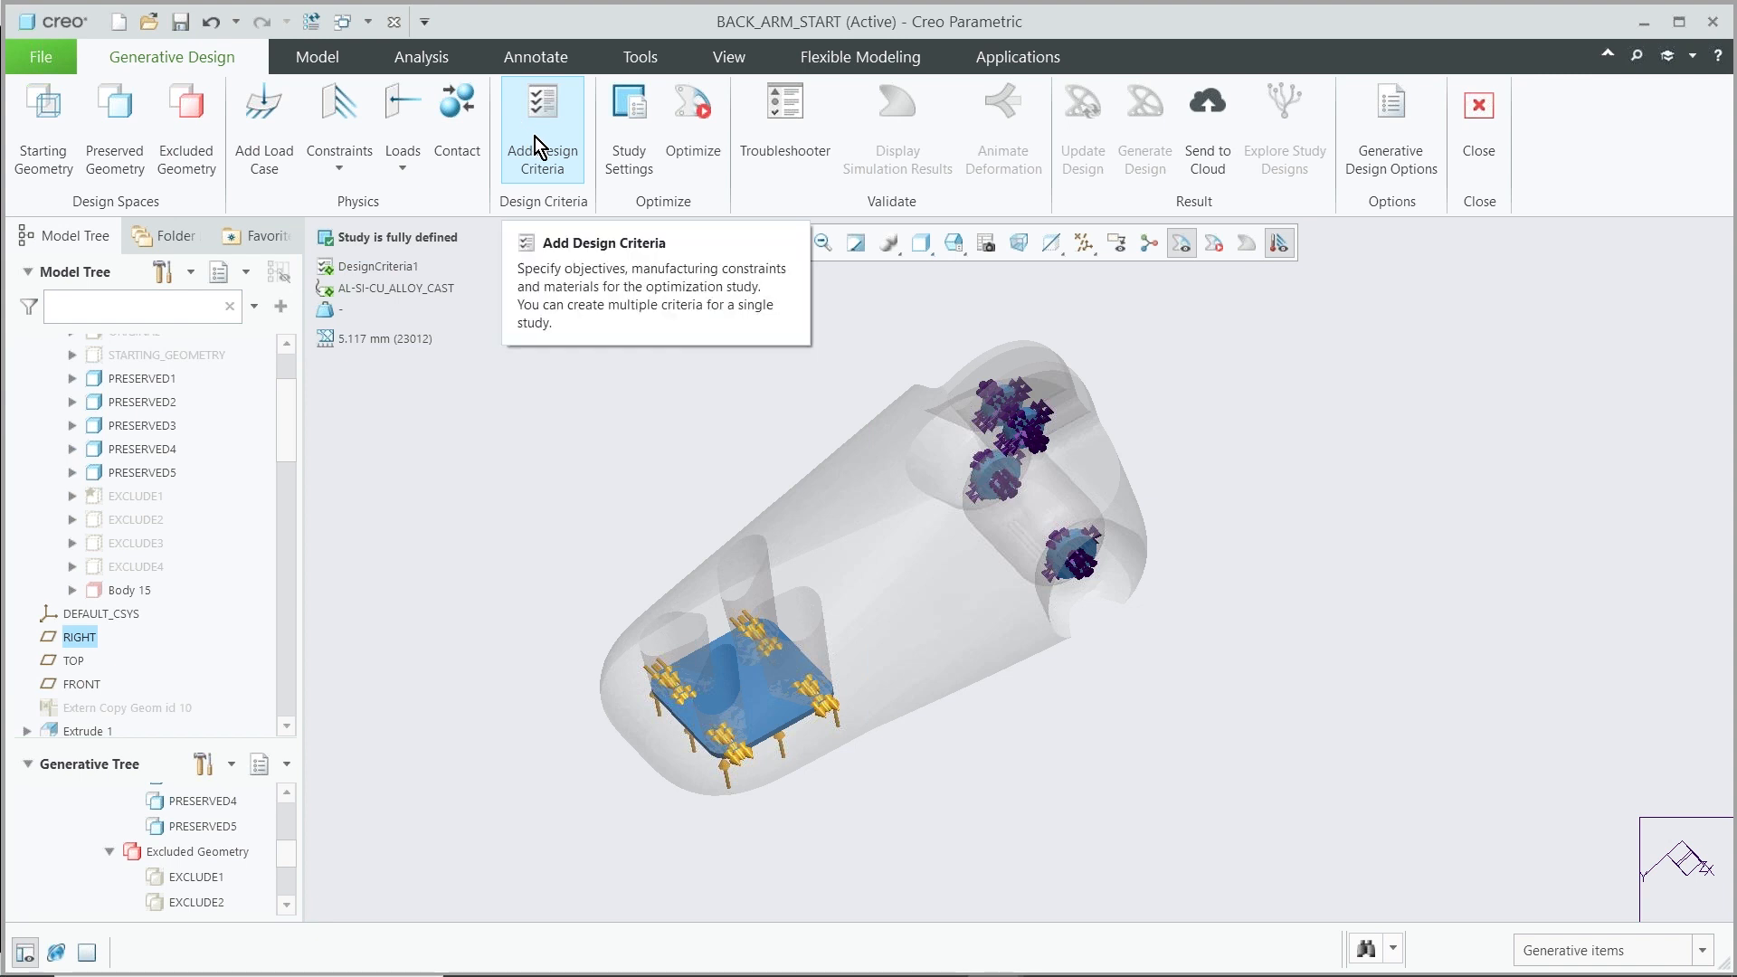
pyautogui.click(631, 148)
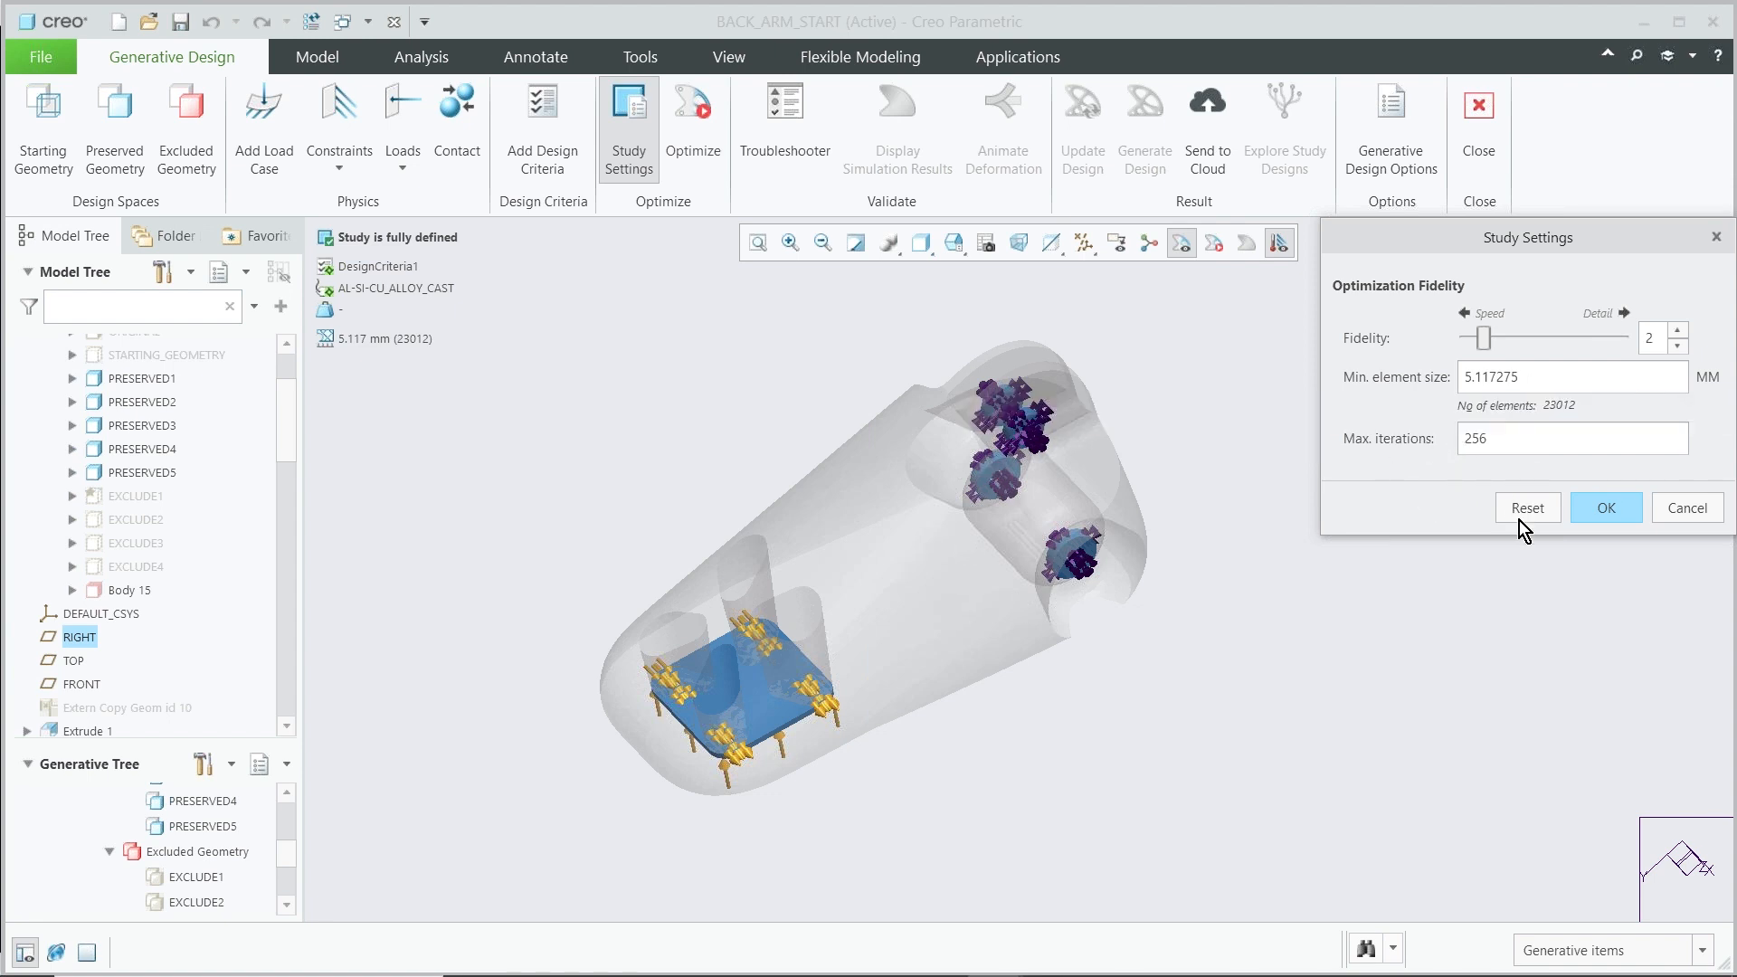
pyautogui.click(1605, 509)
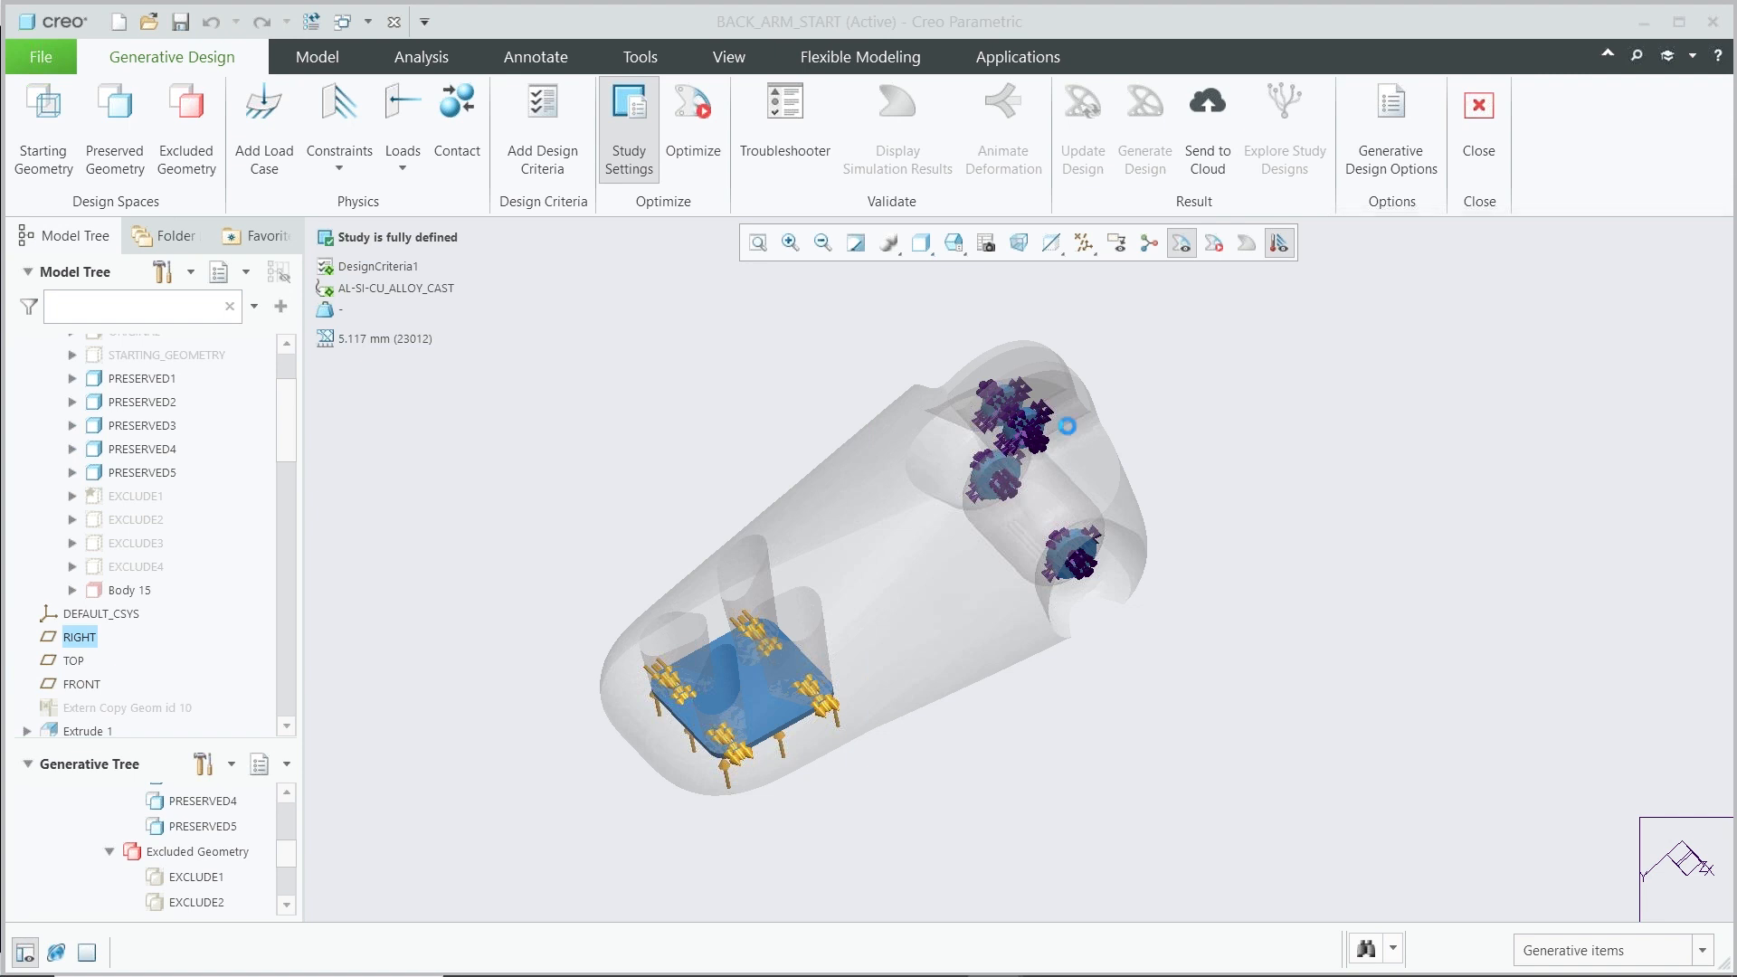
# Run the optimization of the generative design study locally
pyautogui.click(692, 124)
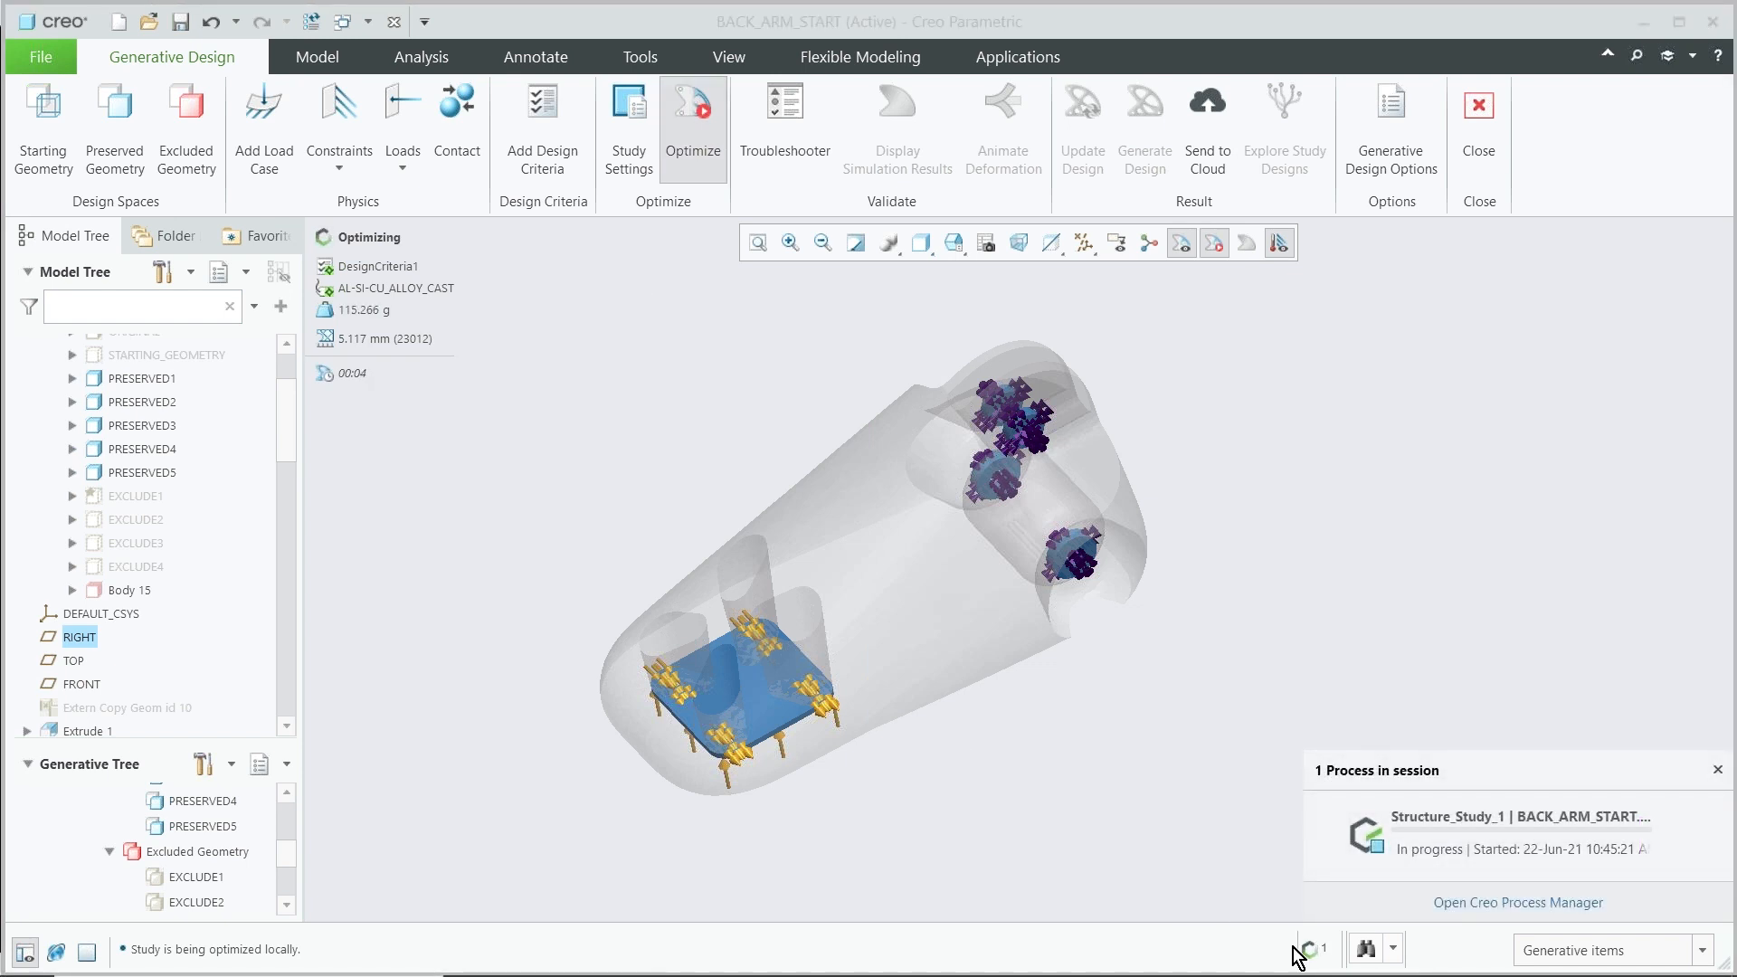
pyautogui.click(1458, 822)
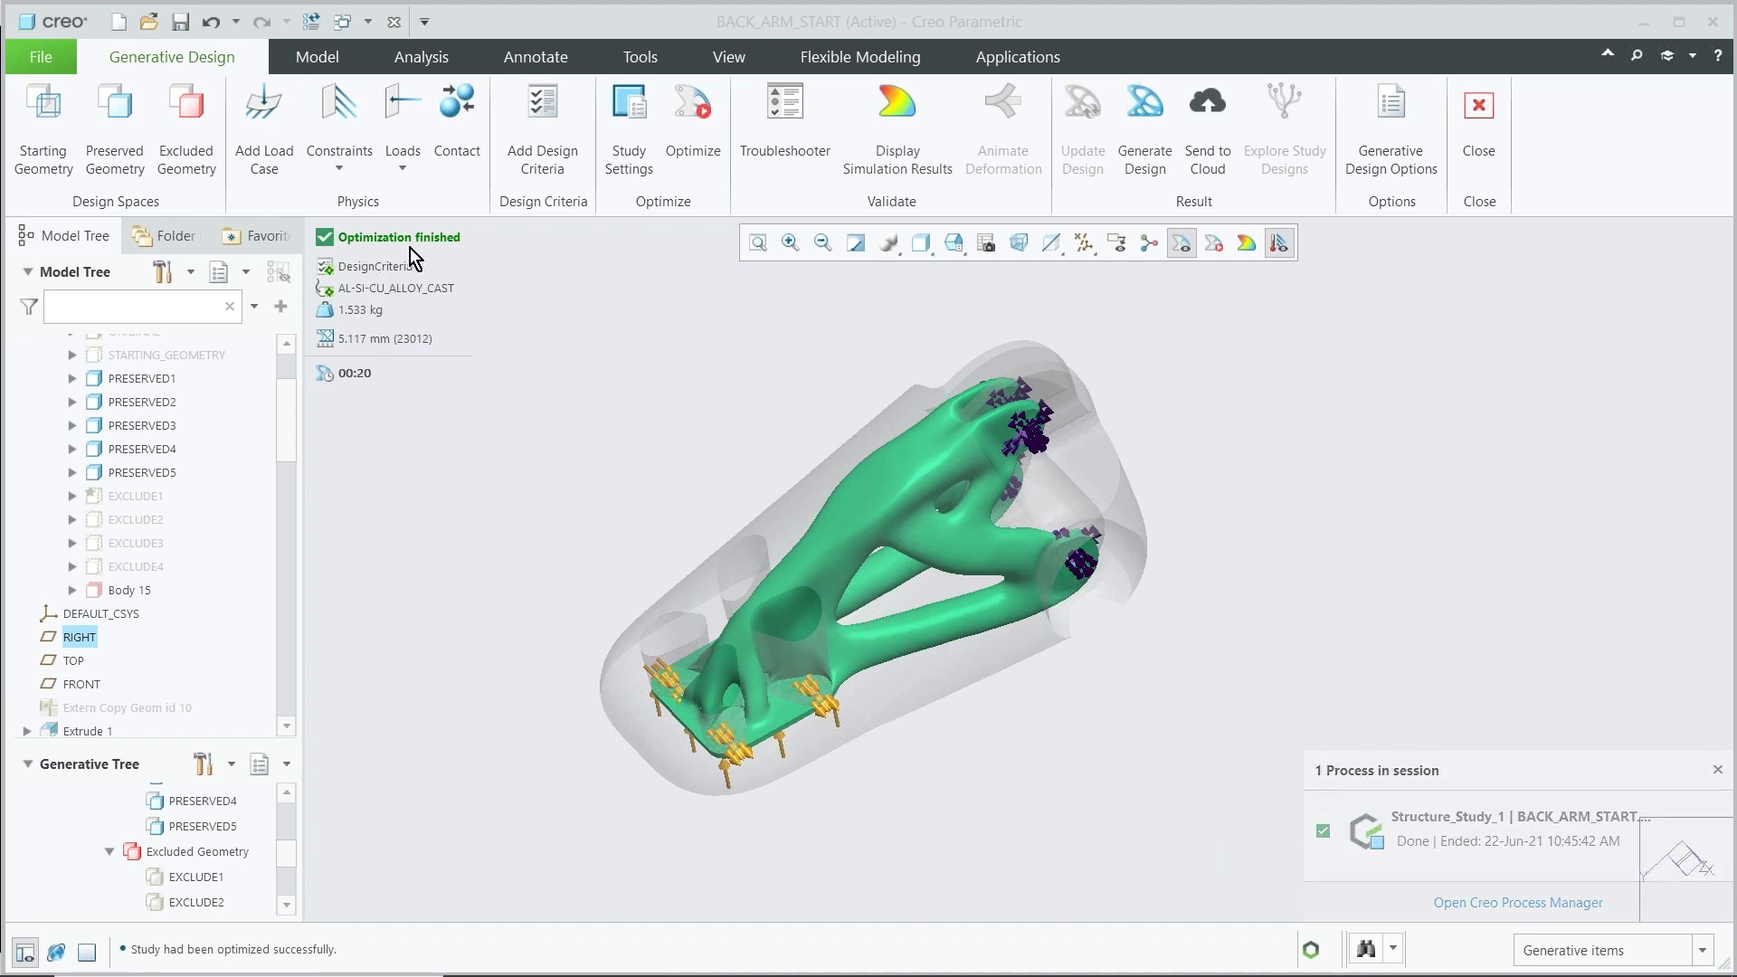
pyautogui.moveTo(654, 477); pyautogui.dragTo(650, 466, button='middle')
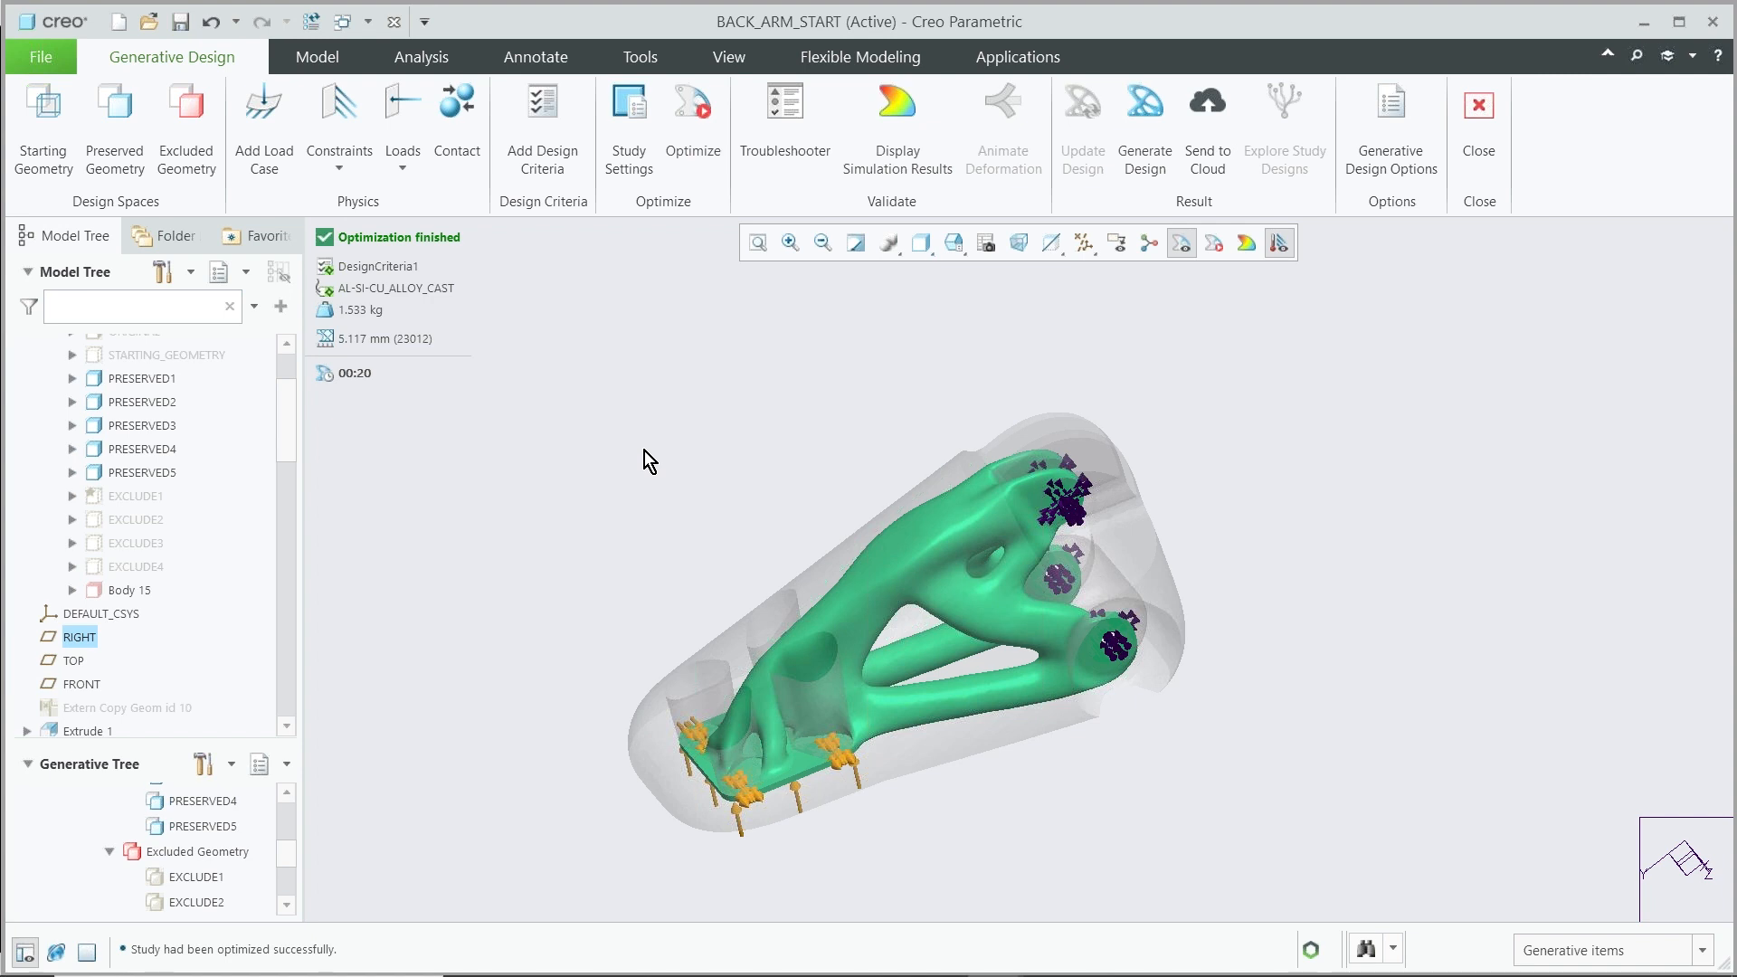
# Display the simulation results on the optimized shape and switch the plotted quantity to Displacement
pyautogui.click(896, 129)
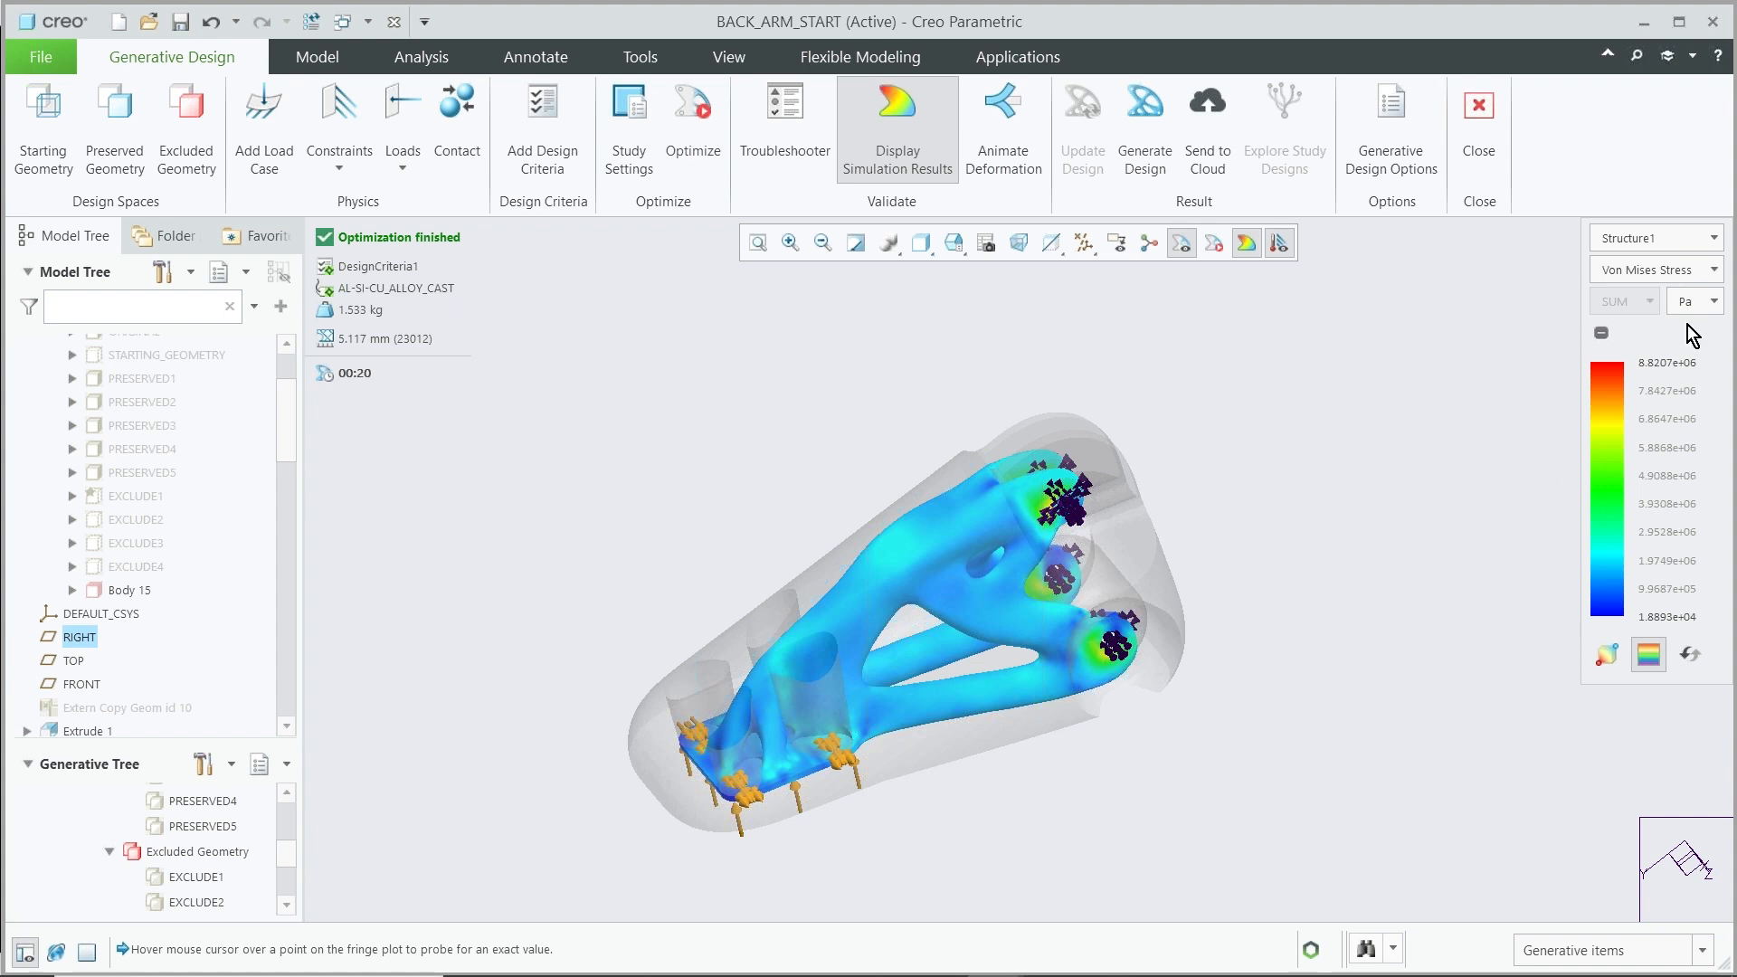
pyautogui.scroll(5, 1036, 482)
pyautogui.scroll(2, 1076, 414)
pyautogui.scroll(-4, 1077, 414)
pyautogui.scroll(-2, 1076, 415)
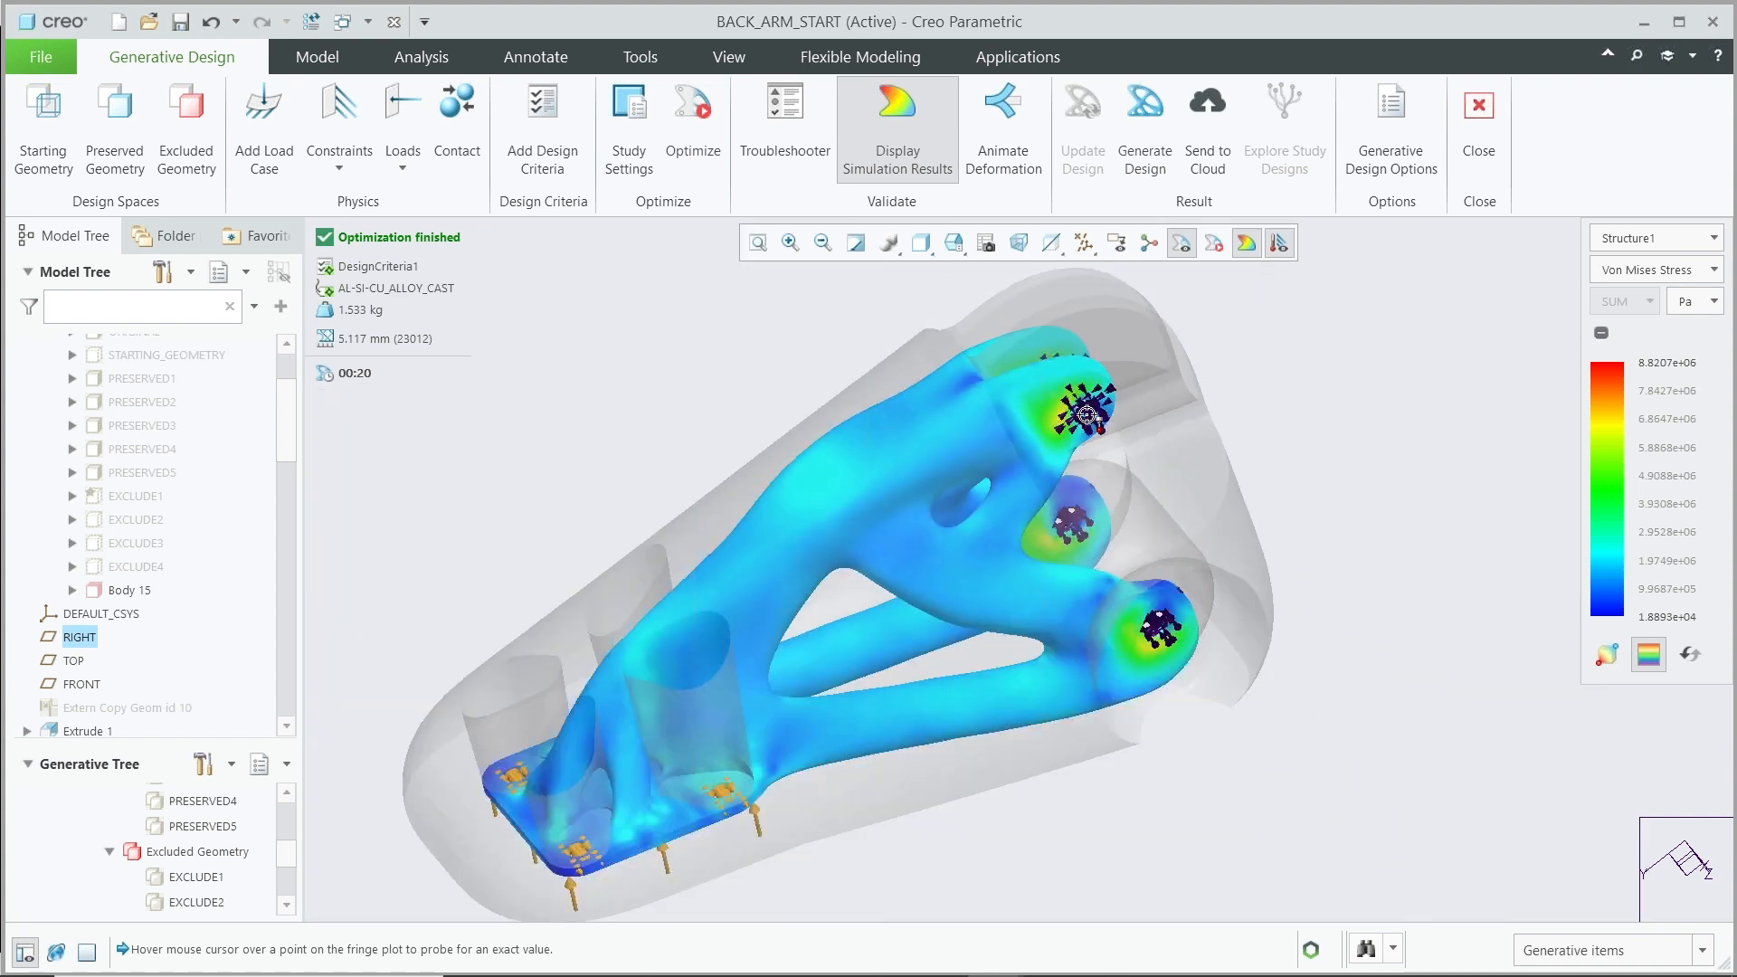
pyautogui.click(1717, 270)
pyautogui.click(1667, 328)
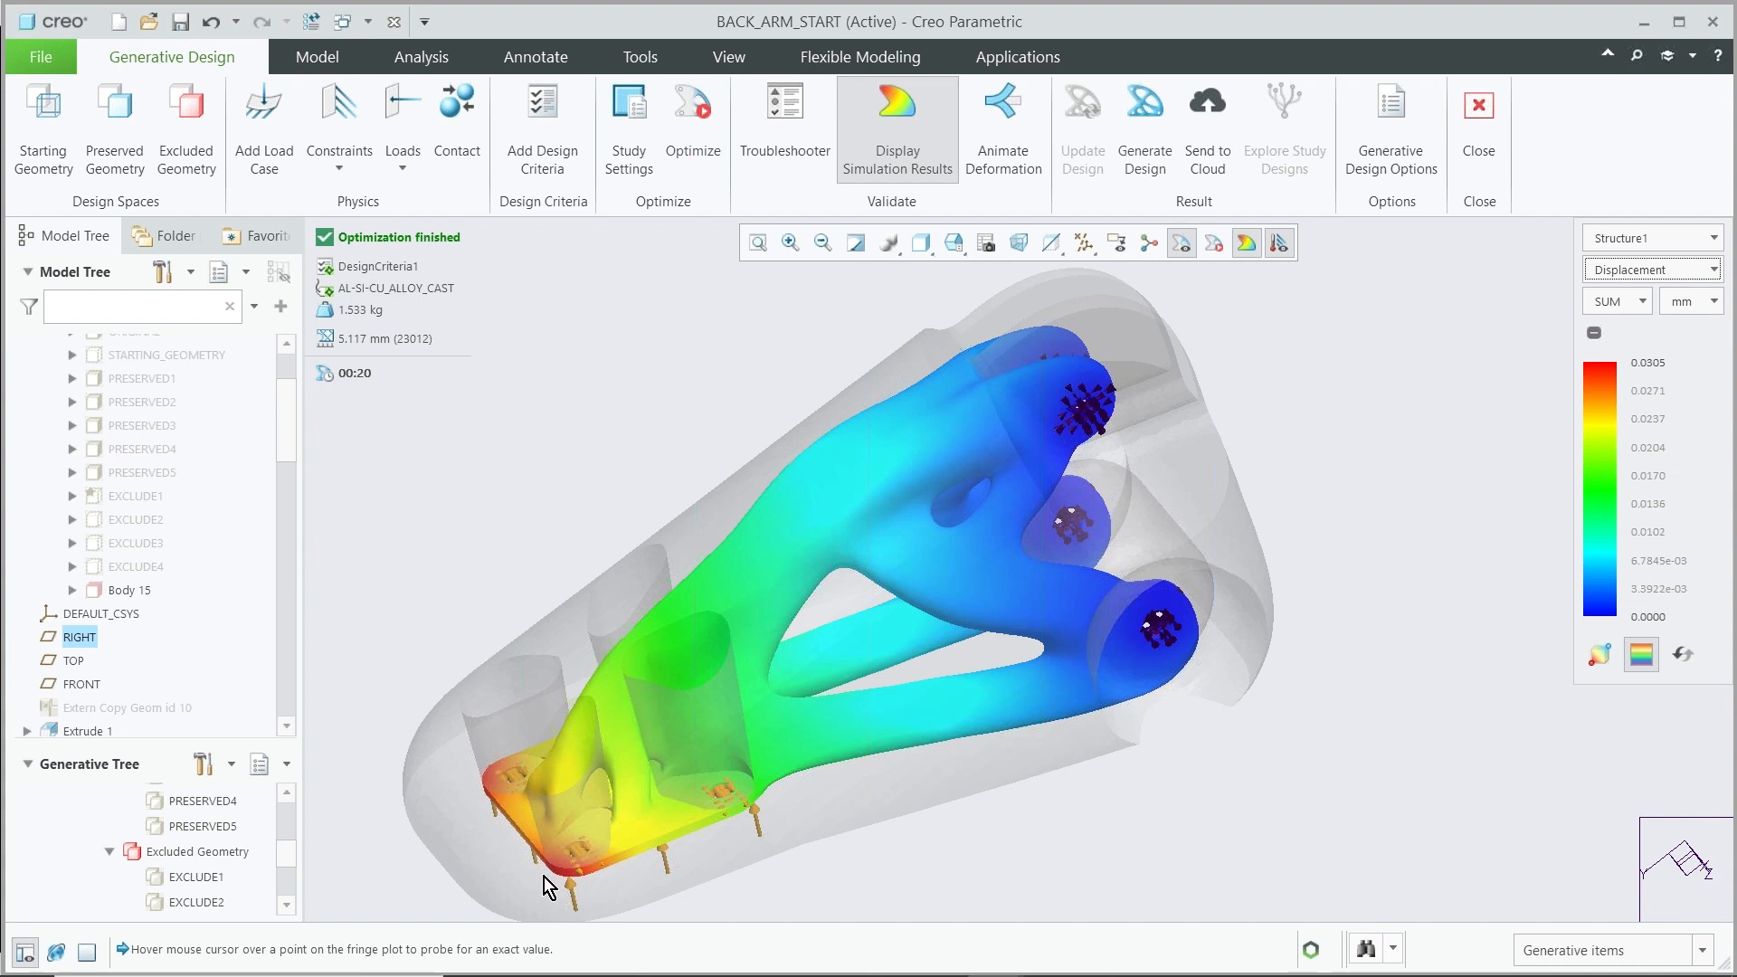
# Animate the deformation with the speed set to 5, then close the animation settings
pyautogui.click(996, 168)
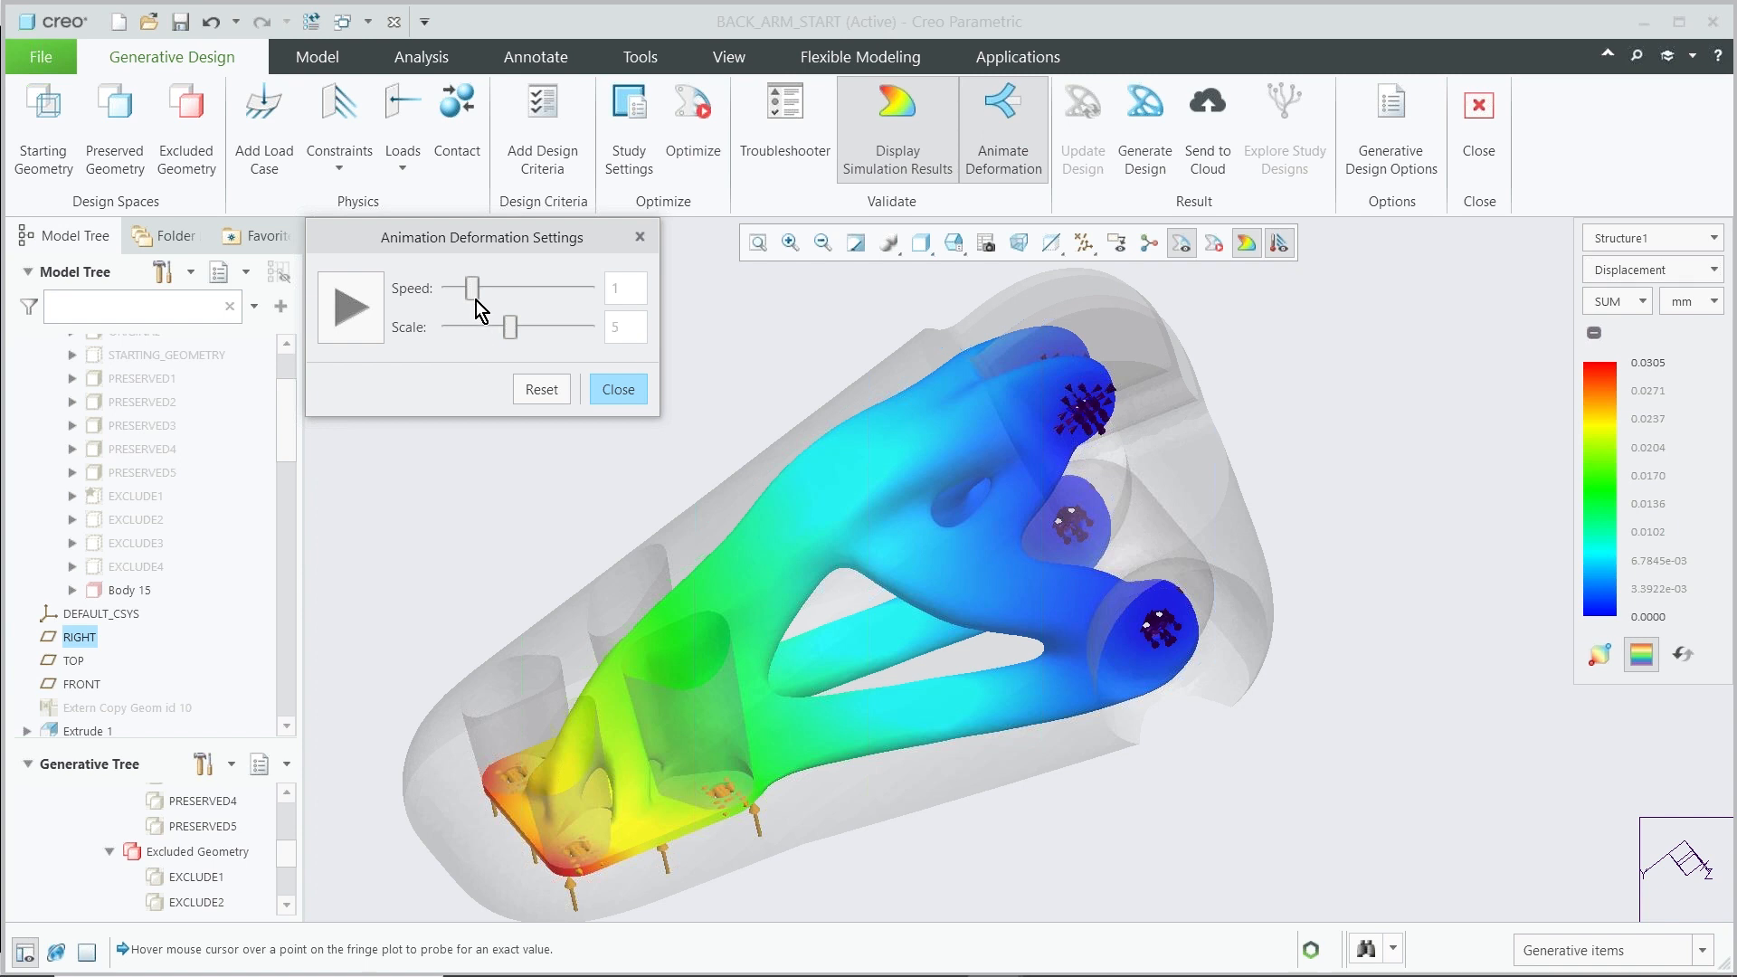
pyautogui.moveTo(471, 289); pyautogui.dragTo(564, 317)
pyautogui.click(354, 307)
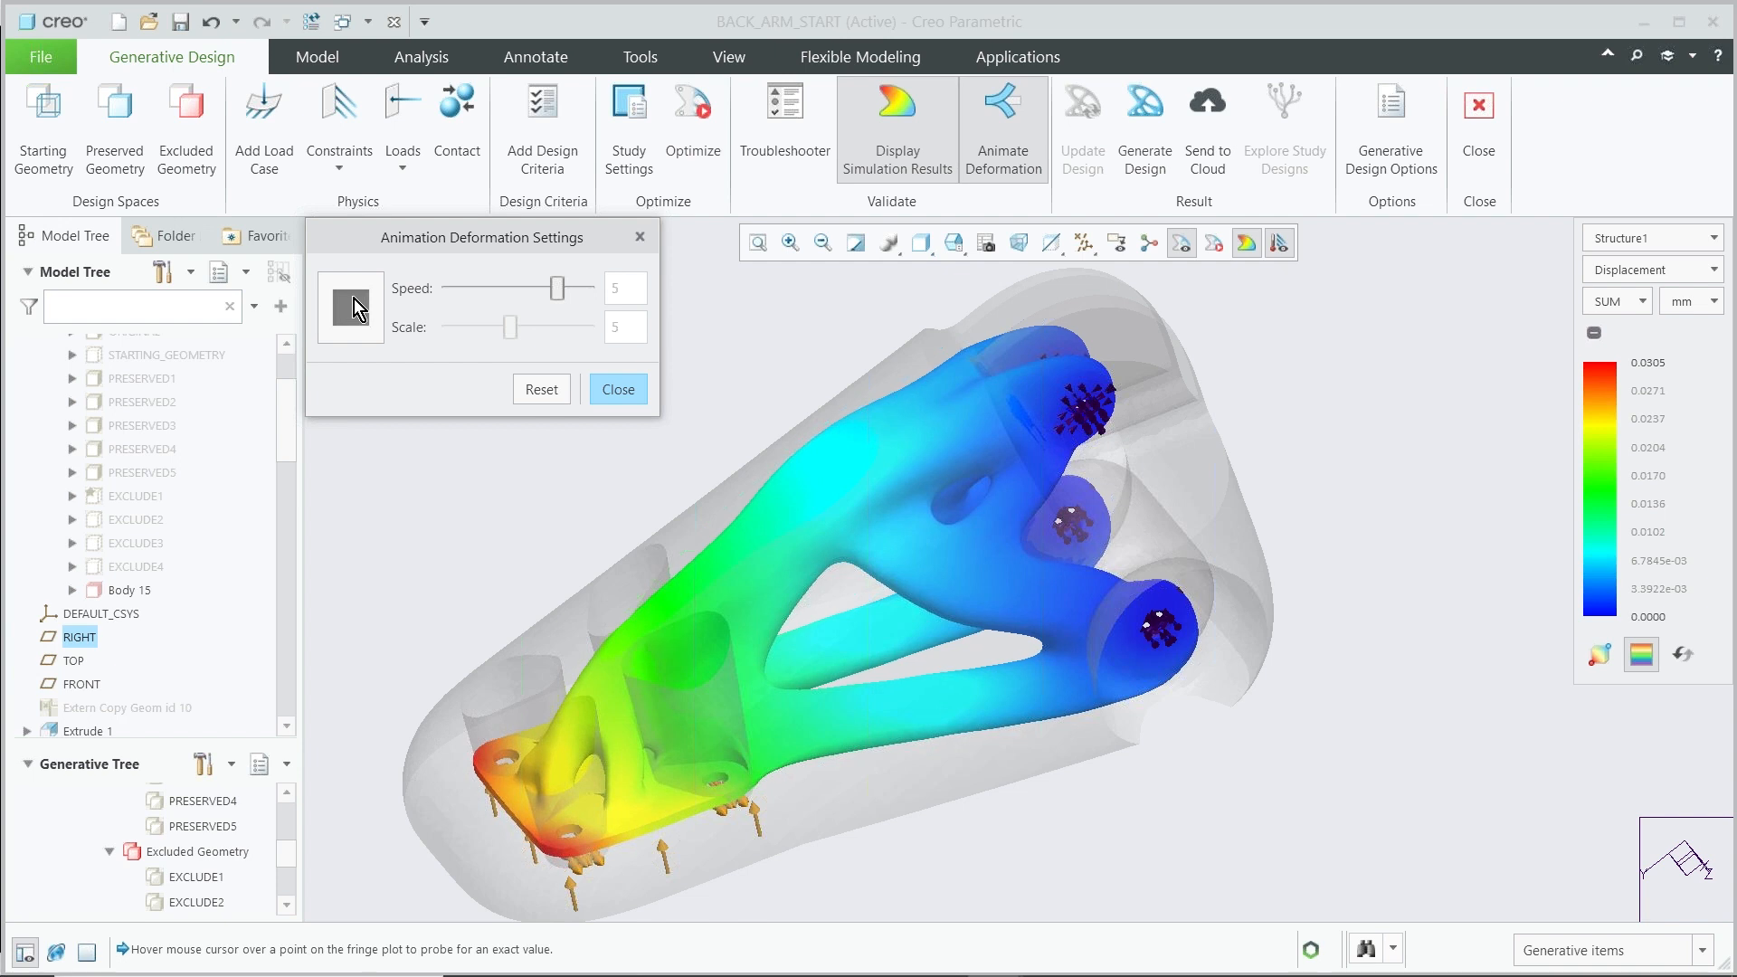
pyautogui.click(619, 389)
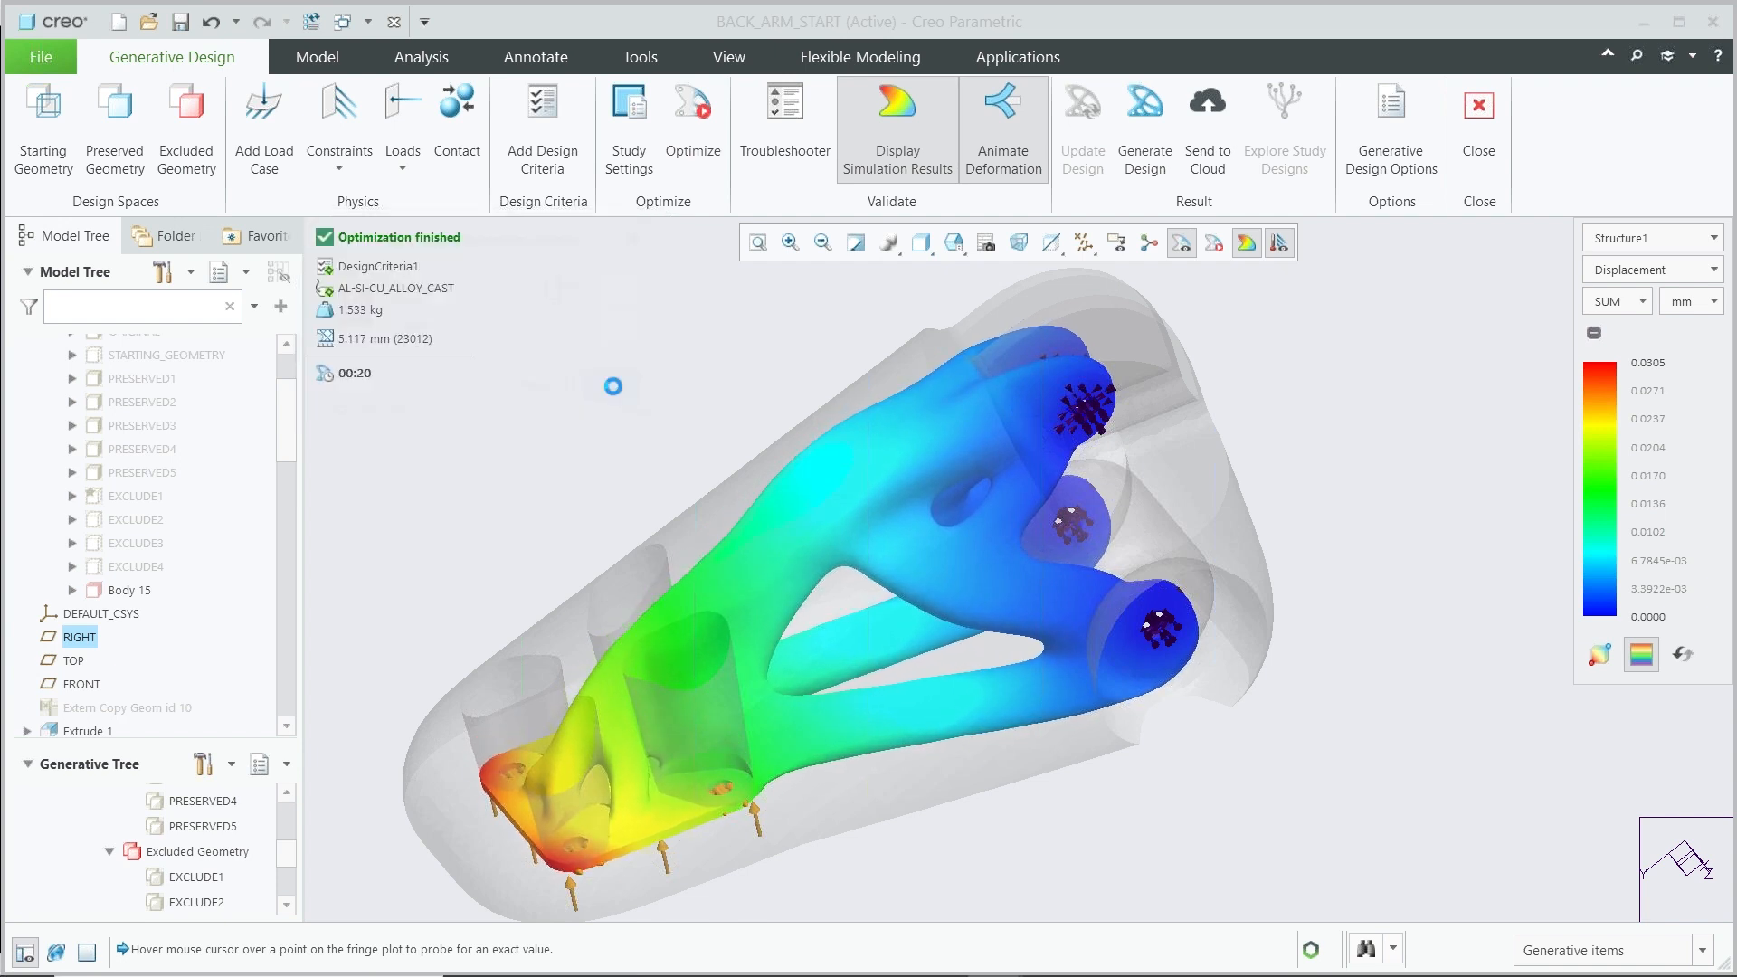
# Turn off the simulation results display and examine the optimized shape from several angles
pyautogui.moveTo(888, 687)
pyautogui.mouseDown(button='middle')
pyautogui.moveTo(876, 698)
pyautogui.moveTo(795, 620)
pyautogui.moveTo(866, 655)
pyautogui.mouseUp(button='middle')
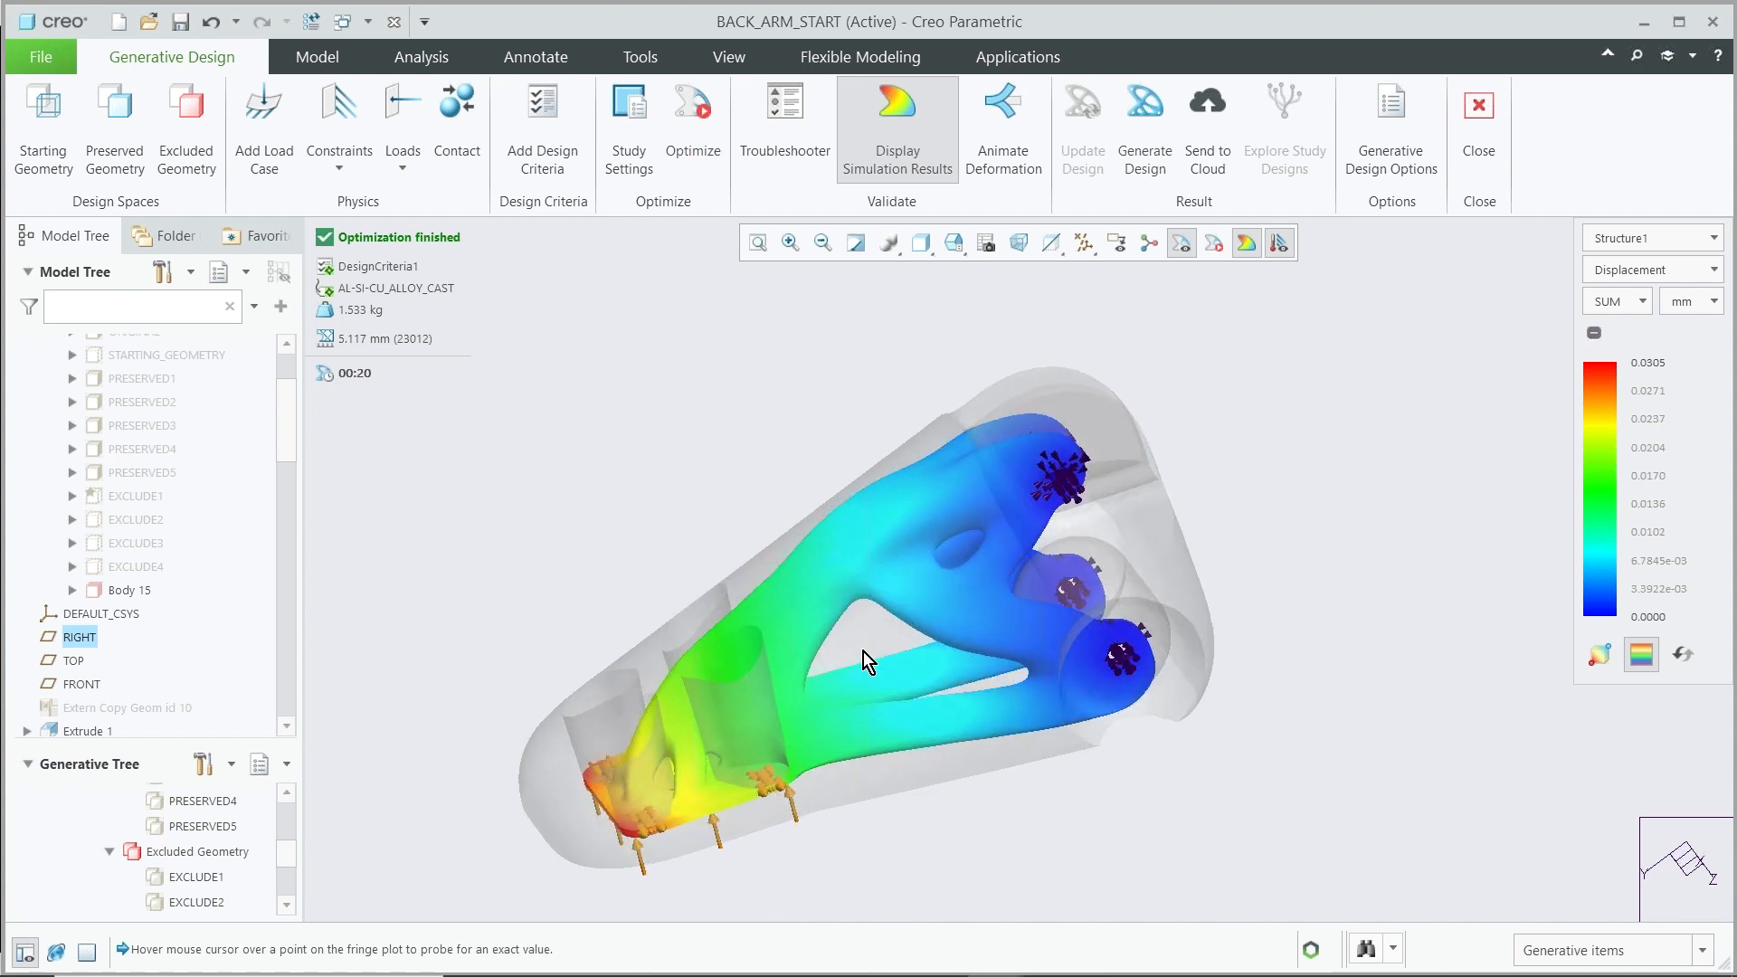
pyautogui.click(879, 134)
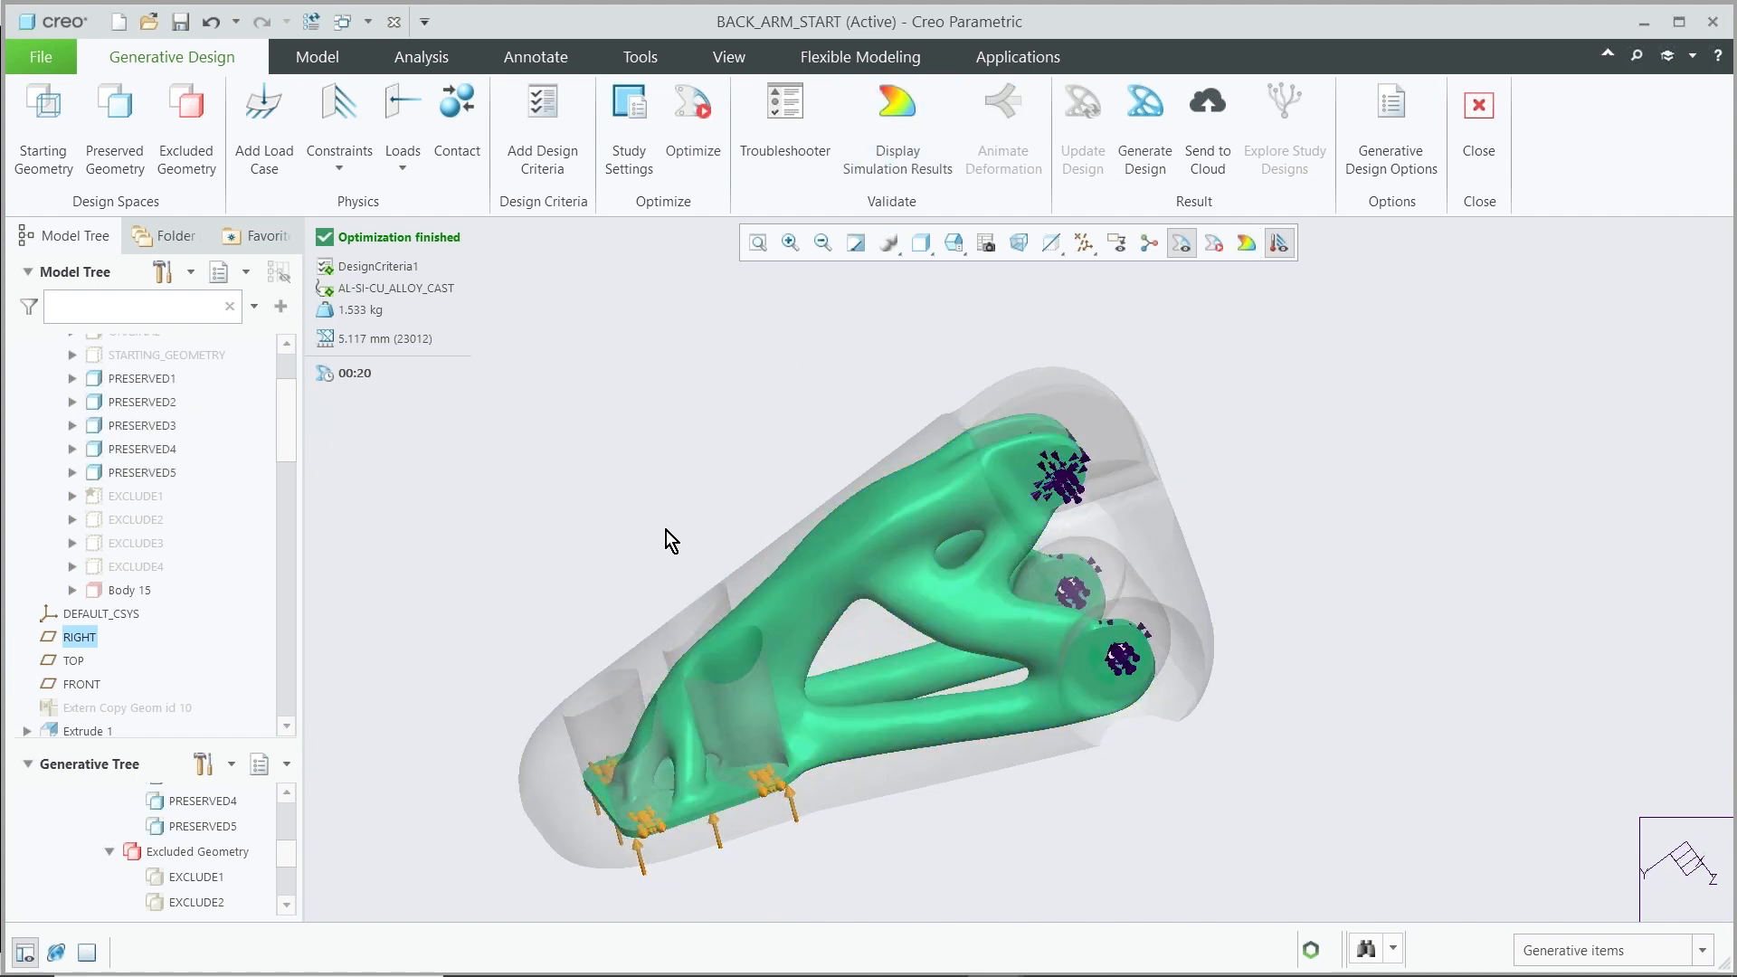
pyautogui.moveTo(679, 721); pyautogui.dragTo(654, 709, button='middle')
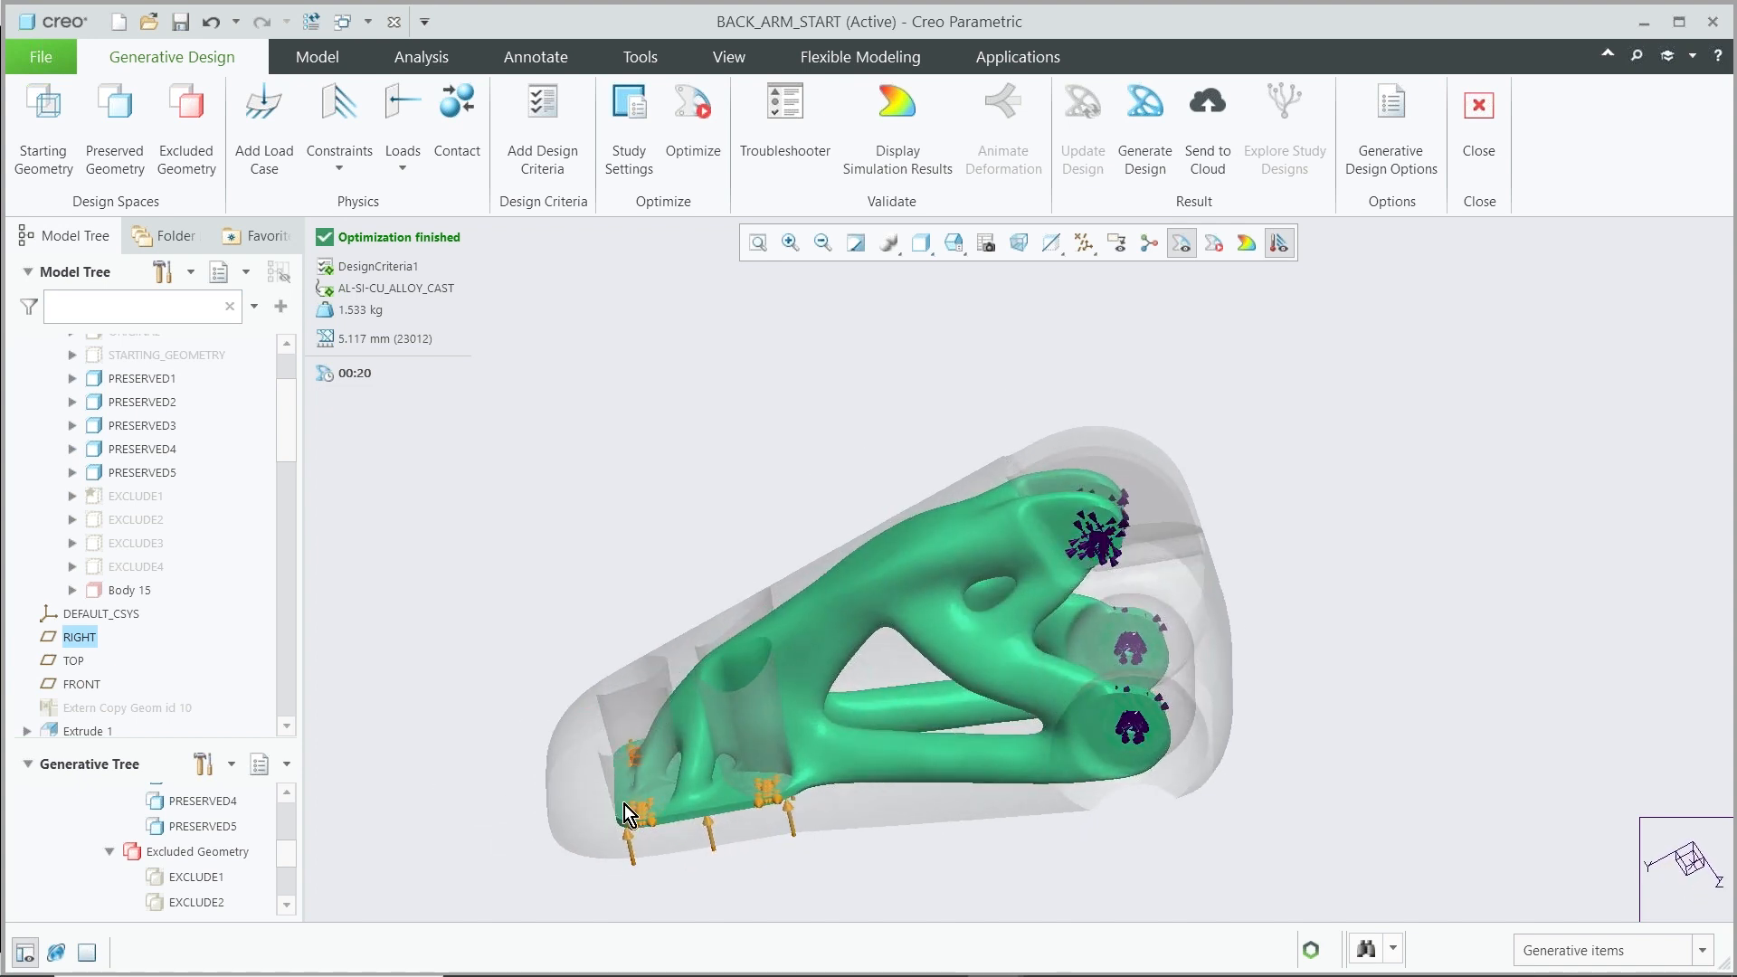
pyautogui.scroll(-8, 669, 778)
pyautogui.moveTo(743, 678)
pyautogui.mouseDown(button='middle')
pyautogui.moveTo(736, 660)
pyautogui.moveTo(728, 674)
pyautogui.mouseUp(button='middle')
pyautogui.scroll(8, 690, 690)
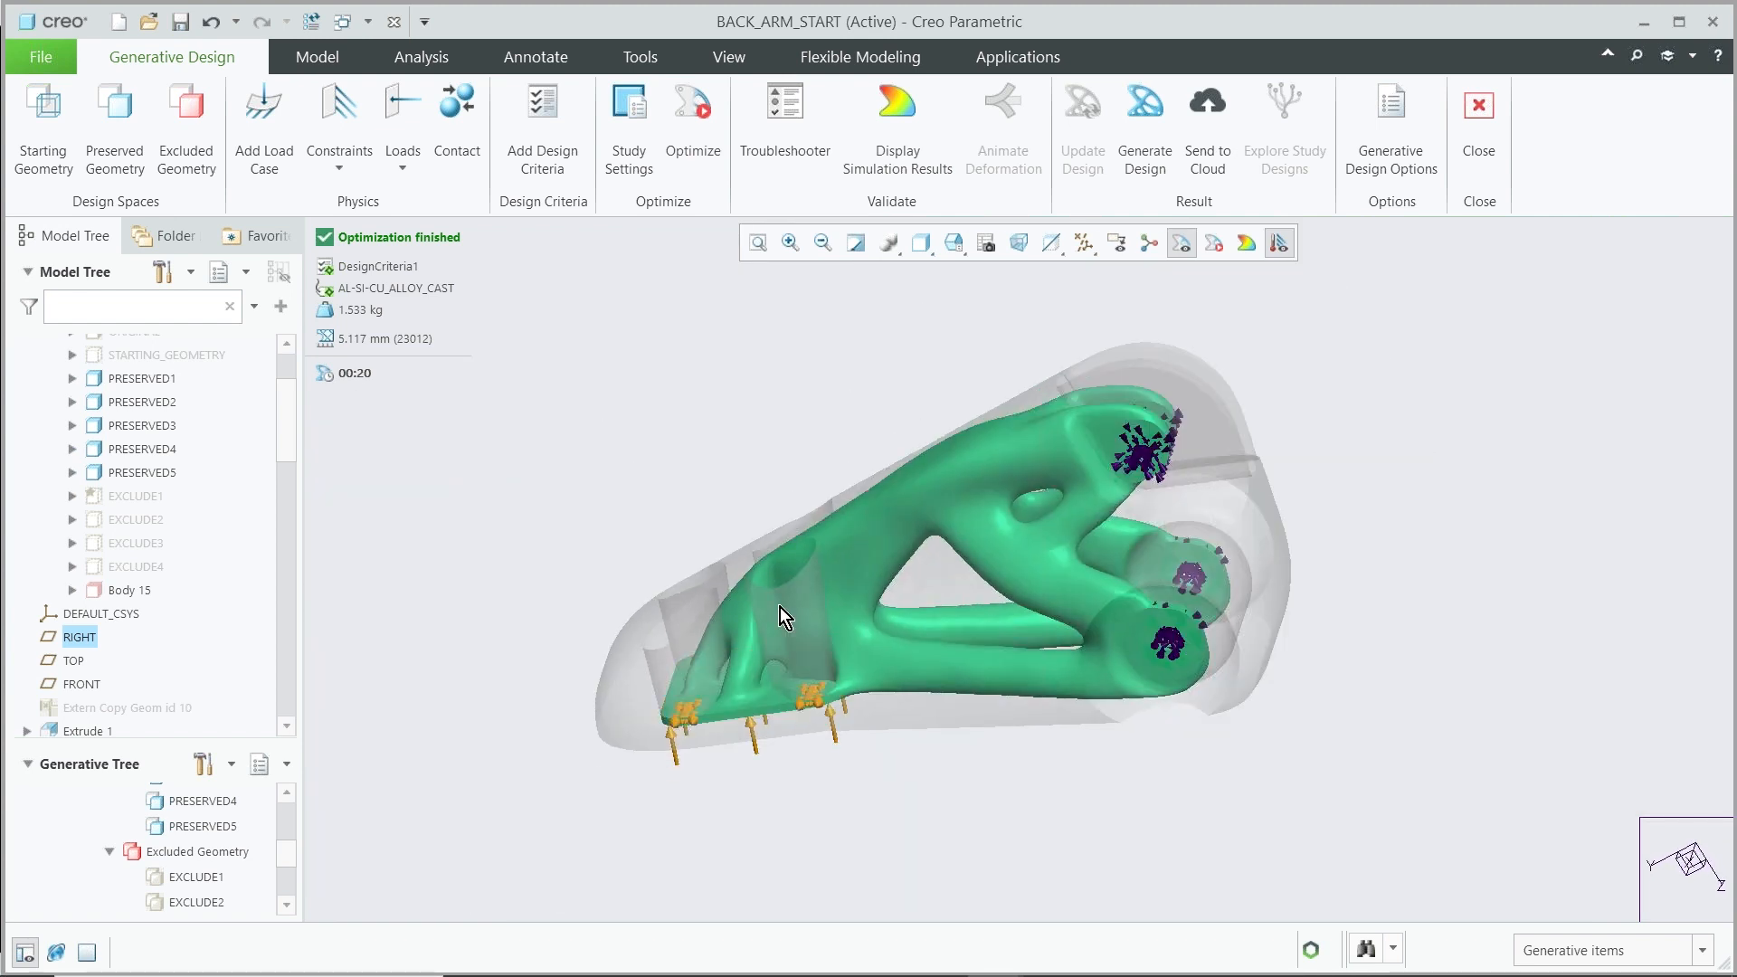
pyautogui.scroll(-3, 181, 841)
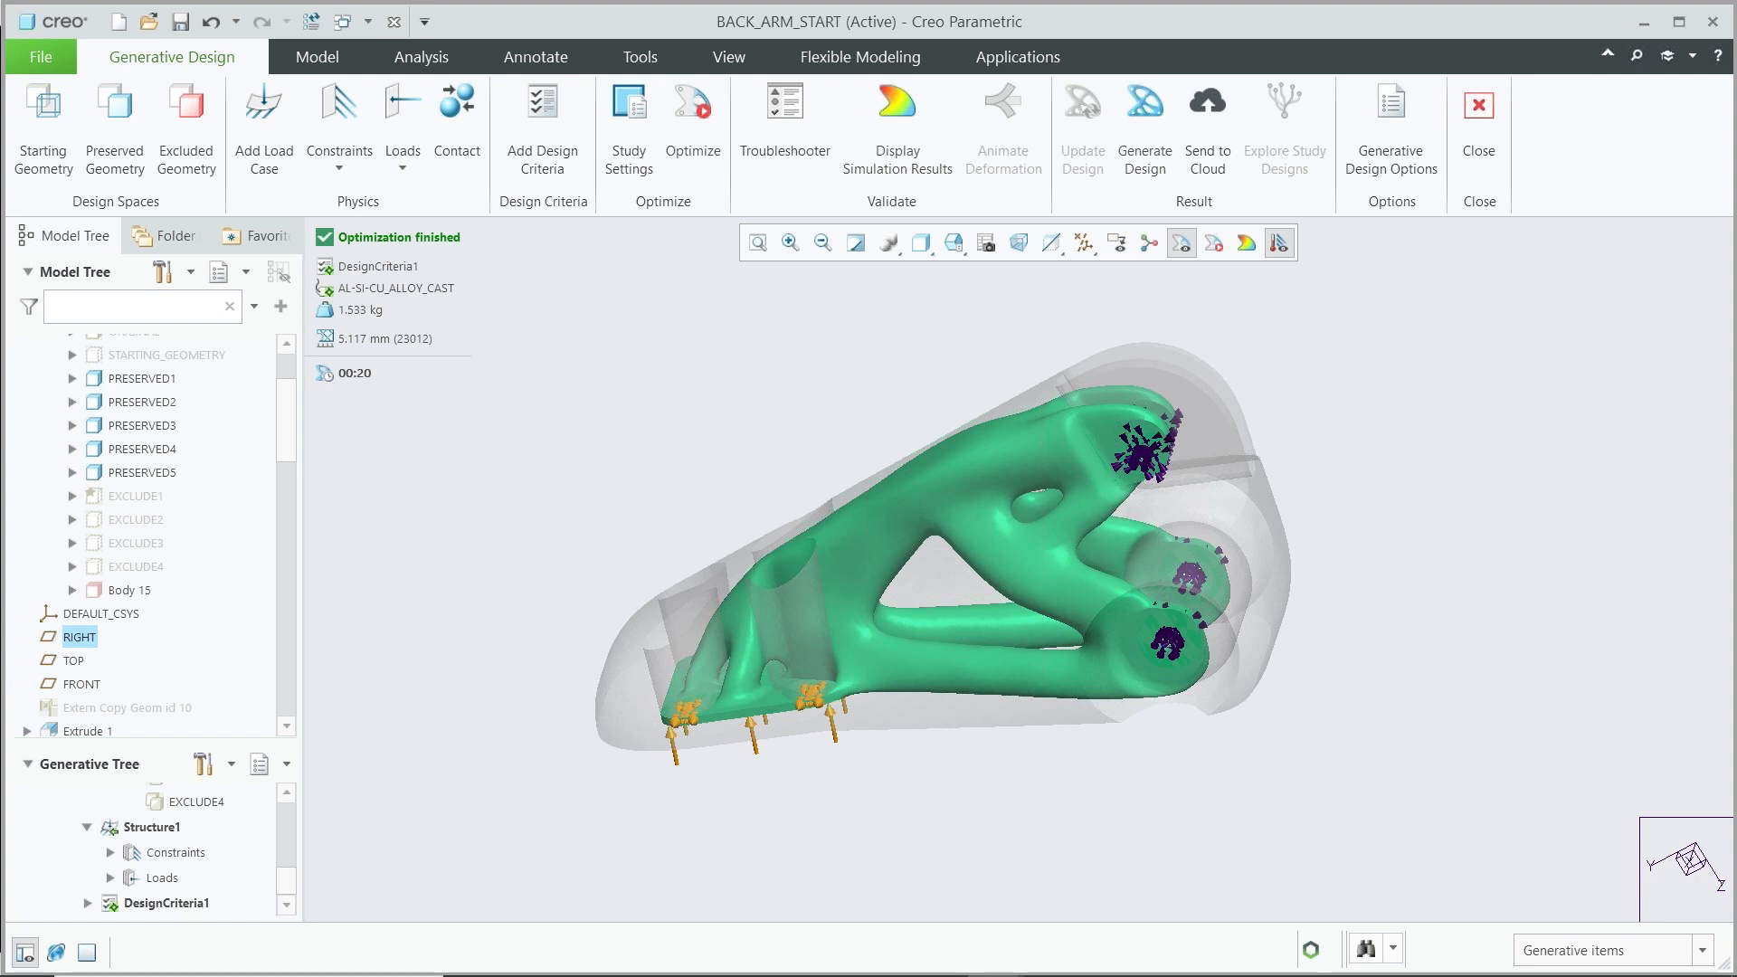
# Edit the design criteria to add a Minimum Crease Radius constraint of 6 mm
pyautogui.click(170, 904)
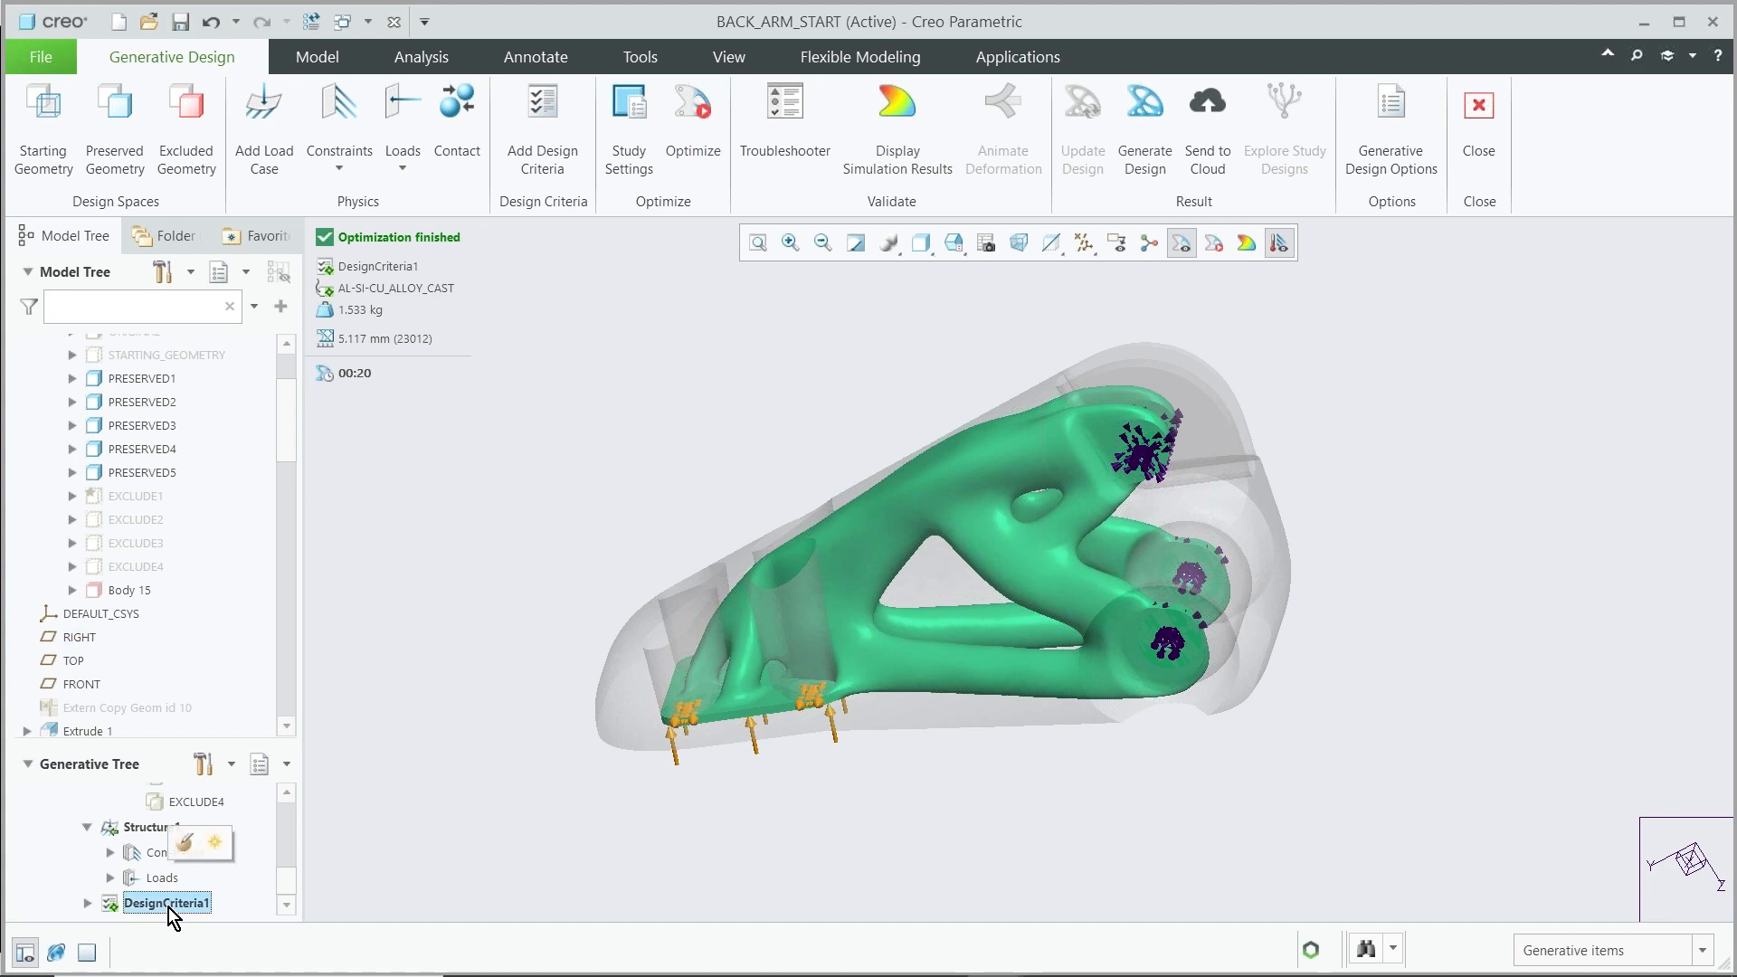
pyautogui.click(183, 843)
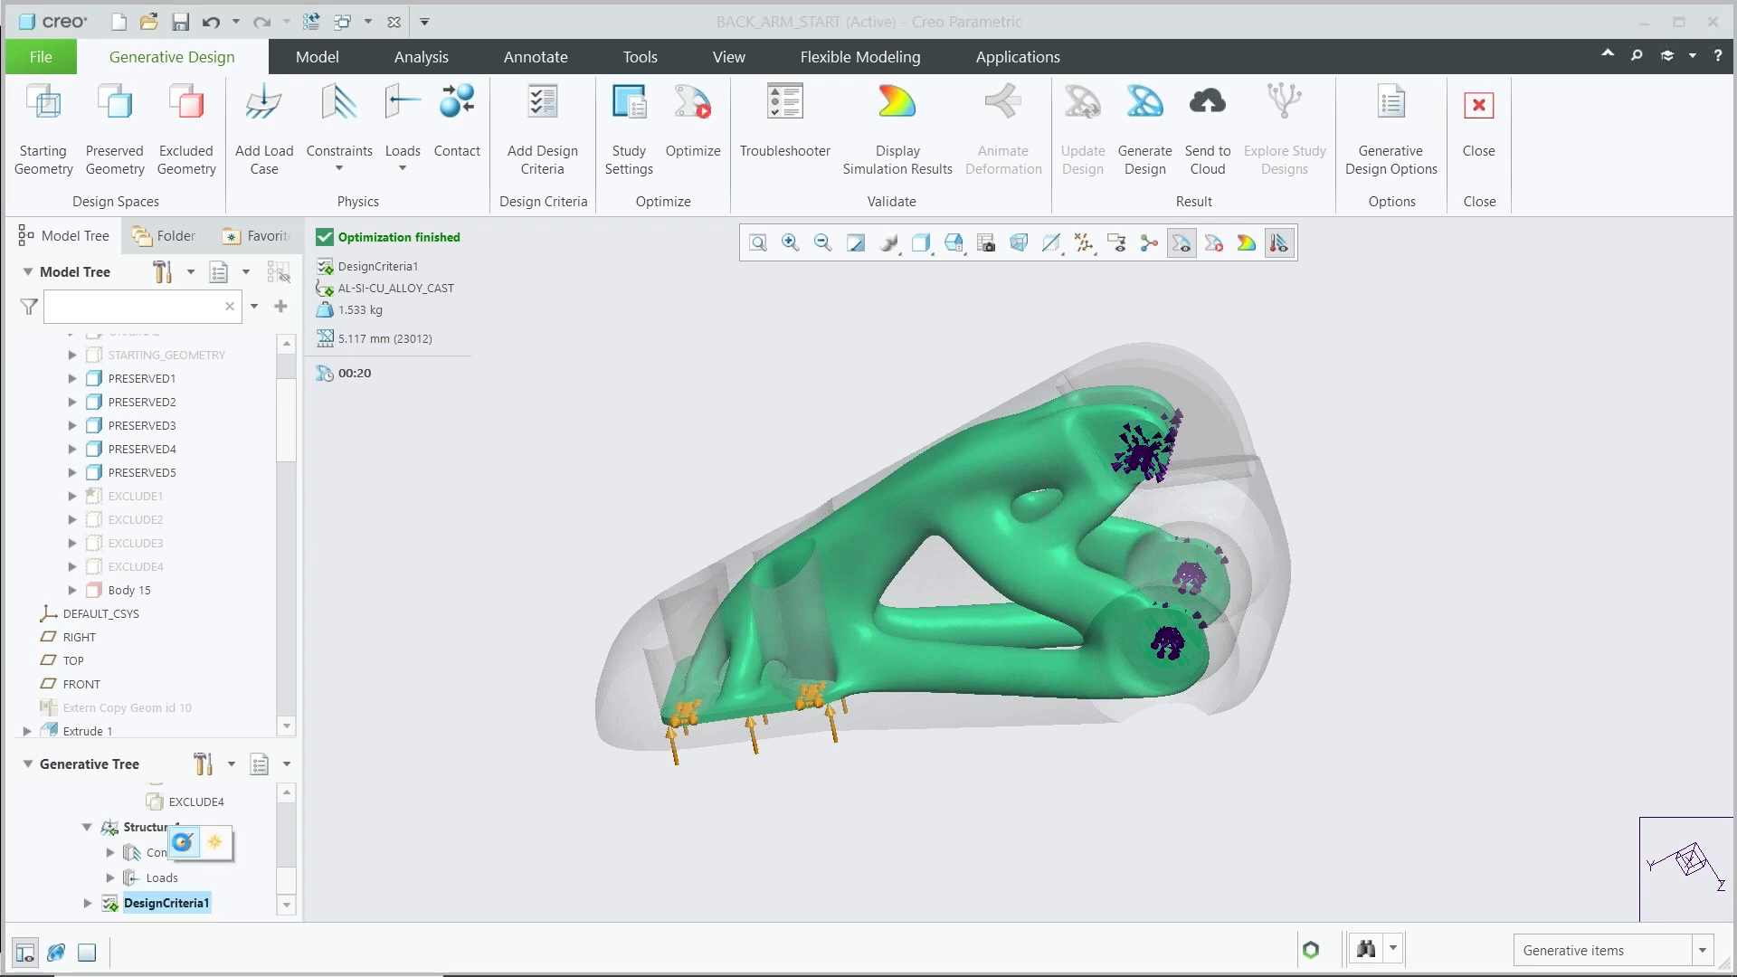
pyautogui.click(1473, 492)
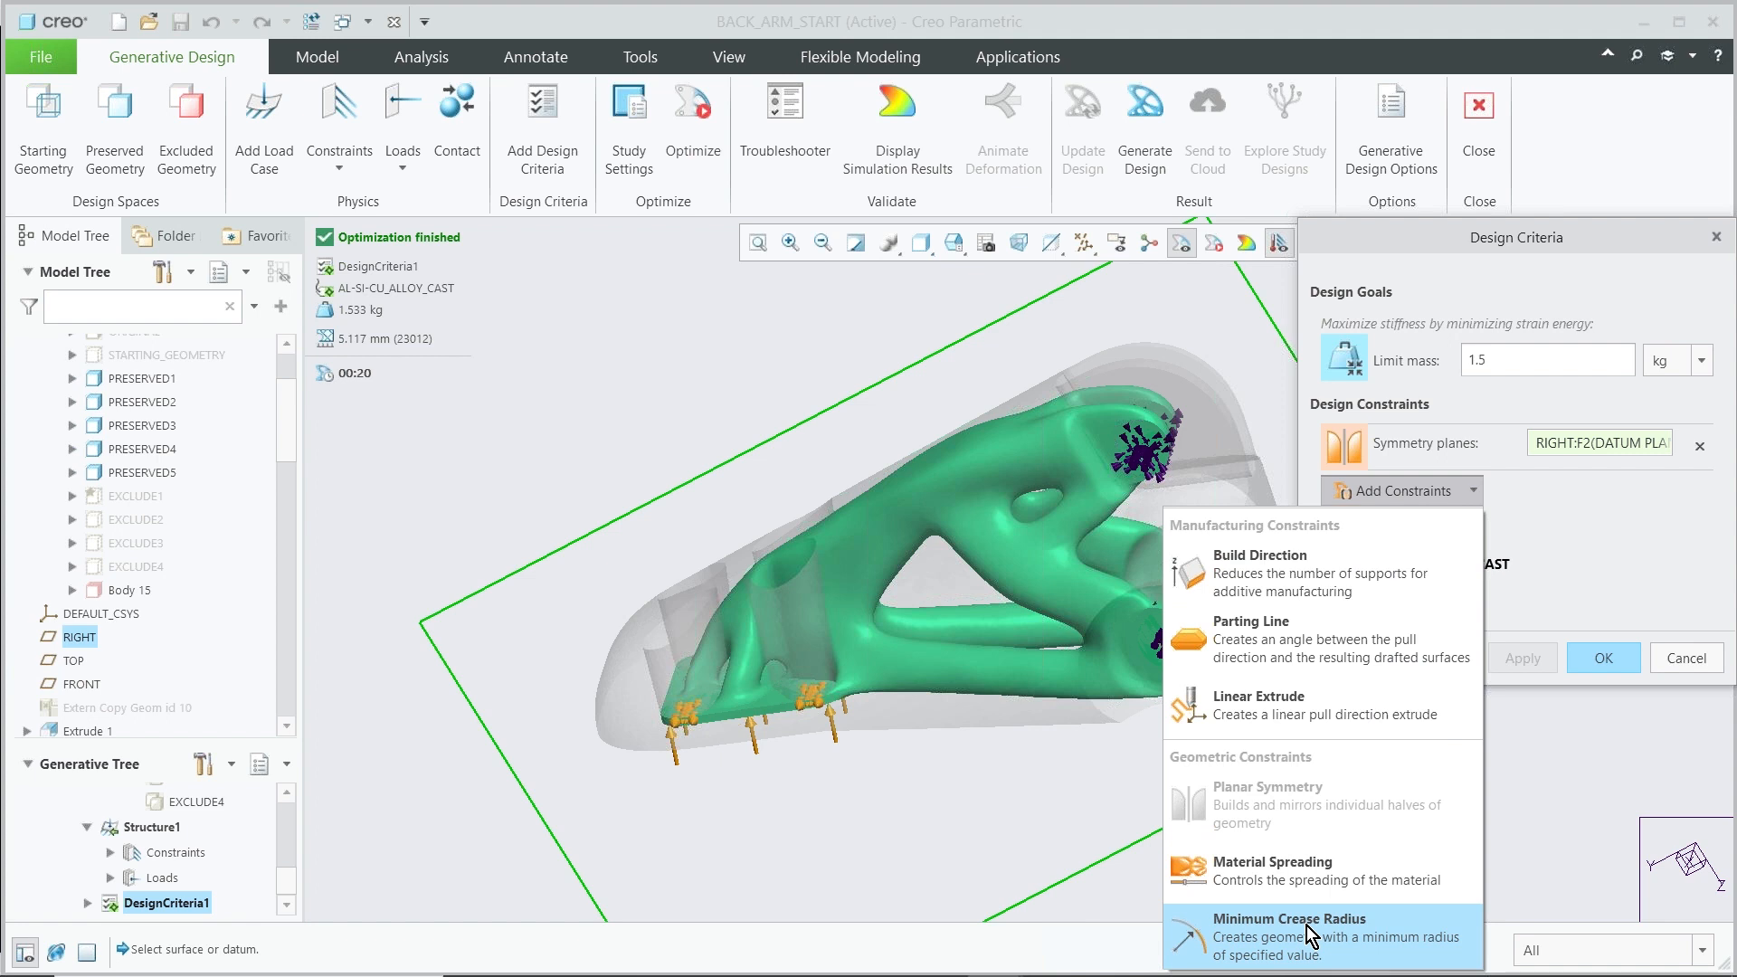
pyautogui.click(1309, 932)
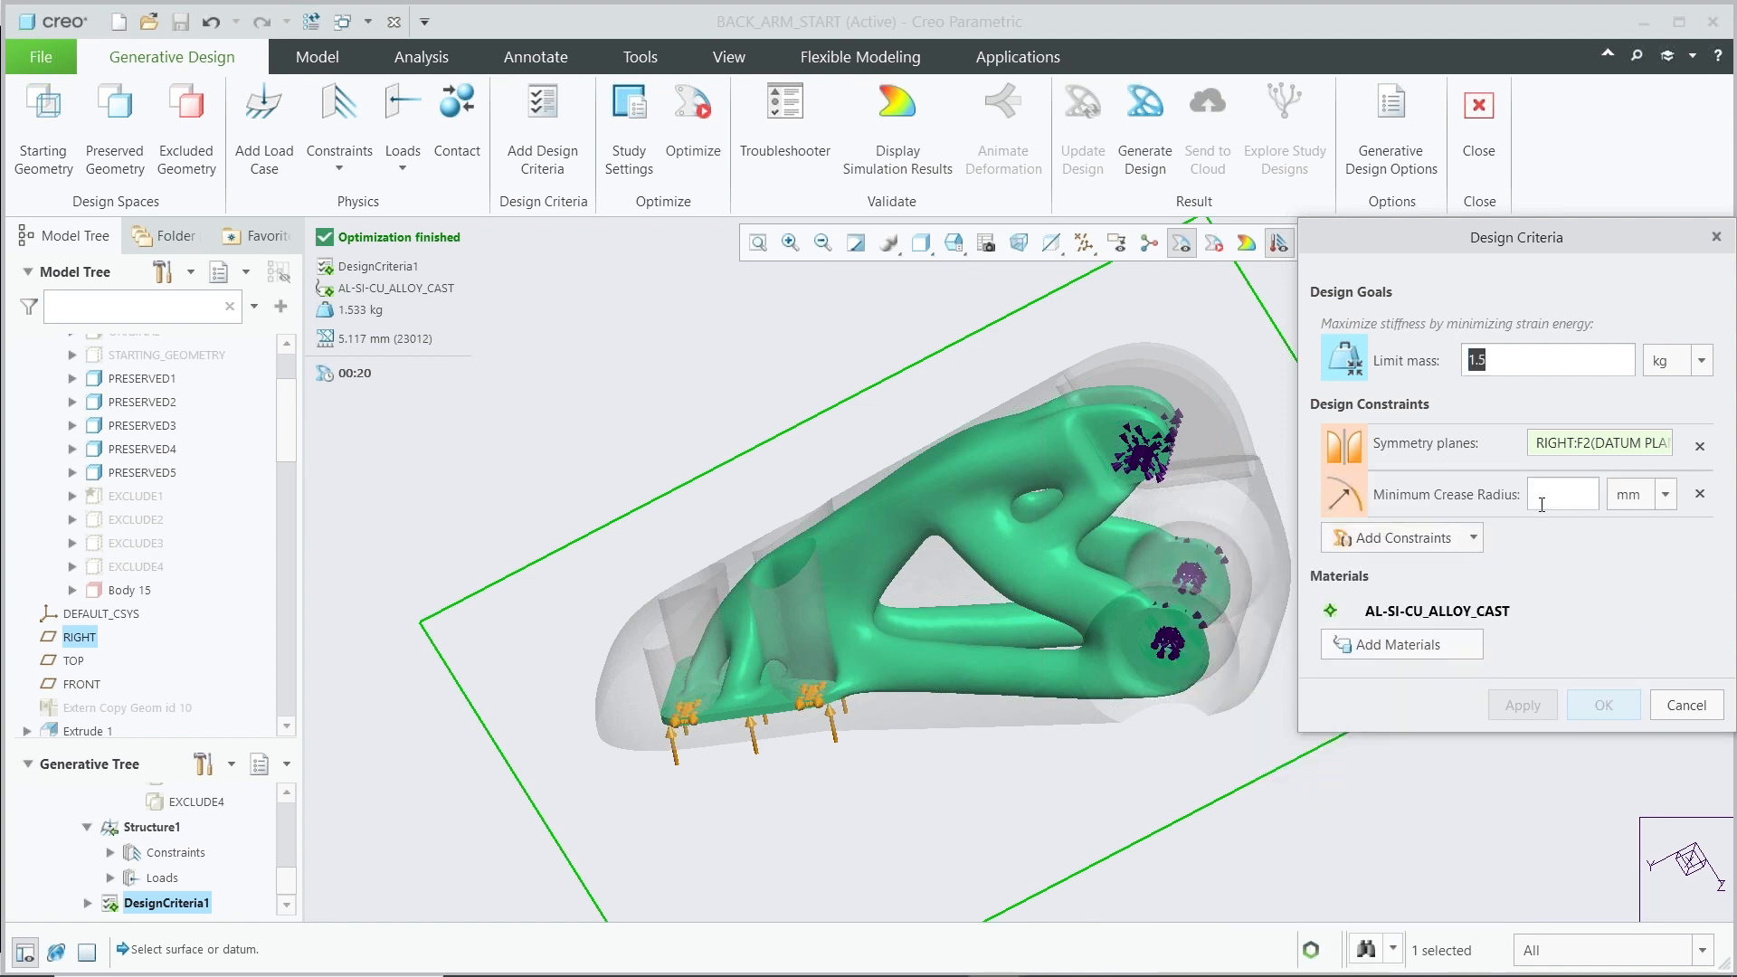
pyautogui.click(1561, 501)
pyautogui.write('6')
pyautogui.press('Tab')
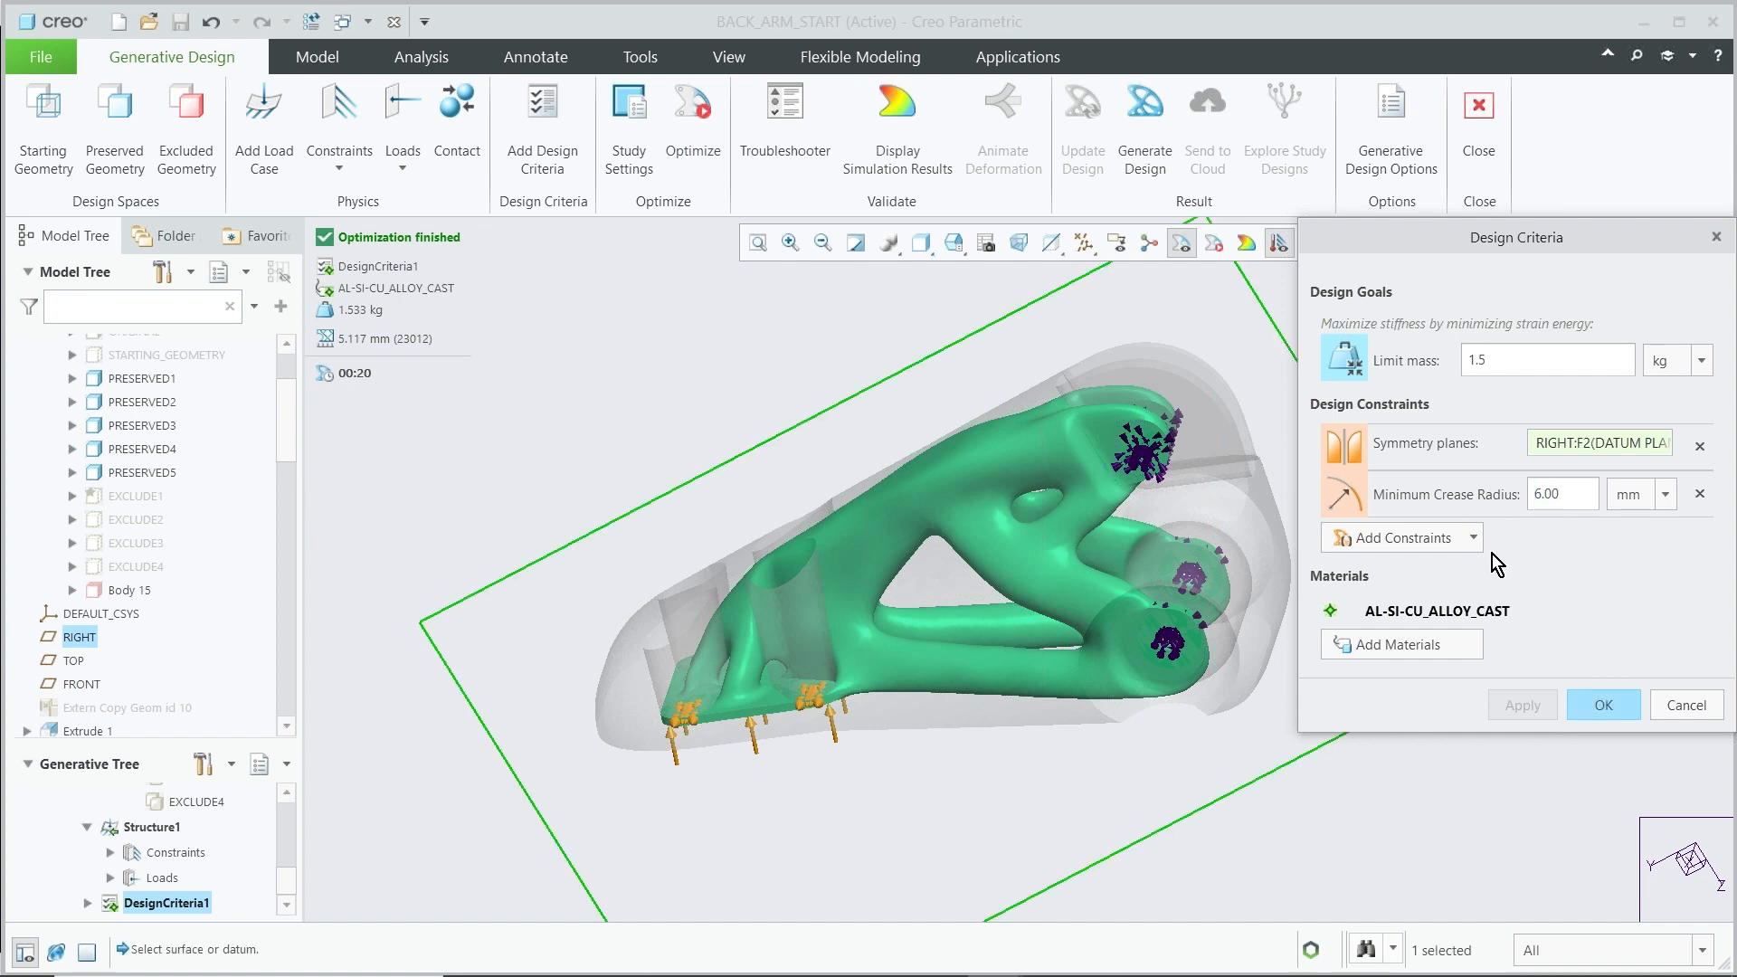
pyautogui.click(1603, 705)
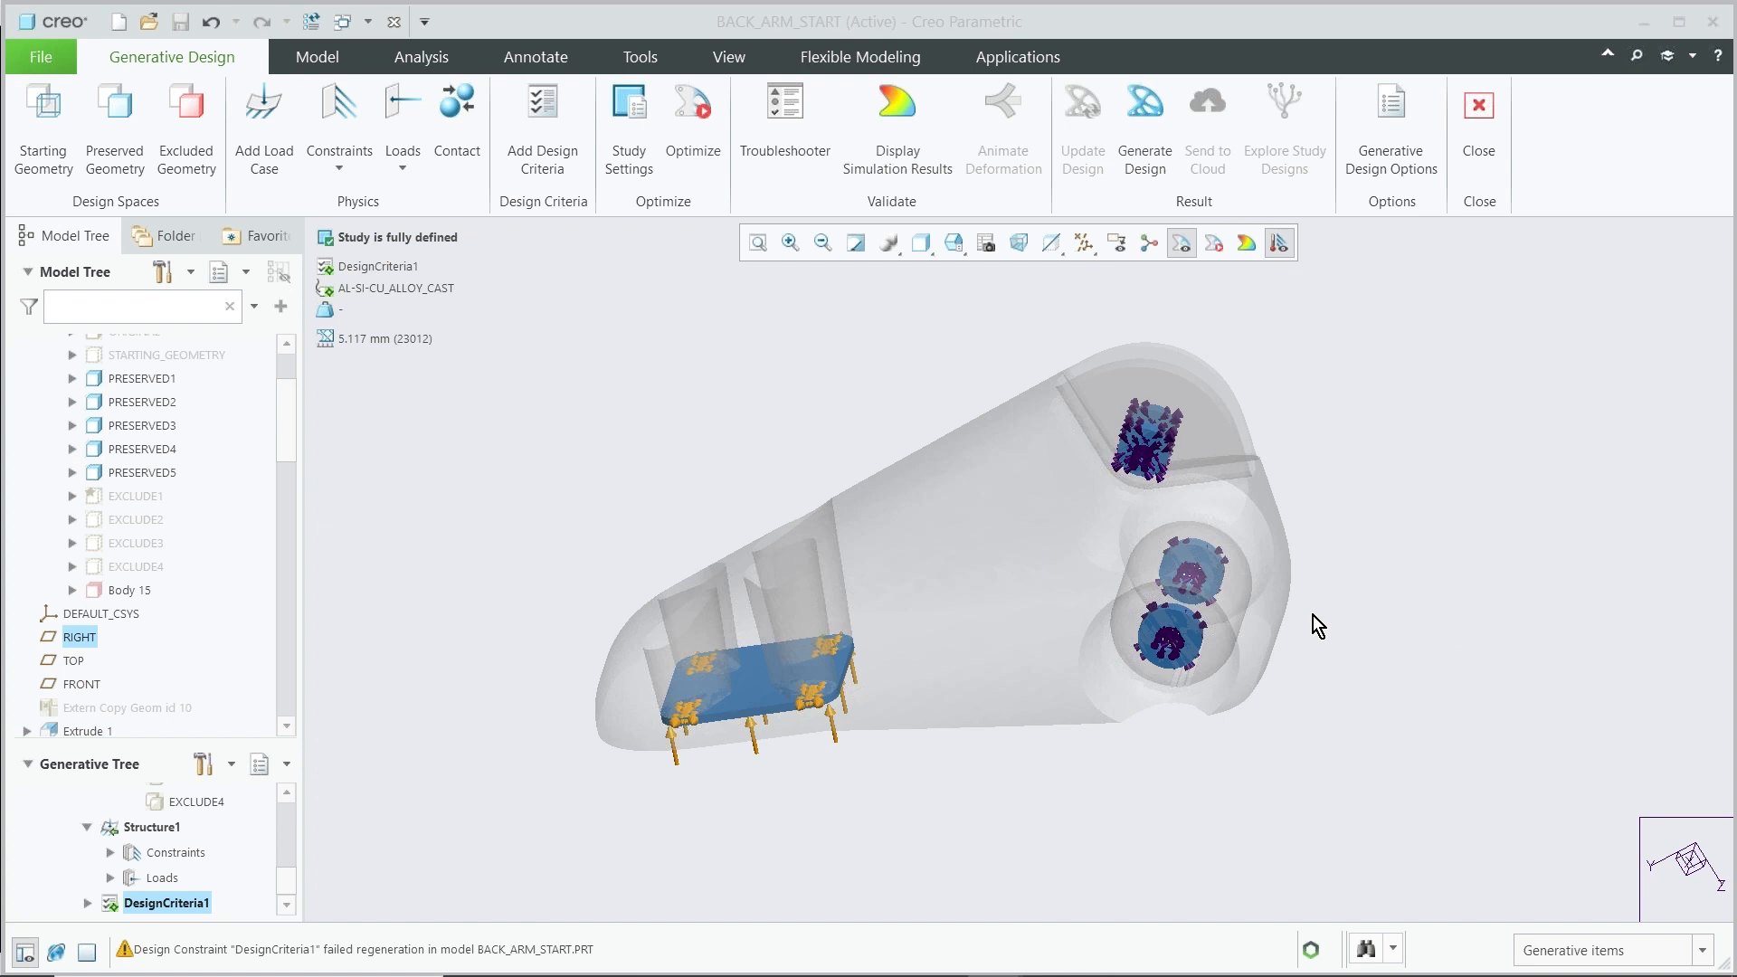
# Rerun the optimization of the generative design study with the updated criteria
pyautogui.click(693, 131)
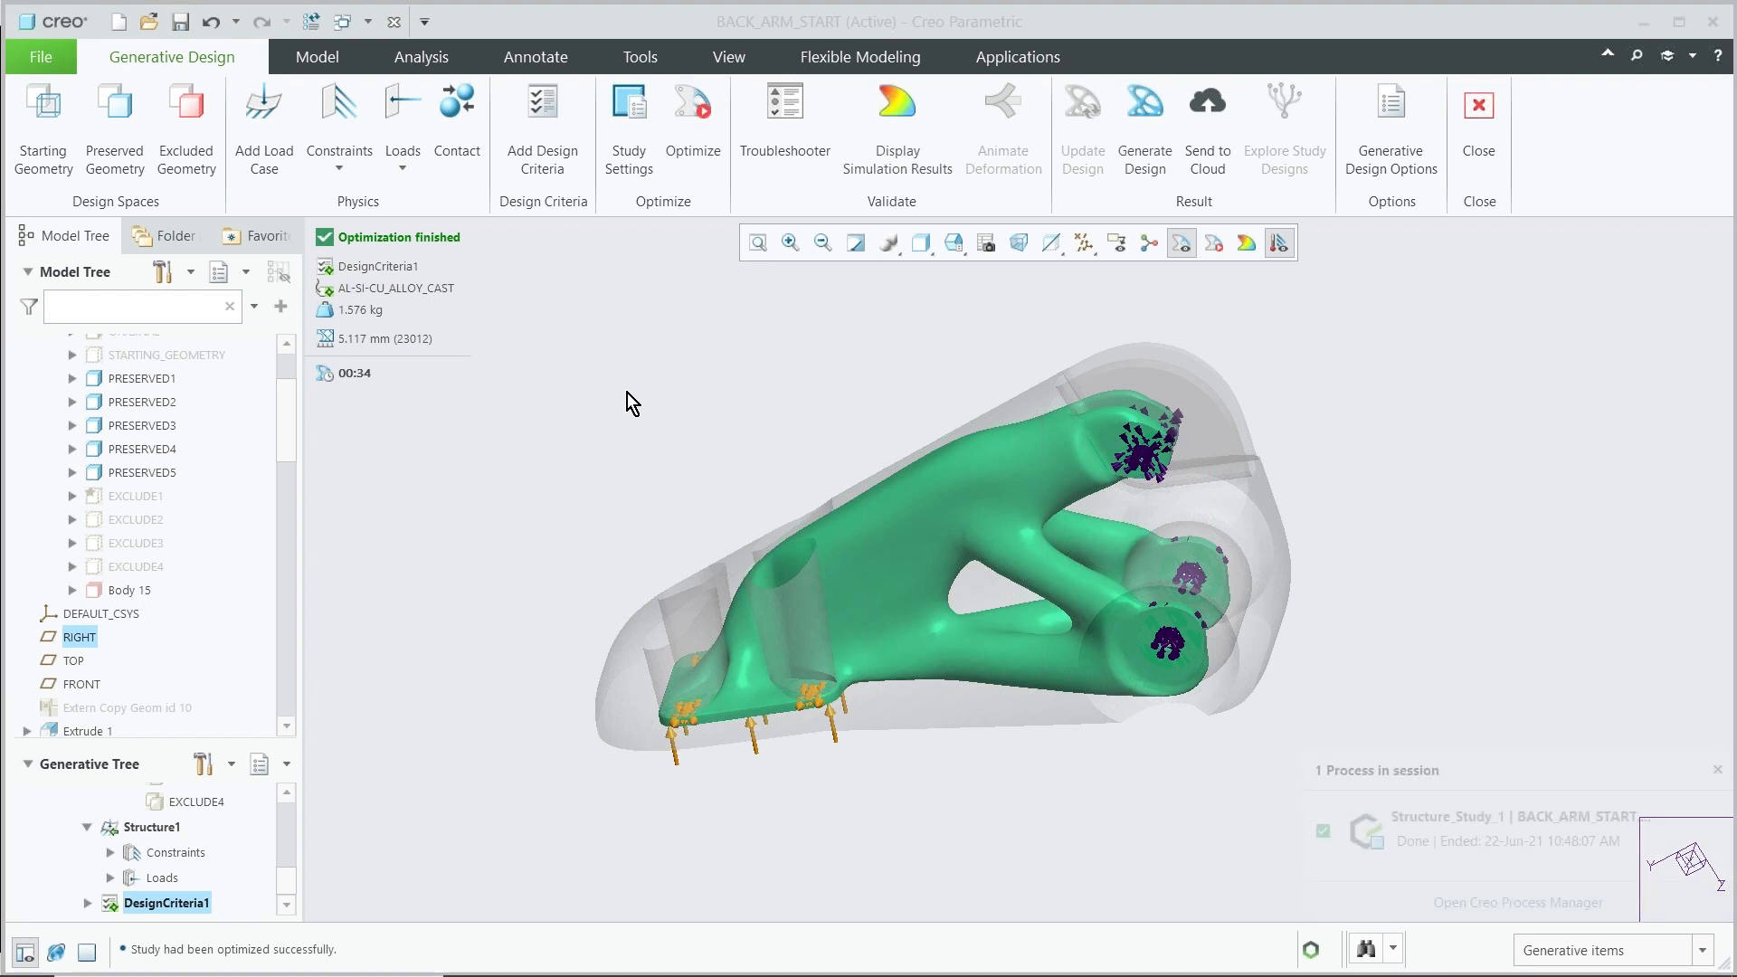
pyautogui.moveTo(630, 403); pyautogui.dragTo(665, 397, button='middle')
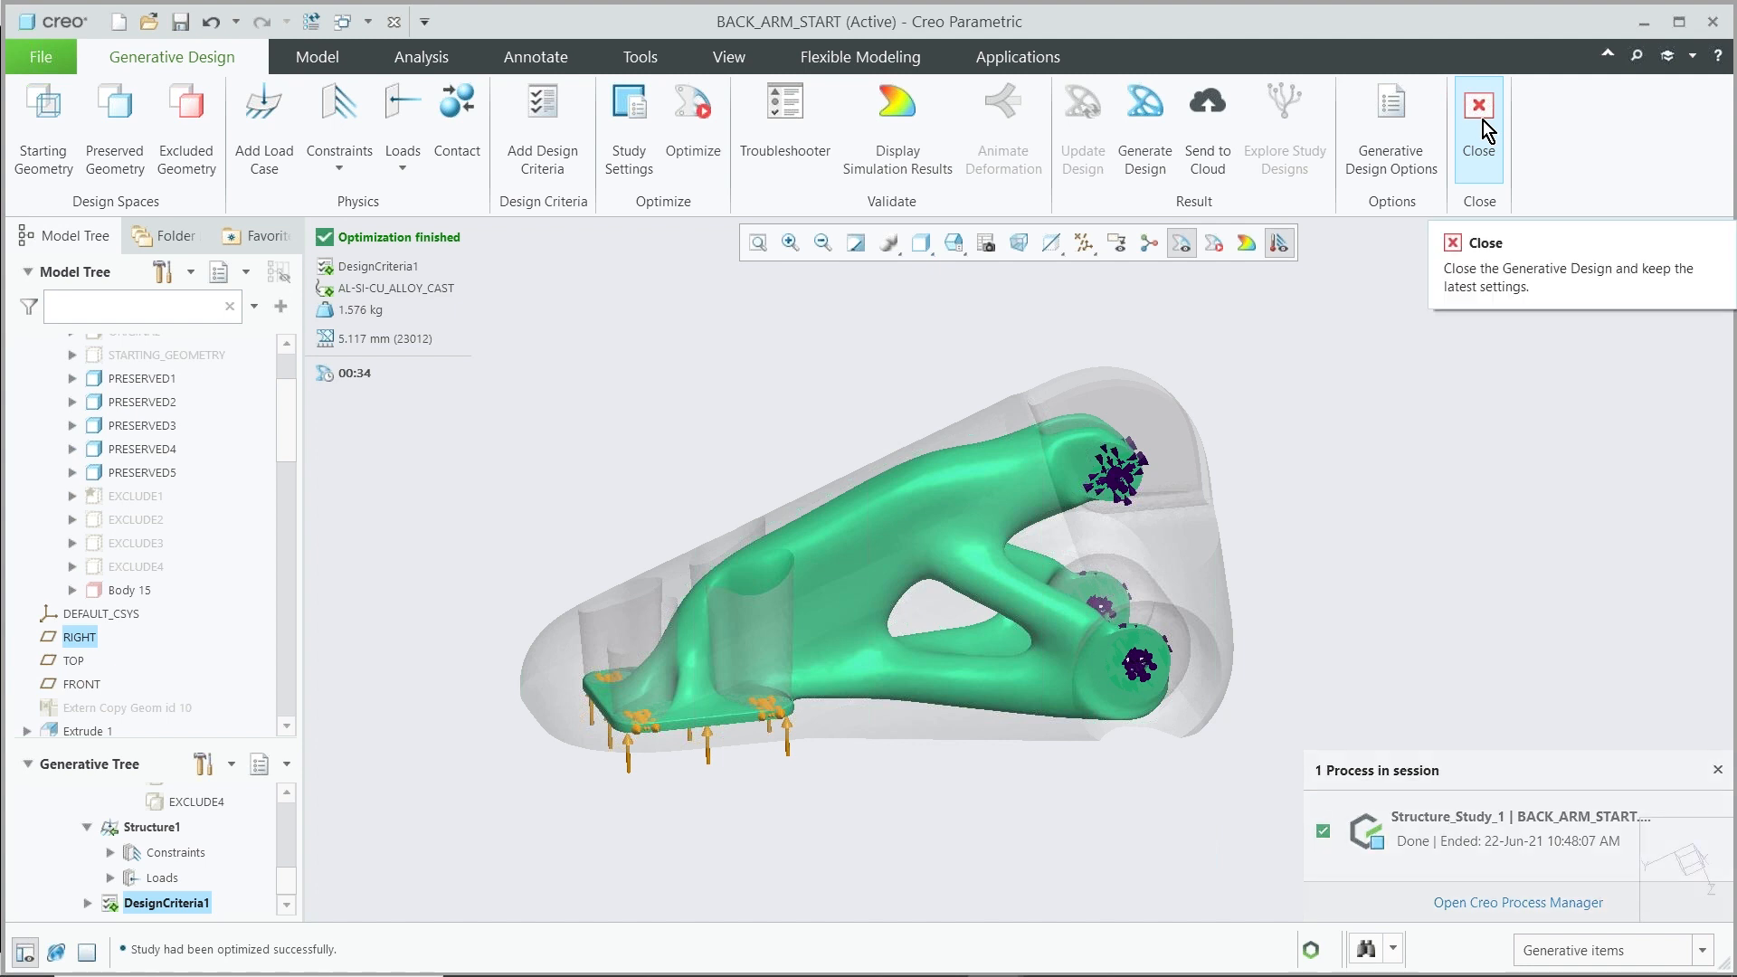
# Generate the optimized design into the current part as reconstructed geometry at the second resolution level
pyautogui.click(1158, 169)
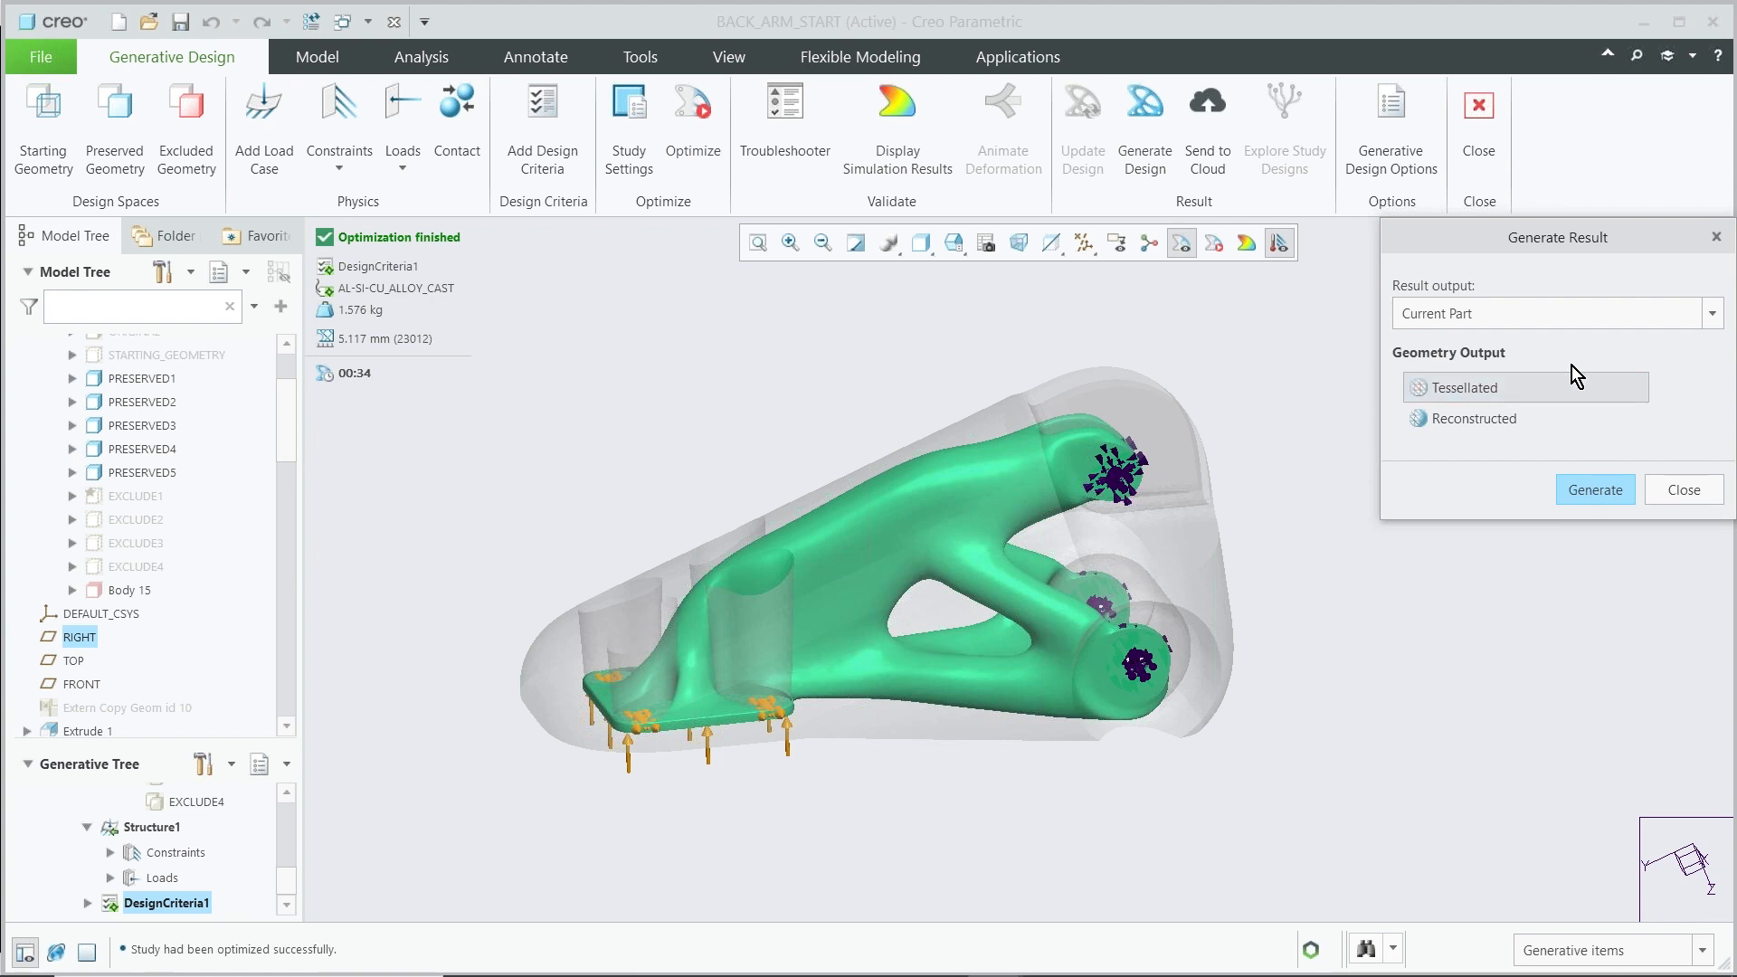
pyautogui.moveTo(1484, 242); pyautogui.dragTo(1164, 232)
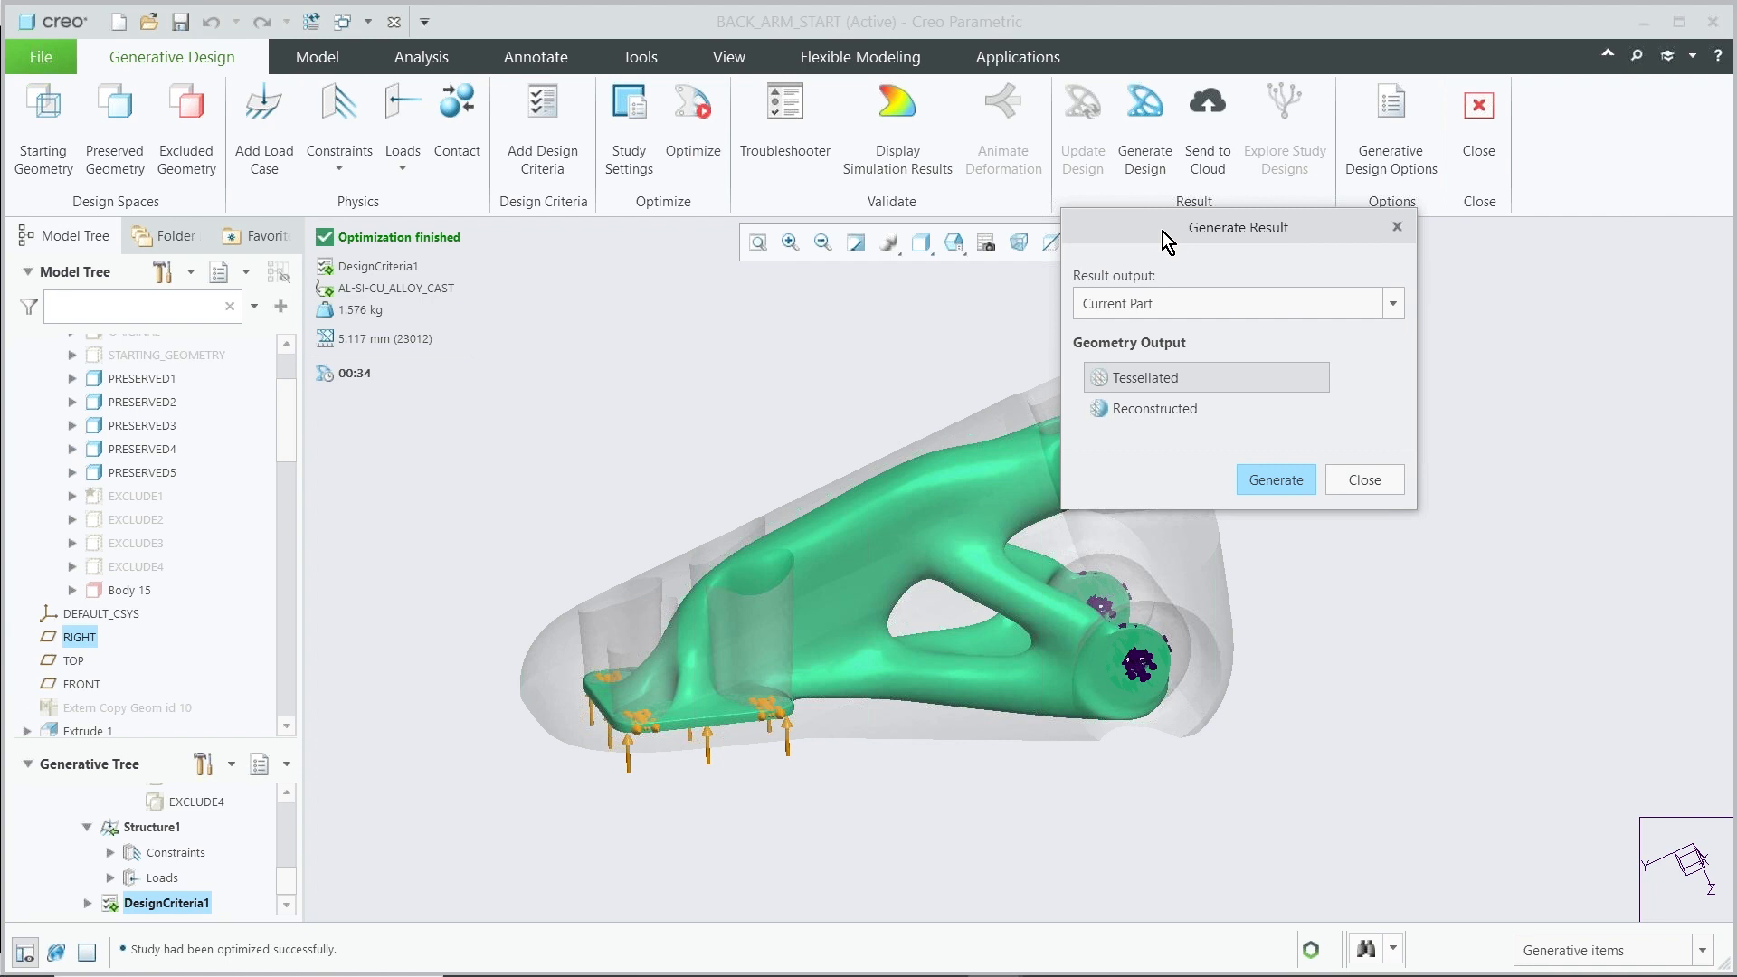
pyautogui.click(1145, 411)
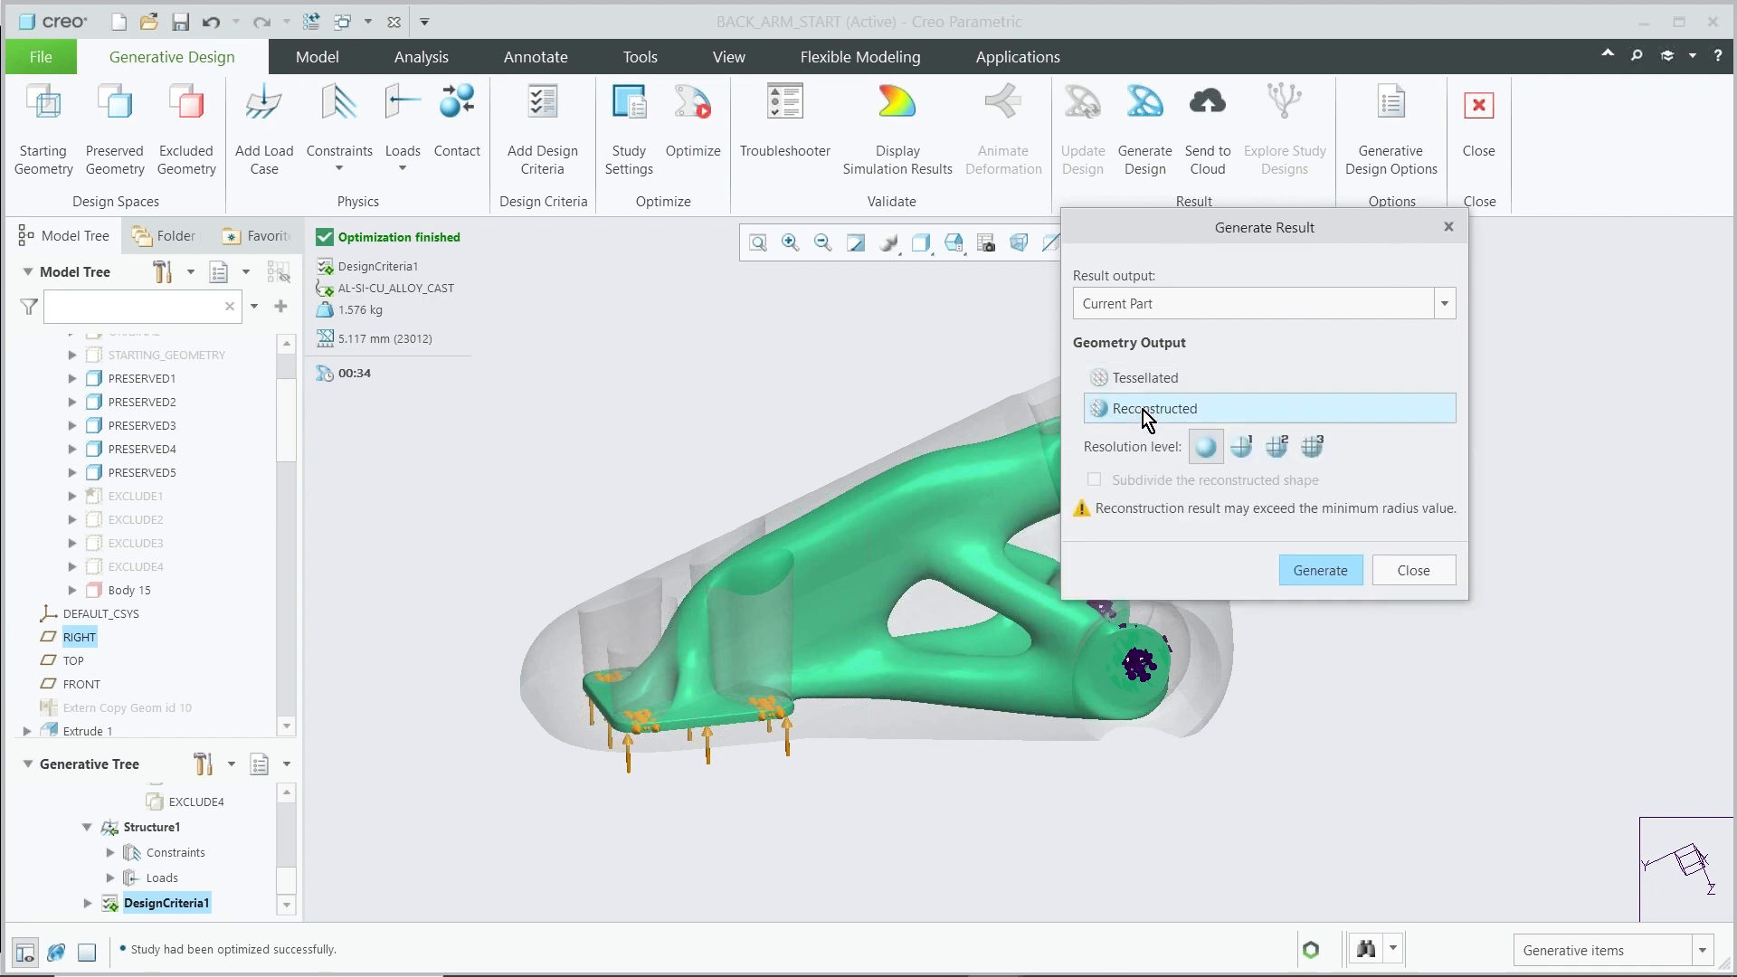
pyautogui.click(1244, 446)
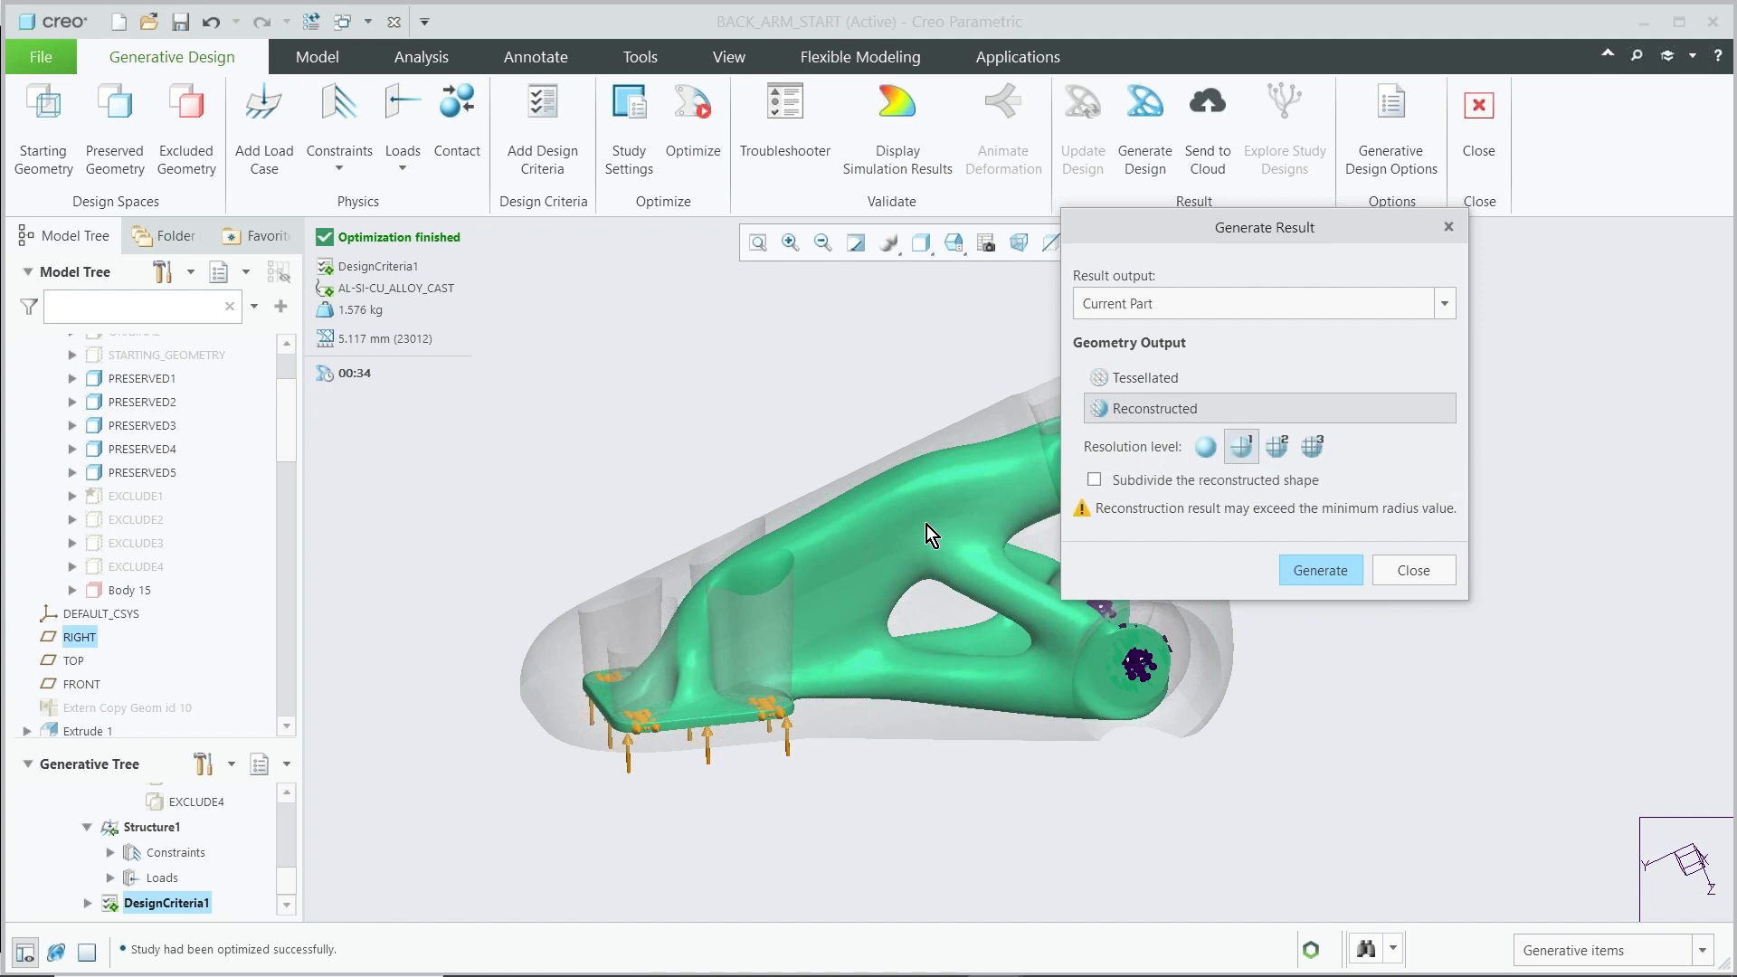
pyautogui.click(1320, 571)
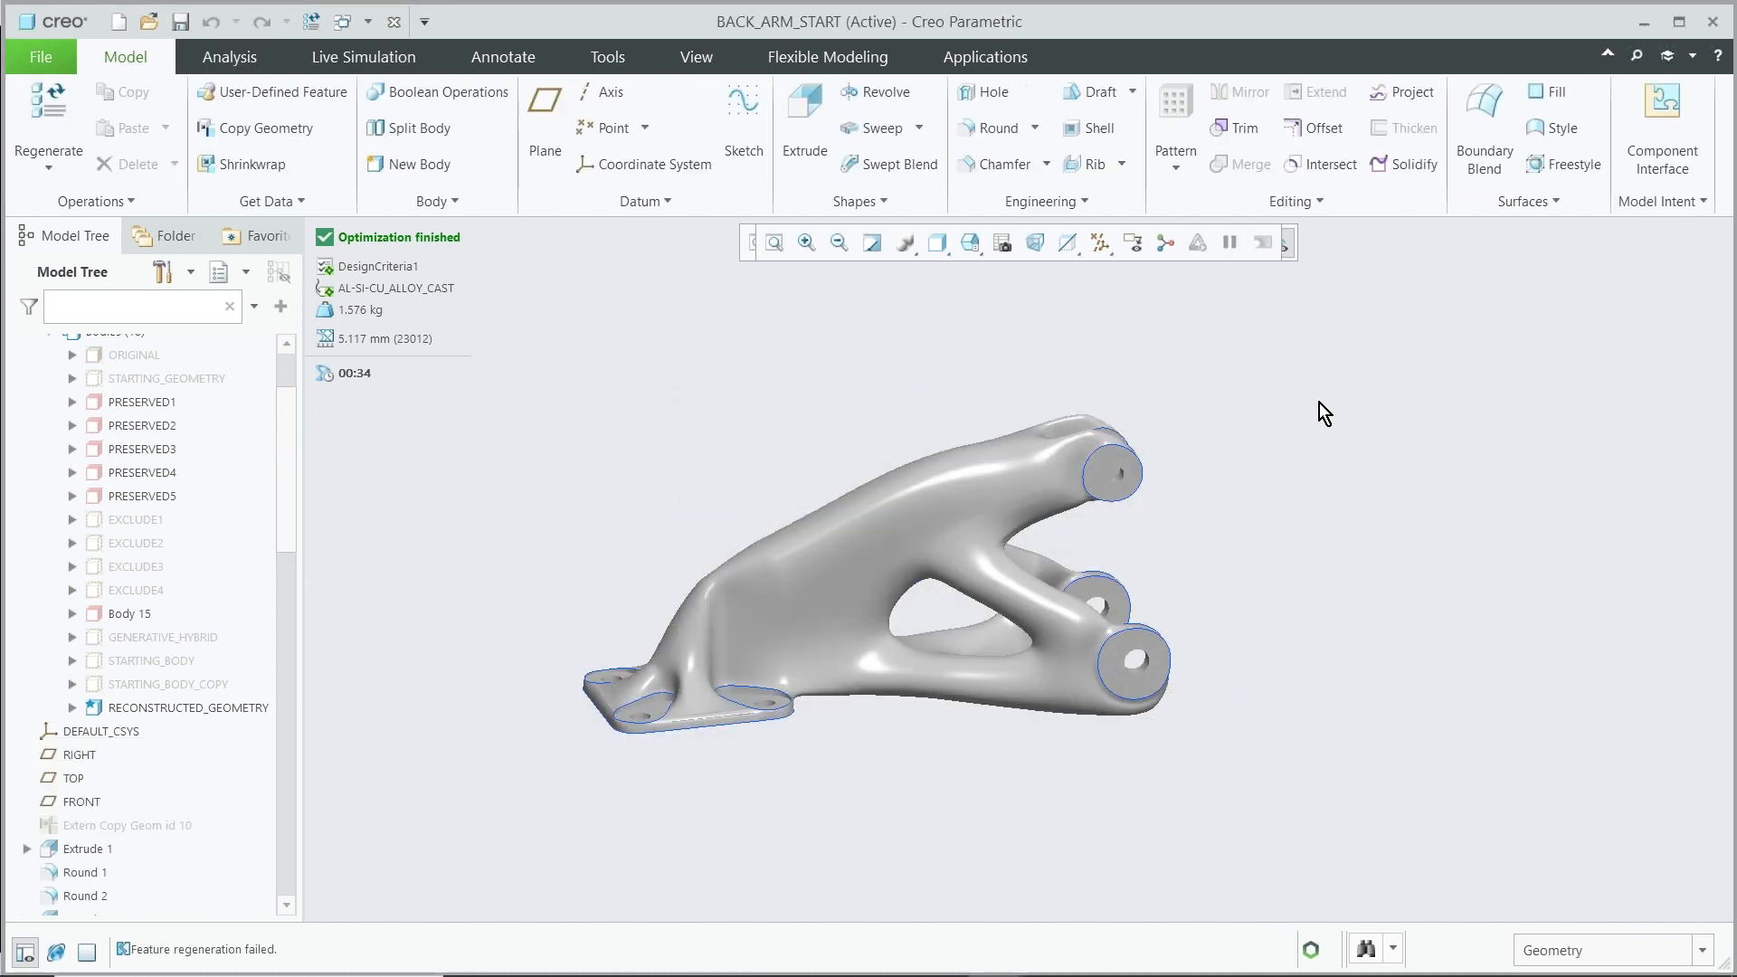
# Examine the reconstructed generative geometry from several angles and close up
pyautogui.moveTo(1027, 620)
pyautogui.mouseDown(button='middle')
pyautogui.moveTo(880, 651)
pyautogui.moveTo(1048, 629)
pyautogui.moveTo(1039, 613)
pyautogui.moveTo(977, 682)
pyautogui.mouseUp(button='middle')
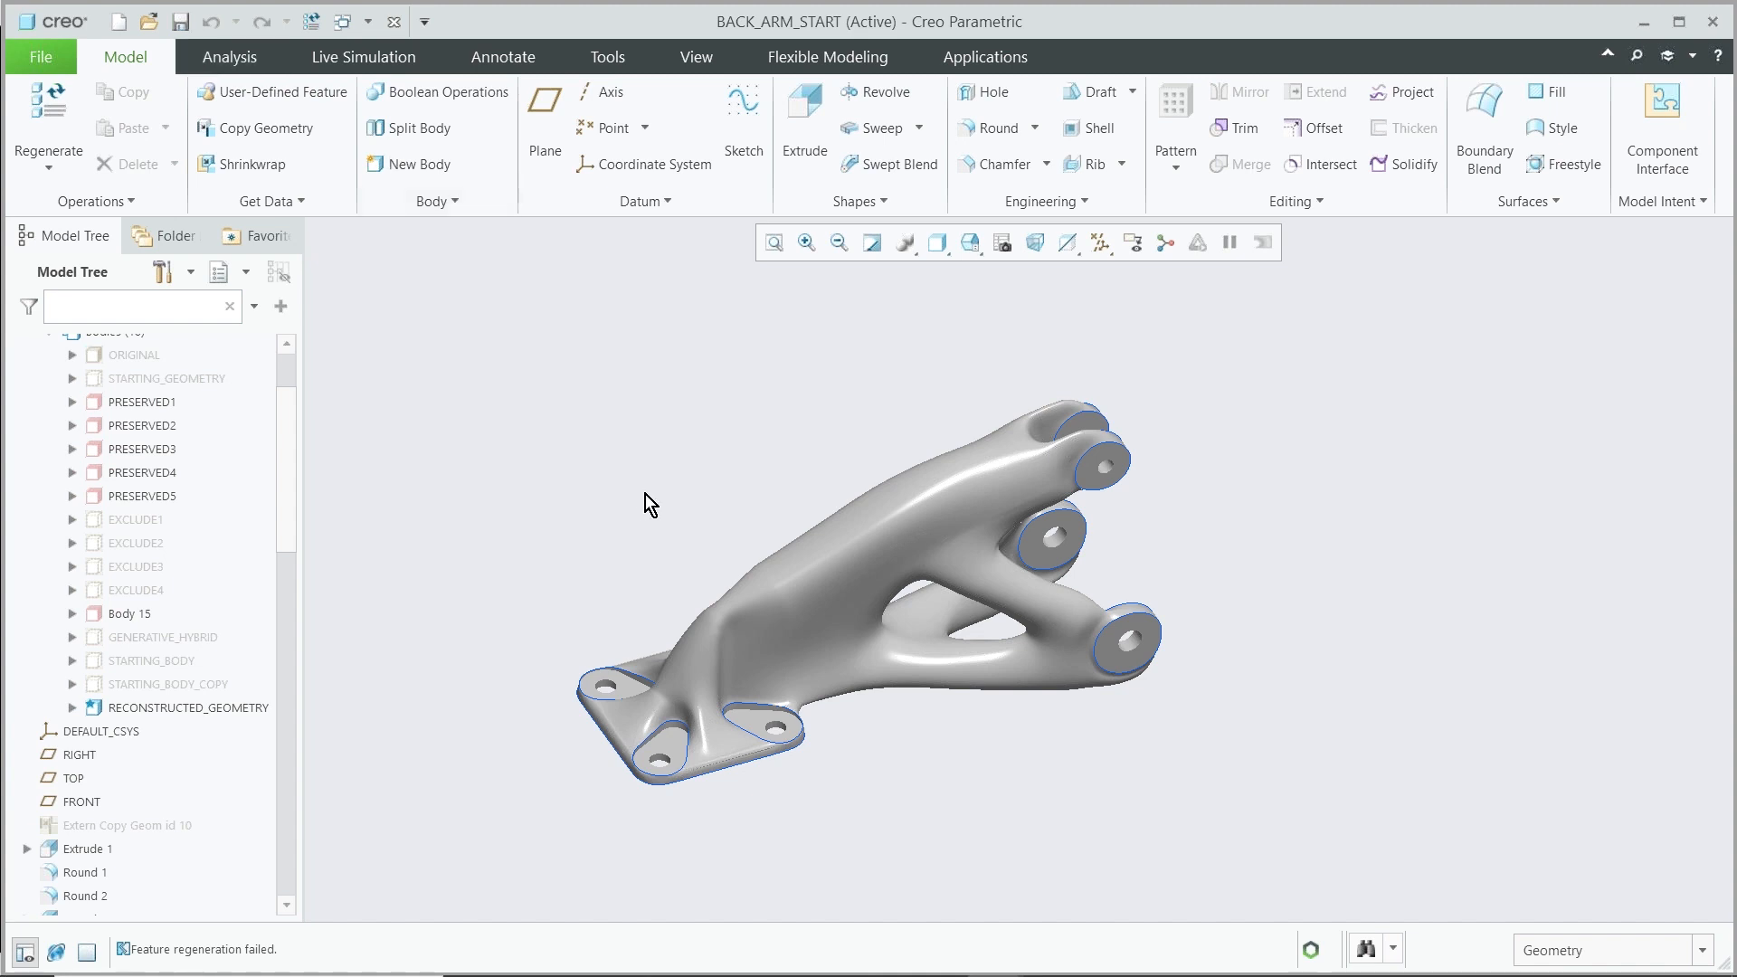
pyautogui.moveTo(884, 764)
pyautogui.mouseDown(button='middle')
pyautogui.moveTo(914, 745)
pyautogui.moveTo(877, 715)
pyautogui.moveTo(985, 721)
pyautogui.moveTo(845, 546)
pyautogui.moveTo(826, 659)
pyautogui.moveTo(795, 659)
pyautogui.moveTo(826, 675)
pyautogui.mouseUp(button='middle')
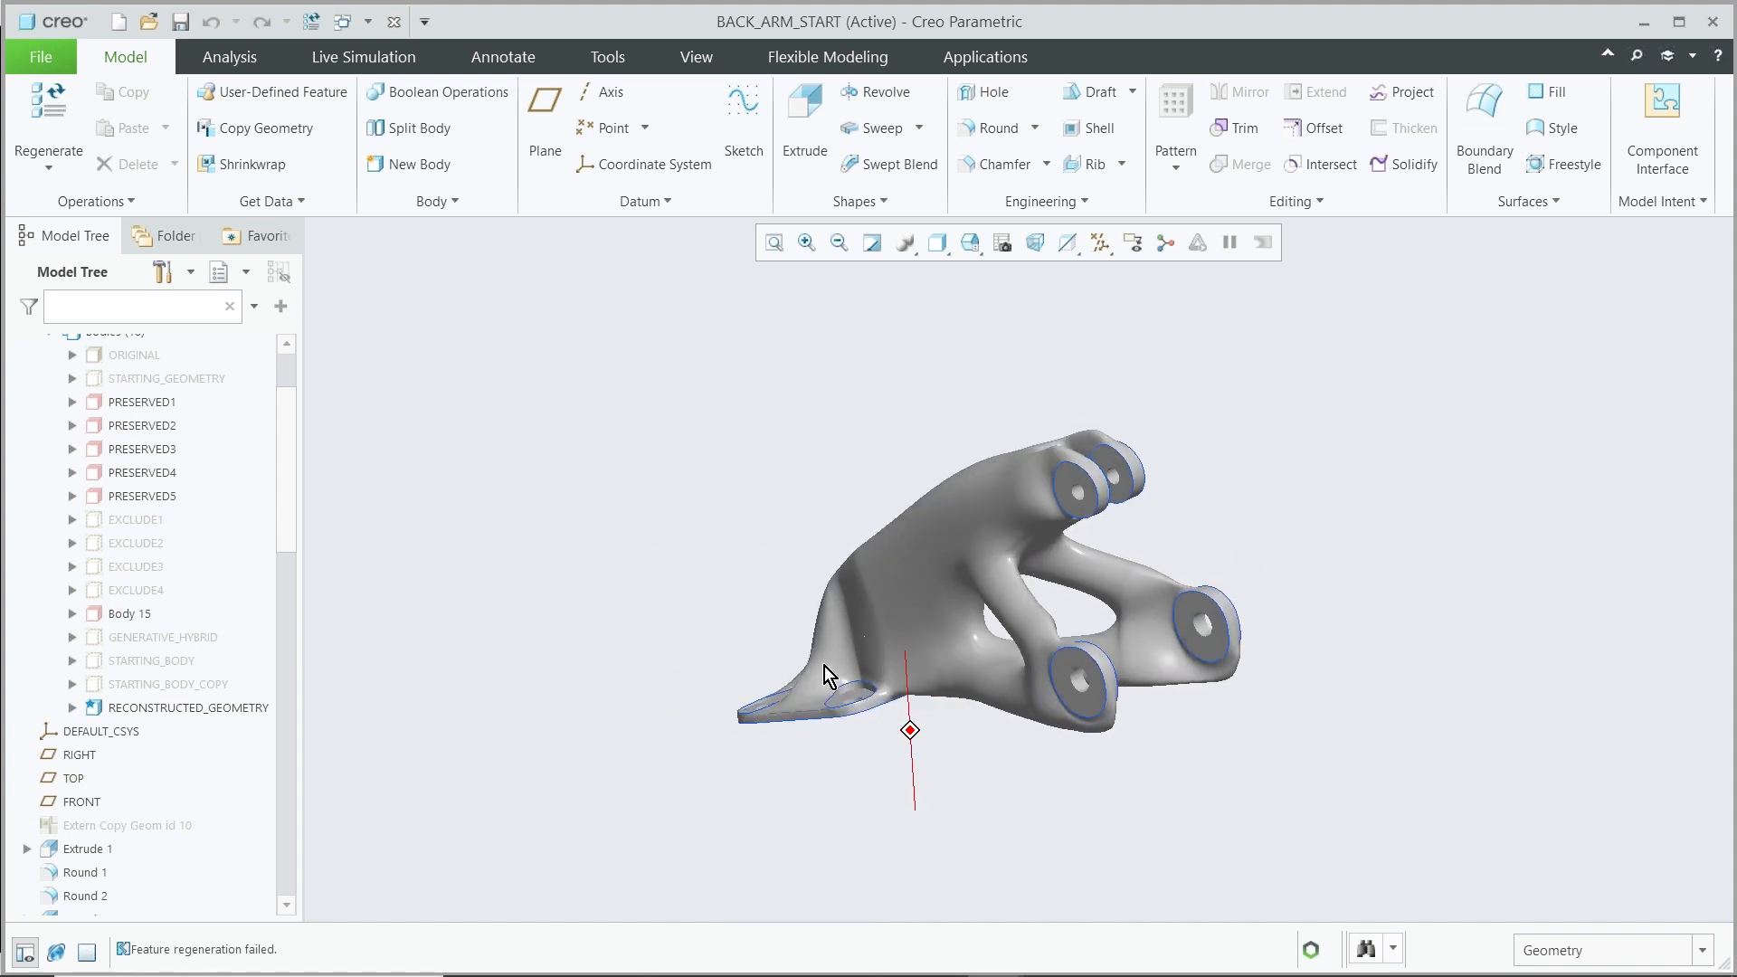
pyautogui.scroll(-5, 1010, 564)
pyautogui.moveTo(1017, 610); pyautogui.dragTo(1067, 594, button='middle')
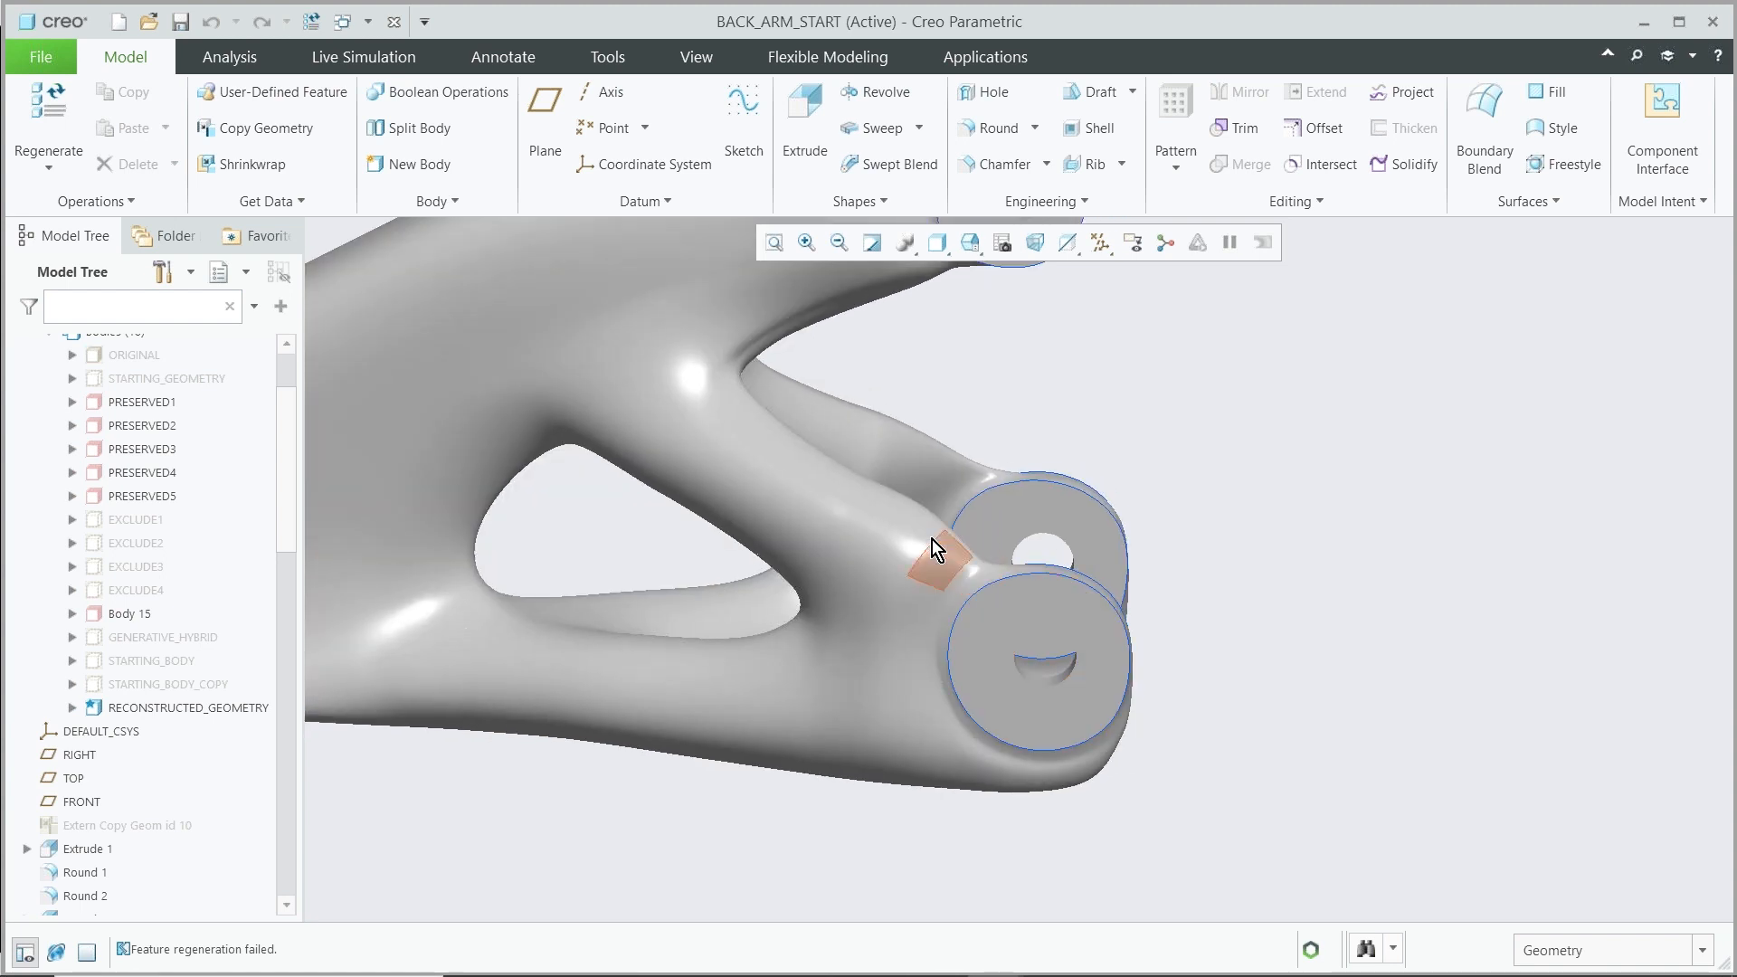
pyautogui.scroll(6, 981, 601)
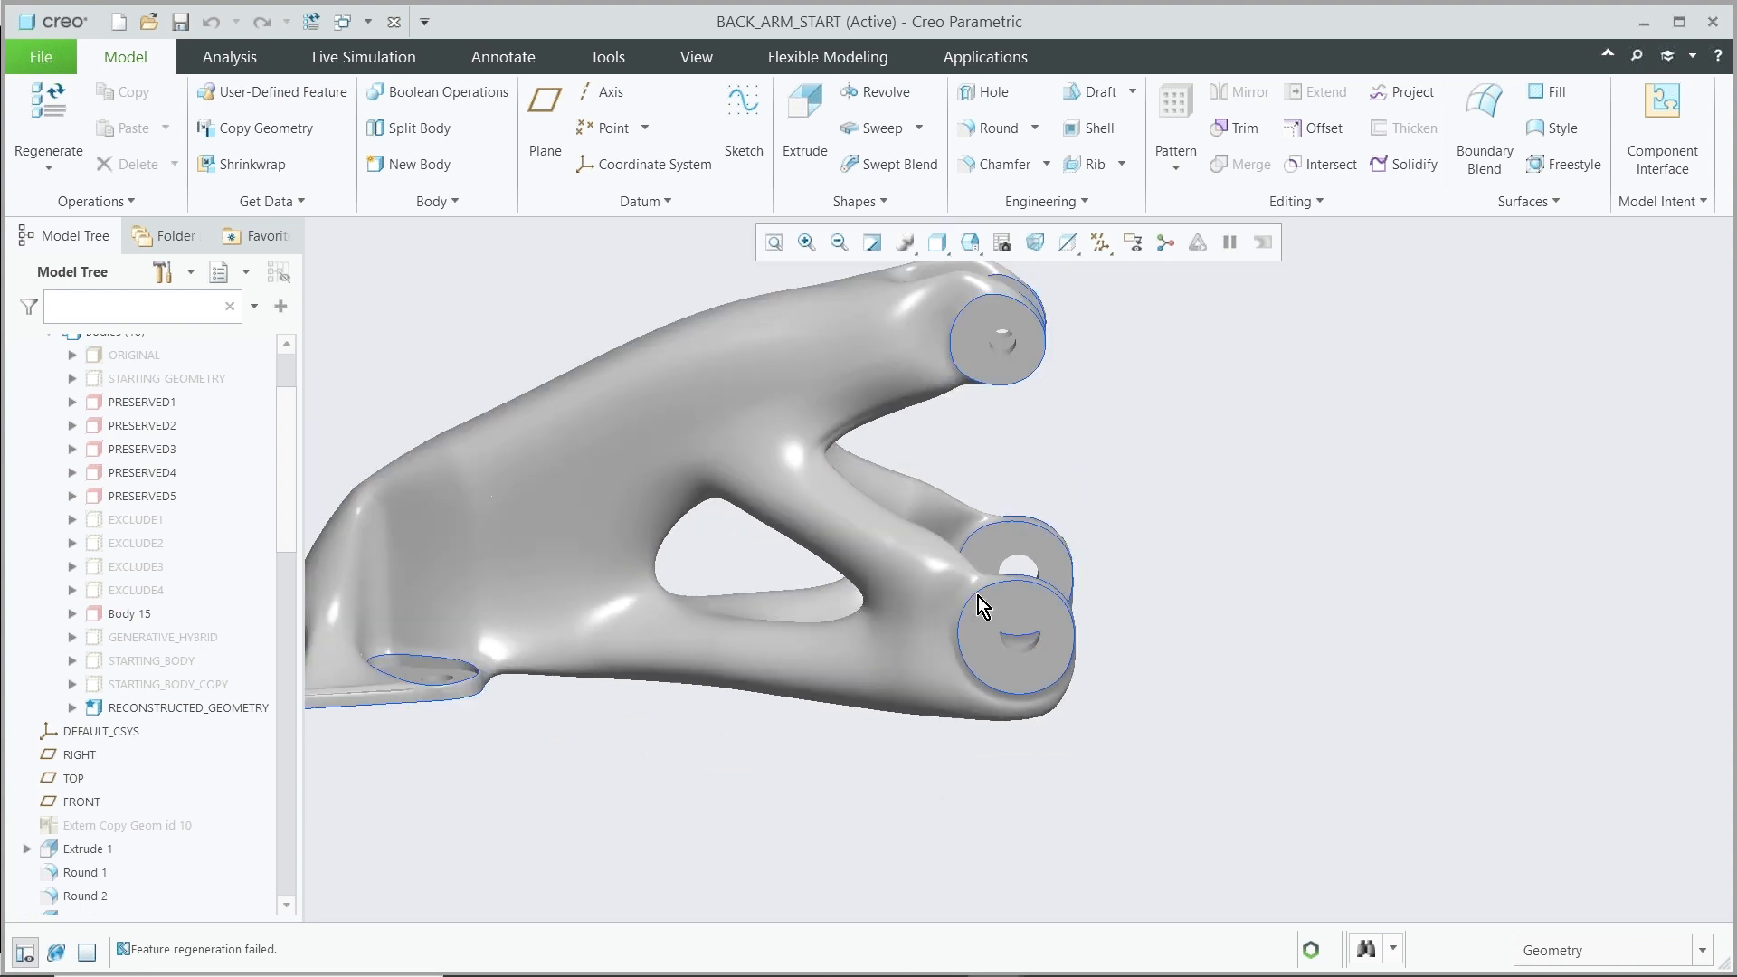
pyautogui.moveTo(506, 702)
pyautogui.mouseDown(button='middle')
pyautogui.moveTo(488, 616)
pyautogui.moveTo(504, 710)
pyautogui.moveTo(484, 748)
pyautogui.moveTo(825, 802)
pyautogui.moveTo(590, 760)
pyautogui.mouseUp(button='middle')
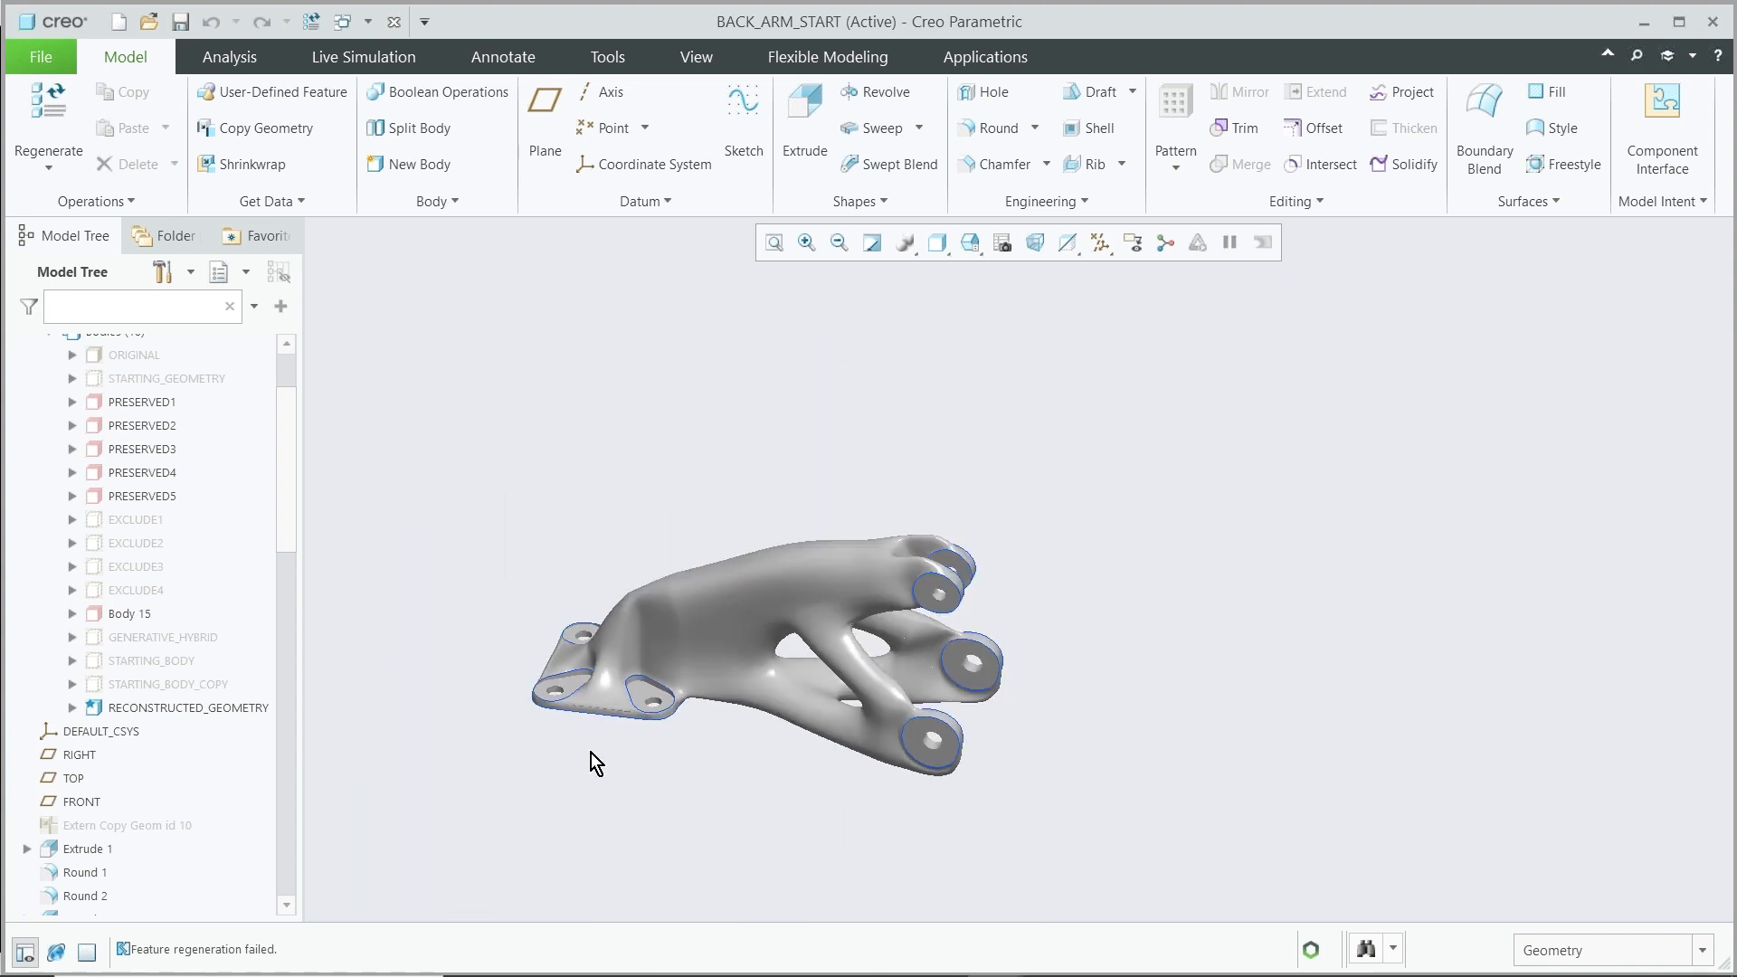
pyautogui.scroll(2, 590, 753)
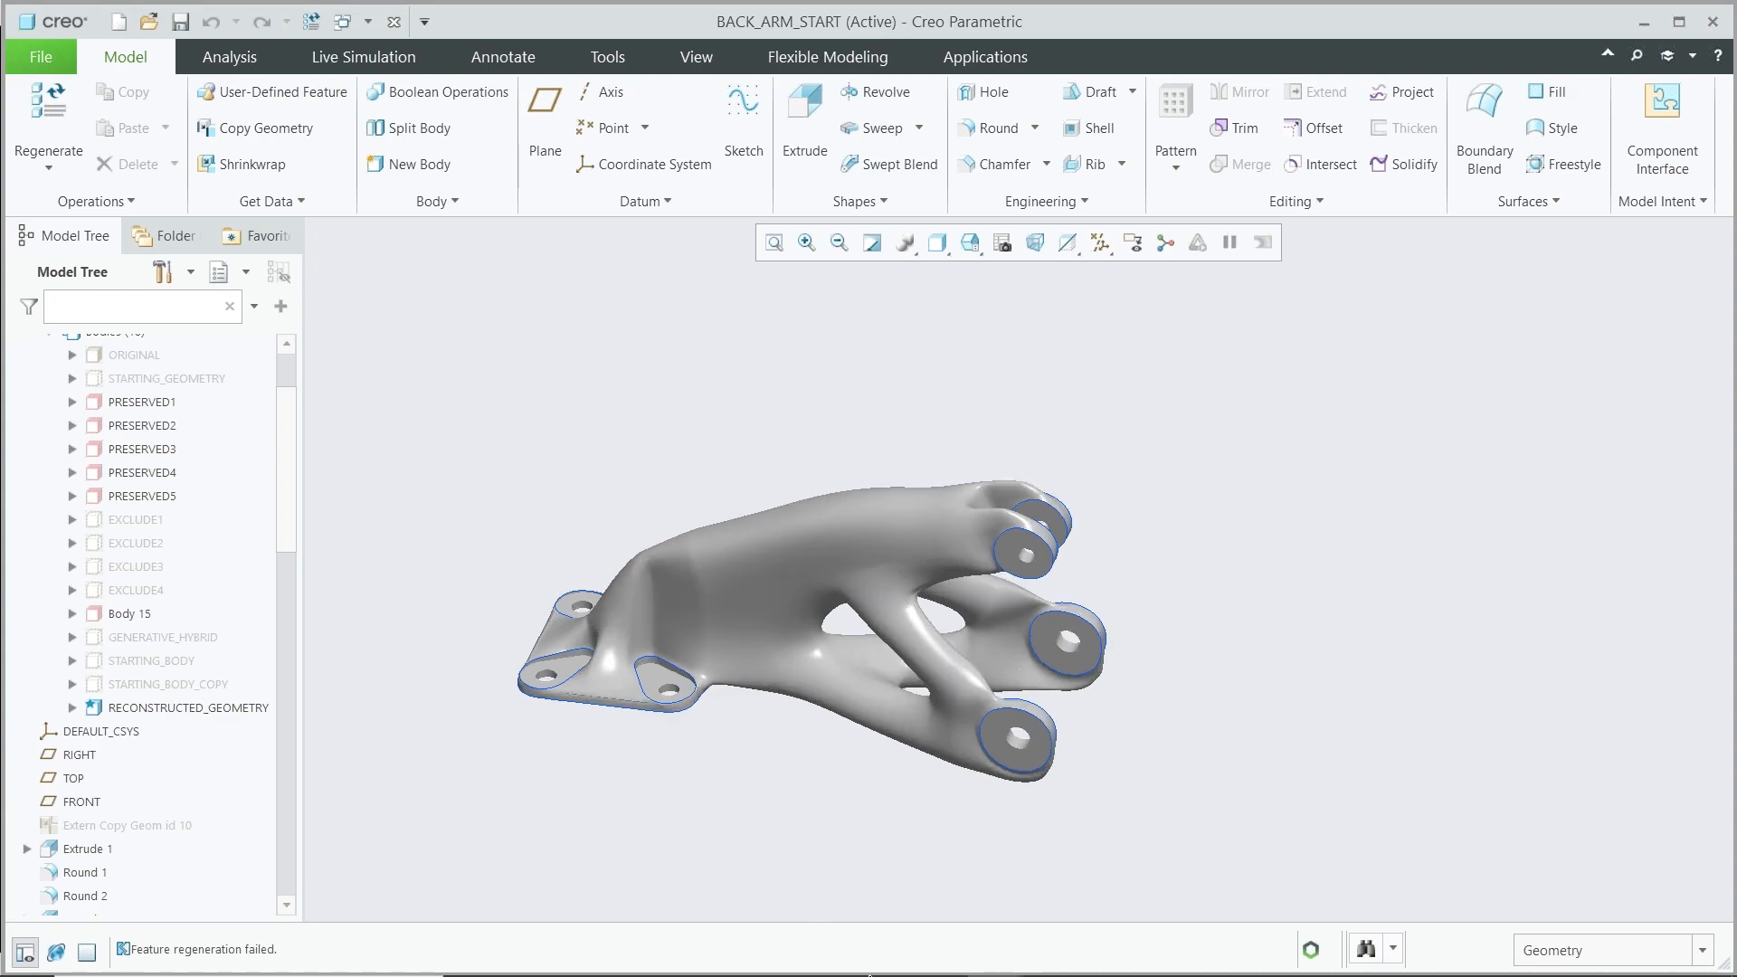